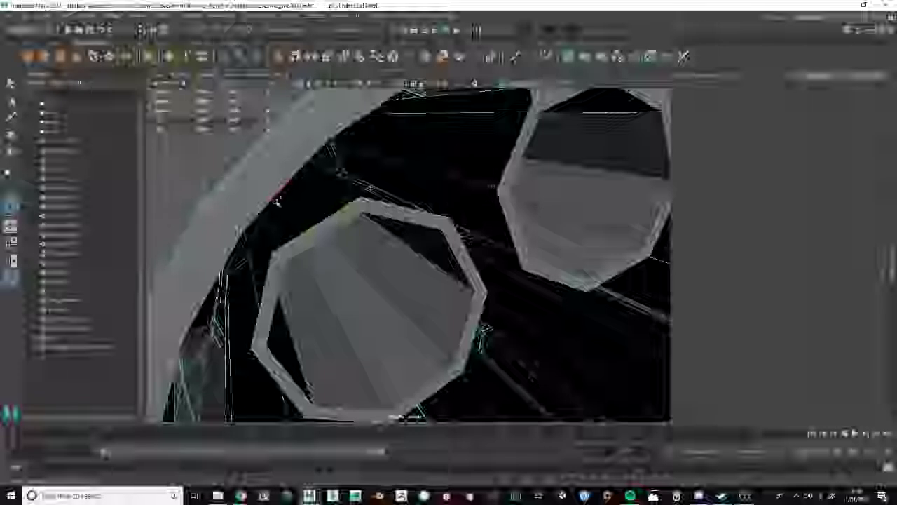
- Bridge two outer edges of the near chamber hole to the facing edges of the cylinder's outer rim
shift+click(276, 199)
key(g)
click(266, 306)
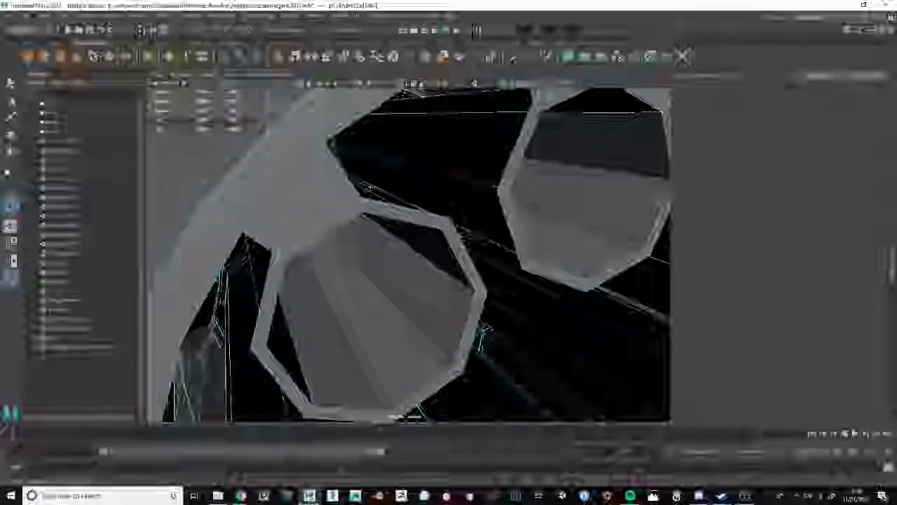
shift+click(218, 276)
key(g)
scroll(353, 244, down, 10)
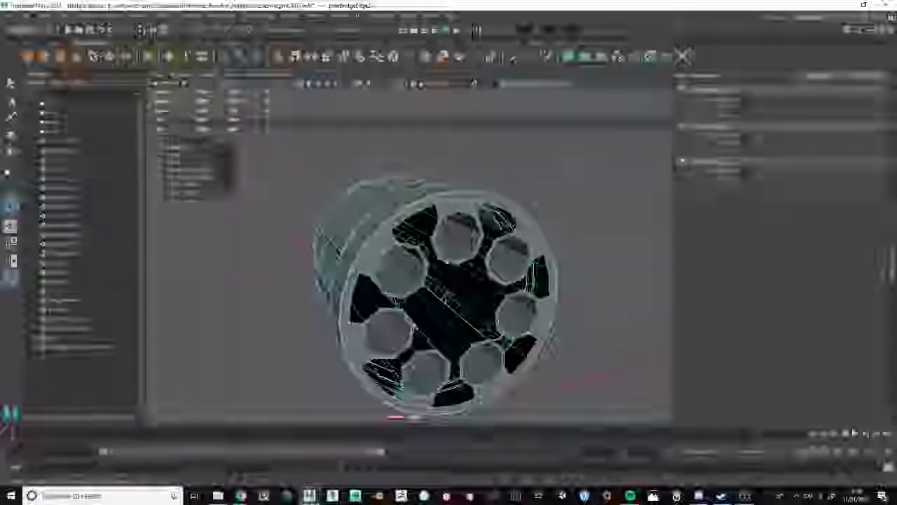
- Bridge the facing edges between the top chamber hole and its neighbouring holes on both sides
alt+drag(448, 280, 416, 259)
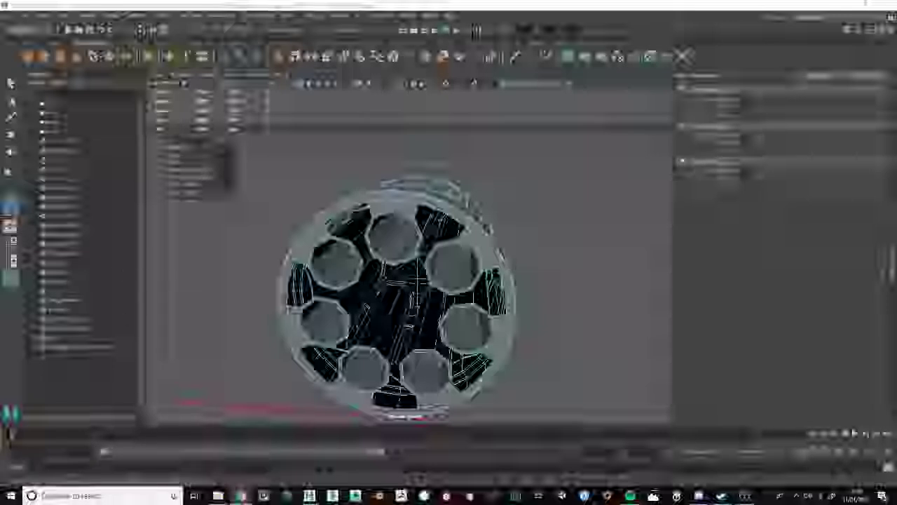
alt+drag(394, 266, 376, 233)
click(410, 238)
scroll(354, 217, up, 5)
alt+middle_drag(353, 217, 383, 222)
shift+click(392, 232)
key(g)
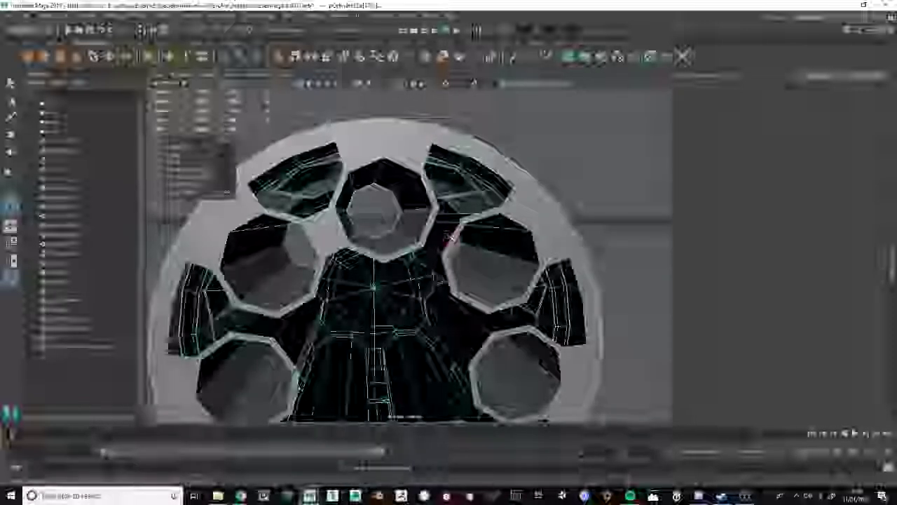
click(440, 236)
shift+click(437, 233)
key(g)
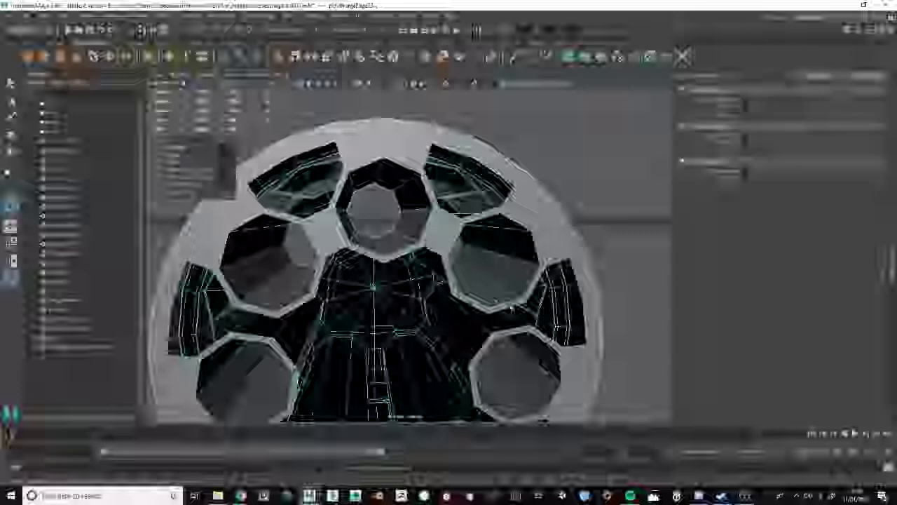
- Bridge the upper and lower side chamber holes to each other on both the right and left of the face
click(513, 327)
shift+click(513, 327)
key(g)
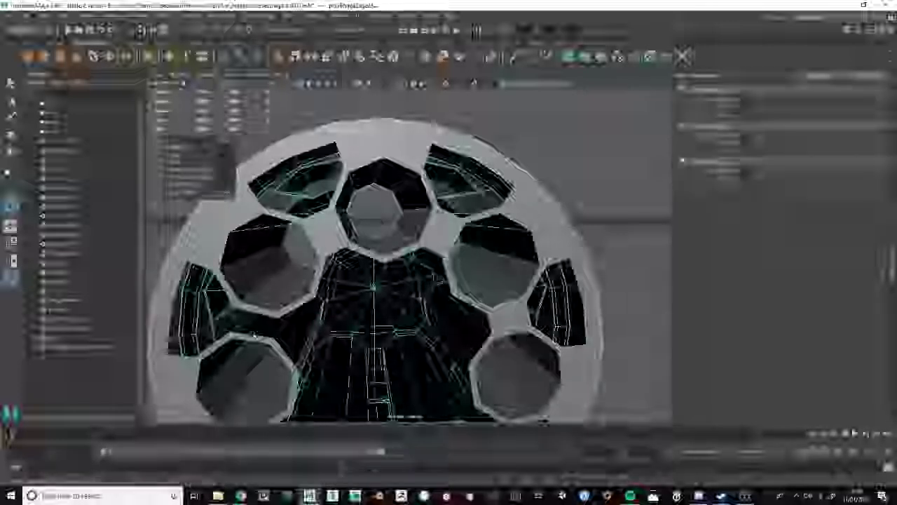
click(256, 315)
shift+click(258, 336)
key(g)
alt+middle_drag(336, 311, 363, 197)
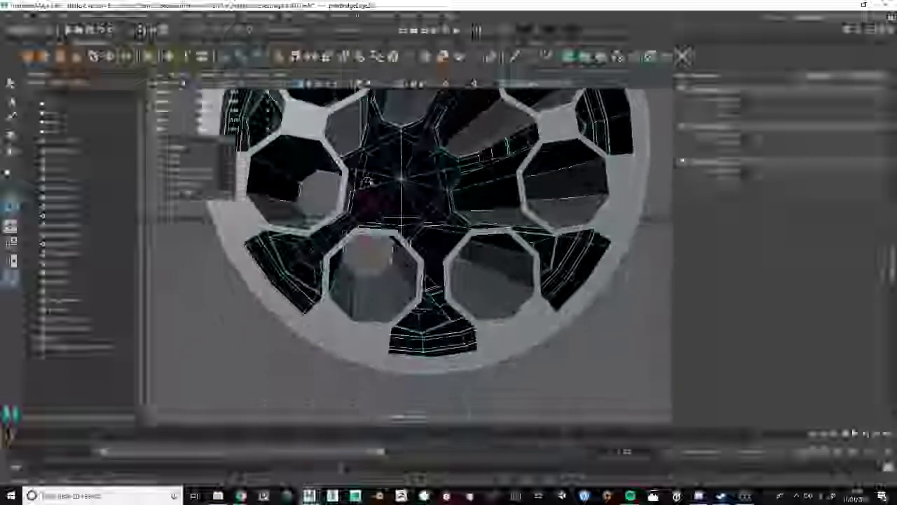
- Bridge the lower-left side hole to the bottom-left hole, and the two bottom holes to each other
click(327, 225)
shift+click(342, 245)
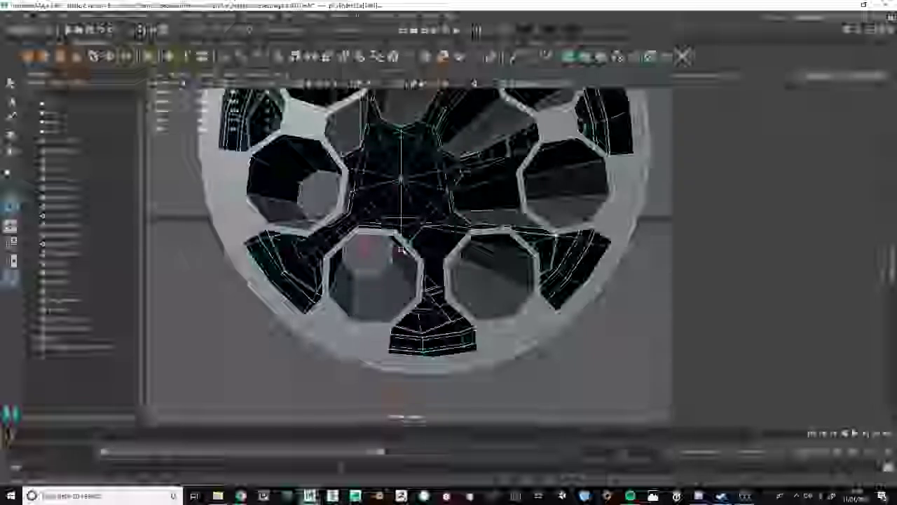
key(g)
click(424, 280)
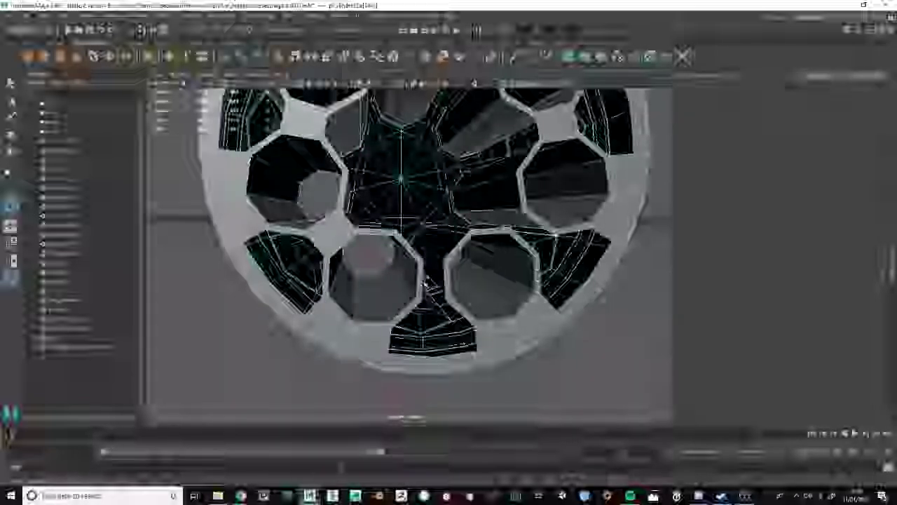
shift+click(450, 278)
key(g)
- Bridge the facing edges between the bottom-right chamber hole and the lower-right side hole
click(528, 246)
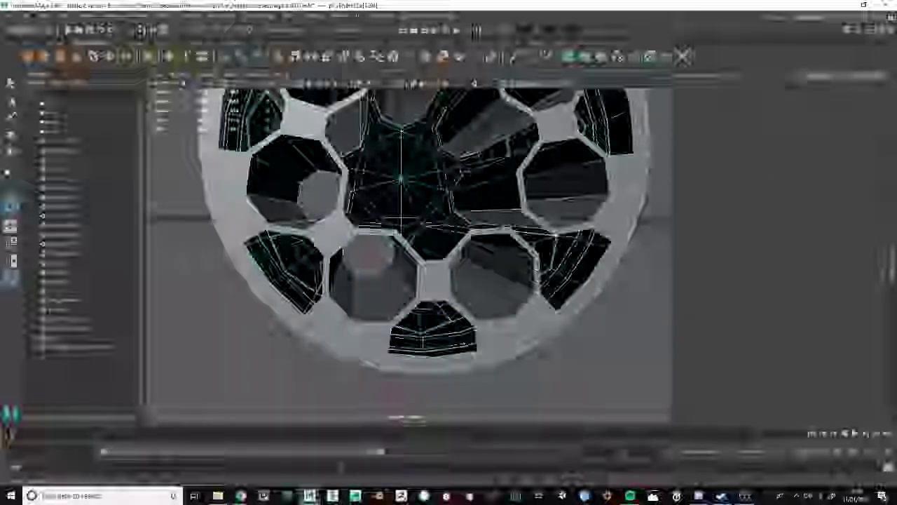
click(541, 226)
alt+middle_drag(541, 226, 504, 254)
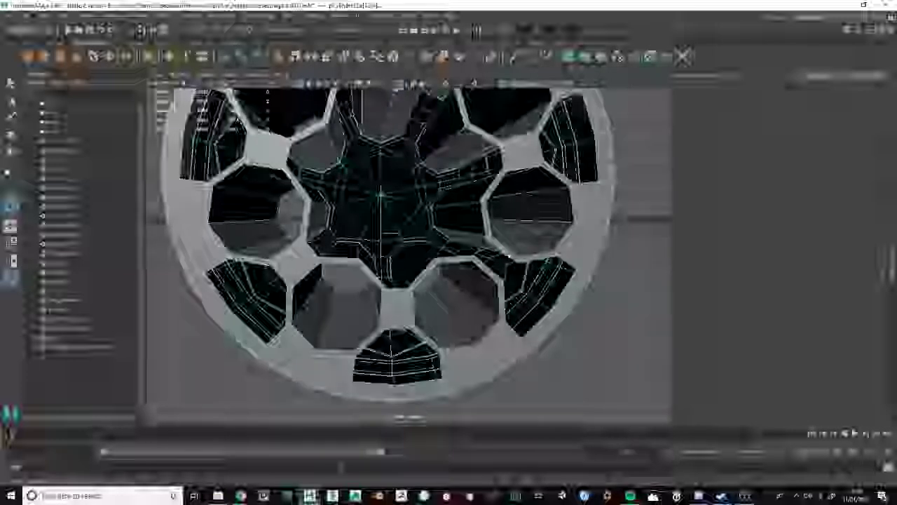
shift+click(498, 270)
key(g)
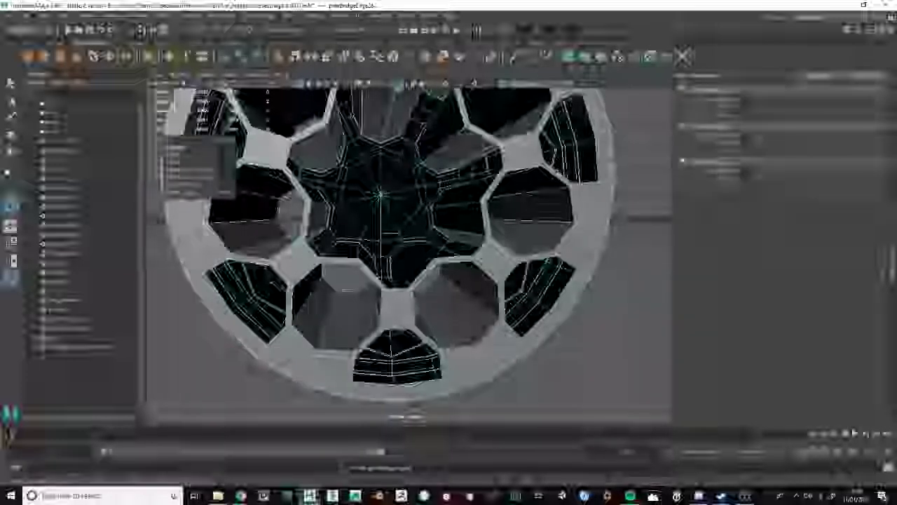
- Bridge the chamber hole edges across the inner part of the upper-right and right rim gaps
alt+middle_drag(565, 158, 467, 328)
scroll(324, 222, up, 4)
click(304, 190)
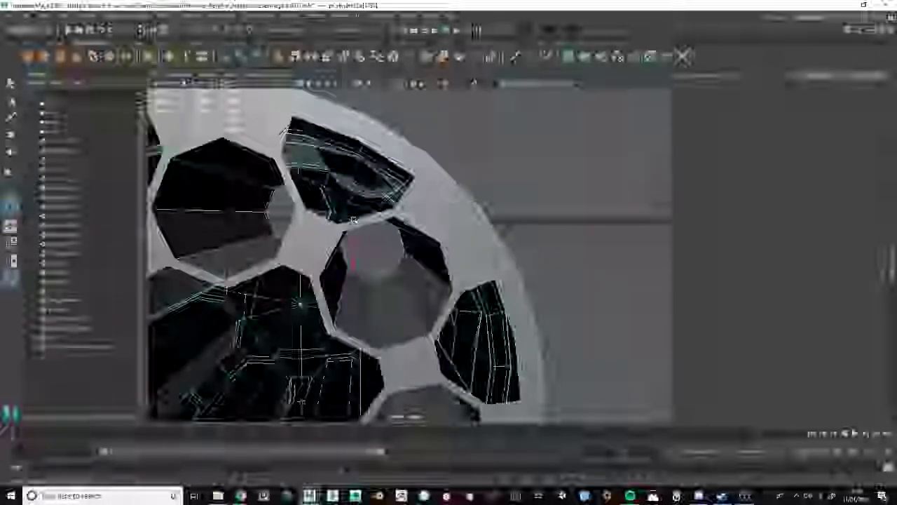
key(g)
click(449, 322)
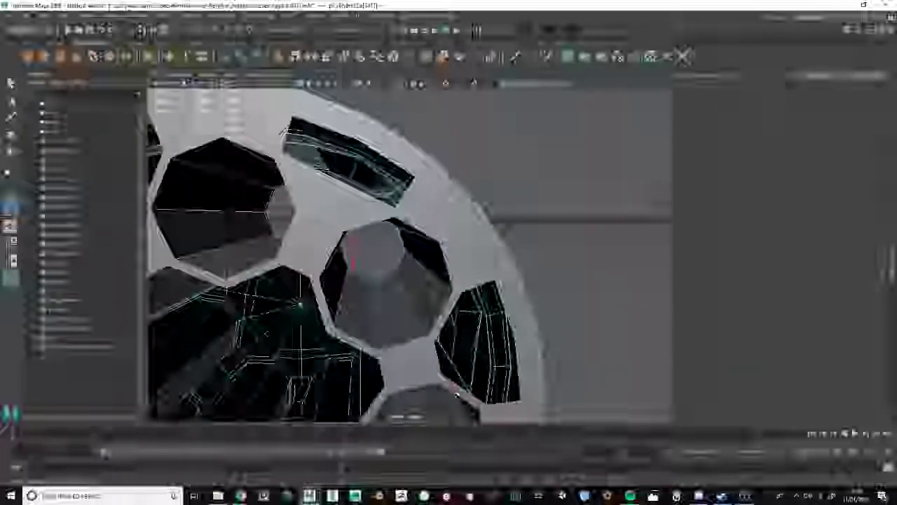
shift+click(465, 388)
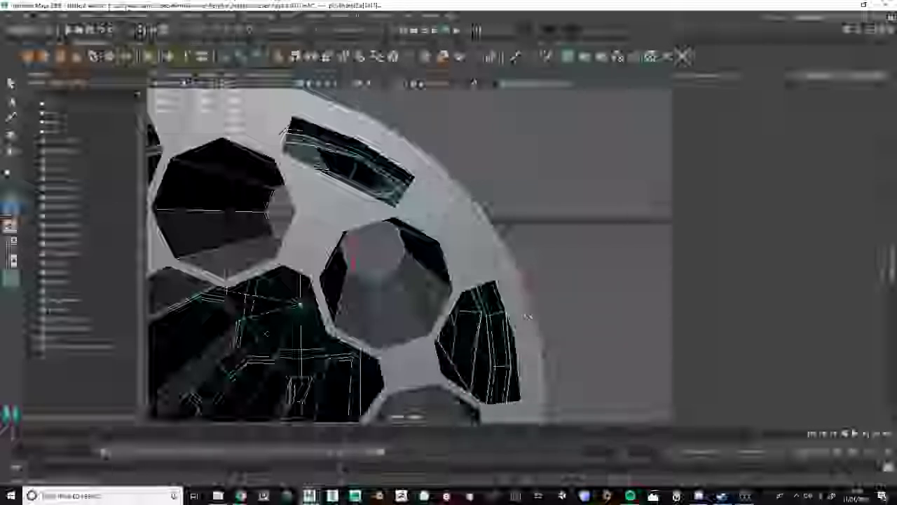
key(g)
- Bridge the chamber hole edges across the inner part of the lower-right and bottom rim gaps
alt+drag(488, 314, 486, 339)
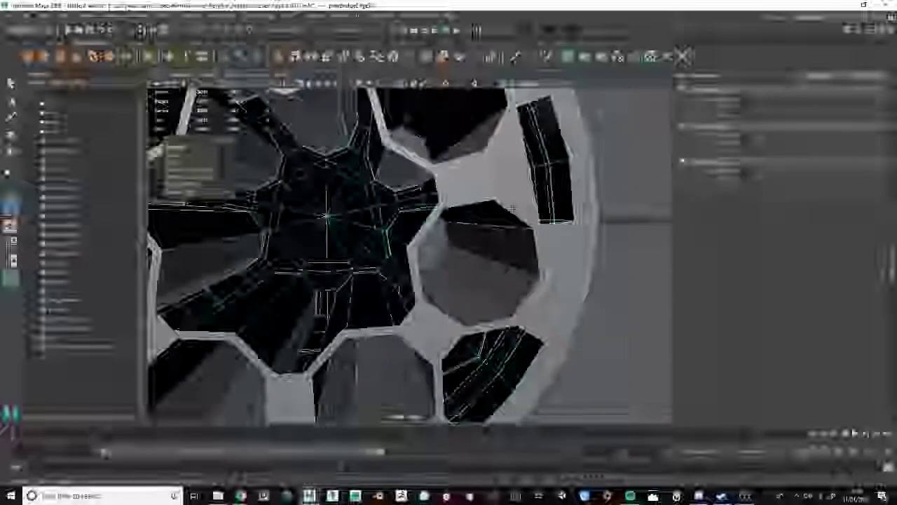
click(436, 377)
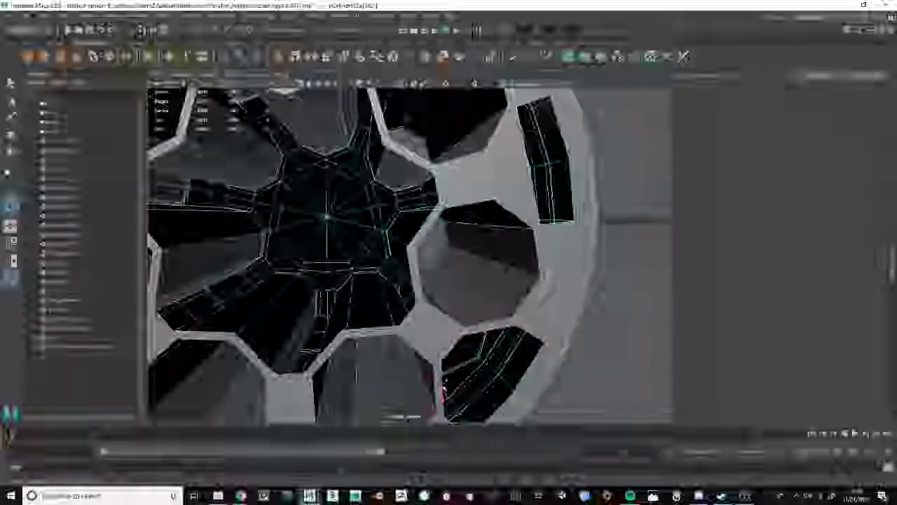
key(g)
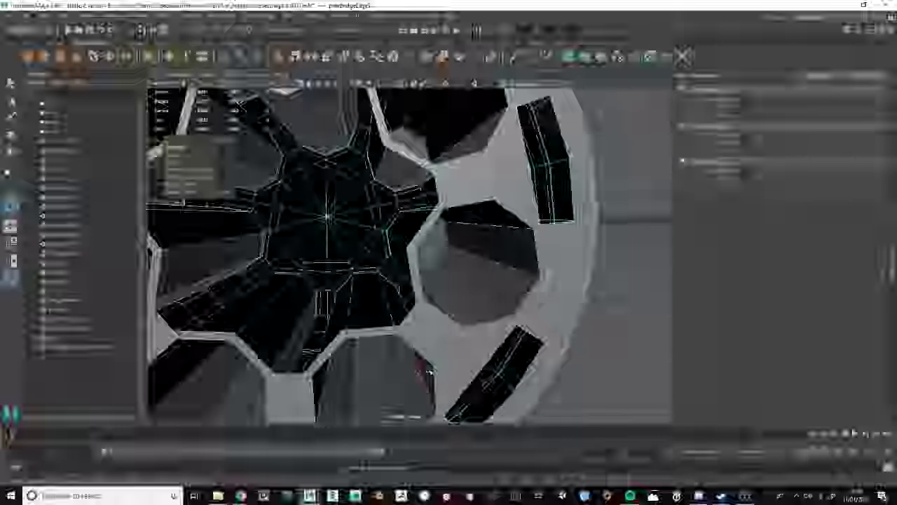
alt+middle_drag(416, 338, 456, 286)
click(423, 306)
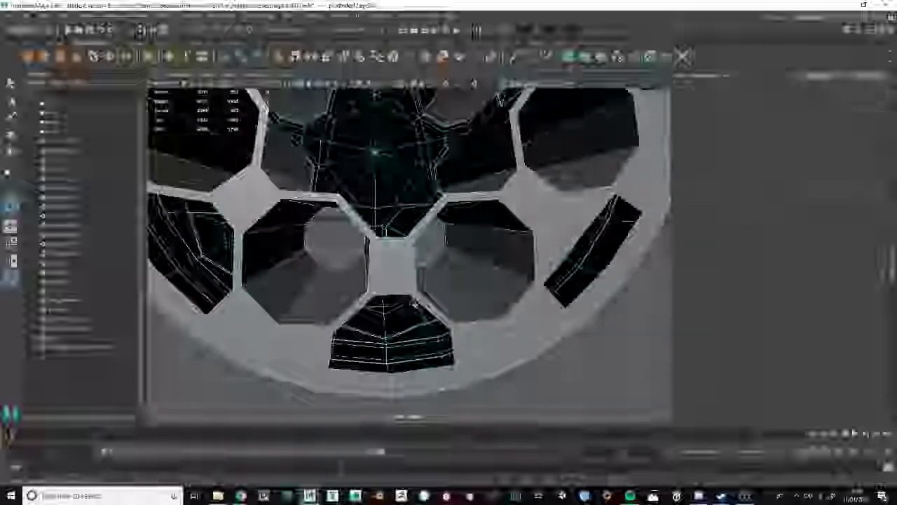
shift+click(369, 303)
key(g)
- Bridge the chamber hole edges across the inner part of the lower-left and left rim gaps
alt+drag(353, 276, 442, 328)
shift+click(440, 330)
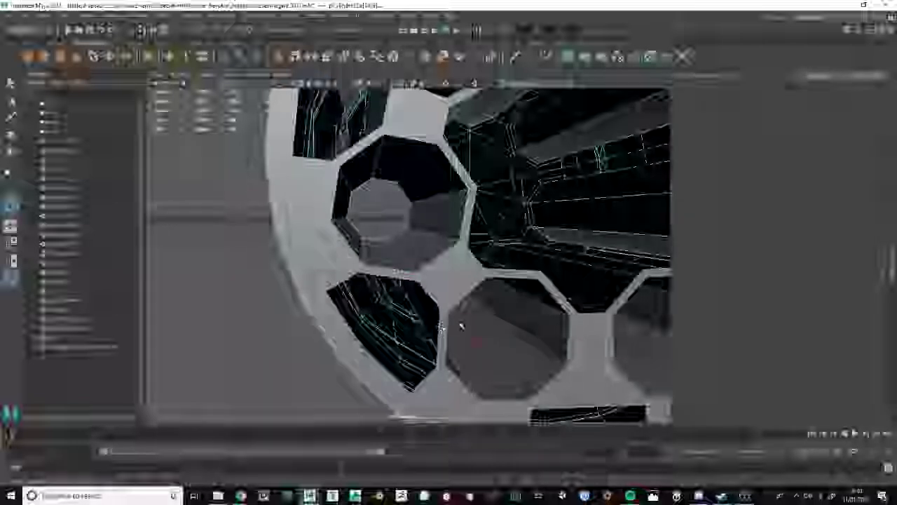
key(g)
alt+middle_drag(375, 104, 410, 198)
click(409, 231)
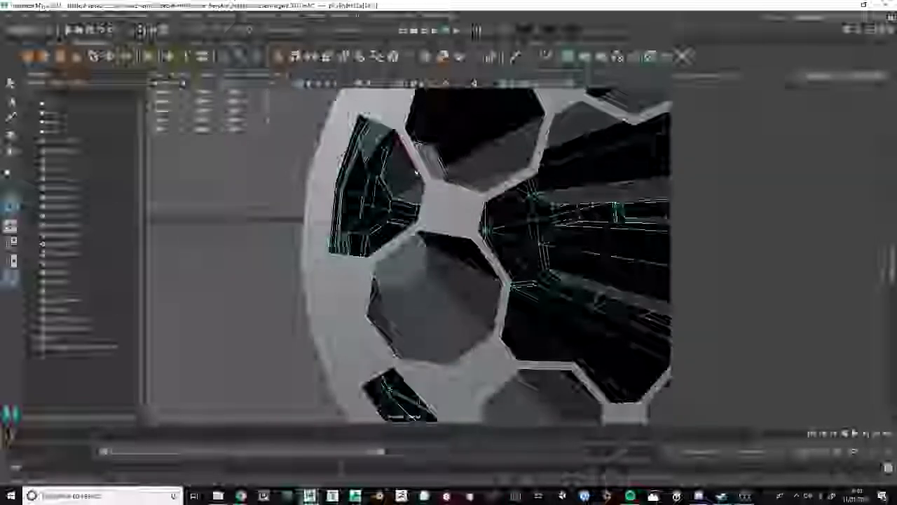
shift+click(414, 163)
key(g)
- Bridge the centre-facing edges of the two left side chamber holes
click(490, 255)
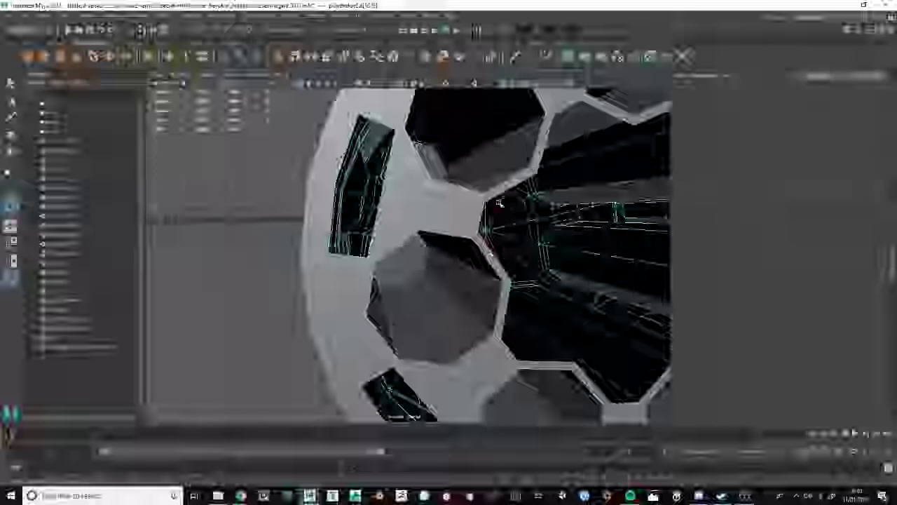
shift+click(508, 191)
alt+middle_drag(515, 189, 334, 347)
key(g)
- Bridge the centre-facing edges of the top chamber hole to those of the upper-left and upper-right holes
alt+middle_drag(446, 249, 399, 219)
click(371, 181)
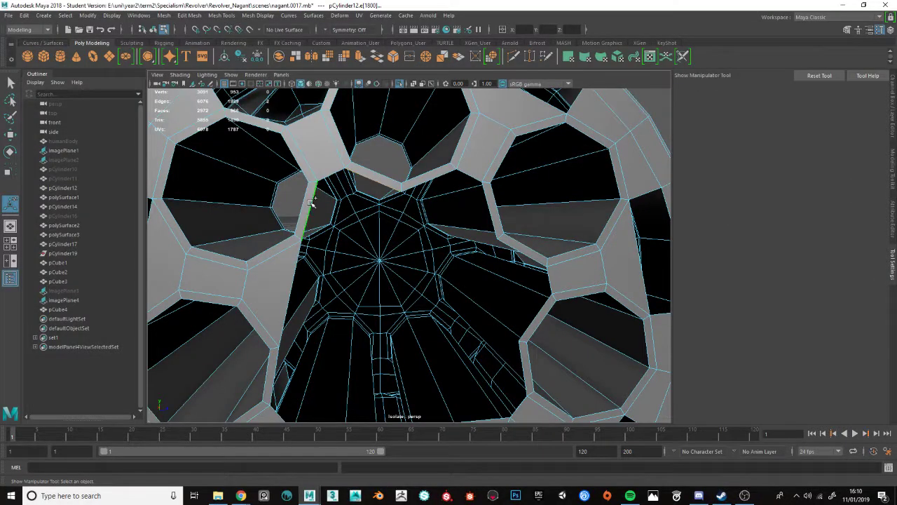
shift+click(312, 203)
key(g)
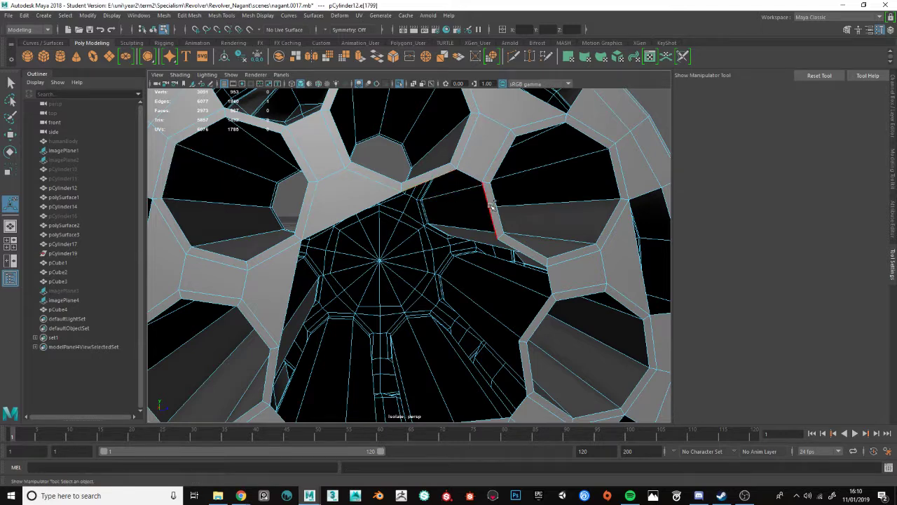
key(g)
- Bridge the centre-facing edges of the lower-right side hole to those of the upper-right and bottom-right holes
alt+drag(530, 301, 482, 199)
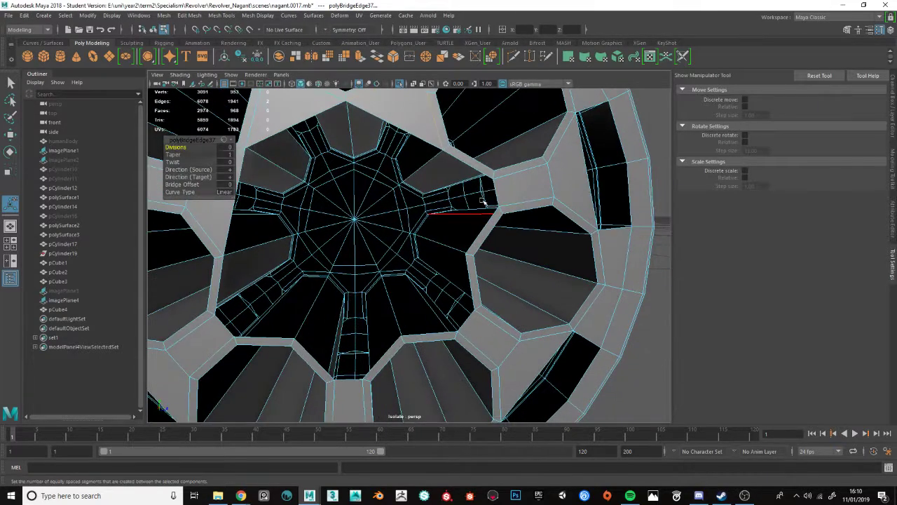
click(471, 166)
shift+click(477, 240)
key(g)
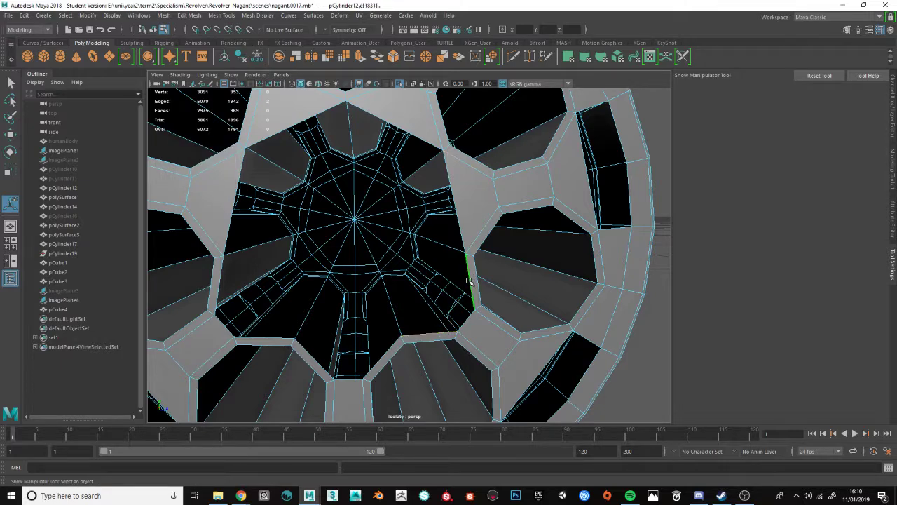
key(g)
- Bridge the centre-facing edges of the two bottom chamber holes
alt+drag(344, 301, 402, 313)
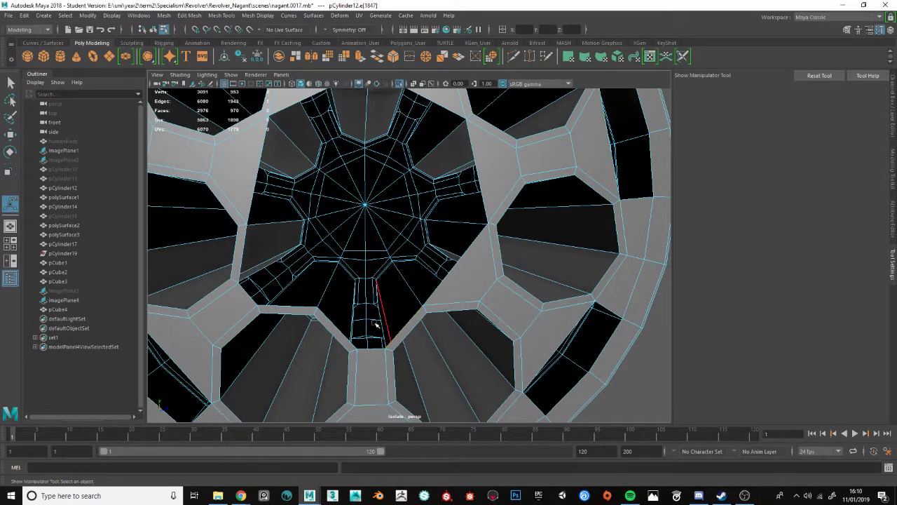
shift+click(336, 324)
key(g)
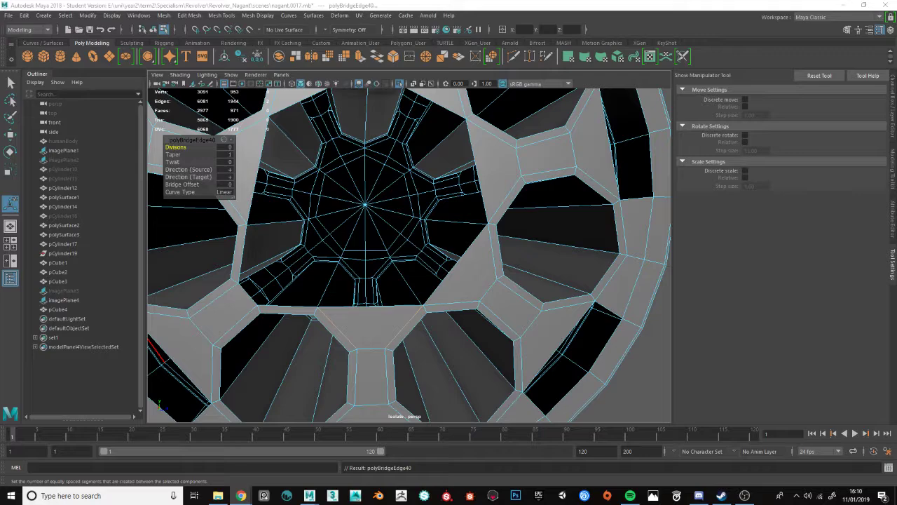
- Bridge the chamber hole edges across the inner part of the upper-left rim gap
alt+drag(424, 218, 425, 255)
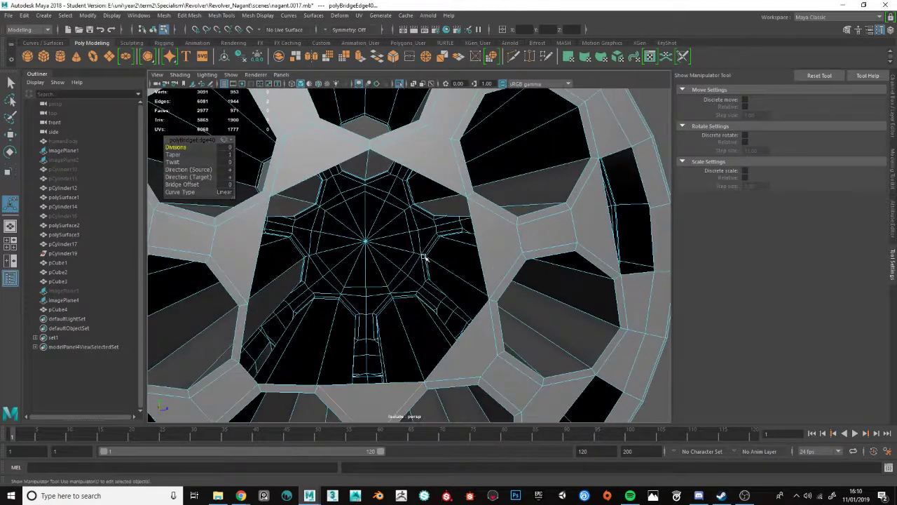
scroll(419, 252, down, 2)
alt+drag(348, 156, 420, 232)
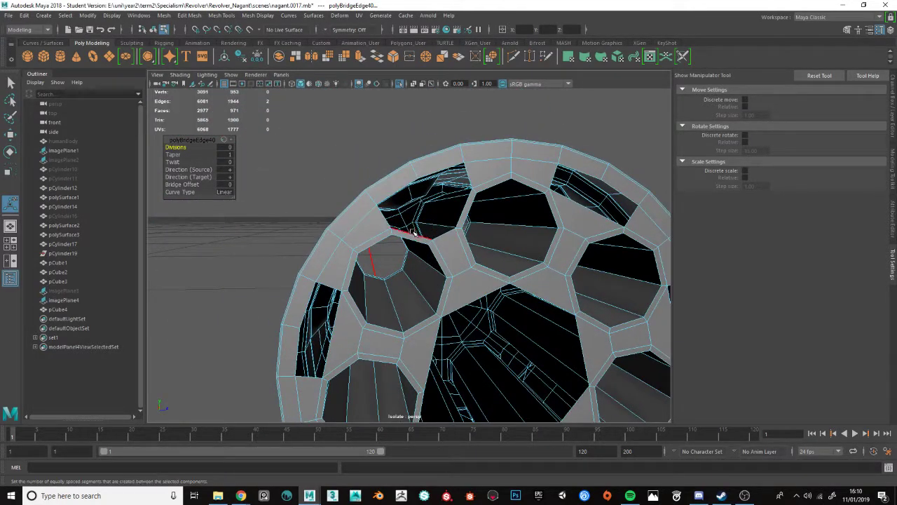
click(414, 233)
shift+right_drag(463, 208, 469, 232)
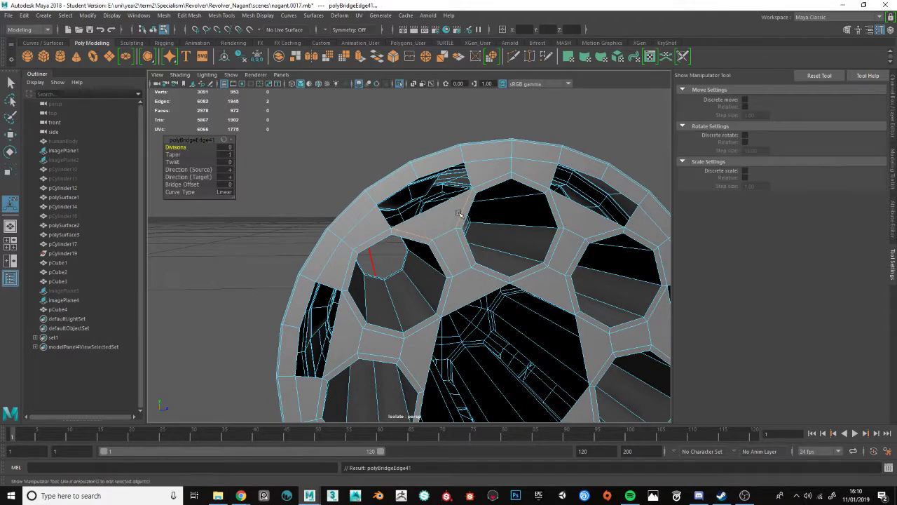
- Fill the remaining hole in the bottom rim gap by closing its border edges
alt+drag(486, 260, 419, 219)
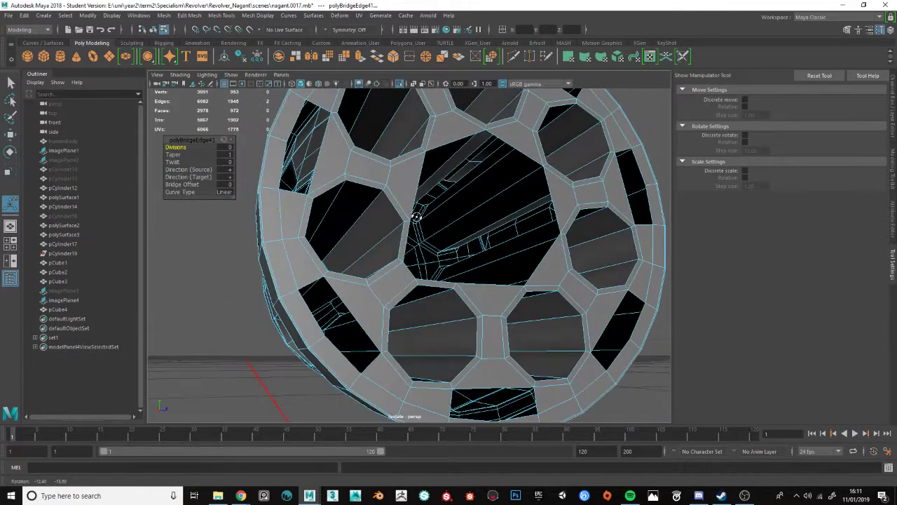
alt+drag(570, 293, 407, 354)
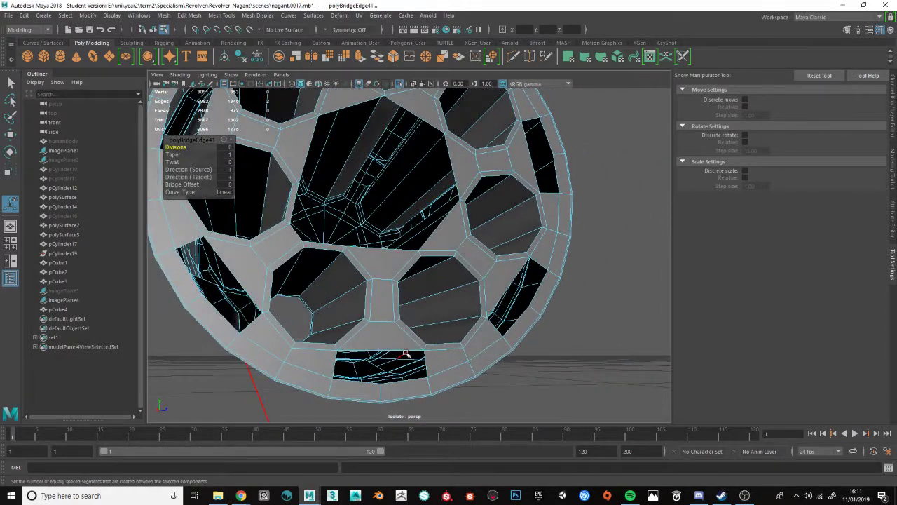
alt+drag(403, 301, 403, 328)
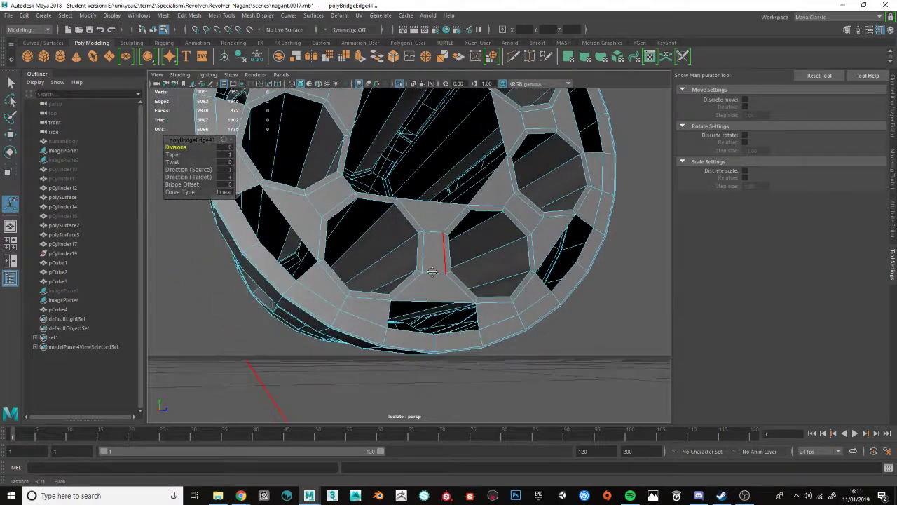
double_click(390, 316)
alt+drag(413, 261, 393, 265)
key(g)
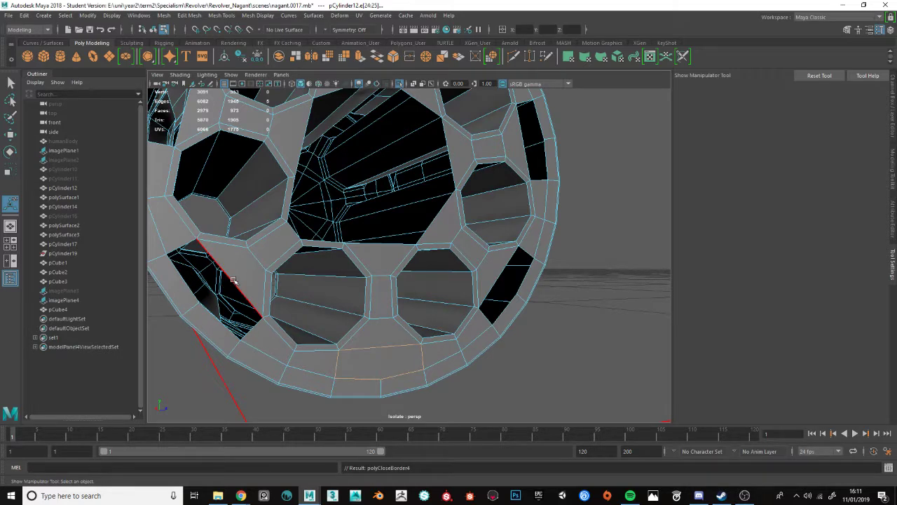
- Fill the lower-left, lower-right and right rim gaps on the cylinder's front face by closing their border edges
double_click(228, 277)
key(g)
double_click(500, 276)
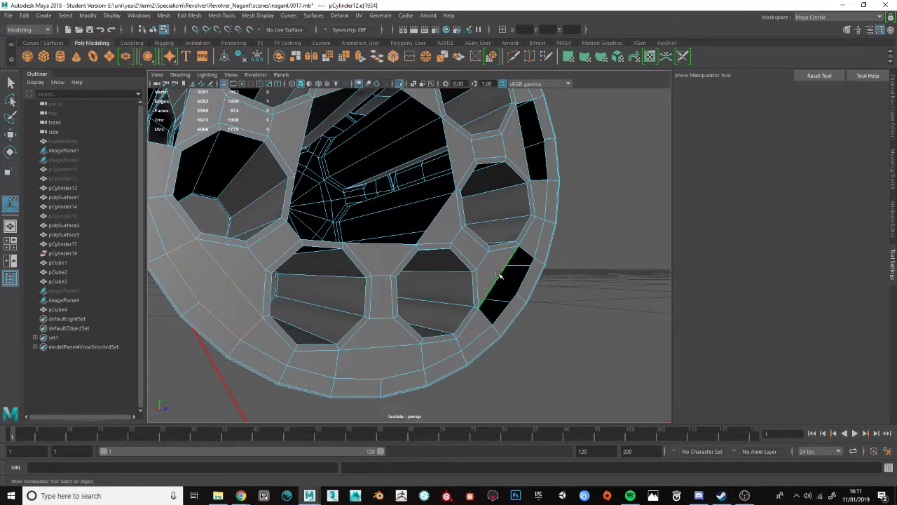
key(g)
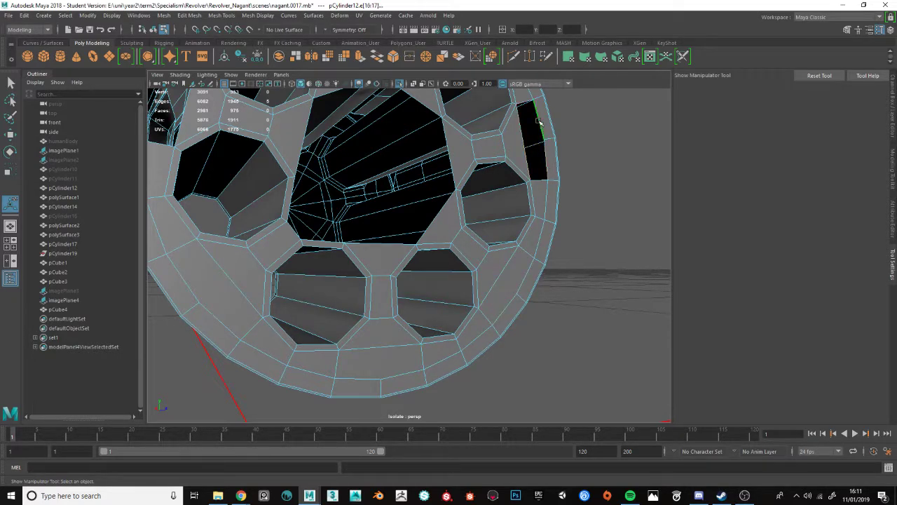
key(g)
alt+middle_drag(530, 145, 553, 286)
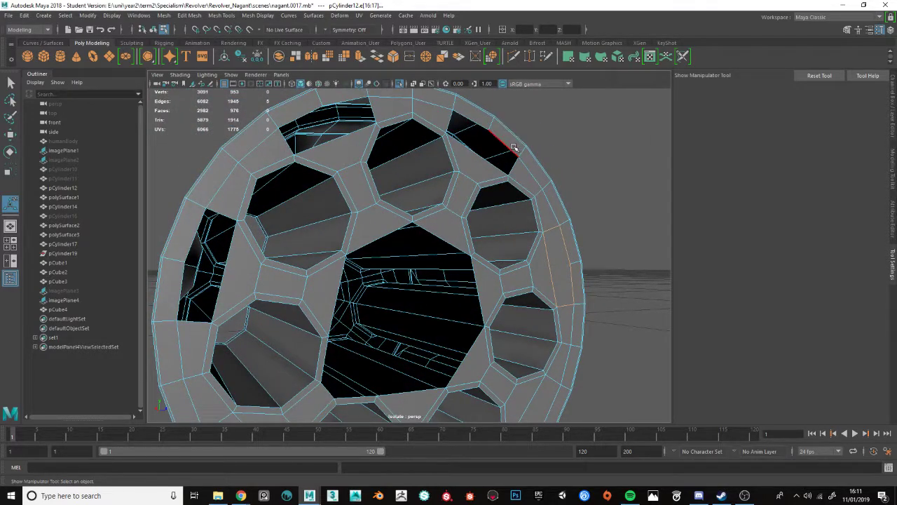
- Fill the upper-right, upper-left and left rim gaps on the cylinder's front face by closing their borders
key(g)
double_click(371, 105)
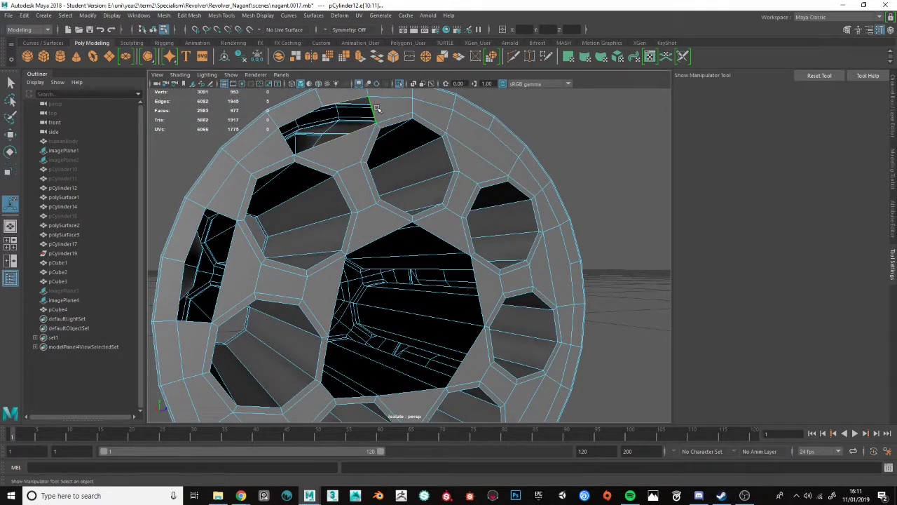
key(g)
double_click(224, 215)
key(g)
- Bridge the lower-left and bottom chamber hole edges across the lower-left corner of the central opening
alt+drag(224, 215, 368, 228)
scroll(286, 265, up, 8)
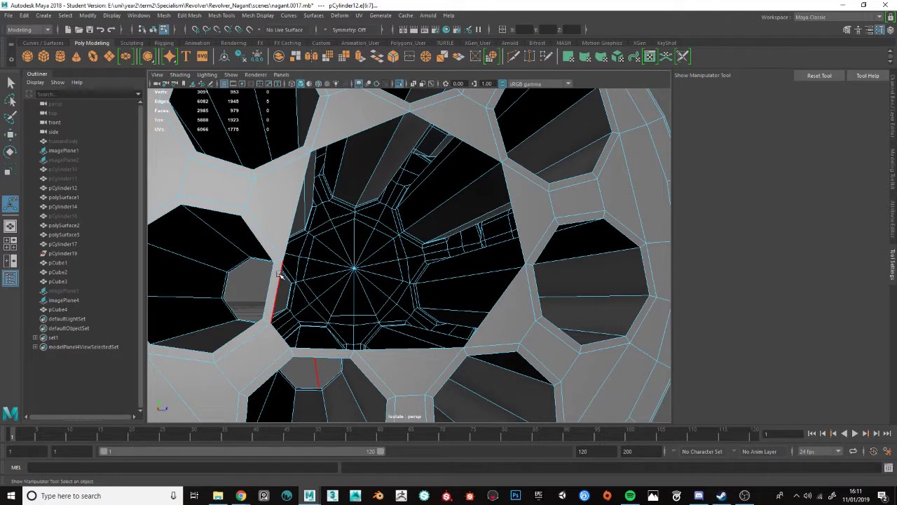
click(325, 345)
shift+right_drag(326, 345, 326, 340)
key(a)
alt+drag(379, 308, 434, 306)
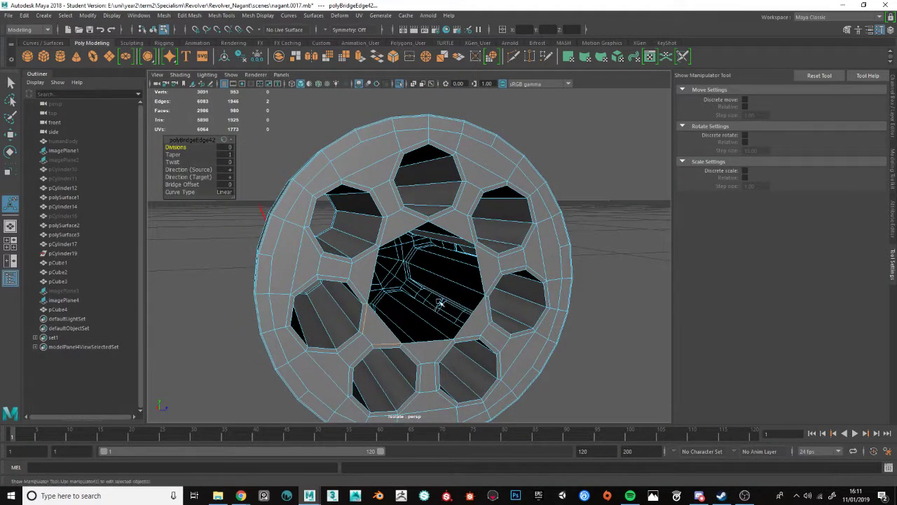
- Use Connect with 1 segment to add a radial edge through the strip between the upper-left and top chamber holes
key(q)
key(F10)
shift+right_drag(372, 168, 347, 338)
click(385, 187)
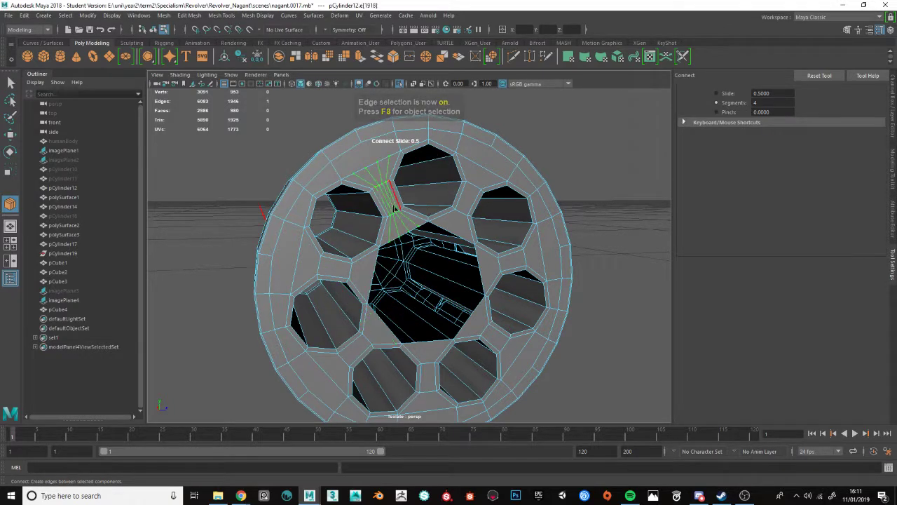
click(769, 103)
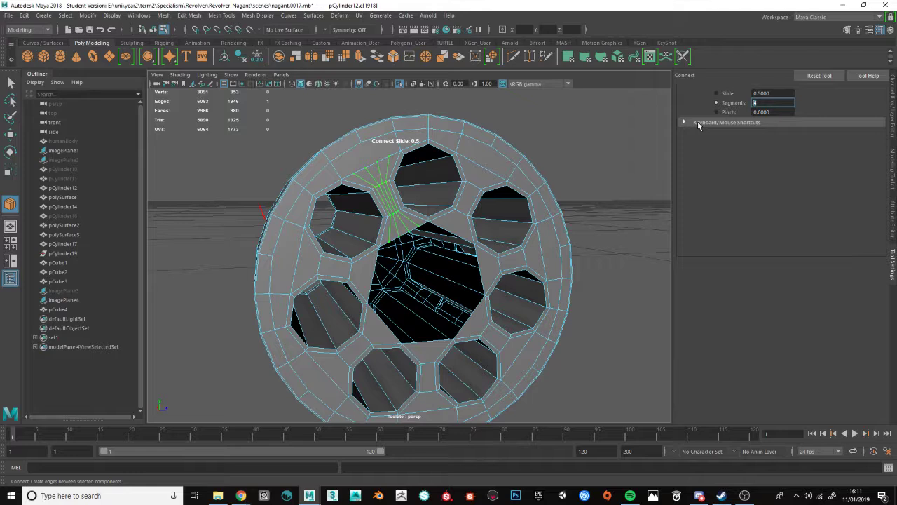
text(1)
key(Return)
alt+drag(533, 175, 484, 175)
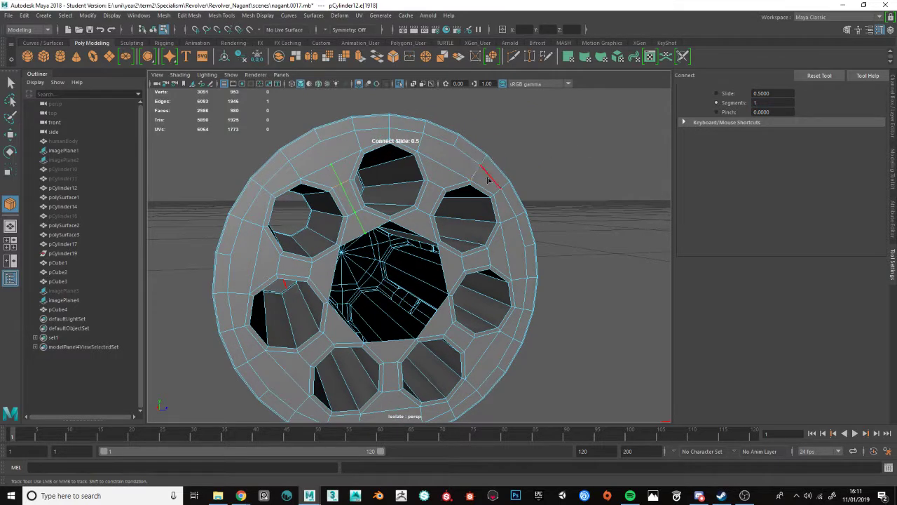
- Connect a radial edge through the strips on either side of the upper-right chamber hole
key(q)
key(g)
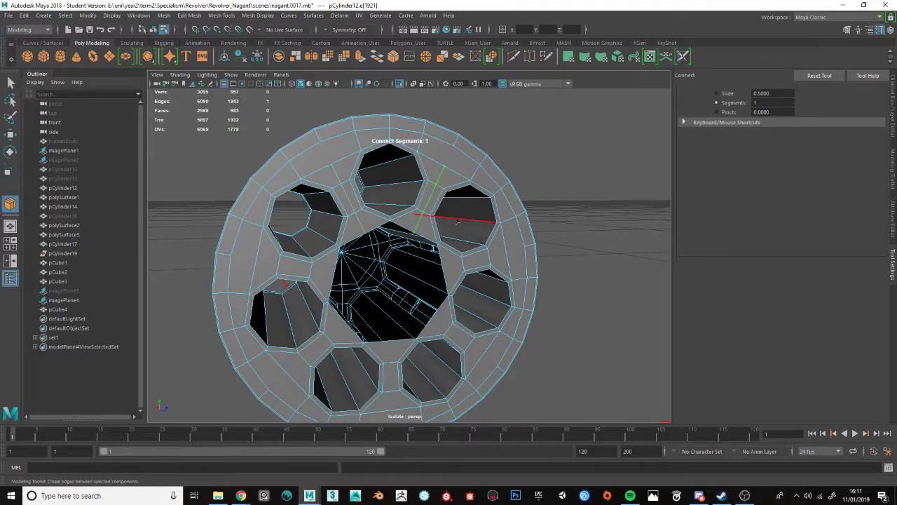
key(q)
key(g)
key(q)
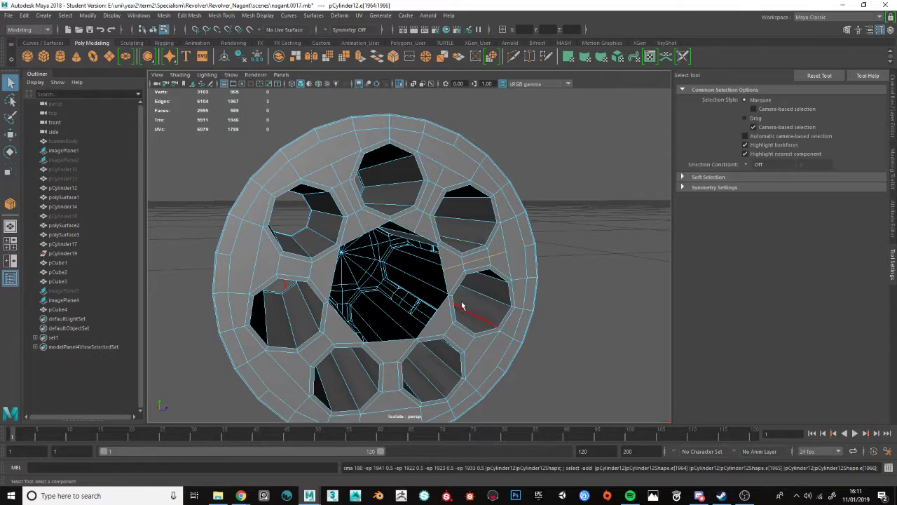
- Connect a radial edge through the lower-right strip and the strip between the two bottom chamber holes
alt+middle_drag(466, 303, 420, 221)
scroll(419, 222, up, 5)
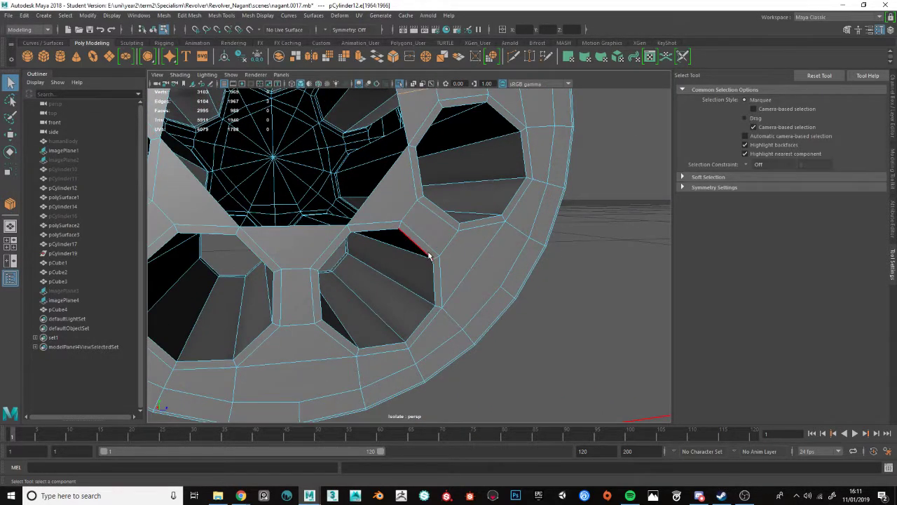
key(g)
click(413, 203)
key(q)
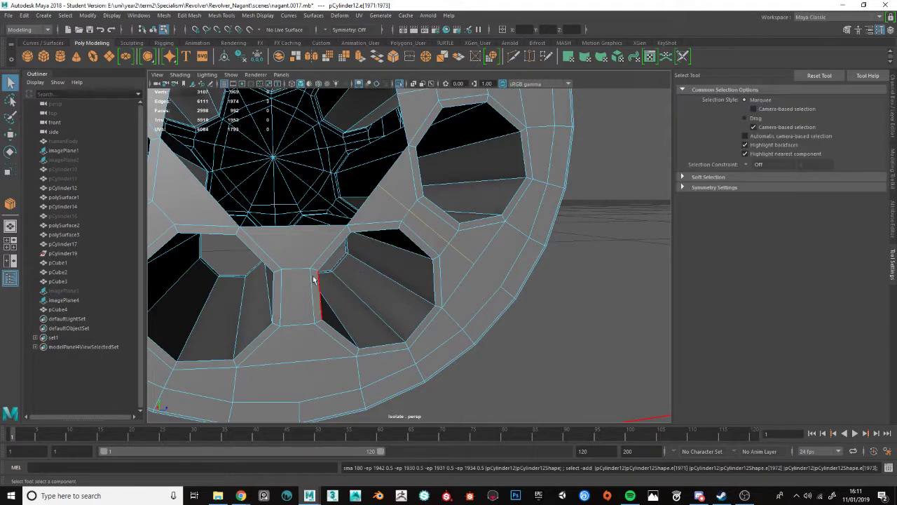
alt+drag(409, 222, 217, 259)
key(g)
key(q)
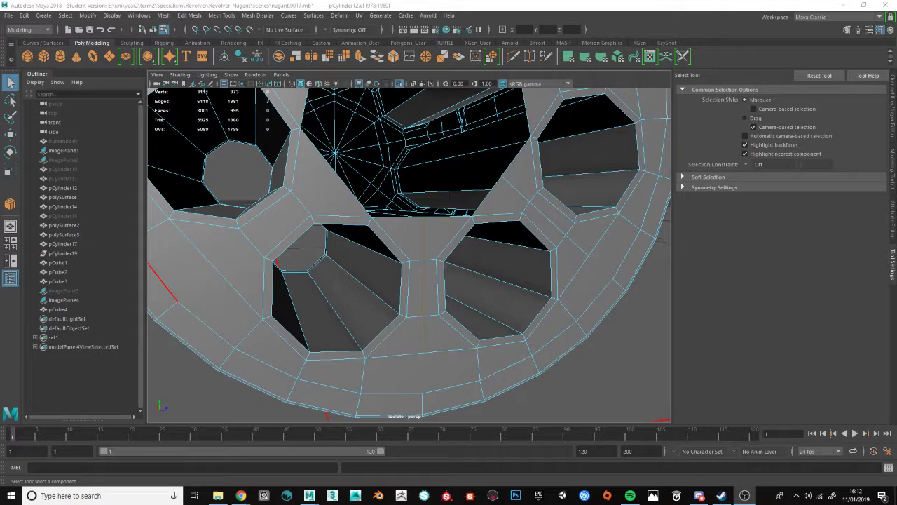
- Connect a radial edge through the lower-left and left strips between chamber holes
alt+middle_drag(233, 193, 293, 214)
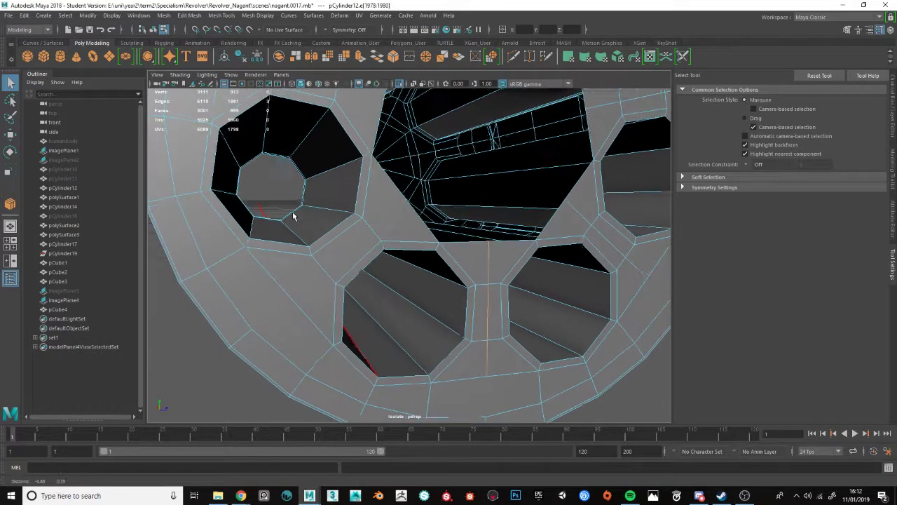
key(g)
click(377, 229)
key(q)
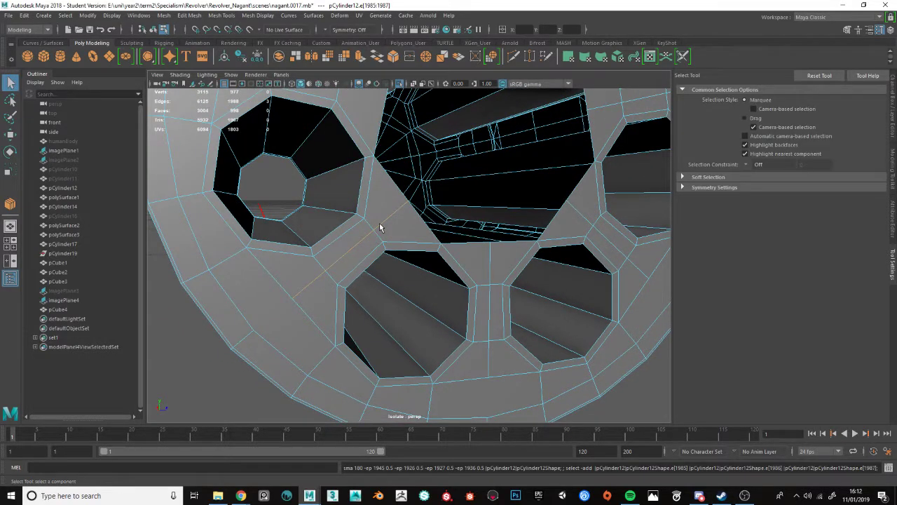
alt+middle_drag(349, 172, 370, 245)
key(g)
click(378, 219)
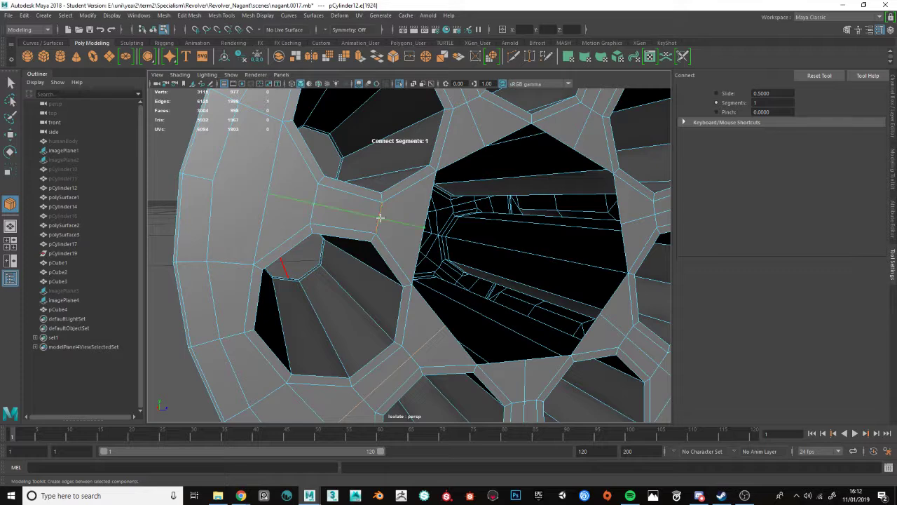
key(q)
- Use Multi-Cut to extend the radial edges of the right and lower-right strips outward to the rim vertices
scroll(425, 226, down, 3)
alt+middle_drag(426, 229, 407, 274)
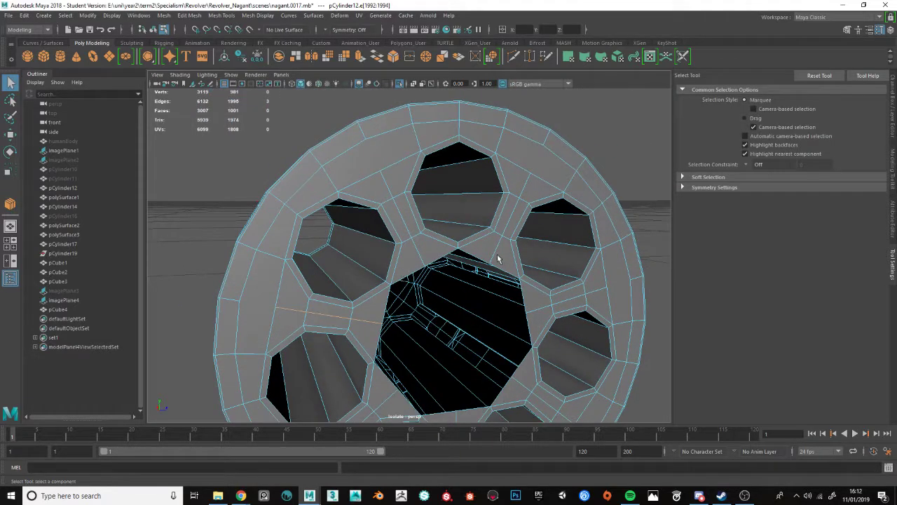
alt+middle_drag(500, 258, 449, 208)
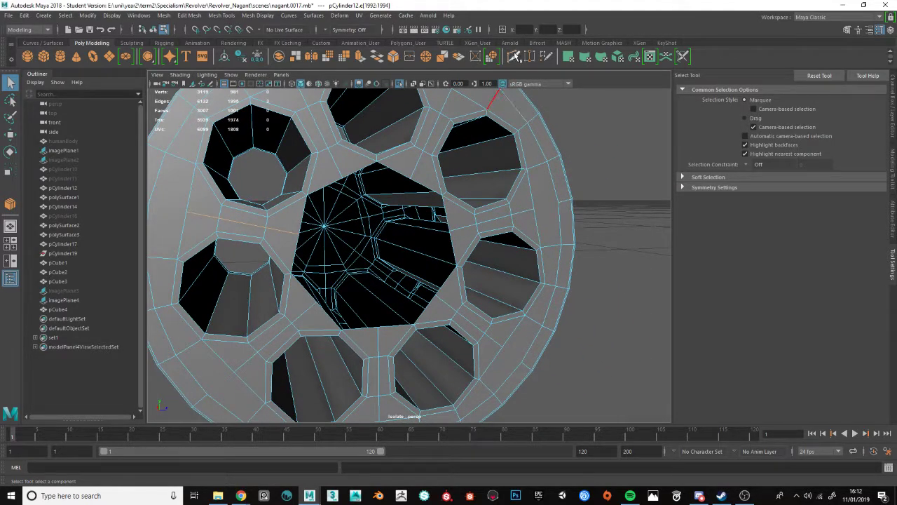
key(ctrl+shift+x)
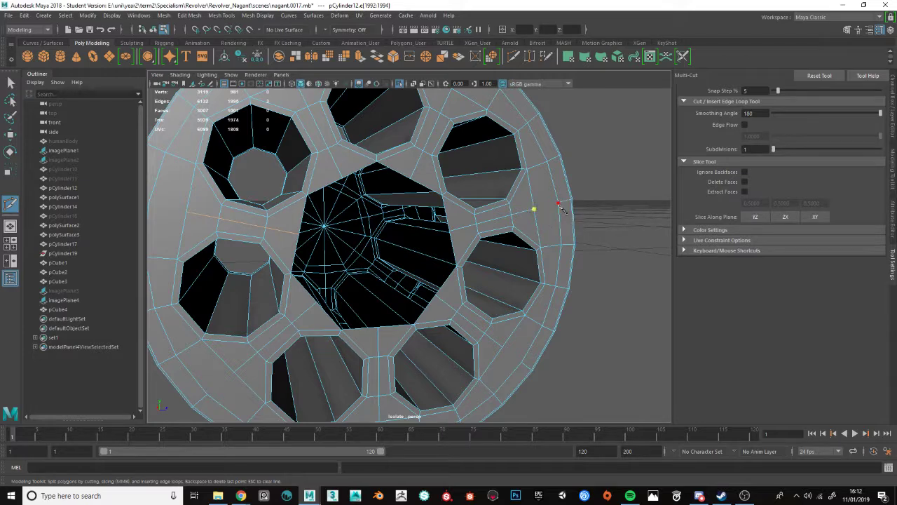
right_click(559, 205)
click(502, 348)
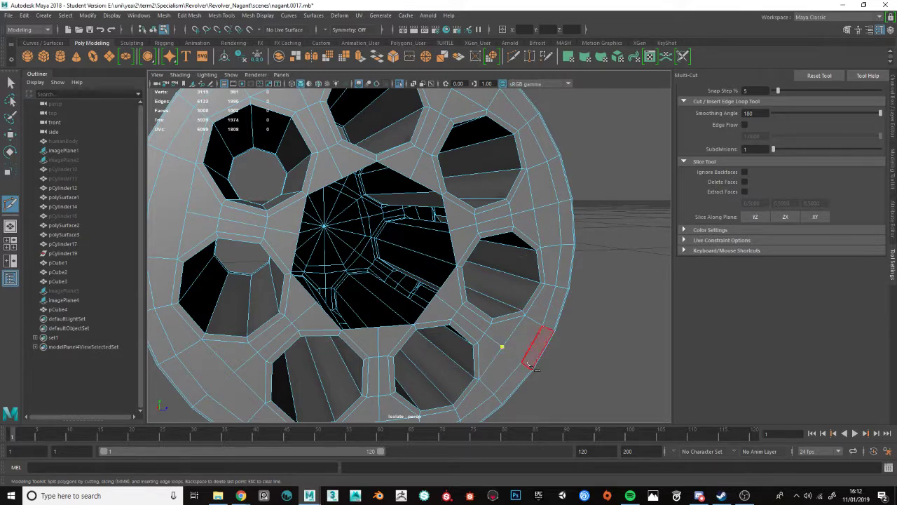
- Cut the radial edges of the bottom, lower-left and left strips outward to the rim vertices
alt+middle_drag(423, 289, 430, 244)
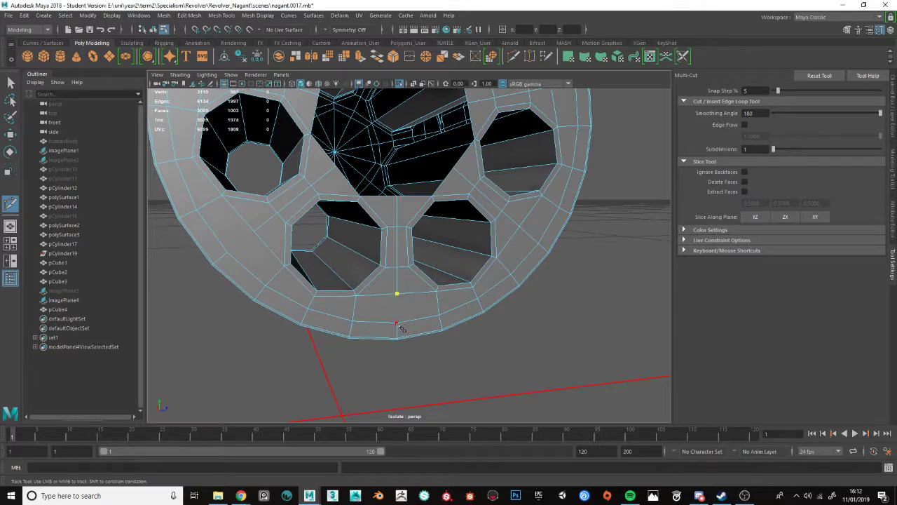
alt+middle_drag(275, 226, 313, 234)
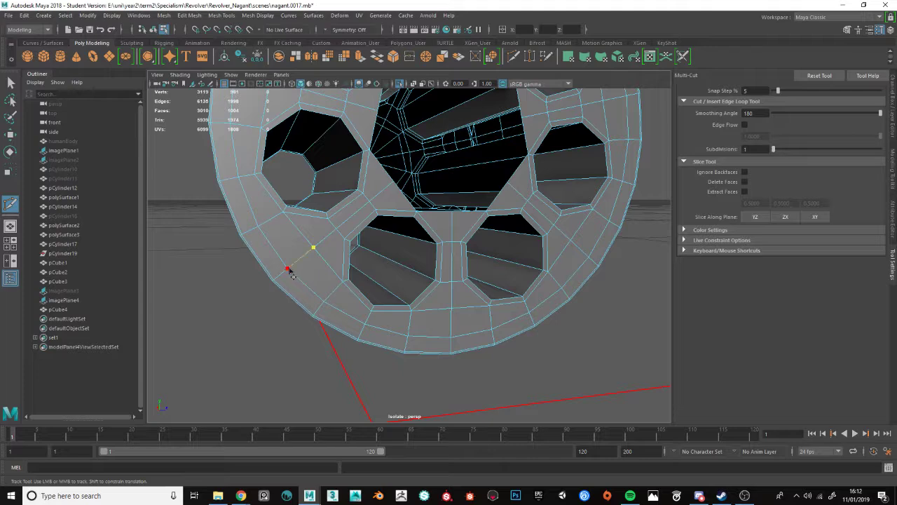
alt+middle_drag(269, 135, 299, 207)
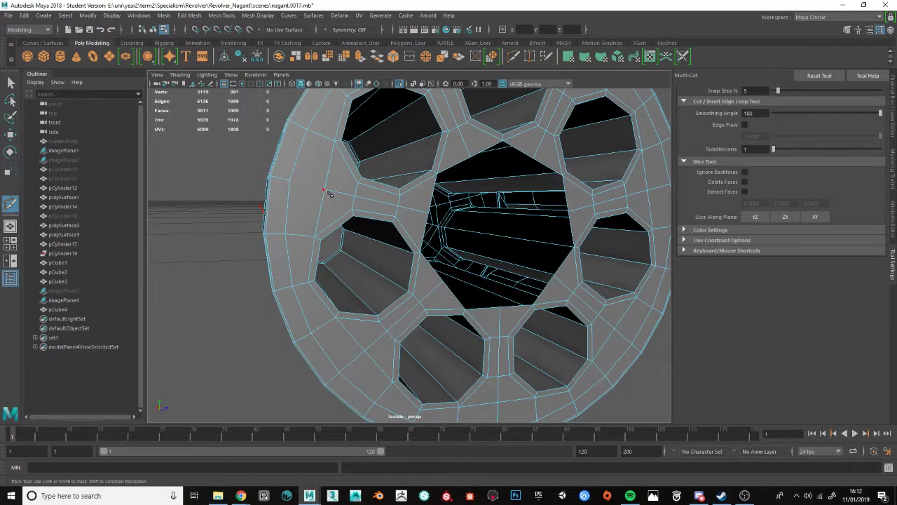
click(290, 181)
- Select the central opening's border edge loop and extrude it inward by scaling in the side view
alt+drag(448, 194, 315, 183)
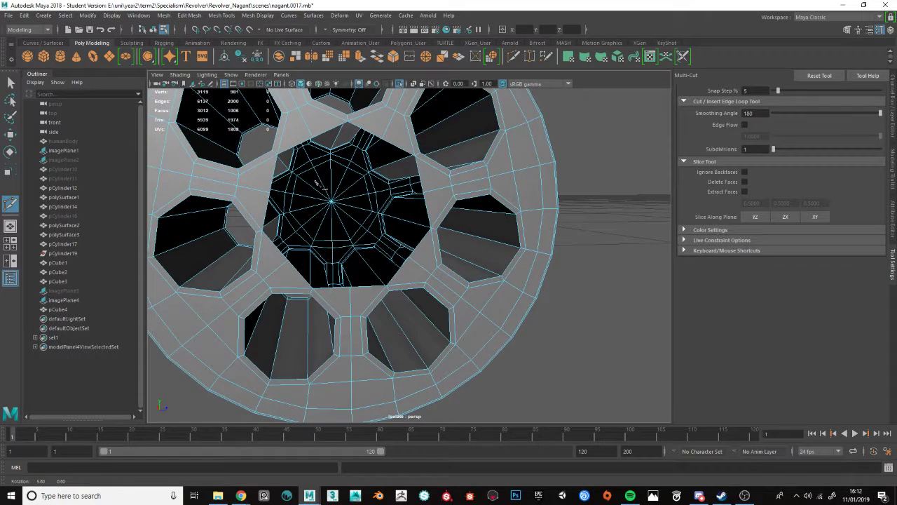
alt+middle_drag(316, 182, 319, 198)
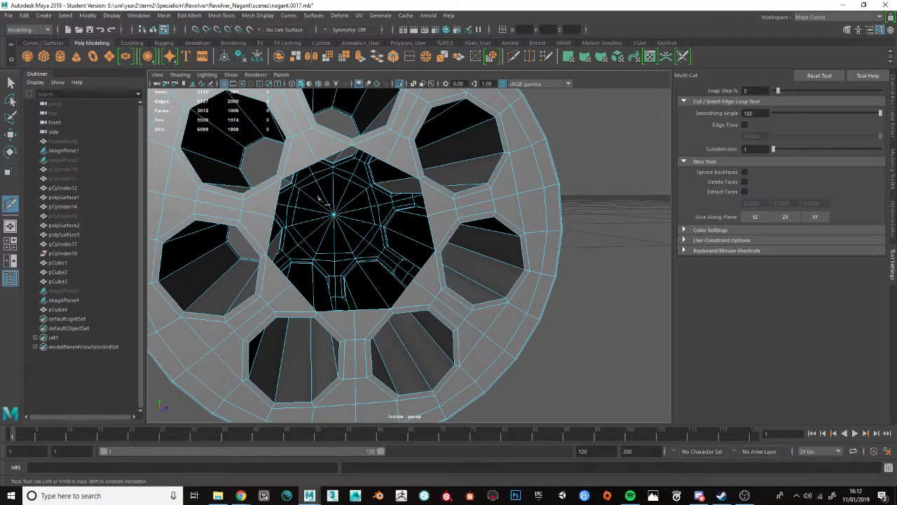
key(F10)
key(q)
double_click(333, 159)
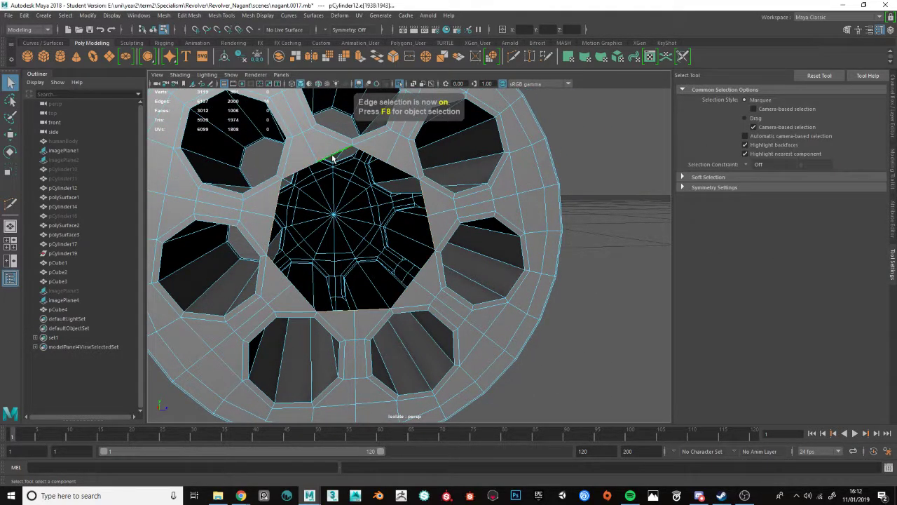
key(r)
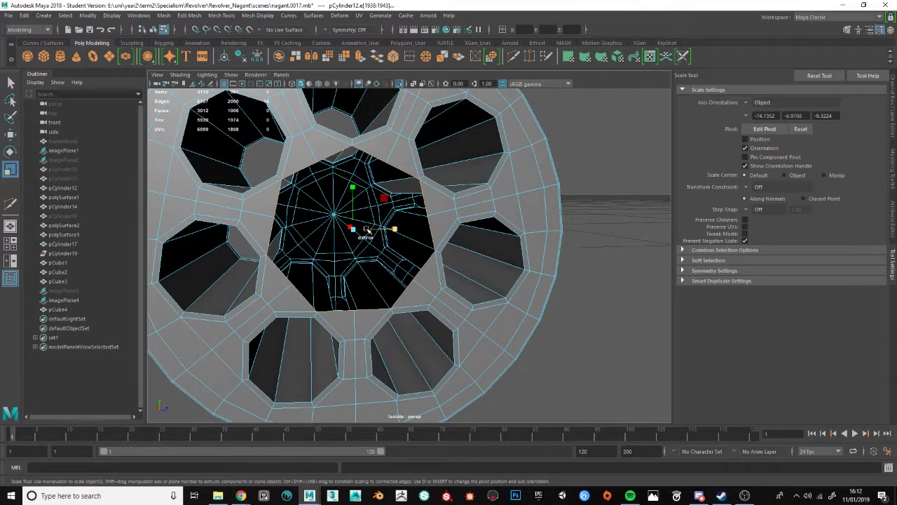
key(space)
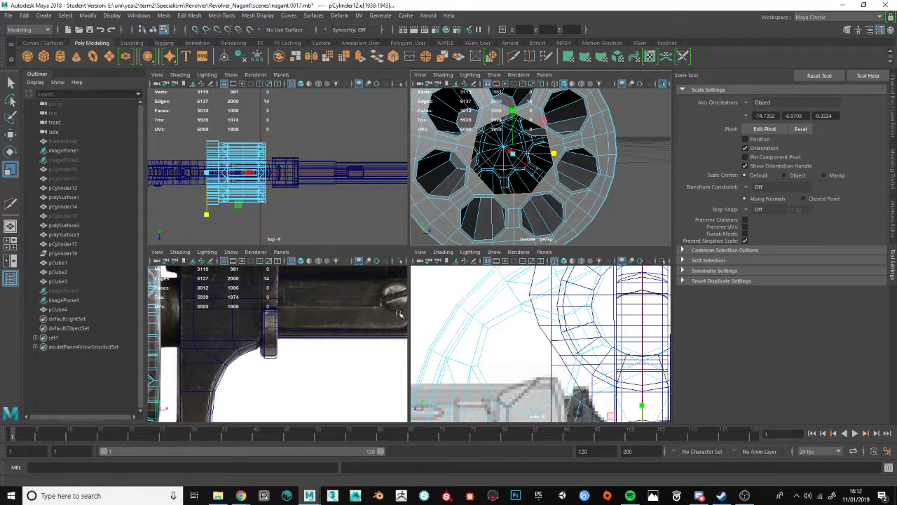
key(space)
key(f)
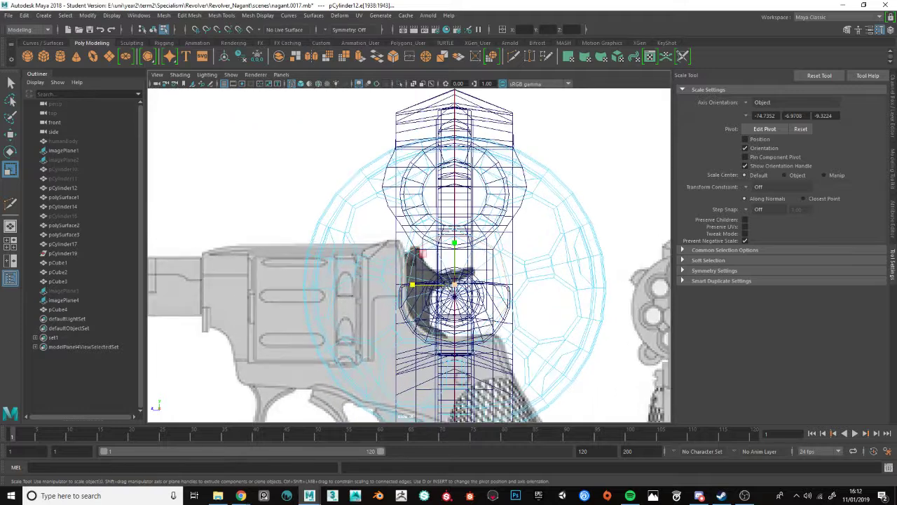
shift+drag(471, 296, 454, 301)
- Extrude the central opening's border inward once more and merge its vertices to a single centre point
key(space)
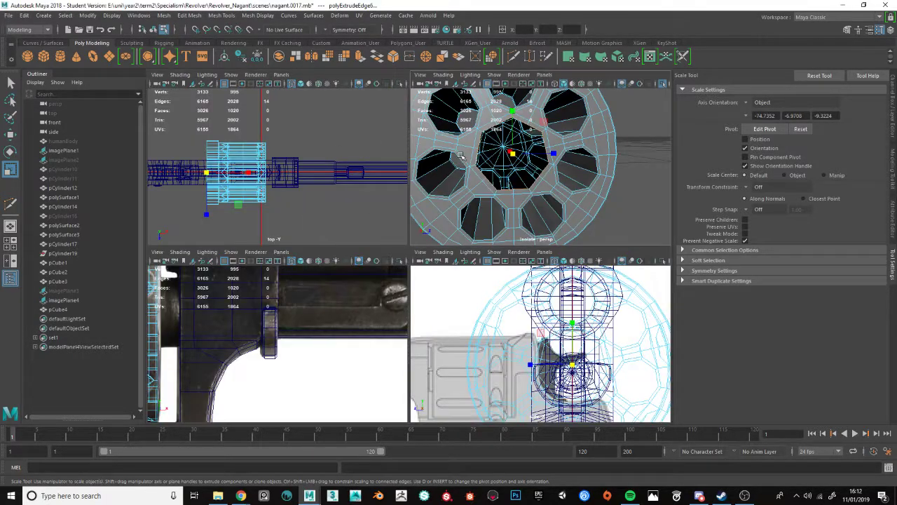
key(space)
alt+drag(356, 226, 361, 272)
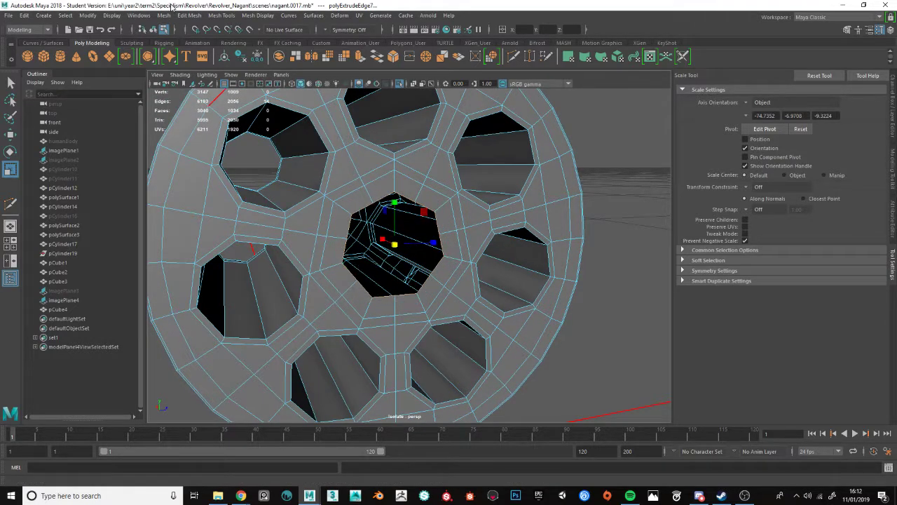
click(189, 15)
click(211, 124)
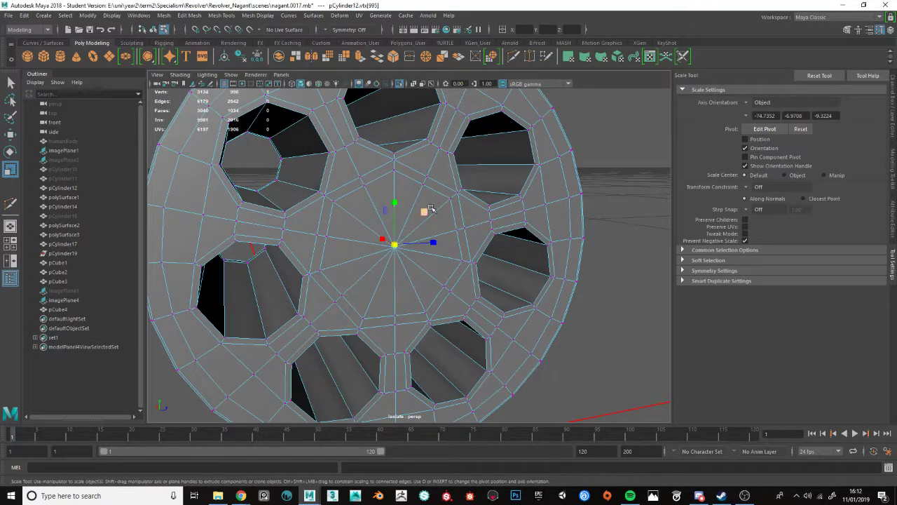
- Return to object mode and turn off isolation to show the full revolver
key(F8)
scroll(491, 223, down, 10)
alt+drag(449, 217, 145, 201)
click(436, 220)
key(ctrl+1)
- Select the cylinder within the full revolver and view its side and front face up close
click(521, 188)
scroll(329, 256, up, 5)
click(337, 251)
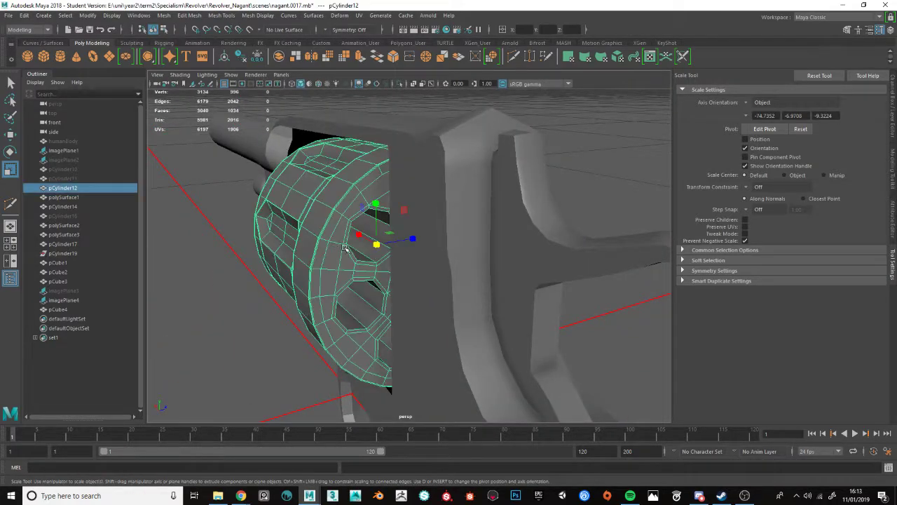
scroll(371, 212, up, 3)
alt+drag(371, 212, 383, 212)
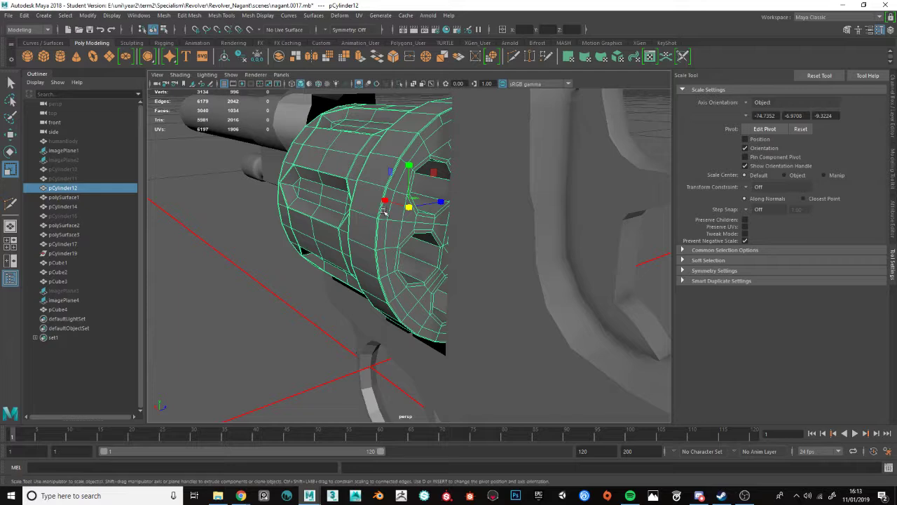
- Select the lengthwise edges on the inner walls of all the cylinder's chamber holes and soften them
key(F10)
scroll(438, 189, up, 2)
click(439, 179)
shift+double_click(451, 149)
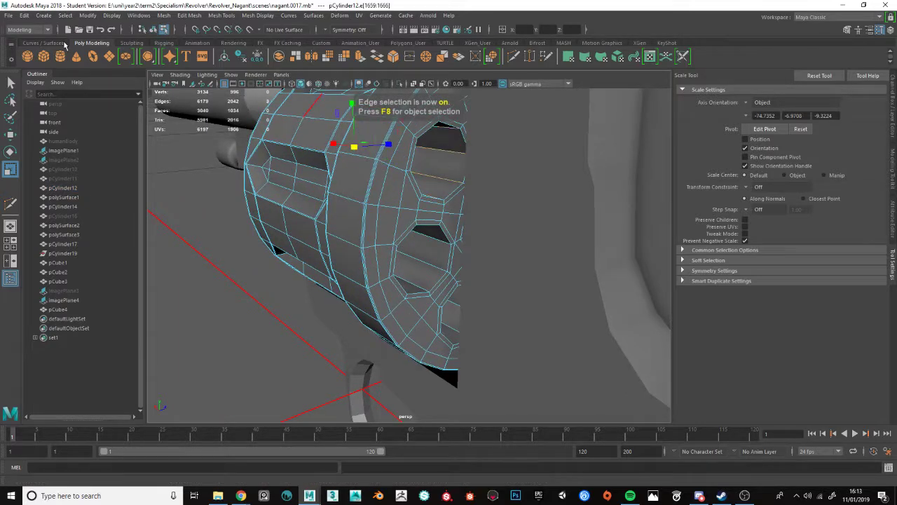
click(65, 15)
click(81, 74)
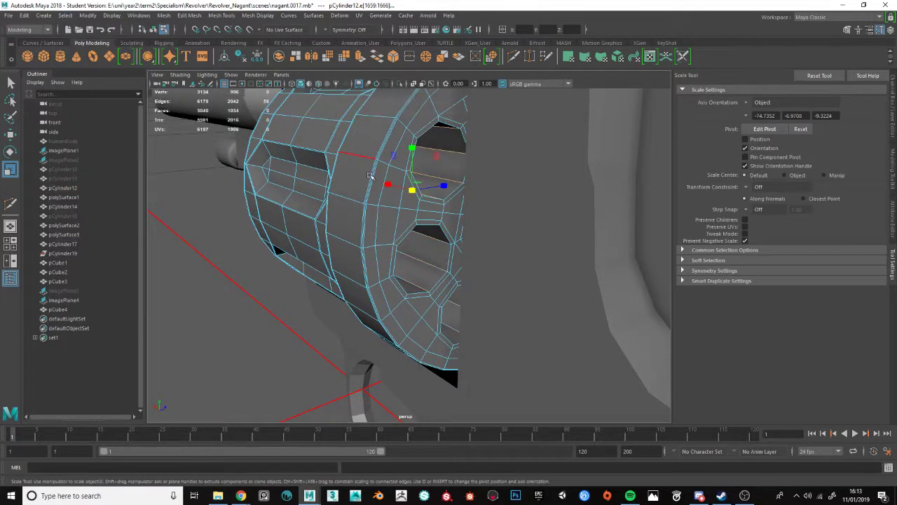
alt+drag(370, 175, 491, 232)
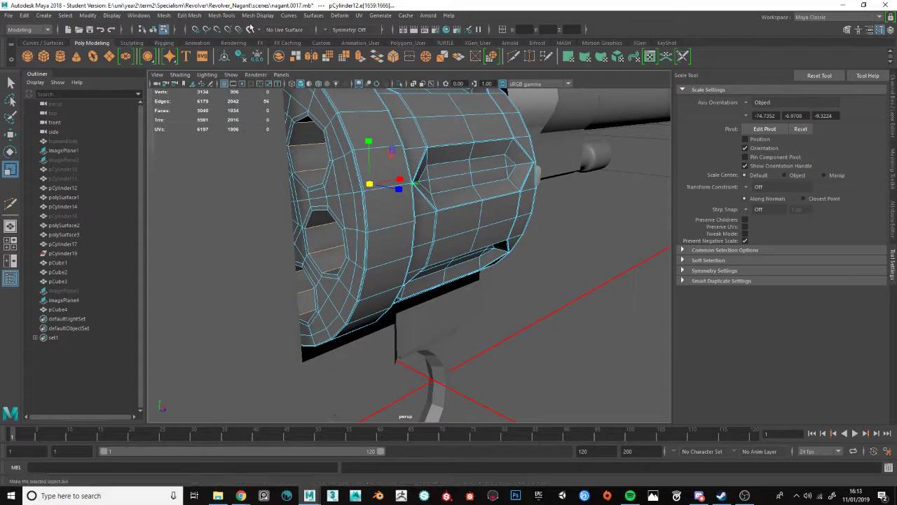
click(258, 15)
click(270, 98)
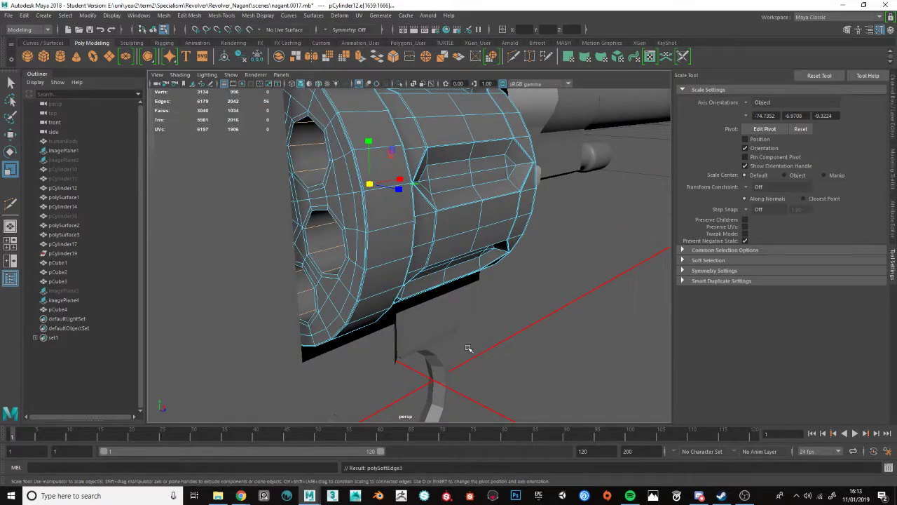
- Return to object mode and examine the smoothed cylinder's chamber holes from behind the frame
key(F8)
click(537, 236)
alt+drag(537, 238, 486, 254)
click(442, 230)
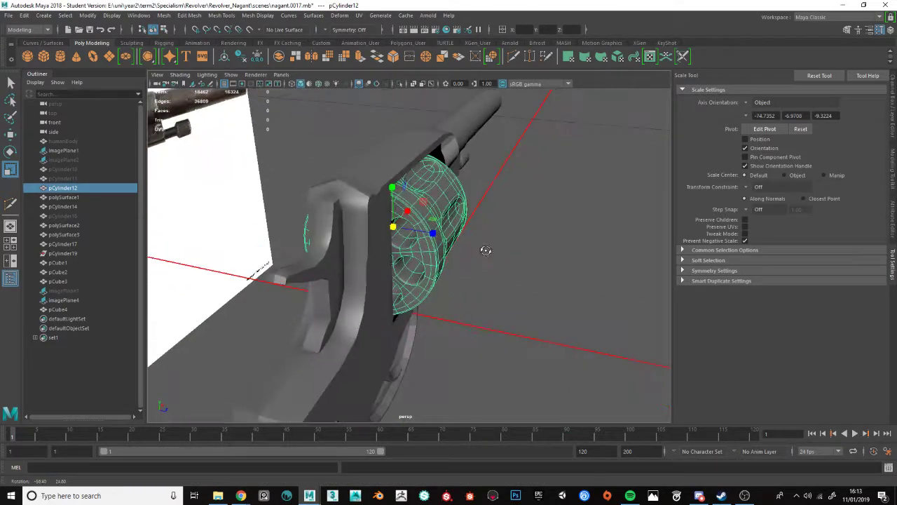
click(535, 267)
alt+drag(535, 268, 479, 237)
click(474, 259)
scroll(478, 236, up, 4)
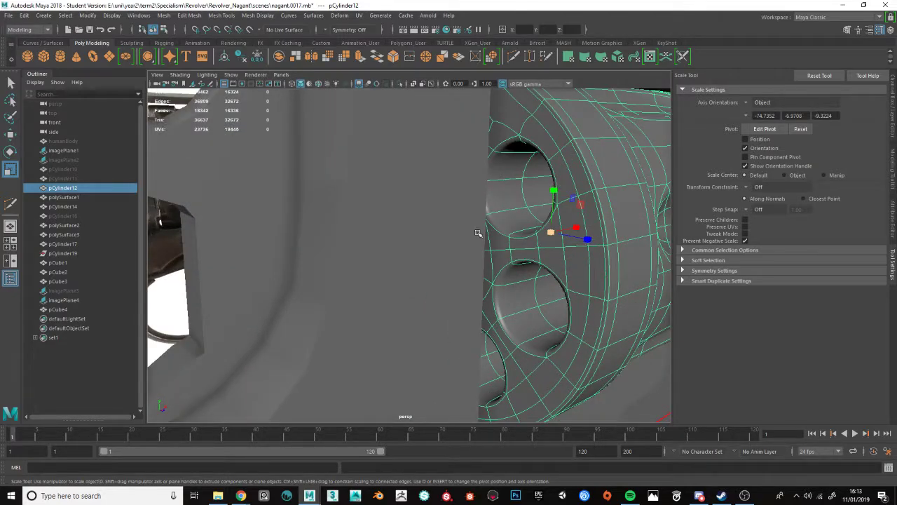
- Turn off the cylinder's smooth preview and use Connect to add one edge loop, 1 segment at slide 0.5, inside a chamber hole
key(1)
alt+drag(550, 229, 497, 229)
scroll(484, 230, down, 4)
scroll(500, 228, up, 6)
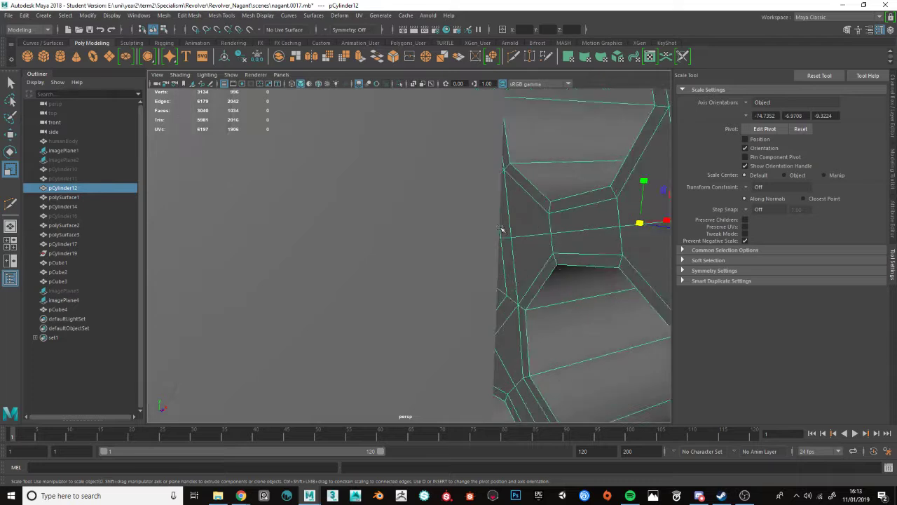
scroll(501, 228, down, 3)
key(F10)
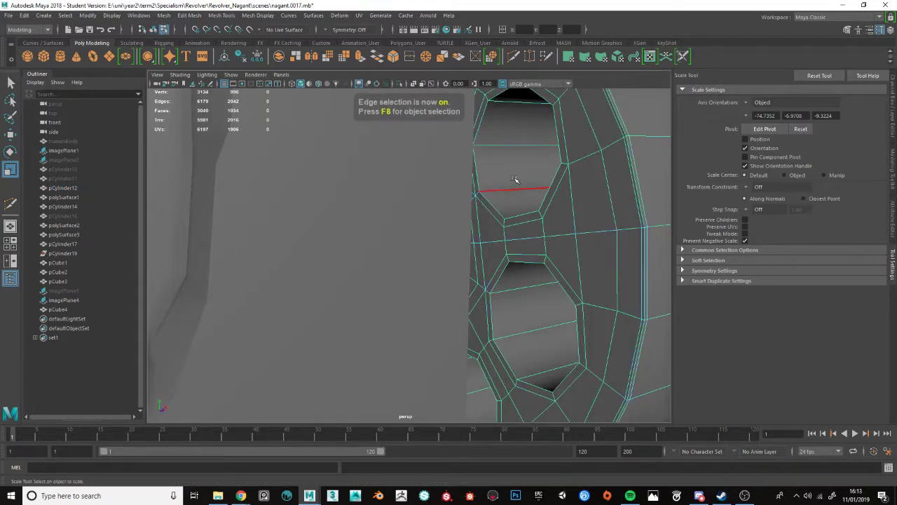
shift+right_drag(512, 181, 507, 346)
click(509, 189)
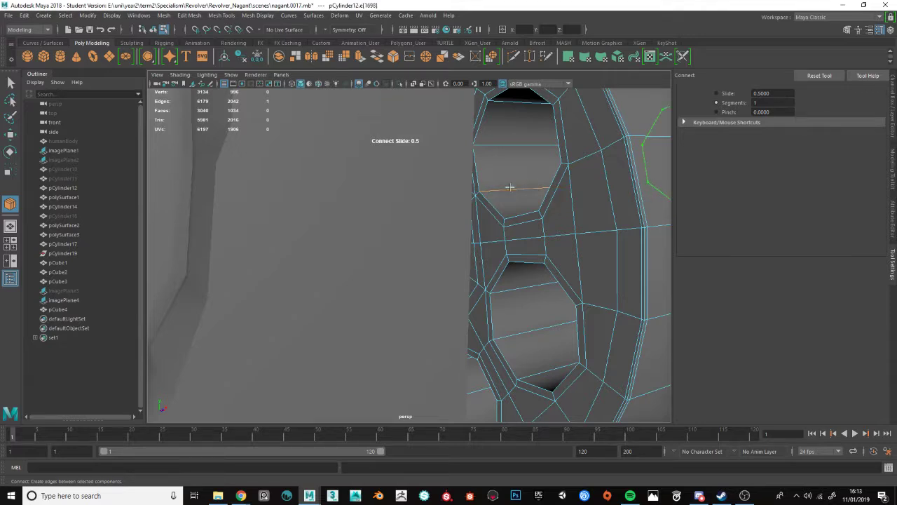
scroll(510, 191, down, 3)
key(r)
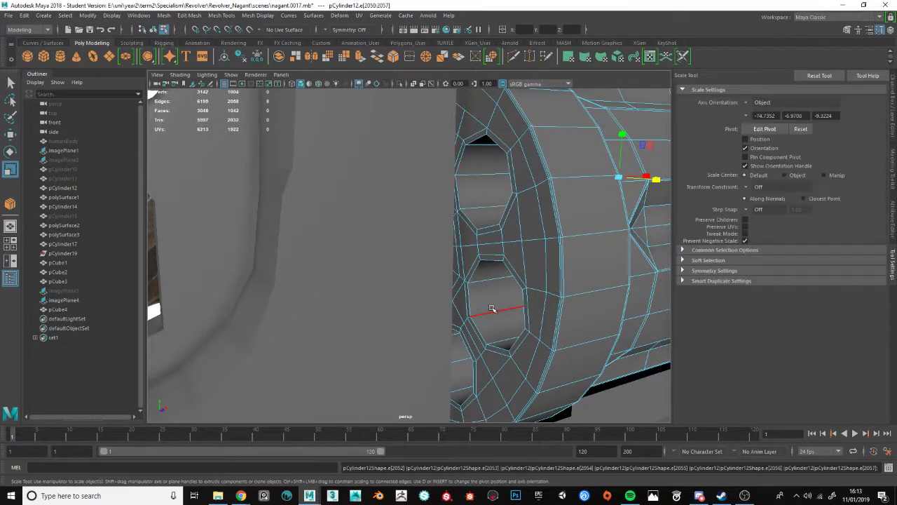
- Connect an edge loop around the inner wall of the neighbouring chamber hole, return to object mode and isolate the cylinder
key(g)
click(490, 313)
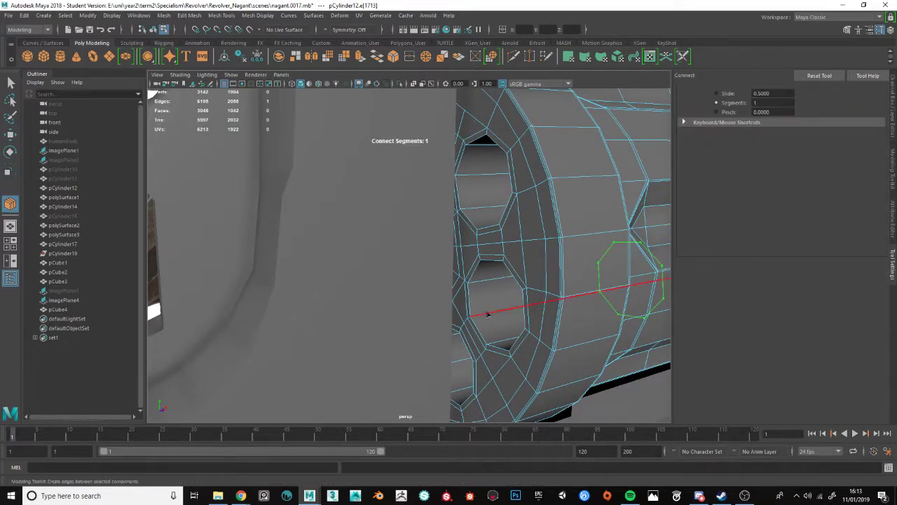
key(r)
key(F8)
key(ctrl+1)
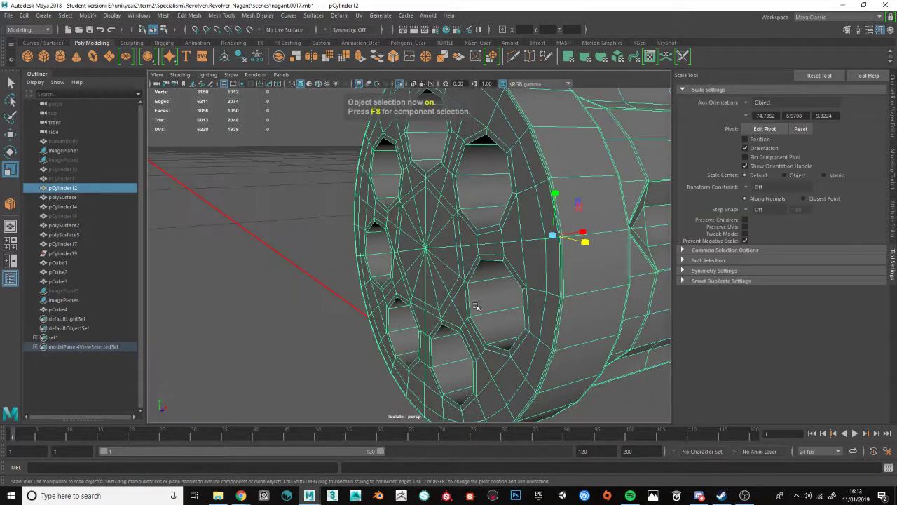
- Connect one edge loop around the inner wall of each of the next three chamber holes
alt+drag(479, 311, 537, 226)
key(g)
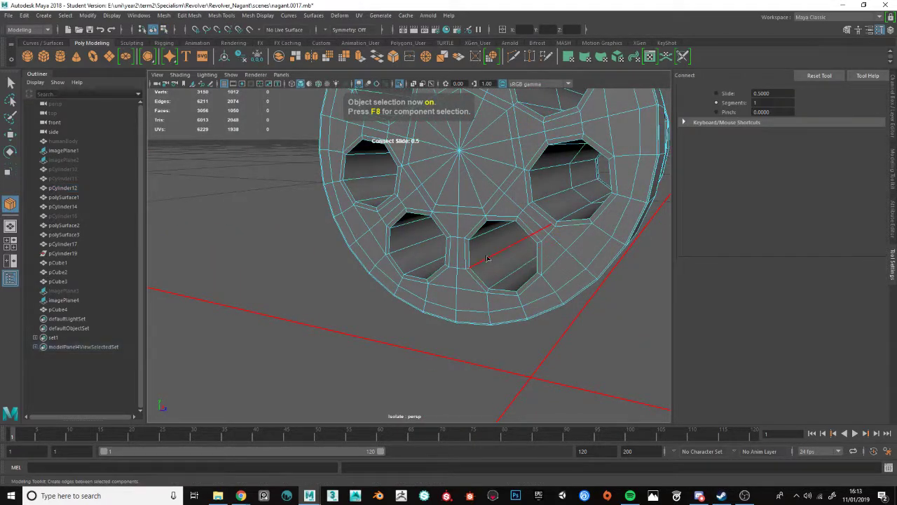
click(488, 257)
key(w)
key(g)
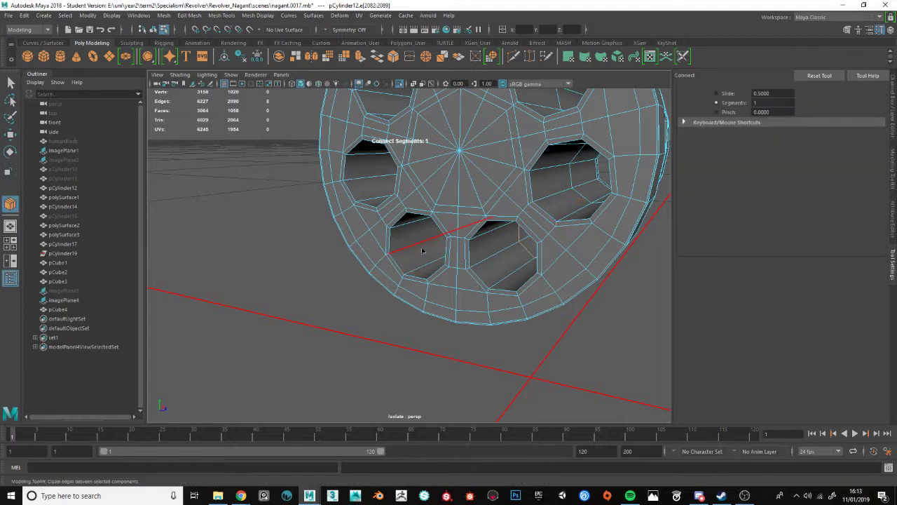
click(422, 241)
key(w)
key(g)
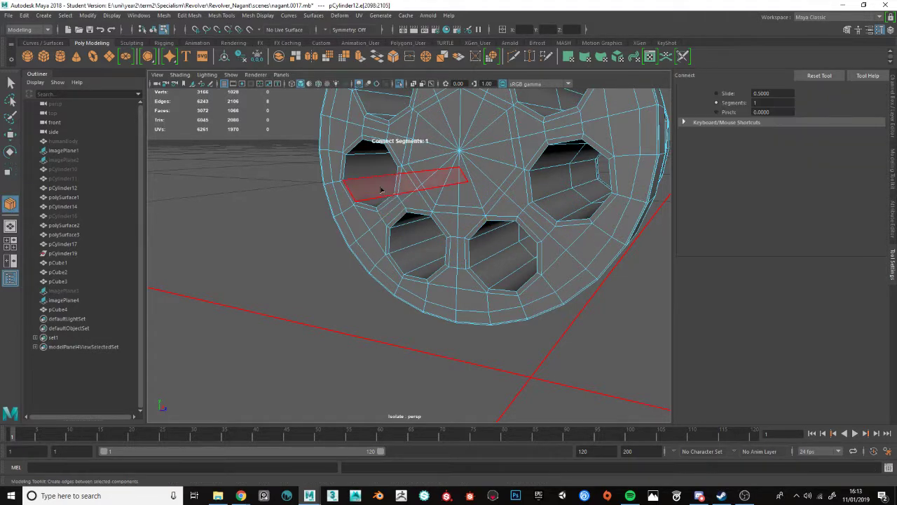
click(375, 175)
key(r)
alt+drag(375, 176, 424, 160)
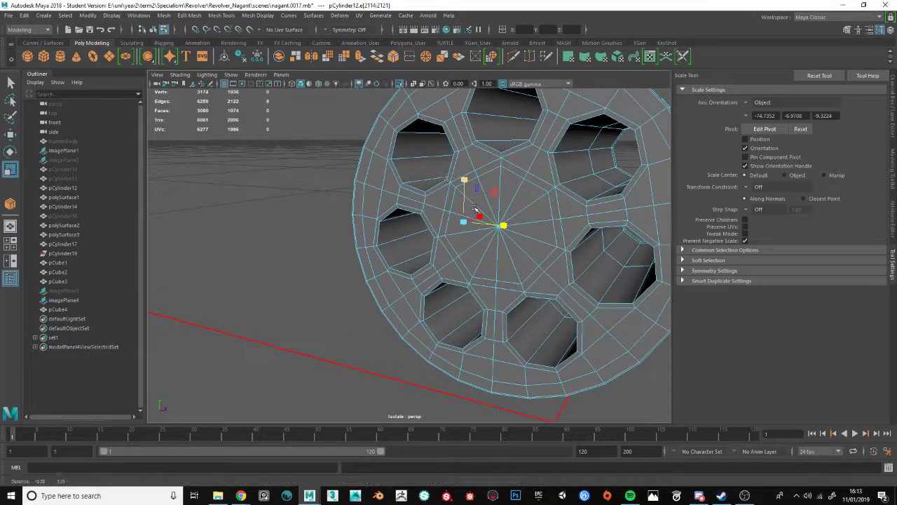
- Connect one edge loop around the inner wall of each of the last two chamber holes
key(g)
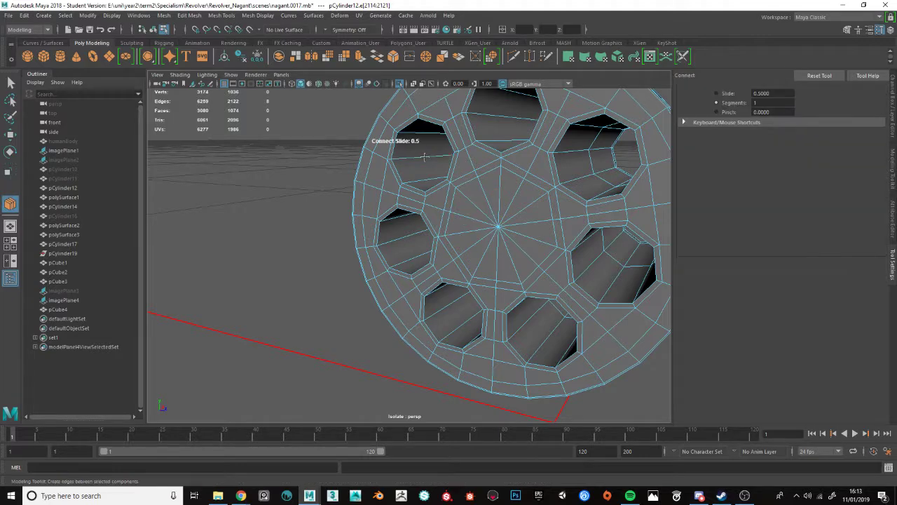
click(426, 161)
alt+drag(426, 160, 699, 250)
key(r)
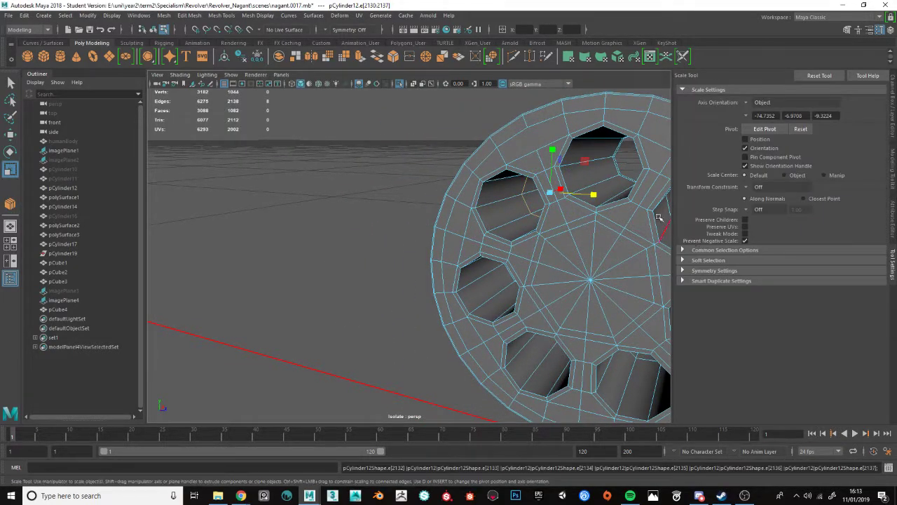
key(g)
click(603, 178)
key(r)
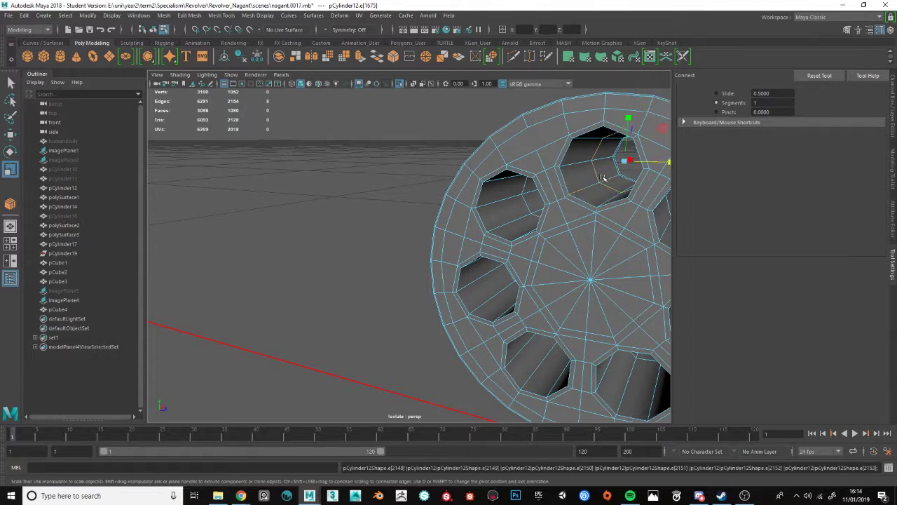
- Select the new edge loops in all seven chambers and move them along the cylinder's axis towards its front face, with smooth preview on
key(q)
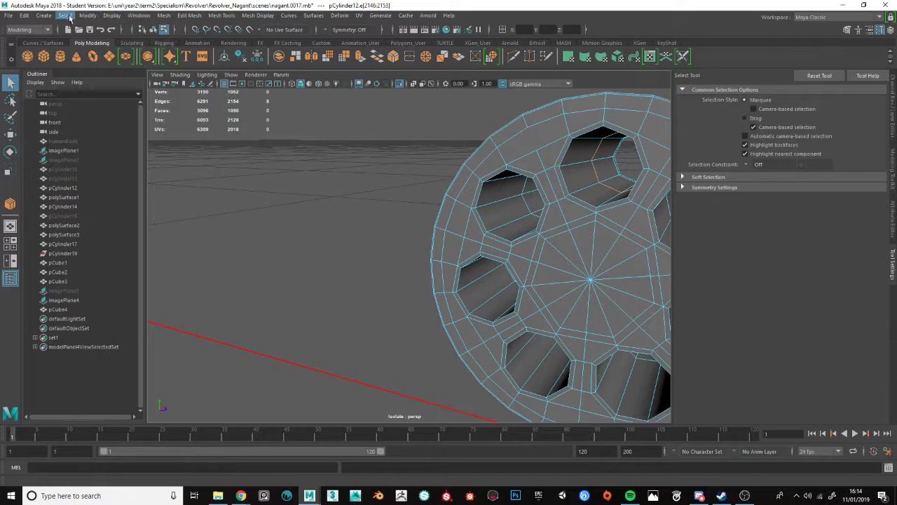
click(65, 15)
click(82, 79)
alt+drag(511, 190, 464, 136)
key(4)
alt+drag(525, 154, 499, 206)
key(3)
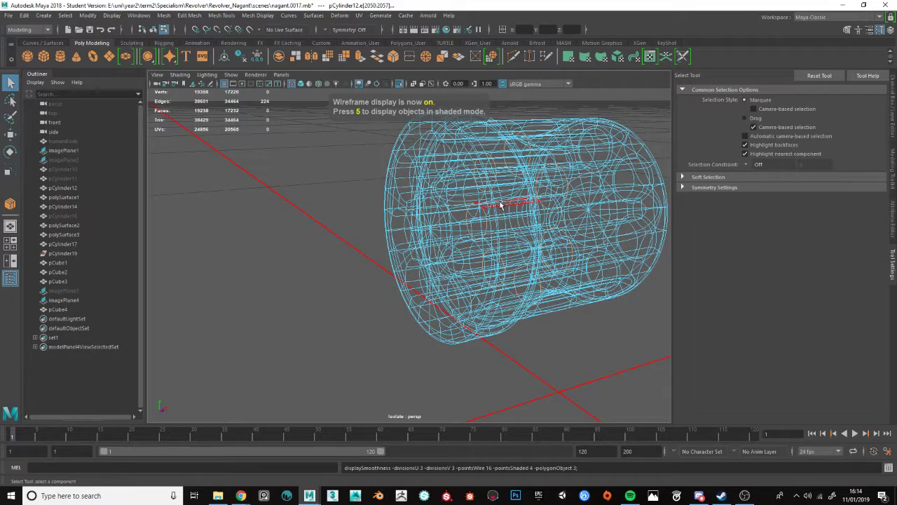
key(5)
key(w)
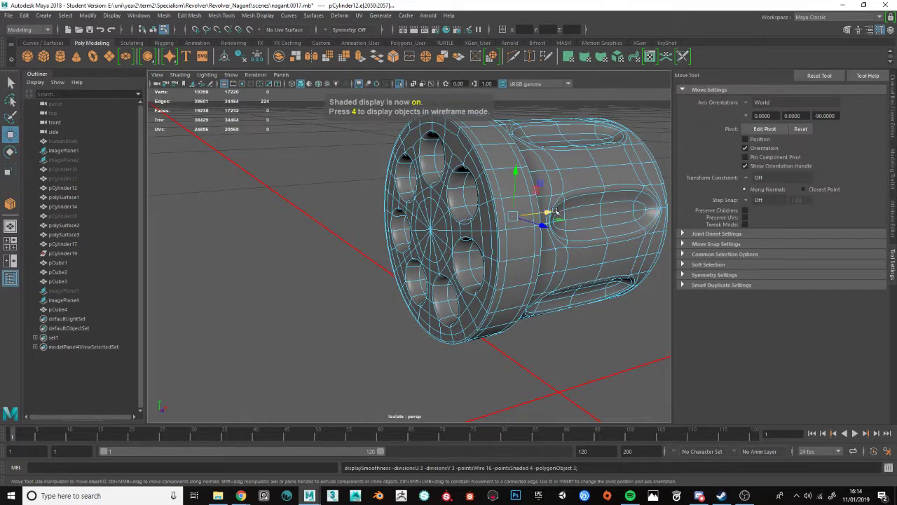
drag(546, 214, 510, 216)
key(1)
key(3)
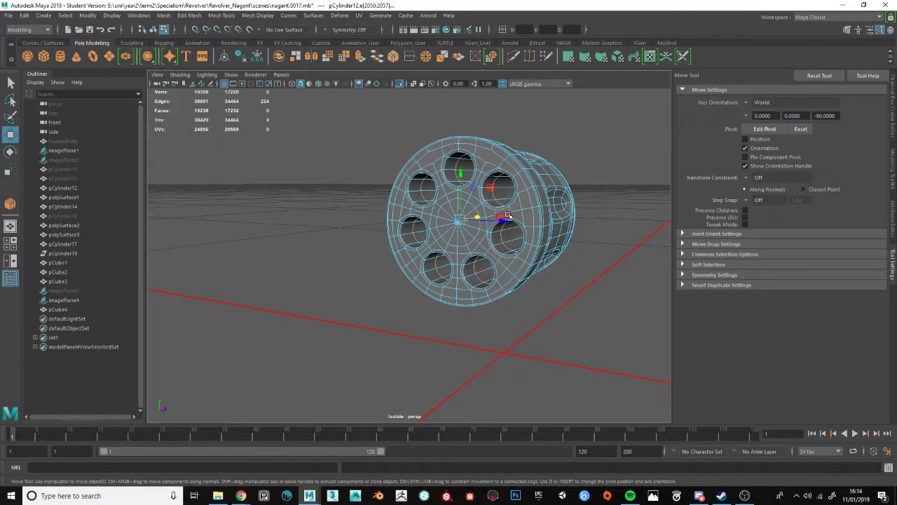
- Return to object mode, turn off the cylinder's isolation and select the revolver frame
key(F8)
click(587, 142)
alt+drag(587, 142, 464, 218)
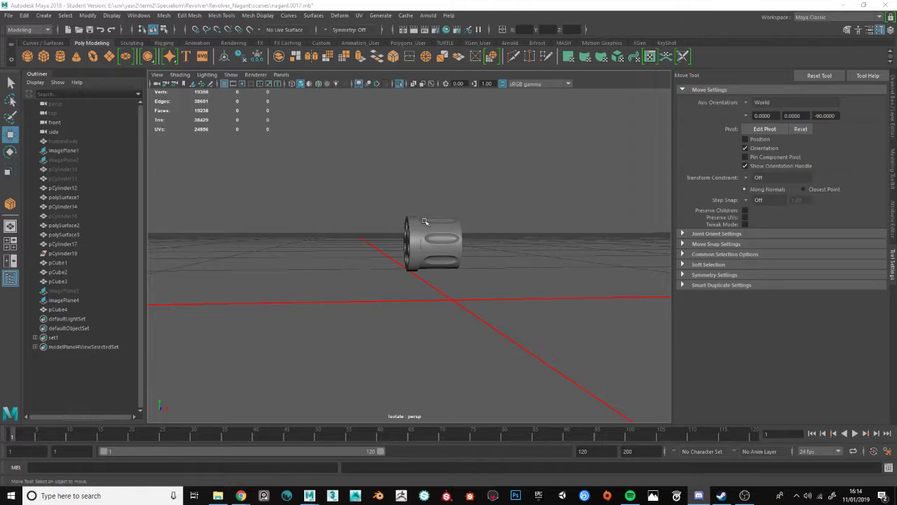
alt+drag(425, 222, 413, 265)
click(432, 267)
key(ctrl+1)
click(538, 226)
click(382, 314)
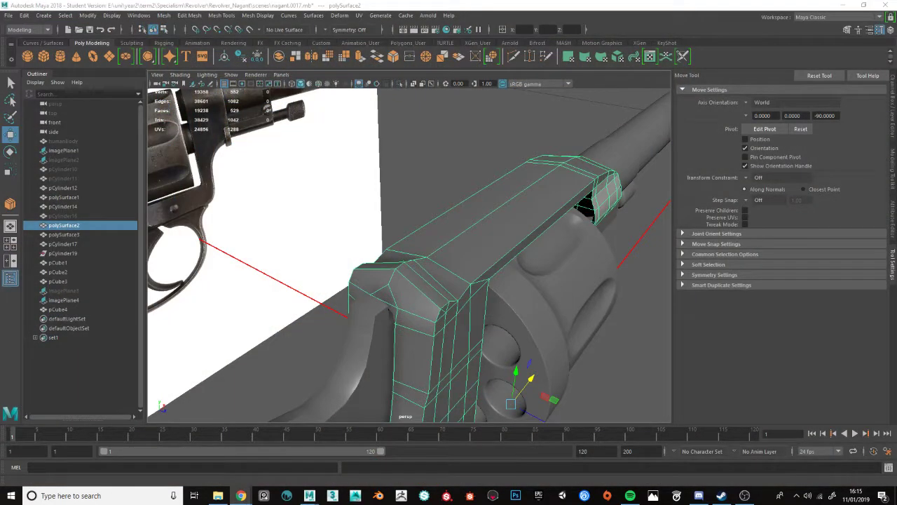
key(alt+Tab)
click(218, 495)
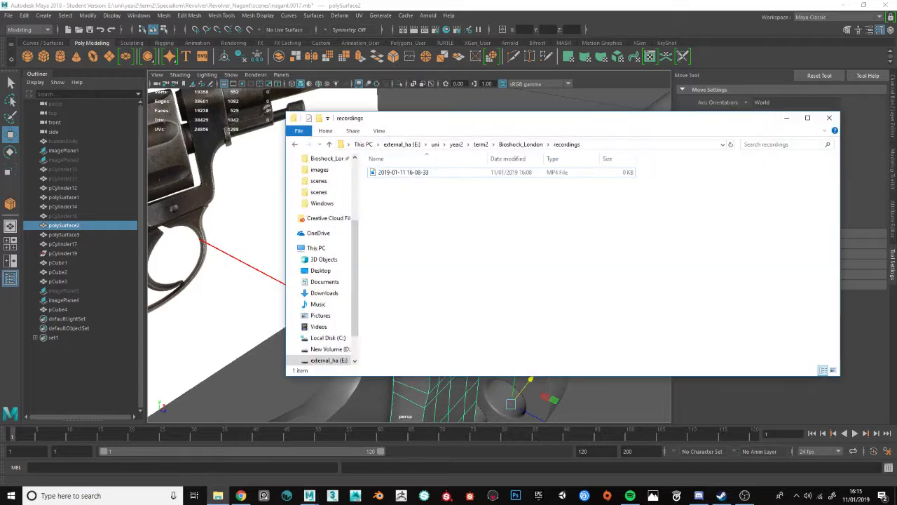
click(241, 496)
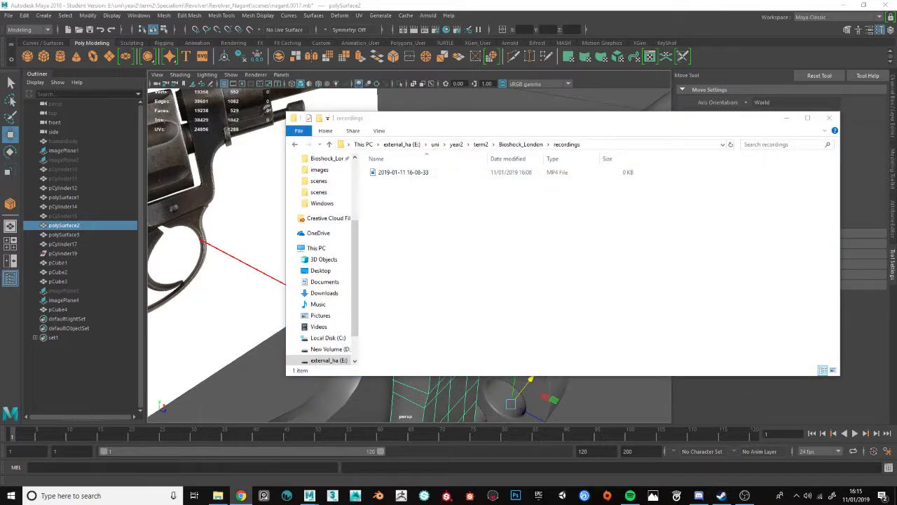
click(789, 118)
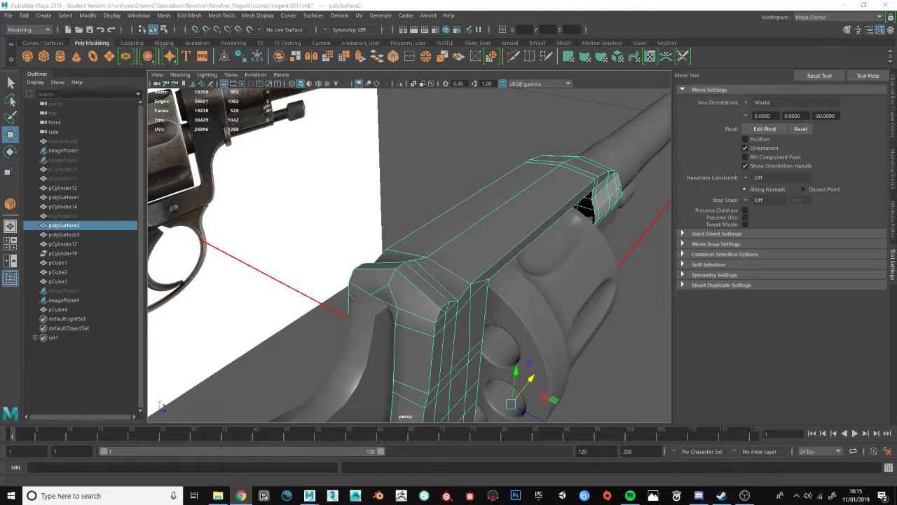
- Examine the frame, hammer and cylinder of the full revolver against the reference images
alt+drag(426, 330, 462, 251)
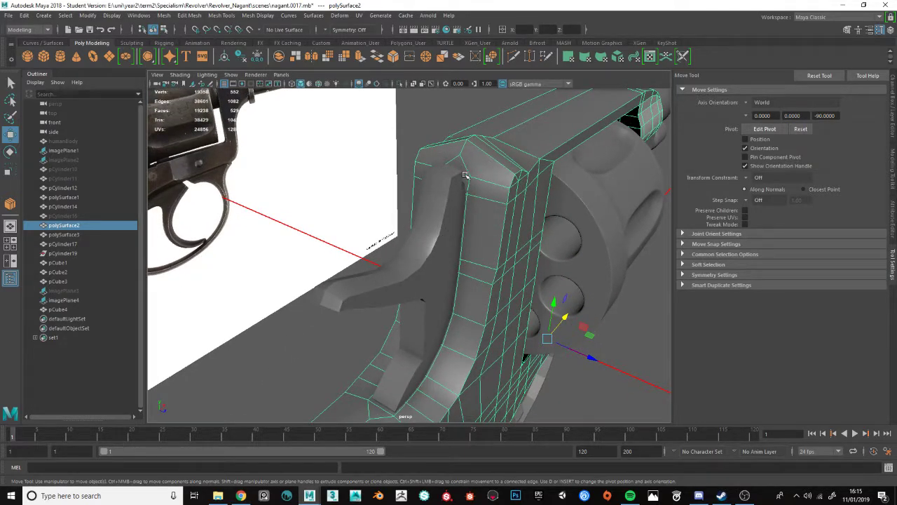
alt+drag(464, 176, 450, 204)
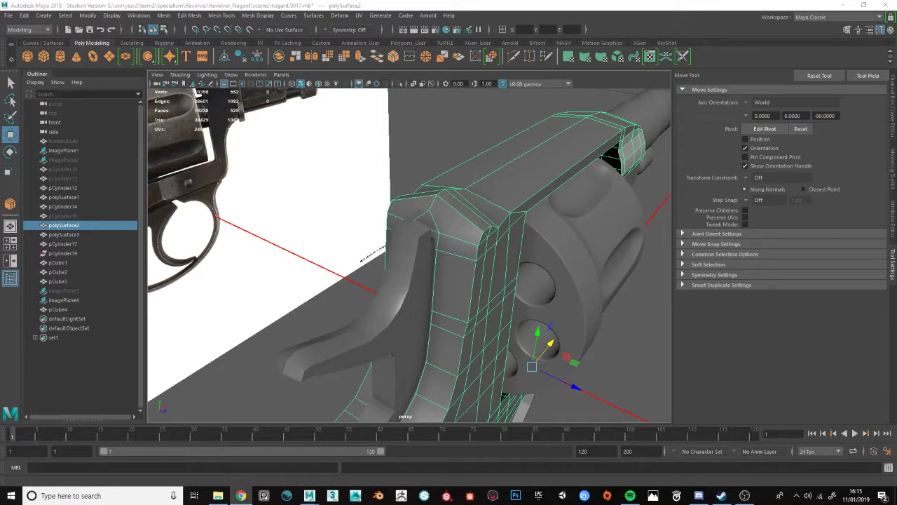
scroll(562, 216, down, 6)
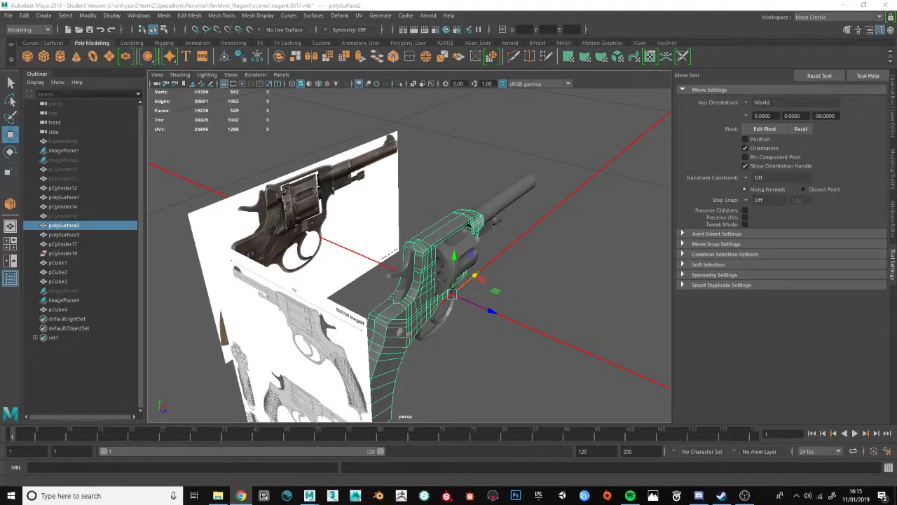
scroll(459, 274, up, 10)
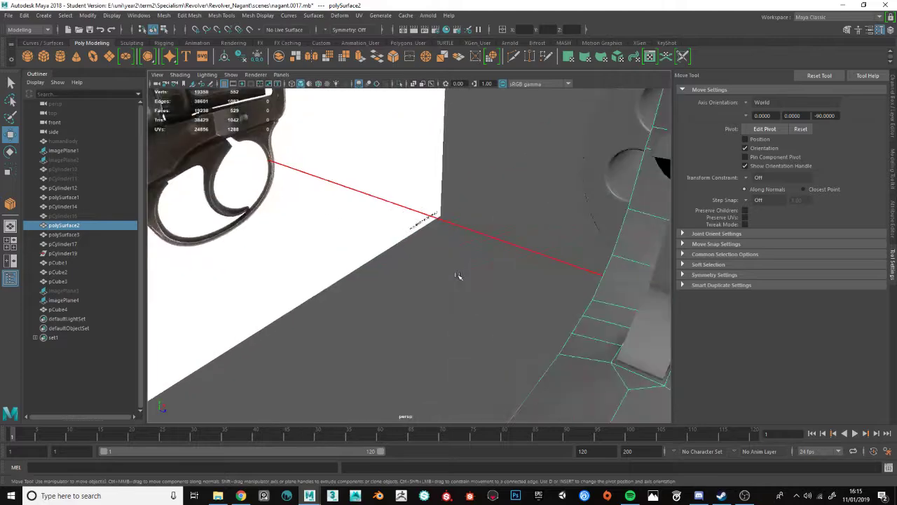
alt+middle_drag(465, 264, 408, 293)
scroll(408, 293, down, 8)
alt+drag(412, 283, 361, 264)
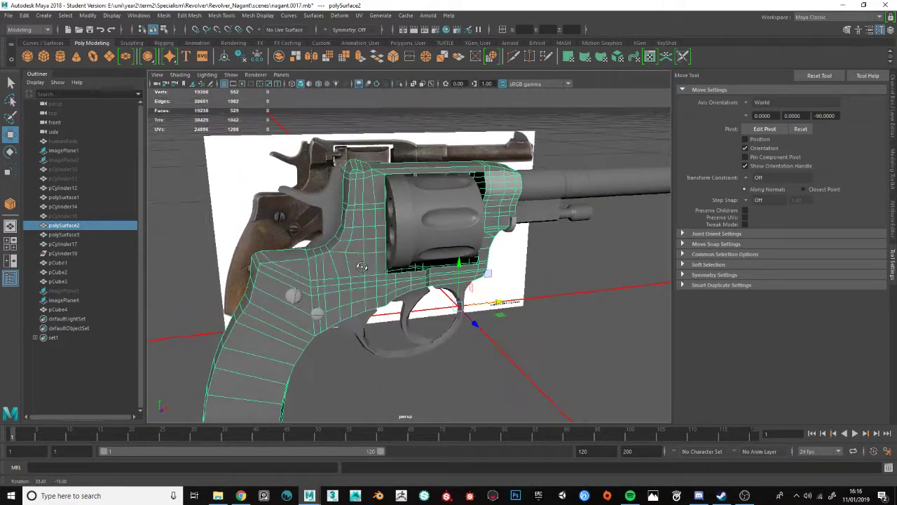
scroll(343, 280, down, 4)
alt+middle_drag(336, 286, 394, 272)
mouse_move(397, 271)
alt+mouse_down()
mouse_move(418, 265)
mouse_move(392, 262)
alt+mouse_up()
- Select the cylinder within the full revolver and turn off its smooth preview
click(501, 201)
alt+right_drag(403, 273, 458, 218)
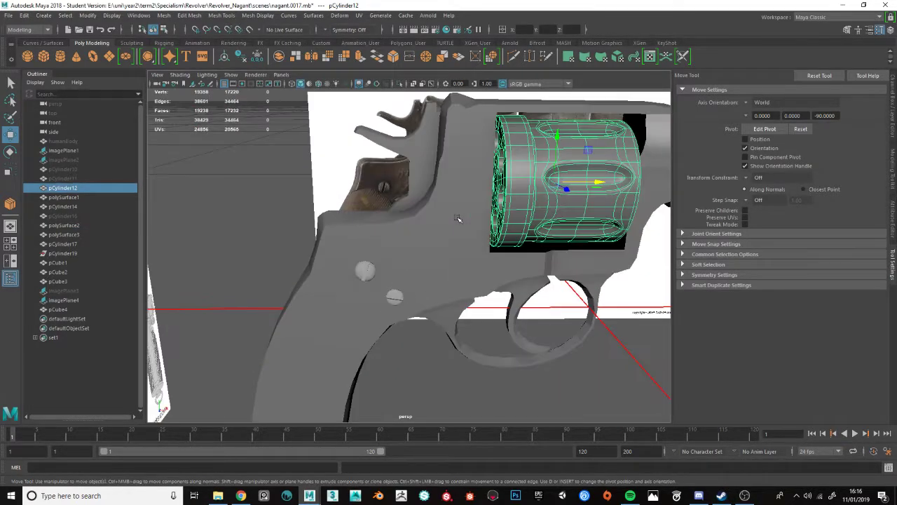
alt+middle_drag(458, 218, 419, 252)
key(1)
scroll(482, 216, down, 5)
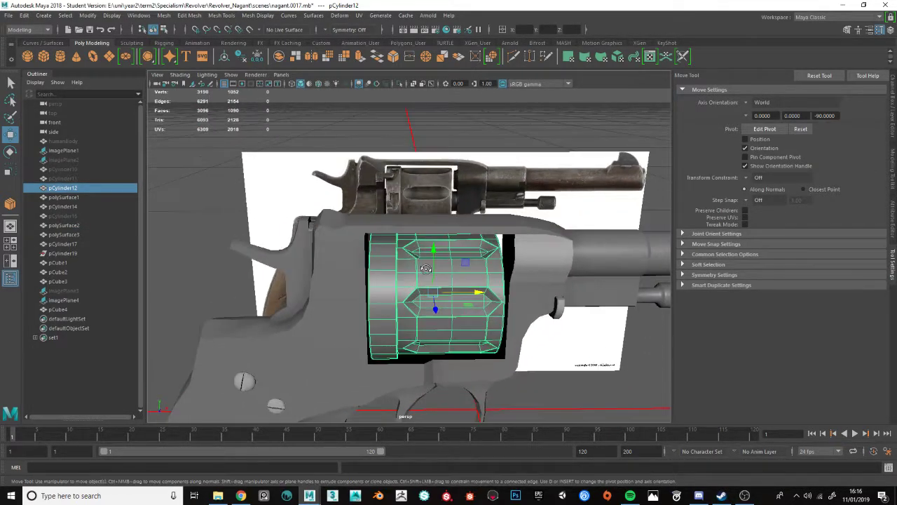
- Connect the edges around the cylinder's rear rim with two segments, working against the front reference image
key(space)
key(space)
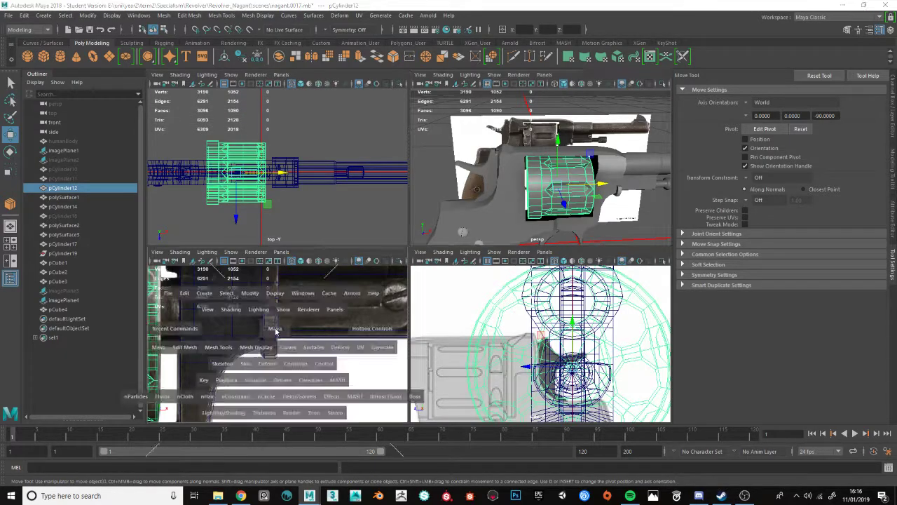
key(super)
scroll(302, 256, down, 6)
key(super)
alt+middle_drag(276, 247, 421, 254)
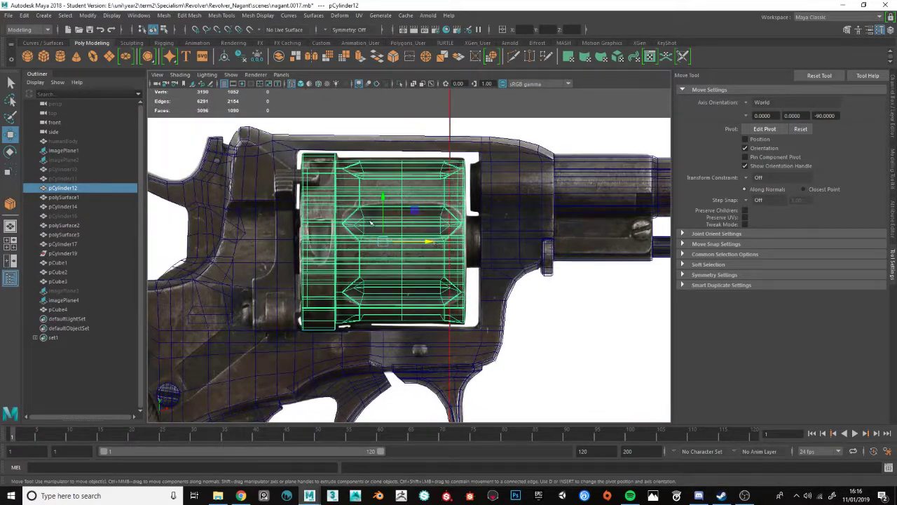
scroll(407, 242, up, 4)
alt+middle_drag(303, 217, 423, 223)
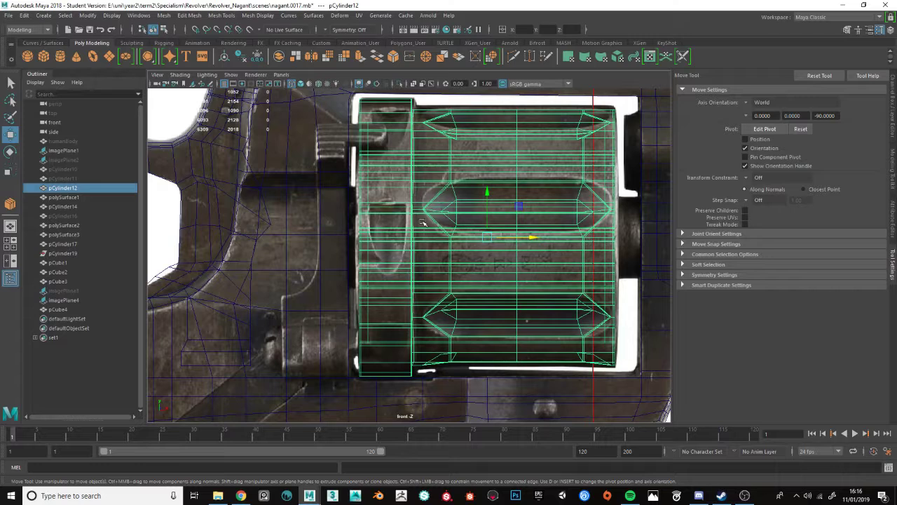
key(F10)
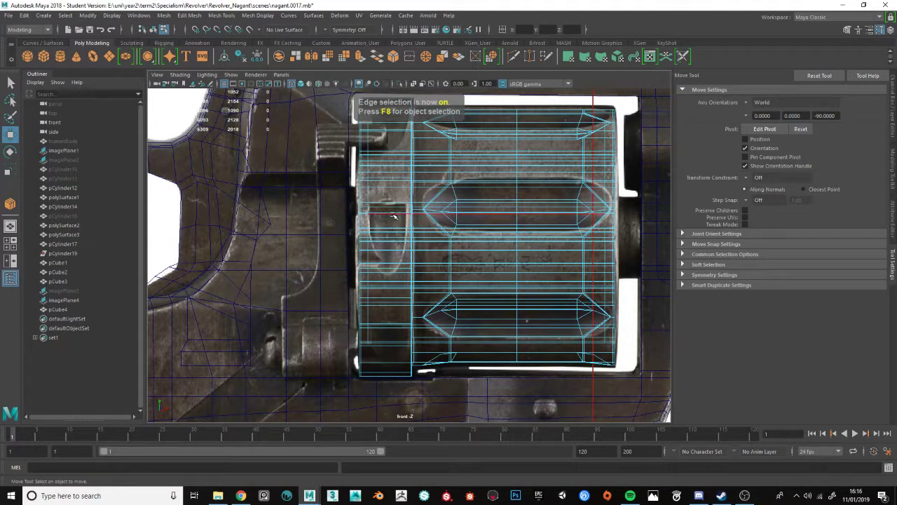
click(387, 177)
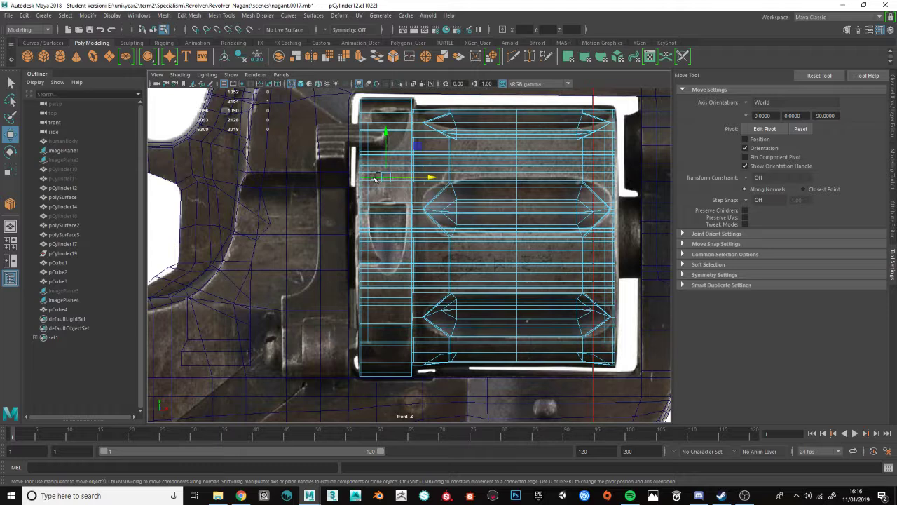
shift+right_drag(376, 177, 372, 340)
click(777, 103)
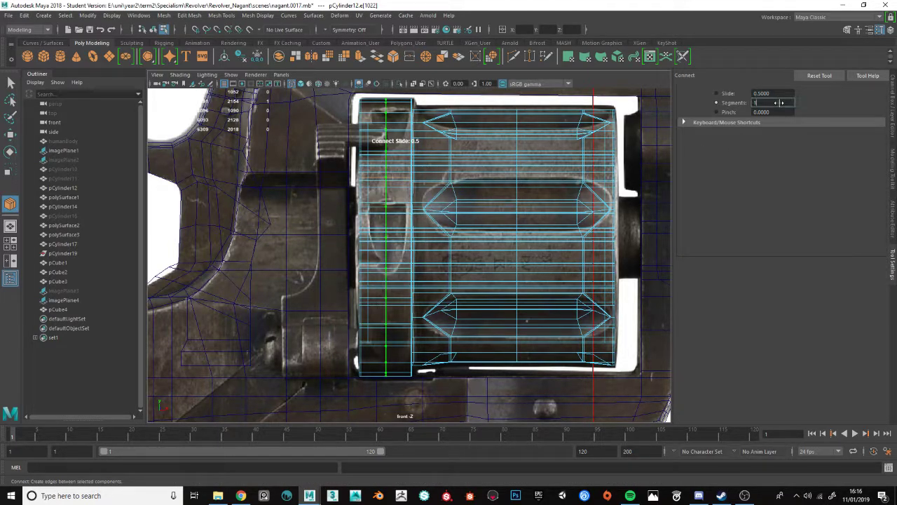
text(2)
key(Return)
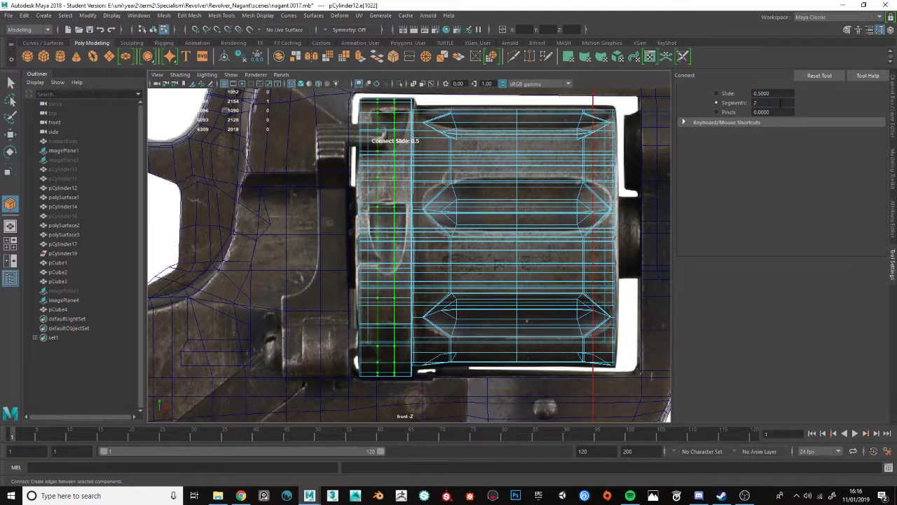
key(w)
- Scale the two new rim edge loops apart along the cylinder's axis to match the width of the notch in the reference
key(space)
key(space)
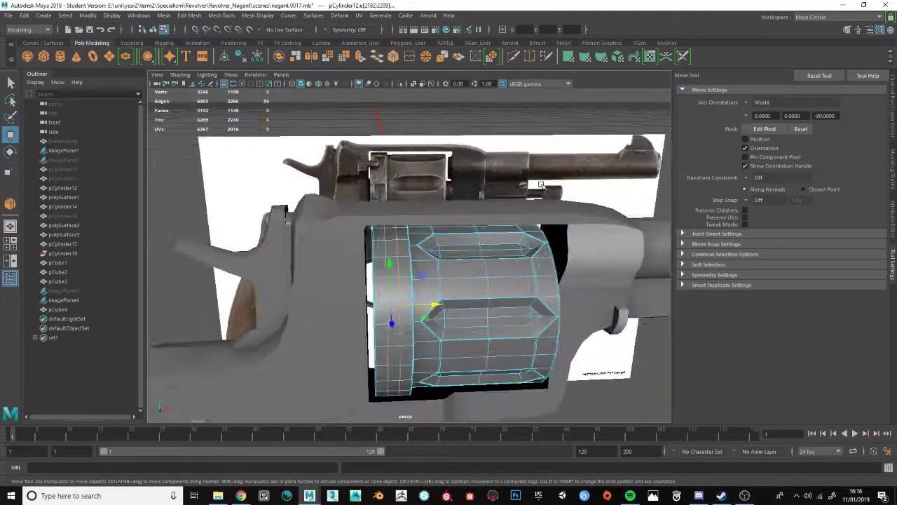
scroll(539, 184, up, 3)
key(space)
key(space)
scroll(340, 285, up, 3)
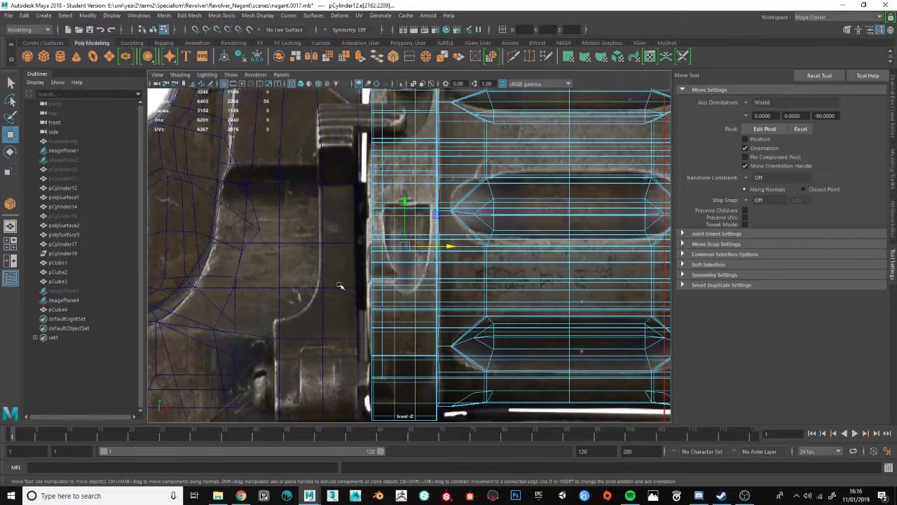
scroll(339, 286, up, 2)
key(r)
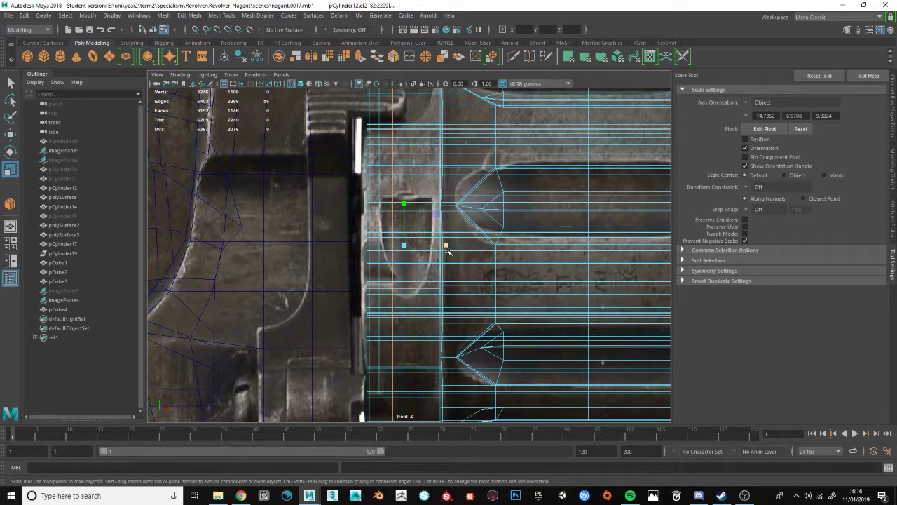
drag(447, 246, 504, 259)
key(ctrl+z)
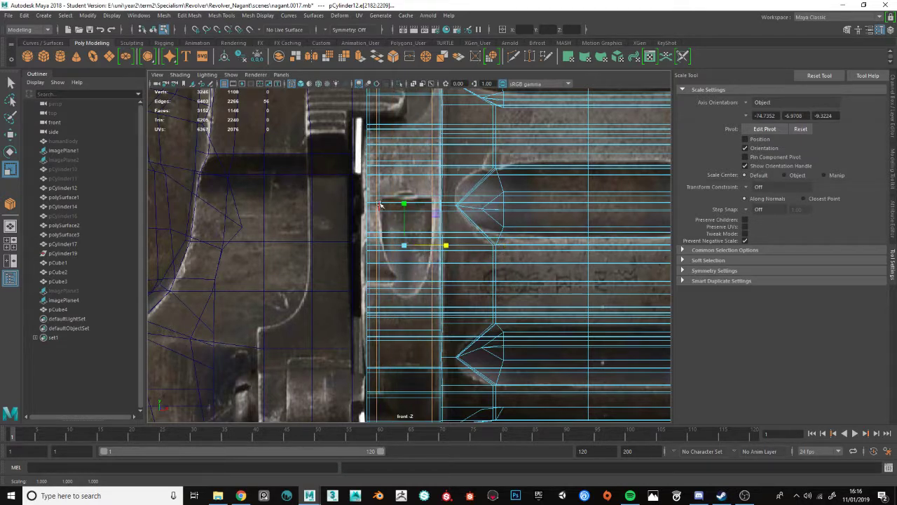
- Select the rearmost new rim loop and move it slightly forward onto the notch's rear edge in the reference
double_click(378, 187)
key(w)
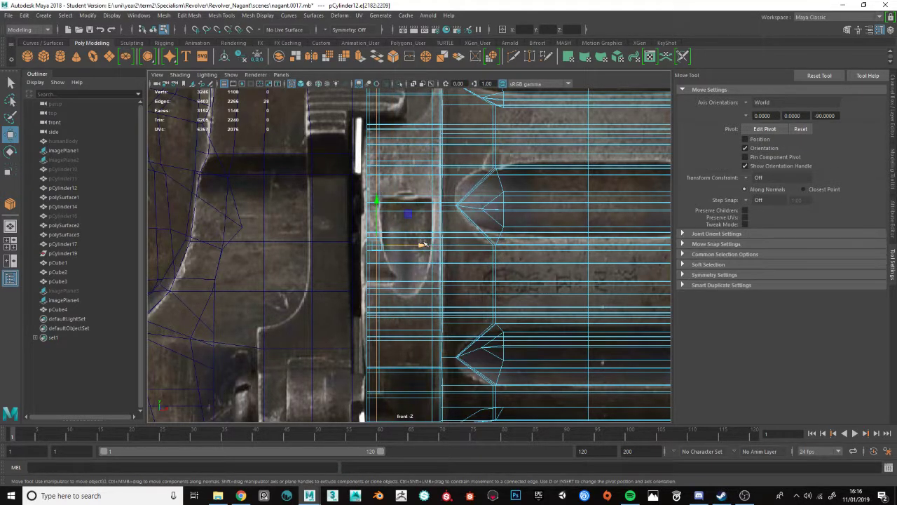
drag(421, 244, 426, 244)
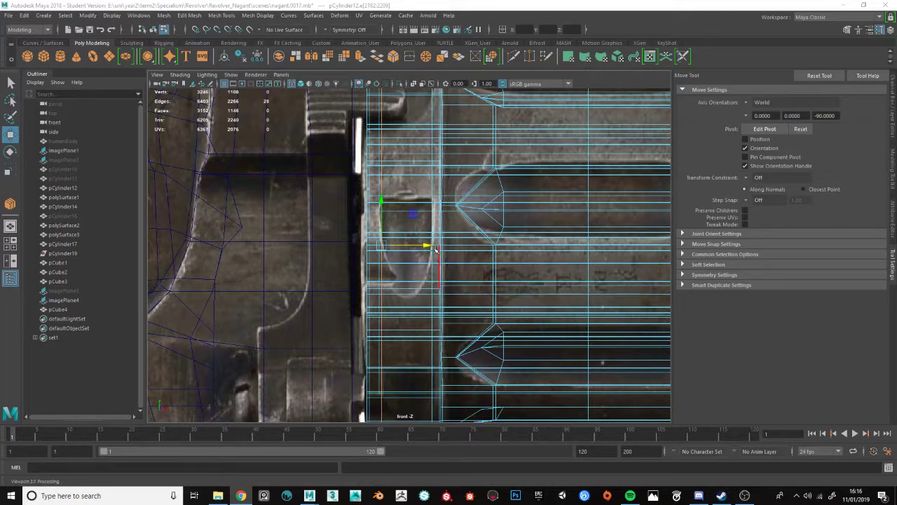
alt+middle_drag(457, 246, 418, 227)
alt+drag(418, 227, 431, 235)
alt+middle_drag(431, 235, 409, 250)
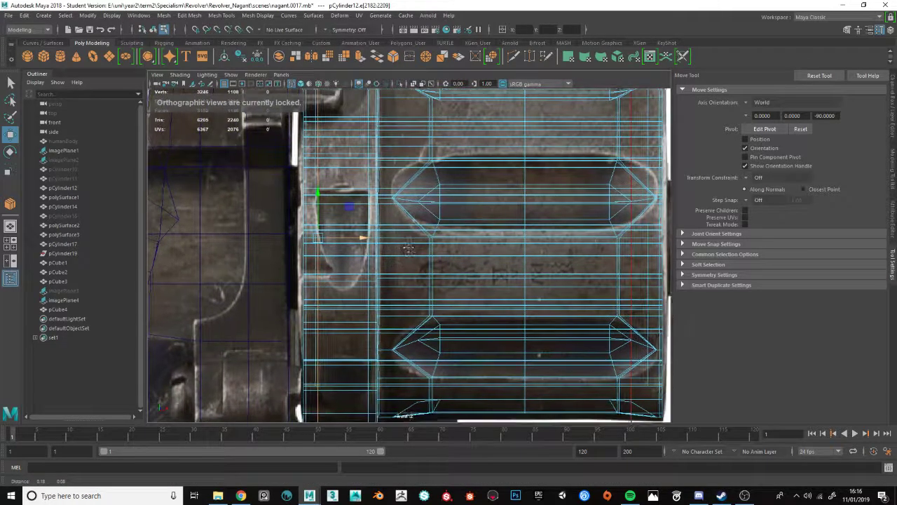
key(space)
key(space)
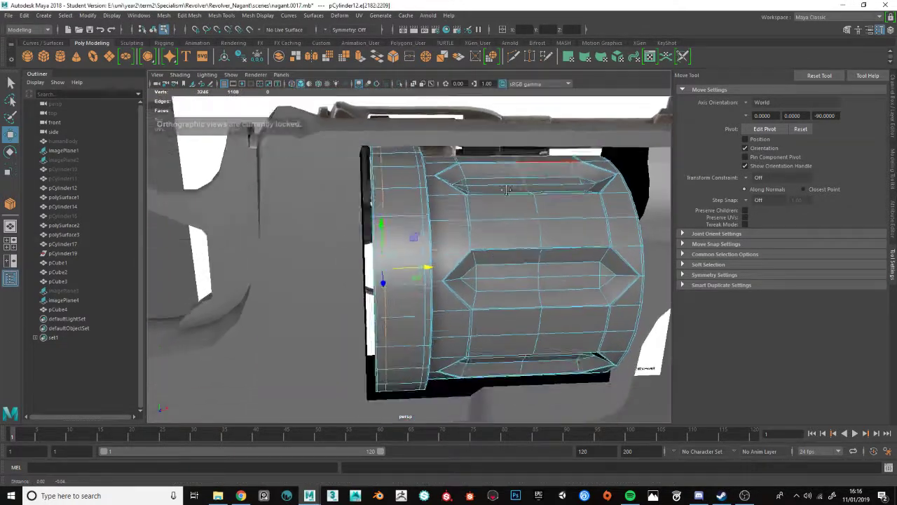
alt+drag(516, 203, 449, 231)
- Compare the vertices on the rear rim's new edge loop with the notch outline in the front reference
key(space)
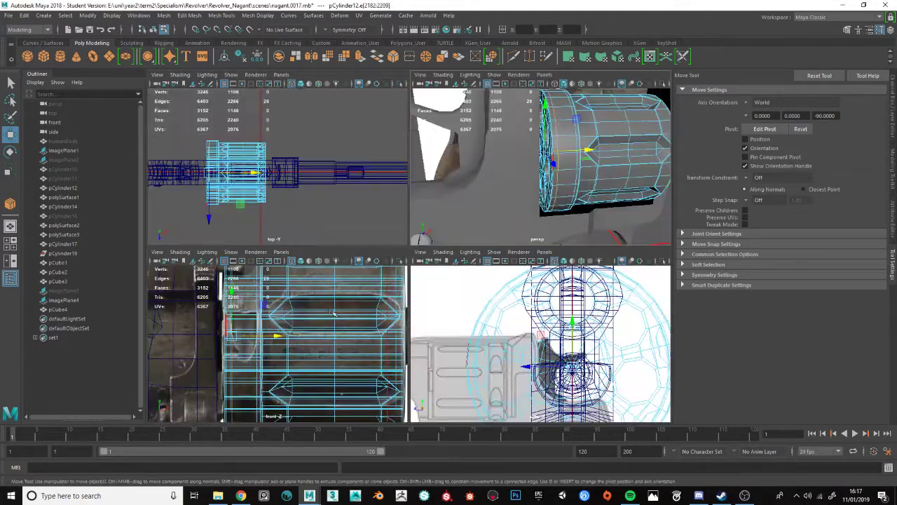
key(space)
alt+middle_drag(248, 253, 313, 271)
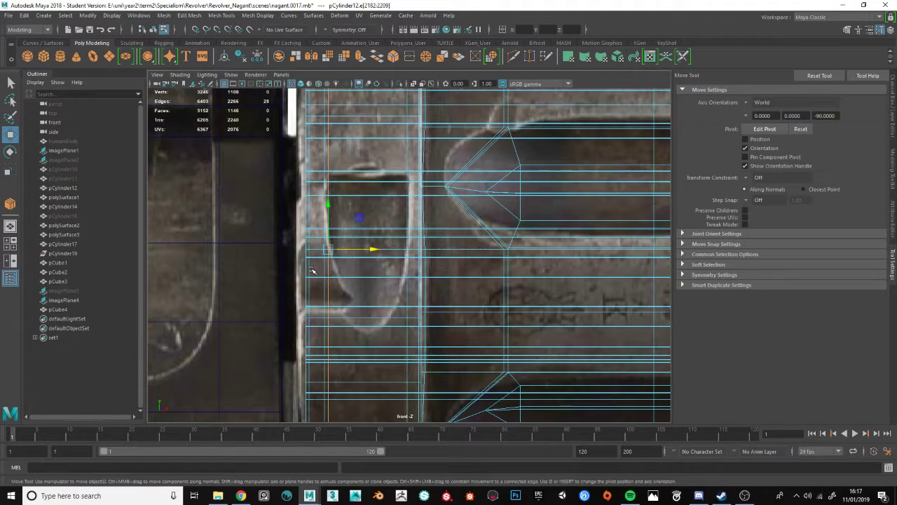
key(F9)
key(space)
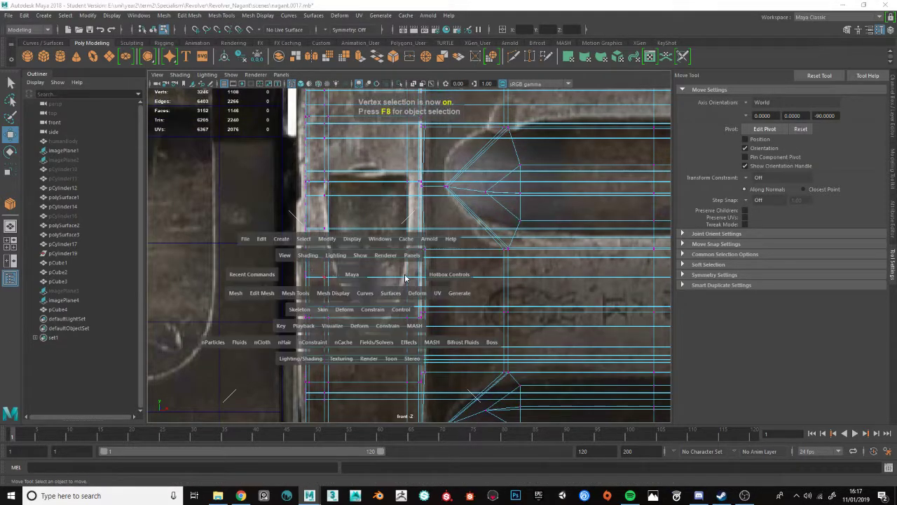
click(580, 165)
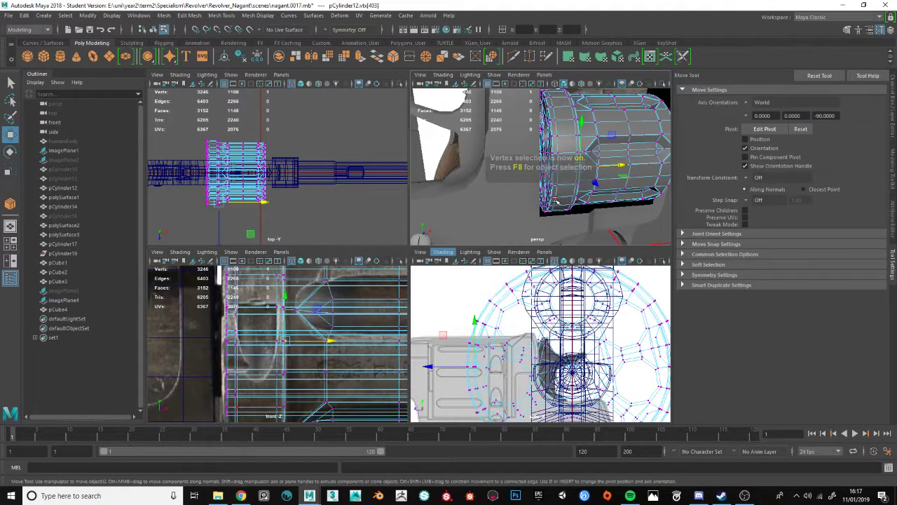
scroll(511, 216, up, 5)
alt+drag(566, 157, 582, 163)
click(570, 162)
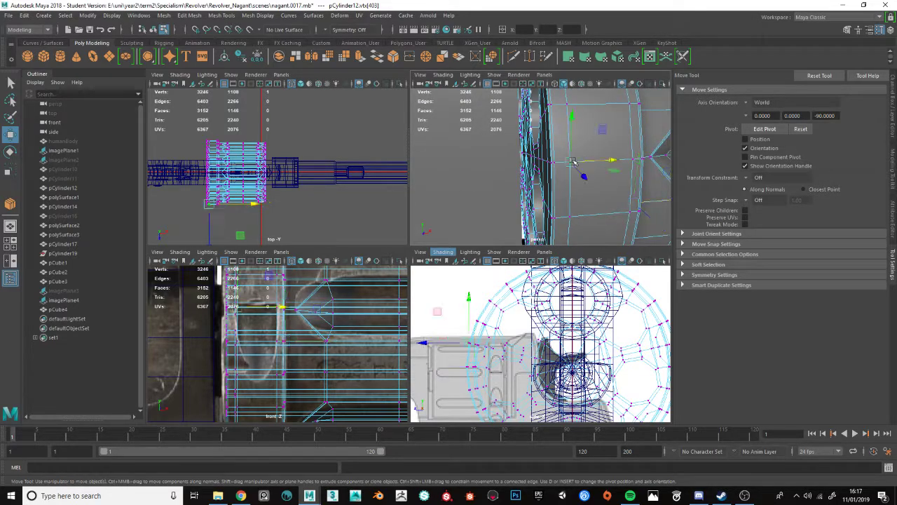
alt+middle_drag(260, 322, 323, 312)
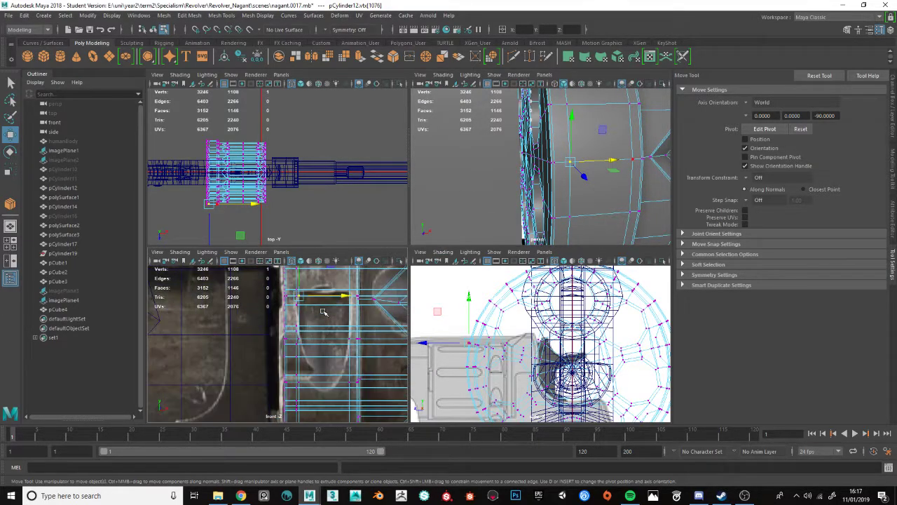
scroll(303, 323, up, 3)
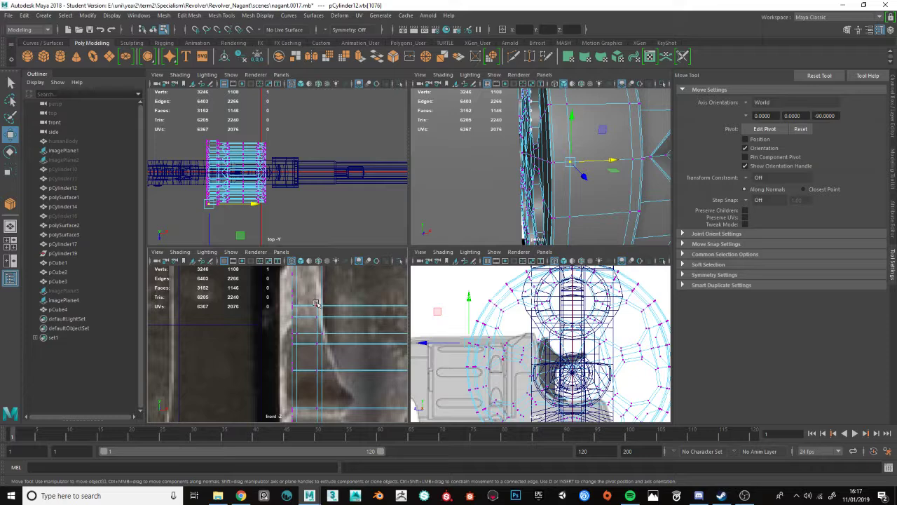
key(F10)
double_click(569, 175)
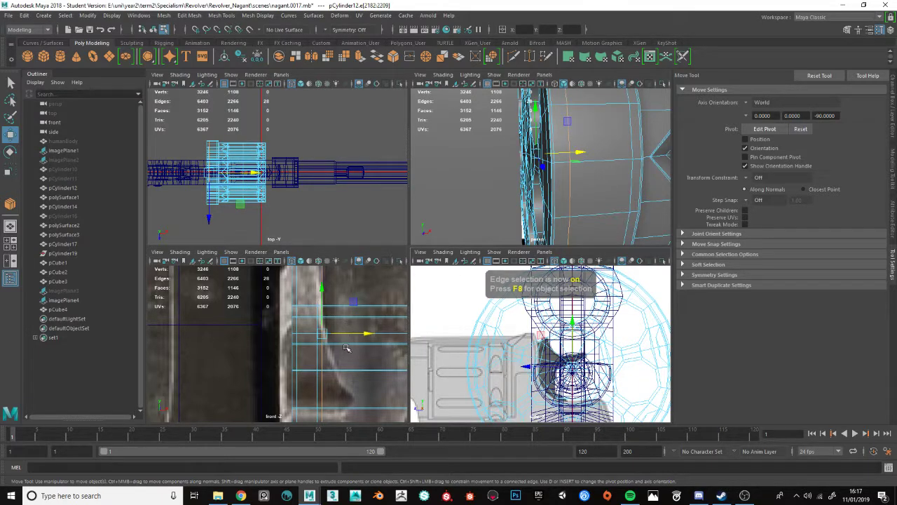
key(F9)
click(334, 372)
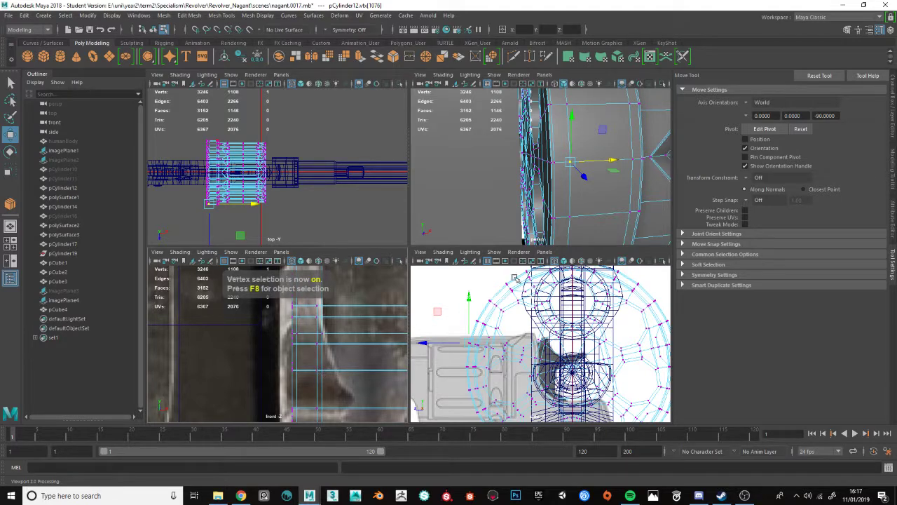
key(ctrl+z)
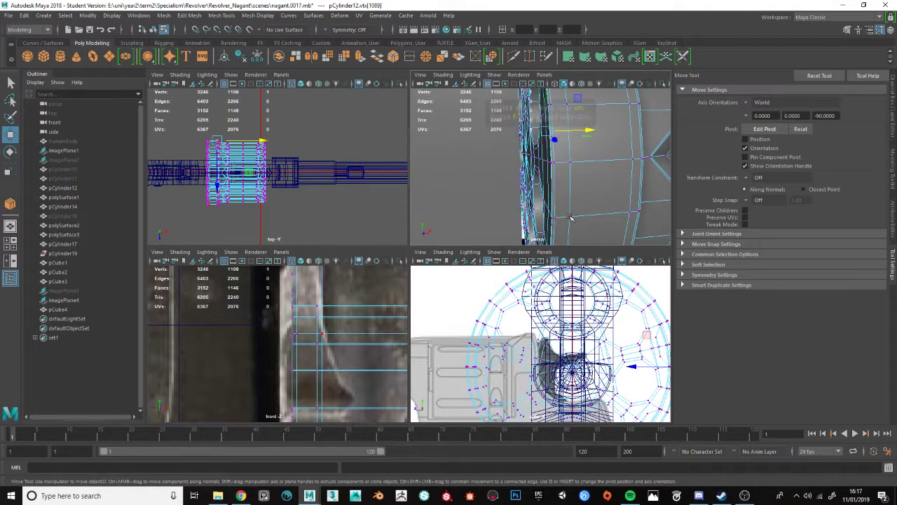
- Slide the rear loop's vertex at the notch's lower end forward along its edge to the notch's curved outline
click(570, 218)
alt+middle_drag(347, 333, 325, 307)
alt+middle_drag(550, 237, 582, 148)
click(575, 143)
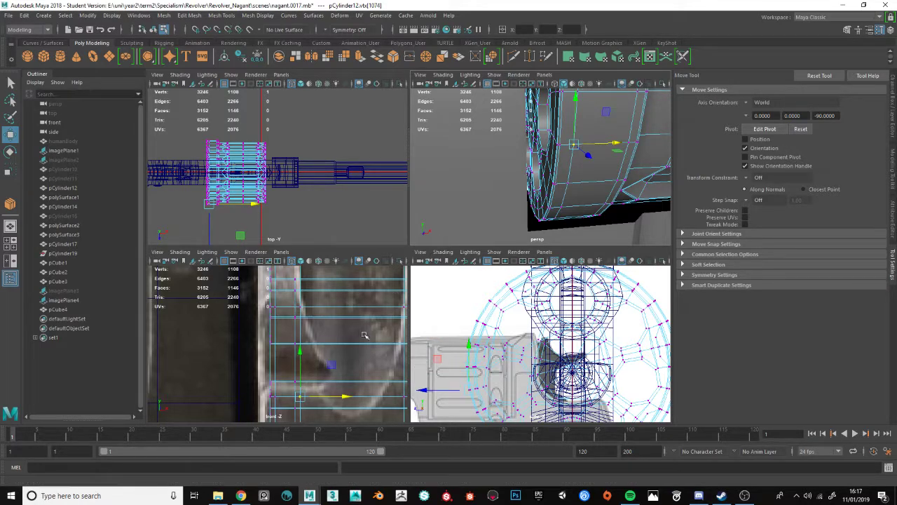
scroll(306, 361, up, 3)
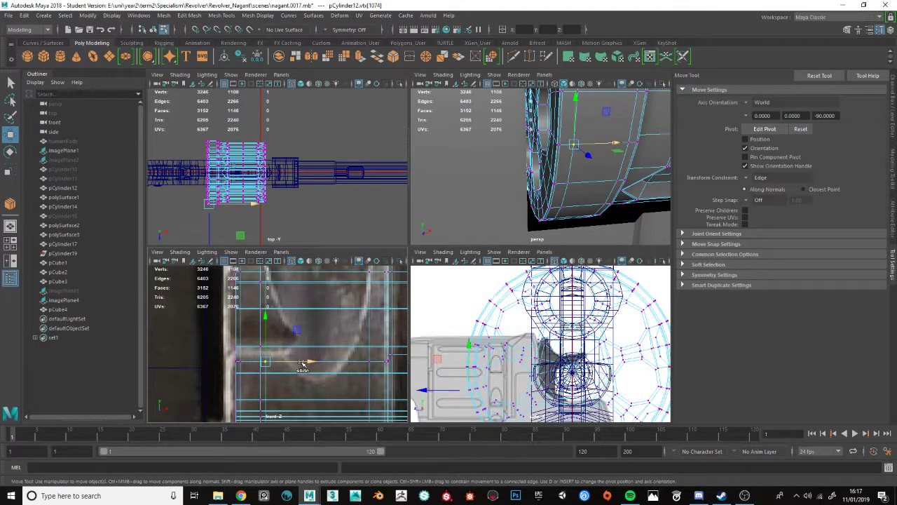
ctrl+shift+drag(308, 365, 327, 369)
- Move the matching outer vertex on the front rim loop rearward to the notch's curved outline
click(360, 368)
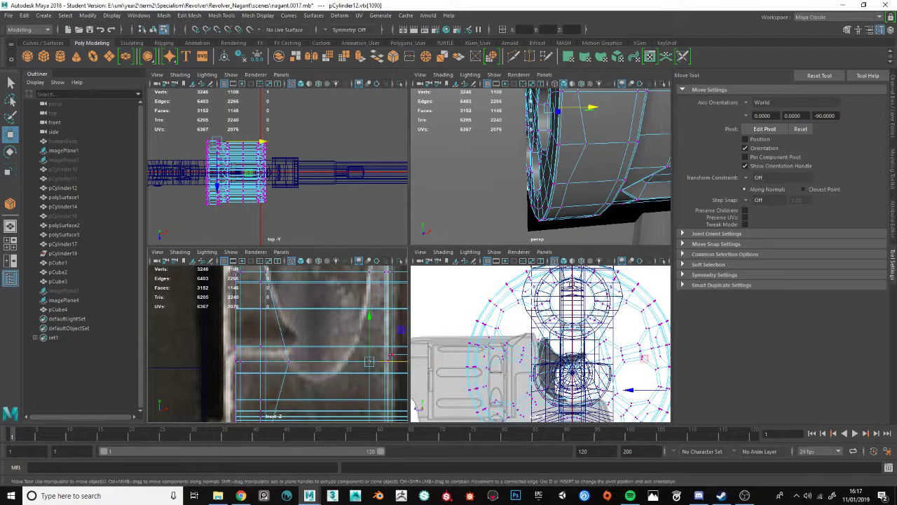
click(391, 355)
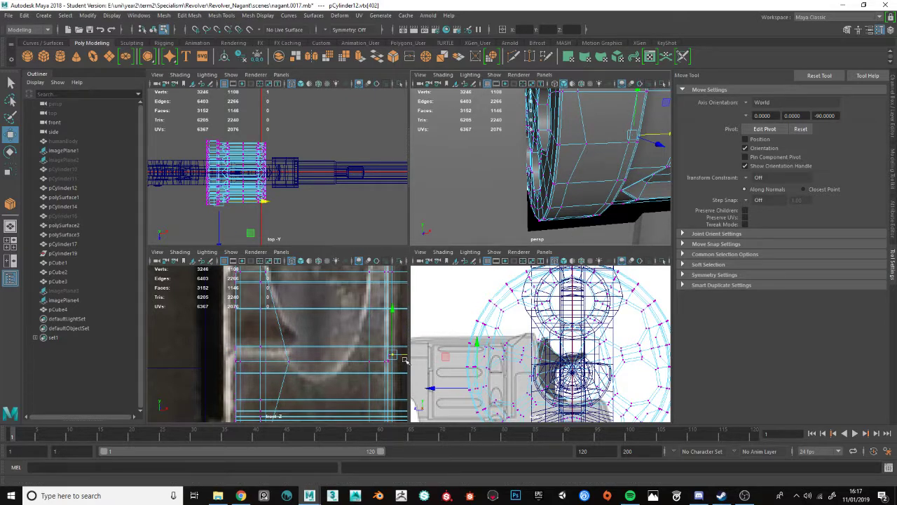
click(624, 145)
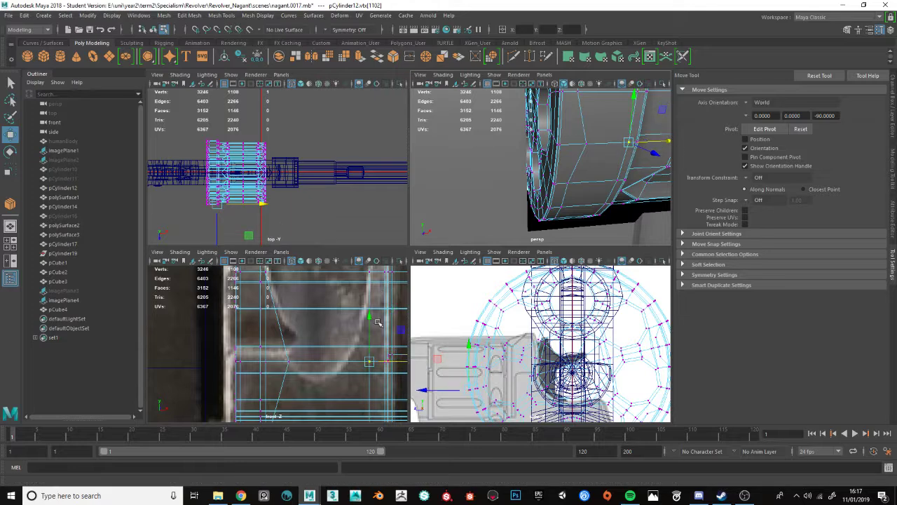
drag(404, 368, 385, 368)
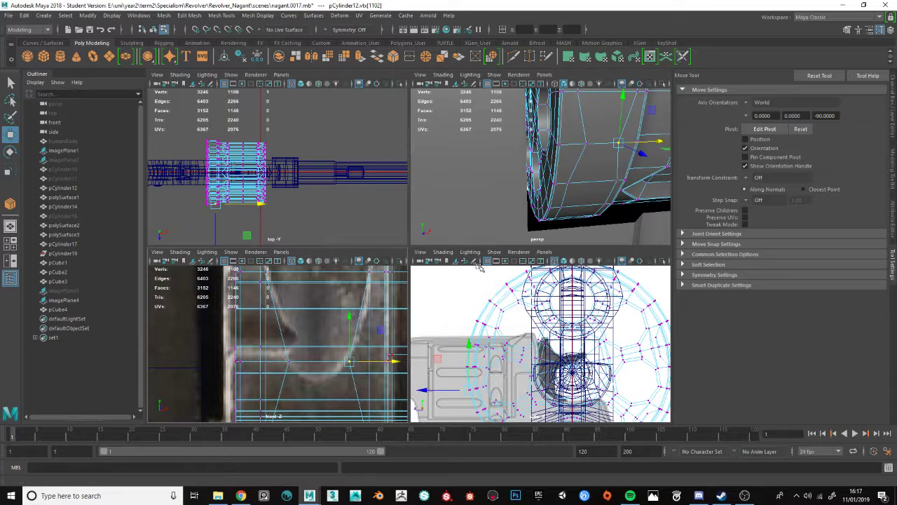
- Connect the rim edges between the two moved vertices with one segment through the notch's middle
alt+middle_drag(342, 335, 314, 309)
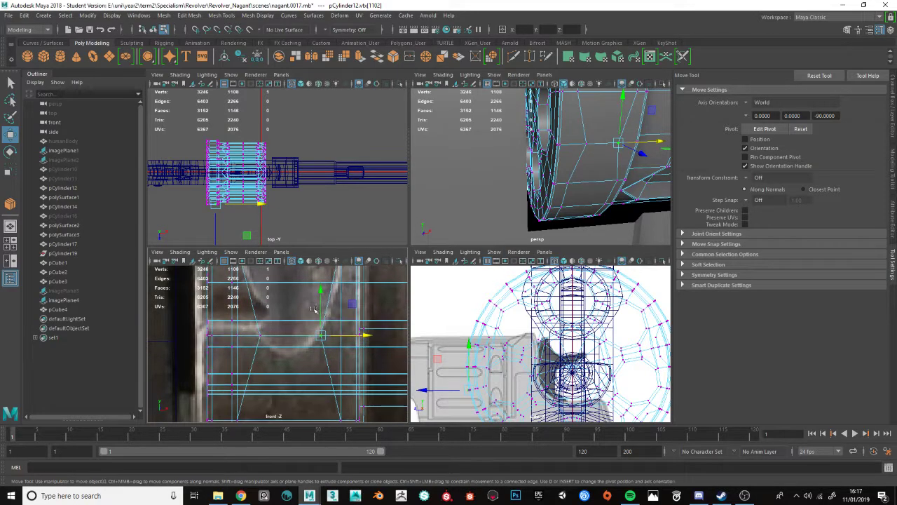
key(F10)
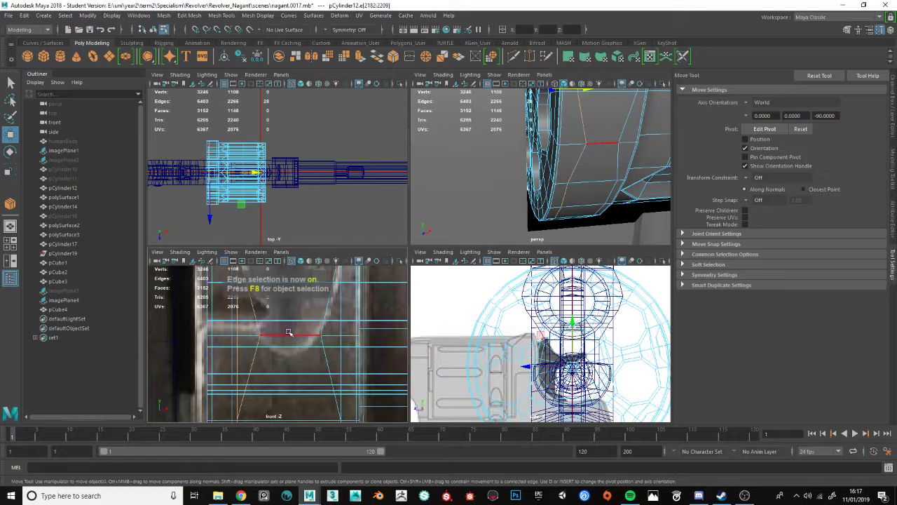
shift+right_drag(272, 323, 258, 484)
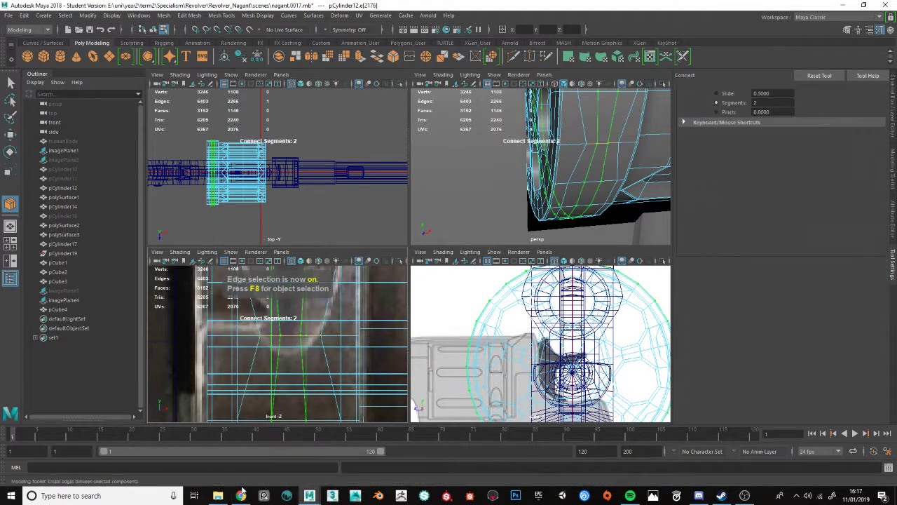
click(762, 103)
text(1)
key(Return)
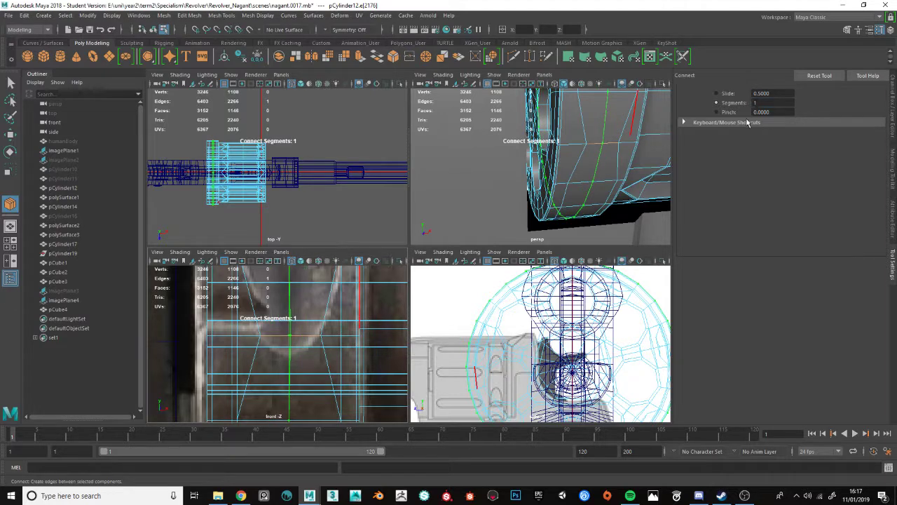
- Move the rim's middle vertex at the notch's lower end down to the tip of the notch outline in the front reference
key(w)
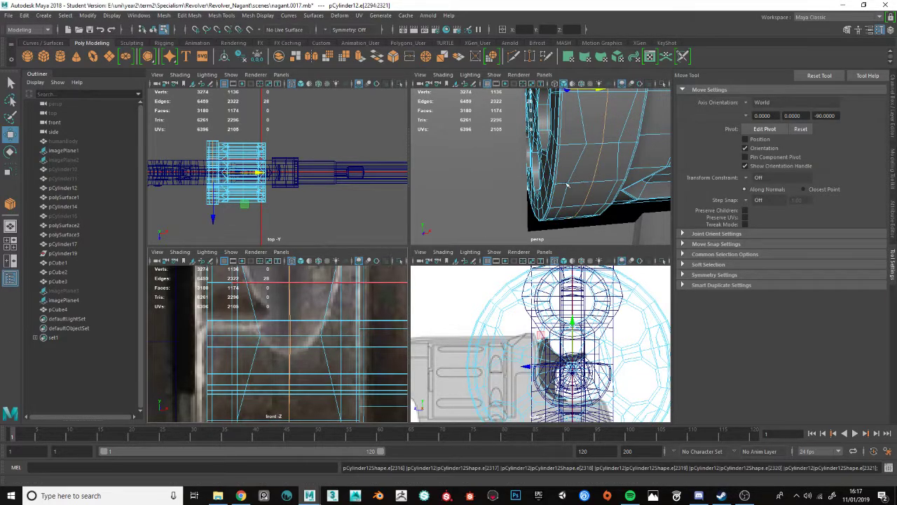
alt+drag(522, 203, 542, 244)
key(F8)
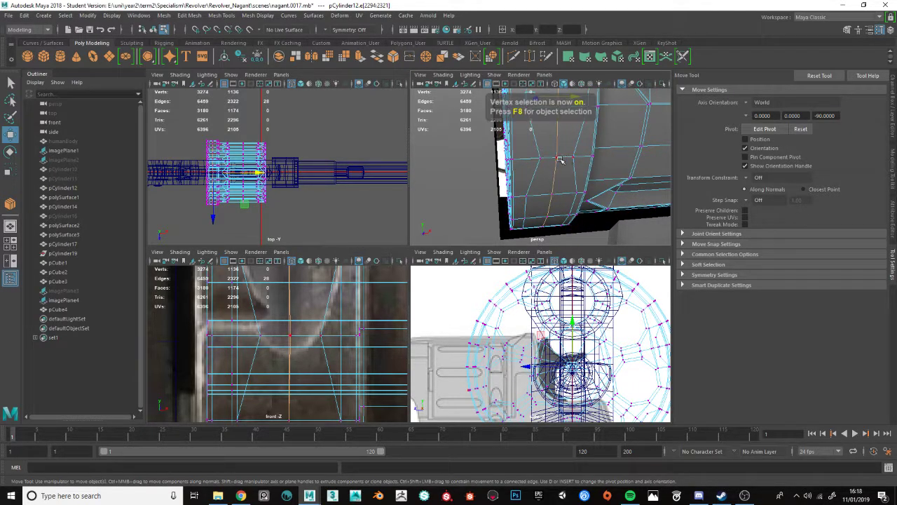
click(559, 158)
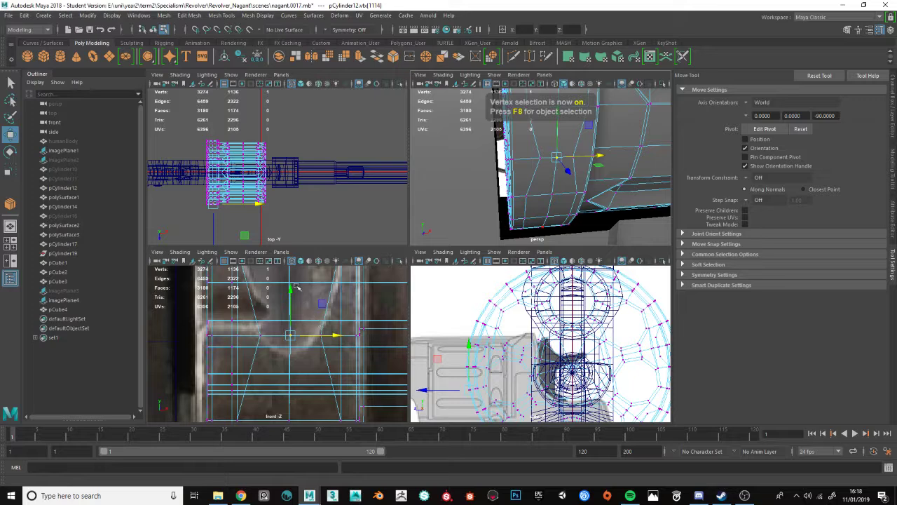
drag(295, 293, 293, 317)
alt+drag(533, 165, 559, 123)
scroll(295, 337, up, 3)
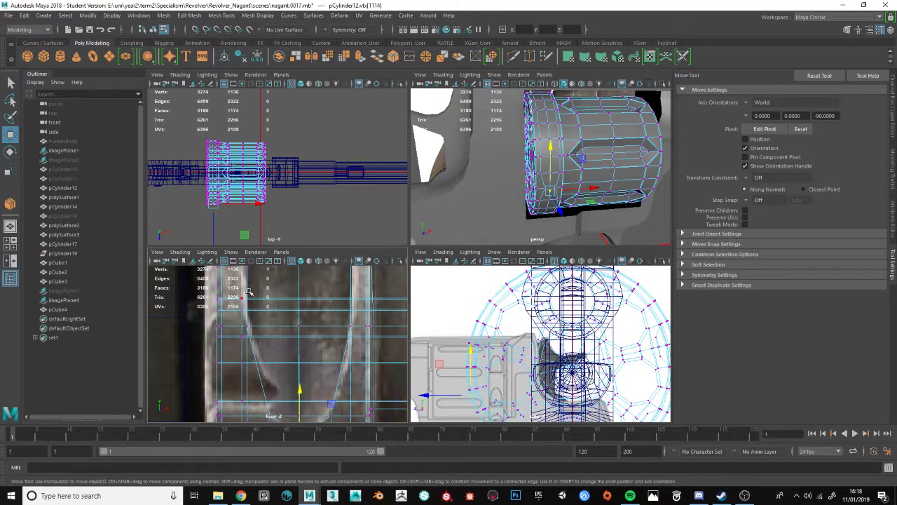
- Examine the rim faces inside the notch outline against the front reference
scroll(270, 310, down, 3)
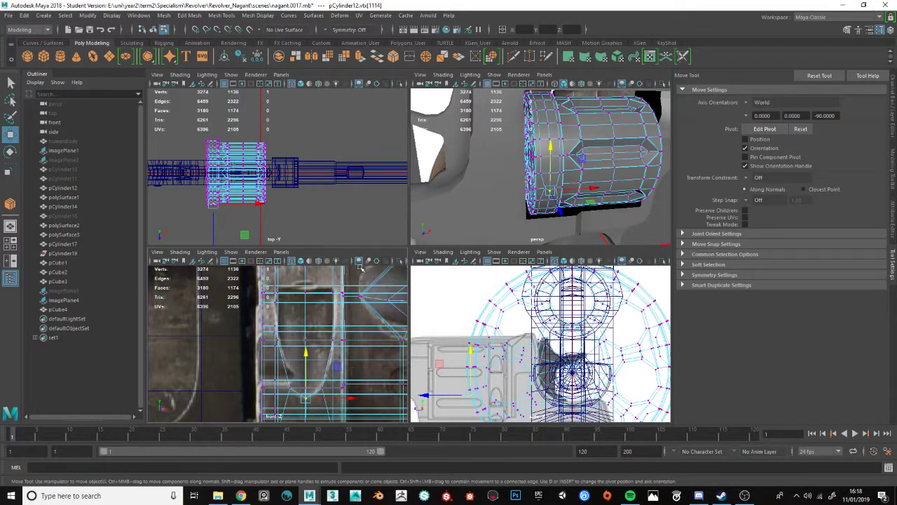
key(F11)
click(293, 301)
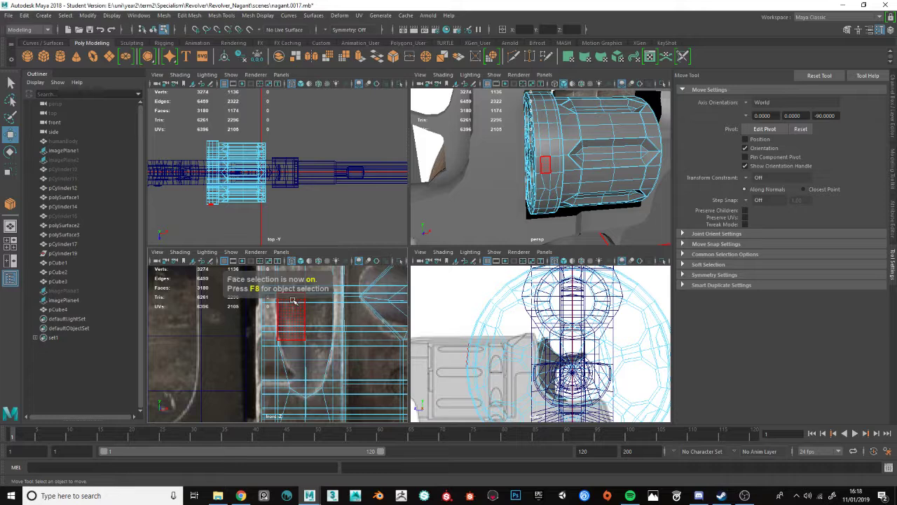
click(293, 302)
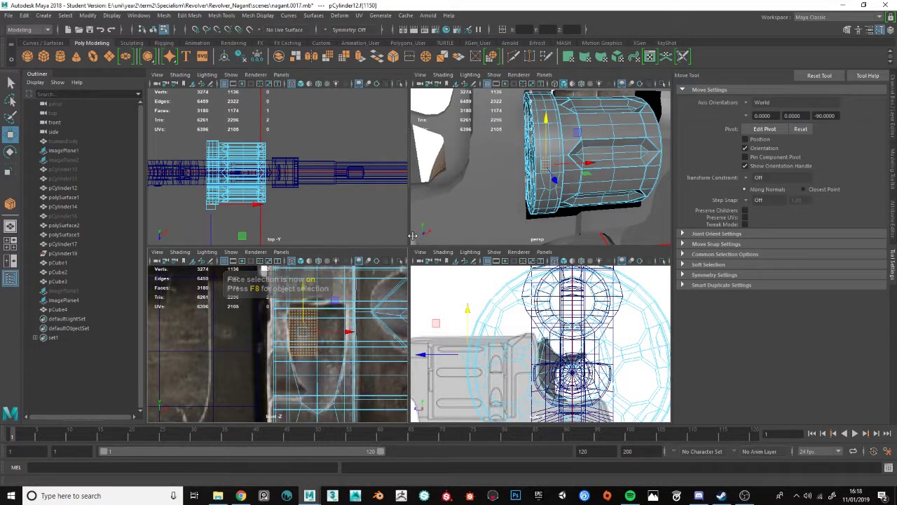
key(F10)
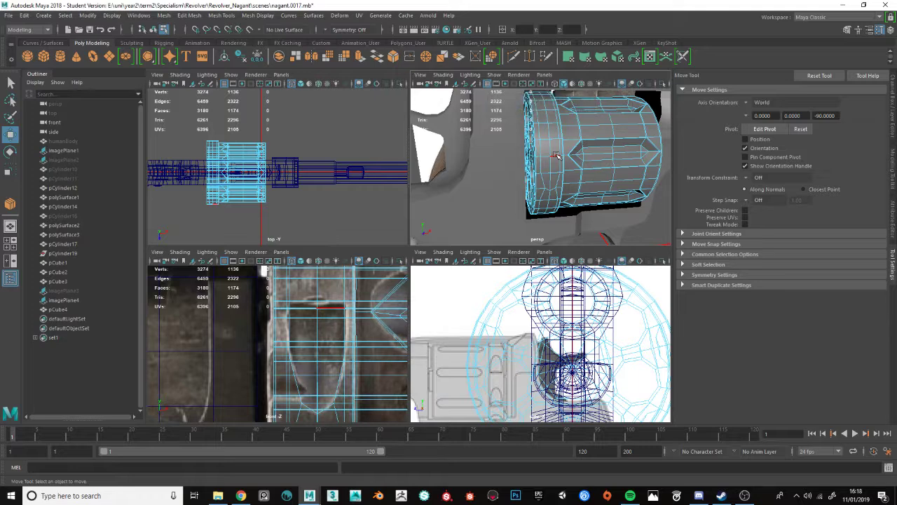
key(F11)
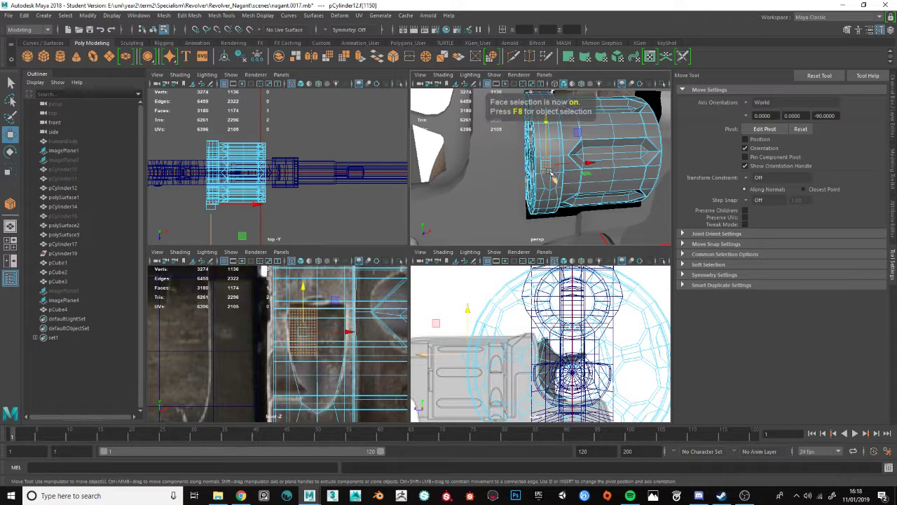
key(f)
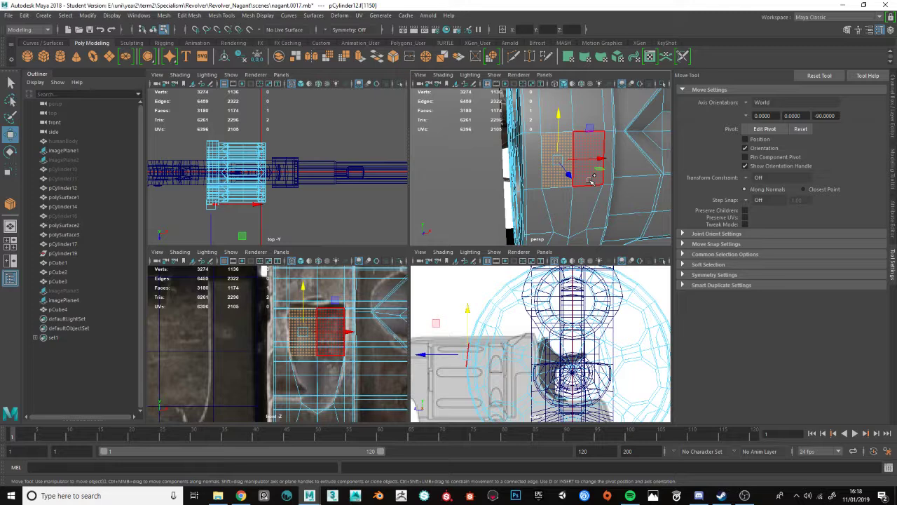
alt+drag(591, 180, 555, 175)
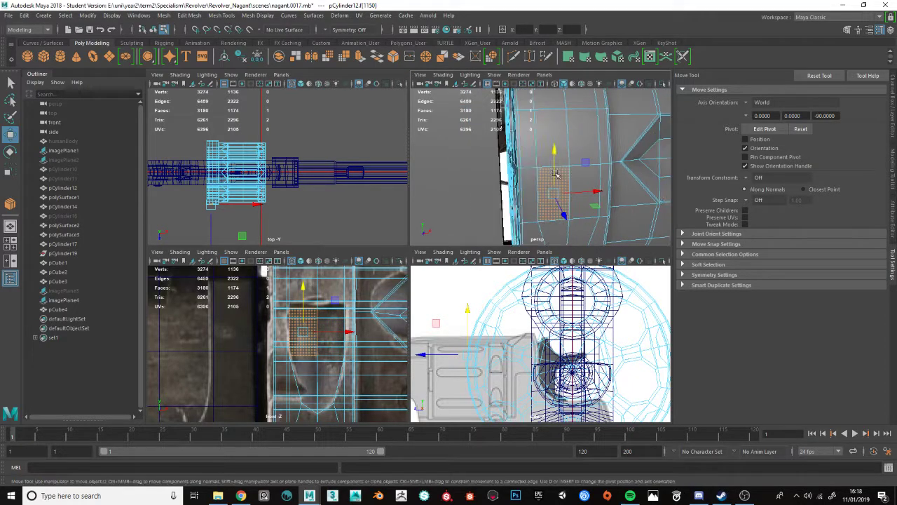
- Try to slide two of the rim vertices on the notch's upper edge upward along their edges
key(F9)
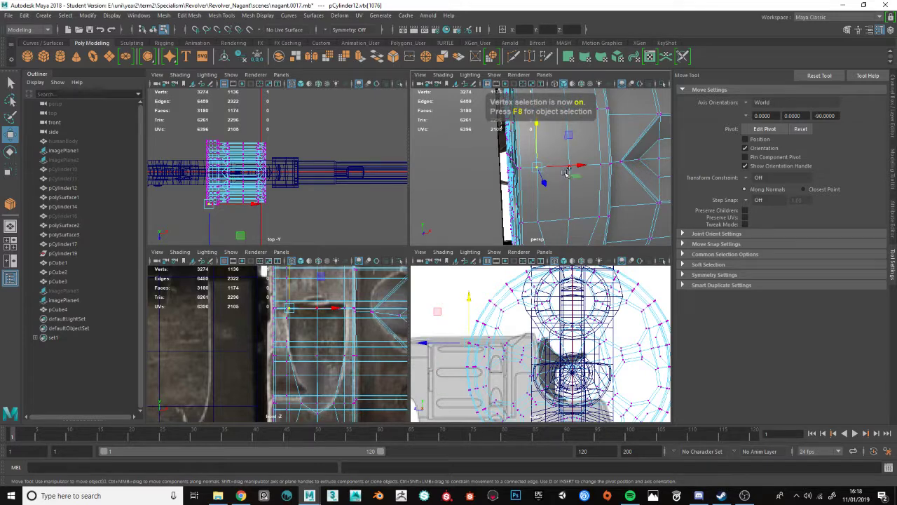
click(596, 174)
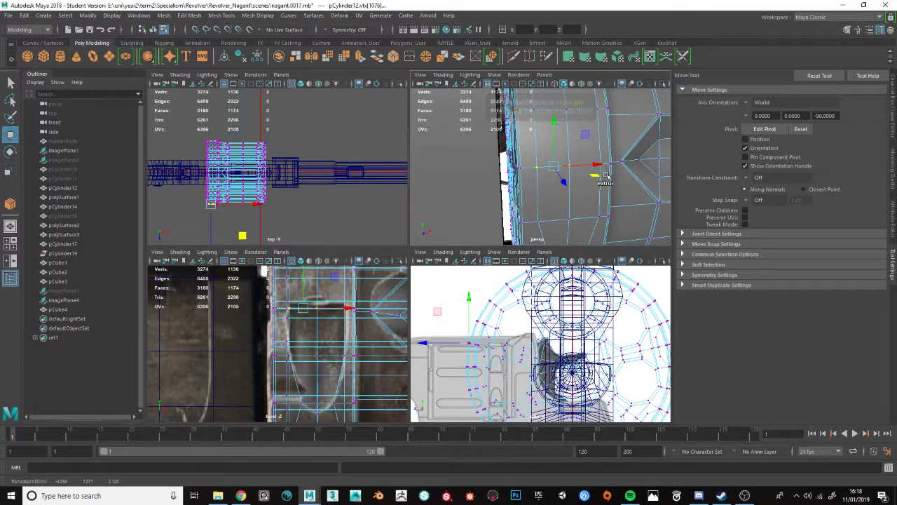
drag(555, 144, 553, 134)
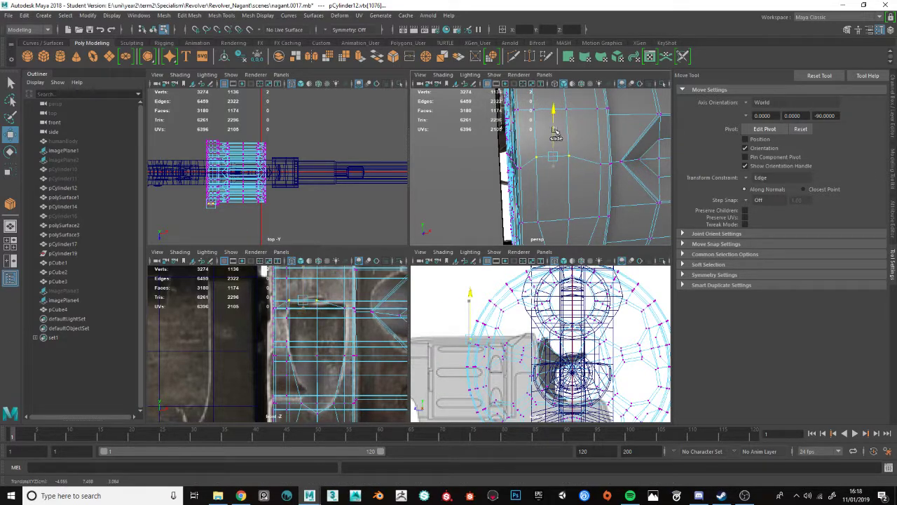
key(ctrl+z)
- Try to slide all three rim vertices on the notch's upper edge upward, checking the rim's shape from behind
alt+drag(595, 173, 515, 181)
drag(573, 157, 629, 201)
alt+right_drag(629, 201, 619, 175)
alt+drag(619, 175, 603, 184)
scroll(627, 181, down, 5)
scroll(602, 189, up, 3)
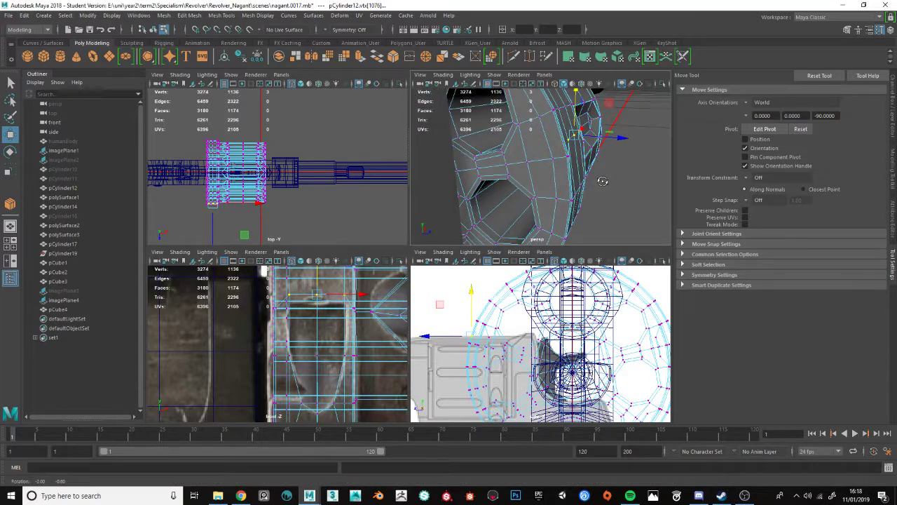
key(ctrl+z)
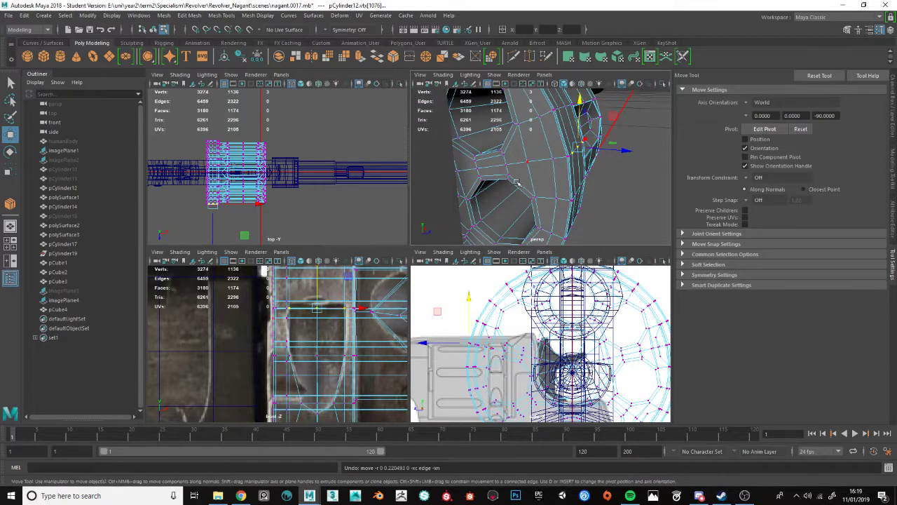
- Slide the three vertices on the notch's upper edge up along their edges, past the reference outline
alt+drag(516, 183, 576, 158)
alt+middle_drag(576, 158, 592, 163)
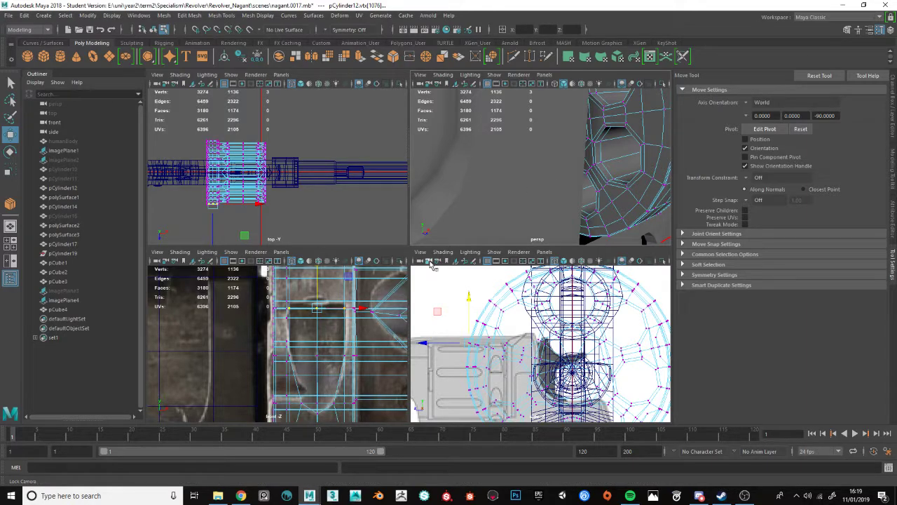
alt+drag(618, 186, 613, 187)
alt+middle_drag(613, 187, 548, 223)
alt+drag(549, 223, 546, 202)
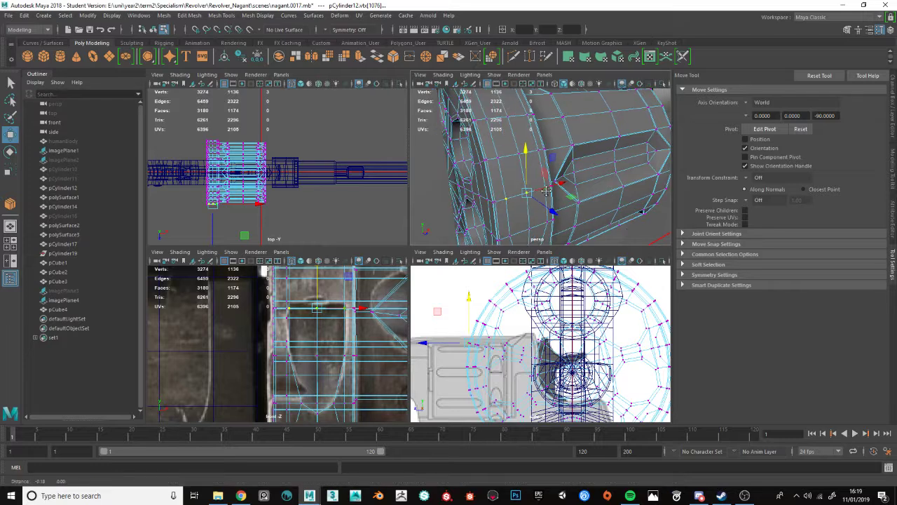
alt+middle_drag(546, 201, 558, 178)
ctrl+shift+drag(543, 146, 541, 137)
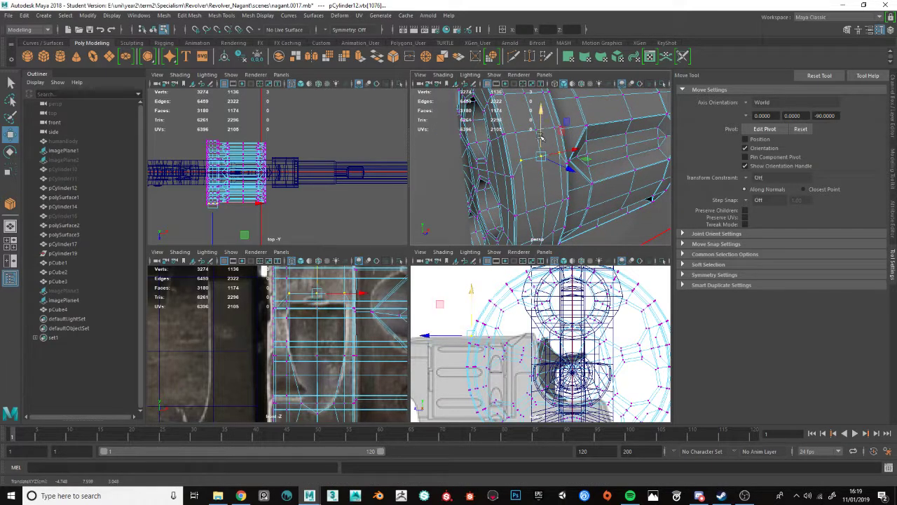
- Try to cut a straight edge across the rim below the three raised vertices without Edge Flow
click(512, 56)
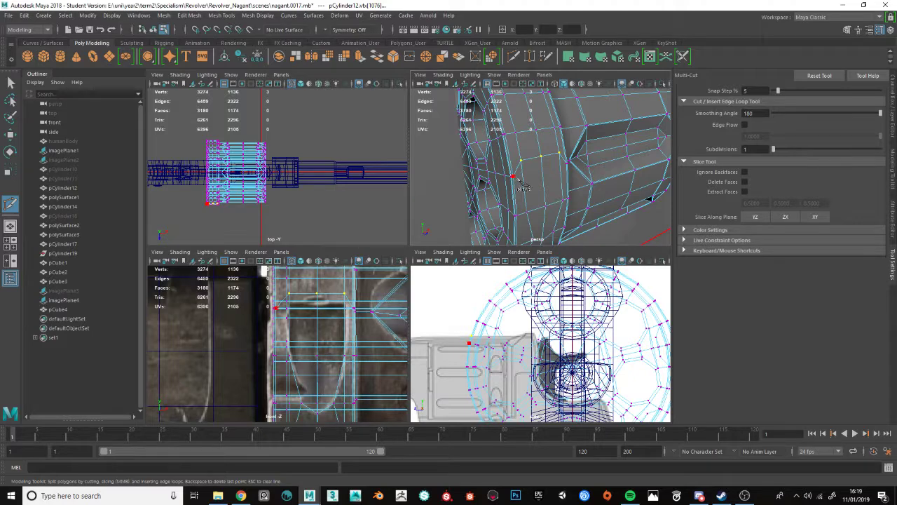
click(518, 180)
click(568, 165)
key(Return)
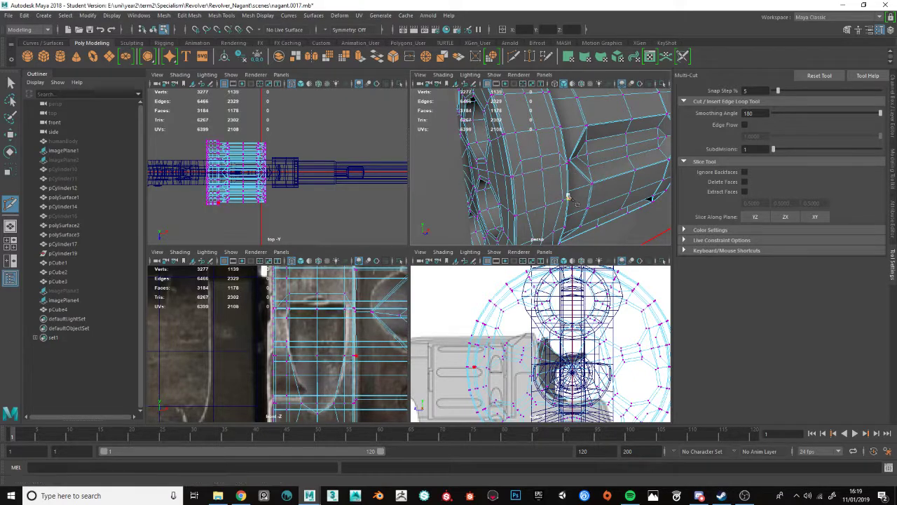
alt+middle_drag(568, 197, 551, 194)
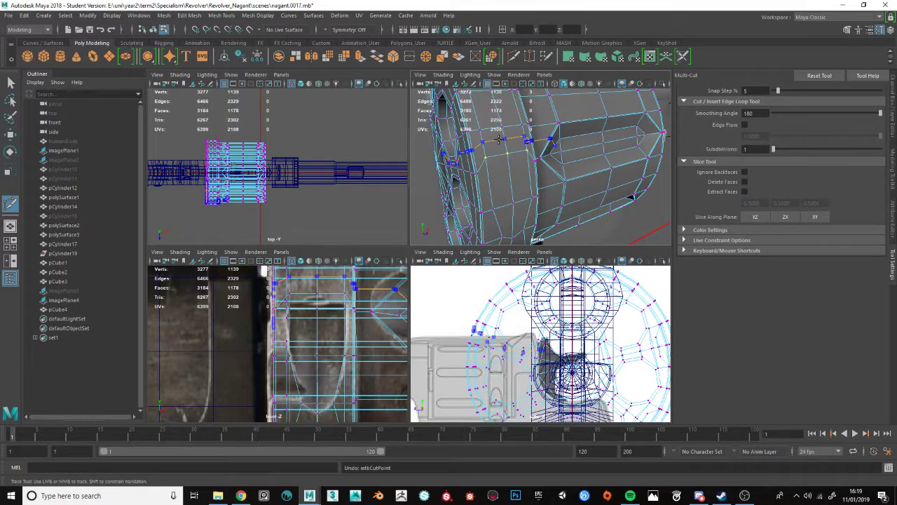
key(ctrl+z)
alt+right_drag(498, 142, 500, 158)
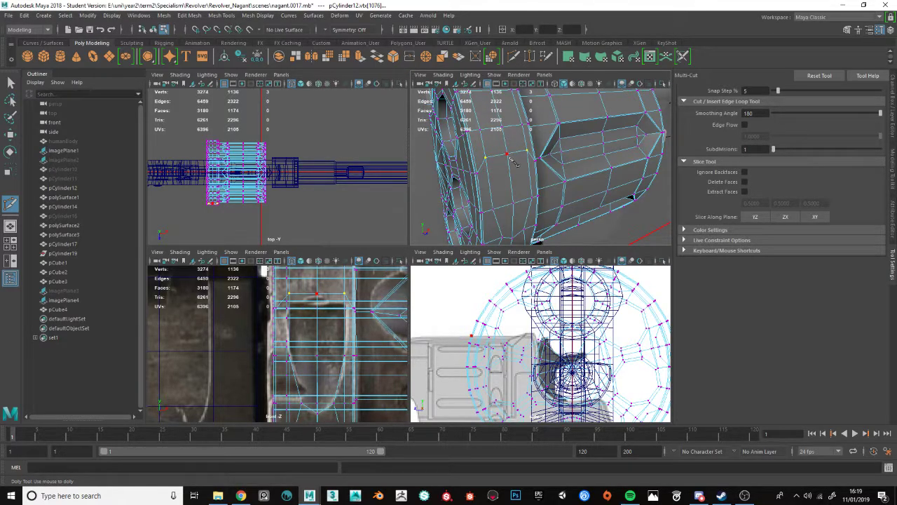
click(537, 160)
key(ctrl+z)
scroll(483, 166, up, 8)
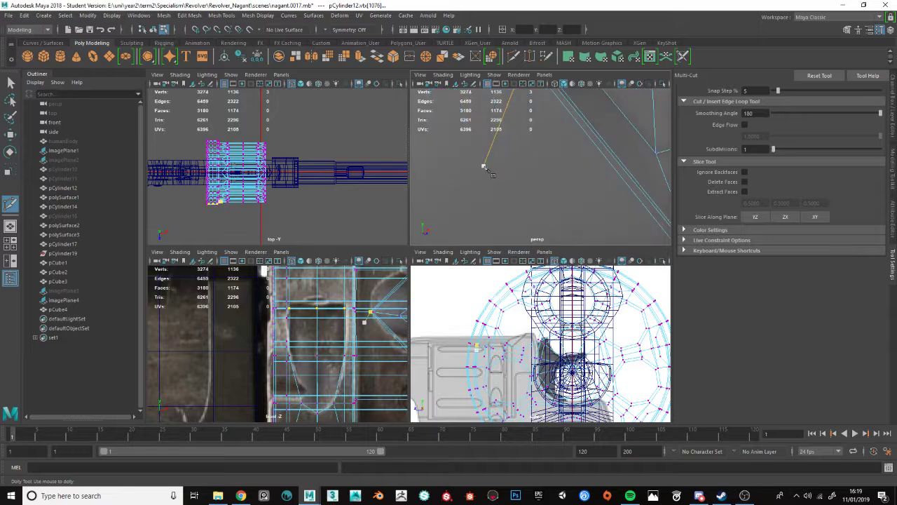
- Slide the three vertices at the notch's upper edge upward along their edges to just above the reference outline
scroll(484, 167, down, 6)
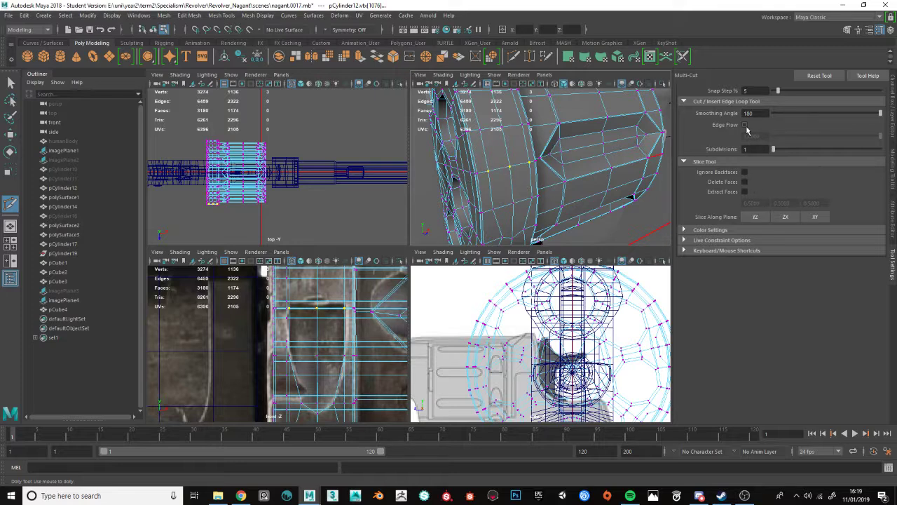
key(w)
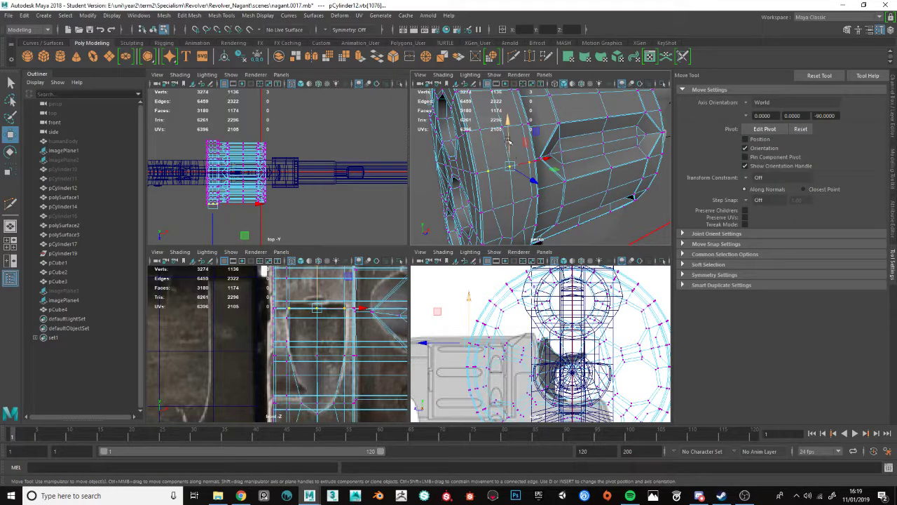
ctrl+shift+drag(510, 143, 522, 128)
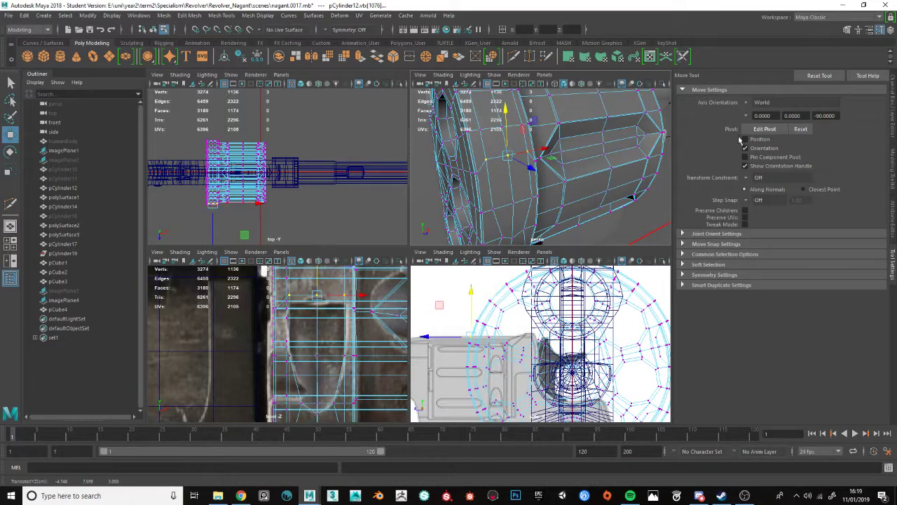
- With Edge Flow enabled, Multi-Cut a straight edge across the rim below the raised vertices, joining its rear and front corner vertices
click(514, 56)
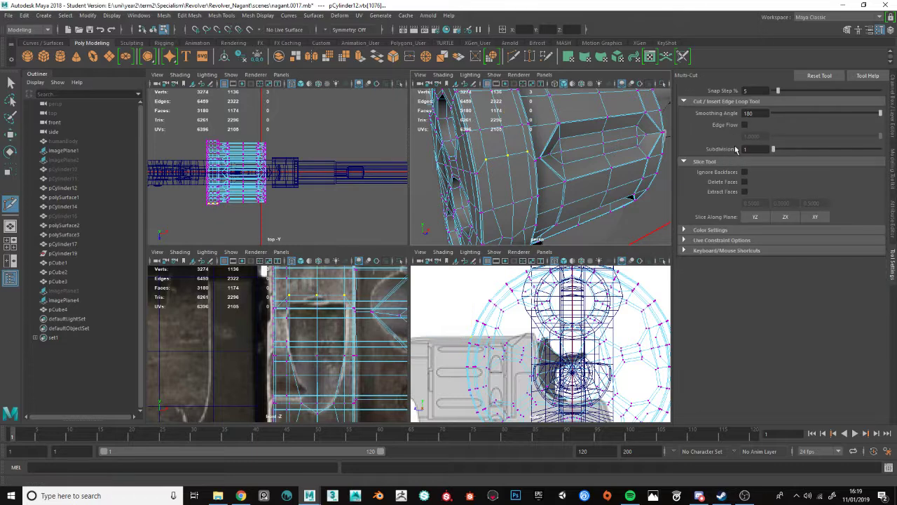
click(744, 124)
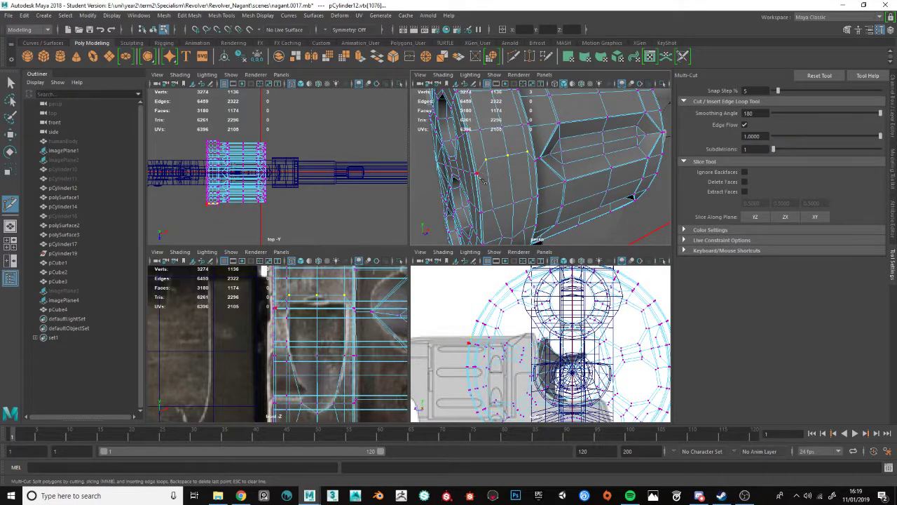
click(535, 162)
key(Return)
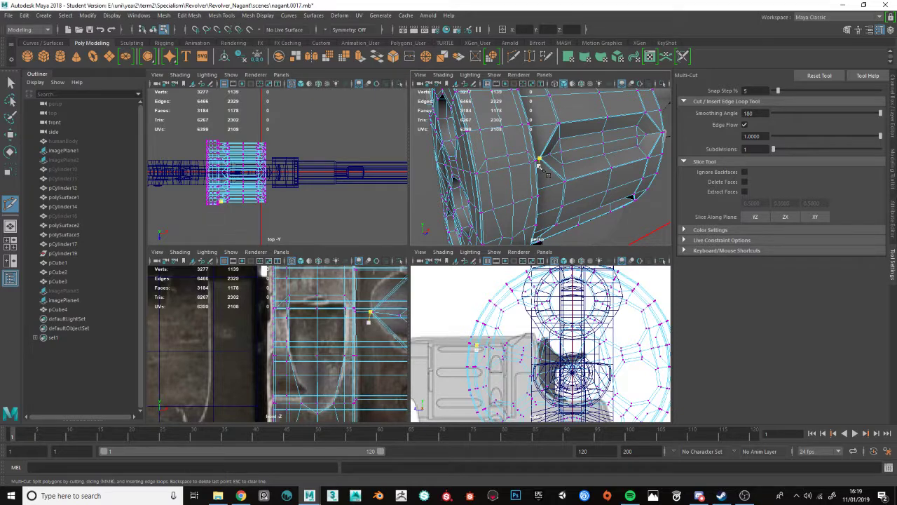
alt+drag(538, 166, 557, 200)
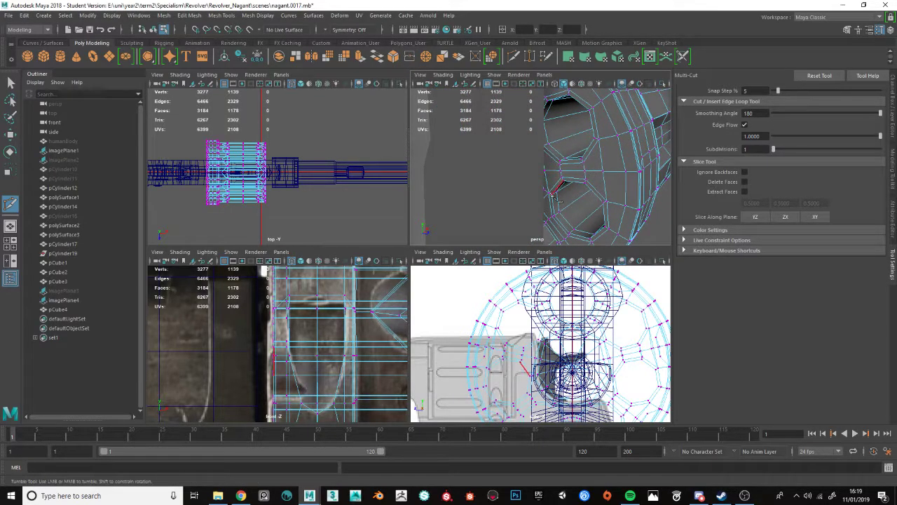
- Slide the three vertices on the notch's upper edge slightly down along their edges toward the reference outline
key(space)
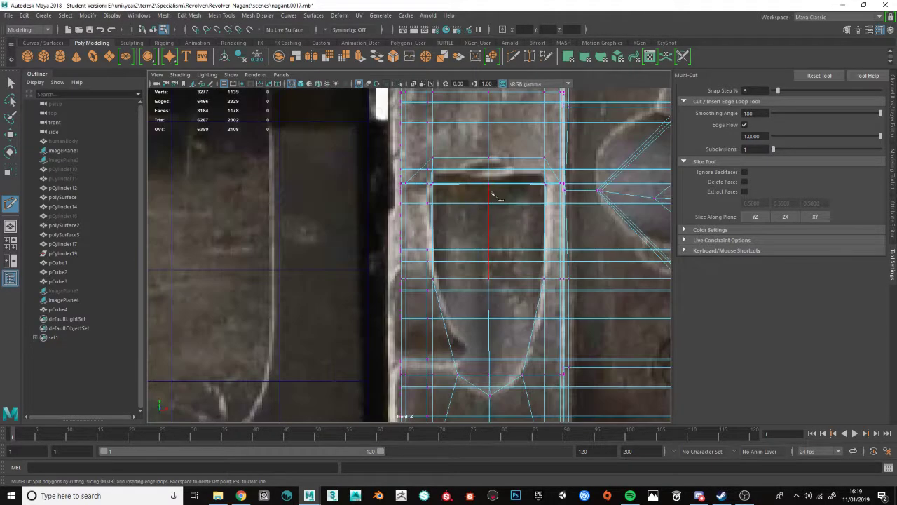
alt+middle_drag(480, 193, 483, 202)
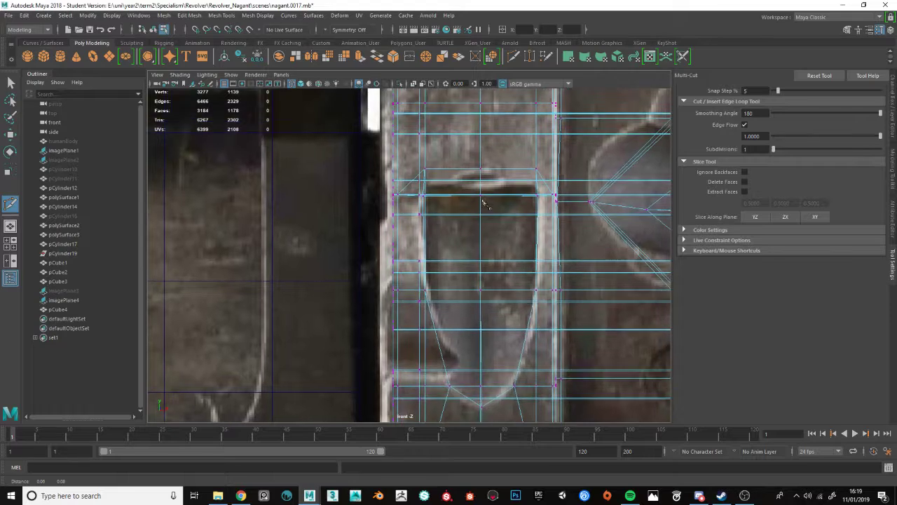
key(q)
click(449, 170)
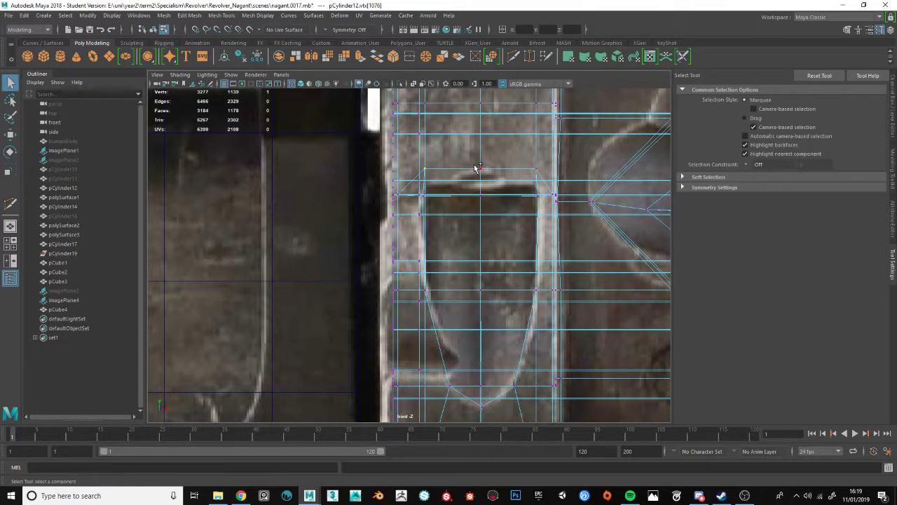
key(w)
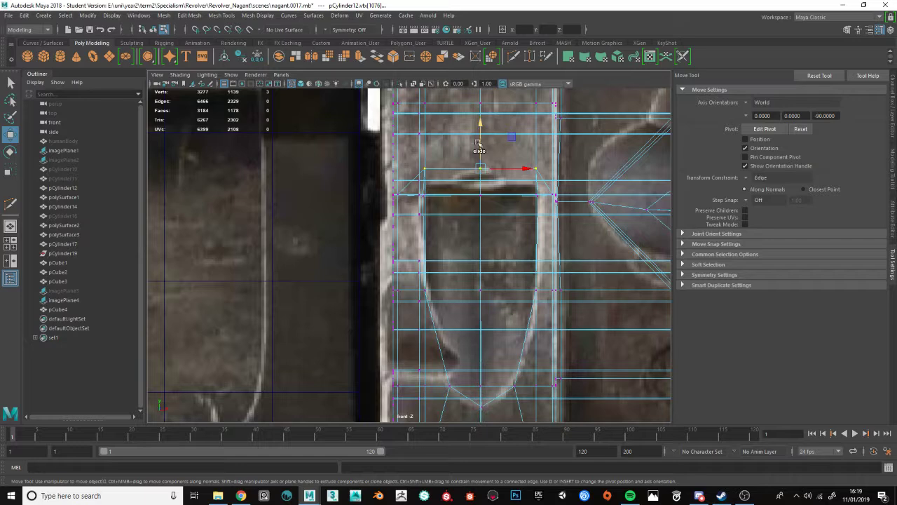
drag(481, 138, 492, 152)
- Select all the faces inside the notch outline on the cylinder's rear rim, from the thin upper row to the pointed lower end
key(space)
key(space)
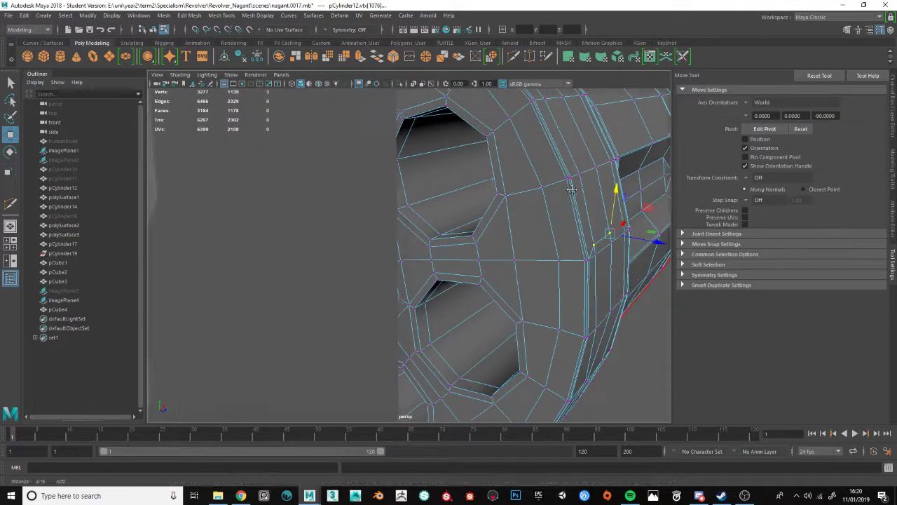
alt+drag(566, 182, 469, 186)
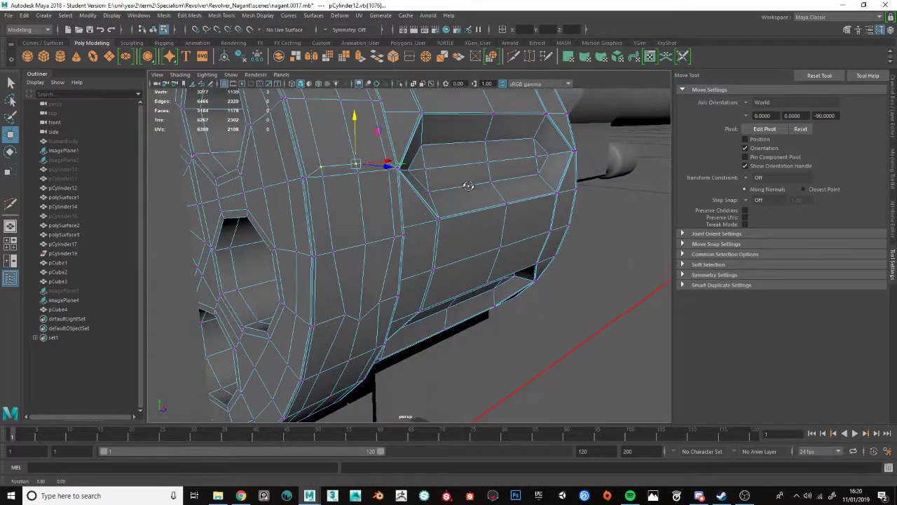
key(F11)
click(354, 170)
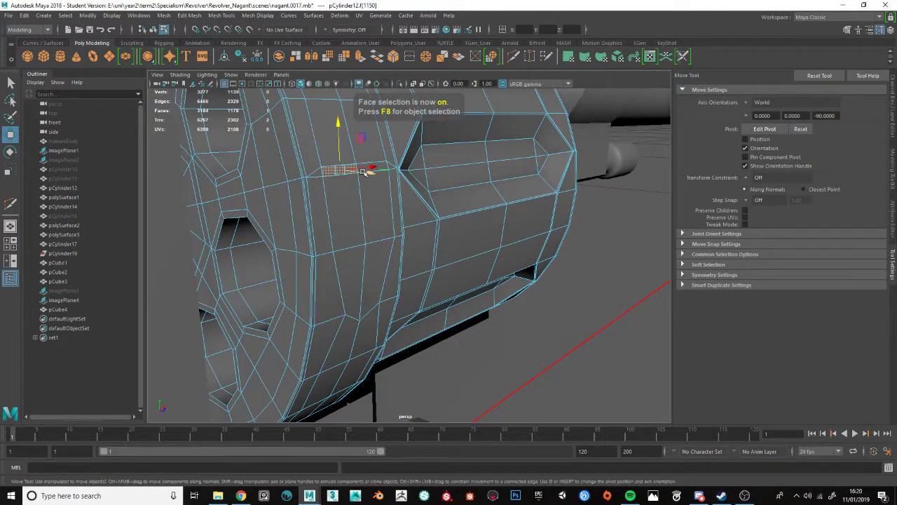
shift+drag(363, 171, 389, 170)
shift+click(381, 168)
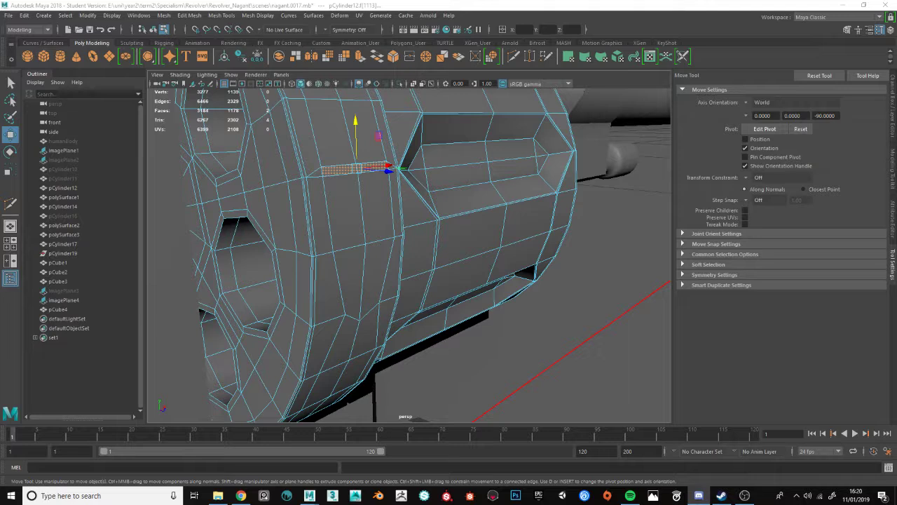
alt+drag(356, 223, 355, 222)
shift+click(349, 221)
shift+click(370, 223)
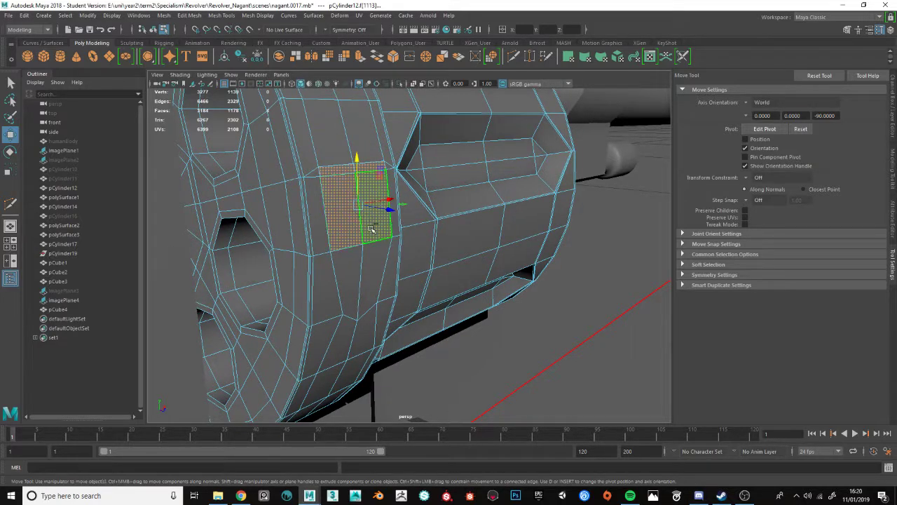
shift+click(373, 259)
shift+click(354, 262)
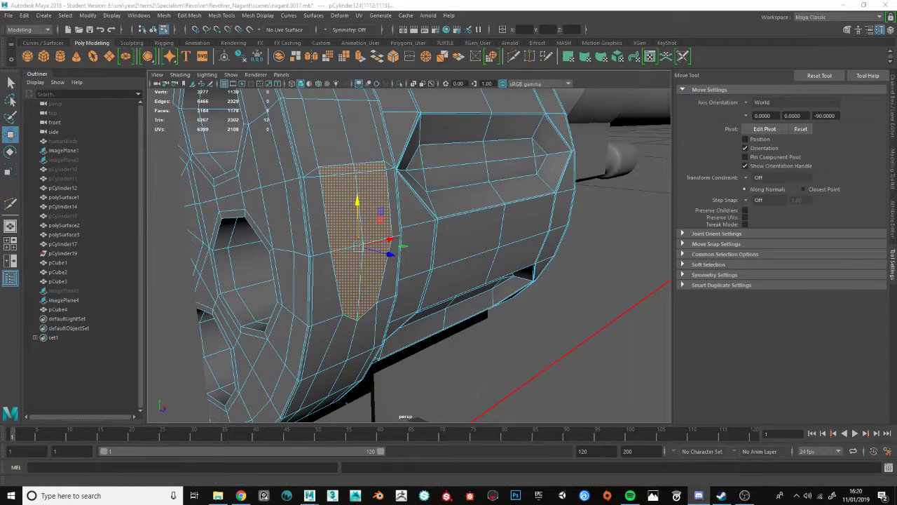
- Try extruding the selected notch faces inward with a small negative thickness and an offset of 0.067
alt+drag(201, 267, 449, 294)
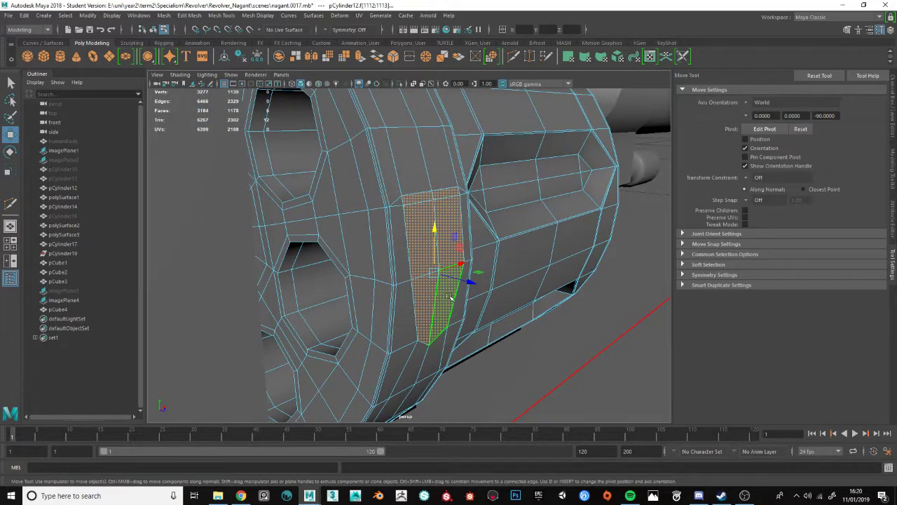
key(ctrl+e)
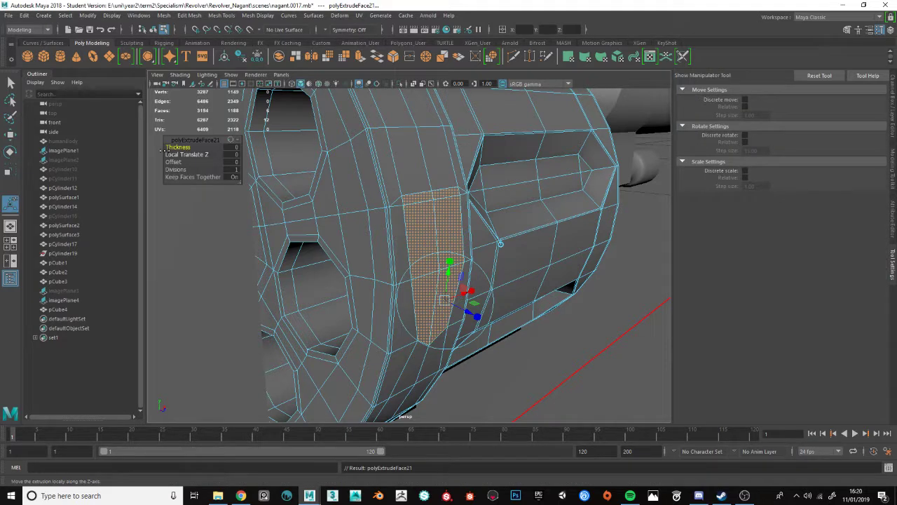
click(178, 148)
middle_drag(178, 147, 211, 193)
click(173, 162)
alt+drag(429, 199, 381, 189)
scroll(384, 190, up, 3)
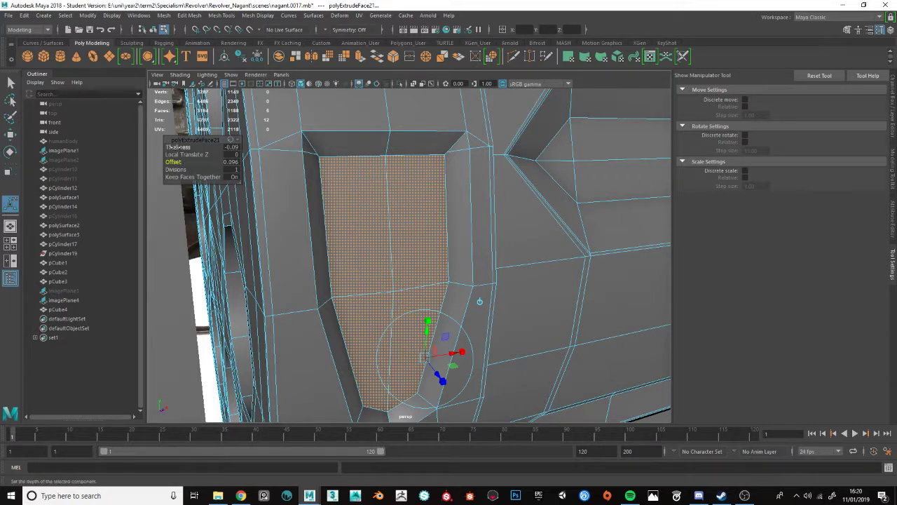
middle_drag(180, 148, 159, 146)
click(172, 147)
scroll(397, 183, down, 3)
alt+drag(397, 184, 476, 196)
- Try a bevel around the recessed notch faces with a fraction of 0.754, and undo it
key(ctrl+b)
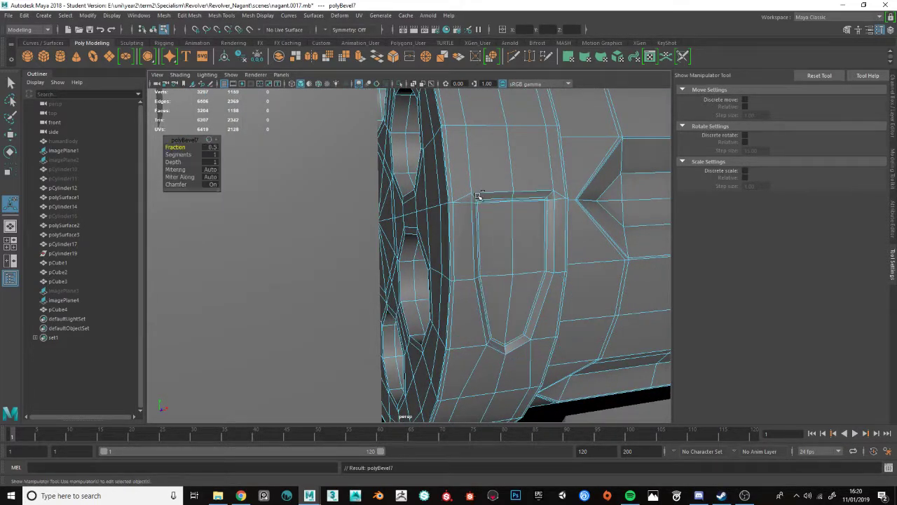
click(175, 147)
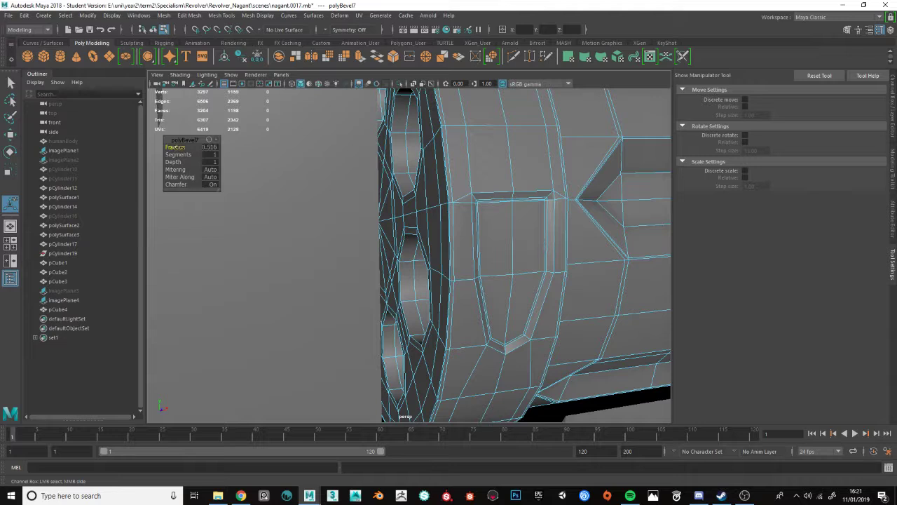
middle_drag(257, 153, 409, 153)
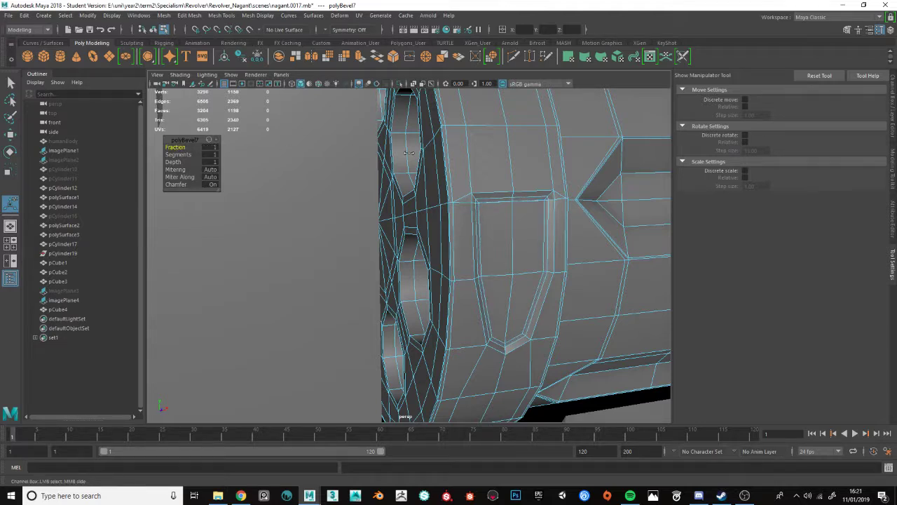
middle_drag(501, 156, 266, 161)
click(176, 162)
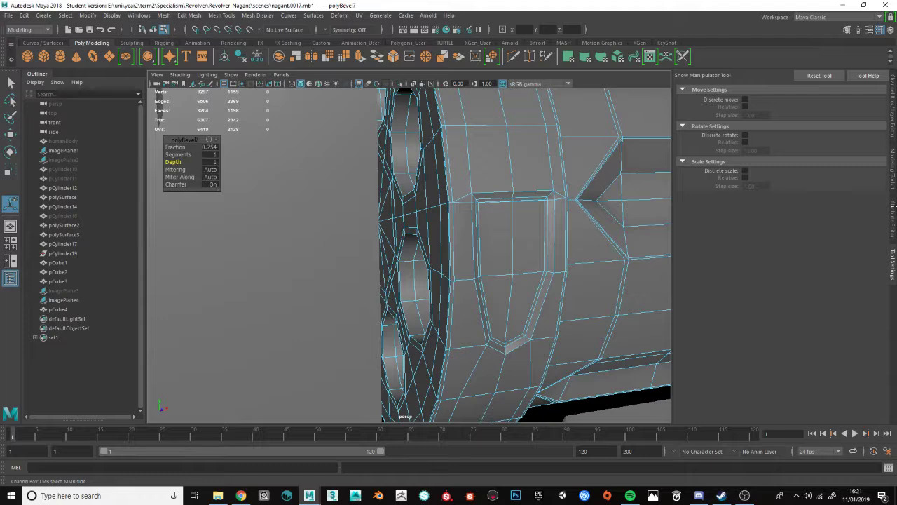
key(ctrl+z)
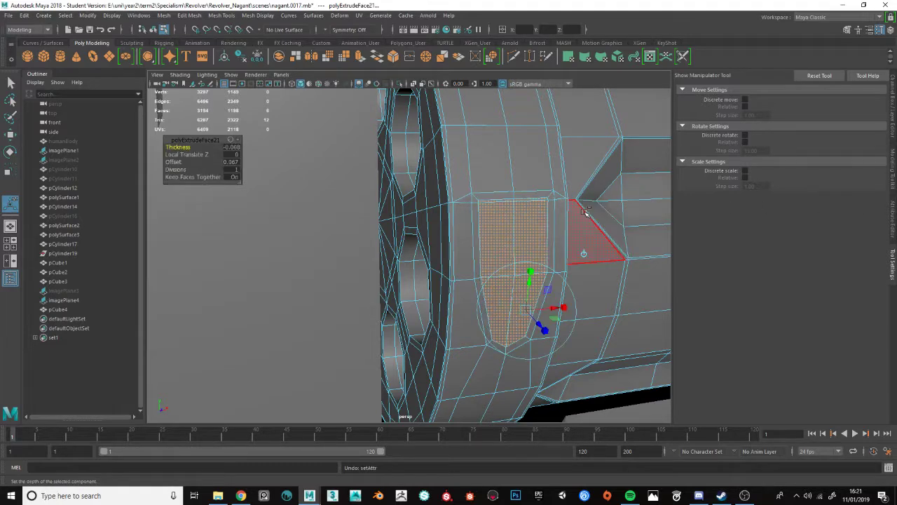
key(ctrl+z)
- Inspect the shape and depth of the recessed notch on the rear rim in object mode
scroll(580, 223, down, 5)
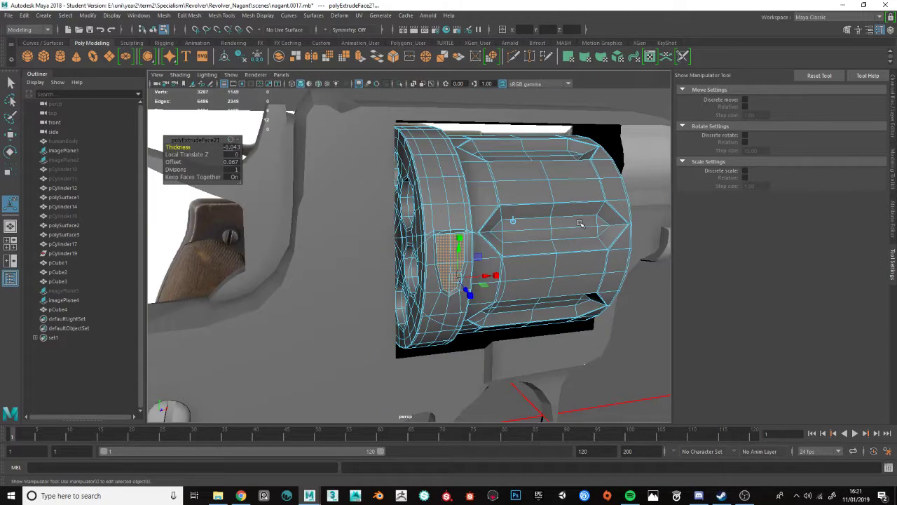
key(q)
key(F8)
click(650, 306)
scroll(503, 291, down, 10)
alt+drag(501, 289, 476, 282)
scroll(414, 262, up, 10)
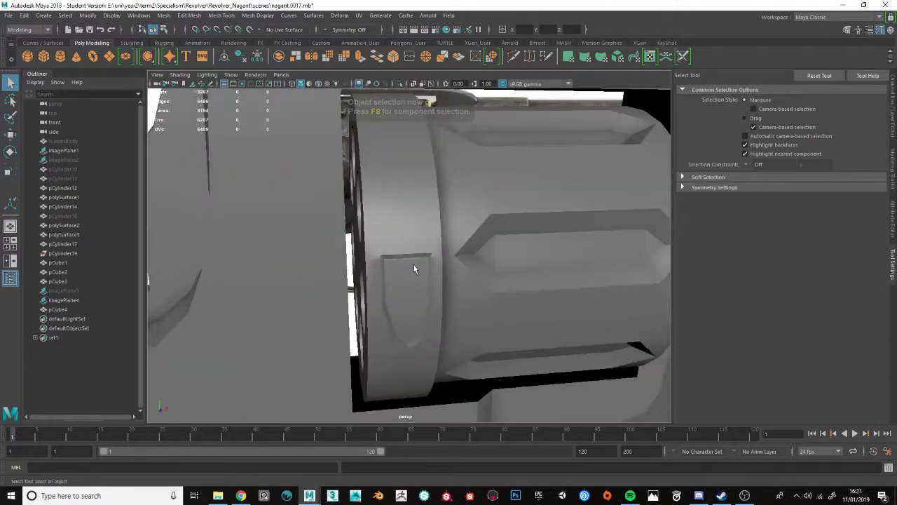
click(413, 264)
scroll(412, 244, up, 5)
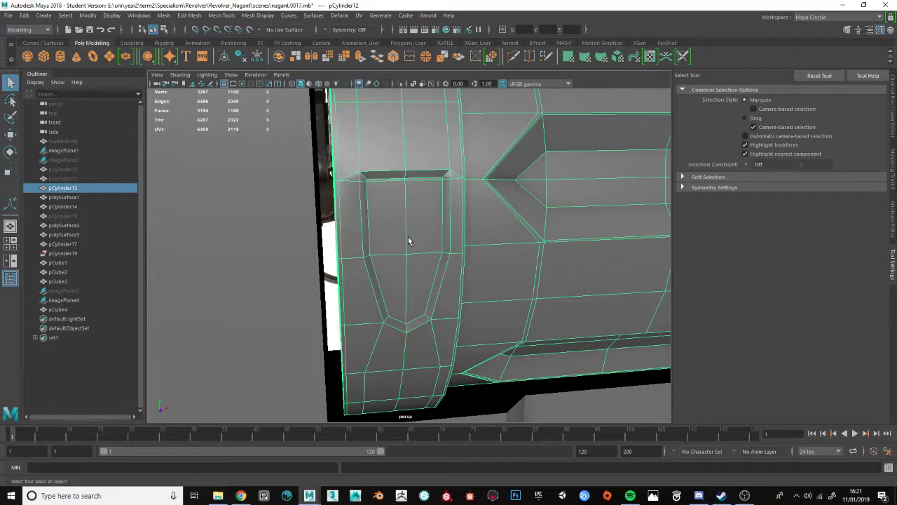
- Undo the notch extrusion's thickness and offset adjustments until its faces are flush with the rim and selected again
key(F11)
key(ctrl+z)
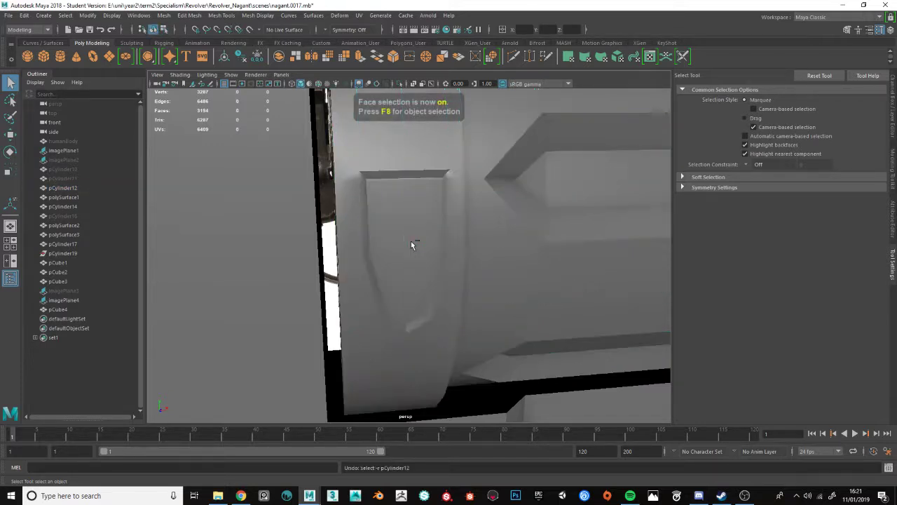
key(ctrl+z)
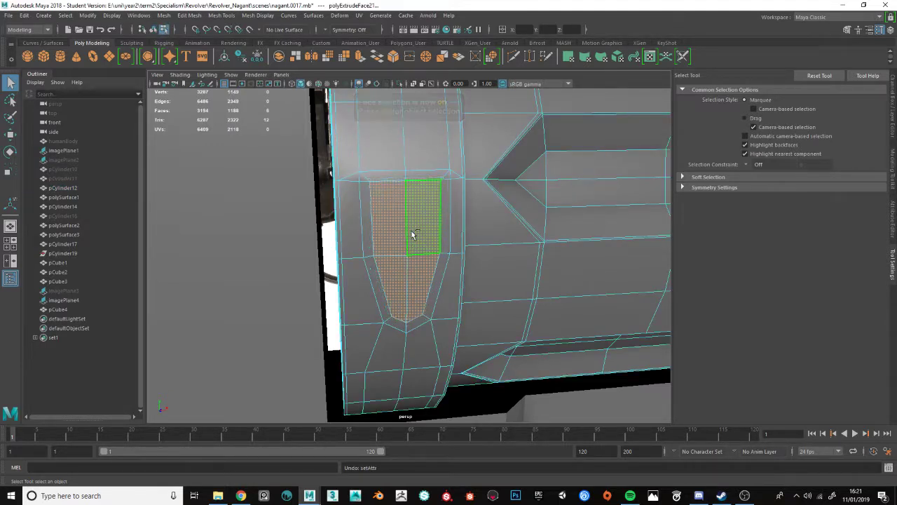
key(ctrl+z)
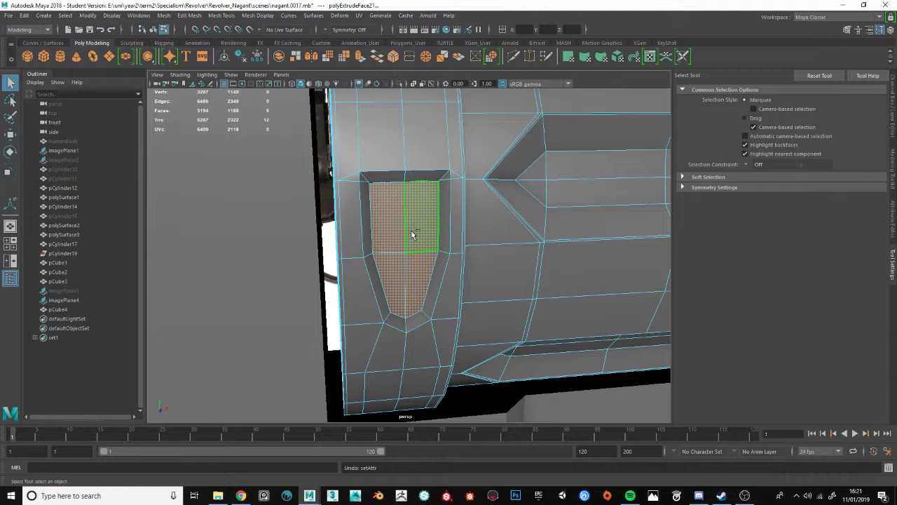
key(ctrl+z)
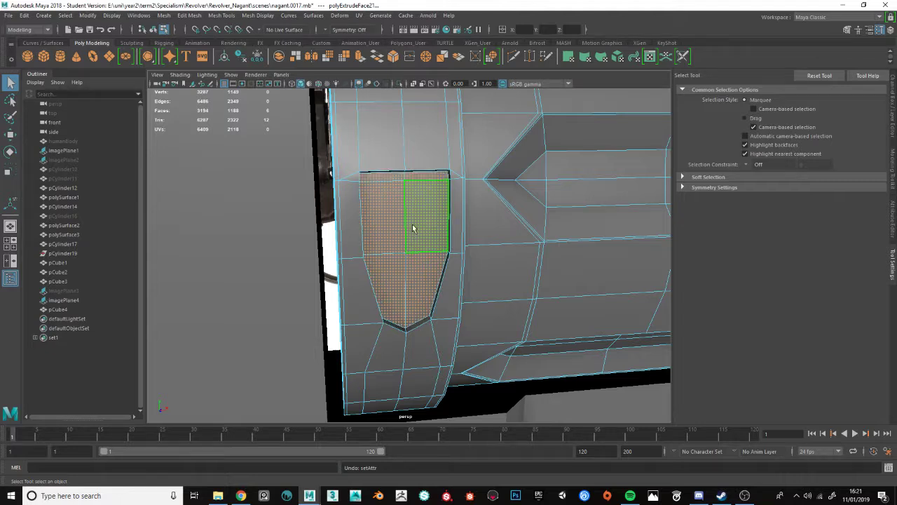
key(ctrl+z)
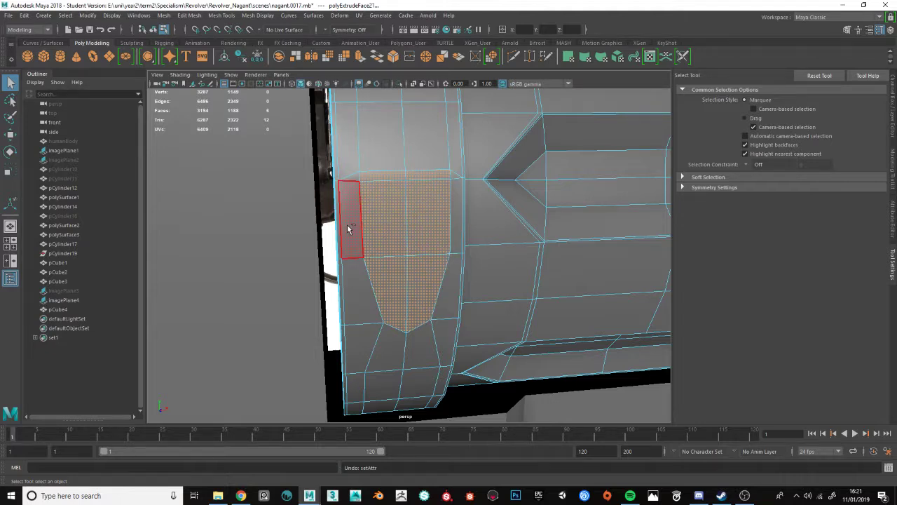
- Extrude the notch faces inward again with a thickness of -0.139 and an offset of 0.06
key(ctrl+e)
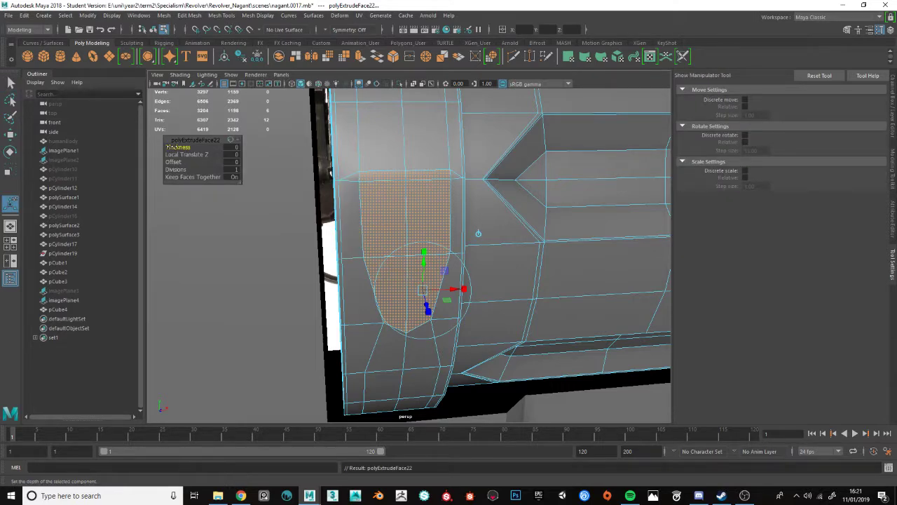
scroll(370, 147, up, 3)
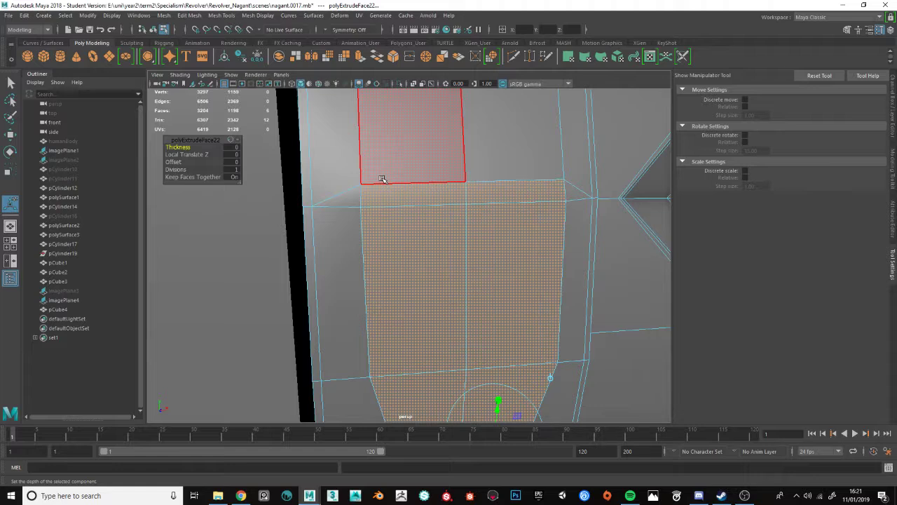
alt+drag(381, 176, 372, 226)
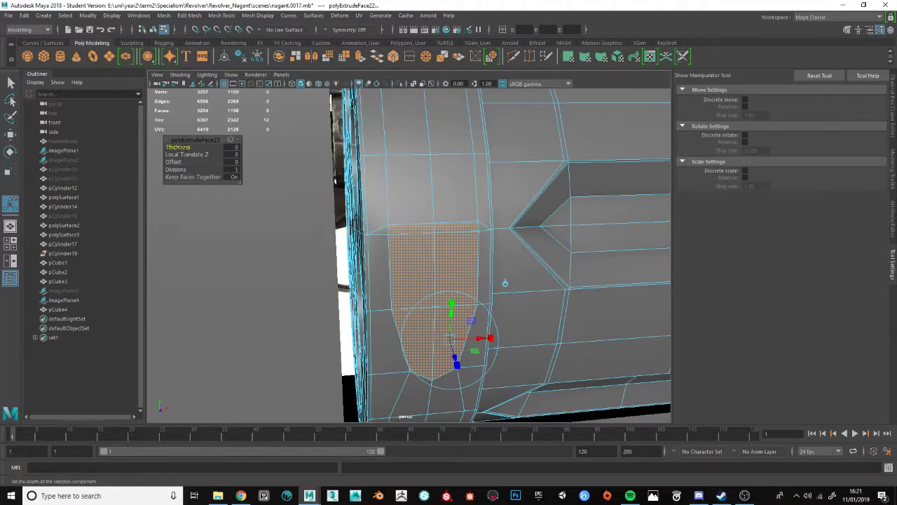
mouse_move(178, 147)
middle_down()
mouse_move(120, 155)
mouse_move(203, 162)
mouse_move(170, 147)
mouse_move(178, 162)
middle_up()
click(173, 162)
click(178, 147)
click(173, 162)
alt+drag(392, 232, 422, 195)
scroll(421, 242, up, 5)
scroll(421, 242, down, 5)
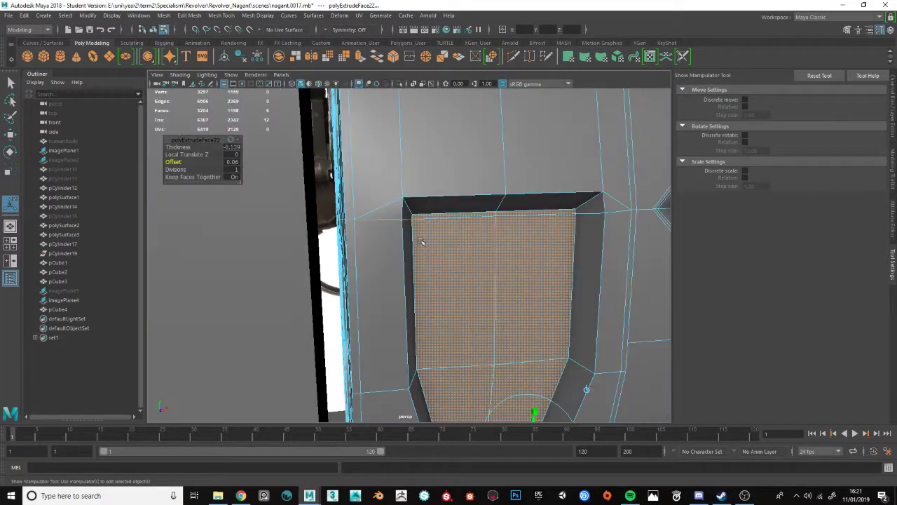
- Slide the two upper edges of the notch's recessed floor up toward the recess's upper border
key(F10)
click(459, 208)
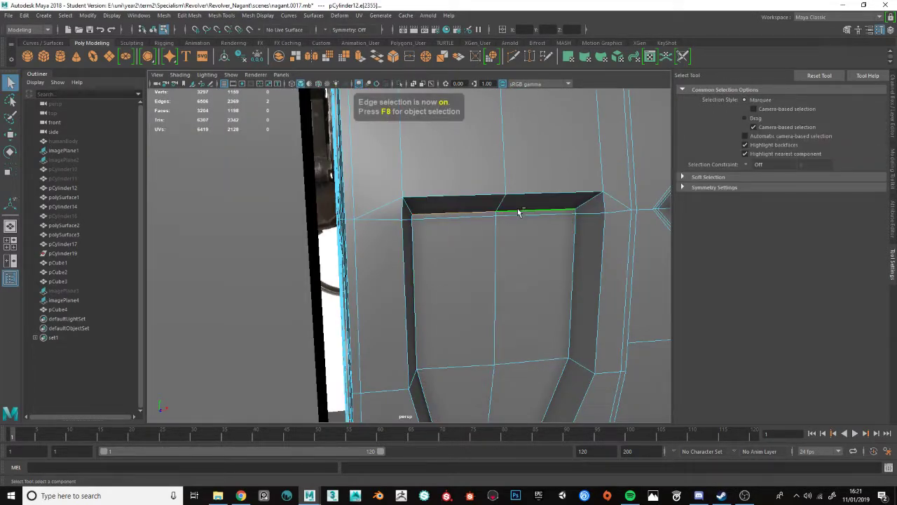
key(w)
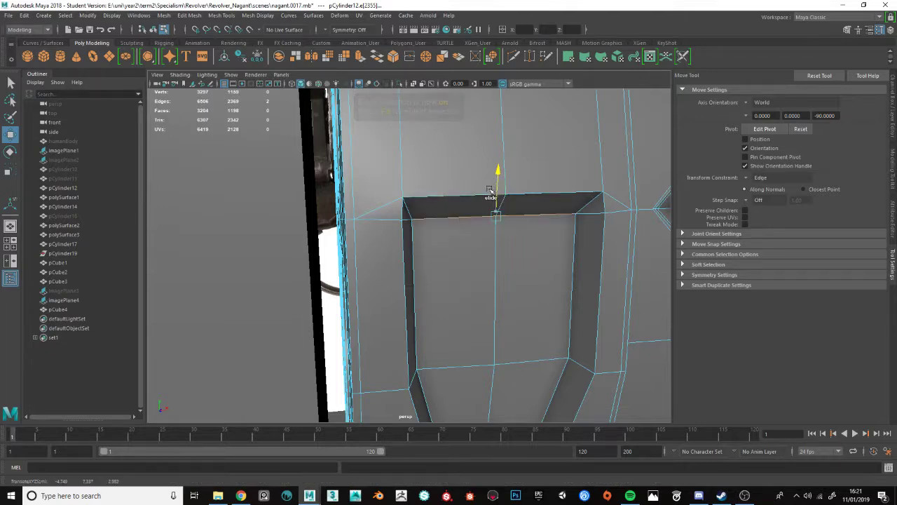
ctrl+shift+drag(503, 173, 449, 193)
key(ctrl+z)
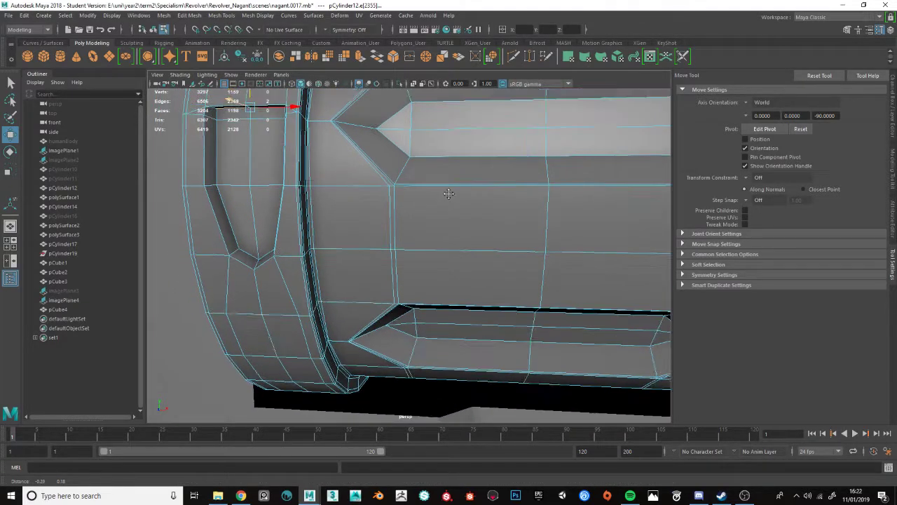
- Select the recessed floor faces of the notch on the rear rim
scroll(449, 193, down, 6)
alt+drag(408, 234, 421, 244)
alt+drag(441, 244, 422, 237)
scroll(453, 232, up, 5)
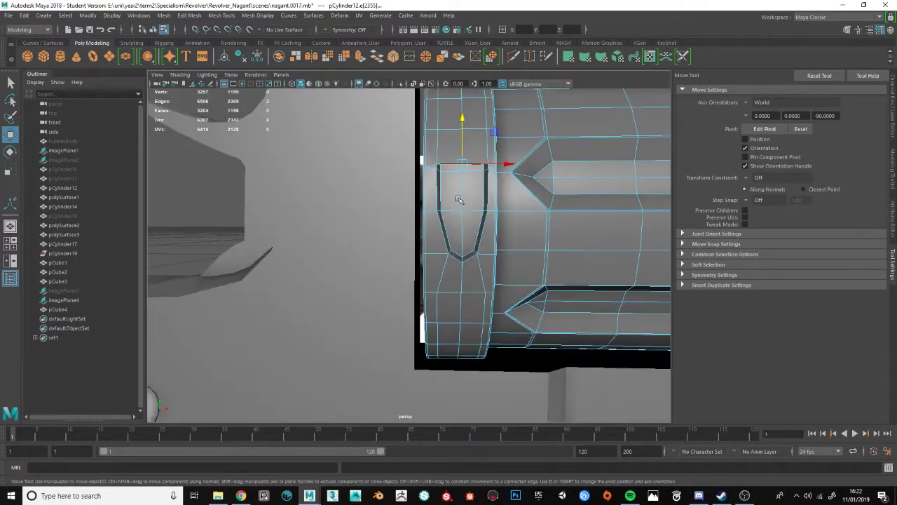
alt+middle_drag(464, 195, 438, 211)
scroll(438, 211, up, 3)
key(F11)
click(408, 169)
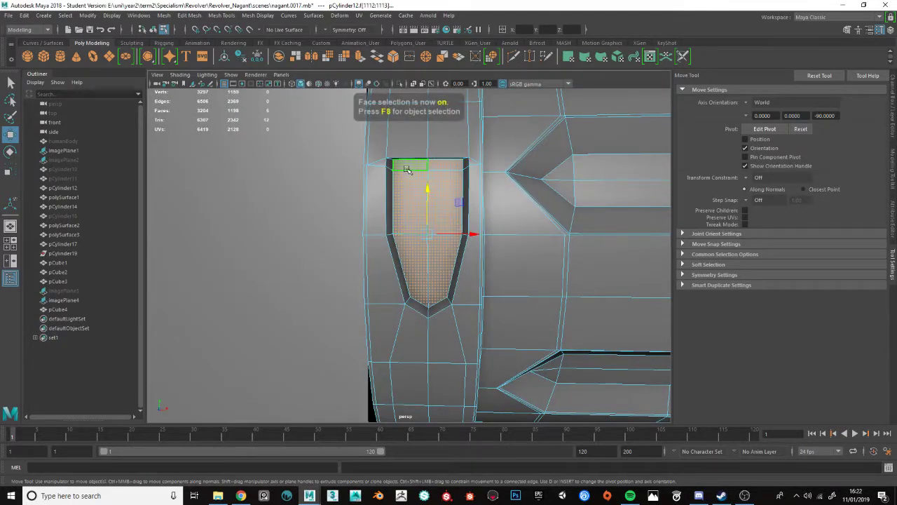
- Bevel the selected recessed floor faces of the notch with a fraction of 0.572 and 2 segments
key(ctrl+b)
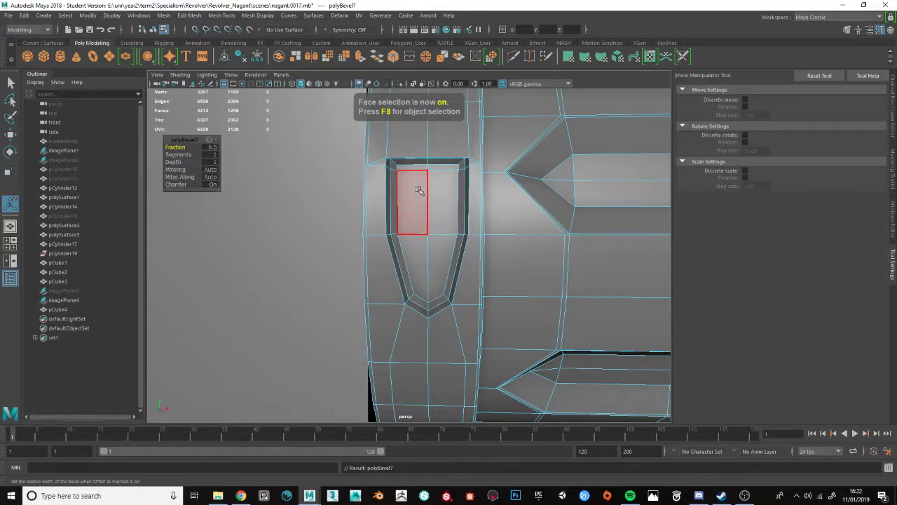
alt+middle_drag(424, 112, 420, 183)
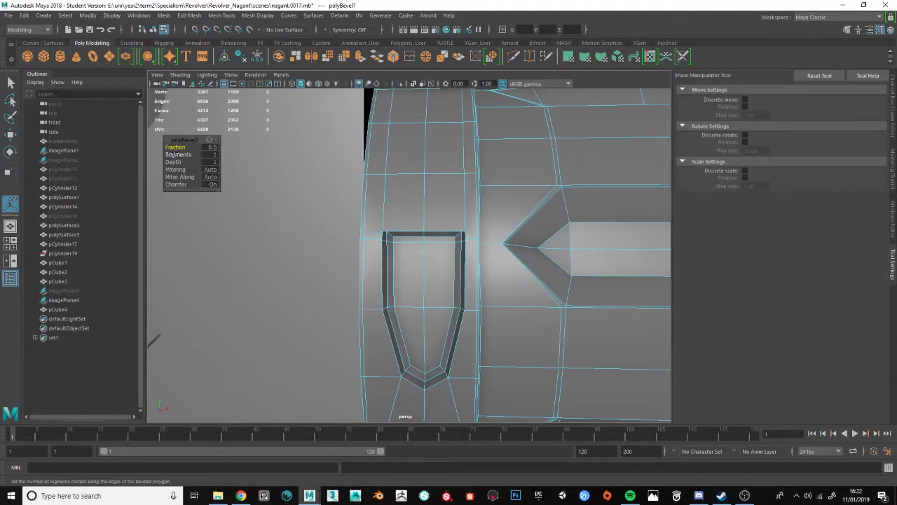
drag(176, 147, 507, 164)
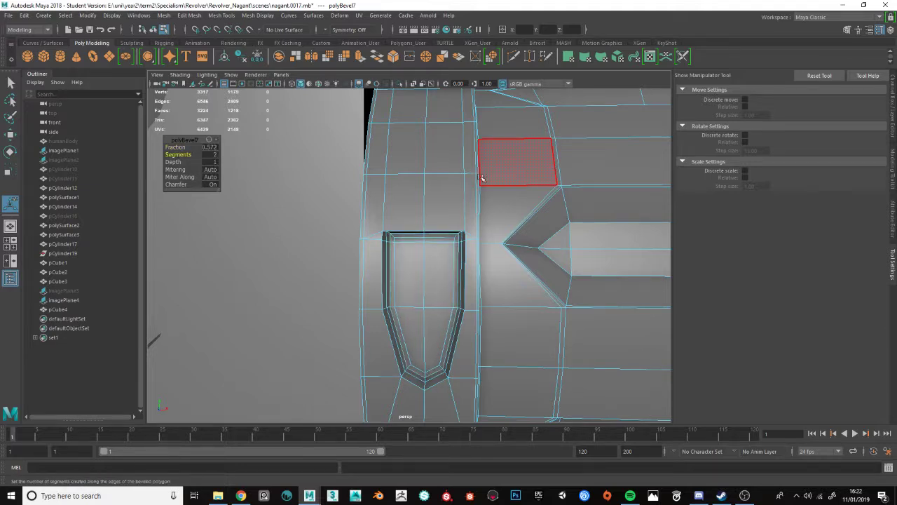
key(q)
key(F8)
- Examine the notch with smooth preview on the cylinder, and return to the unsmoothed display
scroll(414, 235, down, 5)
scroll(420, 234, up, 5)
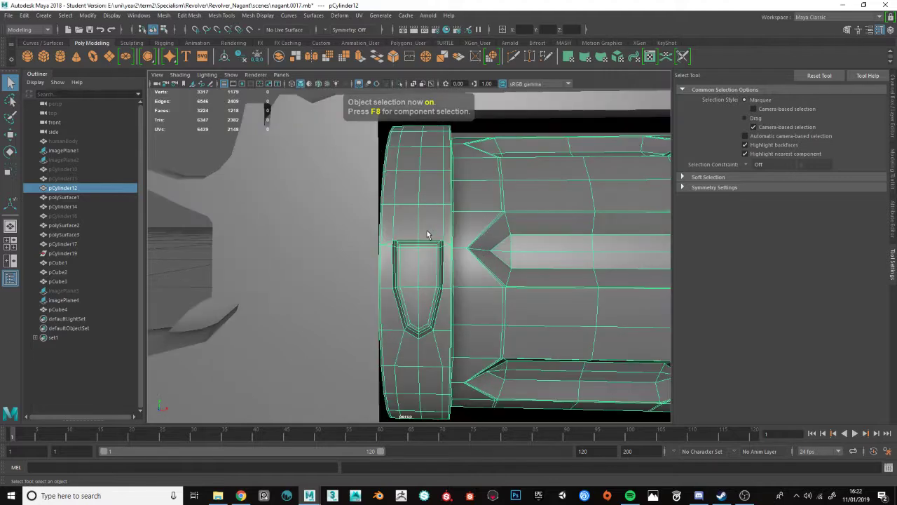
key(3)
scroll(429, 235, down, 5)
click(270, 156)
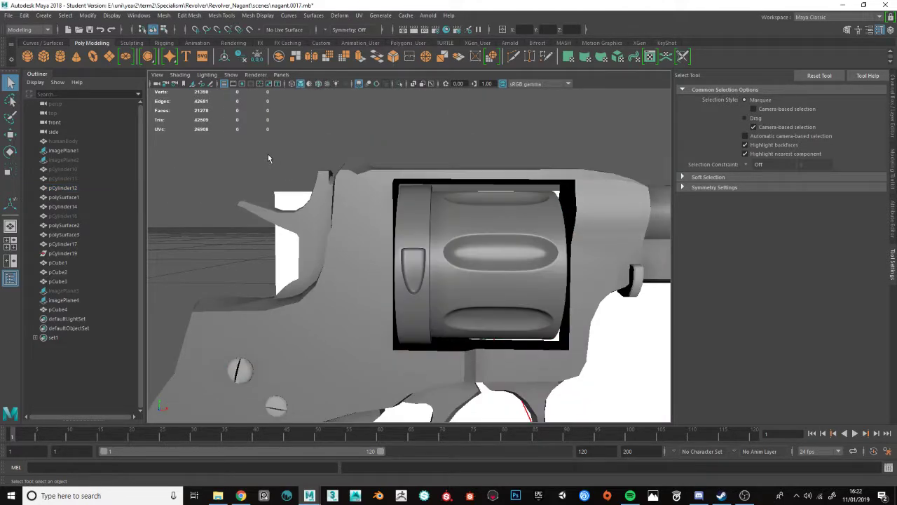
scroll(421, 210, down, 5)
mouse_move(459, 214)
alt+mouse_down()
mouse_move(528, 221)
mouse_move(464, 202)
alt+mouse_up()
scroll(463, 202, up, 6)
click(424, 242)
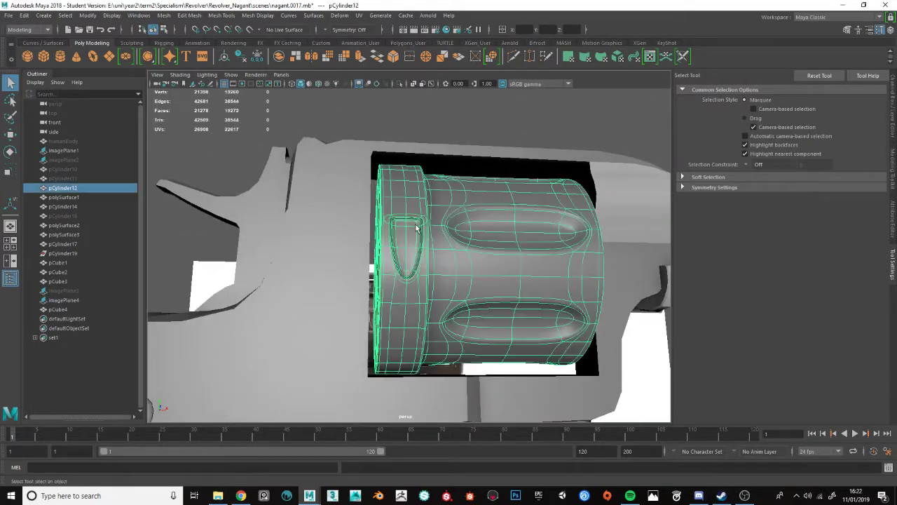
scroll(418, 230, up, 5)
key(1)
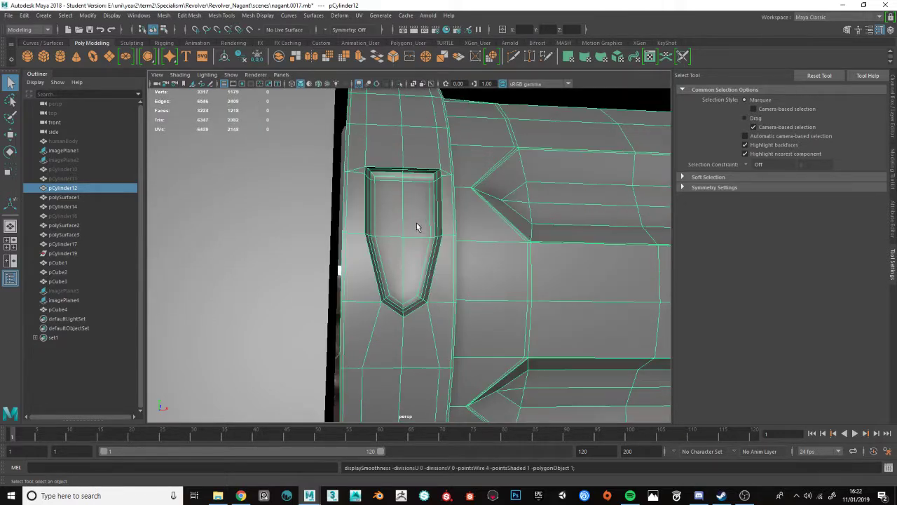
- Try to shift the middle column of vertices at the notch's upper border vertically, checking the shape in smooth preview
key(F9)
click(396, 170)
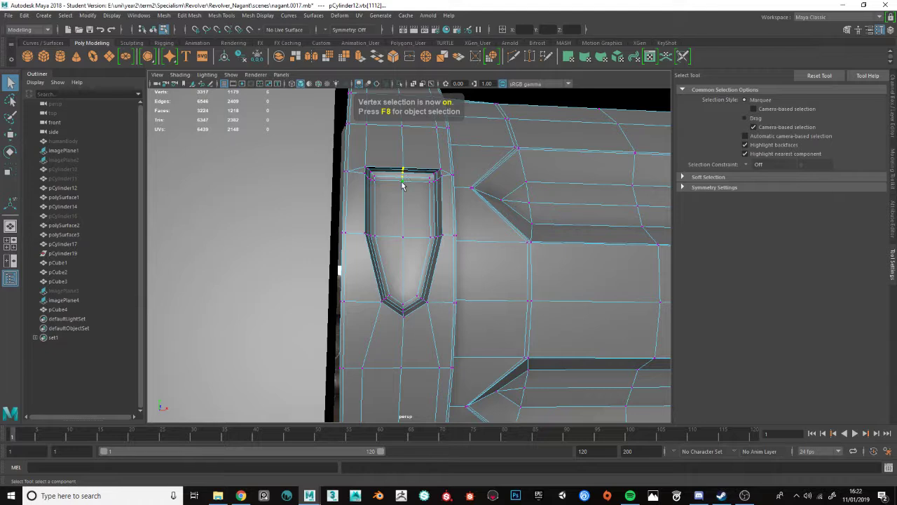
key(w)
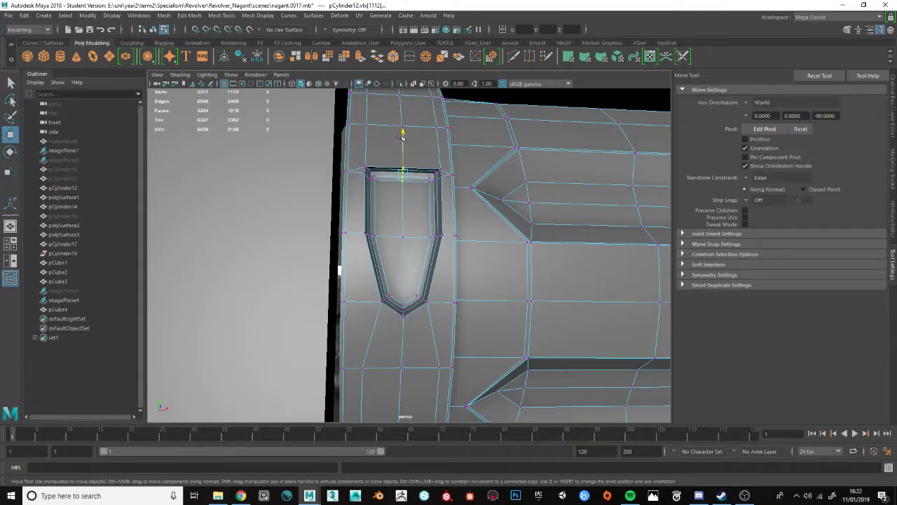
ctrl+shift+drag(401, 136, 404, 160)
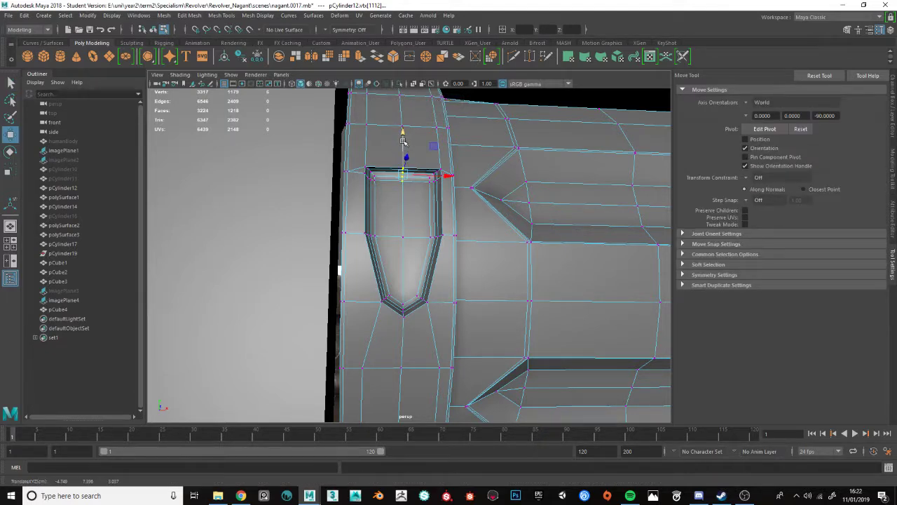
scroll(411, 218, up, 6)
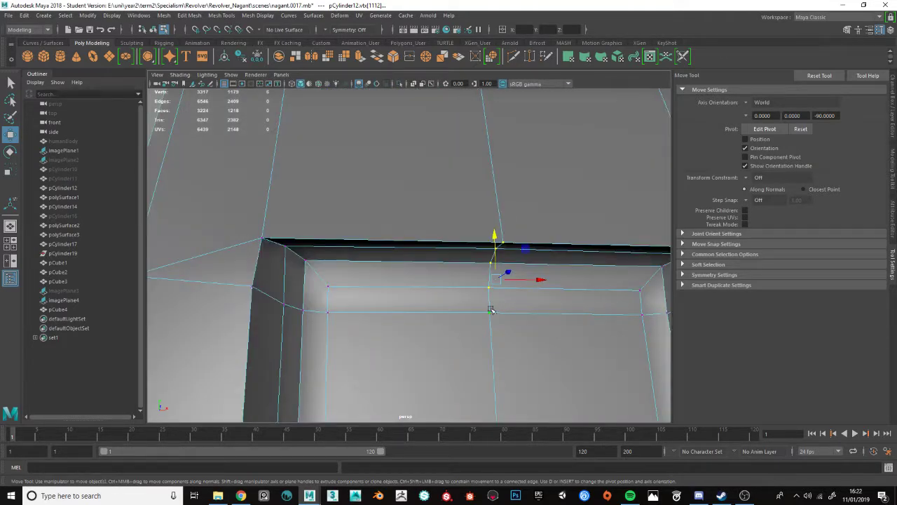
drag(494, 237, 569, 273)
scroll(495, 253, down, 6)
alt+middle_drag(569, 272, 503, 264)
alt+drag(503, 264, 495, 235)
key(3)
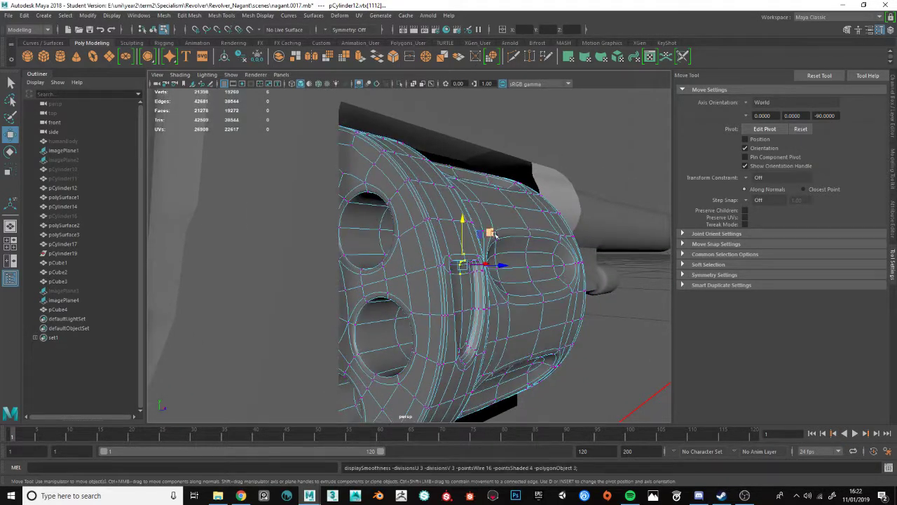
- Undo the moves of the middle vertices at the notch's upper border
key(ctrl+z)
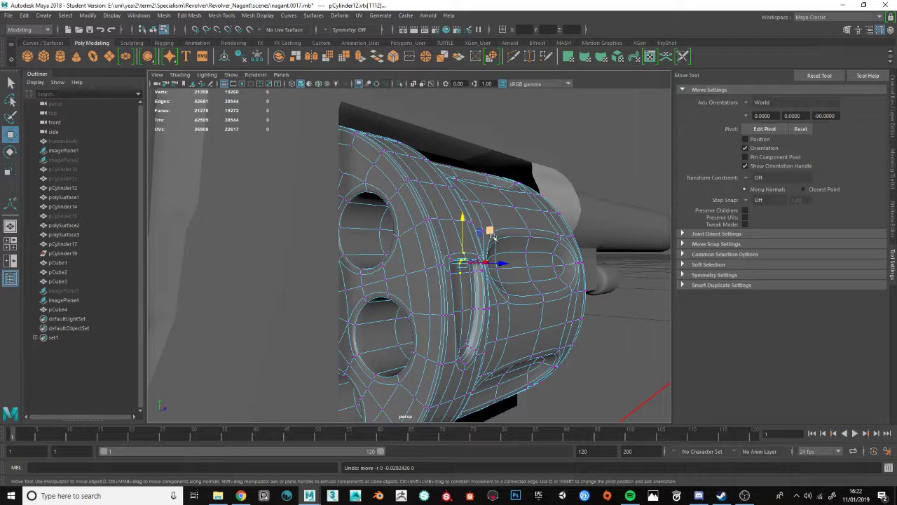
alt+drag(489, 250, 414, 246)
alt+right_drag(414, 246, 438, 236)
alt+drag(439, 235, 454, 220)
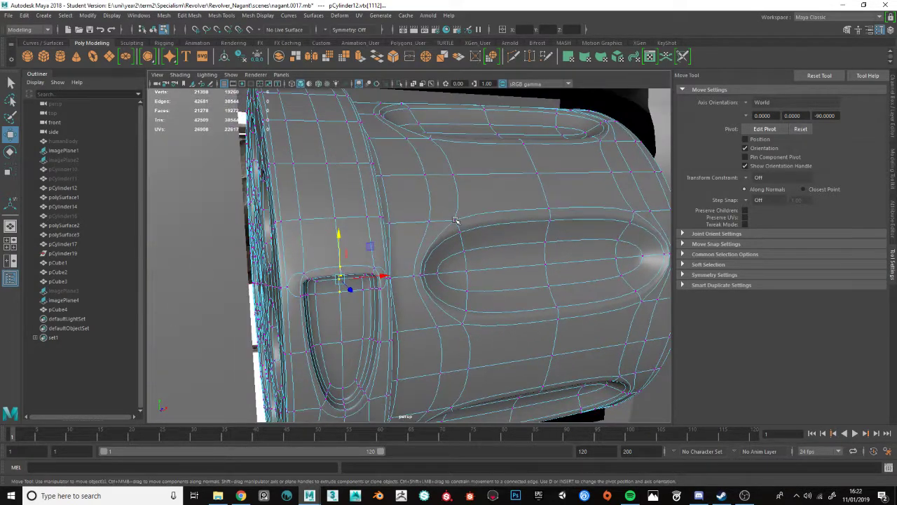
key(ctrl+z)
- Examine the smoothed cylinder and its rim notch in place on the revolver beside the reference image
key(1)
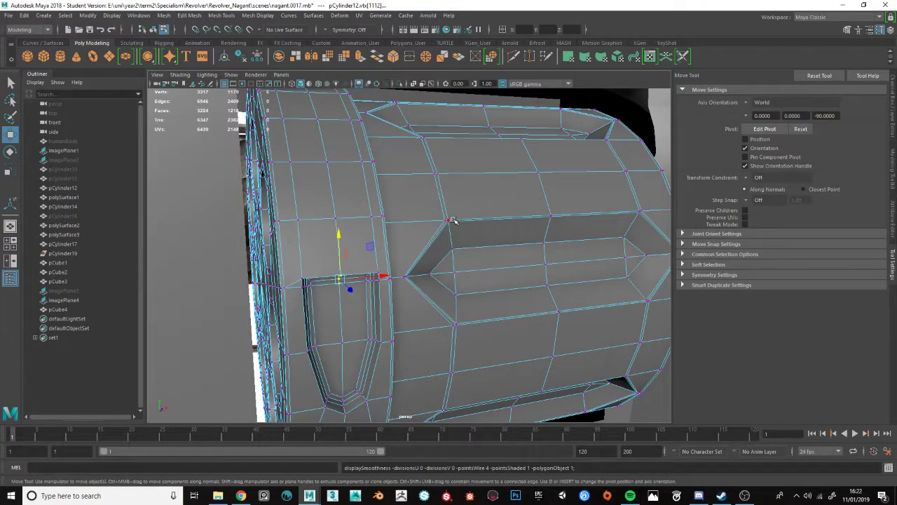
key(3)
scroll(451, 231, down, 5)
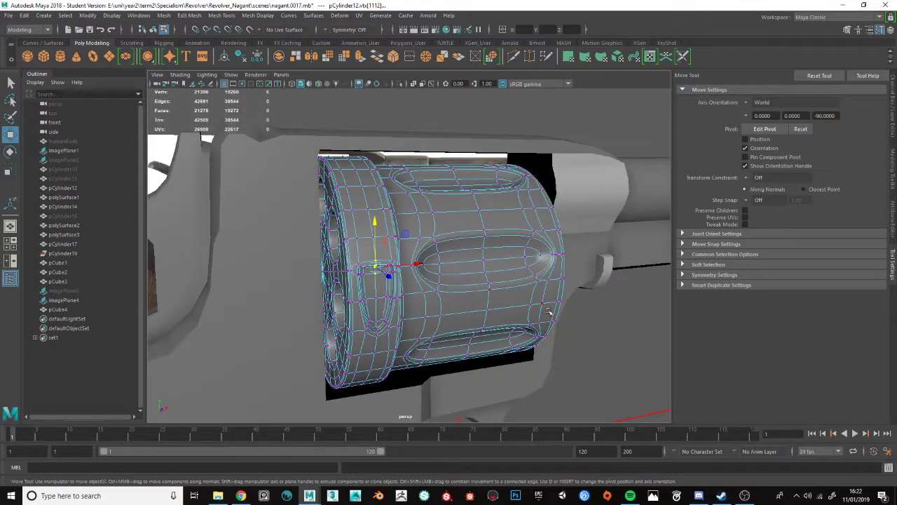
key(q)
key(F8)
click(605, 327)
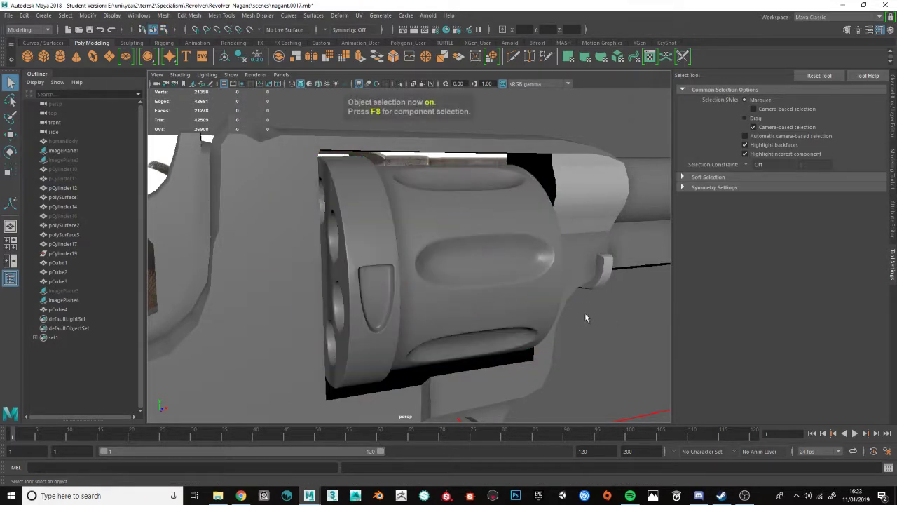
scroll(518, 303, down, 10)
scroll(449, 280, up, 5)
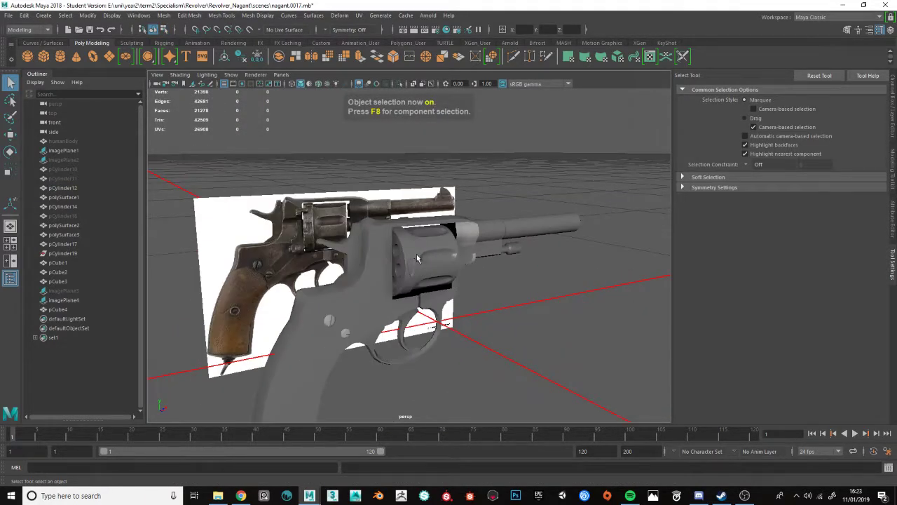
scroll(417, 259, up, 2)
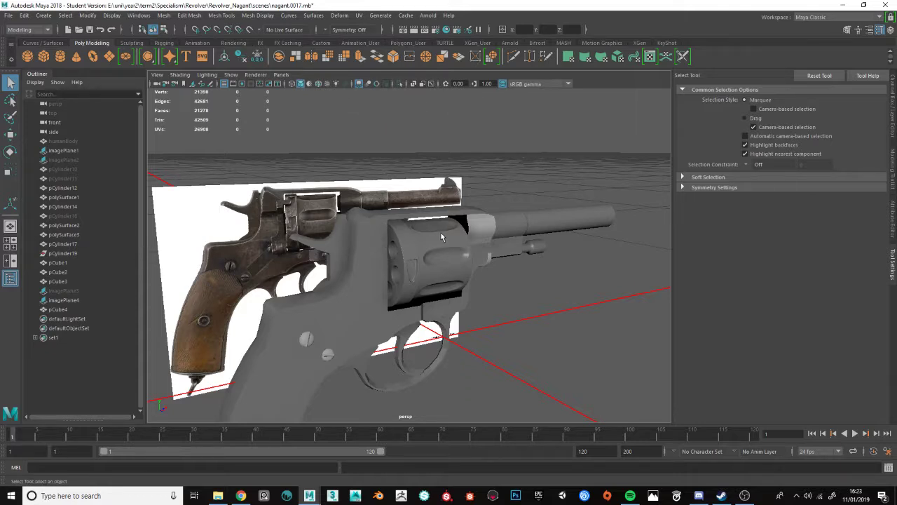
- Show the cylinder unsmoothed and save the scene as a new incremental version, accepting the student version notice
click(419, 240)
scroll(414, 247, up, 2)
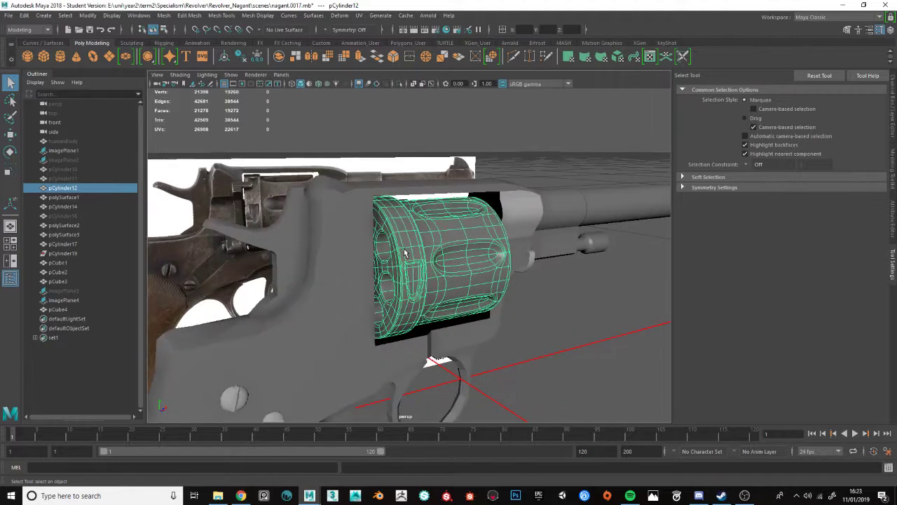
scroll(413, 254, up, 5)
mouse_move(417, 254)
alt+mouse_down()
mouse_move(418, 229)
mouse_move(340, 241)
mouse_move(321, 220)
mouse_move(346, 219)
mouse_move(350, 204)
mouse_move(423, 214)
mouse_move(436, 223)
mouse_move(398, 225)
mouse_move(448, 231)
mouse_move(421, 238)
alt+mouse_up()
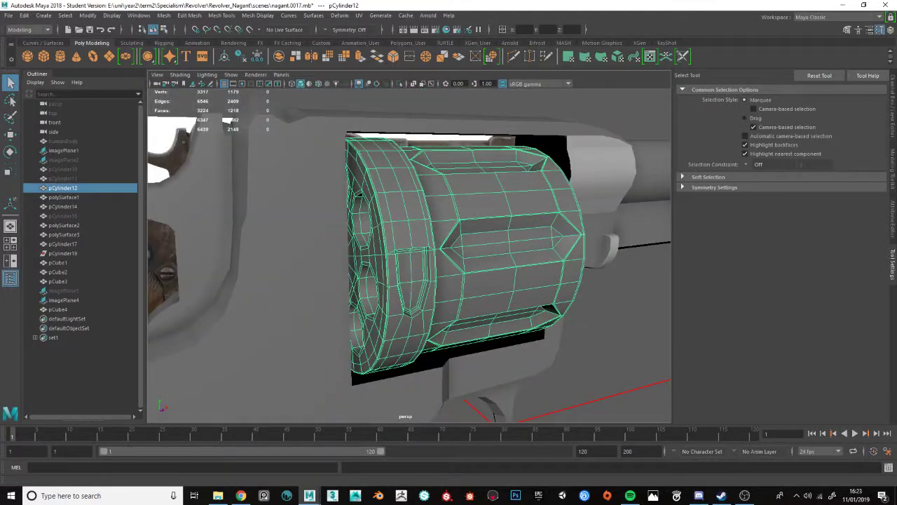
key(alt+Tab)
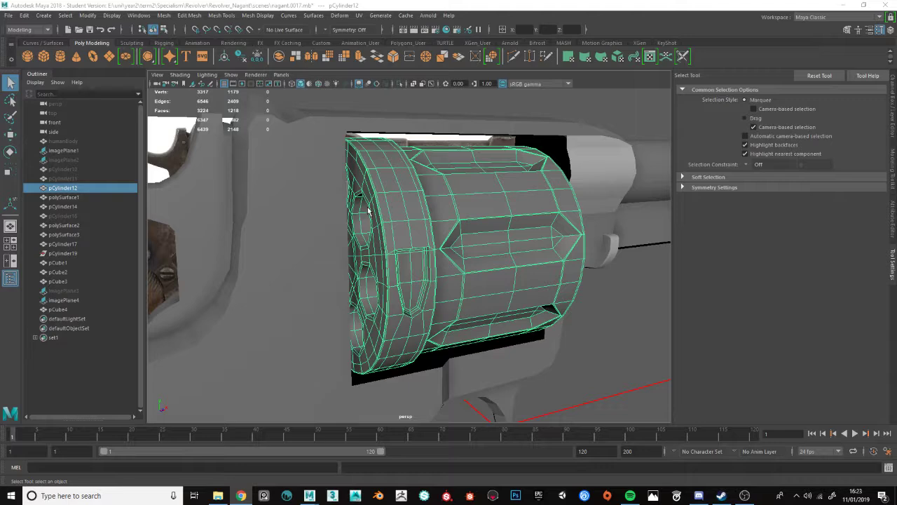
alt+drag(368, 210, 364, 243)
key(ctrl+alt+s)
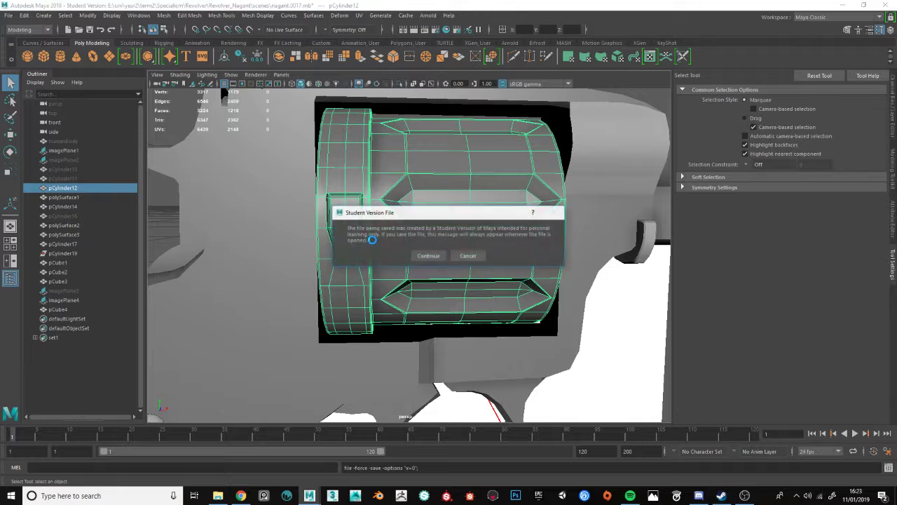
click(427, 256)
- Rename the revolver cylinder object as "cylinder"
double_click(67, 189)
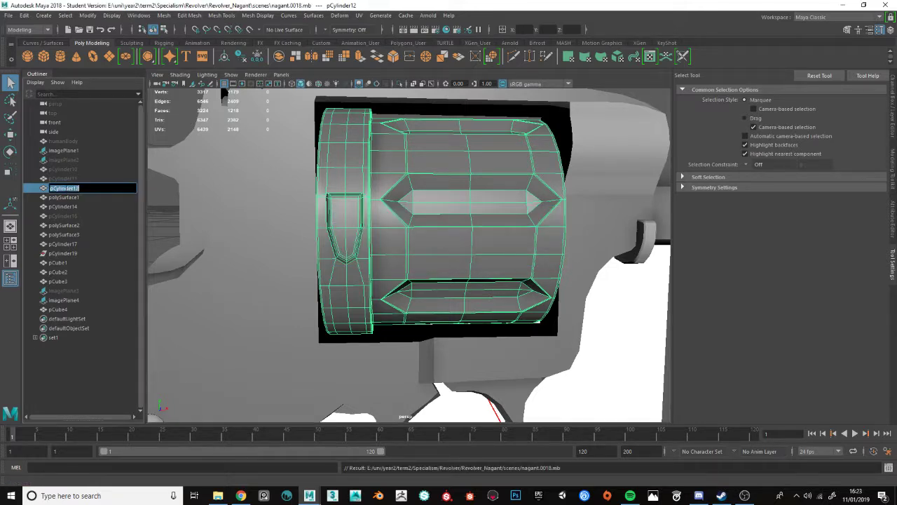
text(cylinder)
key(Return)
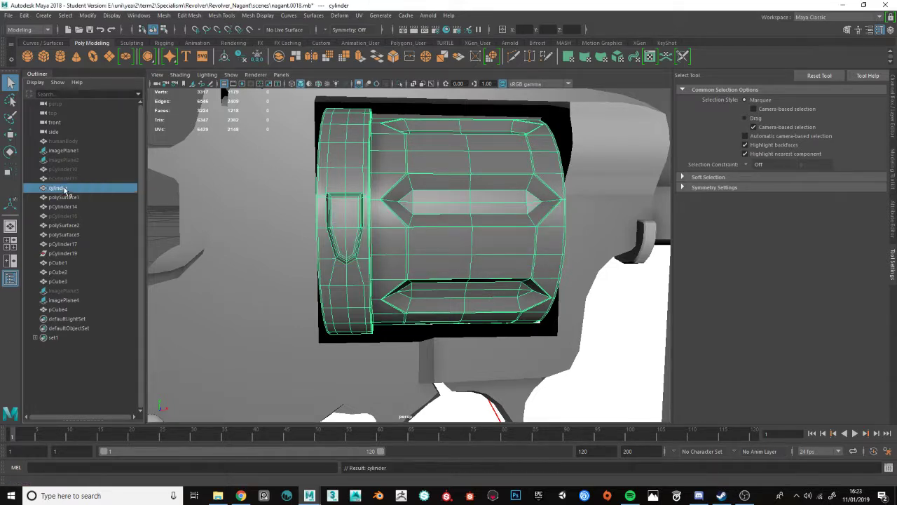
- Duplicate the cylinder in place, hide the copy, and reselect the original in unsmoothed display
key(ctrl+d)
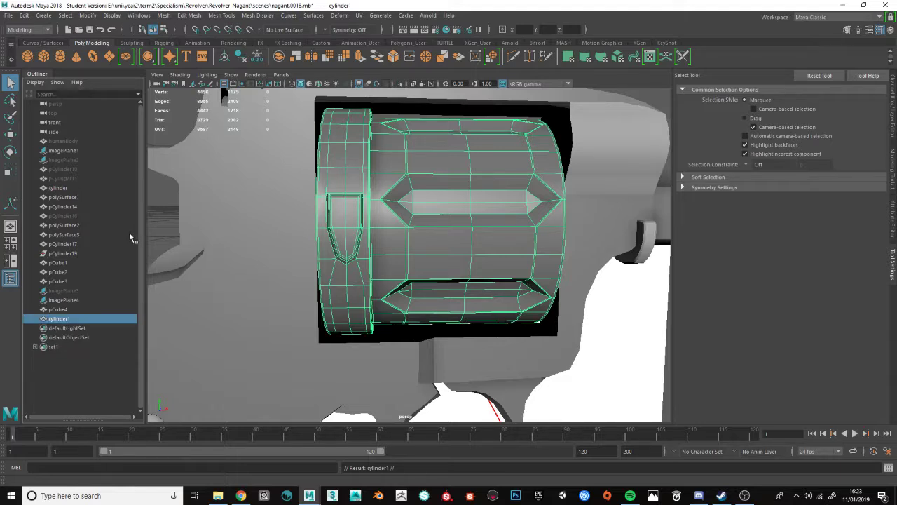
key(h)
click(358, 176)
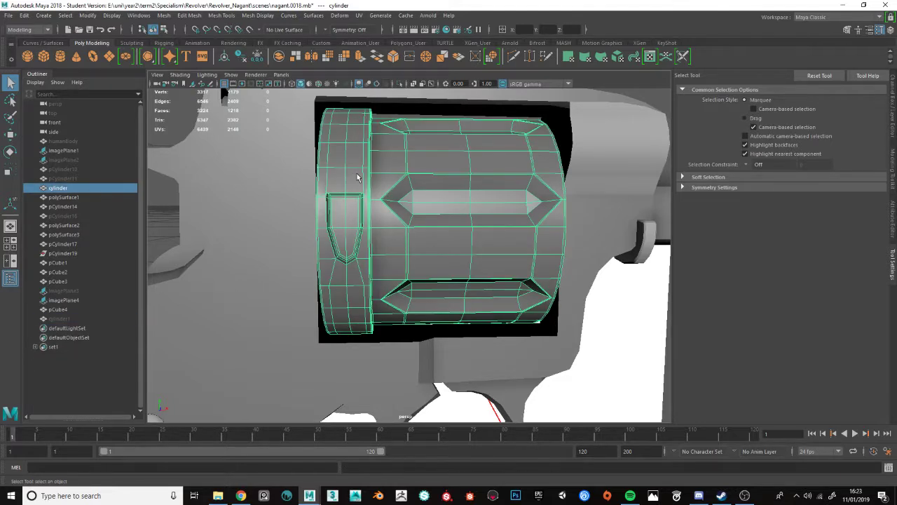
key(3)
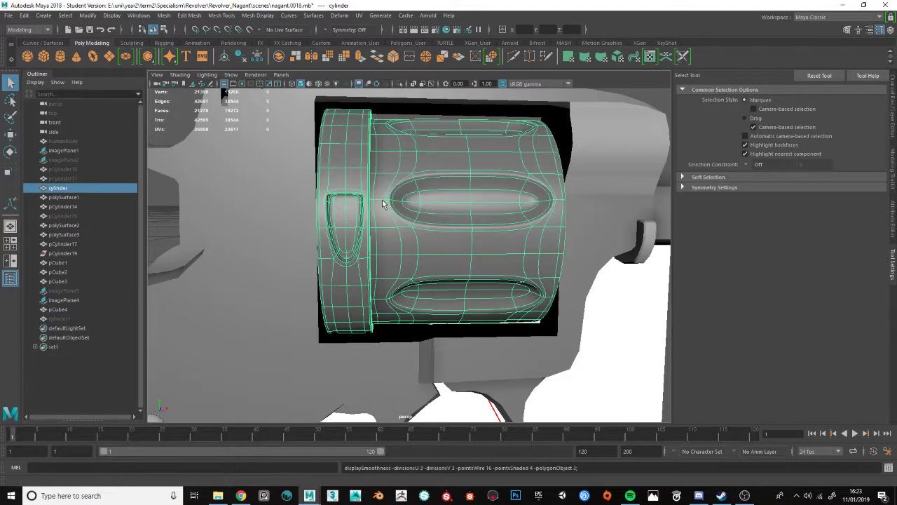
key(1)
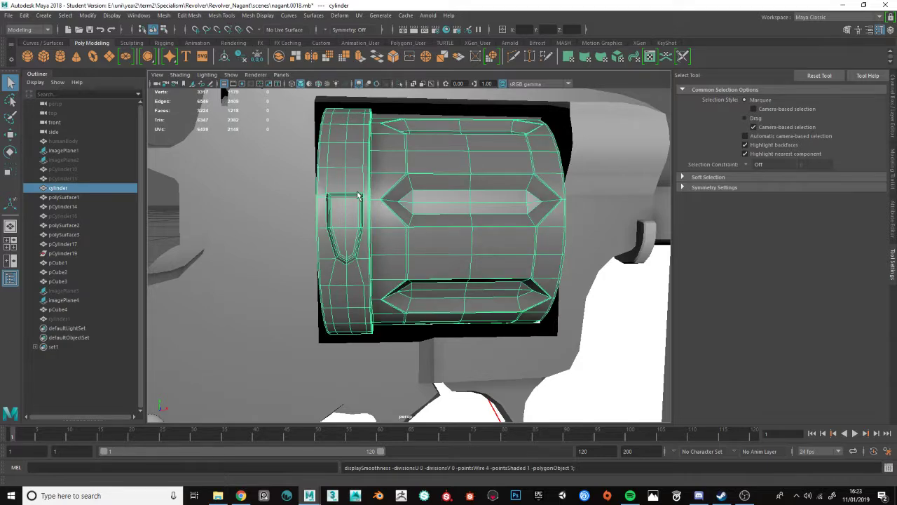
- Select a row of faces across the rear rim above the notch and extend the selection to similar faces
key(F11)
scroll(326, 168, up, 3)
alt+middle_drag(327, 150, 399, 230)
scroll(399, 230, up, 3)
click(368, 211)
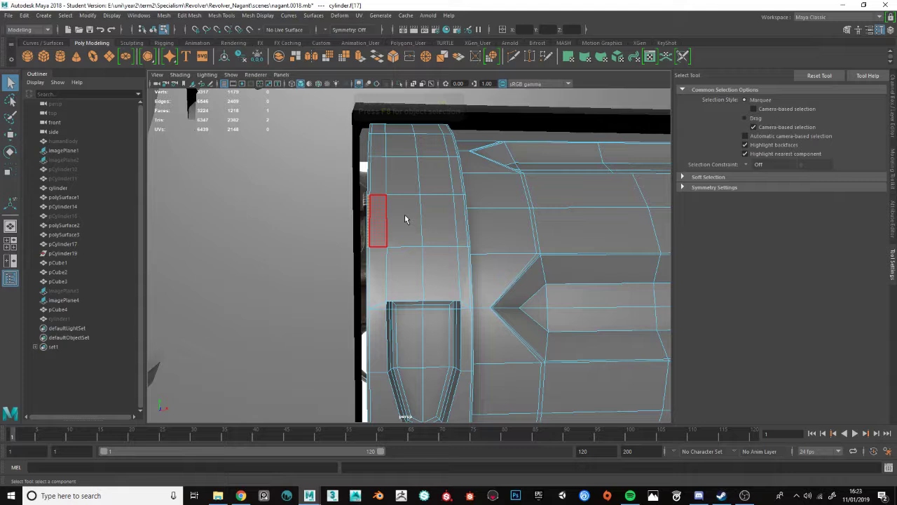
shift+double_click(468, 222)
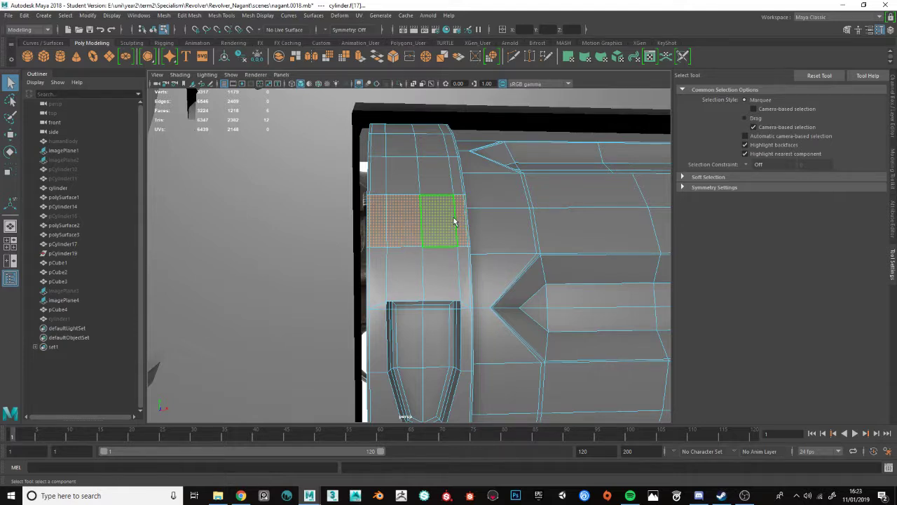
click(64, 15)
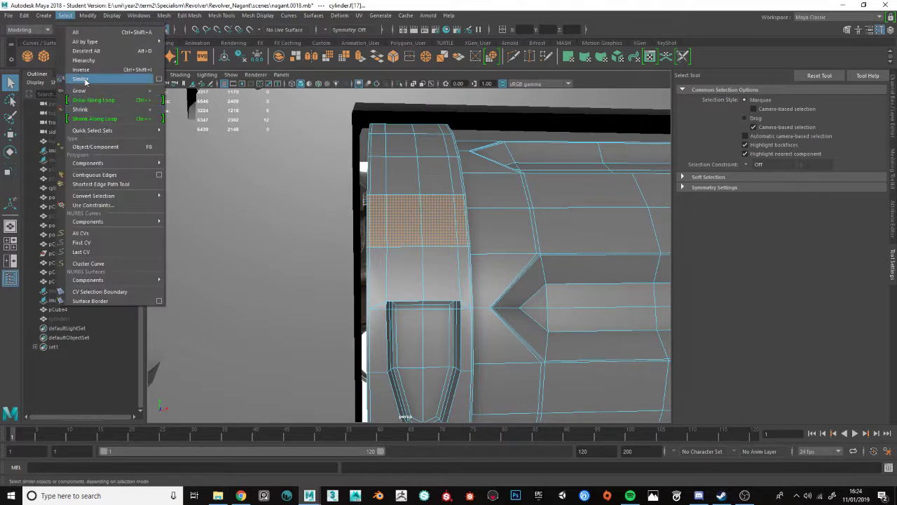
click(82, 79)
scroll(383, 207, down, 2)
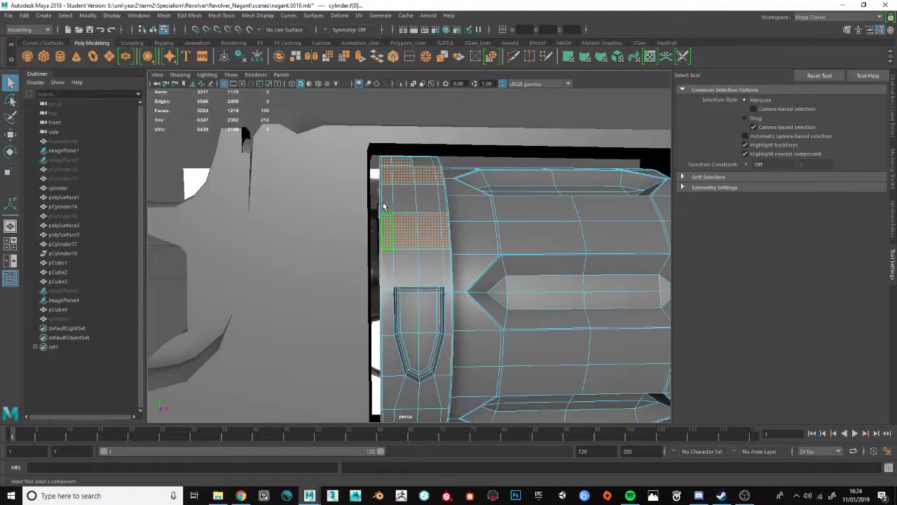
- Select all faces of the rear rim band, notch included, from the orthographic view over the reference
key(space)
key(space)
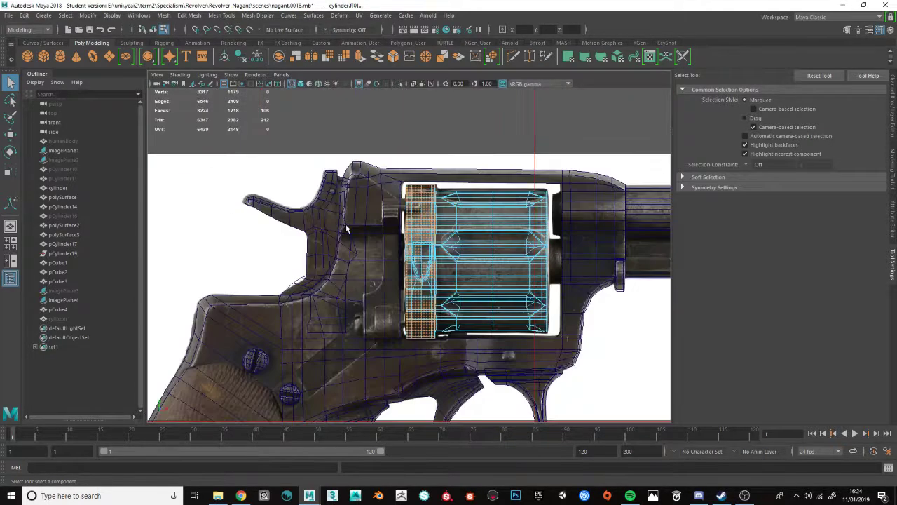
drag(412, 188, 434, 367)
scroll(425, 242, up, 2)
key(space)
key(space)
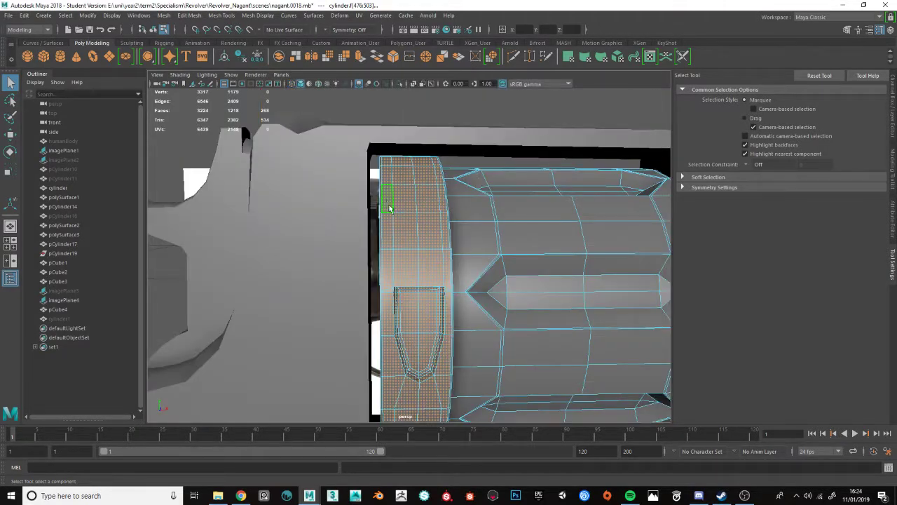
- Select every face loop around the cylinder's rear rim band, including the thin strips along both rim edges
alt+drag(389, 208, 386, 194)
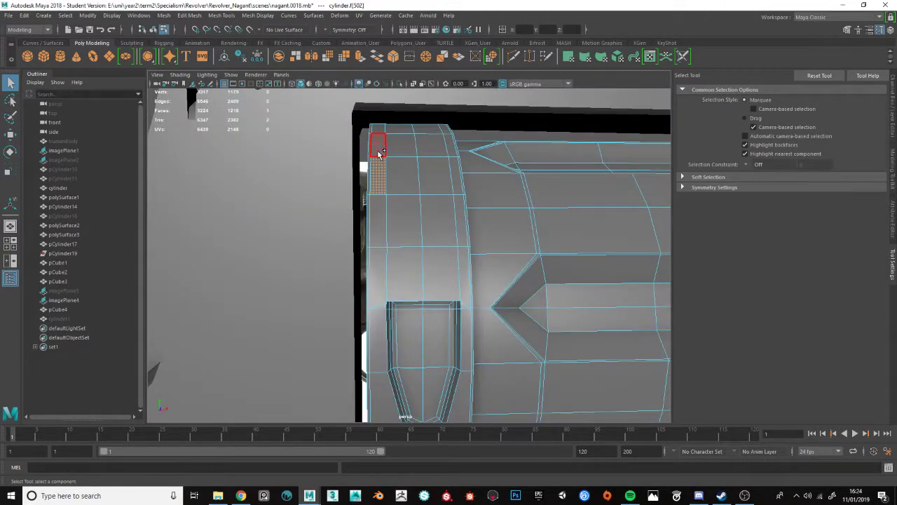
double_click(373, 142)
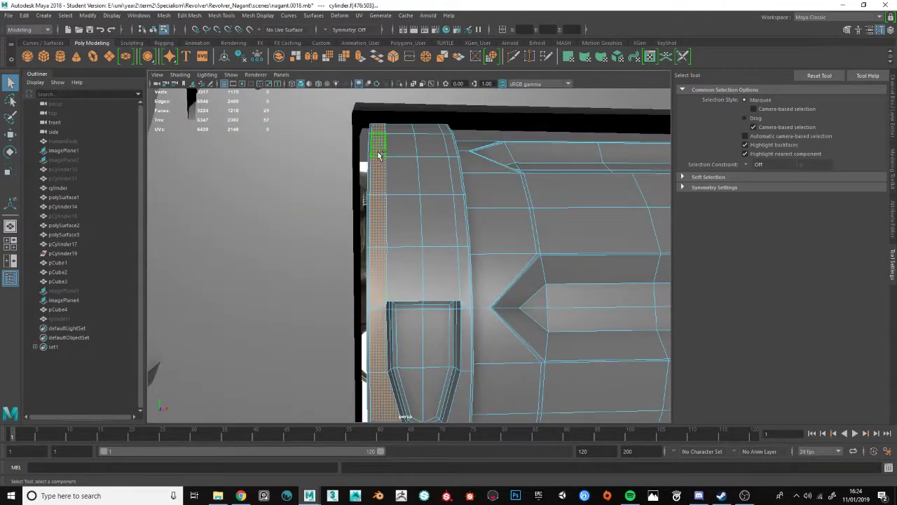
shift+double_click(413, 258)
shift+double_click(443, 226)
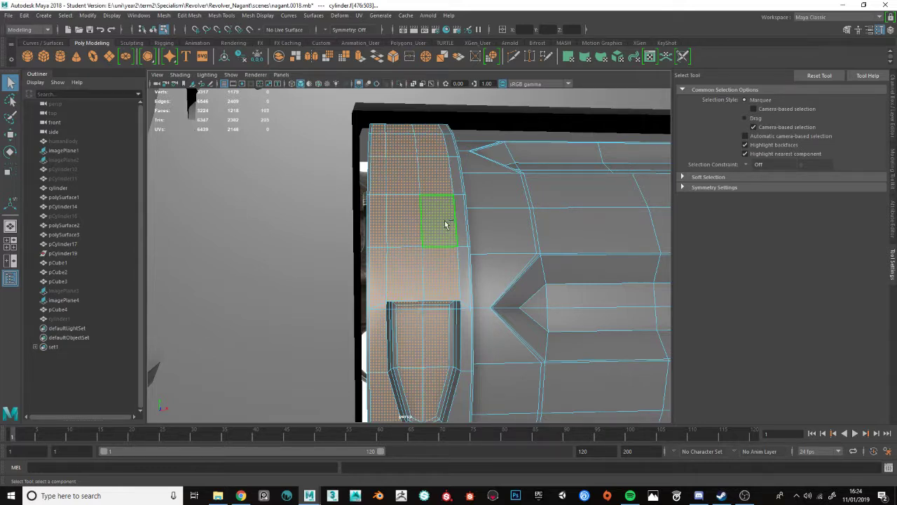
shift+double_click(464, 222)
scroll(488, 254, up, 3)
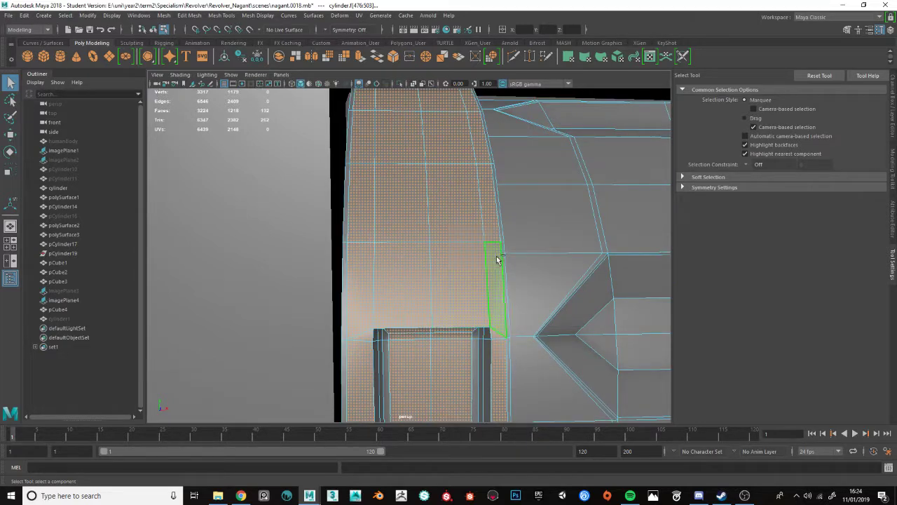
shift+double_click(502, 245)
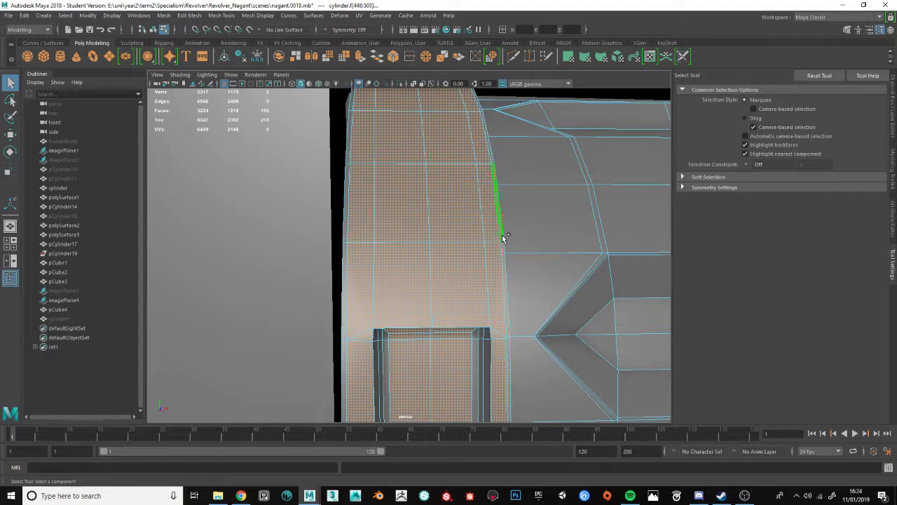
shift+click(346, 213)
shift+double_click(348, 152)
- Deselect the rim faces below the notch's pointed tip, beside the notch and inside its recess
alt+middle_drag(394, 309, 402, 237)
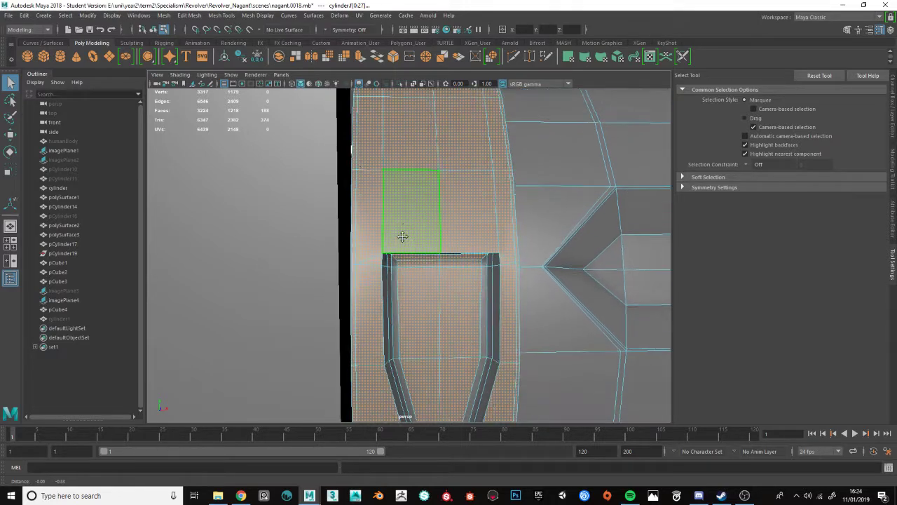
scroll(403, 237, down, 2)
scroll(411, 251, down, 3)
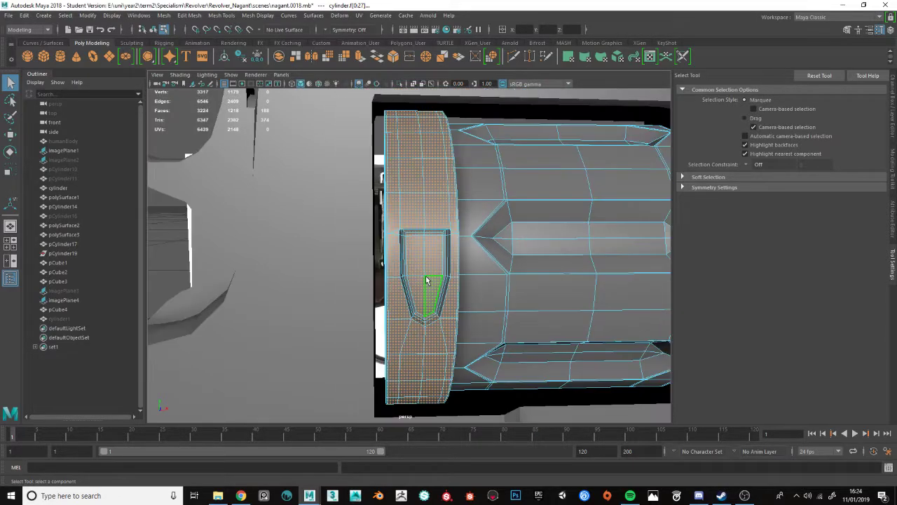
scroll(404, 346, up, 2)
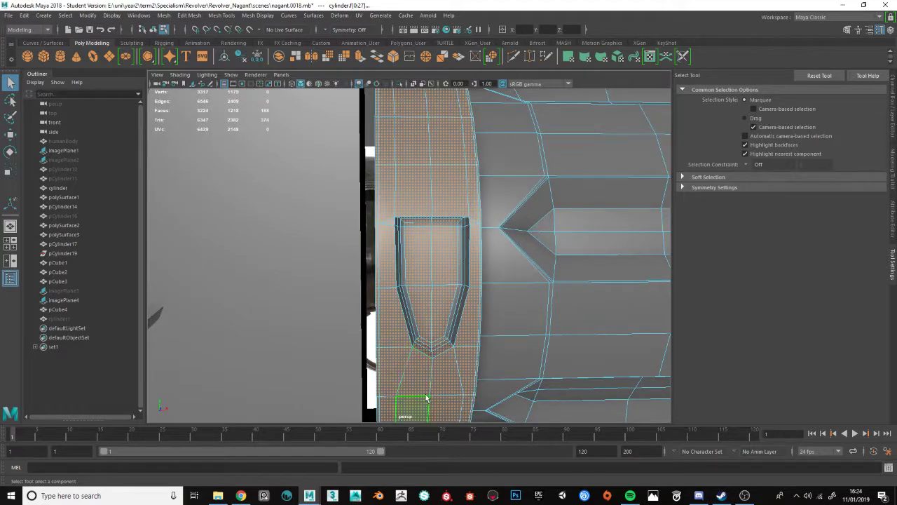
alt+middle_drag(425, 398, 416, 332)
ctrl+click(377, 267)
ctrl+click(408, 272)
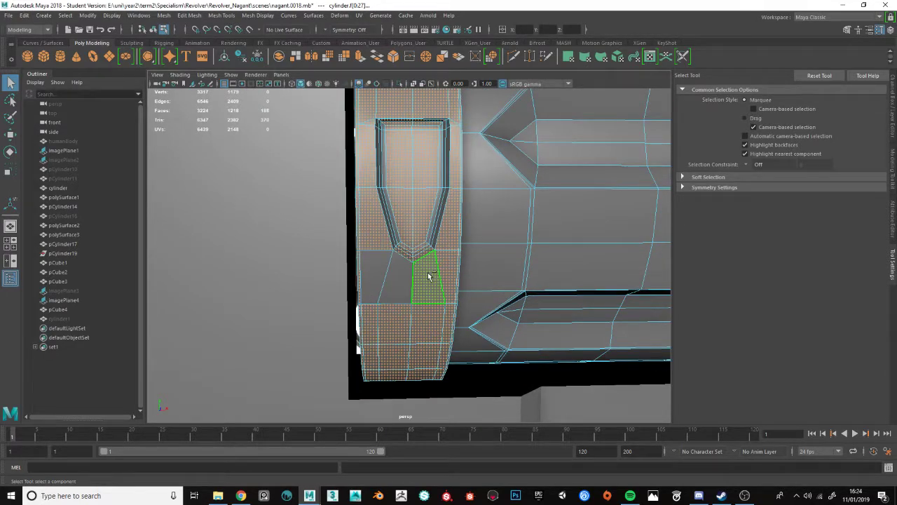
ctrl+click(428, 277)
ctrl+click(448, 275)
ctrl+click(452, 242)
alt+middle_drag(489, 237, 373, 202)
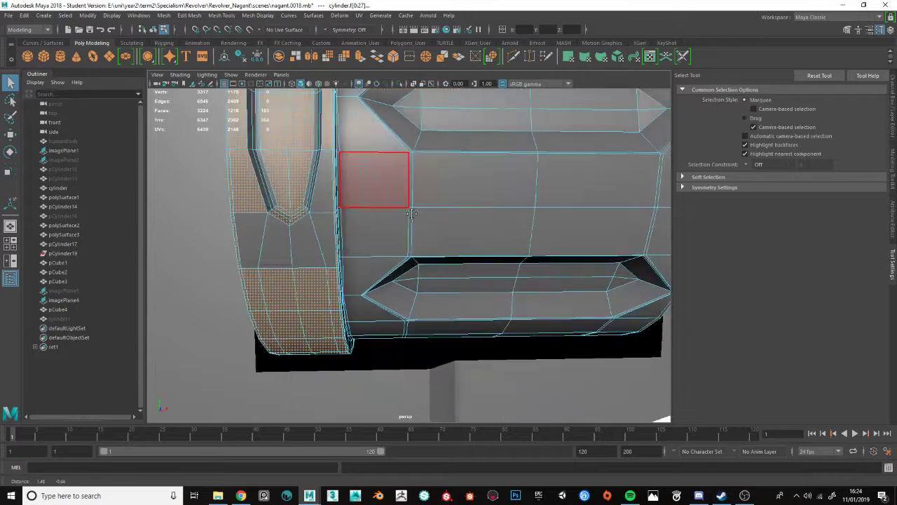
alt+drag(373, 202, 351, 176)
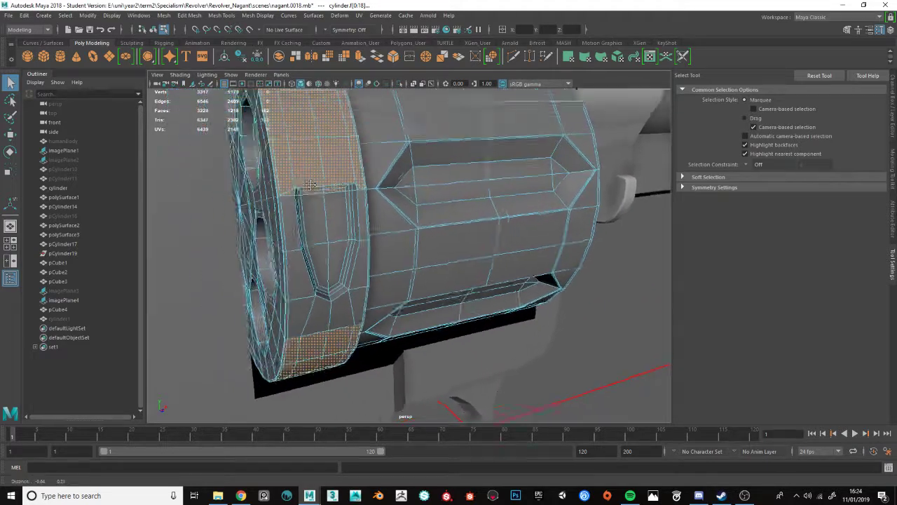
- Deselect the rim faces directly above the notch and the faces along its upper inner wall
scroll(417, 232, up, 5)
ctrl+click(444, 207)
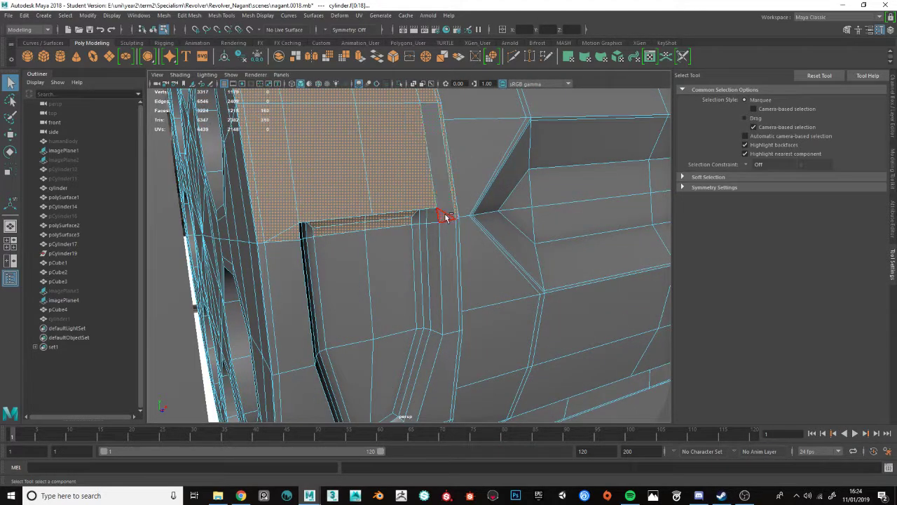
ctrl+click(405, 176)
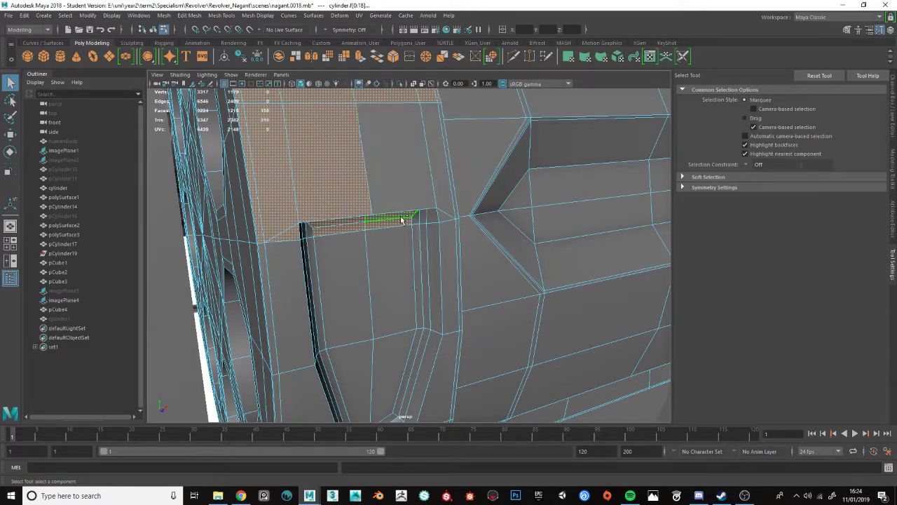
ctrl+click(393, 221)
ctrl+click(356, 199)
ctrl+click(350, 222)
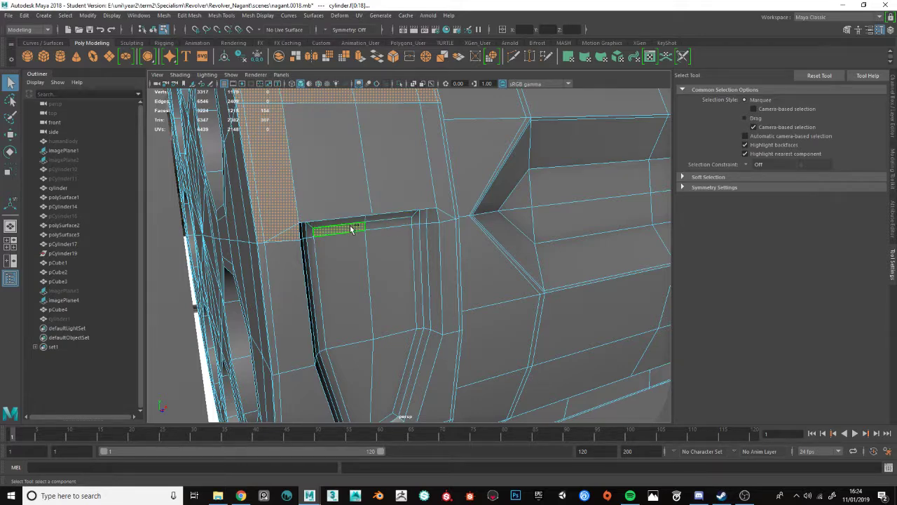
ctrl+click(296, 215)
ctrl+click(293, 235)
ctrl+click(255, 200)
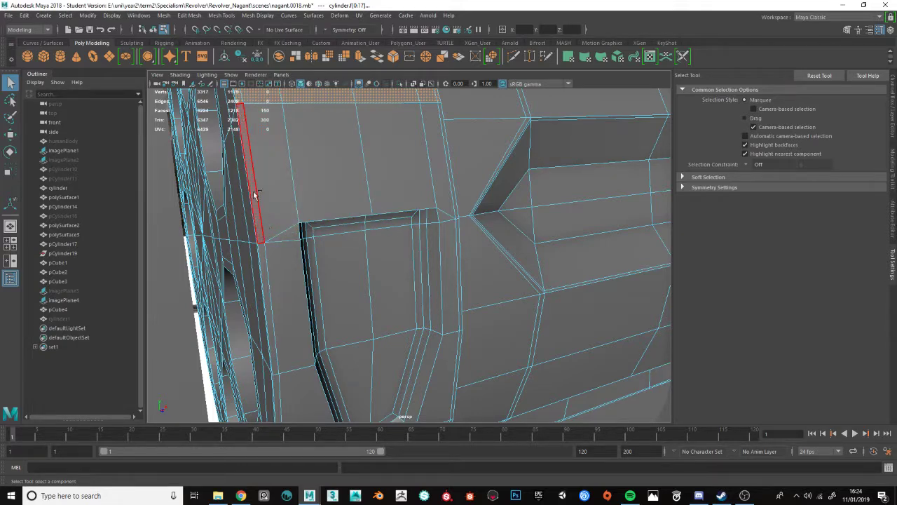
alt+drag(256, 199, 362, 239)
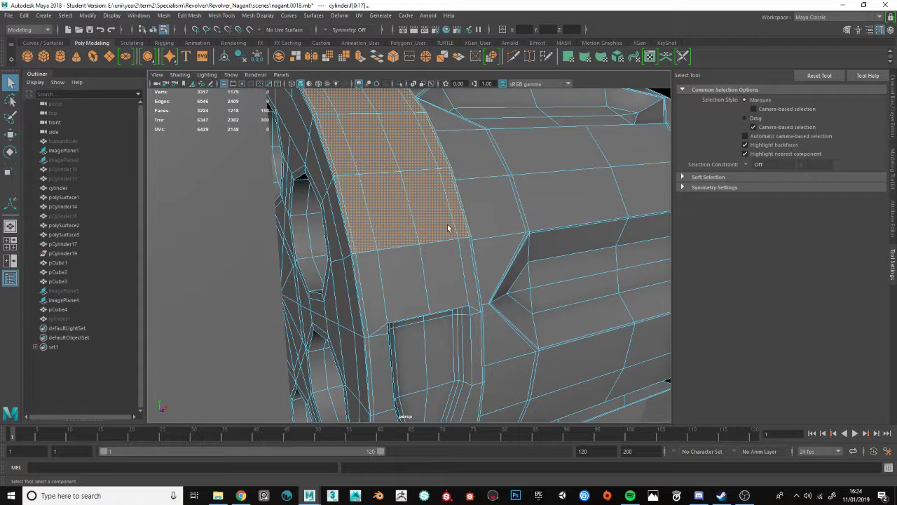
- Delete the selected rear-rim faces, keeping only the rim segment around the notch
alt+drag(449, 228, 474, 163)
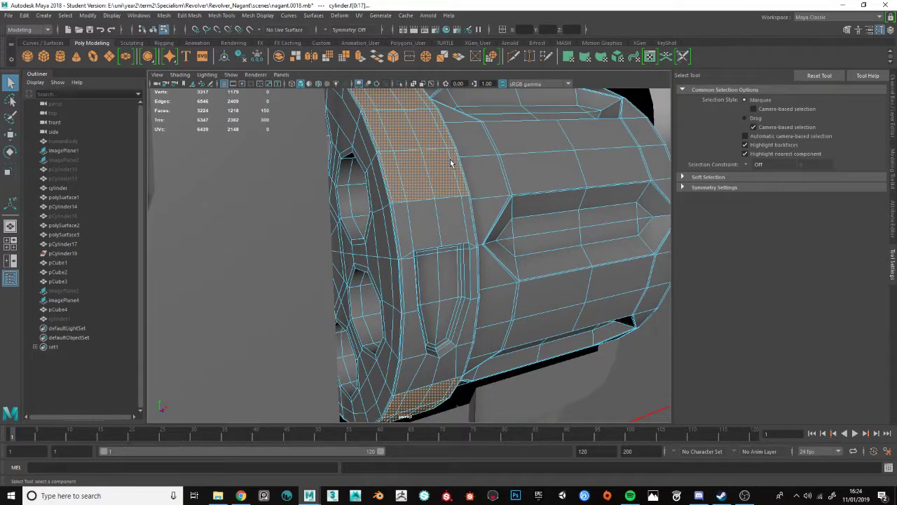
scroll(451, 163, down, 2)
scroll(451, 186, up, 4)
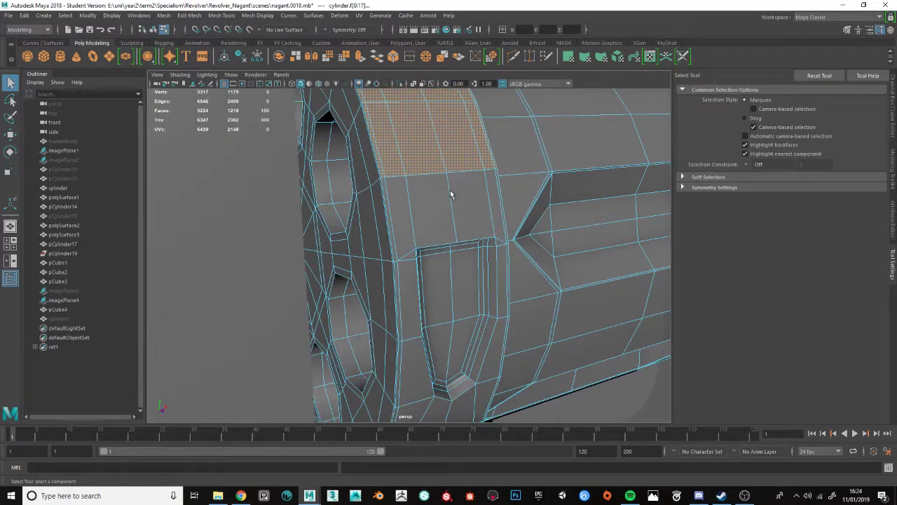
scroll(450, 194, down, 2)
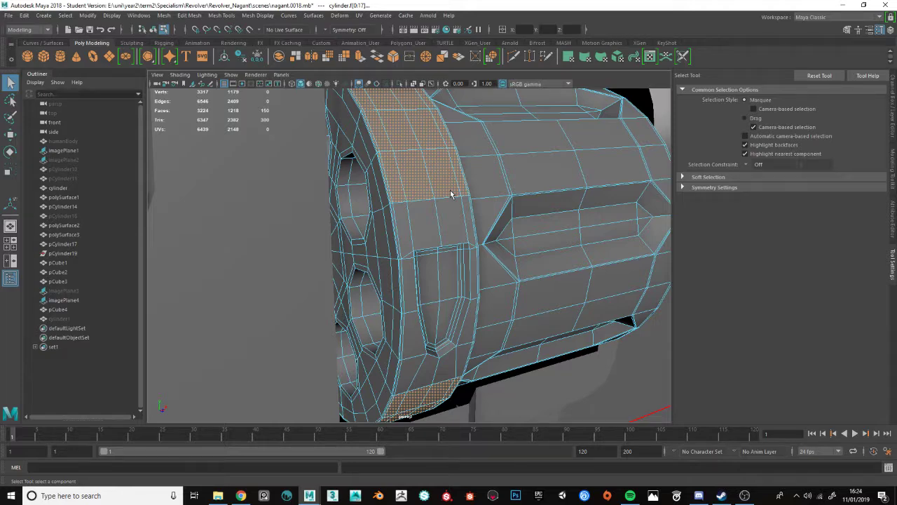
key(Delete)
- Select the remaining rim faces above the notch and those across its upper half
alt+drag(451, 195, 378, 207)
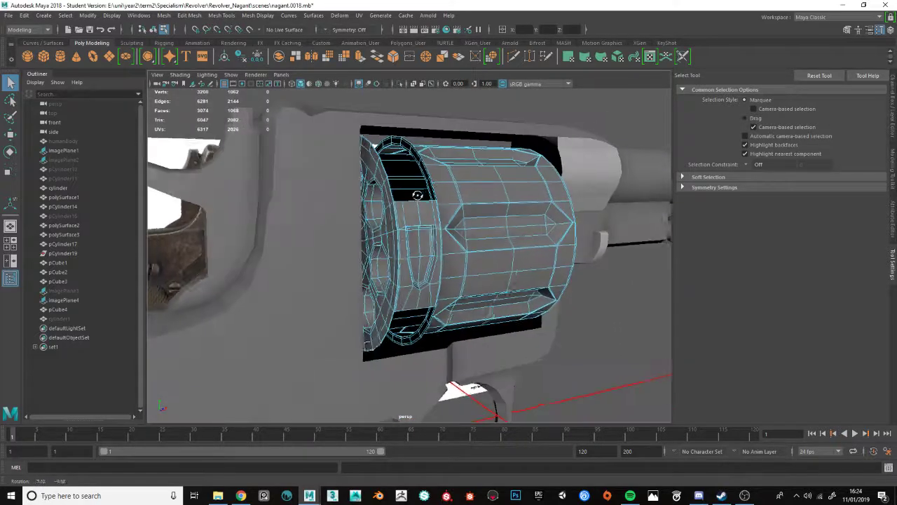
scroll(405, 211, up, 3)
key(F11)
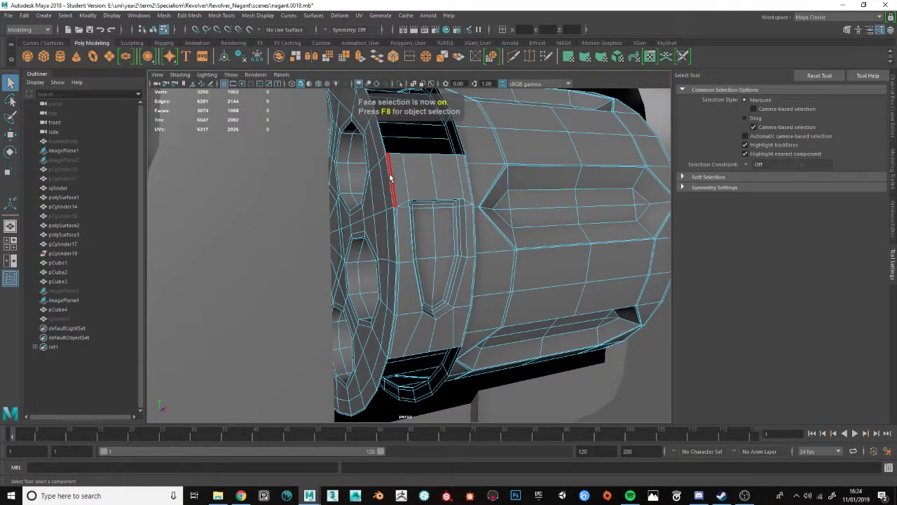
double_click(464, 188)
shift+click(405, 232)
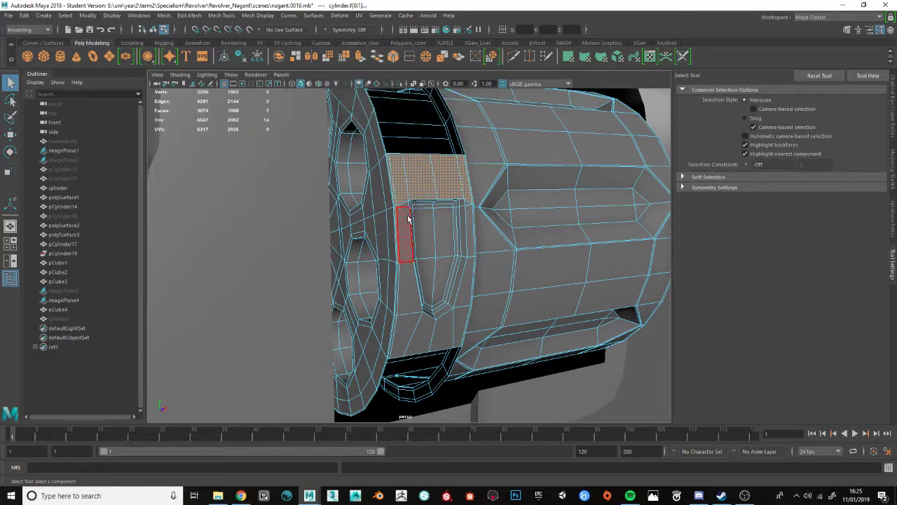
shift+double_click(472, 226)
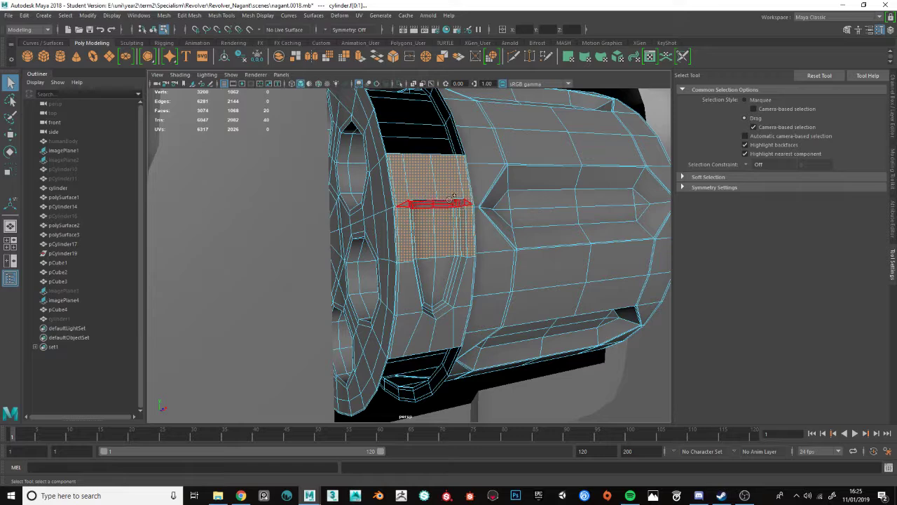
shift+double_click(418, 200)
mouse_move(404, 187)
alt+mouse_down()
mouse_move(387, 152)
mouse_move(411, 194)
mouse_move(408, 184)
alt+mouse_up()
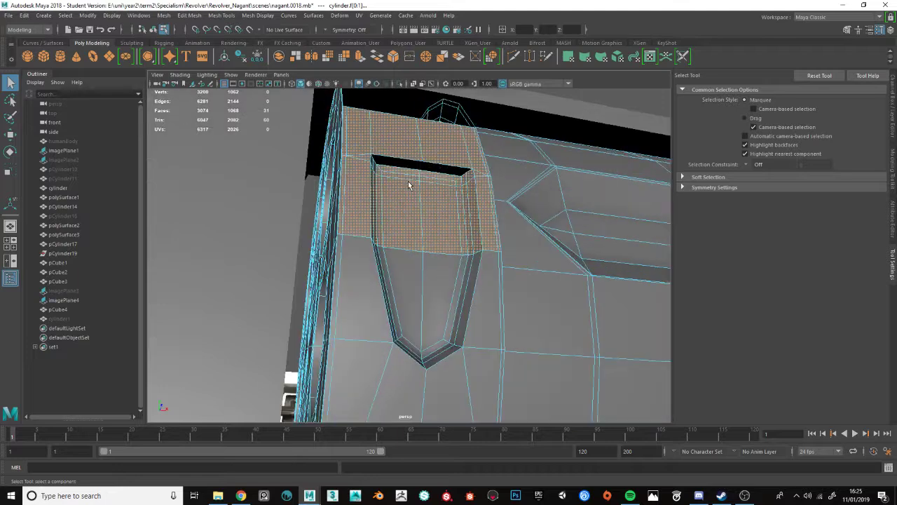
- Add the notch's upper wall, lower half and the rim faces around its tip to the selection
shift+click(375, 163)
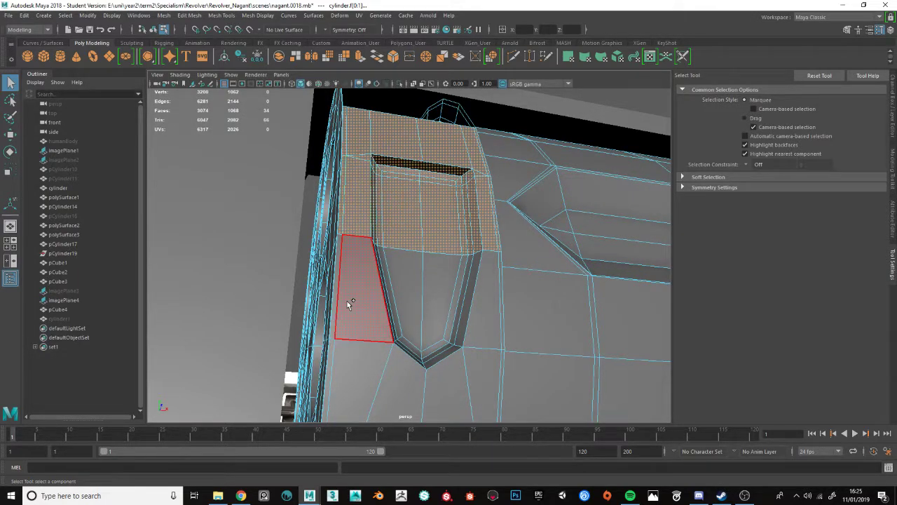
mouse_move(337, 283)
shift+mouse_down()
mouse_move(479, 298)
mouse_move(489, 324)
shift+mouse_up()
shift+click(489, 324)
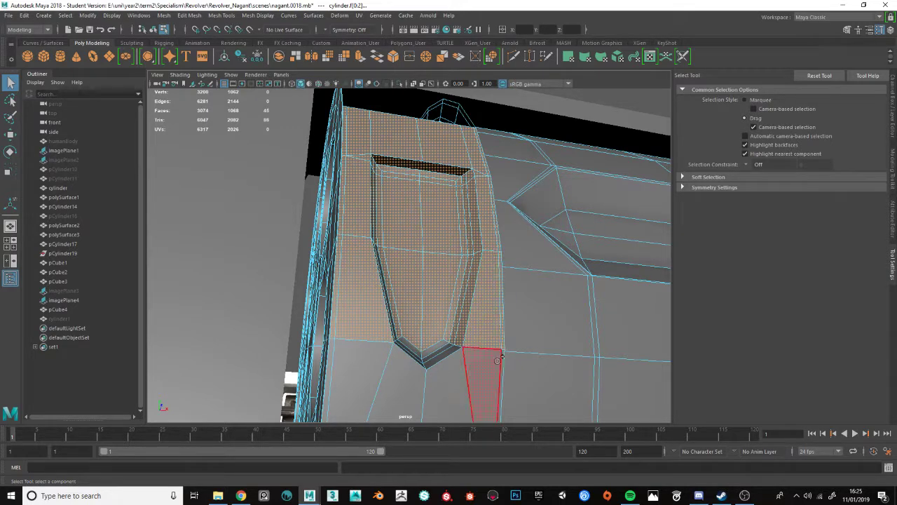
mouse_move(497, 368)
shift+mouse_down()
mouse_move(379, 365)
mouse_move(332, 343)
shift+mouse_up()
alt+drag(382, 309, 273, 315)
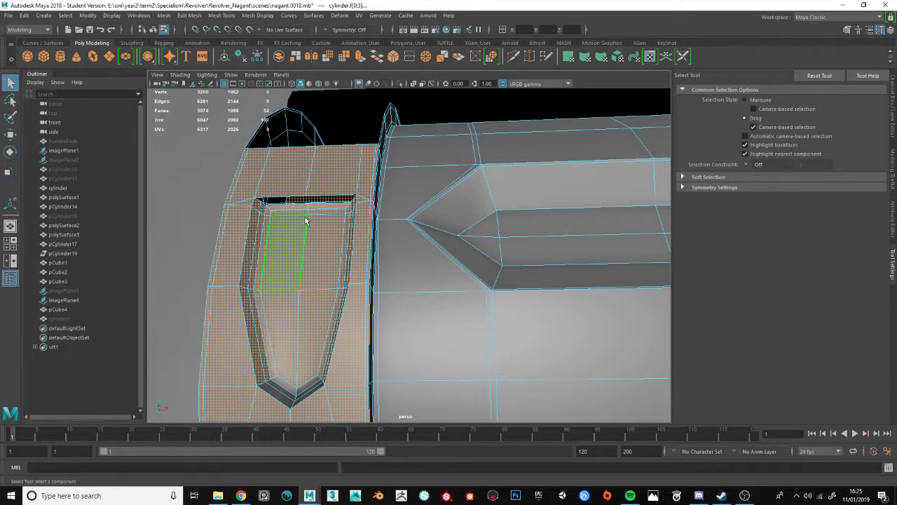
- Undo the notch segment selection, the rim face deletion and the last face deselections
alt+drag(305, 221, 404, 364)
alt+middle_drag(426, 347, 436, 269)
mouse_move(436, 267)
alt+mouse_down()
mouse_move(436, 137)
mouse_move(427, 260)
alt+mouse_up()
scroll(419, 326, up, 3)
scroll(430, 206, up, 2)
key(ctrl+z)
key(ctrl+z)
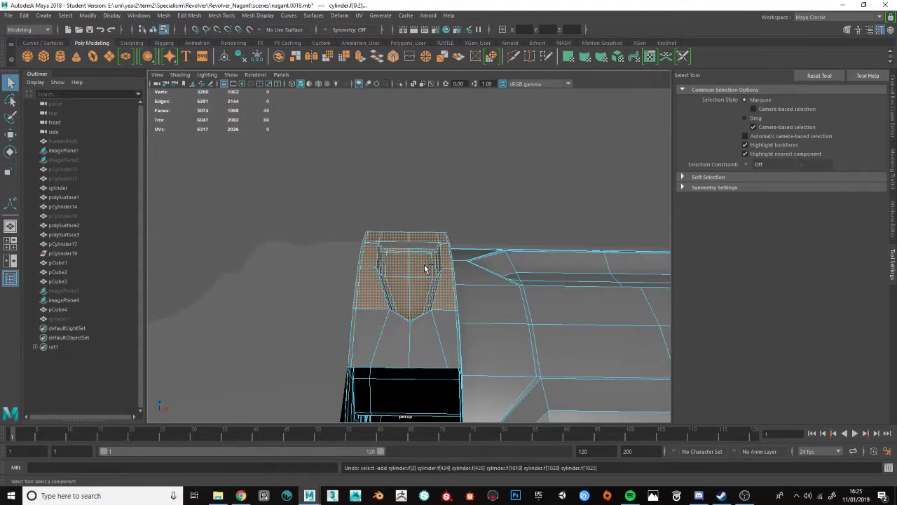
key(ctrl+z)
key(ctrl+z)
key(ctrl+z)
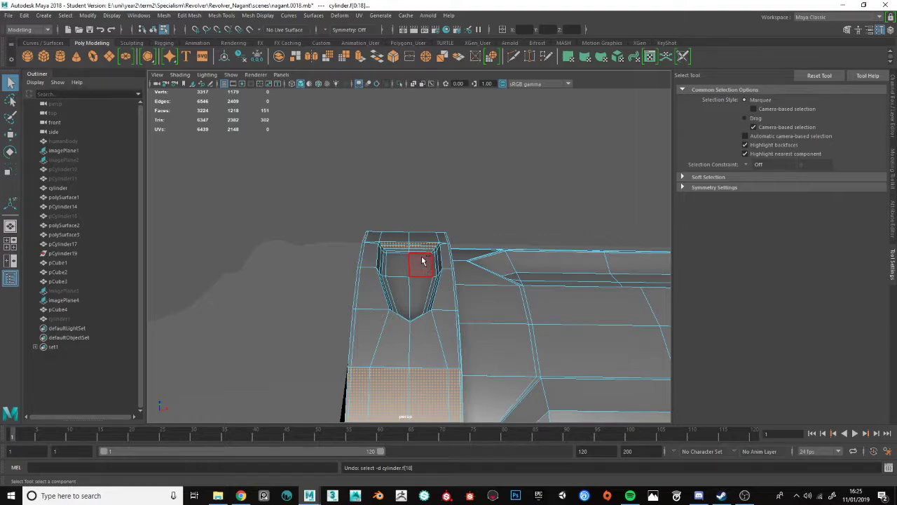
- Deselect the face on the notch's upper inner wall again and delete the selected rear-rim faces
scroll(421, 258, up, 3)
ctrl+click(414, 242)
mouse_move(414, 243)
alt+mouse_down()
mouse_move(404, 282)
mouse_move(476, 304)
mouse_move(499, 292)
mouse_move(411, 237)
alt+mouse_up()
mouse_move(463, 275)
alt+mouse_down()
mouse_move(378, 288)
mouse_move(344, 276)
mouse_move(365, 219)
mouse_move(452, 227)
mouse_move(395, 295)
mouse_move(423, 250)
alt+mouse_up()
key(Delete)
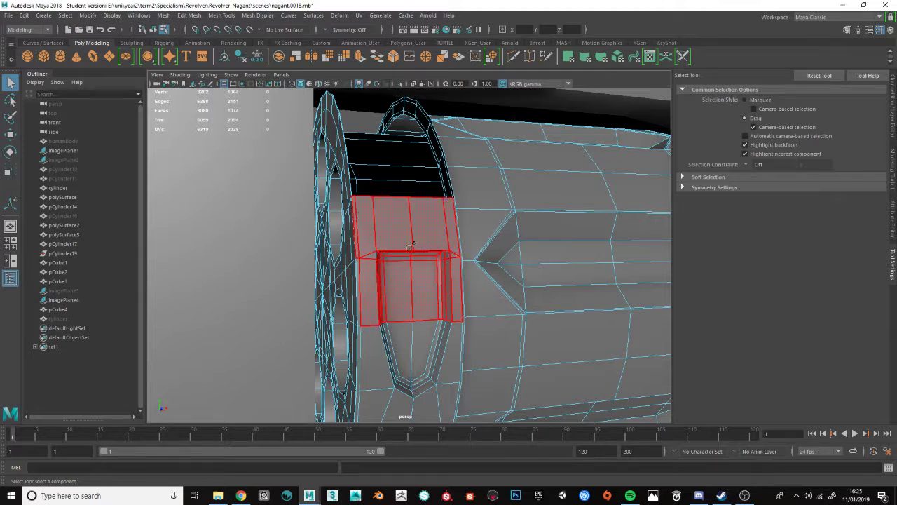
- Select the faces of the remaining notch segment, including the thin strips along both rim edges
mouse_move(366, 264)
mouse_down()
mouse_move(414, 379)
mouse_move(435, 336)
mouse_move(424, 385)
mouse_move(431, 371)
mouse_up()
alt+middle_drag(427, 363, 447, 272)
scroll(362, 338, up, 3)
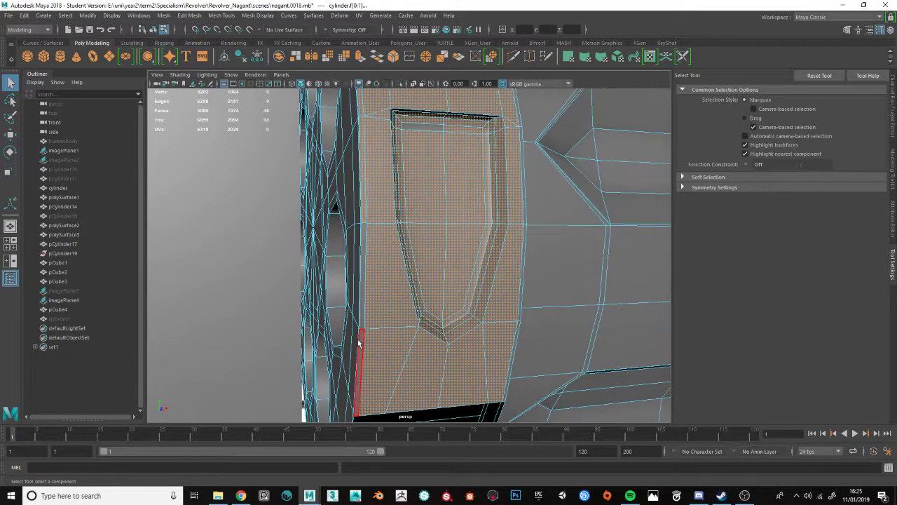
shift+click(366, 321)
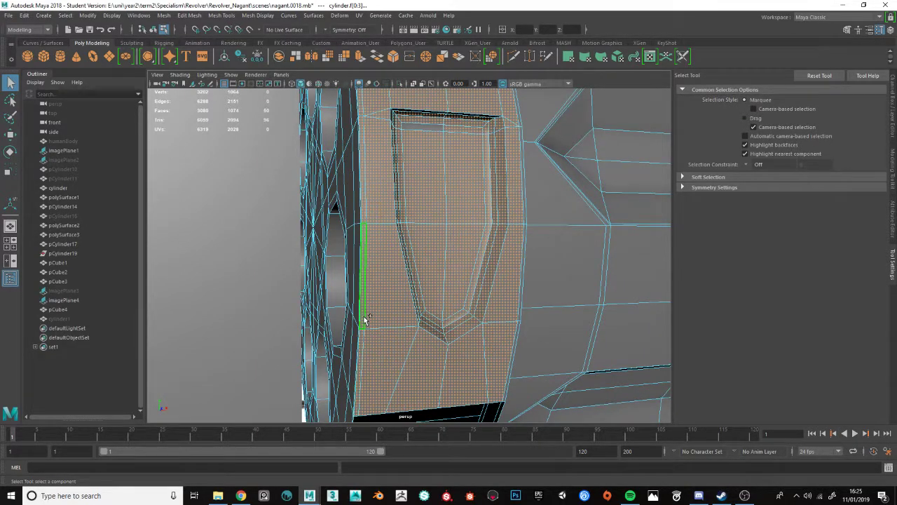
shift+click(521, 286)
shift+click(515, 354)
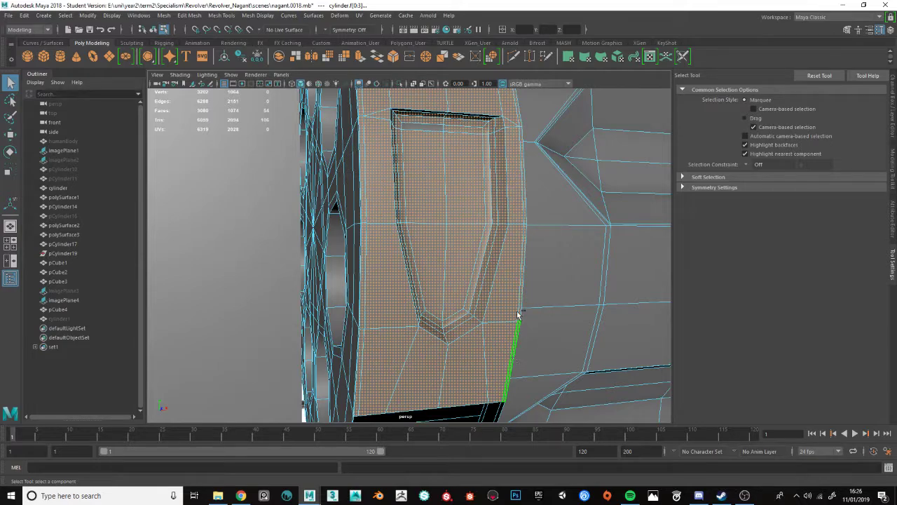
- Add the missed faces along the notch's upper inner wall and corner to the selection
scroll(494, 286, down, 2)
alt+drag(490, 283, 413, 222)
scroll(379, 200, up, 3)
alt+drag(361, 184, 393, 230)
scroll(394, 211, up, 2)
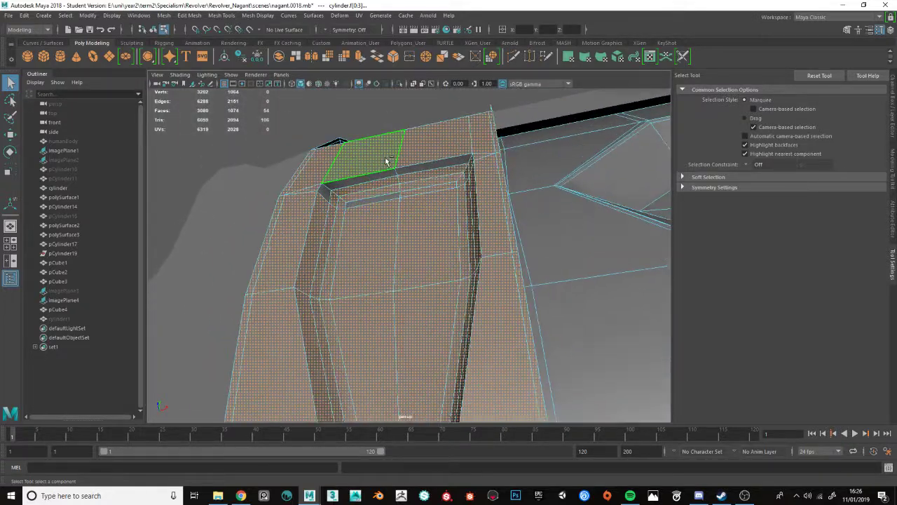
shift+click(379, 174)
shift+click(405, 170)
shift+click(387, 193)
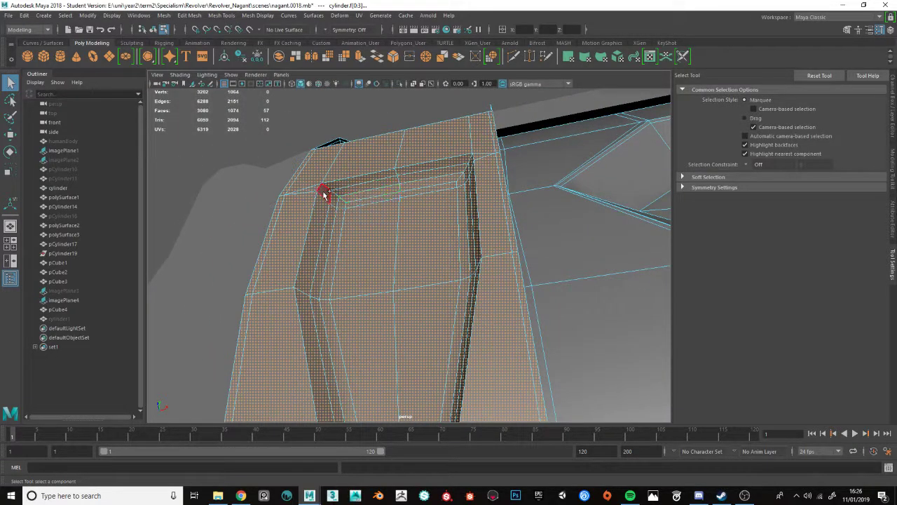
- Extract the selected notch segment faces from the cylinder as a separate mesh
alt+drag(409, 208, 411, 273)
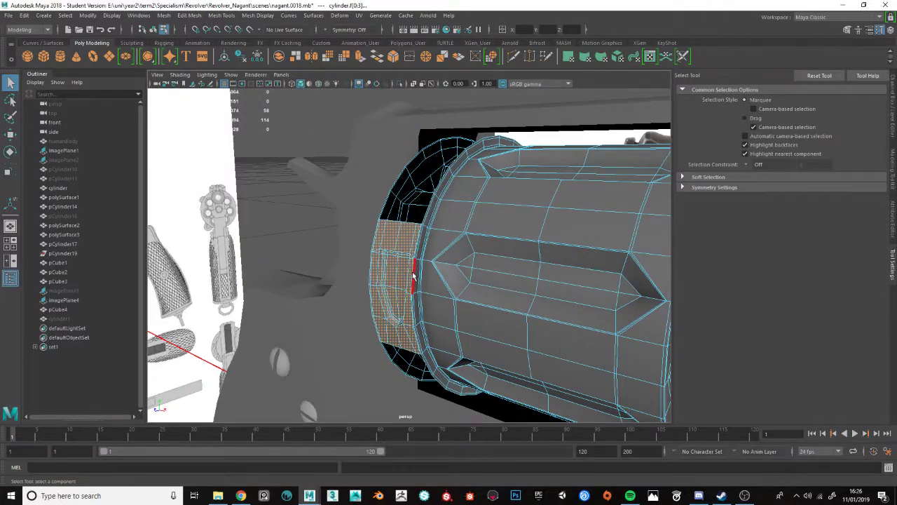
shift+right_click(404, 255)
shift+right_drag(403, 255, 390, 405)
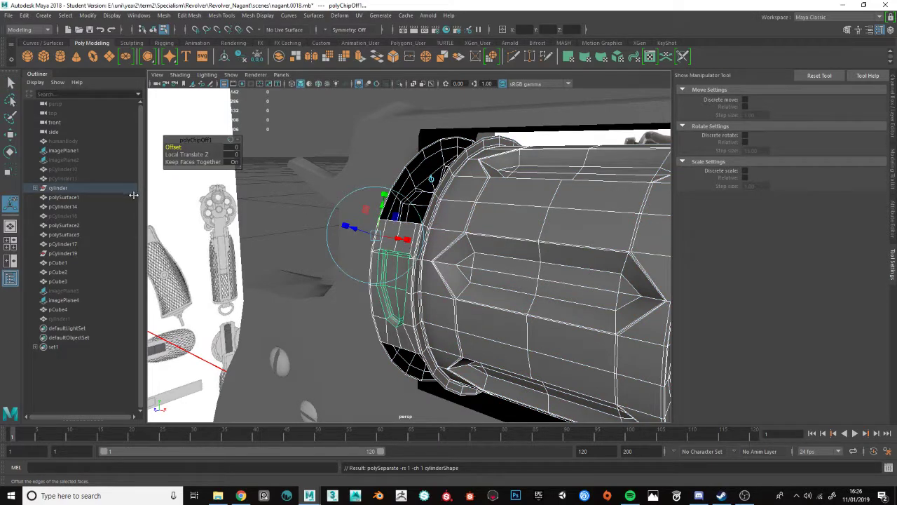
- Delete the construction history of the separated cylinder pieces and return to object selection
click(243, 56)
alt+drag(401, 212, 447, 223)
scroll(396, 244, up, 3)
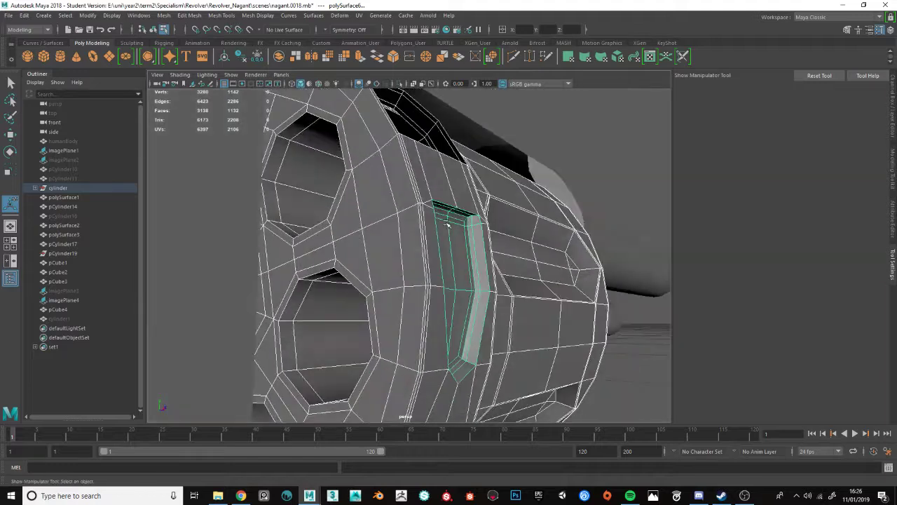
key(q)
key(F8)
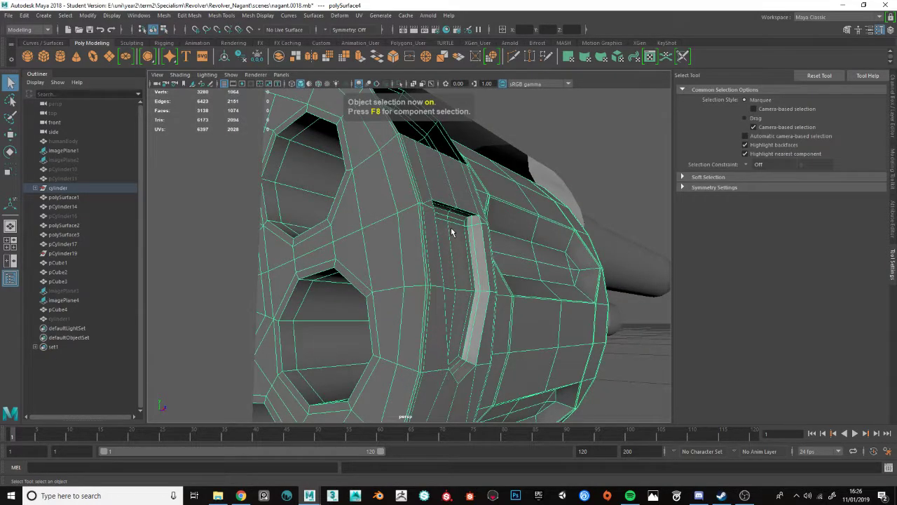
- Examine which separated pieces make up the rear band segment, its recessed slot and the rest of the cylinder
click(437, 189)
alt+drag(488, 261, 423, 278)
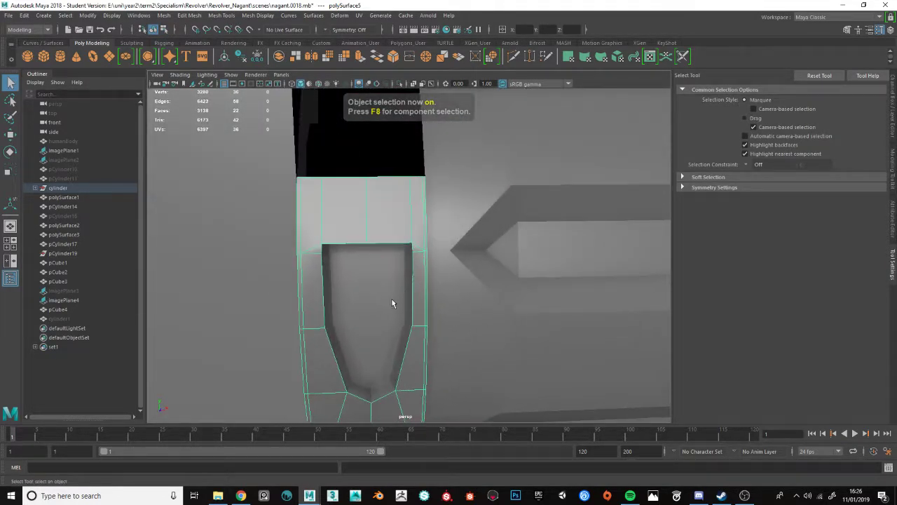
click(391, 299)
click(317, 299)
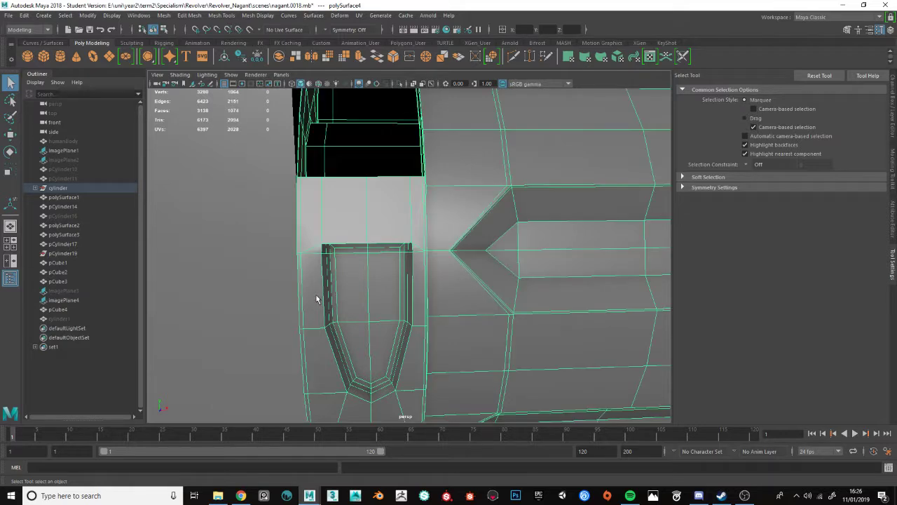
click(370, 241)
shift+click(380, 279)
- Combine the band segment polySurface5 and the slot recess polySurface6 into one mesh and delete its history
click(35, 187)
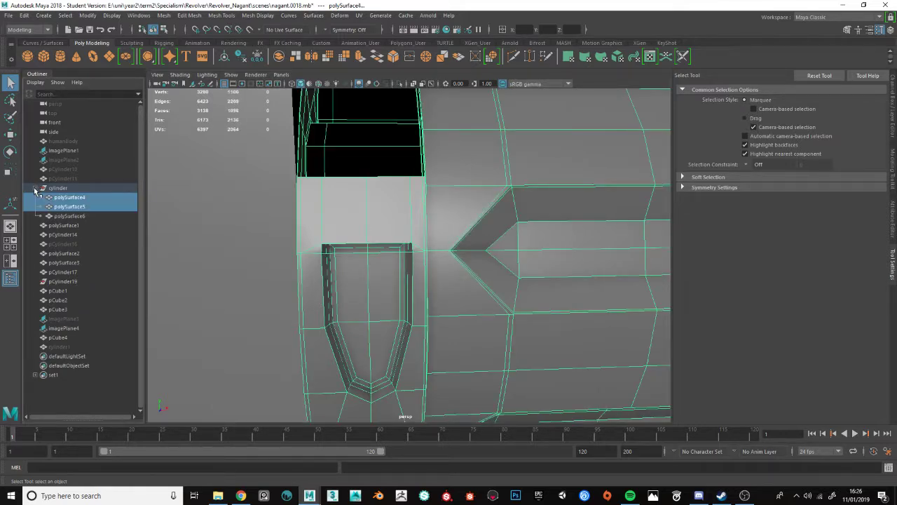
click(63, 217)
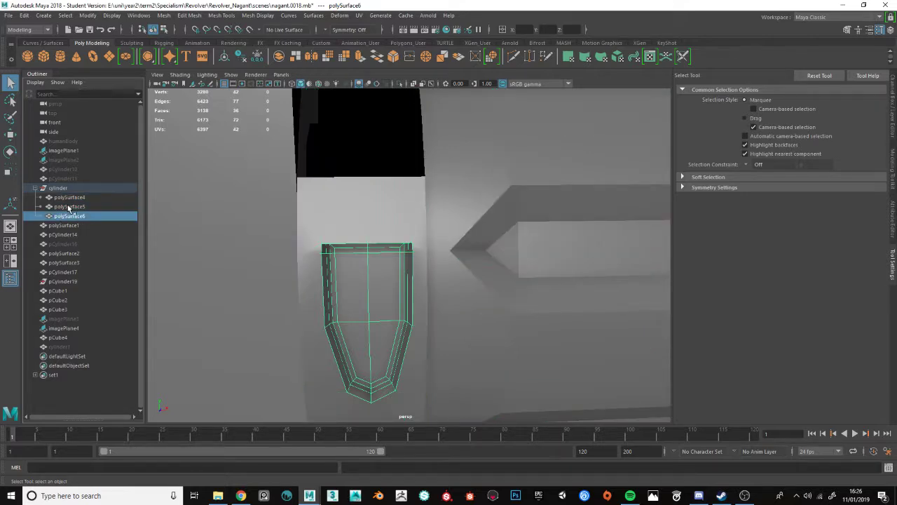
ctrl+click(69, 207)
scroll(420, 203, down, 6)
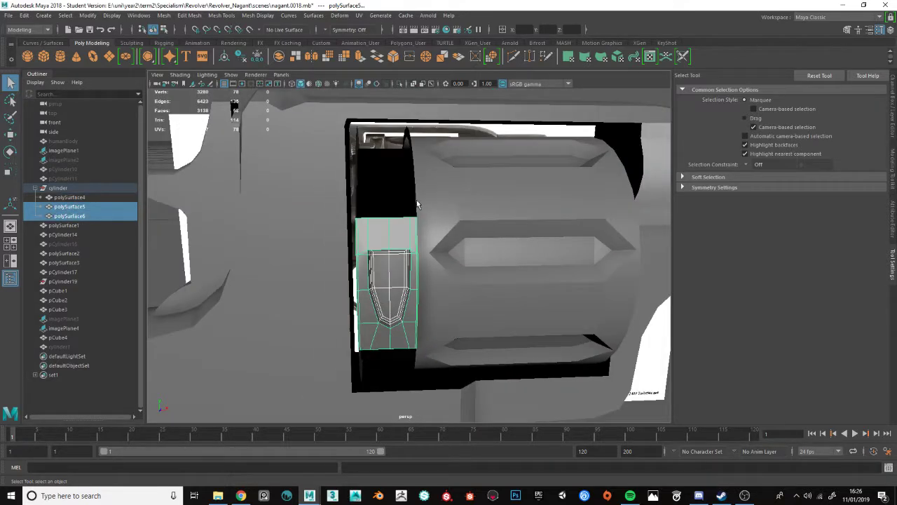
mouse_move(439, 235)
alt+mouse_down()
mouse_move(352, 254)
mouse_move(274, 240)
mouse_move(438, 227)
alt+mouse_up()
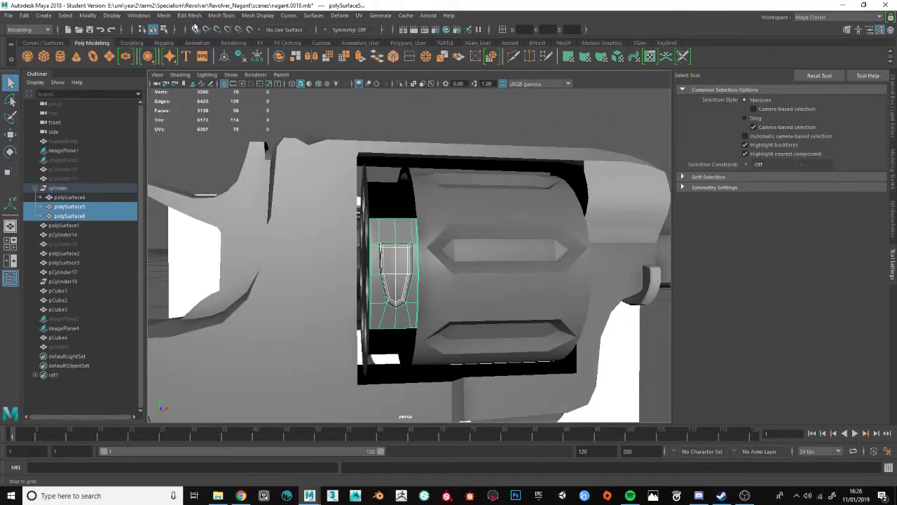
click(163, 15)
click(185, 50)
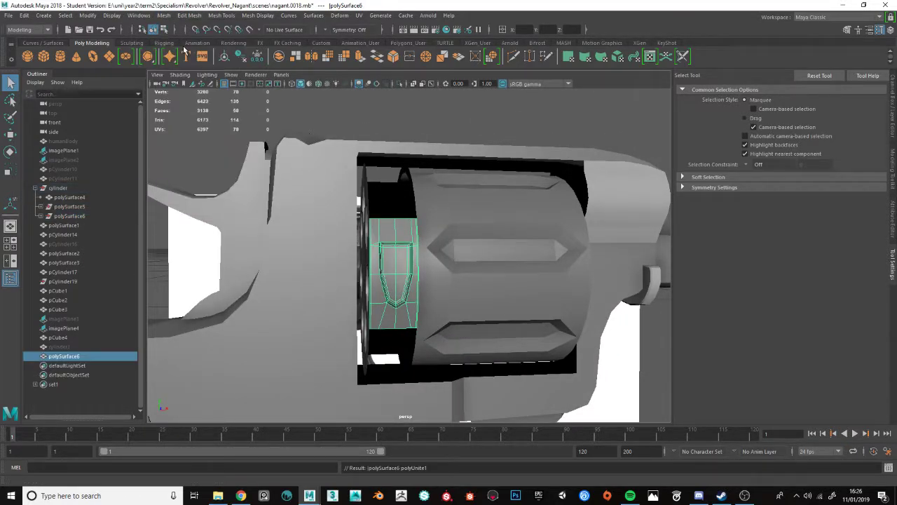
click(241, 57)
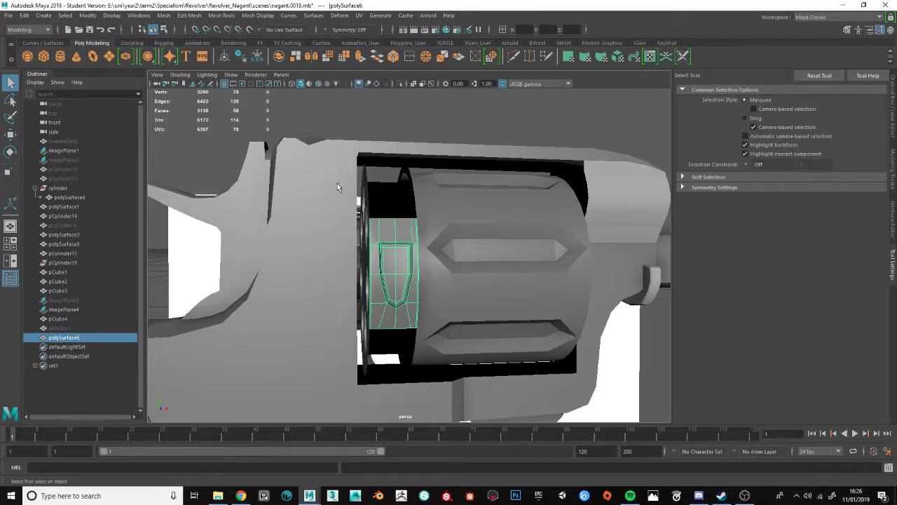
- Move the combined segment's pivot along Z onto the cylinder's central axis, snapped to the grid
scroll(380, 243, up, 4)
scroll(372, 185, down, 4)
alt+drag(459, 260, 348, 276)
key(w)
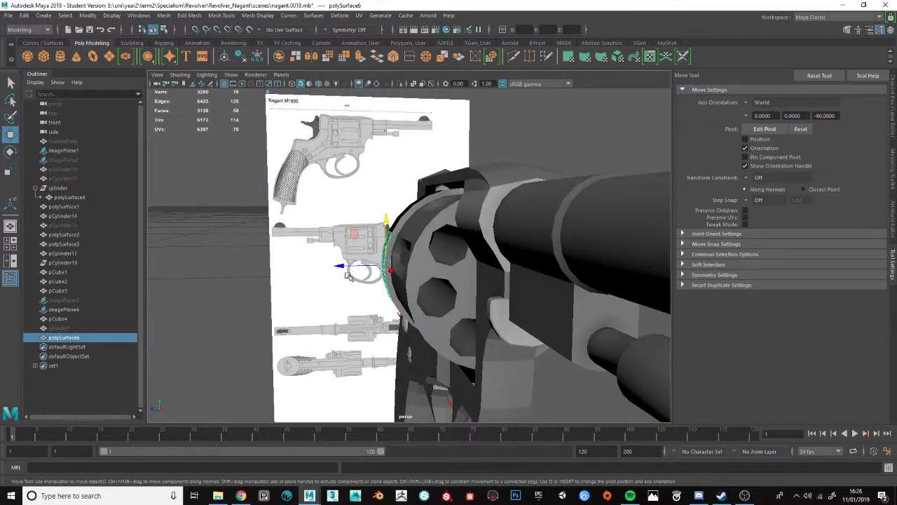
key(d)
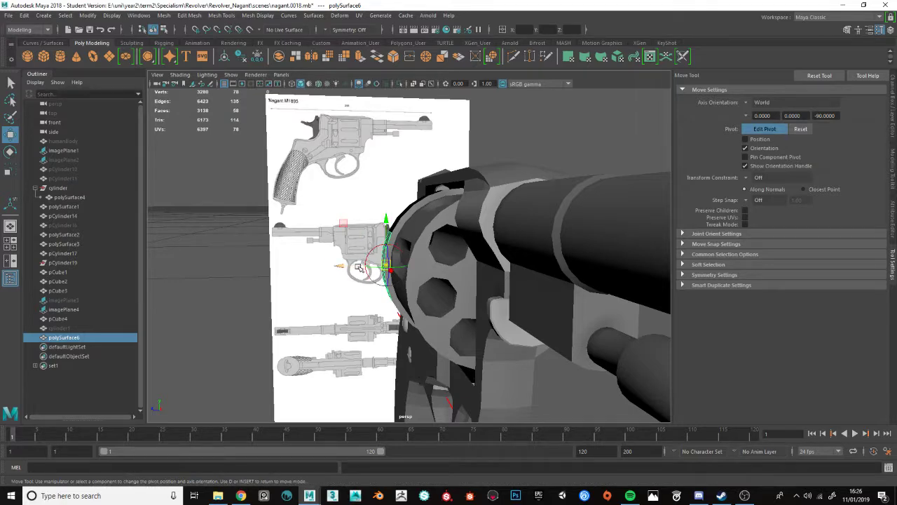
key(x)
drag(358, 267, 449, 271)
alt+drag(396, 279, 516, 292)
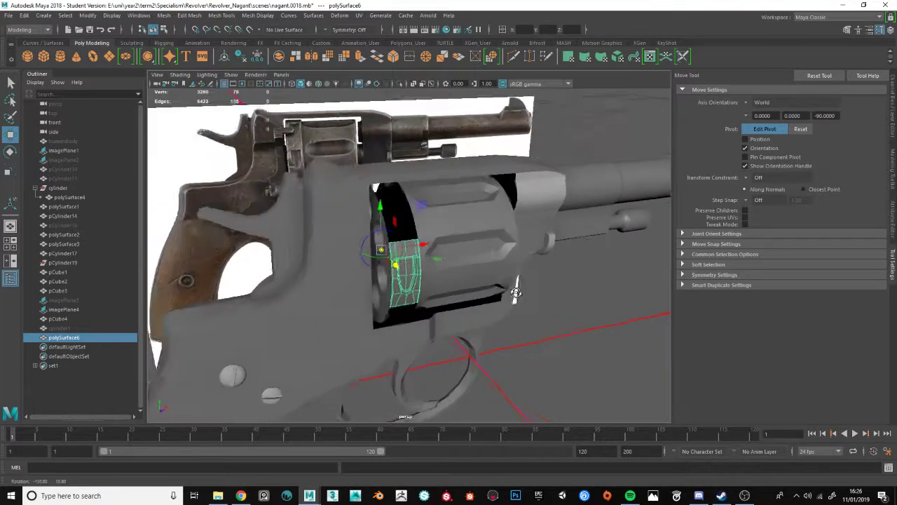
- Try duplicating the segment and rotating the copy around the cylinder axis, and undo both operations
scroll(477, 272, up, 3)
key(e)
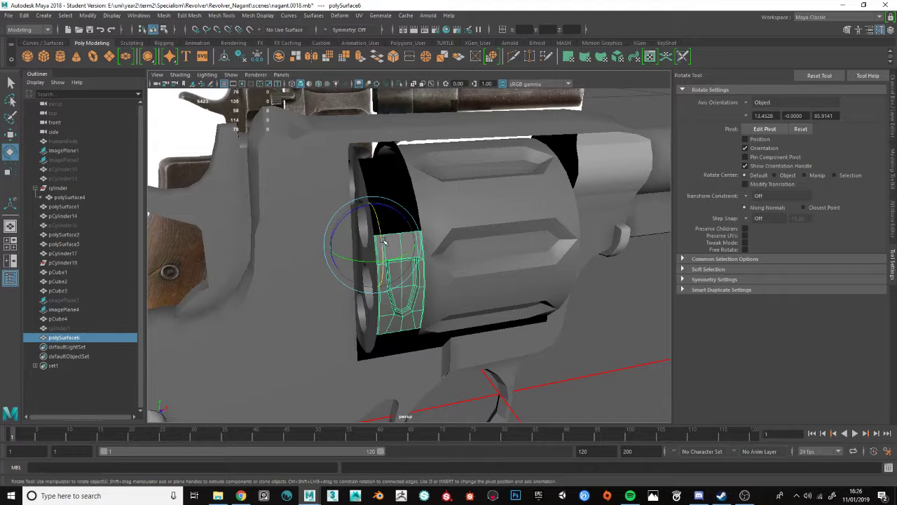
key(ctrl+d)
drag(381, 241, 391, 211)
key(ctrl+z)
key(ctrl+z)
- Open the Duplicate Special options for the combined band segment
alt+drag(455, 216, 302, 228)
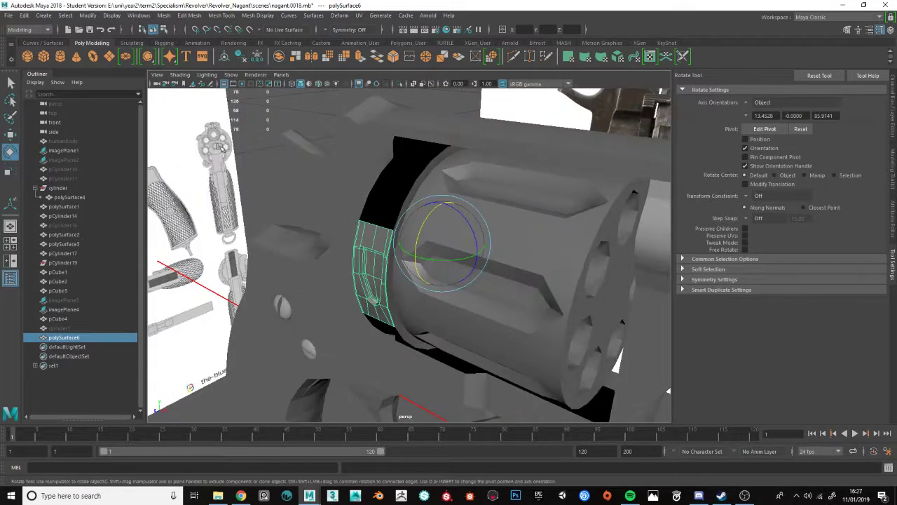
click(24, 15)
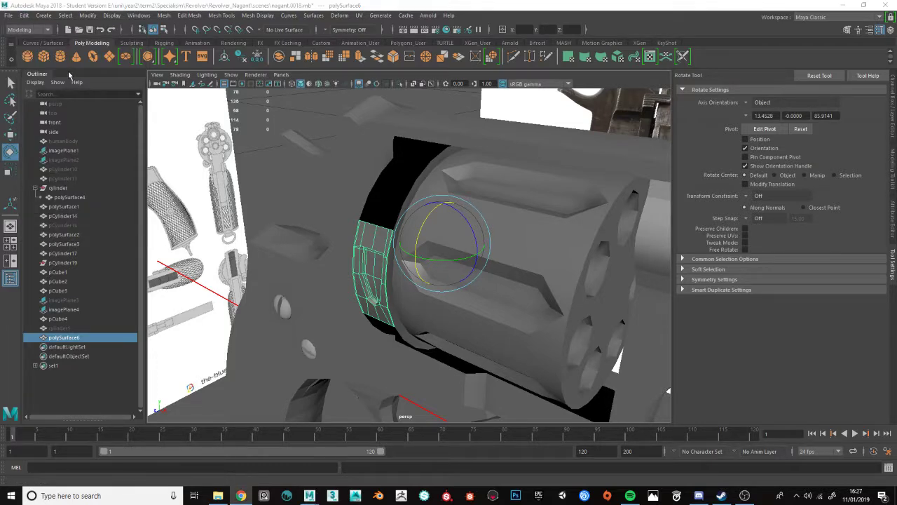
click(24, 16)
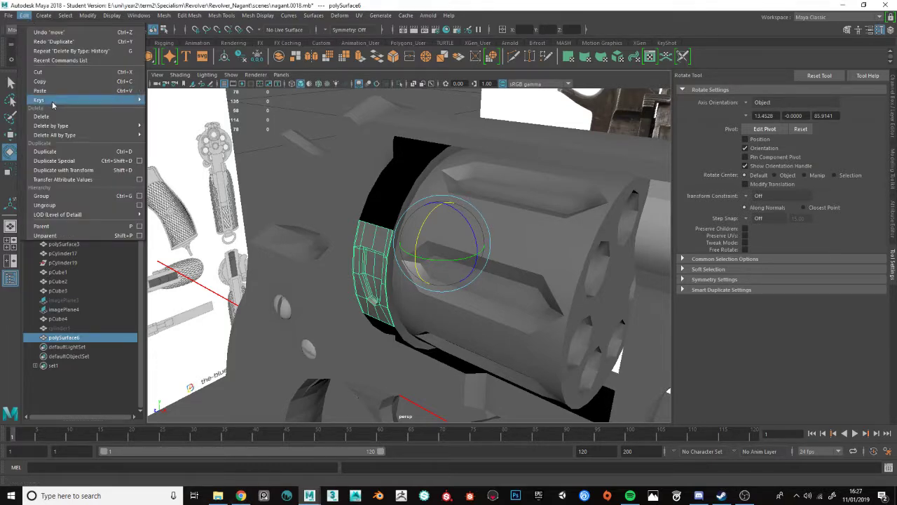
click(138, 161)
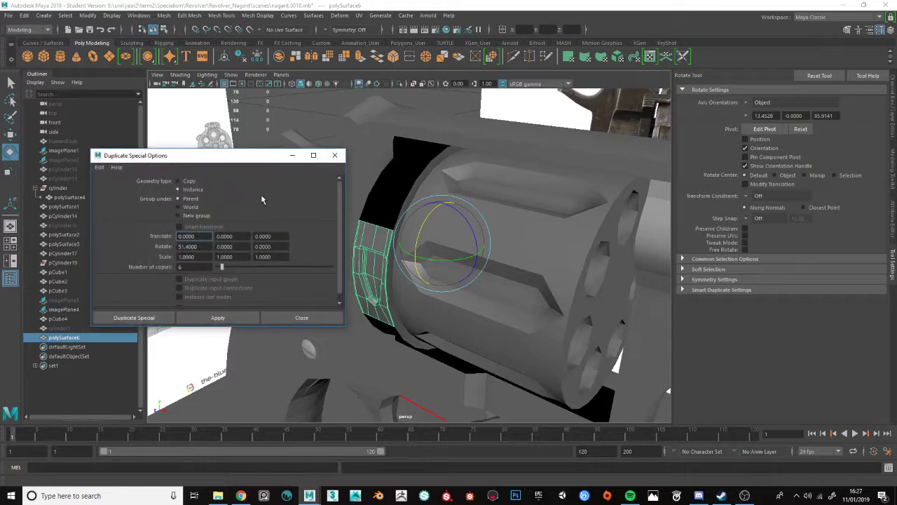
- Try six instanced copies of the segment at an X rotation of 51.4, inspect the seam and undo them
click(196, 320)
scroll(405, 218, up, 5)
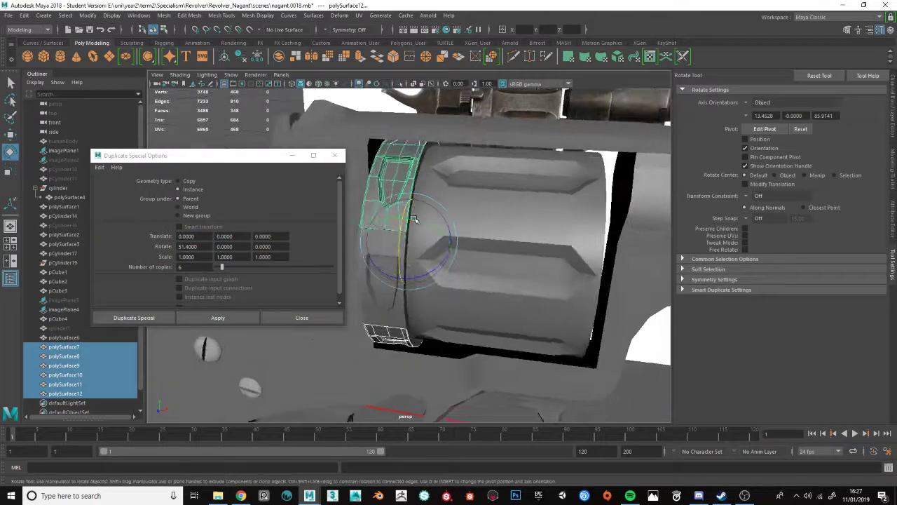
scroll(405, 219, down, 4)
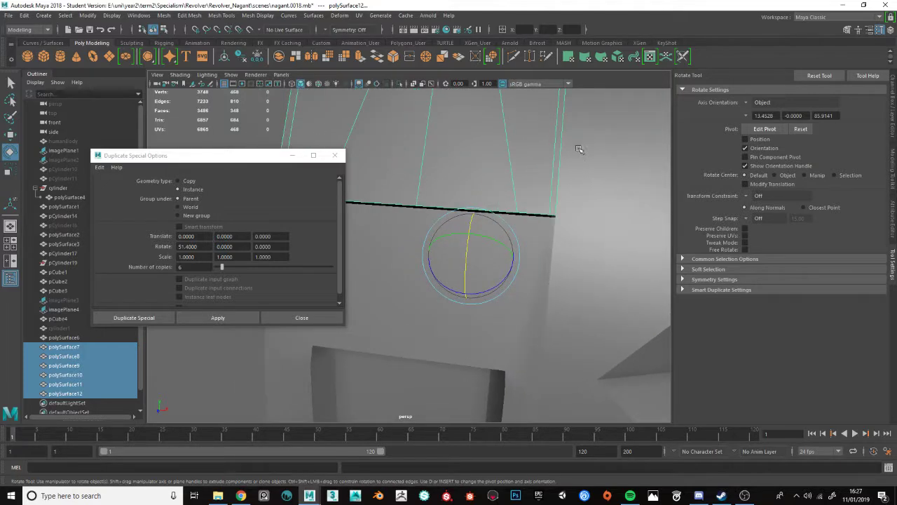
key(ctrl+z)
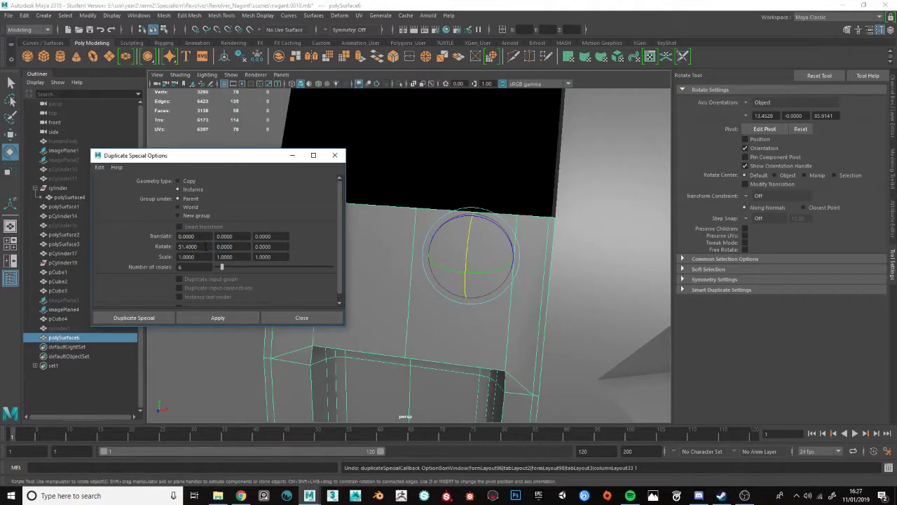
- Try the six instanced copies at X rotations of 51.3 and 51.5, undoing each attempt
click(203, 247)
click(230, 319)
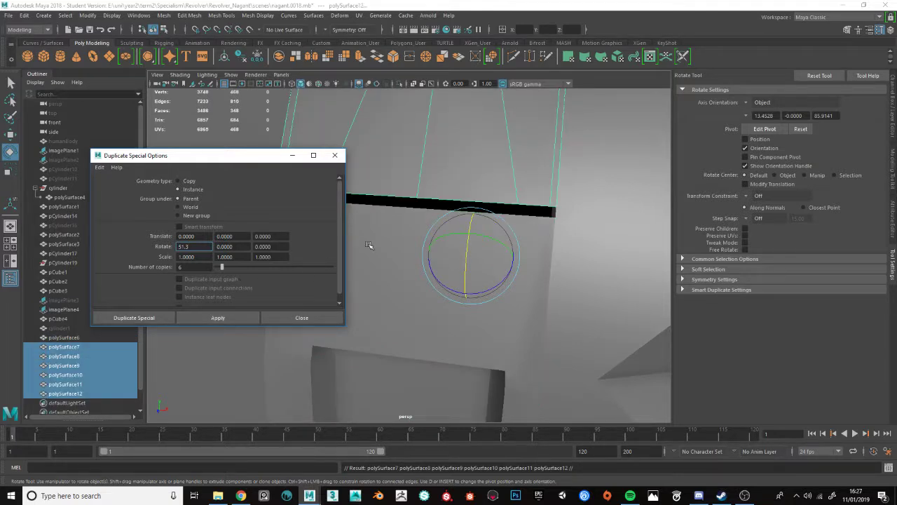
key(ctrl+z)
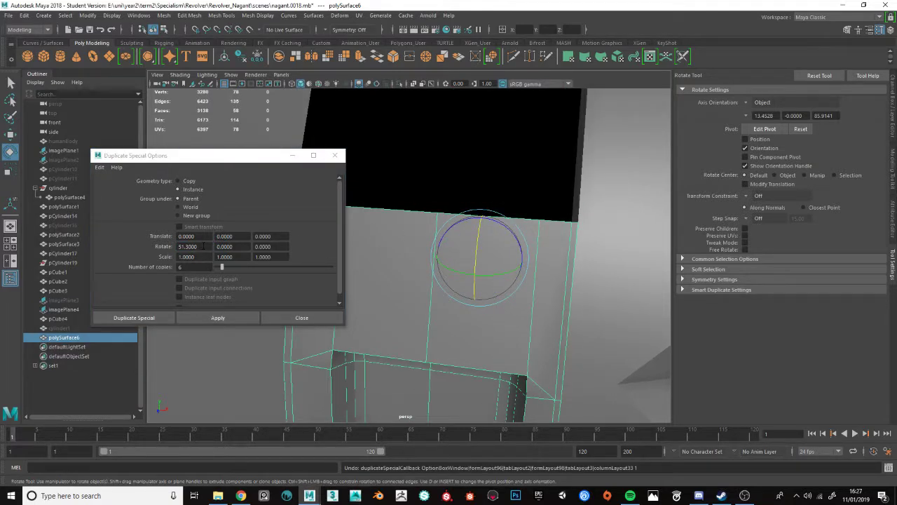
click(203, 246)
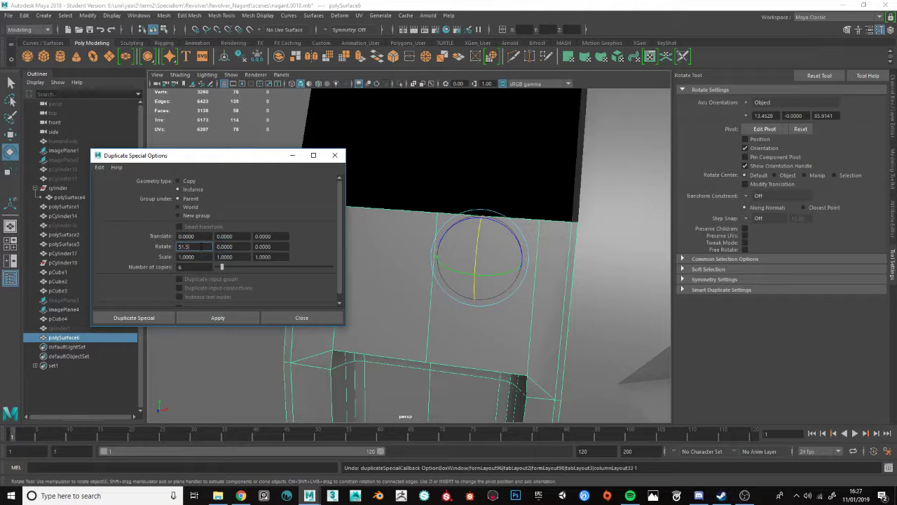
click(231, 317)
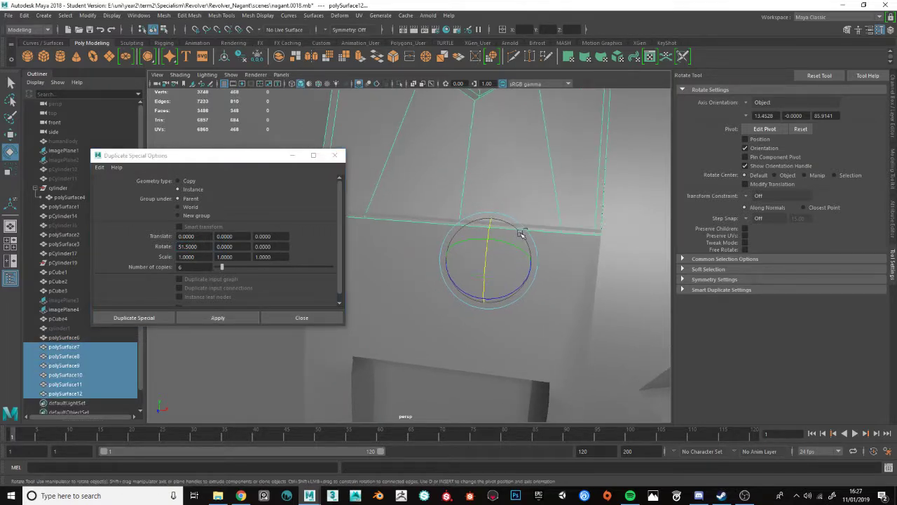
key(ctrl+z)
- Try the six instanced copies at X rotations of 51.45, 51.46 and 51.47, undoing each attempt
click(196, 247)
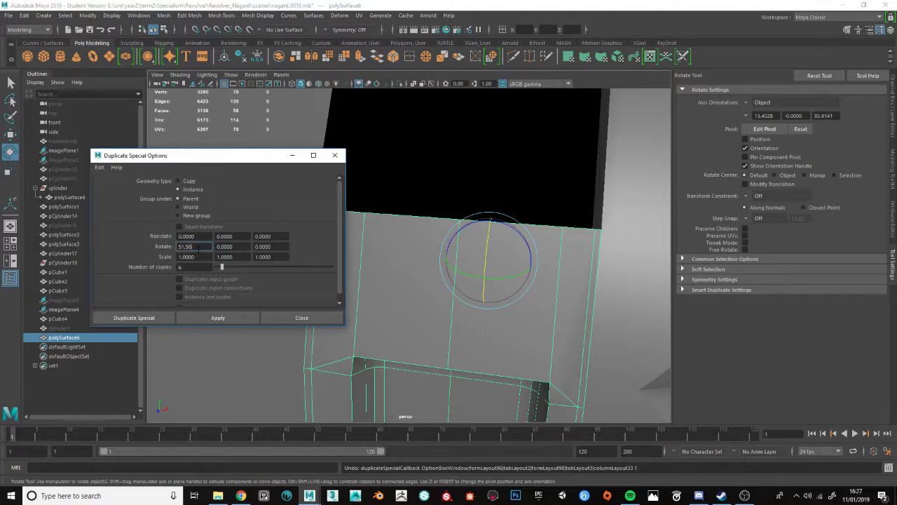
text(51.45)
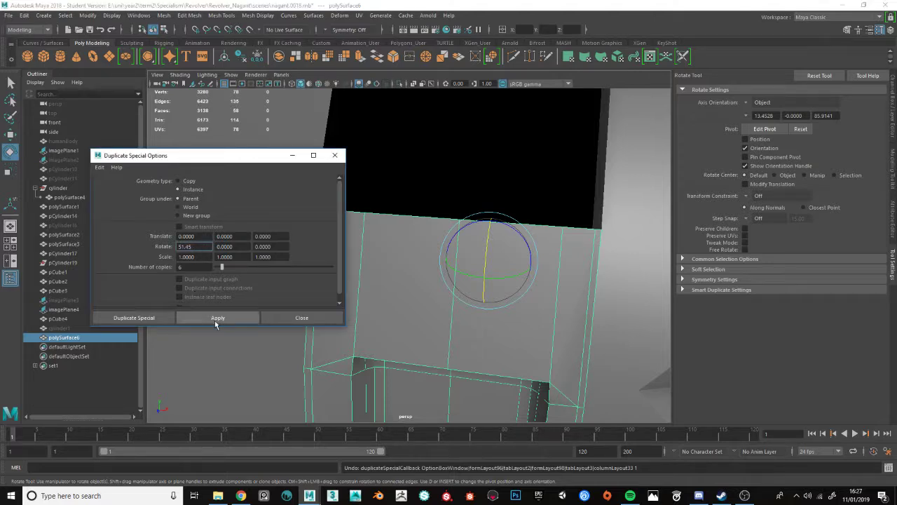
click(215, 319)
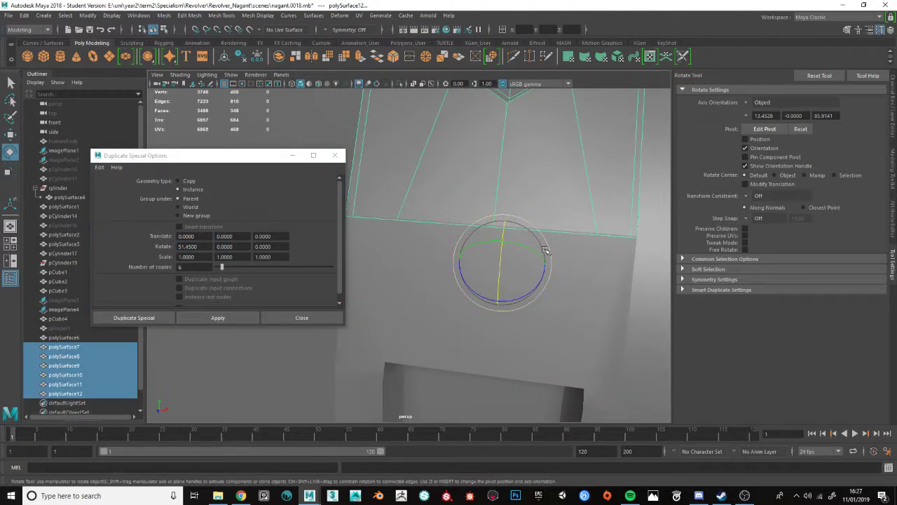
key(ctrl+z)
click(201, 246)
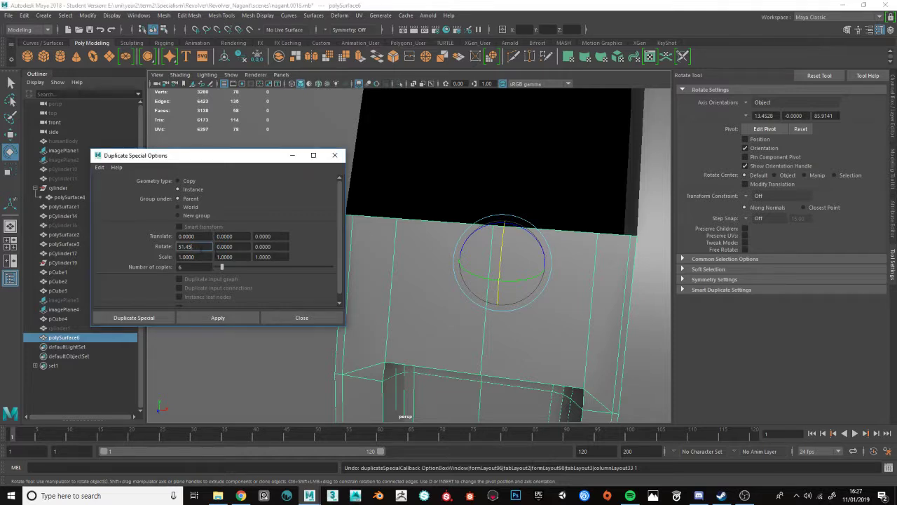
click(236, 316)
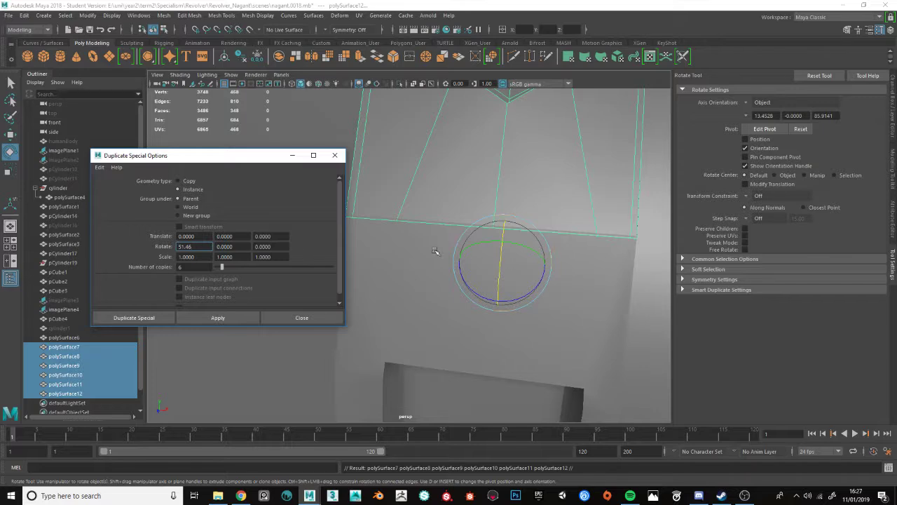
key(ctrl+z)
click(200, 247)
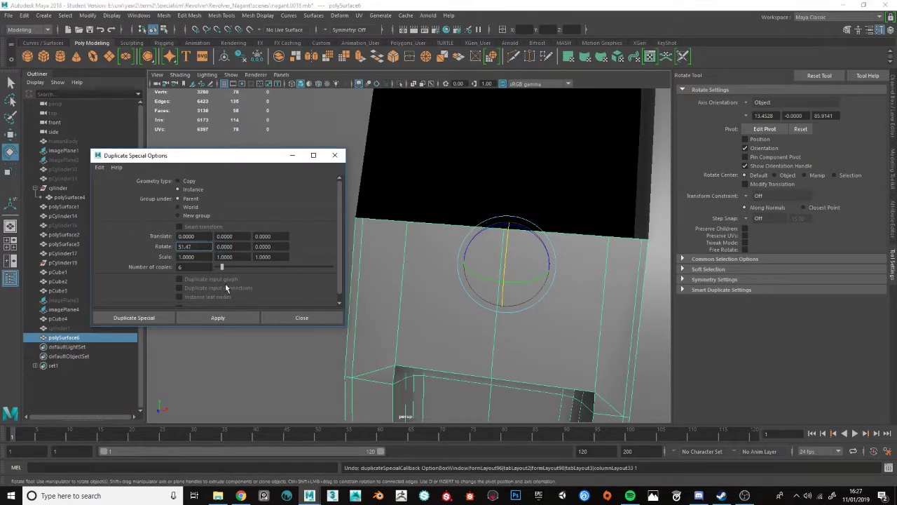
click(218, 317)
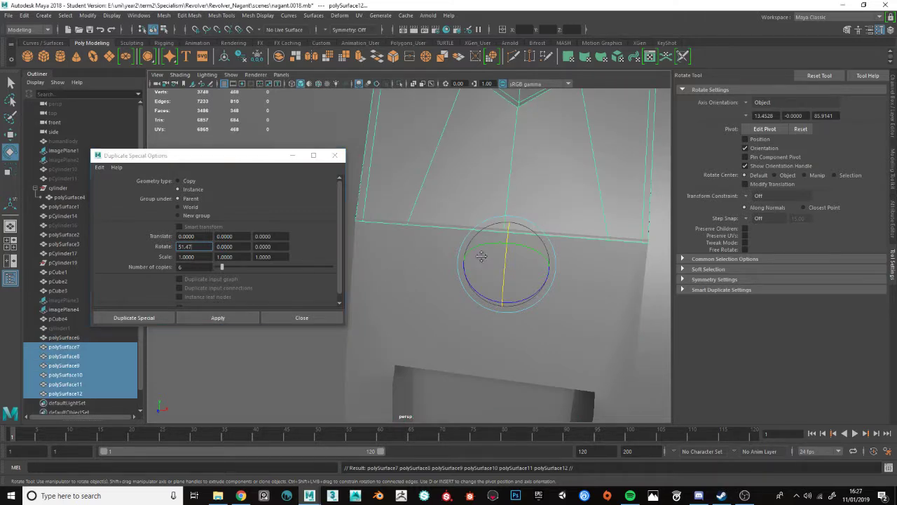
key(ctrl+z)
- Try an X rotation of 51.49, undo it, and create the six instanced copies of the segment at 51.5
click(202, 247)
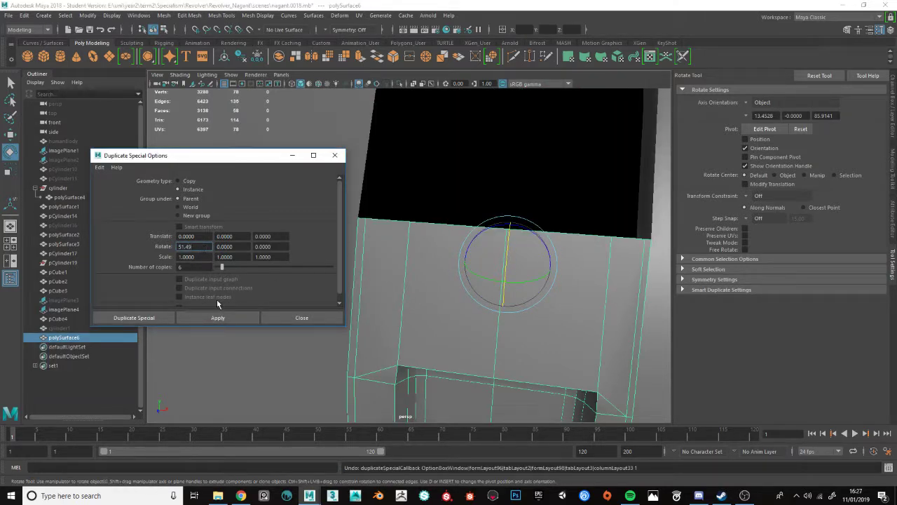
click(221, 317)
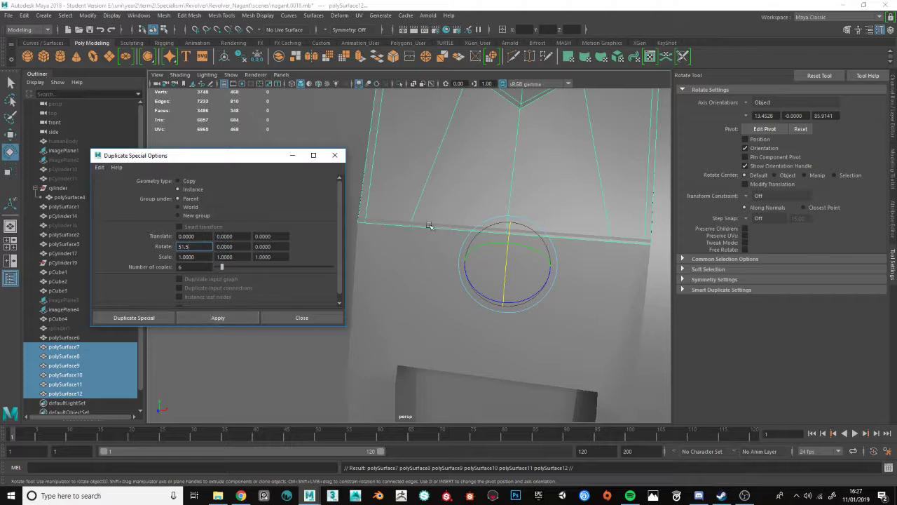
key(ctrl+z)
click(214, 313)
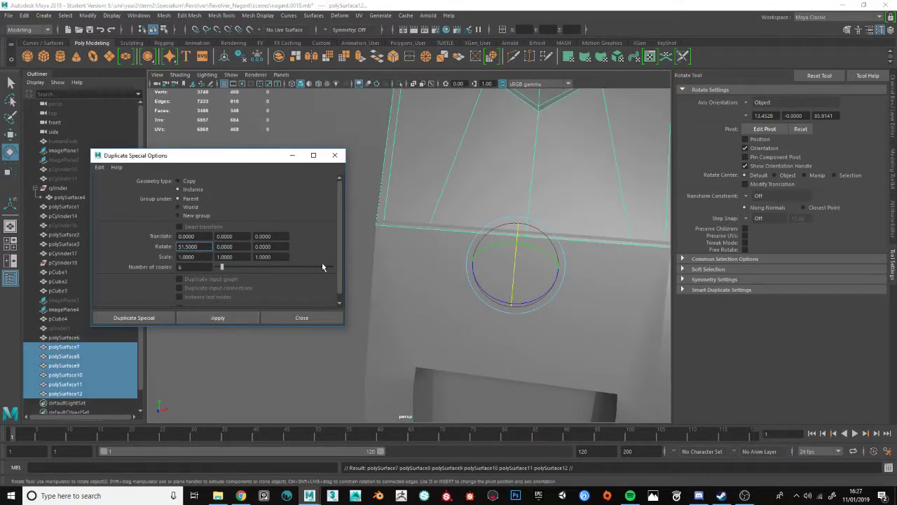
- Undo the copies made at 51.5, then try the six instanced copies at X rotations of 51.39 and 51.4, undoing each attempt
key(ctrl+z)
click(196, 246)
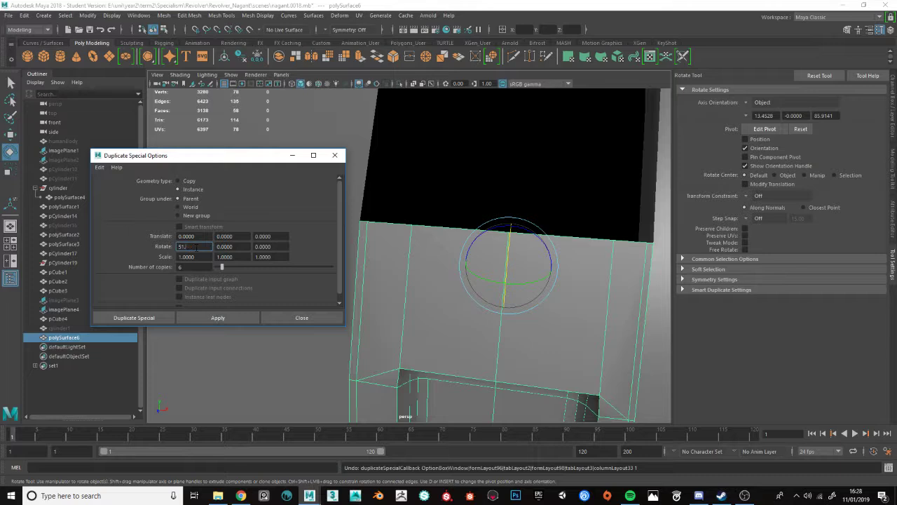
text(51.39)
click(218, 318)
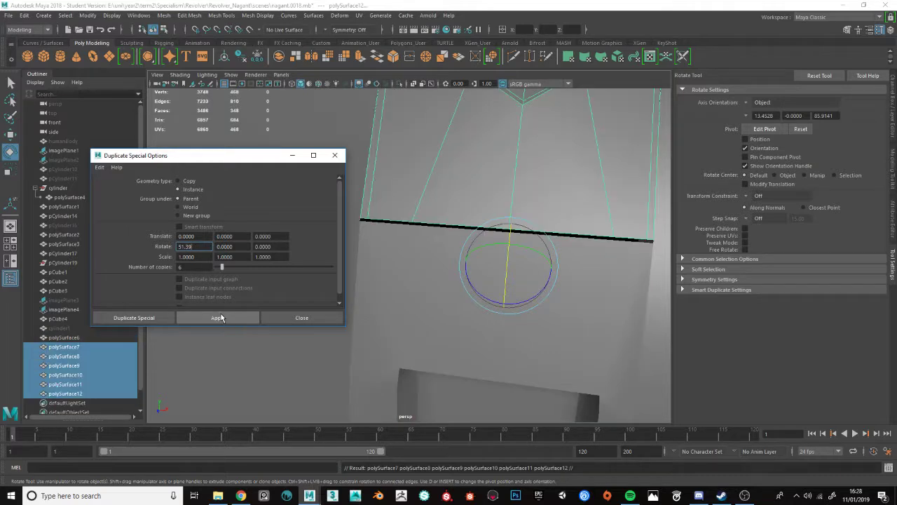
alt+drag(427, 237, 397, 237)
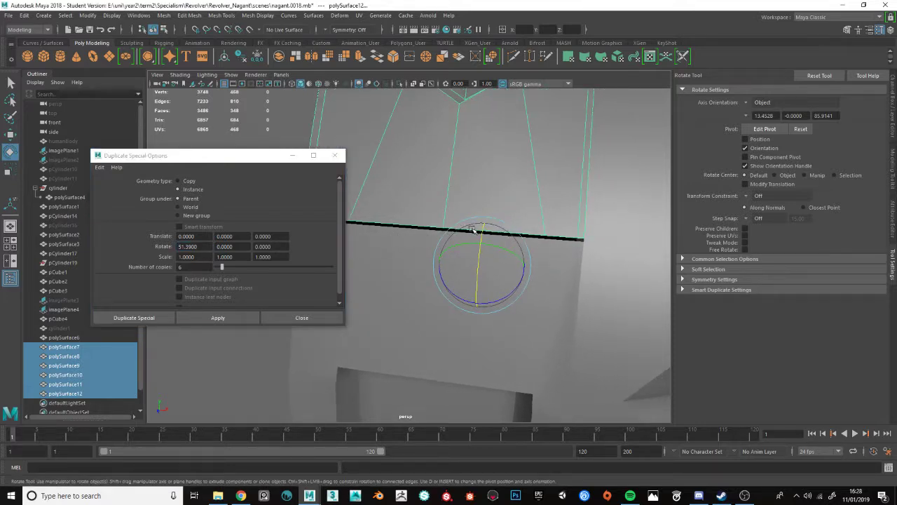
key(ctrl+z)
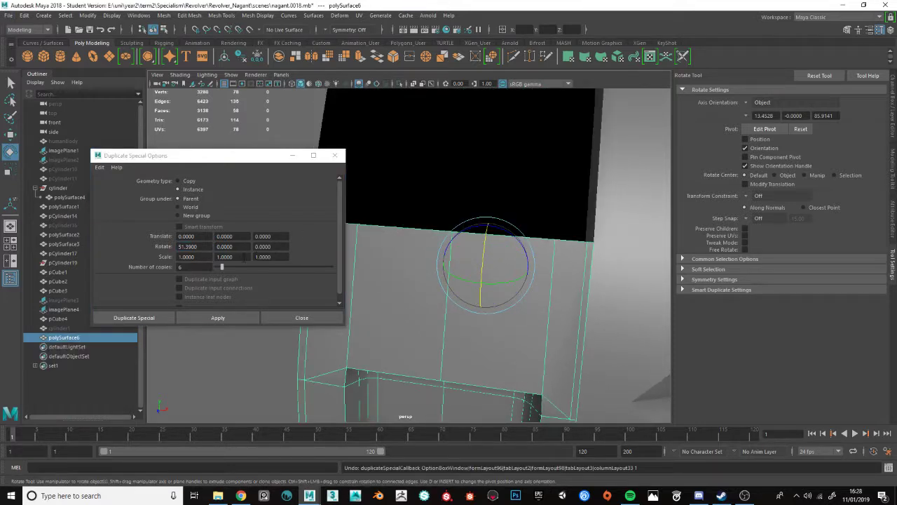
click(197, 247)
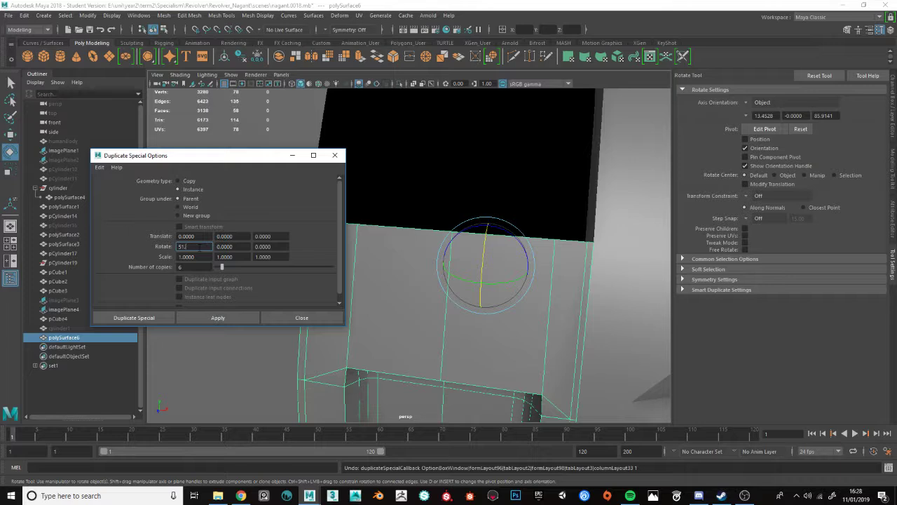
text(51.4)
click(218, 316)
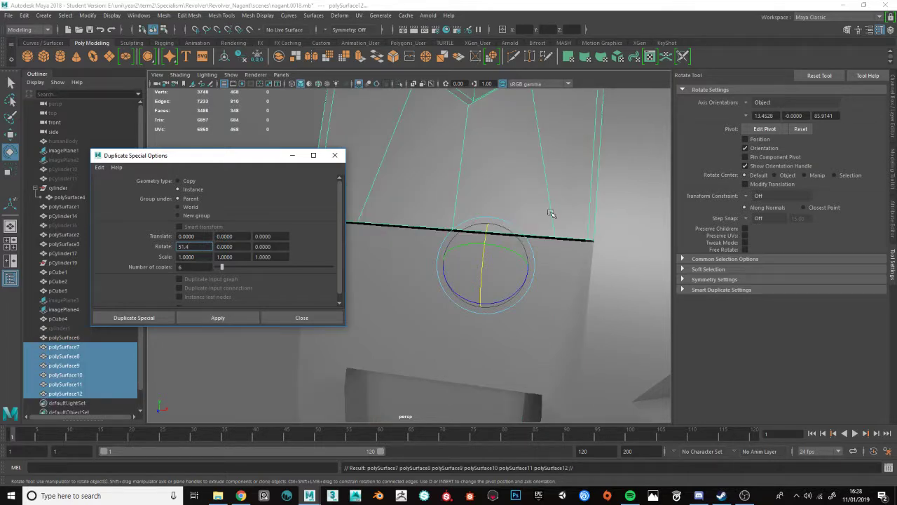
key(ctrl+z)
key(ctrl+z)
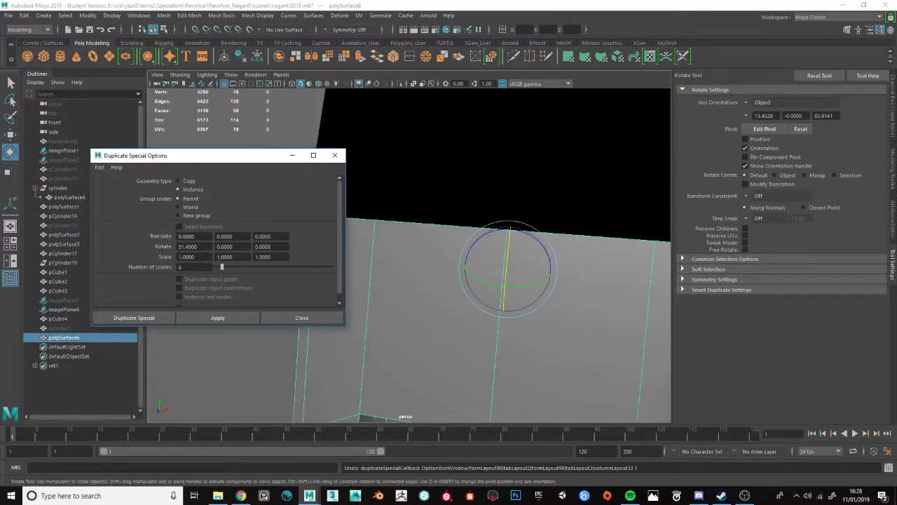
- Try the six instanced copies at X rotations of 51.41 and 51.42, inspecting the seam and undoing each attempt
click(218, 318)
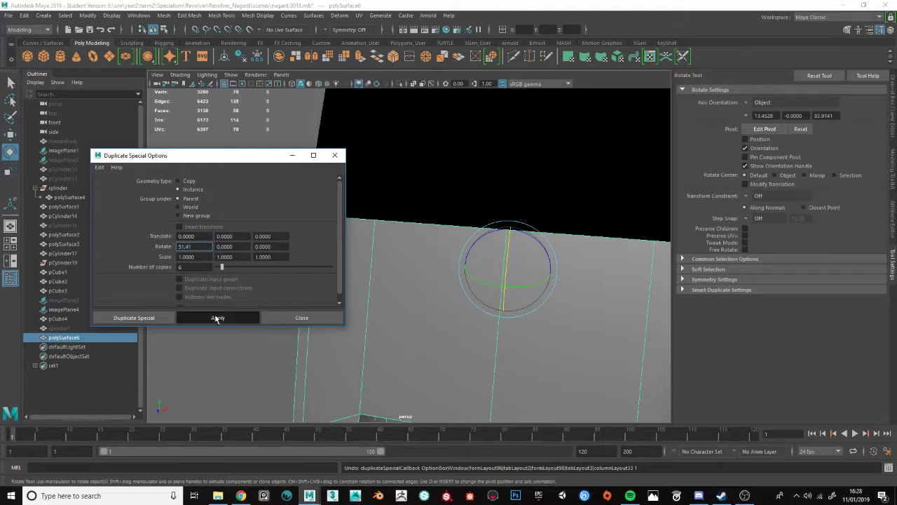
alt+drag(533, 196, 365, 231)
key(ctrl+z)
click(203, 246)
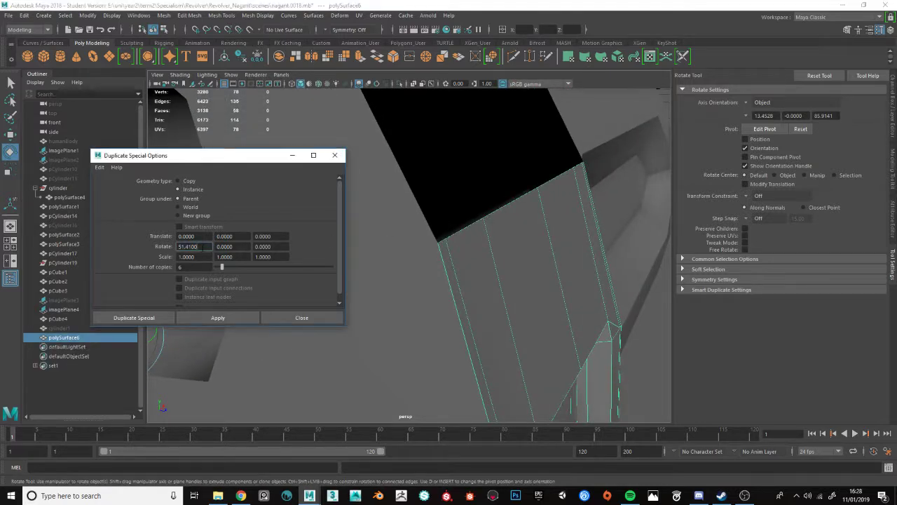
text(51.42)
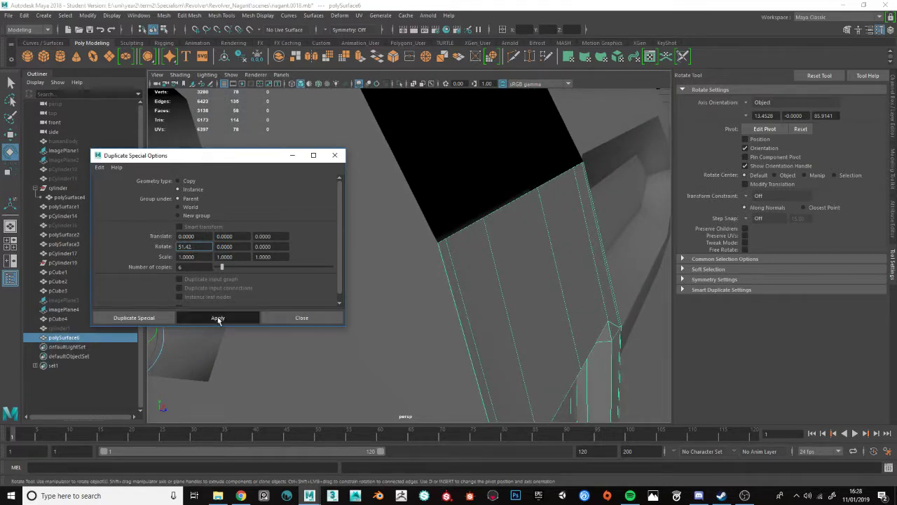
click(218, 318)
alt+drag(421, 182, 312, 172)
key(ctrl+z)
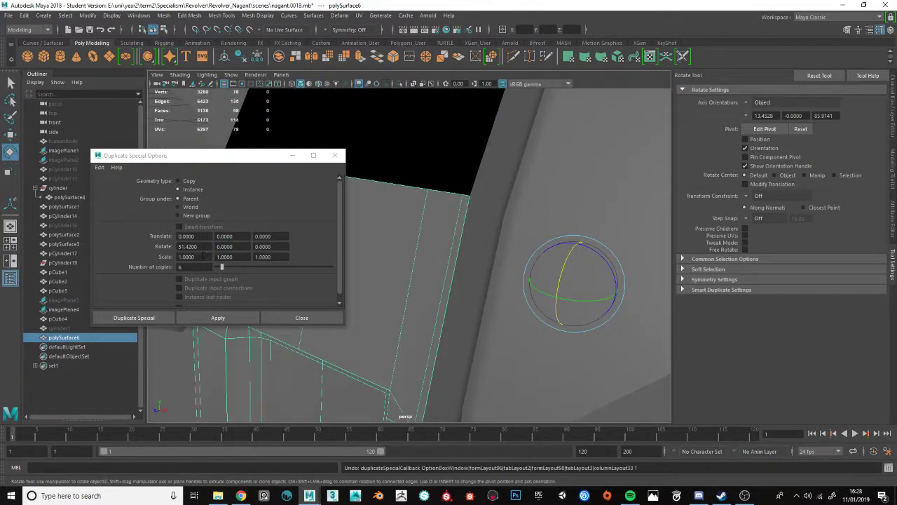
- Create six instanced copies of the notched segment with an X rotation of 51.43
click(199, 247)
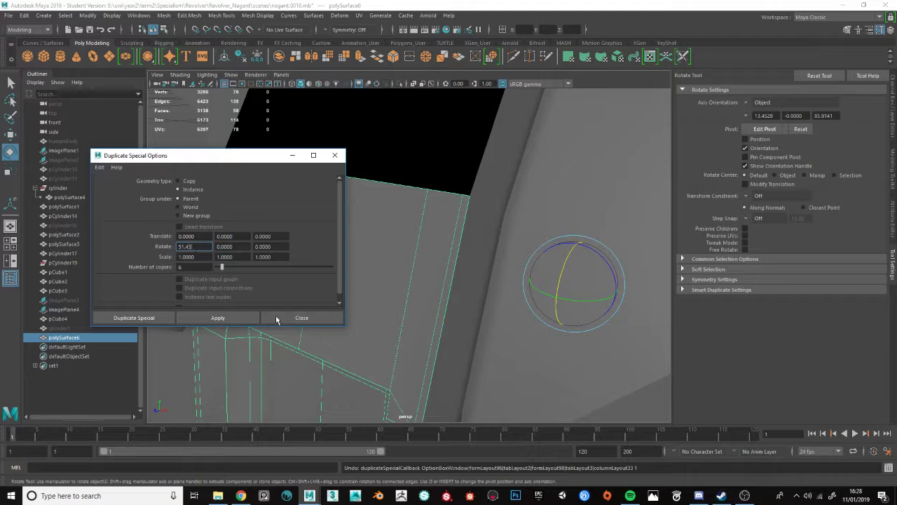
click(218, 318)
alt+drag(448, 267, 403, 271)
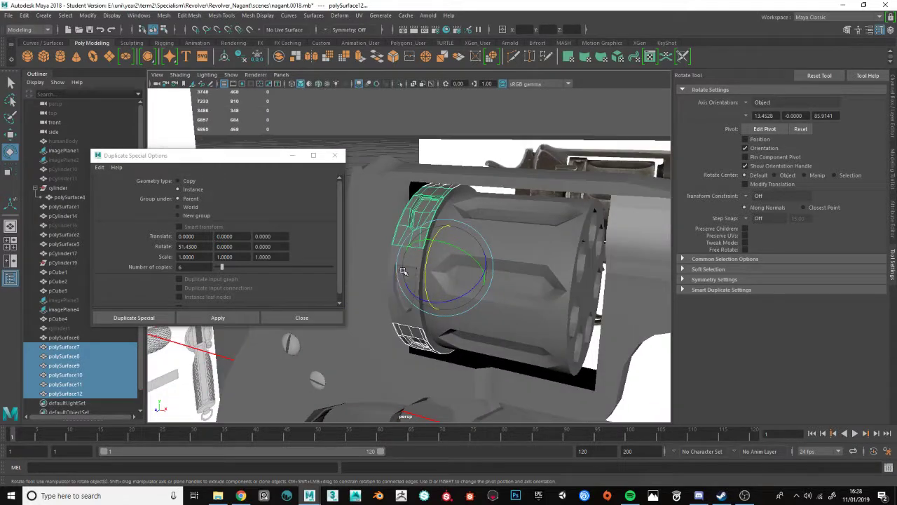
- Combine the original notched segment and its six copies into a single band mesh
shift+click(391, 258)
scroll(417, 225, up, 5)
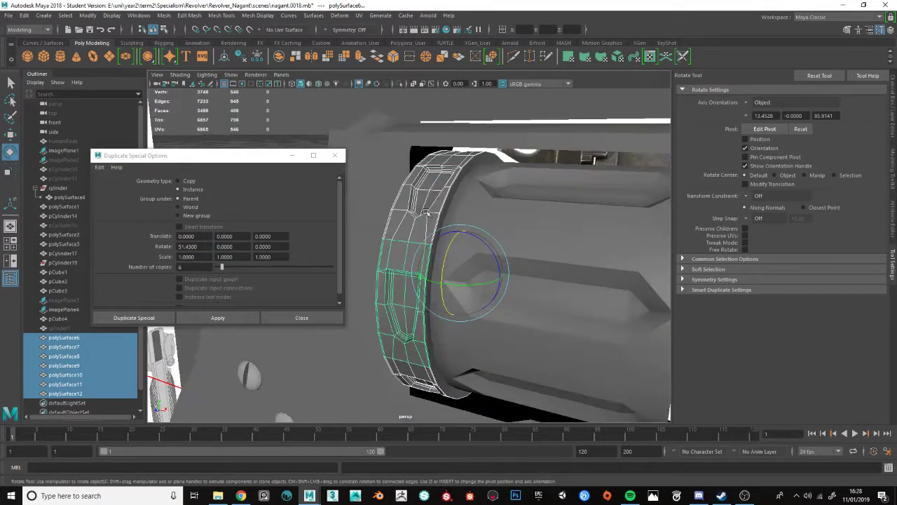
alt+drag(434, 200, 468, 194)
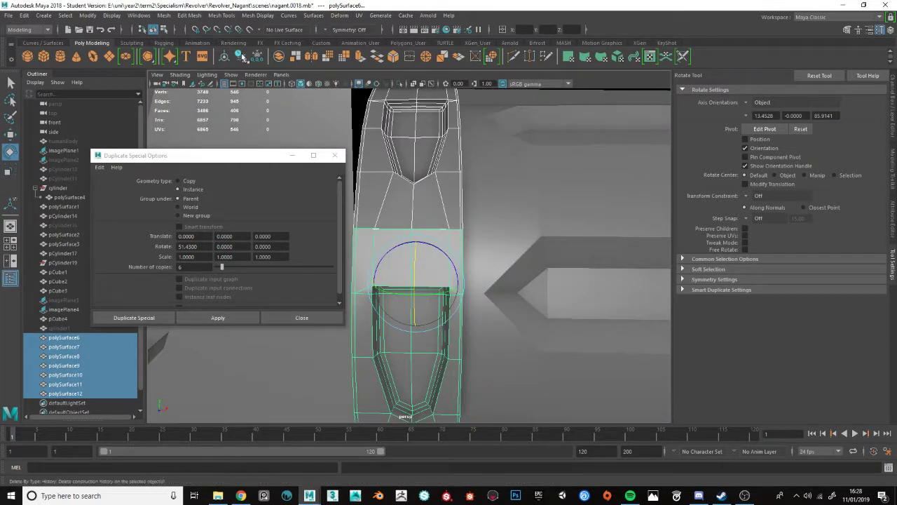
click(335, 155)
click(163, 14)
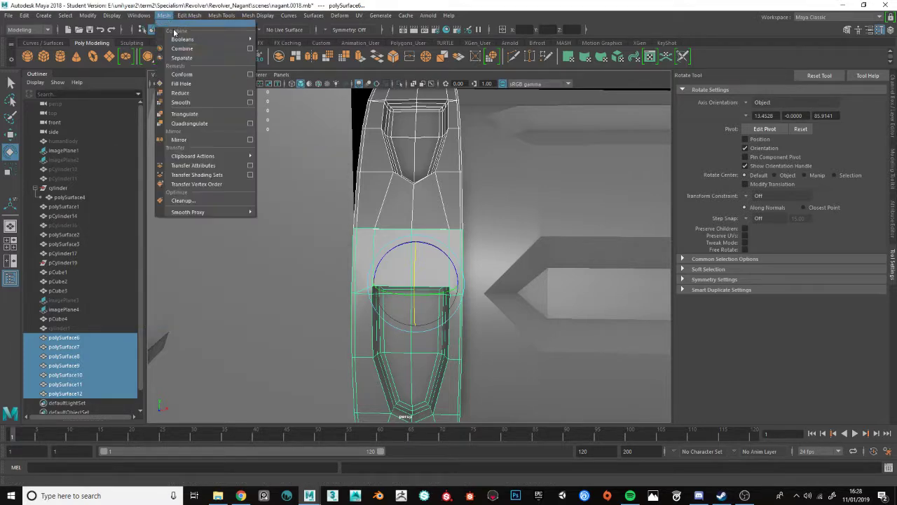
click(182, 49)
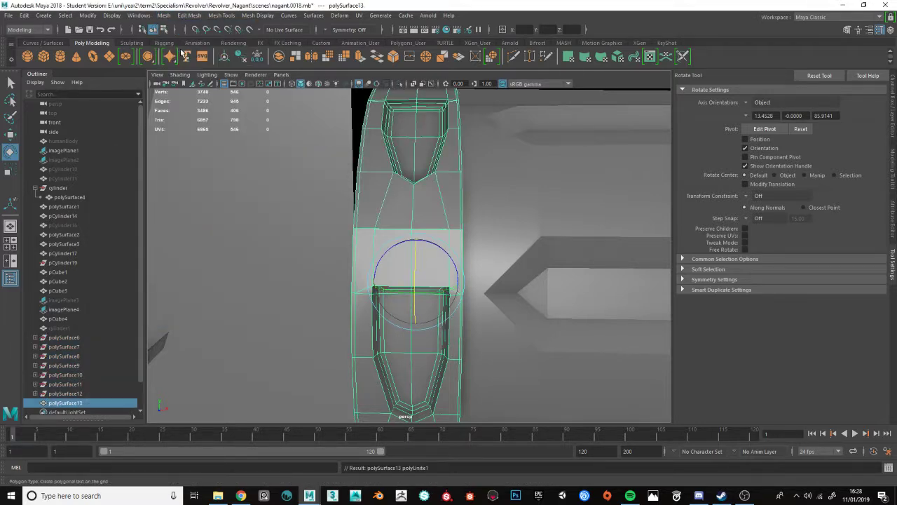
- Freeze the combined band's transformations and delete the leftover nodes polySurface7 to polySurface12
click(257, 56)
click(64, 337)
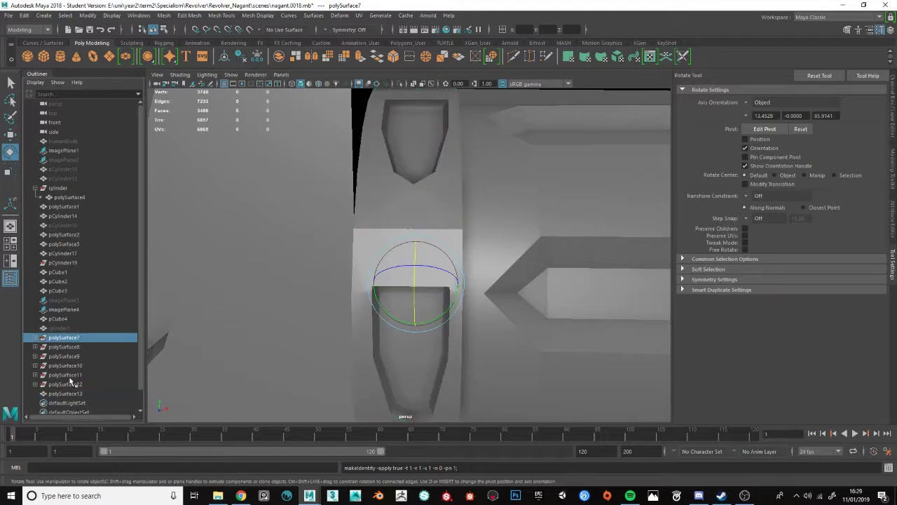
shift+click(72, 384)
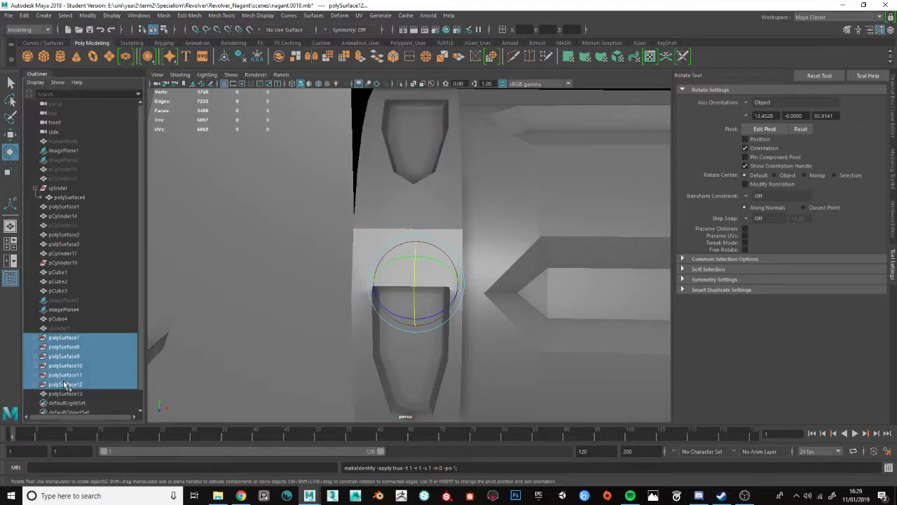
key(Delete)
- Merge all vertices of the combined band with a threshold of 0.0001 and return to object selection
click(378, 265)
scroll(435, 263, down, 5)
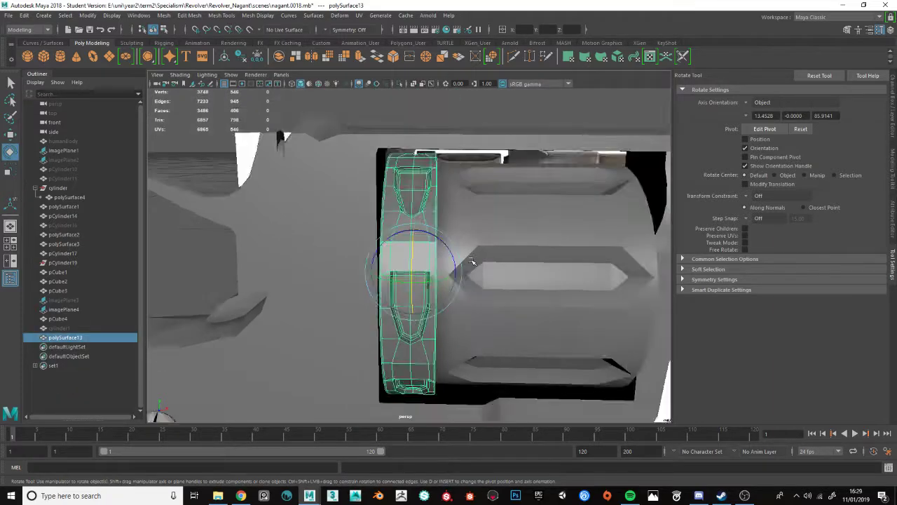
alt+drag(473, 262, 402, 273)
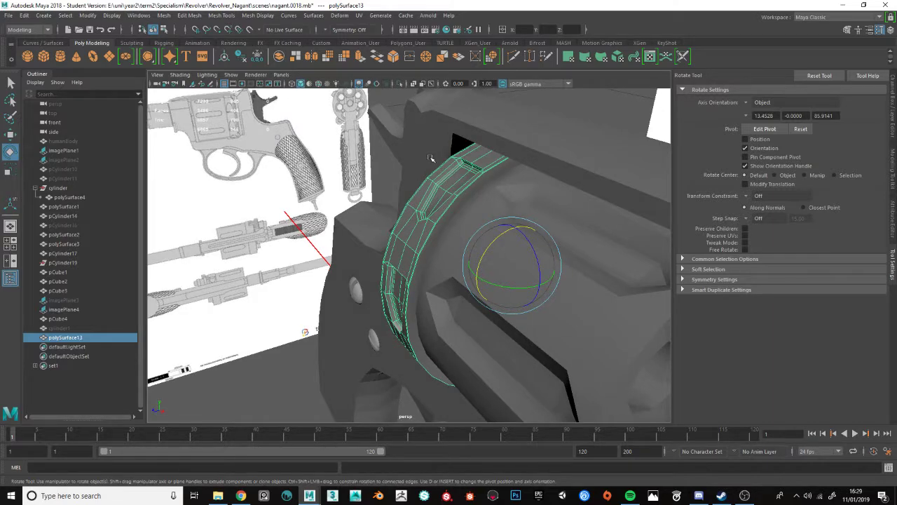
scroll(436, 183, down, 2)
key(F9)
scroll(311, 101, down, 3)
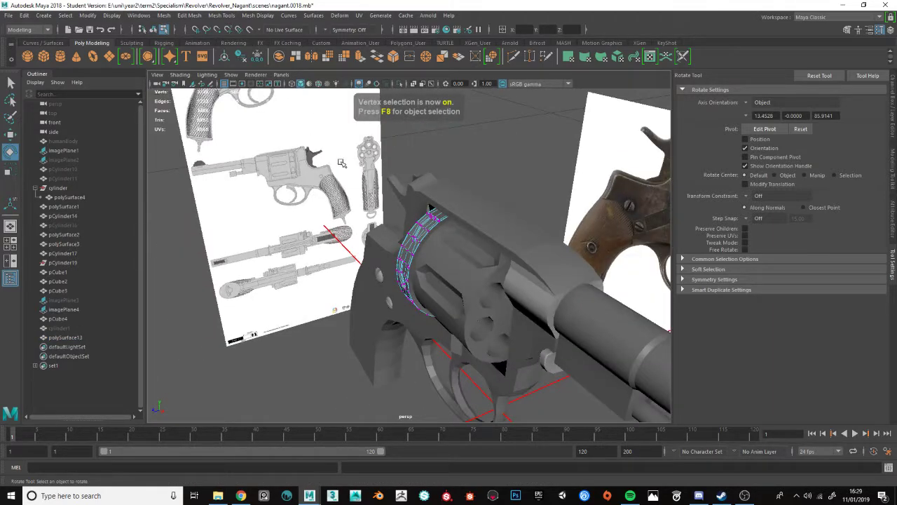
drag(342, 163, 663, 416)
click(185, 15)
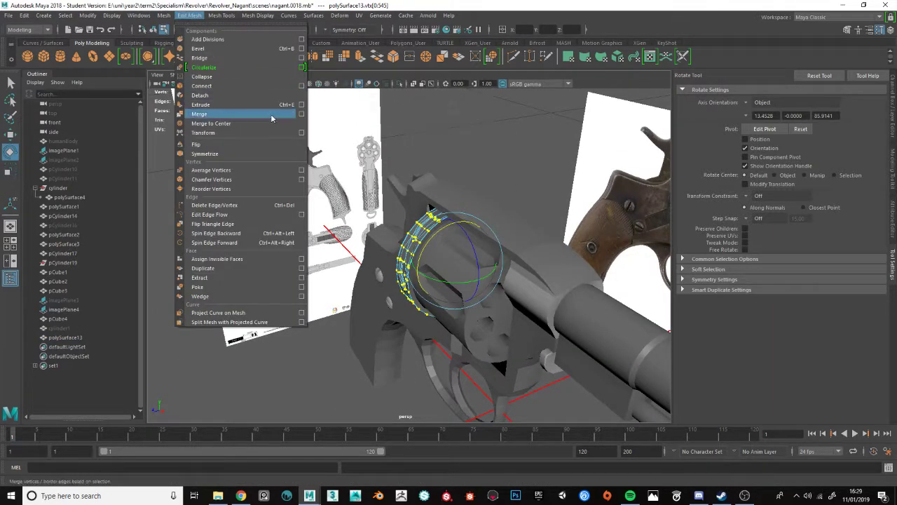
click(302, 114)
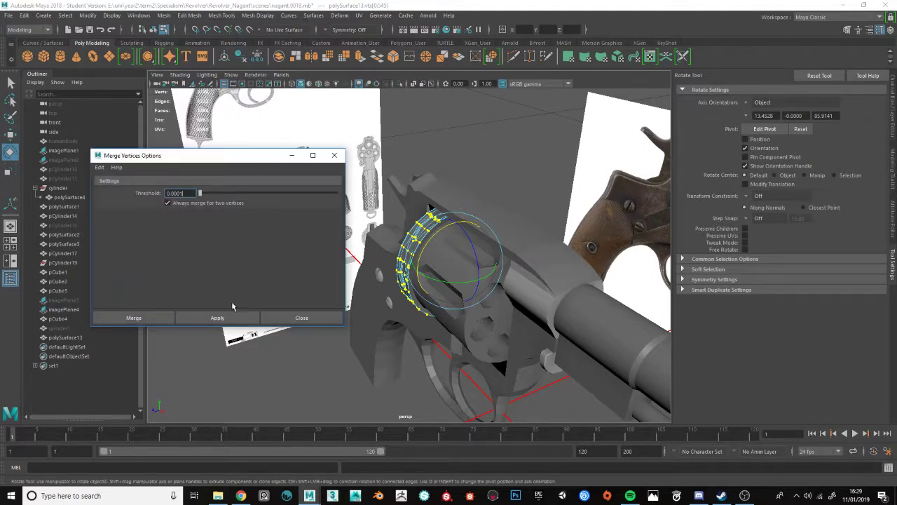
alt+drag(499, 129, 595, 140)
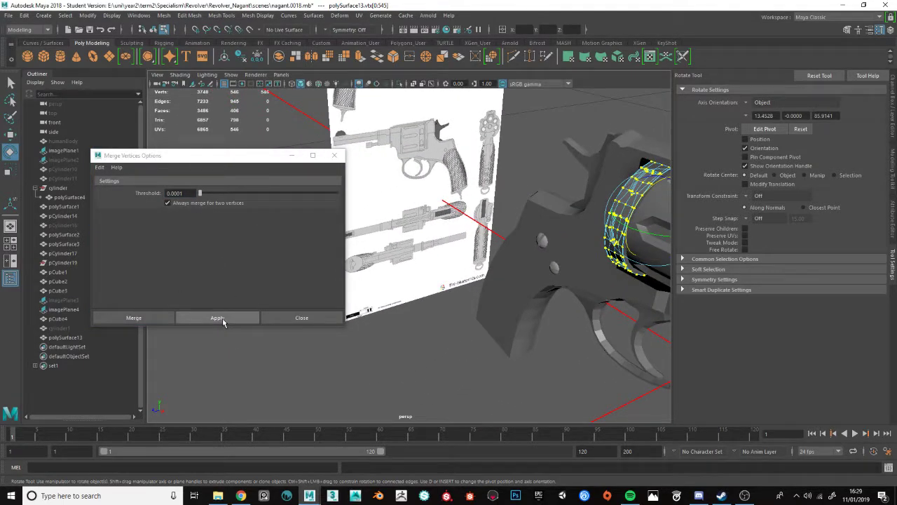
click(223, 321)
click(336, 156)
alt+drag(449, 169, 421, 224)
scroll(538, 199, up, 5)
key(F8)
- Isolate the main cylinder body, polySurface4, and examine its rear section around the original notch
click(422, 228)
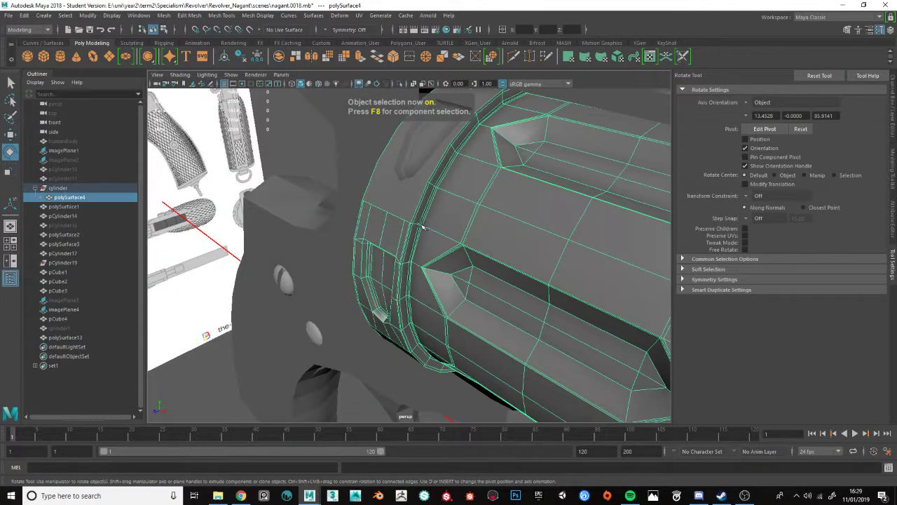
alt+drag(403, 195, 502, 200)
click(395, 200)
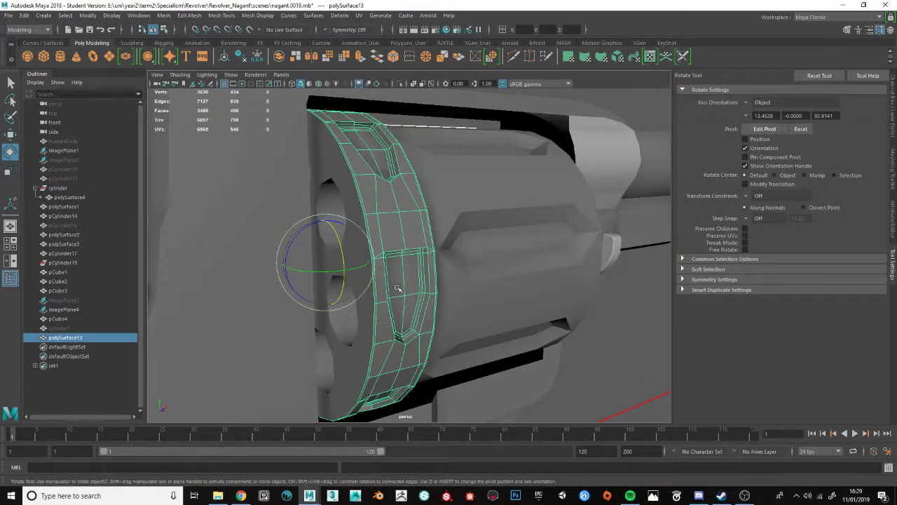
click(480, 223)
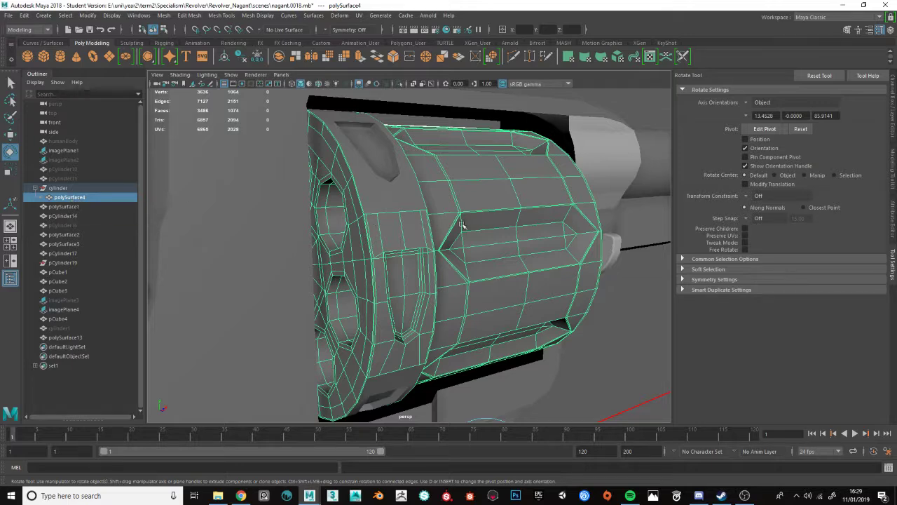
key(ctrl+1)
alt+middle_drag(446, 228, 452, 187)
alt+right_drag(452, 186, 485, 187)
alt+drag(486, 187, 443, 185)
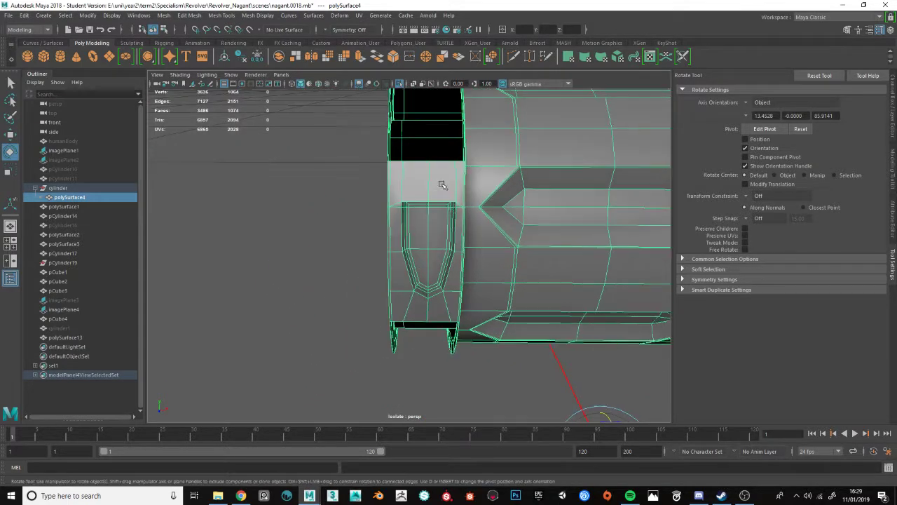
- Hide the combined band, polySurface13, and leave the isolated view
click(65, 337)
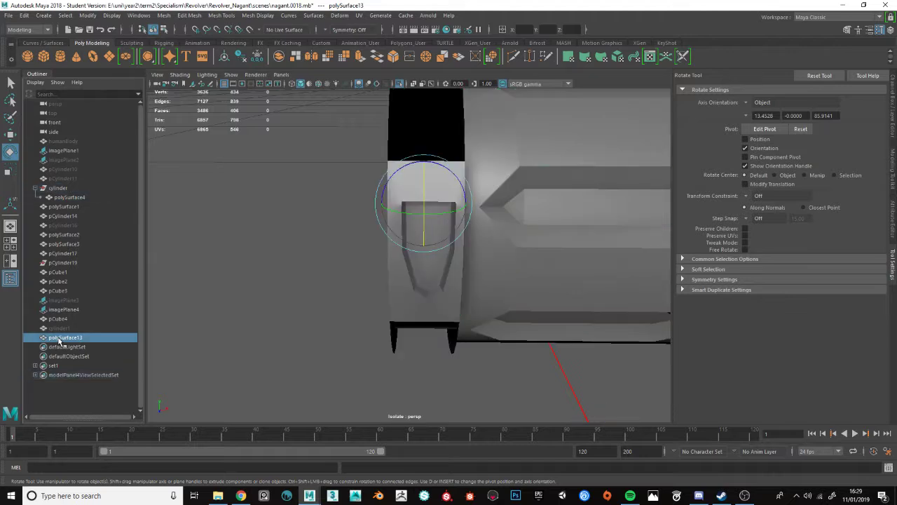
key(h)
key(h)
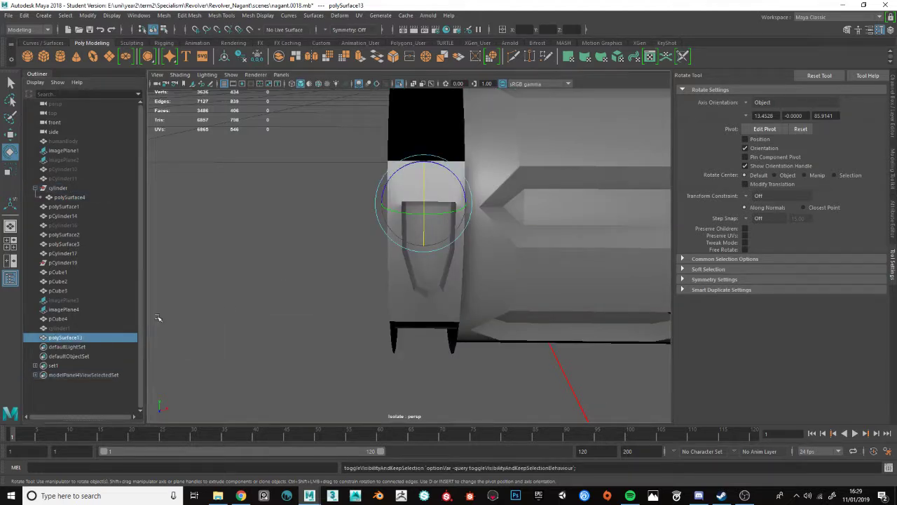
key(ctrl+1)
- Hide the main cylinder body, show the combined band to examine it alone, and show the body again
click(537, 218)
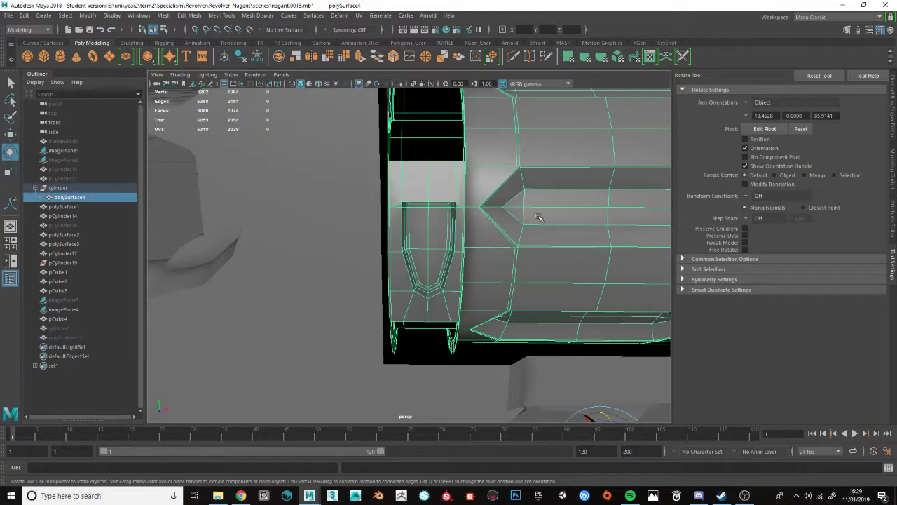
key(h)
click(81, 338)
key(h)
alt+drag(460, 232, 516, 239)
key(super)
click(71, 197)
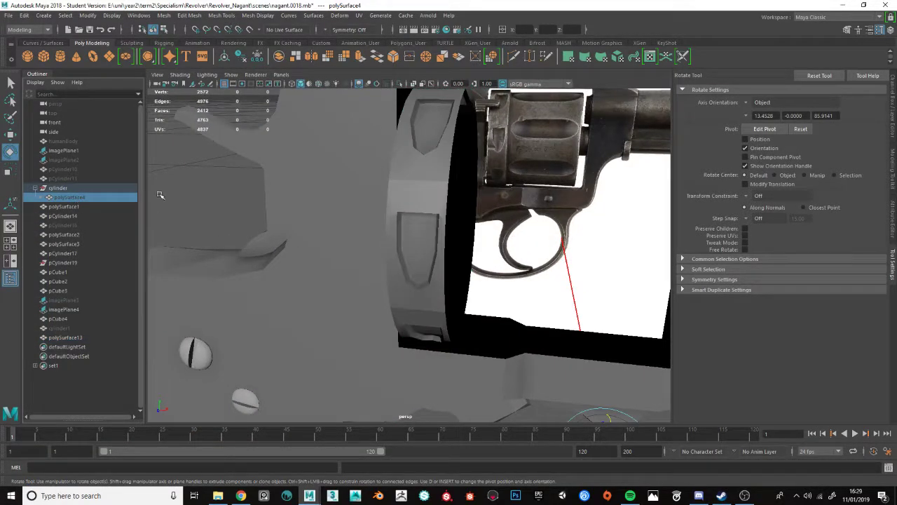
key(h)
- Delete the faces of polySurface4's original rear notch section, including the notch's inner walls and upper ledge
alt+drag(444, 198, 388, 218)
scroll(386, 220, up, 5)
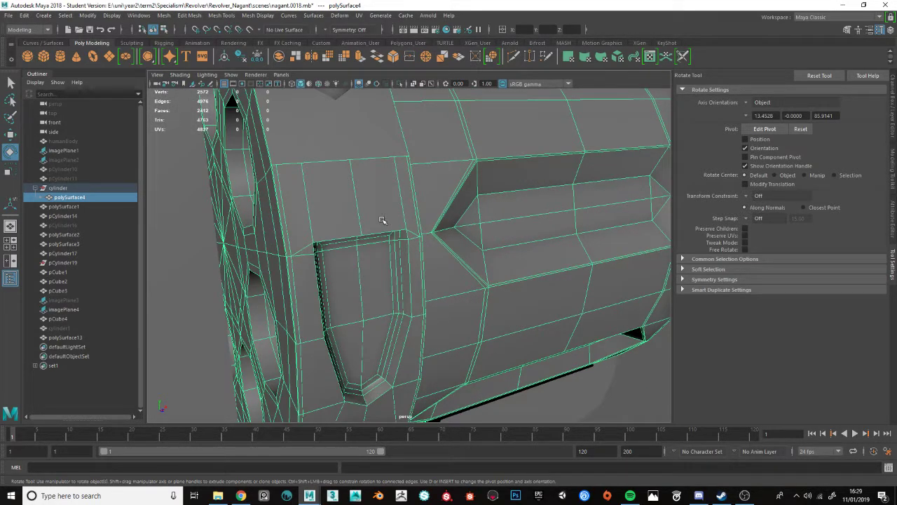
key(F11)
click(286, 207)
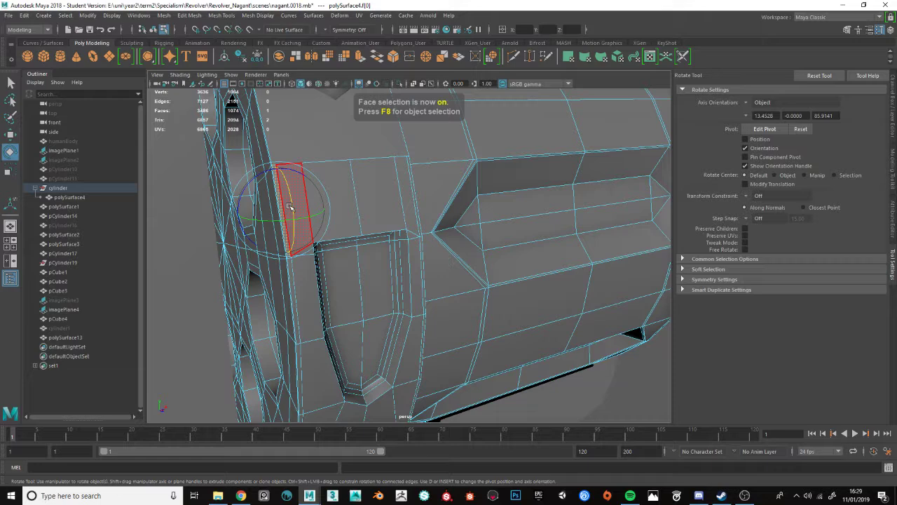
shift+double_click(418, 198)
alt+middle_drag(335, 271, 331, 211)
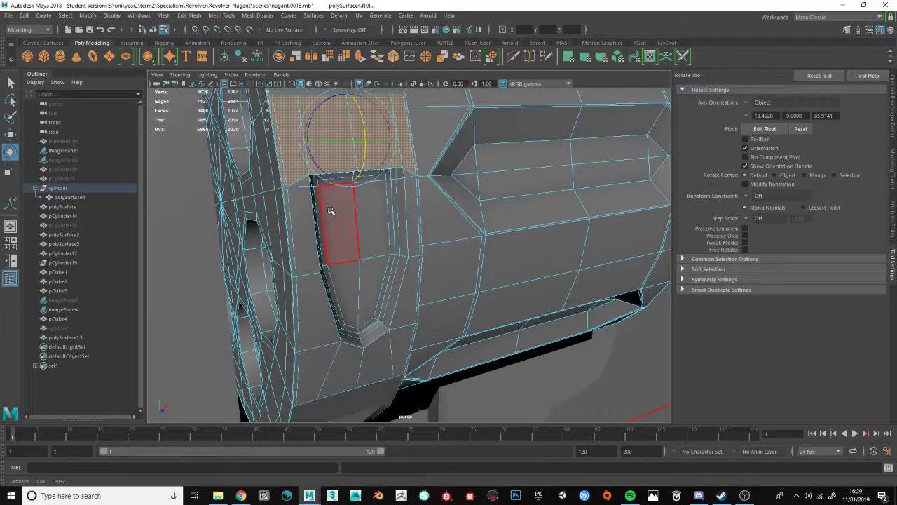
shift+click(290, 204)
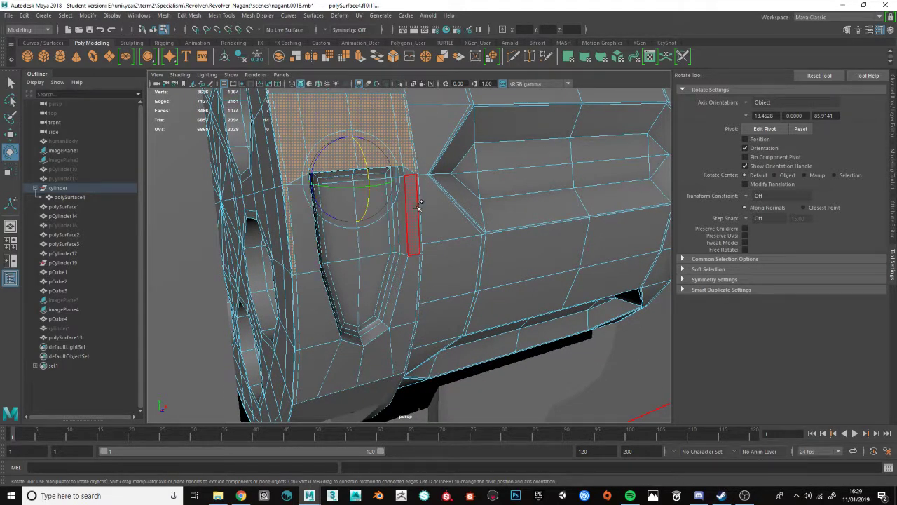
shift+double_click(419, 203)
shift+click(297, 297)
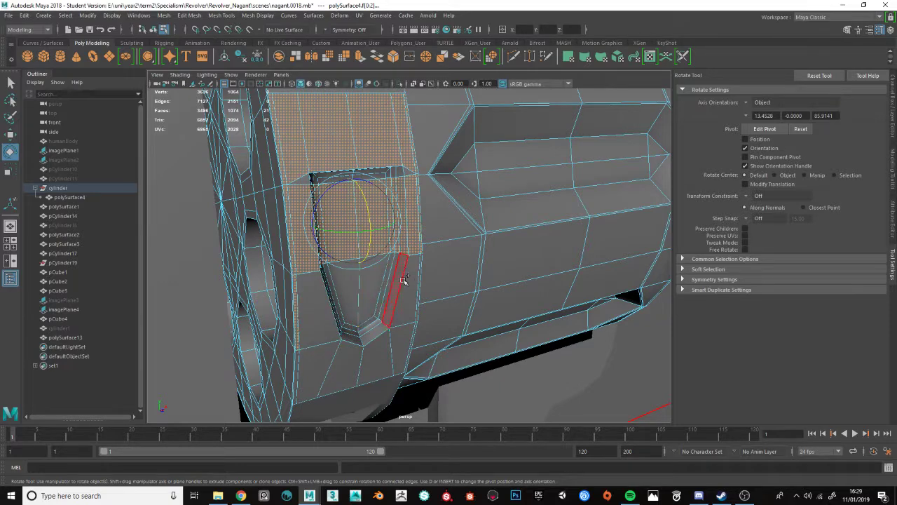
shift+double_click(421, 263)
alt+drag(356, 286, 370, 212)
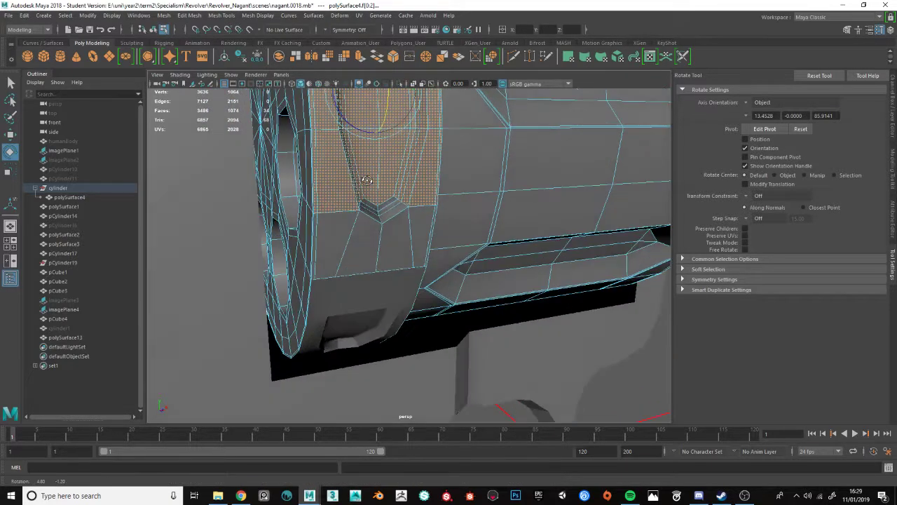
alt+right_drag(370, 212, 400, 210)
alt+drag(399, 210, 324, 197)
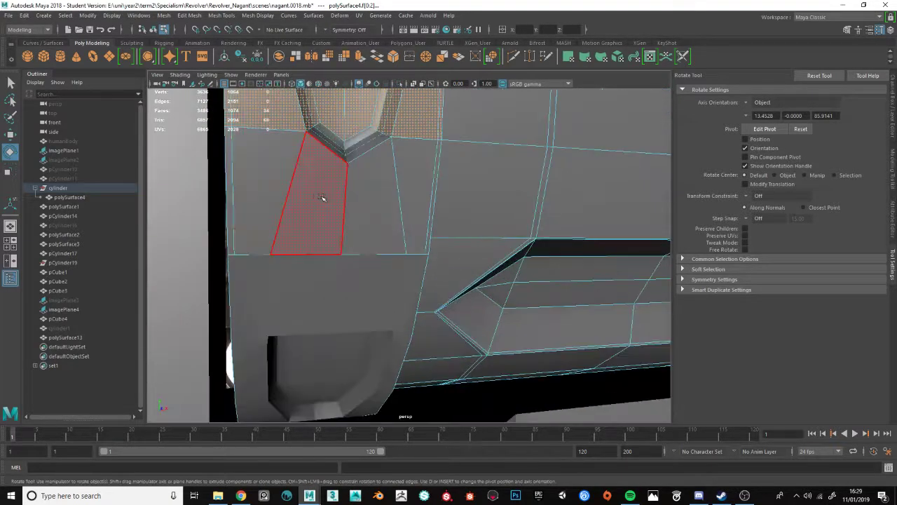
shift+double_click(436, 161)
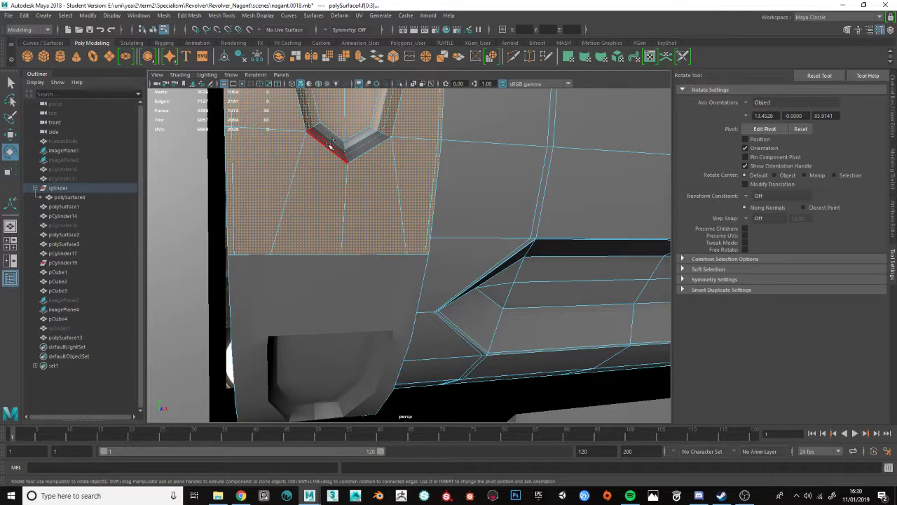
shift+drag(361, 149, 369, 145)
alt+middle_drag(409, 110, 434, 384)
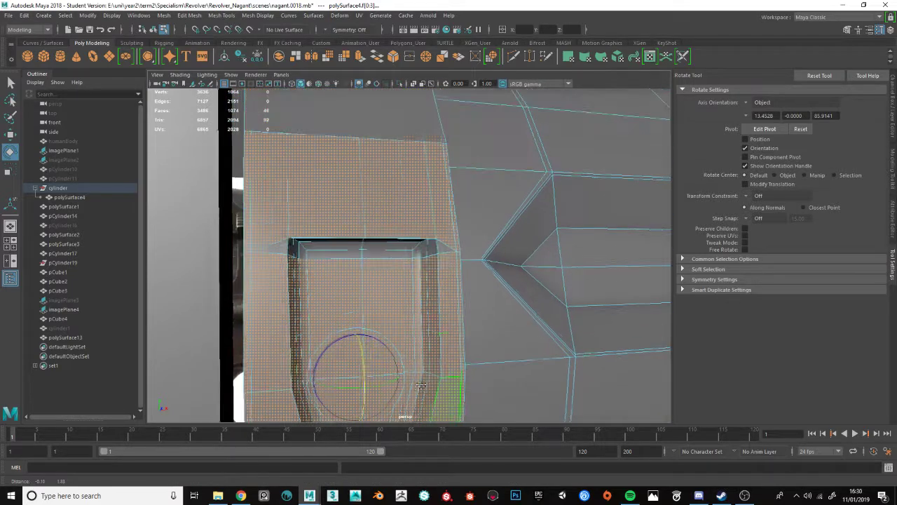
alt+drag(404, 294, 461, 224)
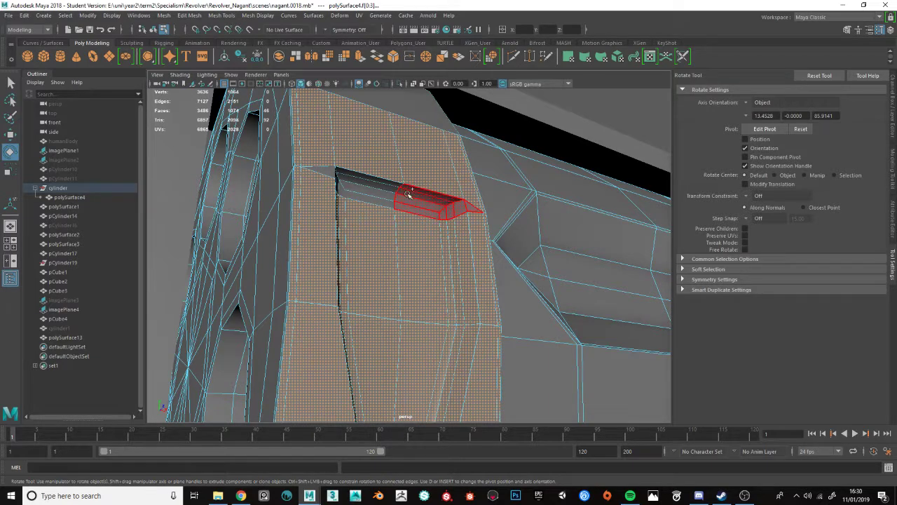
shift+double_click(364, 175)
alt+drag(354, 208, 307, 218)
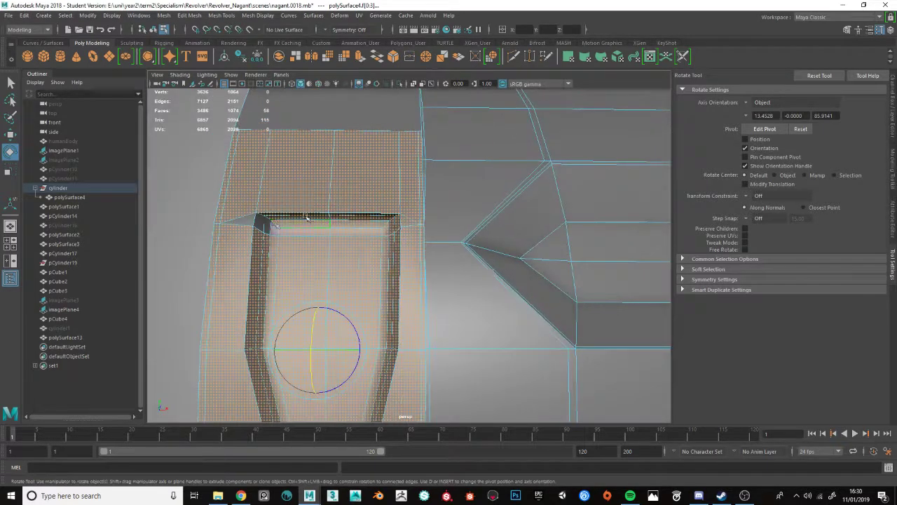
shift+click(249, 221)
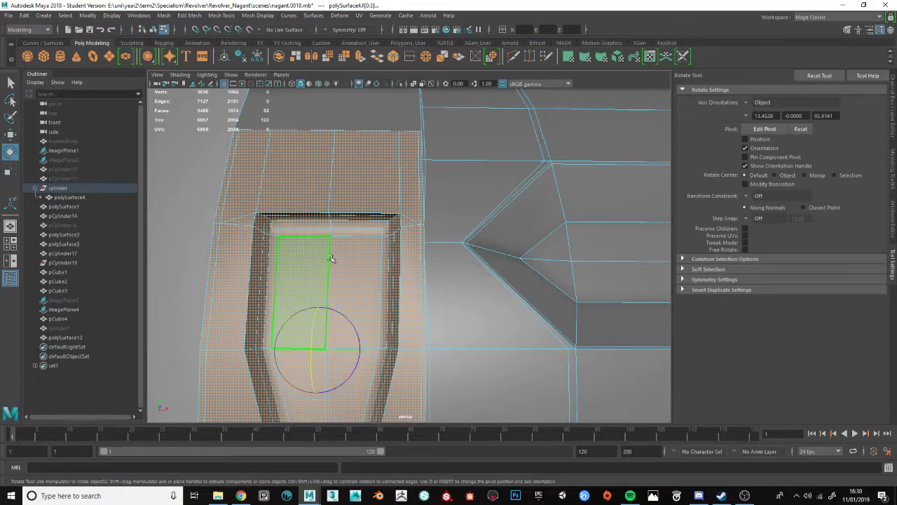
key(Delete)
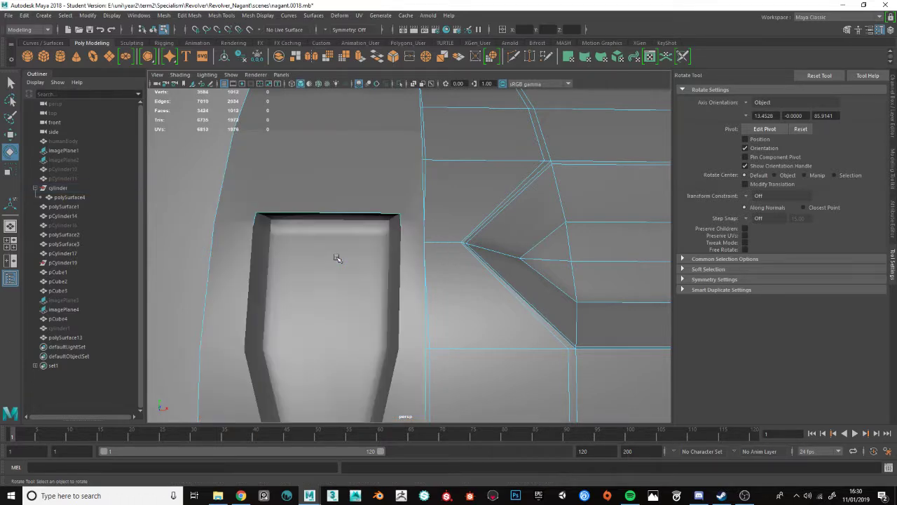
- Isolate the main cylinder body, polySurface4, in object selection and examine the opening in its rear section
scroll(335, 258, down, 2)
mouse_move(334, 257)
alt+mouse_down()
mouse_move(399, 251)
mouse_move(420, 233)
mouse_move(348, 267)
alt+mouse_up()
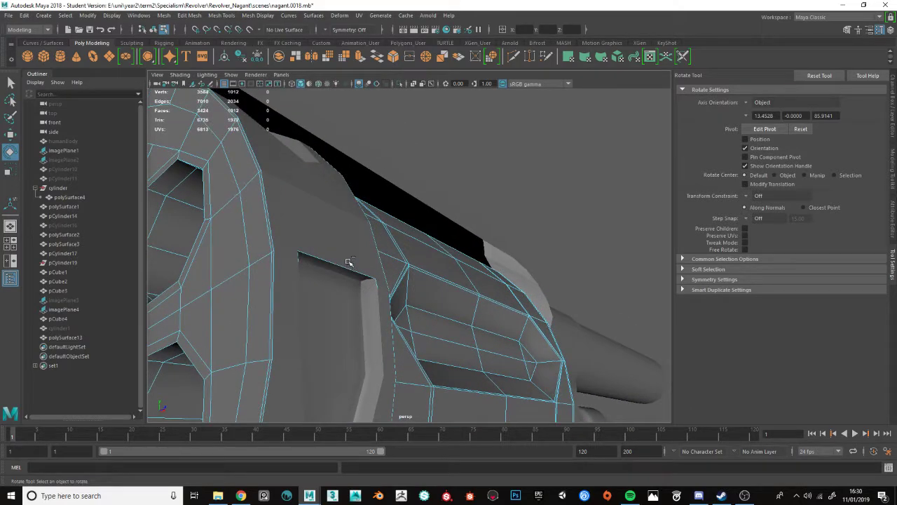
key(ctrl+1)
key(ctrl+1)
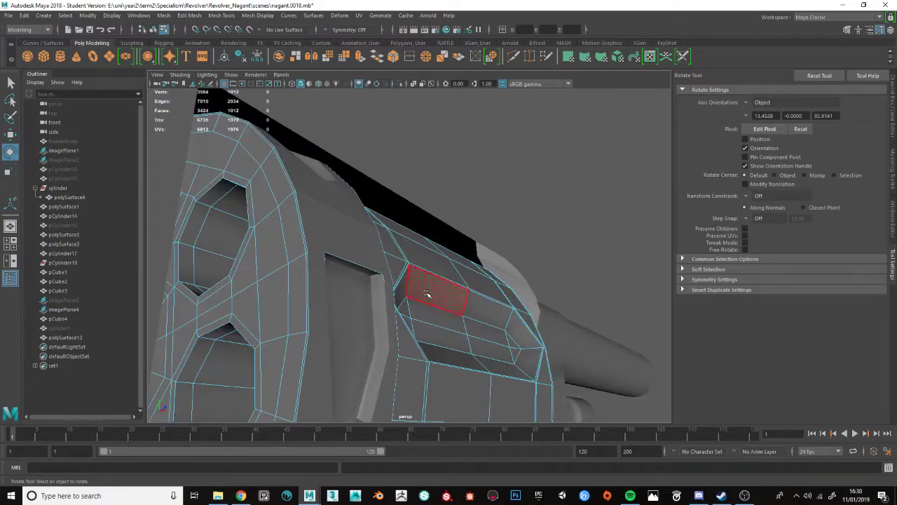
key(F8)
key(ctrl+1)
alt+drag(407, 297, 442, 261)
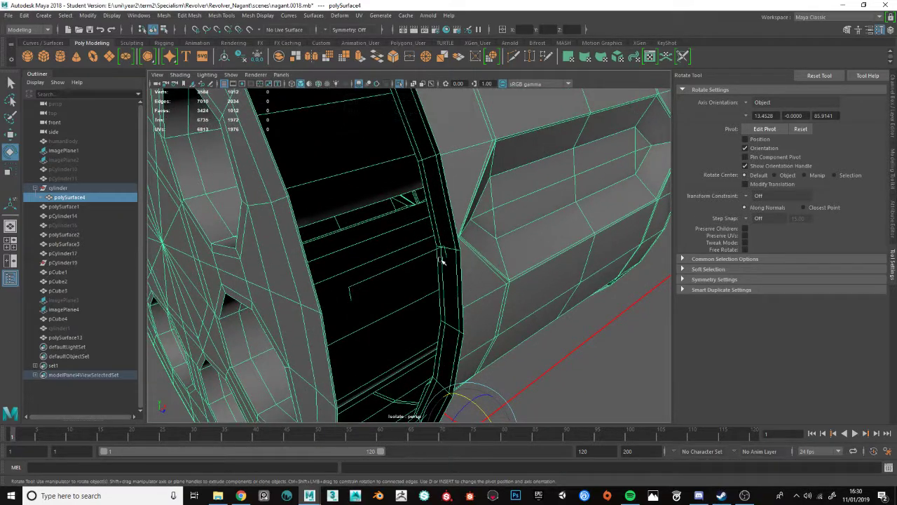
key(F10)
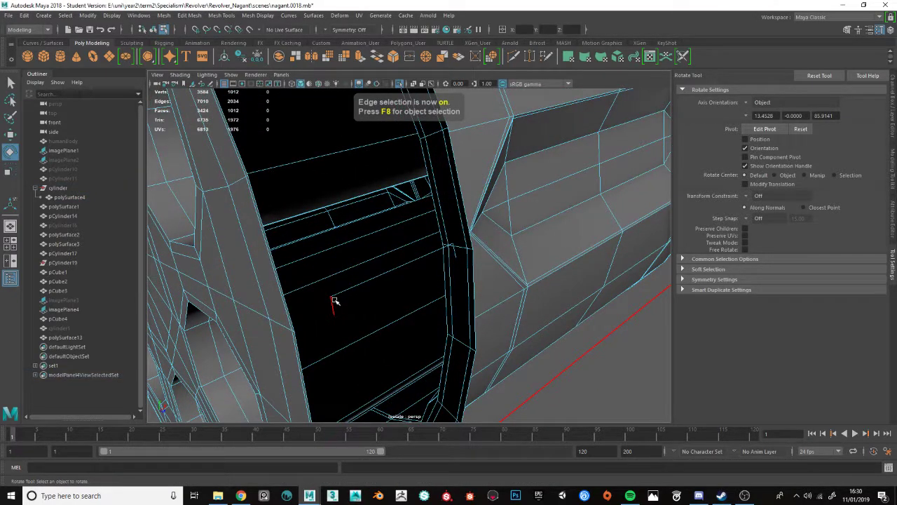
key(F11)
drag(367, 240, 415, 298)
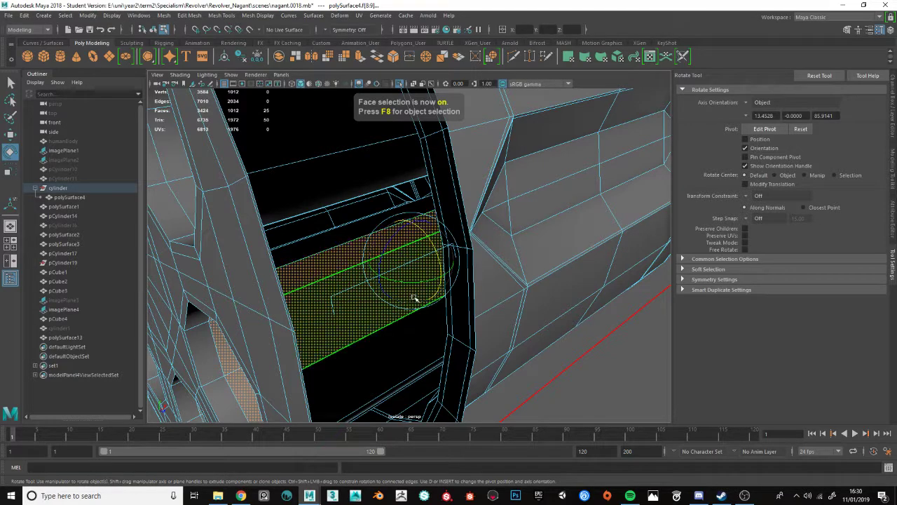
key(ctrl+z)
- Select the four stray edges remaining inside the rear opening of polySurface4 and try to delete them
scroll(328, 294, up, 4)
key(F10)
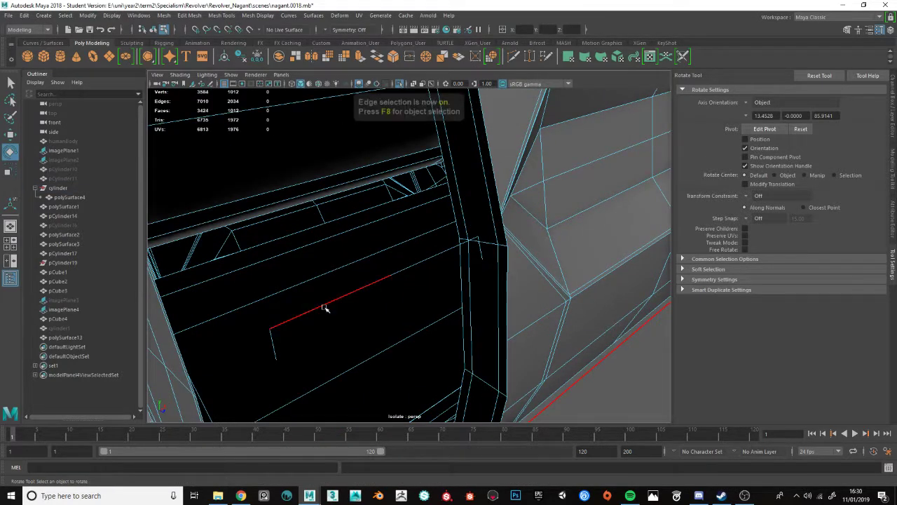
click(326, 306)
shift+click(441, 252)
shift+click(481, 246)
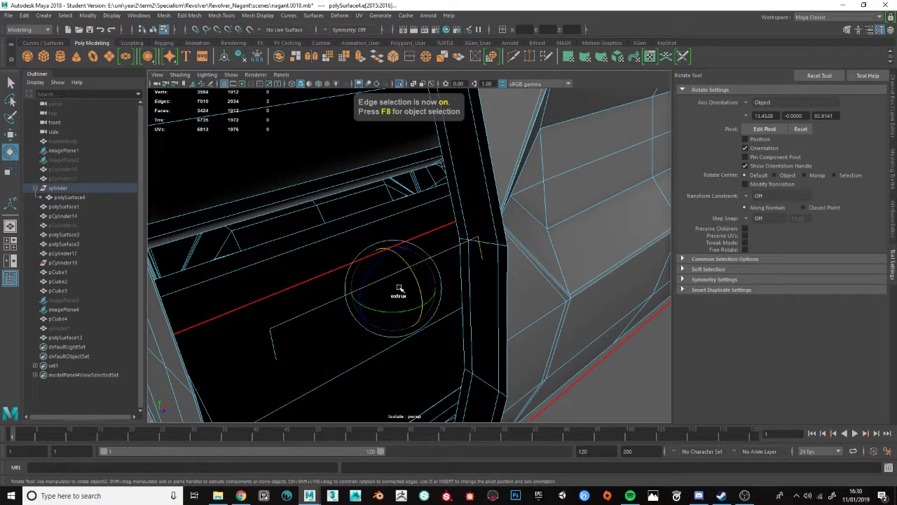
shift+click(274, 340)
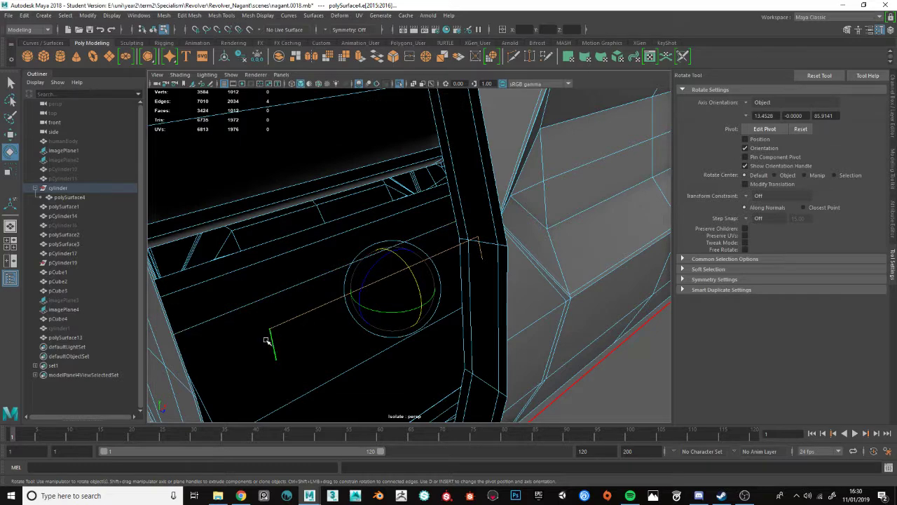
right_click(266, 340)
shift+right_drag(267, 322, 217, 337)
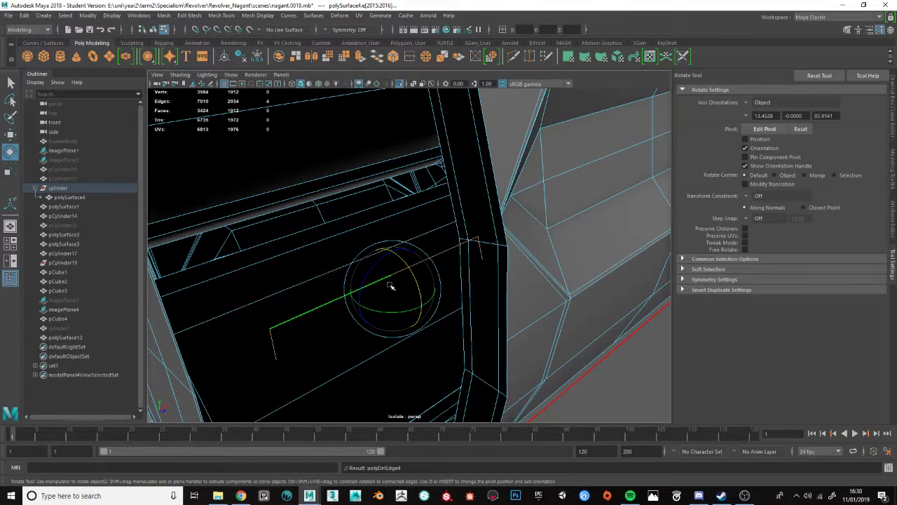
- Extrude the four selected stray edges into a short strip of faces with the Move tool
scroll(391, 286, down, 3)
key(w)
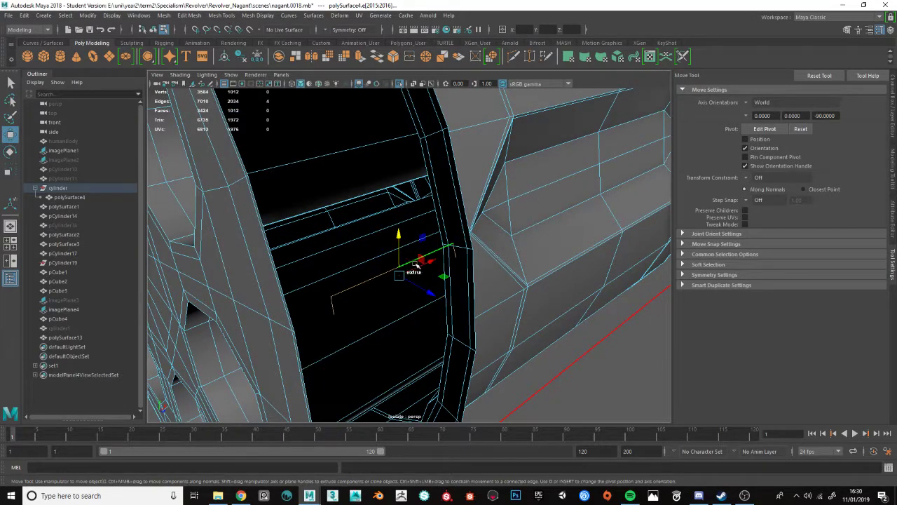
mouse_move(420, 265)
shift+mouse_down()
mouse_move(431, 260)
mouse_move(395, 286)
mouse_move(411, 281)
mouse_move(390, 254)
mouse_move(383, 214)
mouse_move(411, 284)
mouse_move(408, 266)
shift+mouse_up()
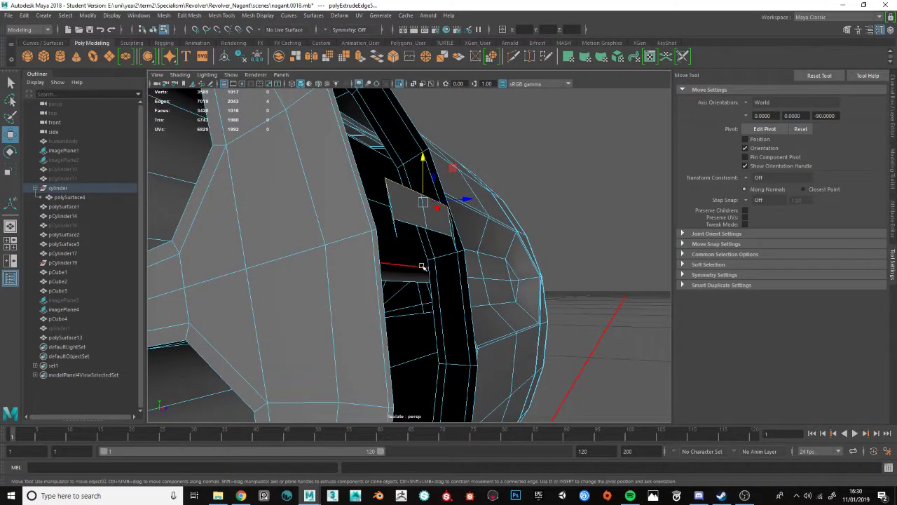
- Try deleting all four faces of the extruded strip, undoing the deletion each time
key(F11)
click(424, 218)
shift+double_click(437, 222)
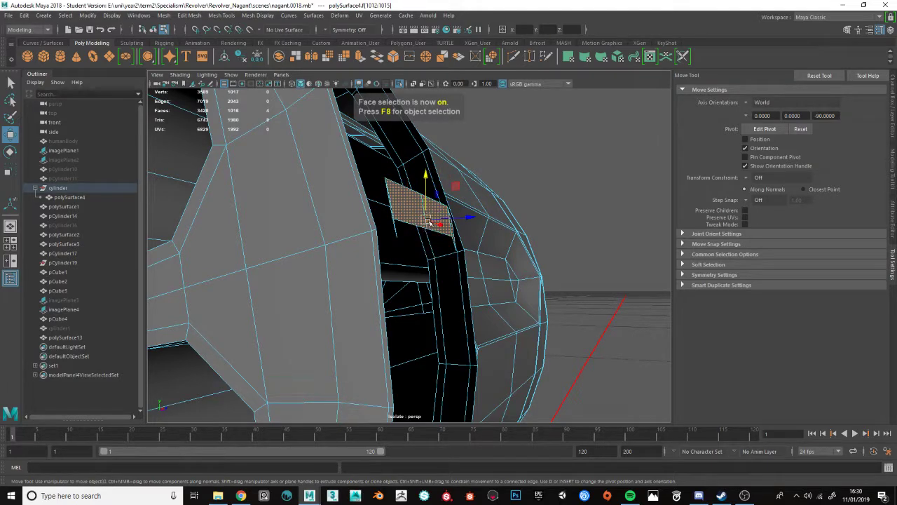
key(Delete)
key(ctrl+z)
key(Delete)
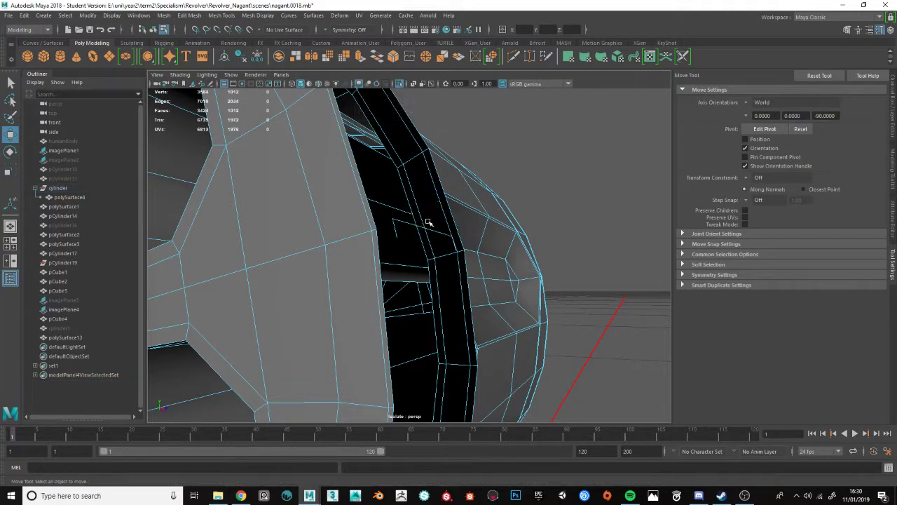
key(ctrl+z)
- Insert an edge loop along the extruded strip, dividing its four faces lengthwise
scroll(407, 225, up, 5)
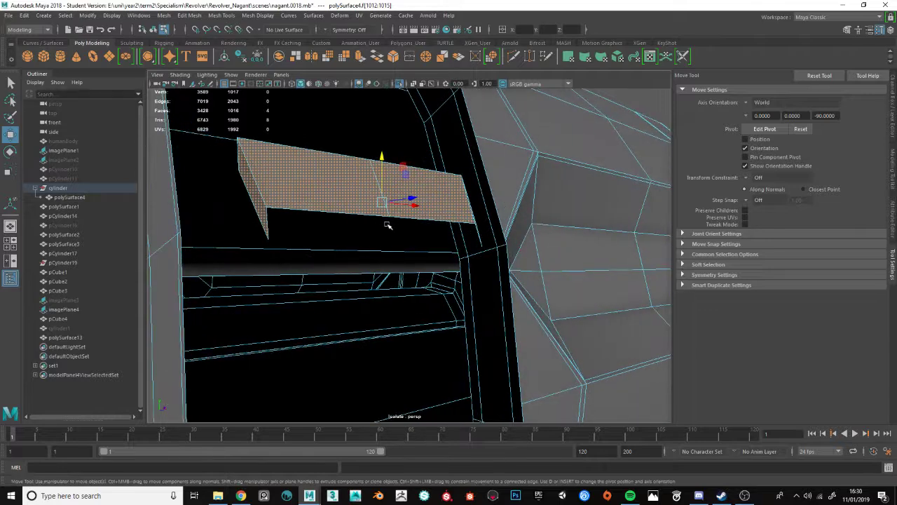
key(F9)
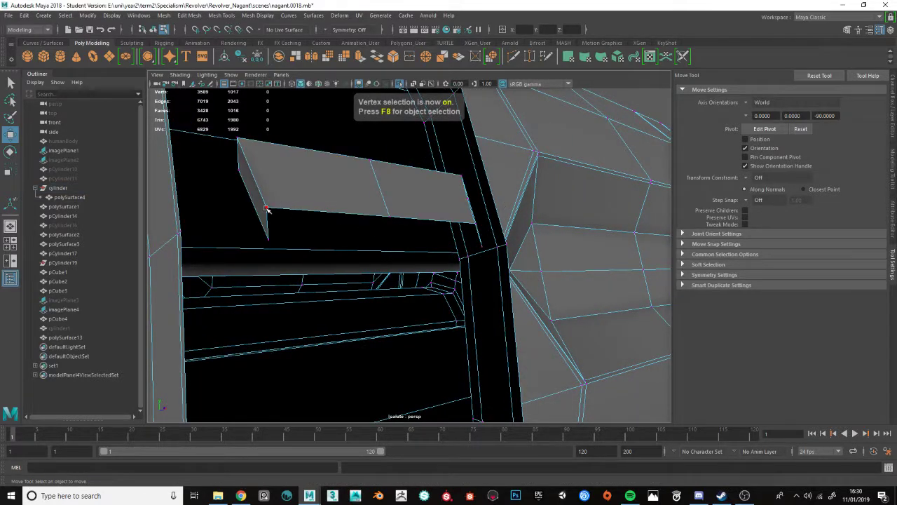
click(267, 183)
key(F10)
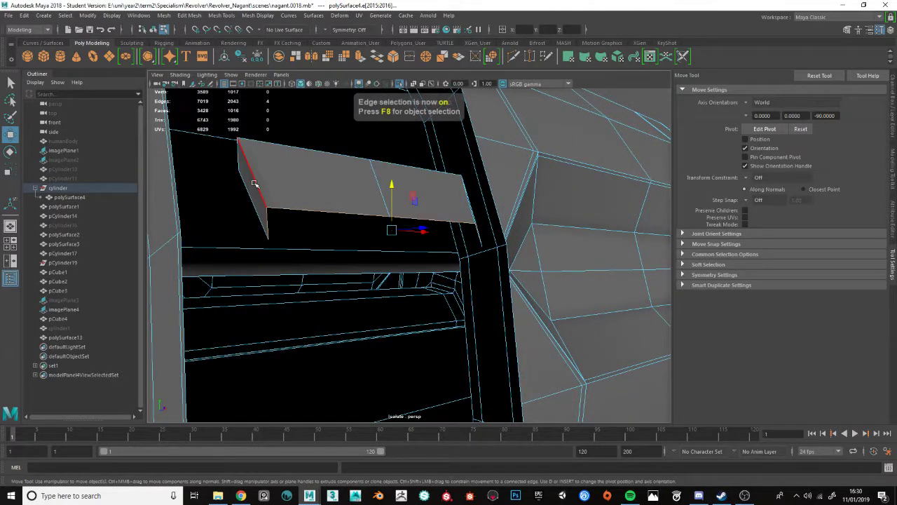
click(354, 162)
shift+right_drag(345, 181, 390, 188)
key(w)
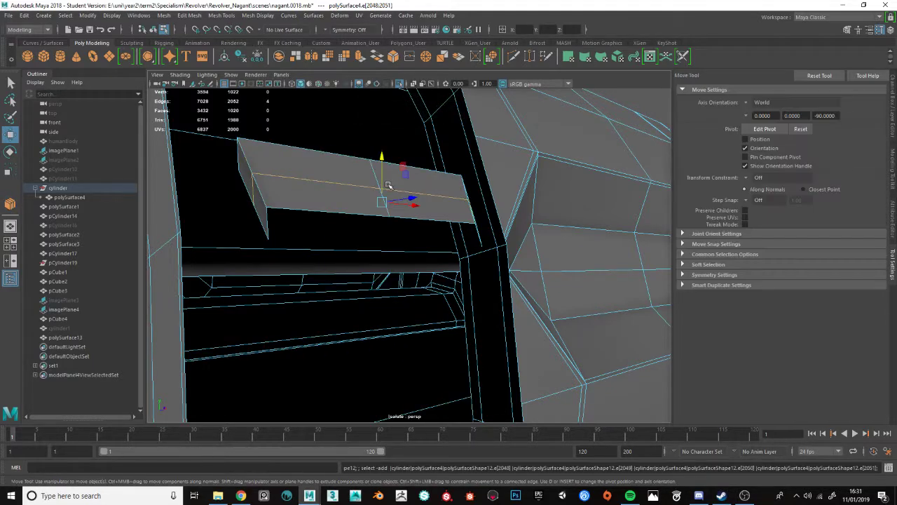
- Try to delete the four original stray edges along the strip's border, and undo the deletion
key(F10)
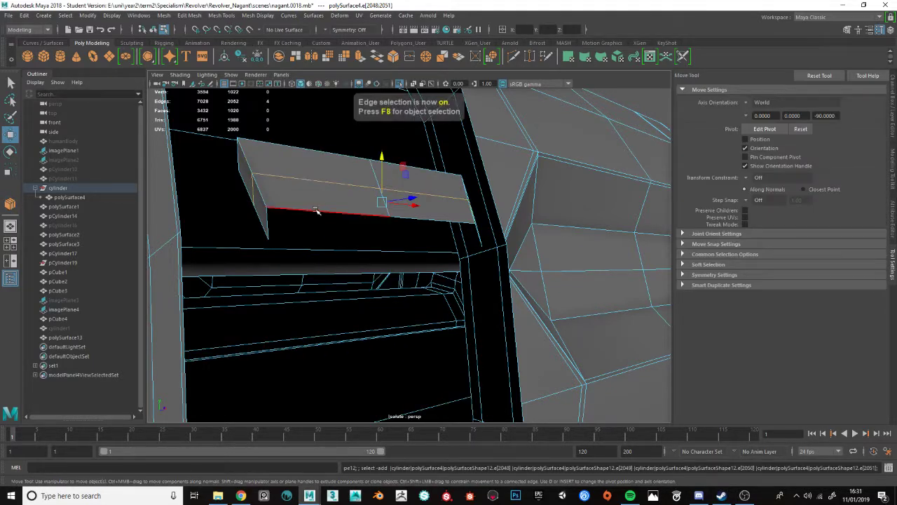
click(316, 212)
key(Delete)
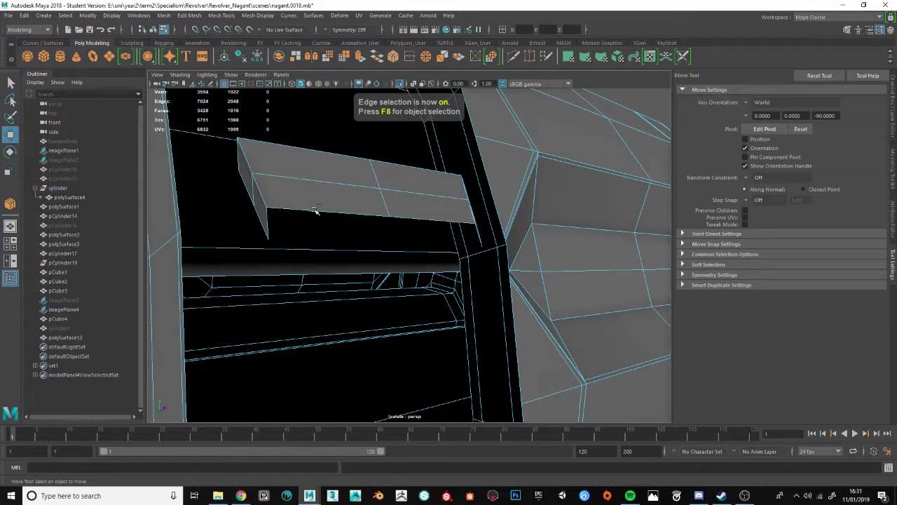
key(ctrl+z)
- Examine the divided strip inside the rear opening and return polySurface4 to object selection
alt+middle_drag(317, 210, 349, 219)
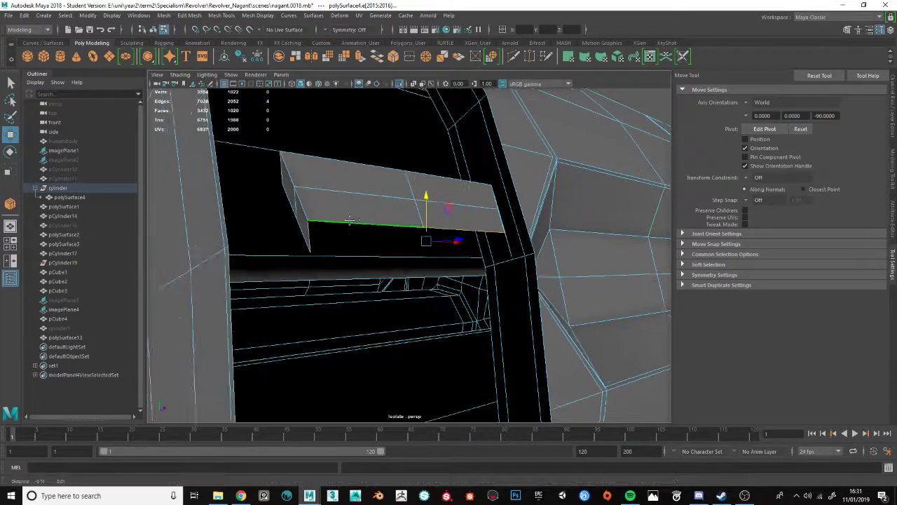
alt+drag(349, 219, 345, 252)
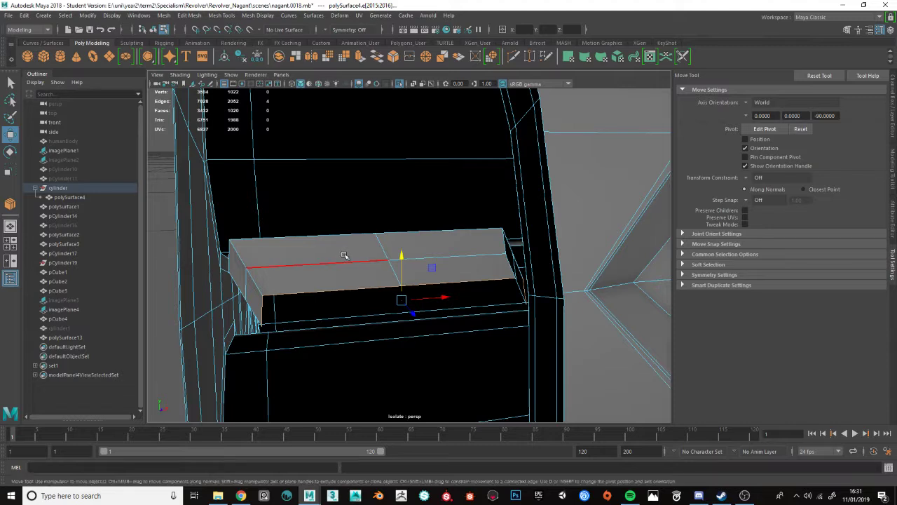
key(F8)
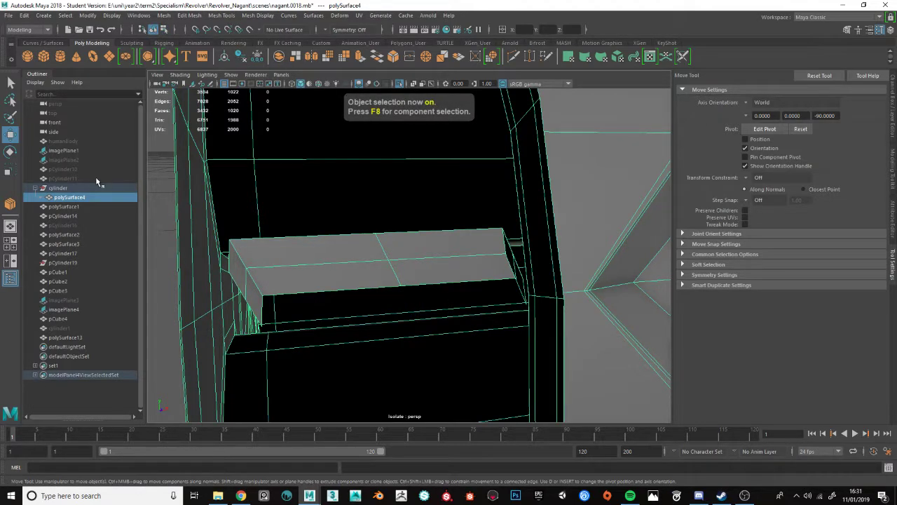
- Move polySurface4 out of the cylinder group and delete the empty cylinder group
middle_drag(60, 188, 60, 184)
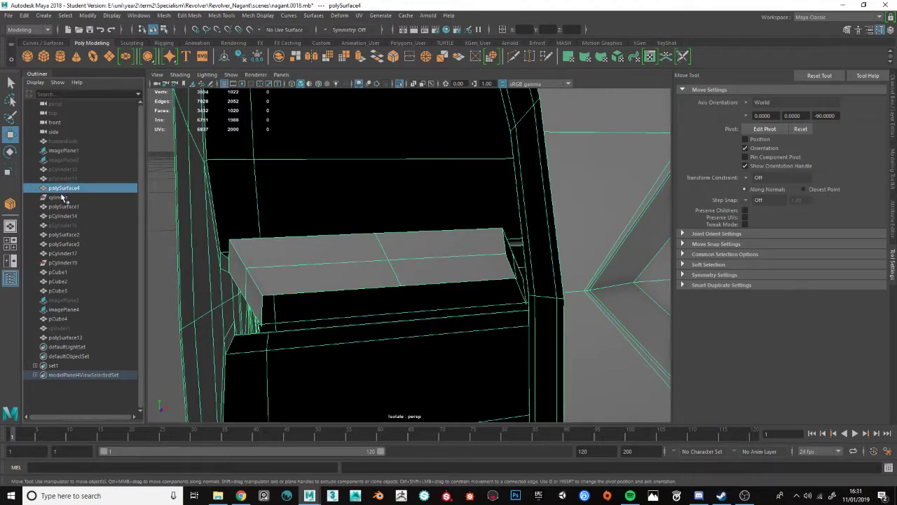
click(63, 199)
key(Delete)
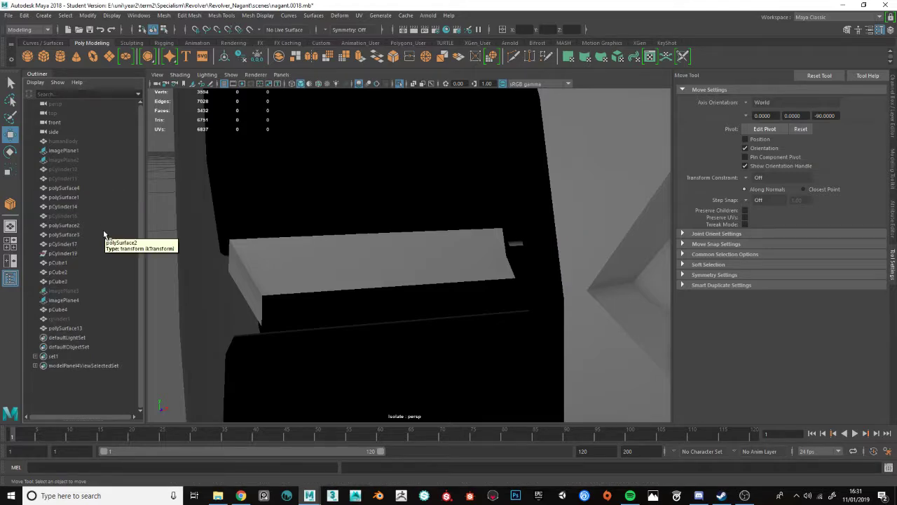
- Separate polySurface4 into its disconnected parts and delete the extruded strip piece inside the rear opening
click(396, 272)
alt+drag(396, 272, 398, 293)
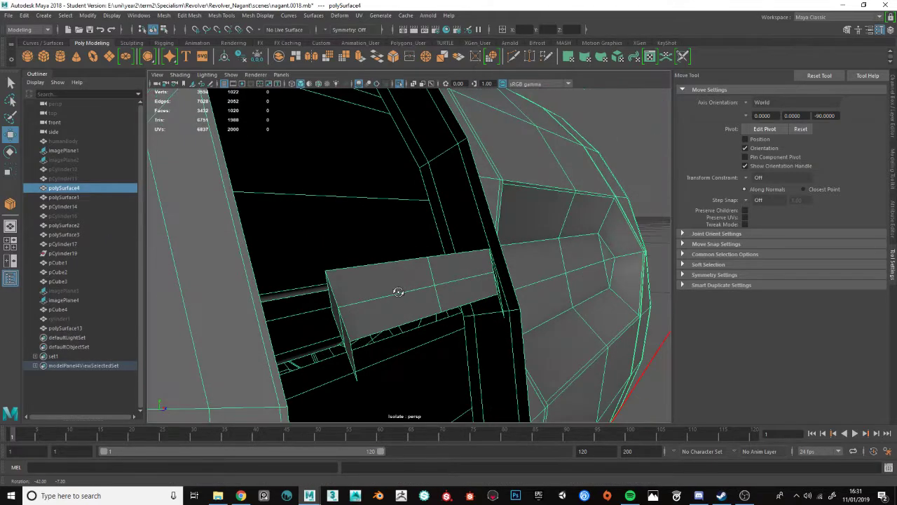
key(F11)
click(372, 295)
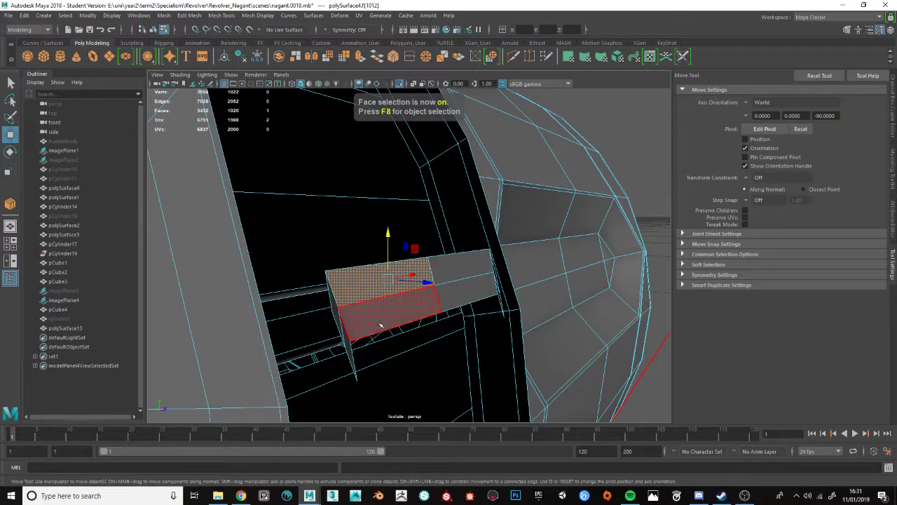
click(164, 14)
click(183, 57)
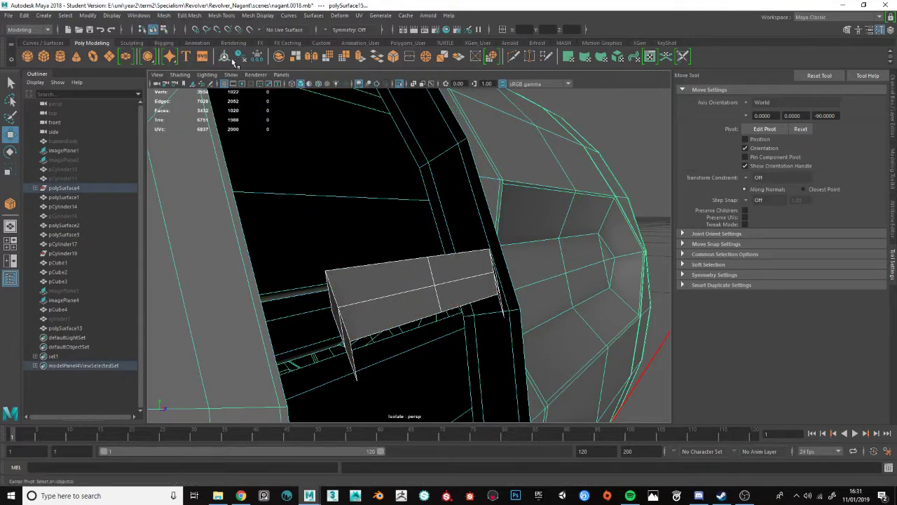
key(F8)
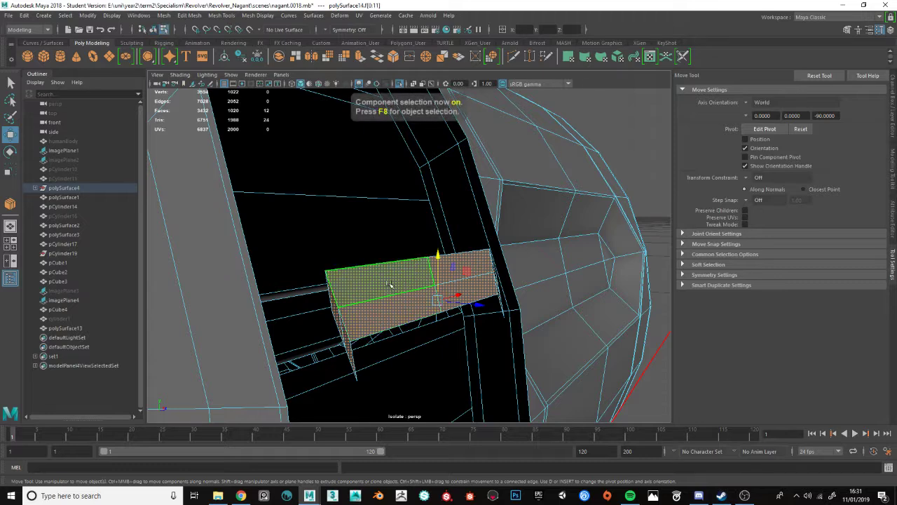
key(F8)
key(Delete)
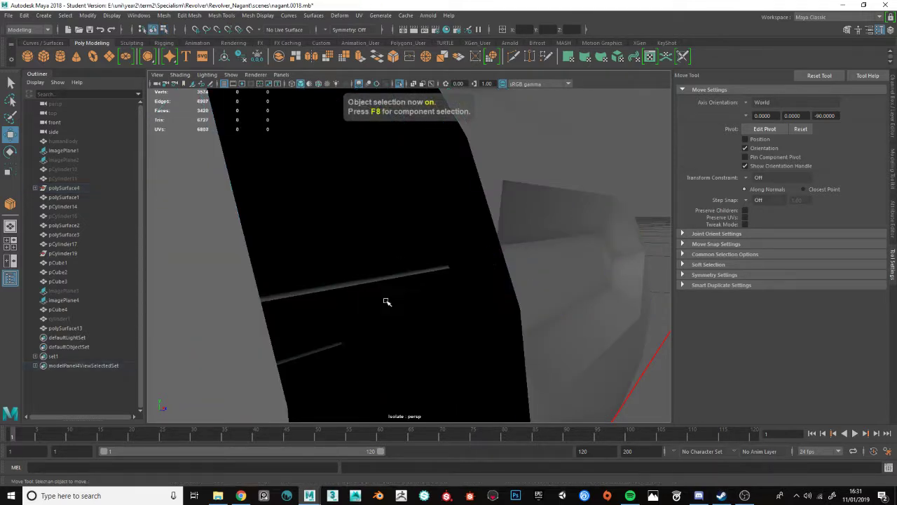
- Turn off the isolated view and select the notched rear band together with the cylinder body
alt+drag(386, 302, 391, 256)
click(461, 219)
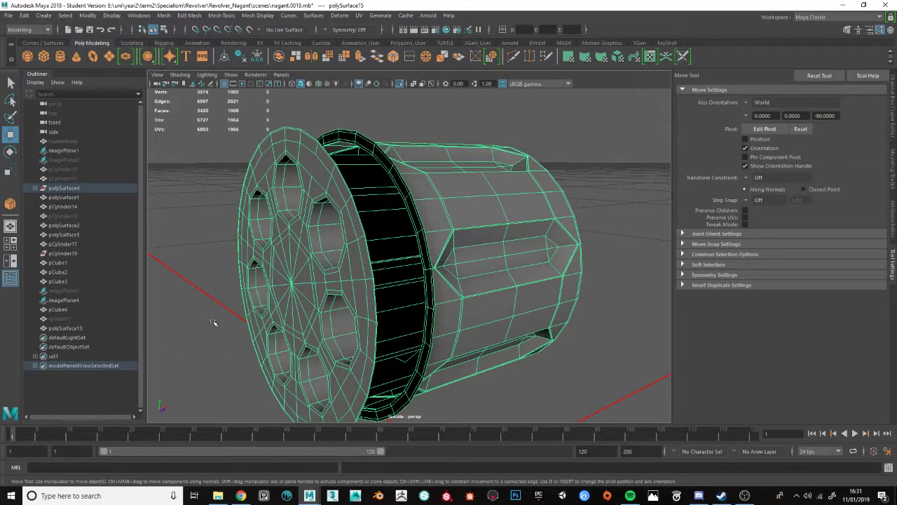
key(ctrl+1)
alt+drag(423, 281, 400, 231)
click(398, 228)
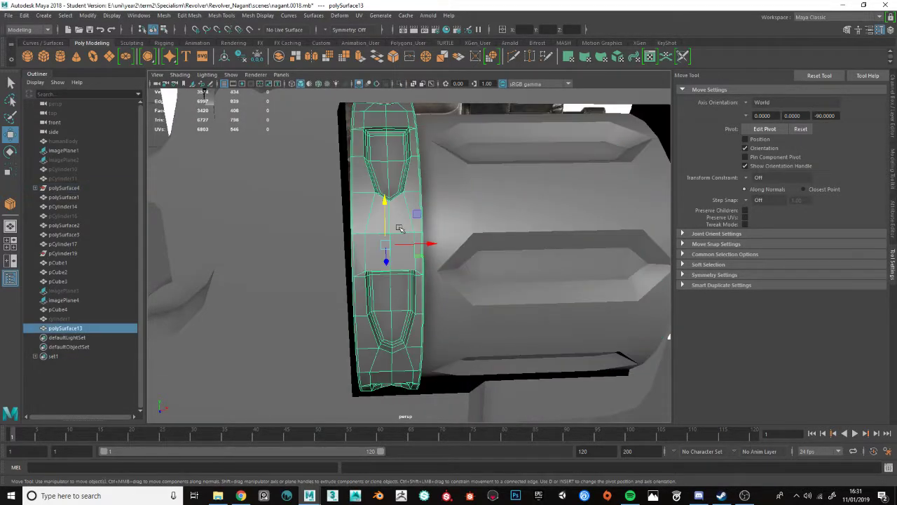
shift+click(491, 212)
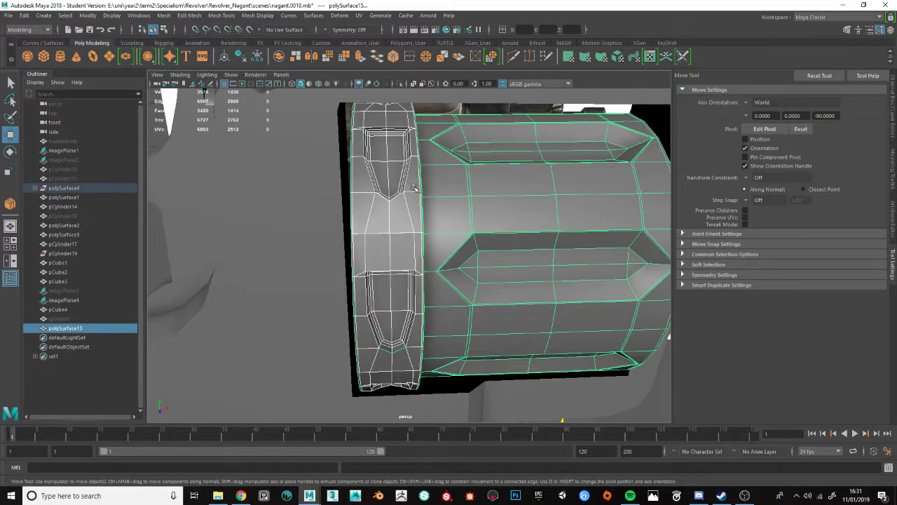
alt+drag(414, 188, 378, 260)
scroll(370, 262, up, 3)
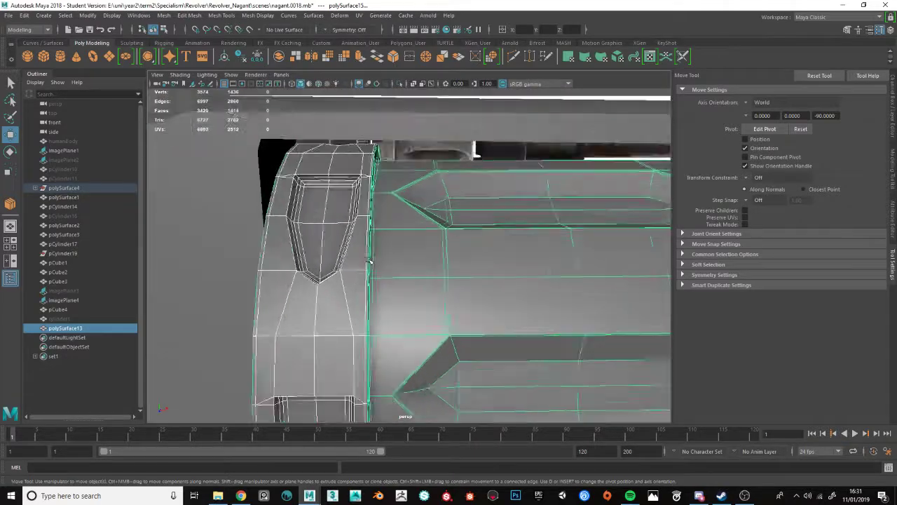
scroll(371, 261, down, 5)
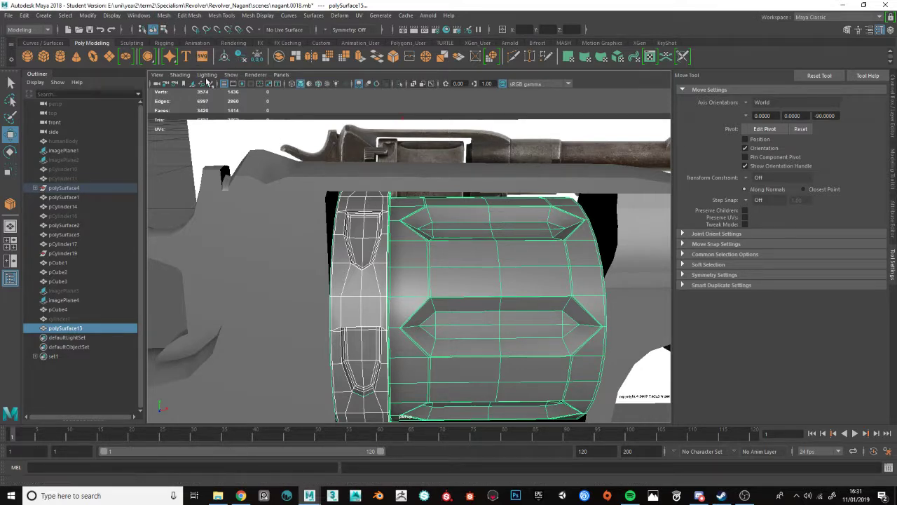
- Move polySurface15 out of the polySurface4 group and delete the leftover group
click(35, 189)
middle_drag(56, 186, 62, 188)
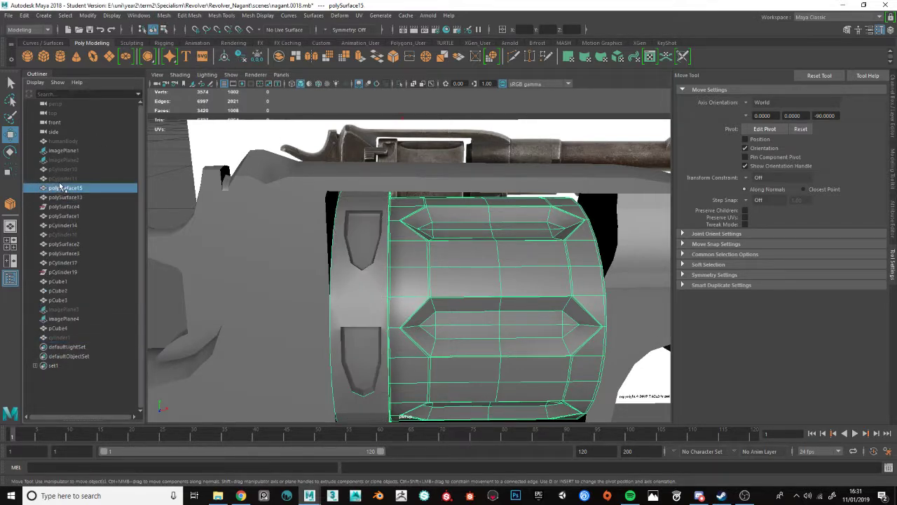
click(69, 208)
key(Delete)
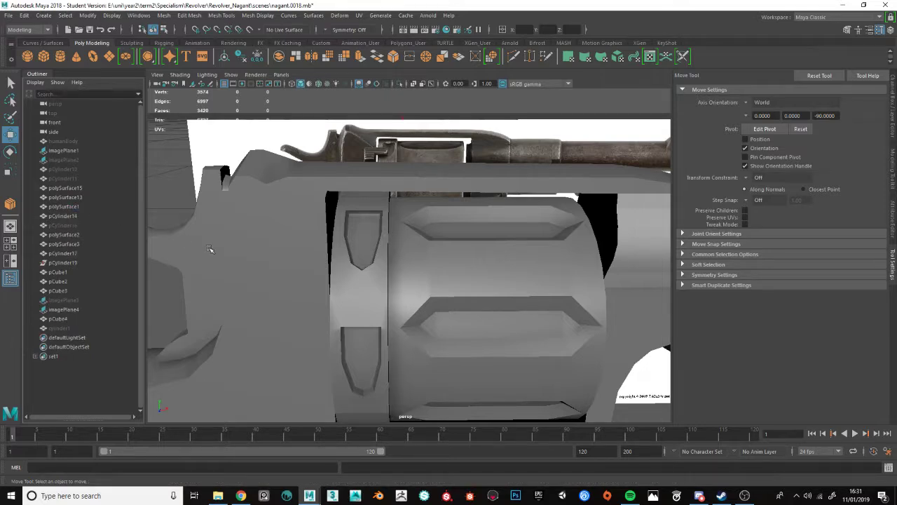
- Combine the cylinder body polySurface15 and the notched rear band polySurface13 into one mesh
click(420, 248)
shift+click(347, 275)
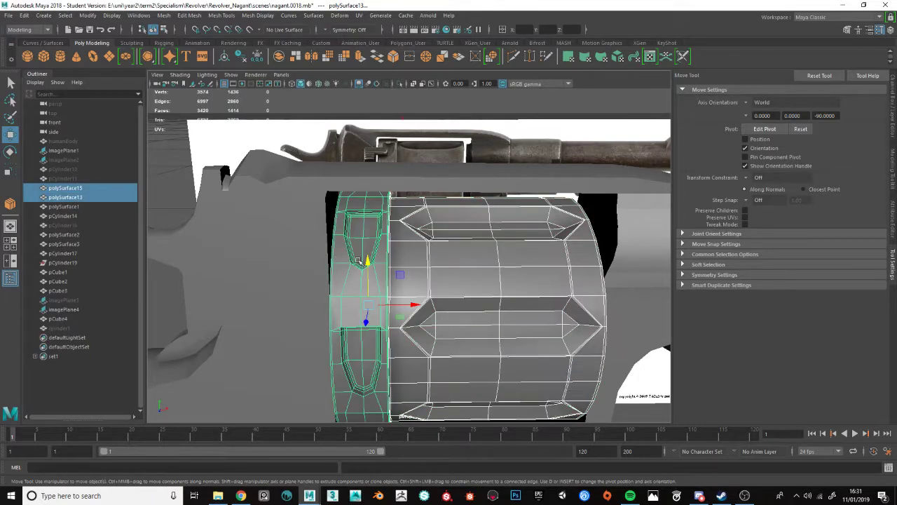
alt+drag(347, 274, 399, 239)
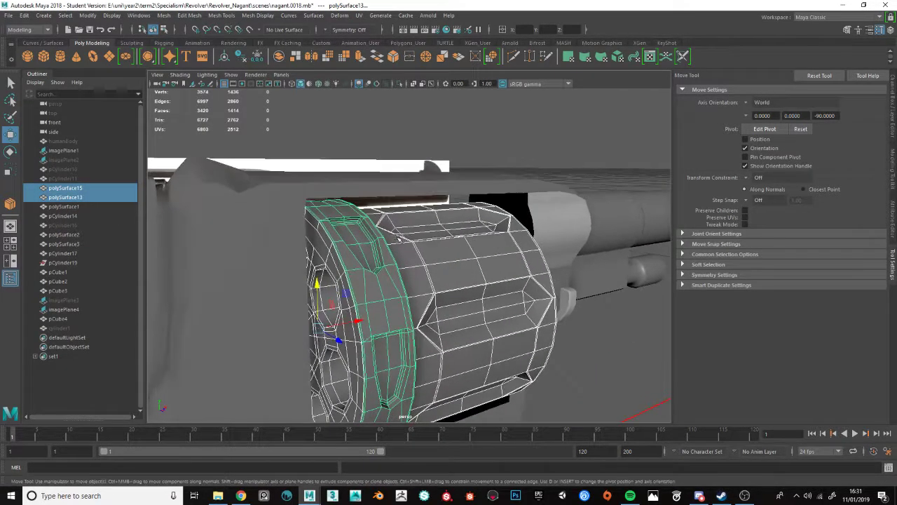
scroll(403, 252, up, 6)
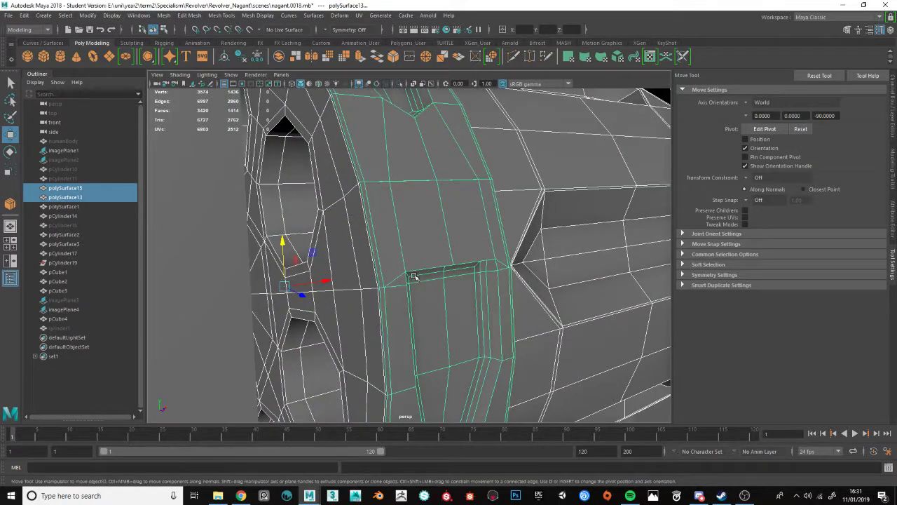
click(163, 15)
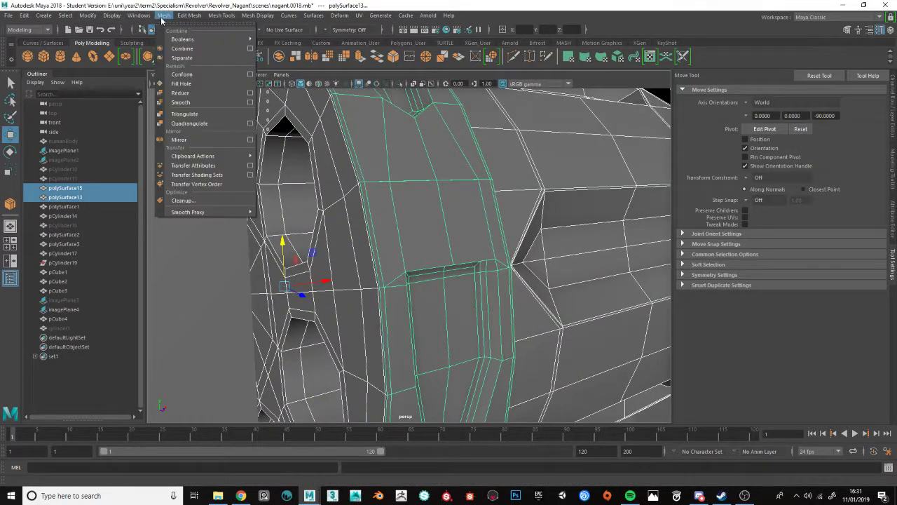
click(183, 51)
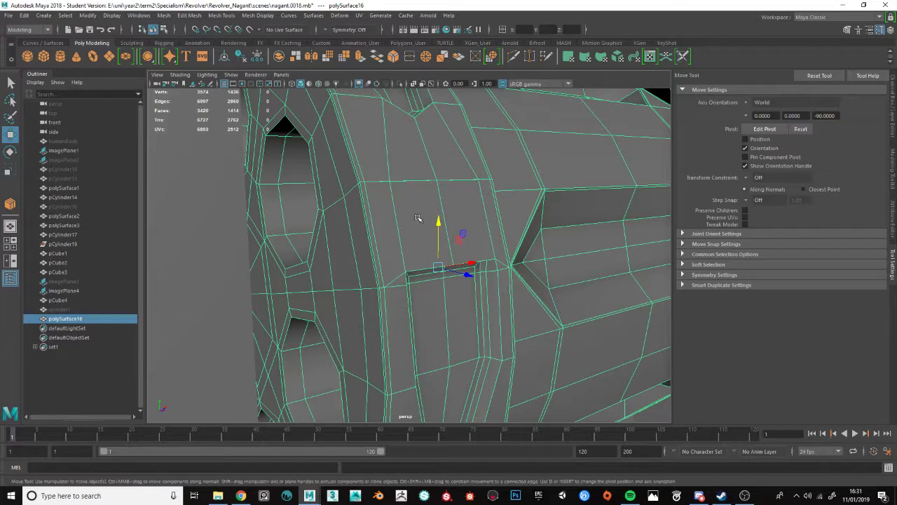
- Merge all vertices of the combined cylinder with a threshold of 0.0001
scroll(424, 220, down, 4)
mouse_move(425, 220)
alt+mouse_down()
mouse_move(453, 214)
mouse_move(476, 224)
mouse_move(426, 228)
alt+mouse_up()
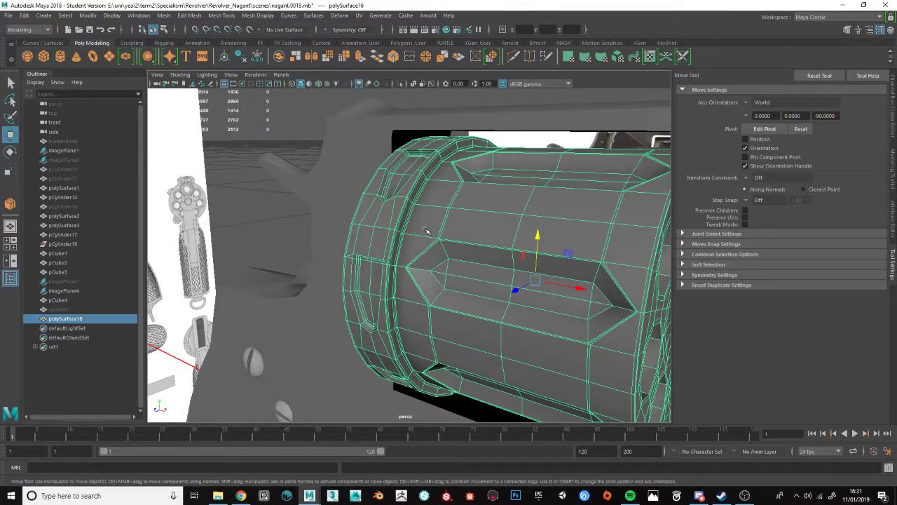
key(F9)
alt+right_drag(428, 231, 329, 183)
drag(379, 210, 466, 294)
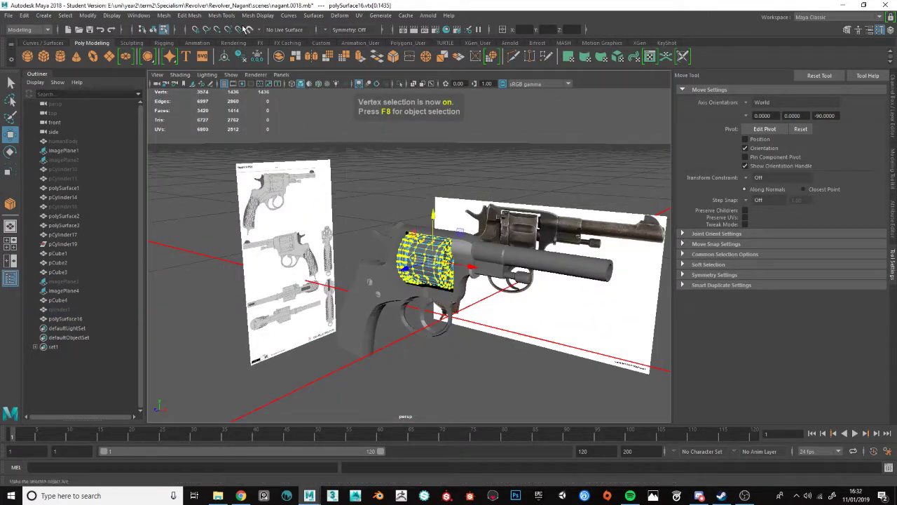
click(221, 15)
mouse_move(191, 15)
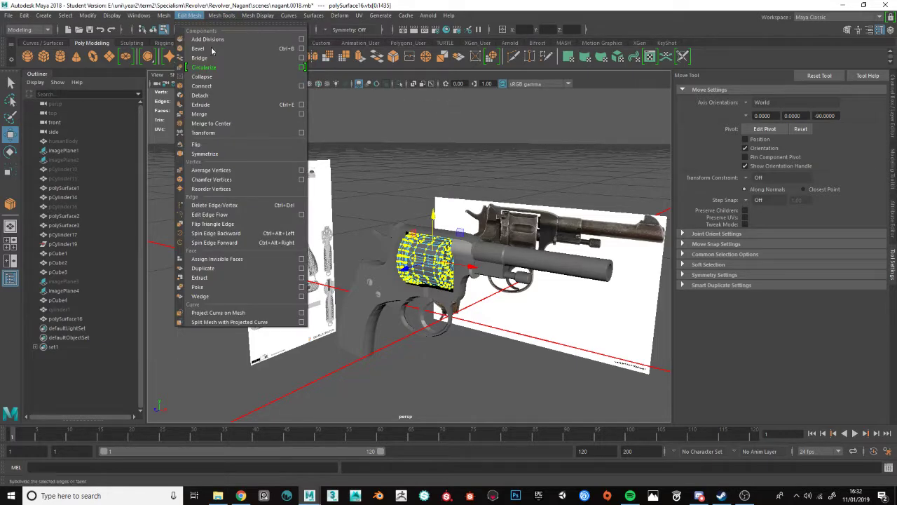
click(304, 113)
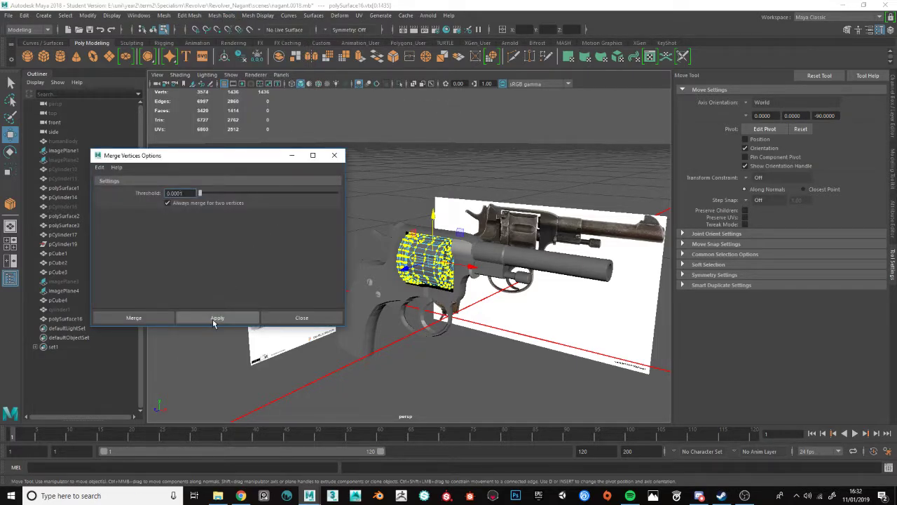
click(215, 320)
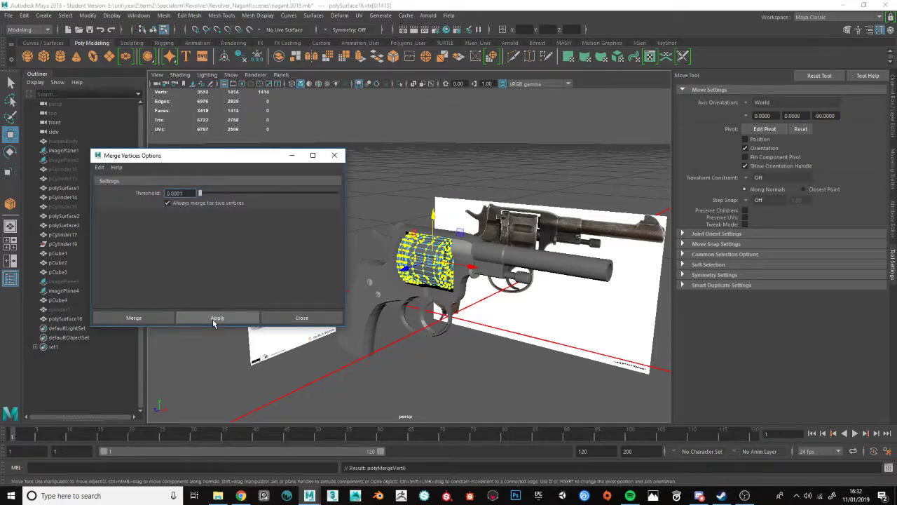
click(338, 156)
- Check a vertex on the band's seam in wireframe, and merge all cylinder vertices again with a threshold of 0.001
scroll(379, 227, up, 12)
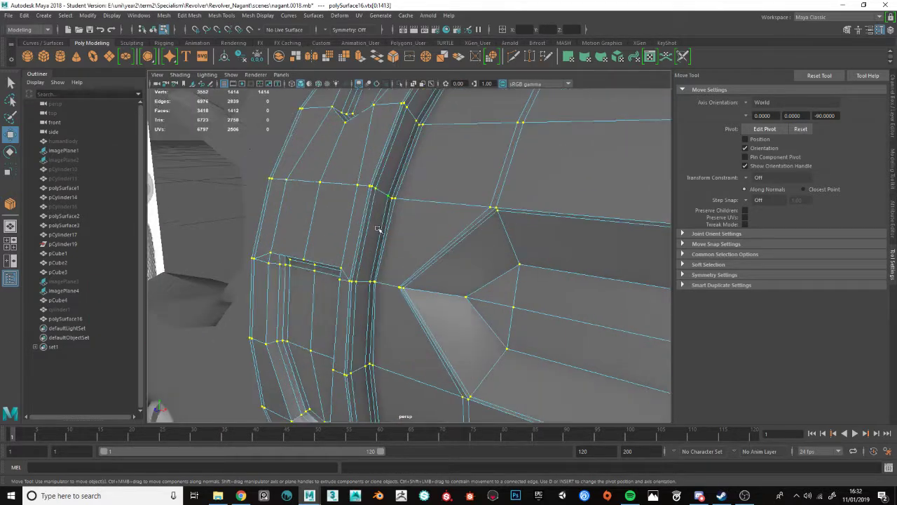
click(371, 186)
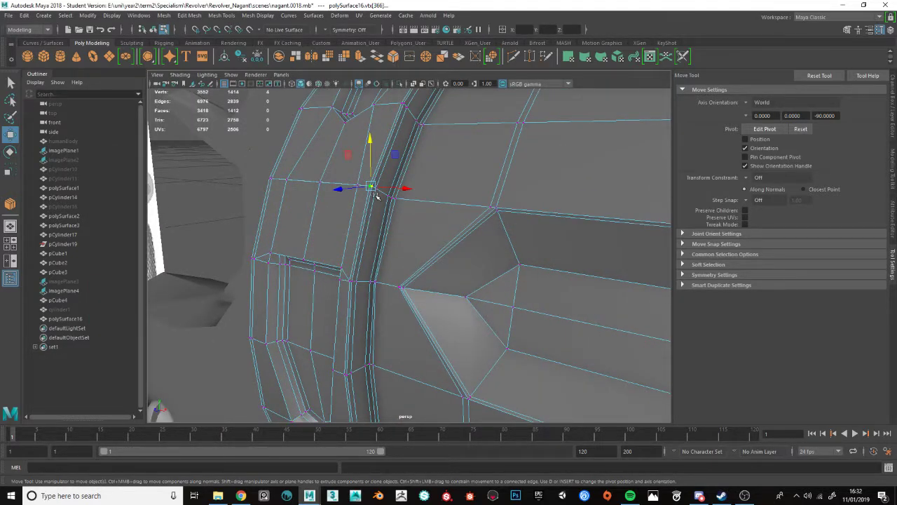
alt+drag(377, 197, 408, 182)
key(4)
scroll(348, 206, up, 2)
alt+drag(331, 200, 413, 210)
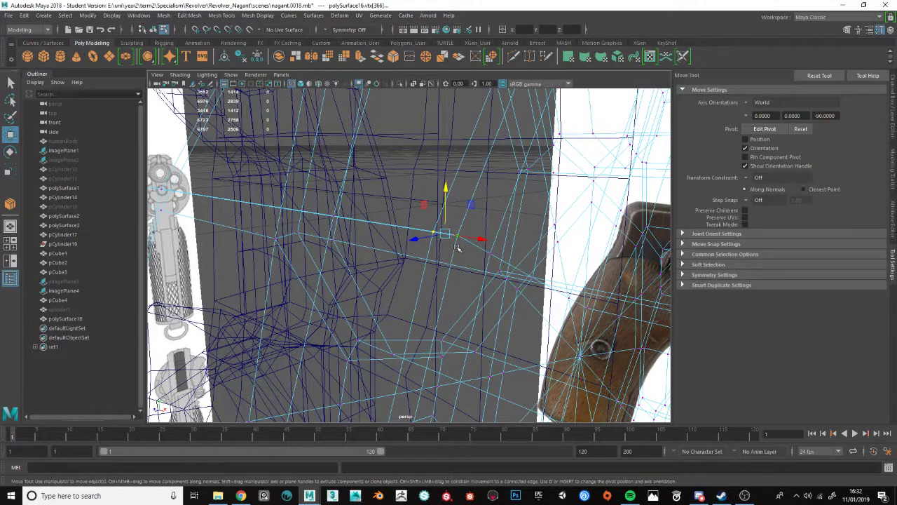
scroll(454, 247, down, 10)
drag(350, 162, 570, 345)
scroll(409, 255, up, 10)
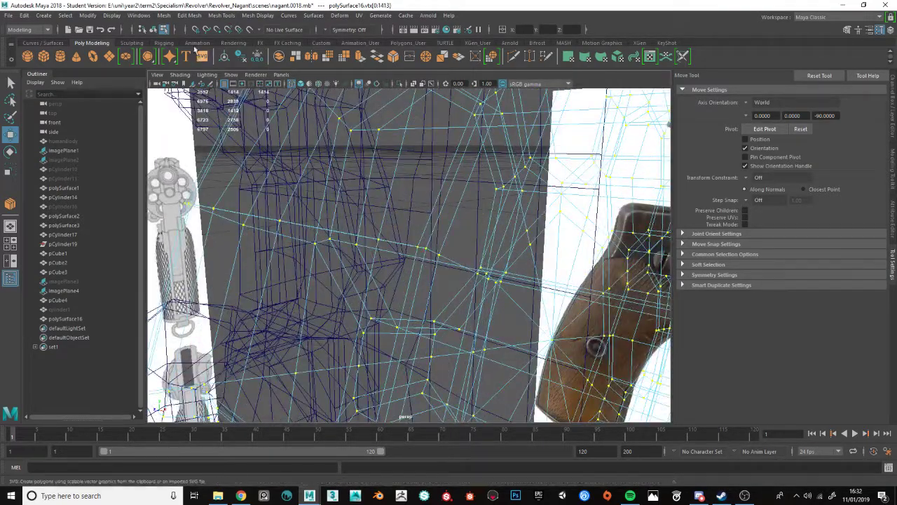
click(189, 15)
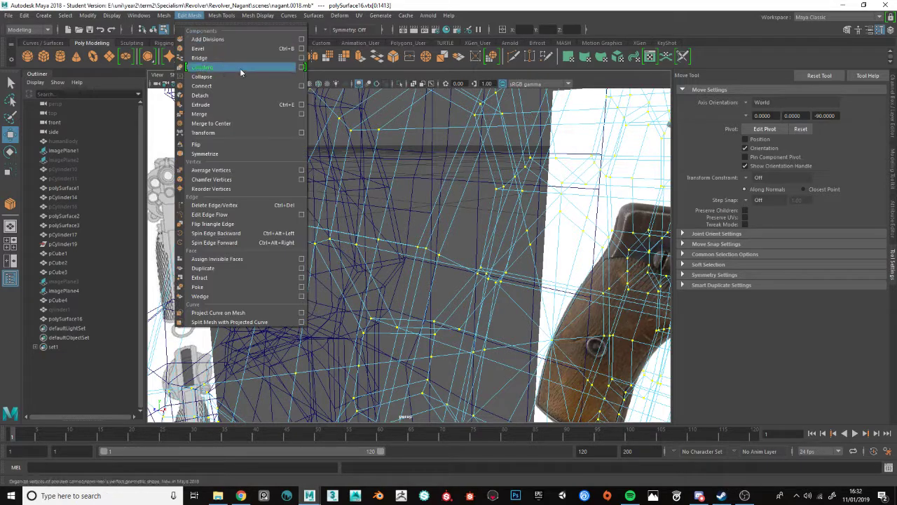
click(302, 124)
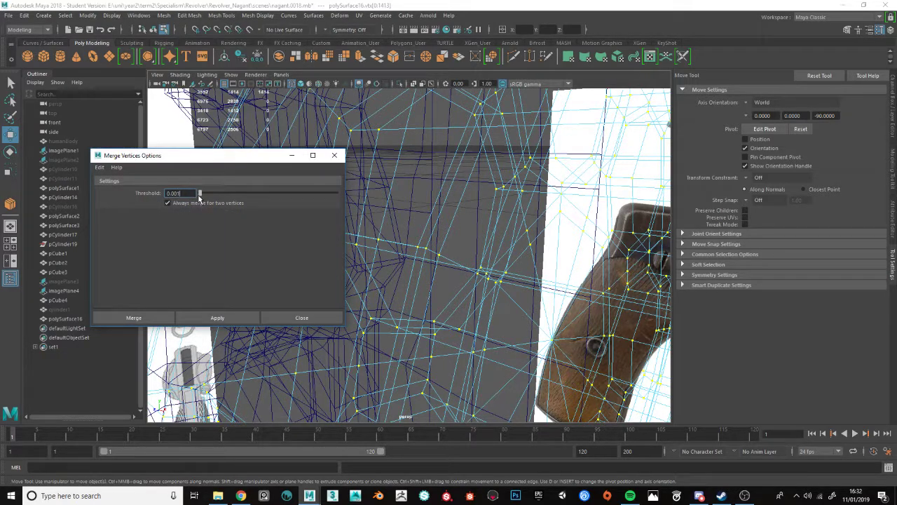
click(217, 319)
click(334, 155)
- Examine the merged vertices on the band's seam in shaded display and return the cylinder to object selection
drag(404, 231, 435, 263)
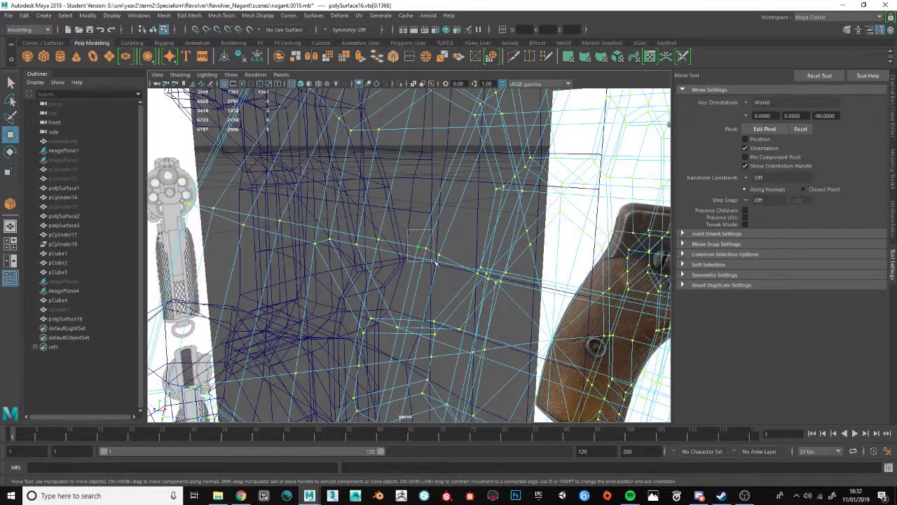
scroll(431, 260, down, 3)
key(5)
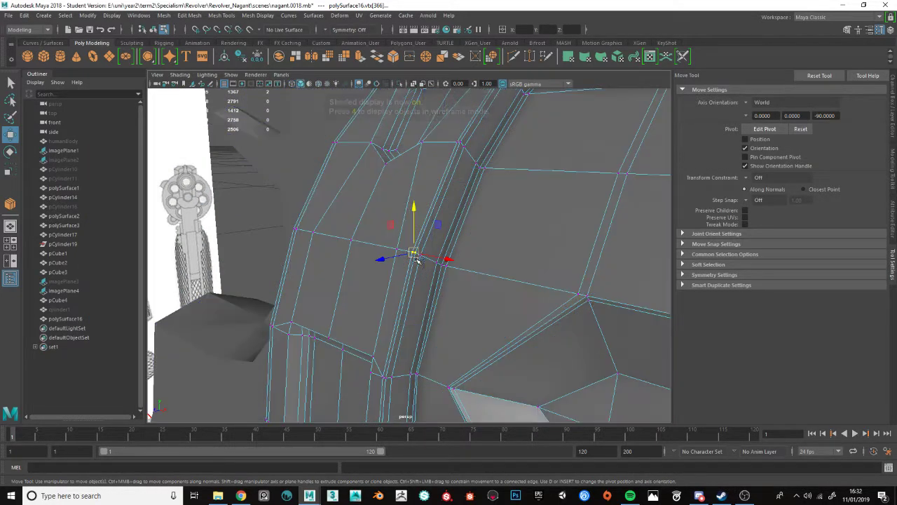
scroll(412, 259, down, 5)
key(F8)
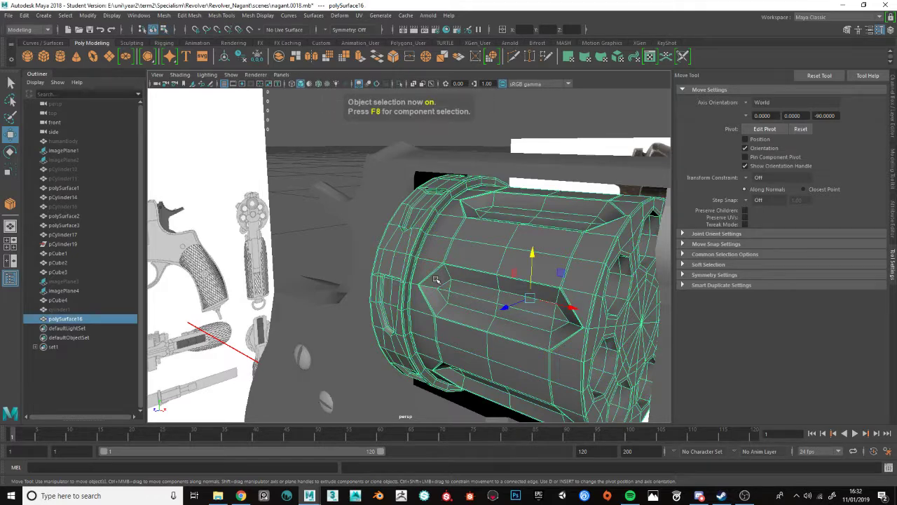
- Turn on smooth mesh preview for the cylinder and inspect it inside the revolver frame
key(3)
click(341, 146)
scroll(377, 208, down, 5)
alt+drag(379, 210, 450, 223)
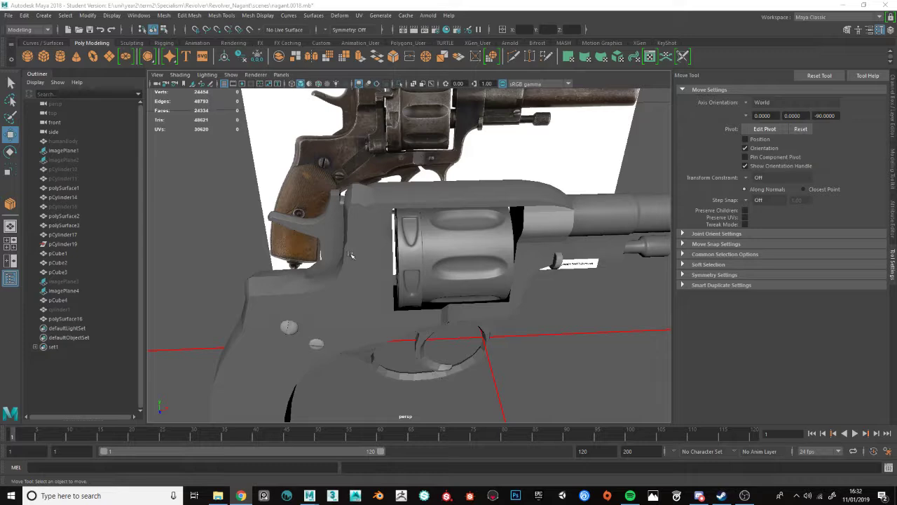
alt+middle_drag(480, 225, 366, 176)
alt+drag(366, 177, 353, 152)
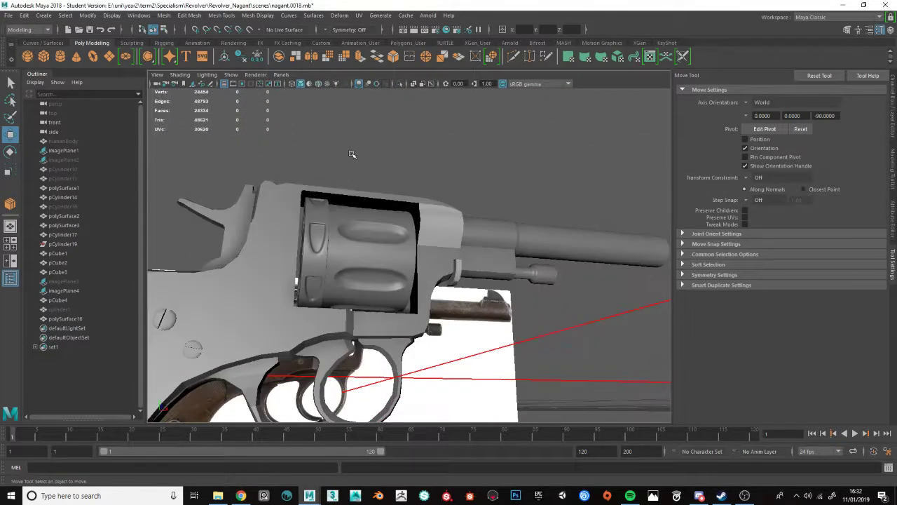
- Turn off the smooth mesh preview on the revolver's cylinder and deselect it
scroll(313, 211, up, 5)
alt+middle_drag(302, 210, 467, 214)
click(225, 169)
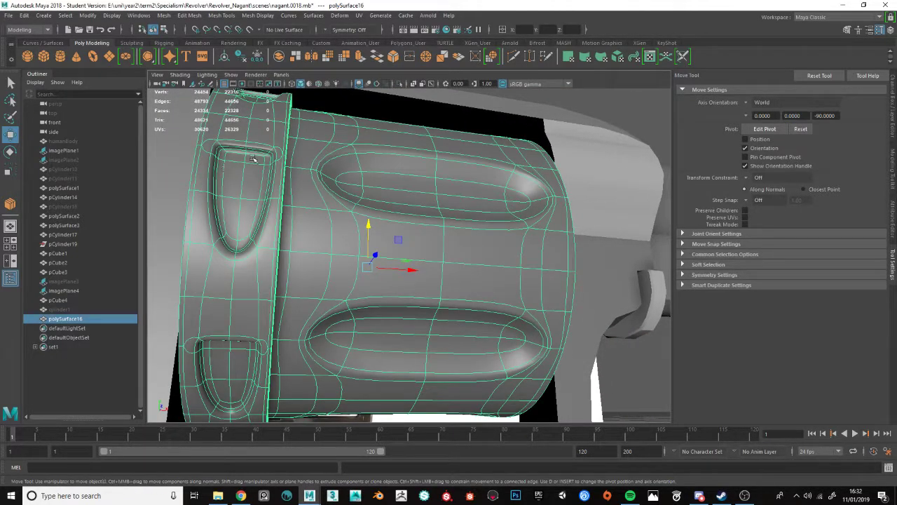
alt+drag(253, 159, 274, 163)
alt+middle_drag(274, 162, 326, 209)
key(1)
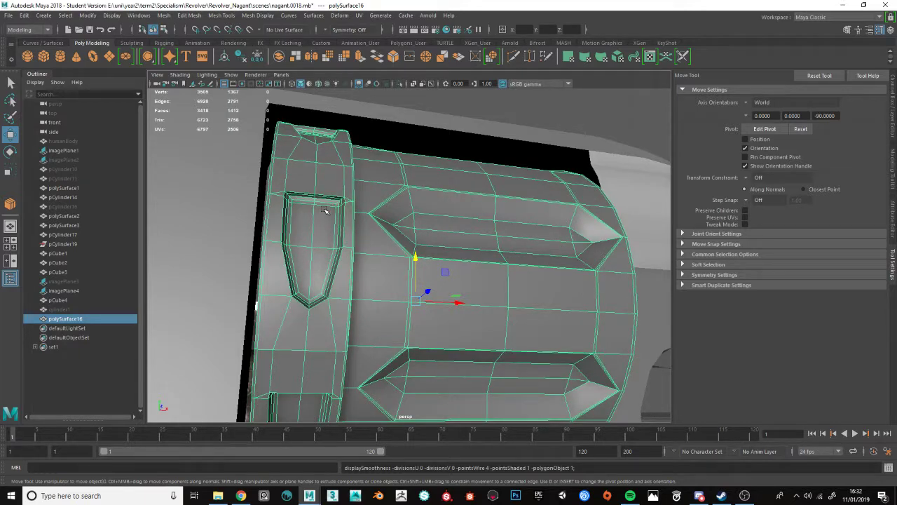
scroll(353, 212, down, 10)
alt+drag(315, 295, 341, 280)
click(495, 163)
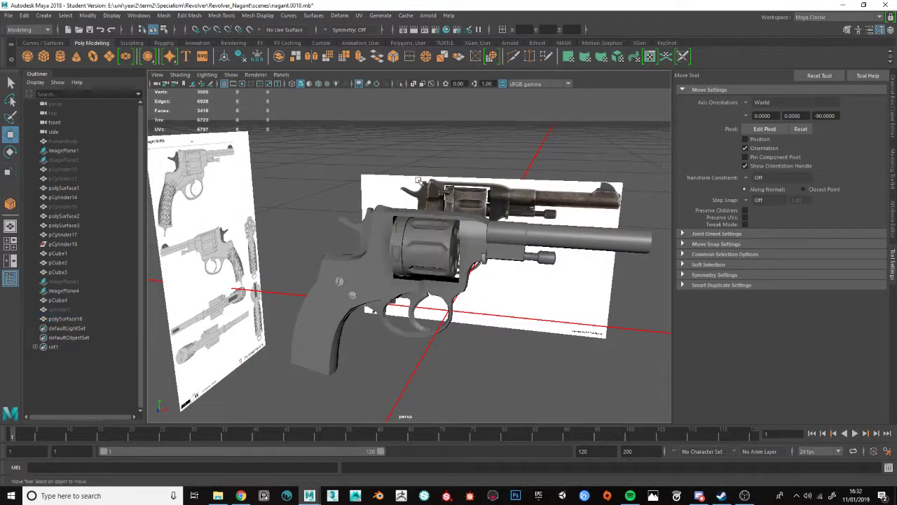
- Save the scene as the next incremental version, nagant.0019.mb
scroll(494, 168, down, 4)
alt+drag(494, 182, 446, 217)
key(ctrl+alt+s)
click(428, 254)
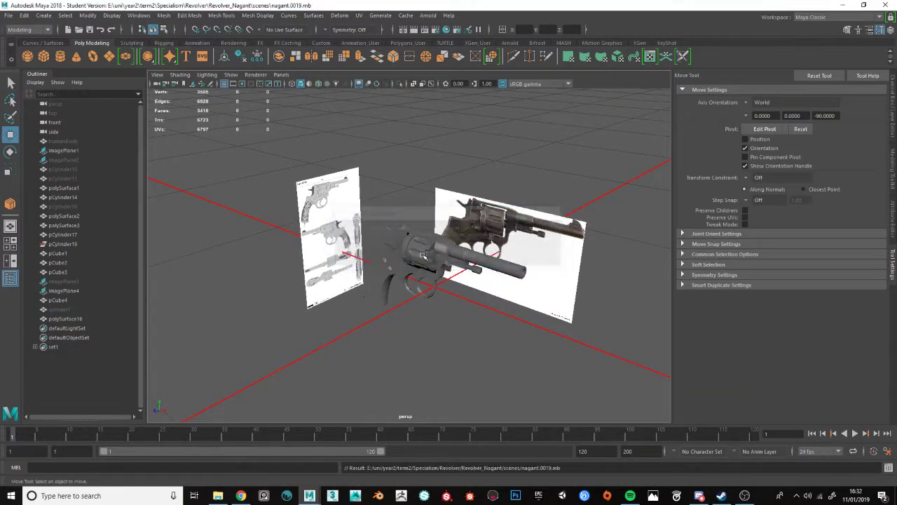
click(722, 496)
click(699, 496)
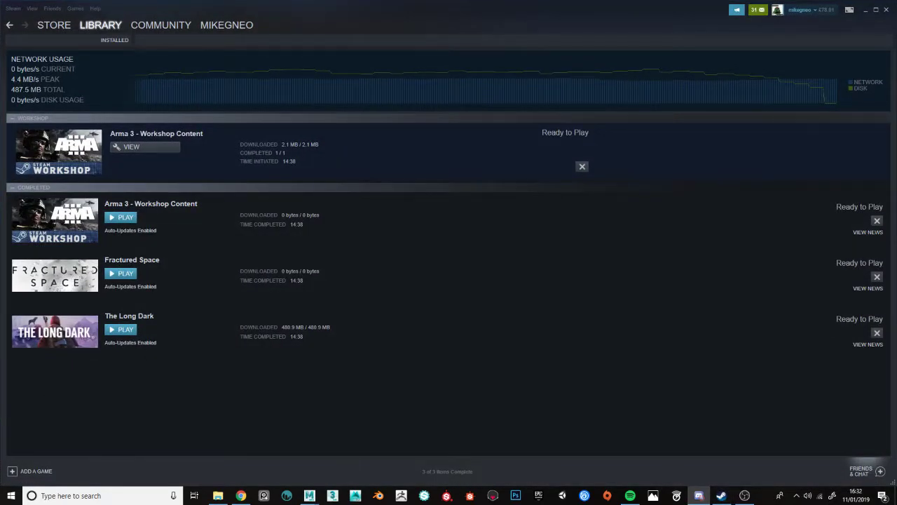
click(866, 10)
click(865, 10)
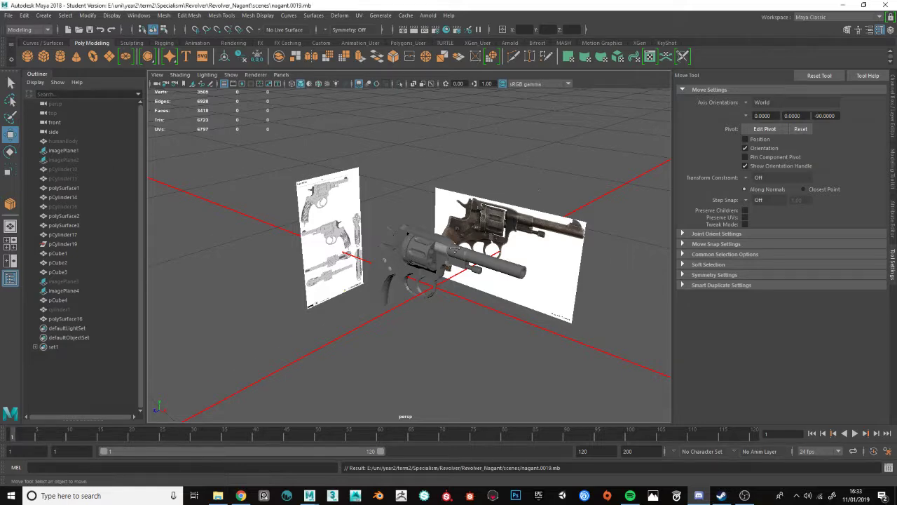
- Select the trigger guard and examine its shape from below and beside the revolver frame
alt+drag(283, 166, 331, 152)
alt+right_drag(331, 152, 391, 253)
alt+middle_drag(391, 253, 526, 223)
alt+drag(526, 223, 477, 215)
click(515, 201)
scroll(516, 201, up, 3)
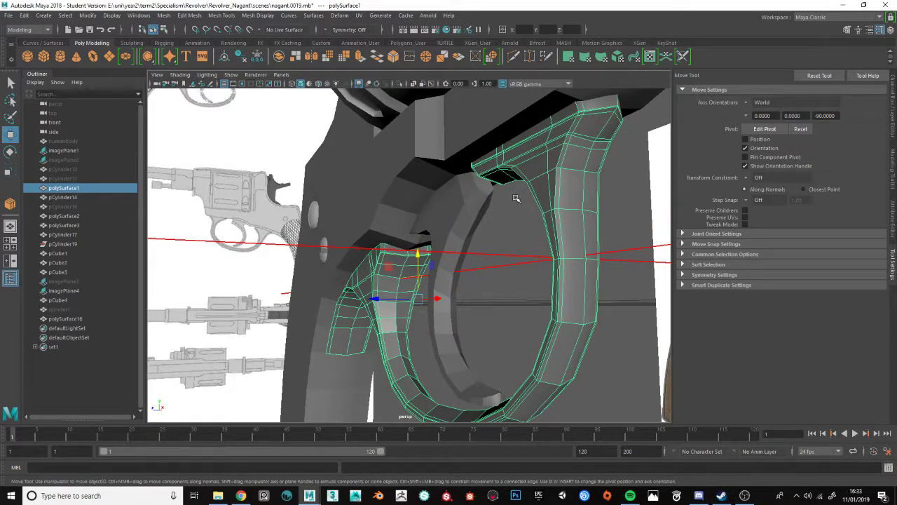
alt+drag(427, 331, 517, 262)
scroll(515, 261, down, 4)
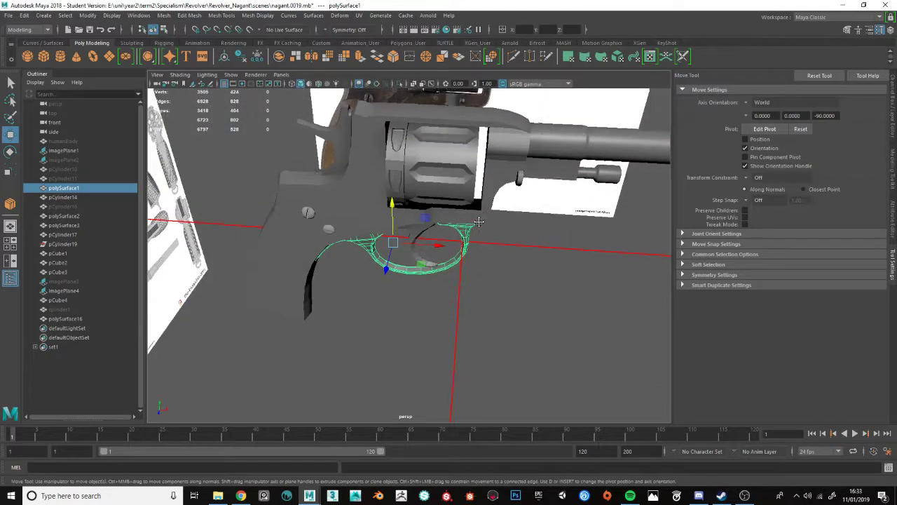
alt+middle_drag(440, 168, 424, 262)
alt+drag(424, 263, 446, 232)
- Turn on smooth mesh preview for the cylinder and inspect the notches on its rear band
click(446, 232)
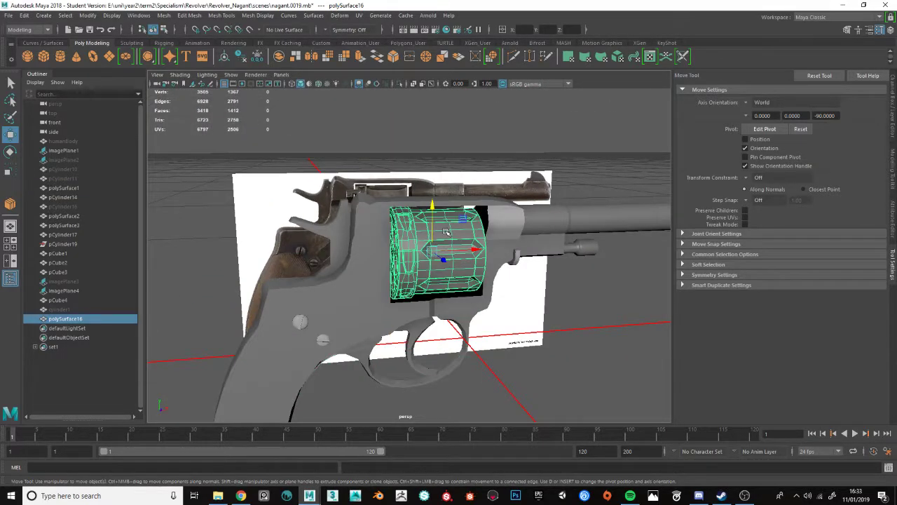
key(3)
click(609, 192)
alt+drag(503, 205, 509, 208)
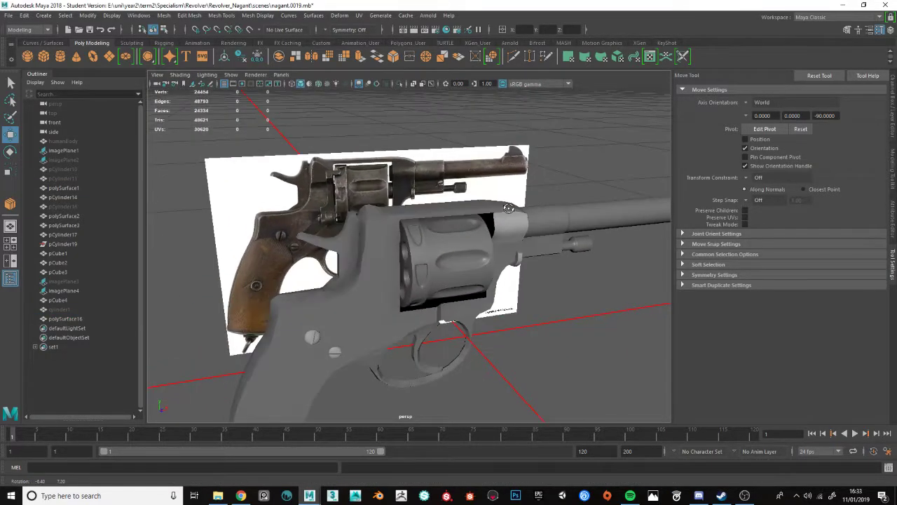
scroll(439, 213, up, 5)
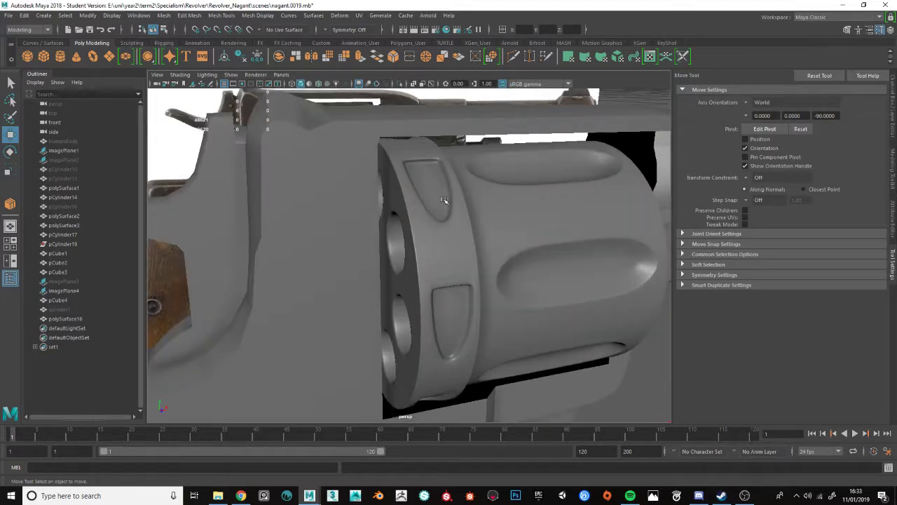
scroll(443, 200, down, 10)
- Compare the cylinder with and without smooth mesh preview, leaving it unsmoothed
click(443, 256)
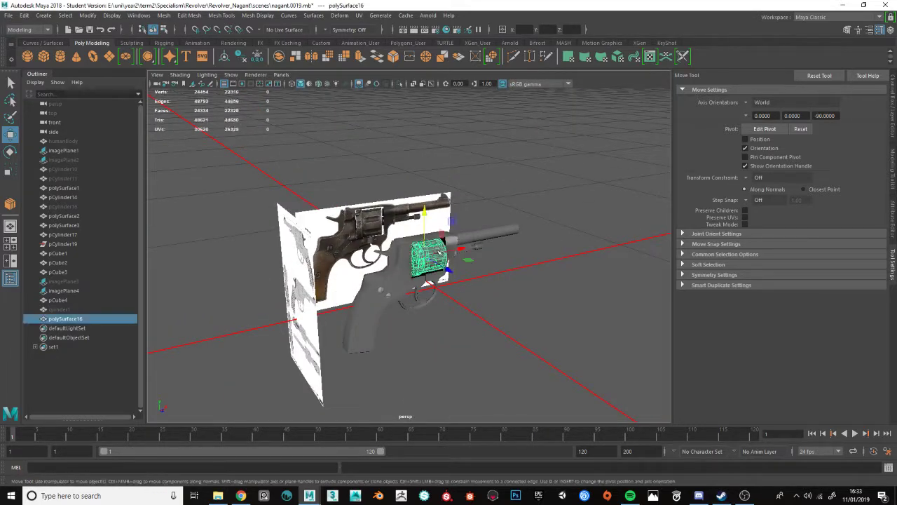
scroll(443, 256, up, 2)
scroll(443, 255, up, 3)
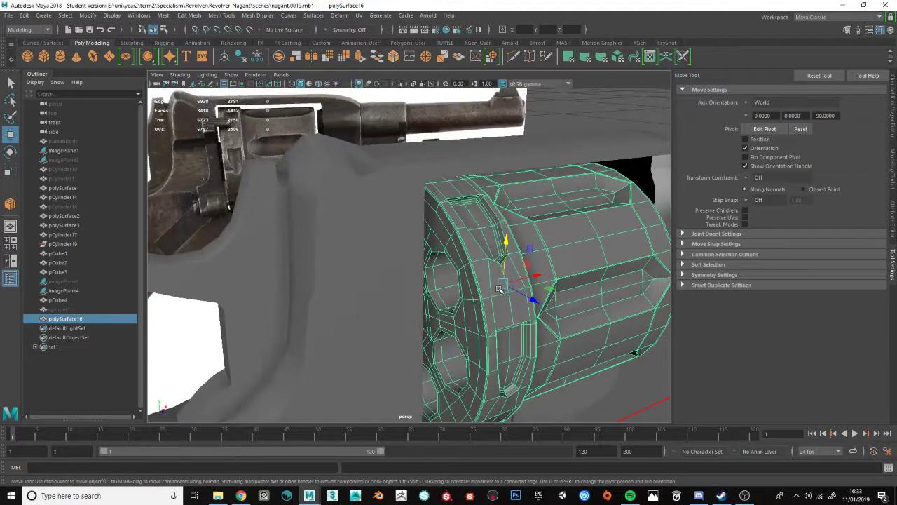
scroll(495, 290, up, 2)
key(3)
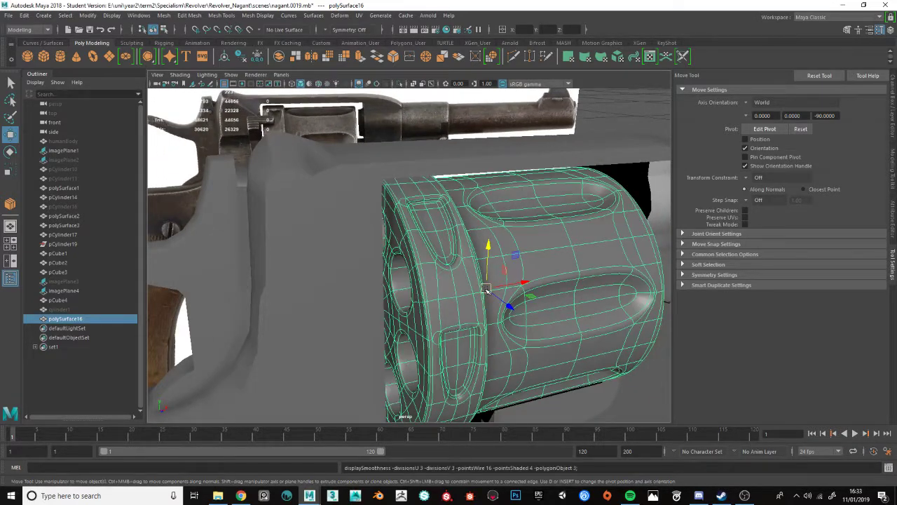
key(1)
- Insert an edge loop close to the outer rim of two neighbouring notches on the cylinder's band using Multi-Cut
scroll(483, 295, up, 5)
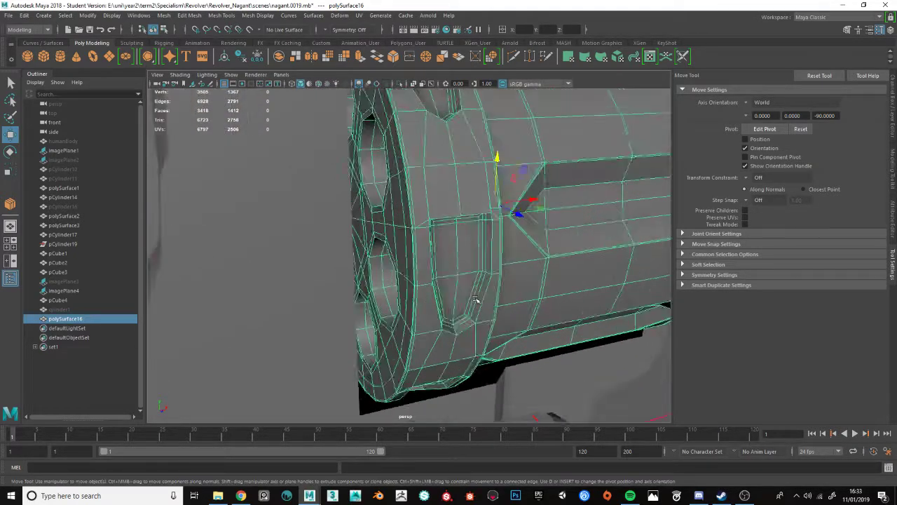
scroll(484, 300, down, 3)
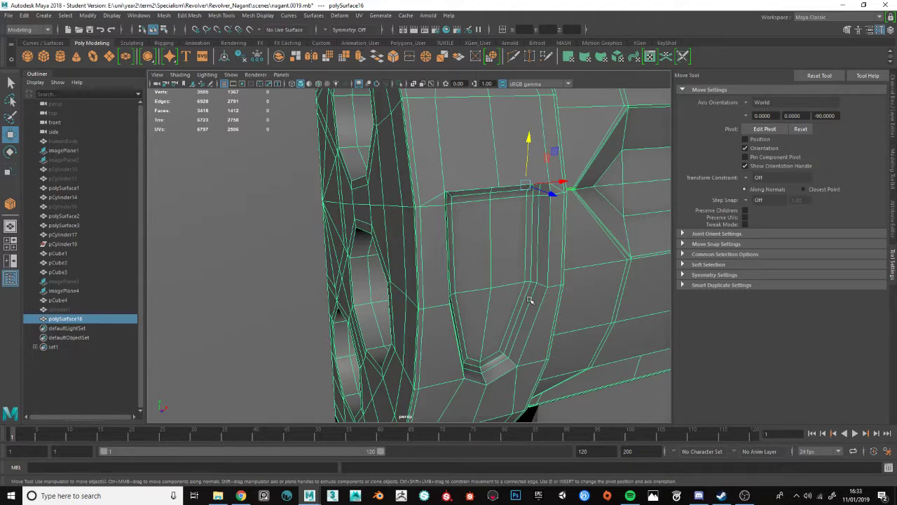
key(F10)
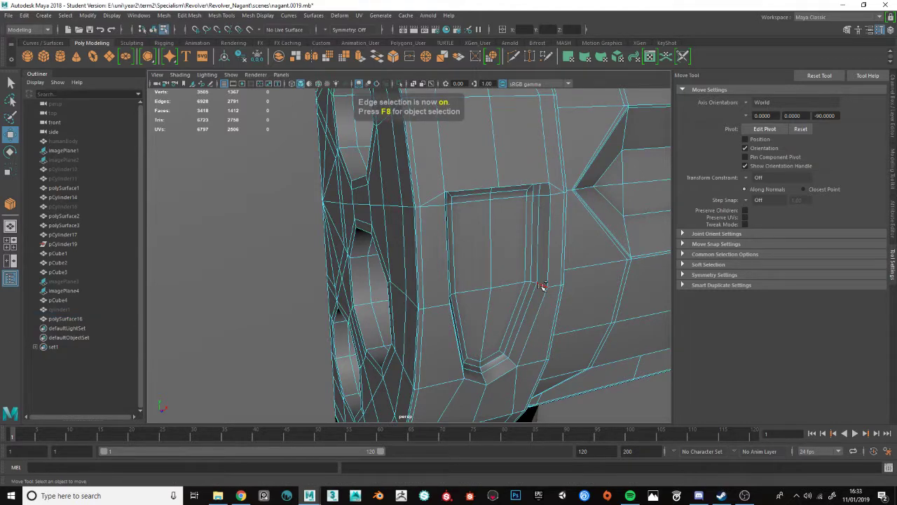
shift+right_click(543, 286)
click(489, 286)
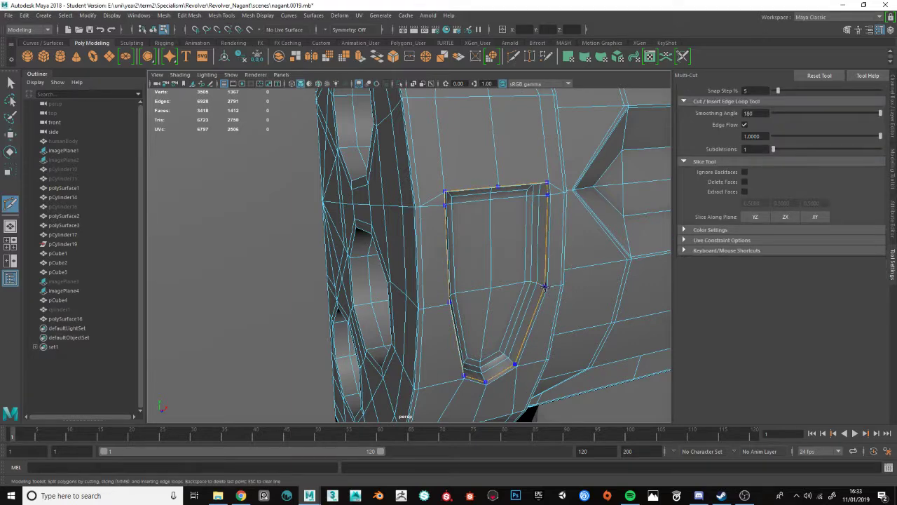
ctrl+click(545, 286)
alt+drag(543, 187, 537, 311)
alt+middle_drag(537, 310, 548, 316)
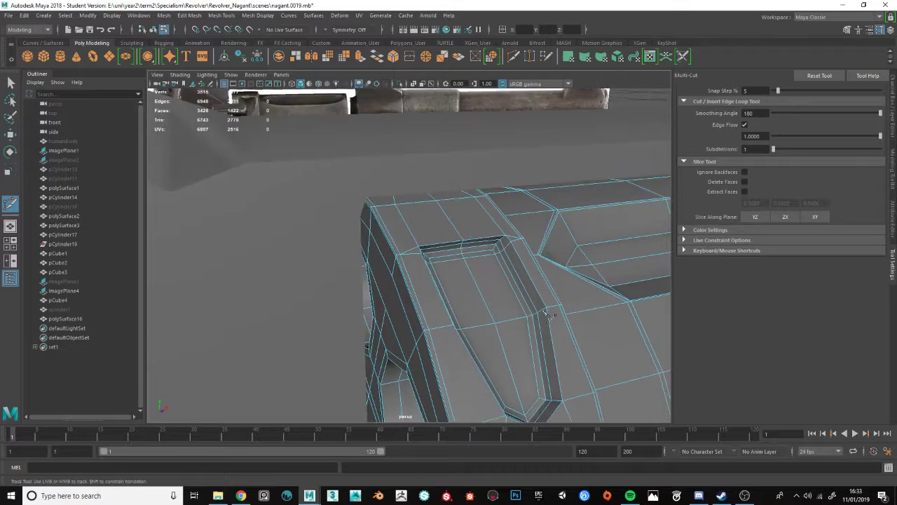
ctrl+click(546, 314)
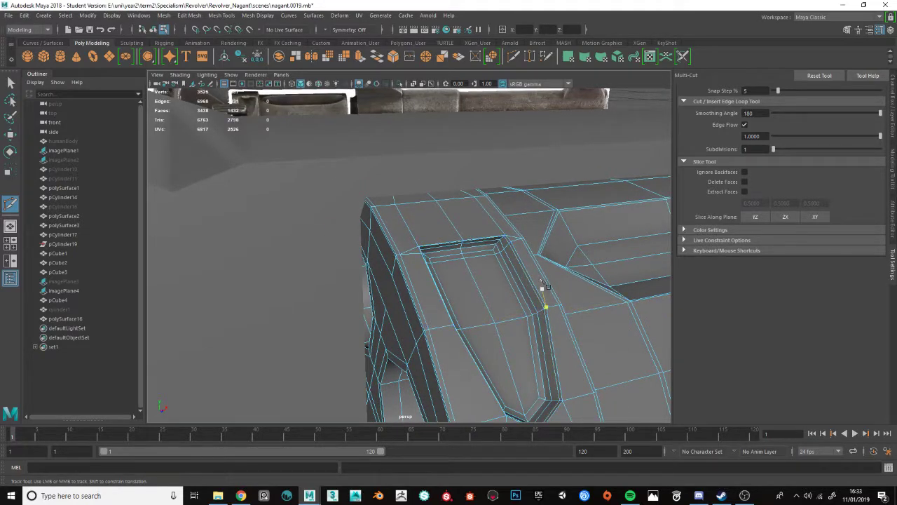
- Add the same rim-supporting edge loop to three more notches around the cylinder's band
alt+drag(351, 208, 483, 225)
alt+middle_drag(484, 225, 415, 240)
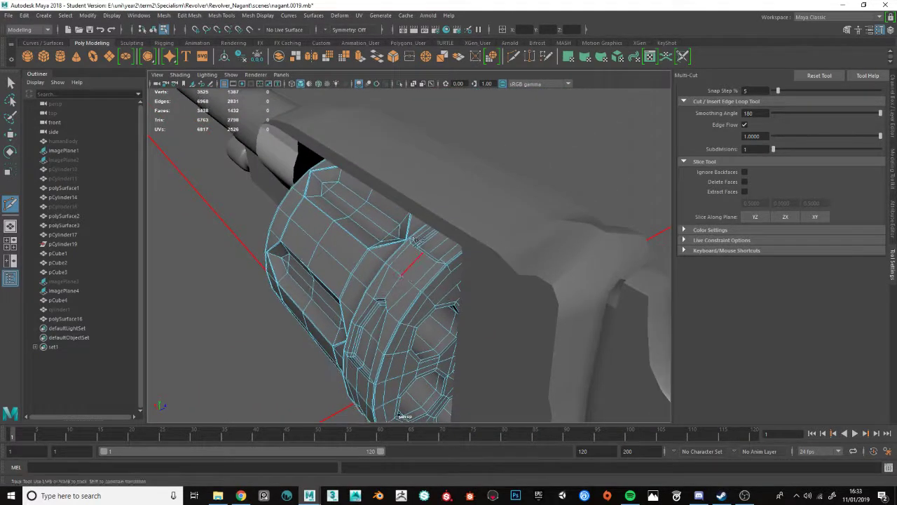
scroll(415, 240, up, 5)
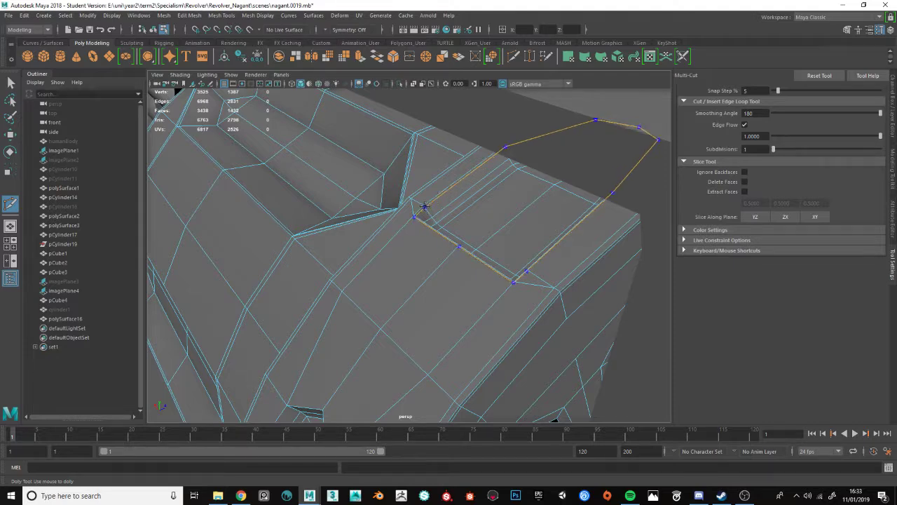
ctrl+click(425, 207)
alt+middle_drag(537, 245, 350, 321)
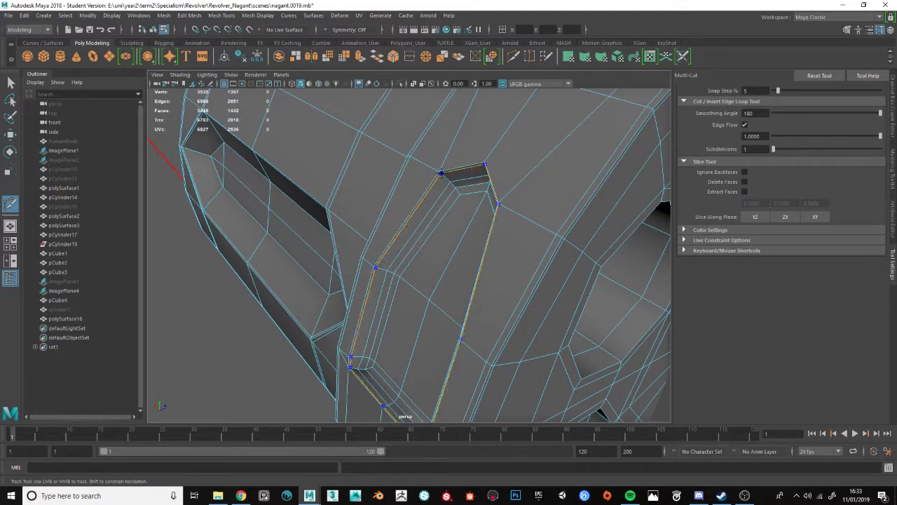
ctrl+click(455, 216)
alt+drag(455, 216, 418, 309)
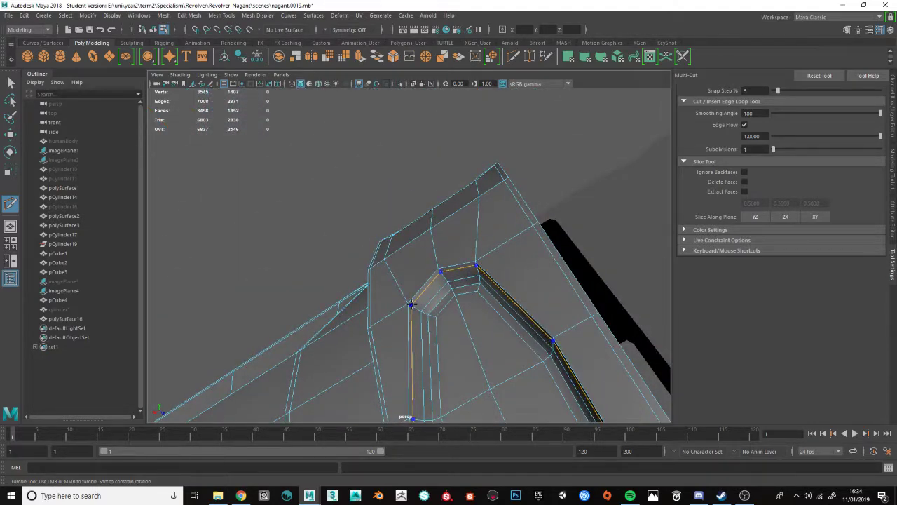
ctrl+click(412, 304)
- Add rim-supporting edge loops to the last two notches of the cylinder's band
alt+drag(448, 337, 440, 282)
scroll(414, 305, up, 8)
alt+drag(367, 369, 369, 356)
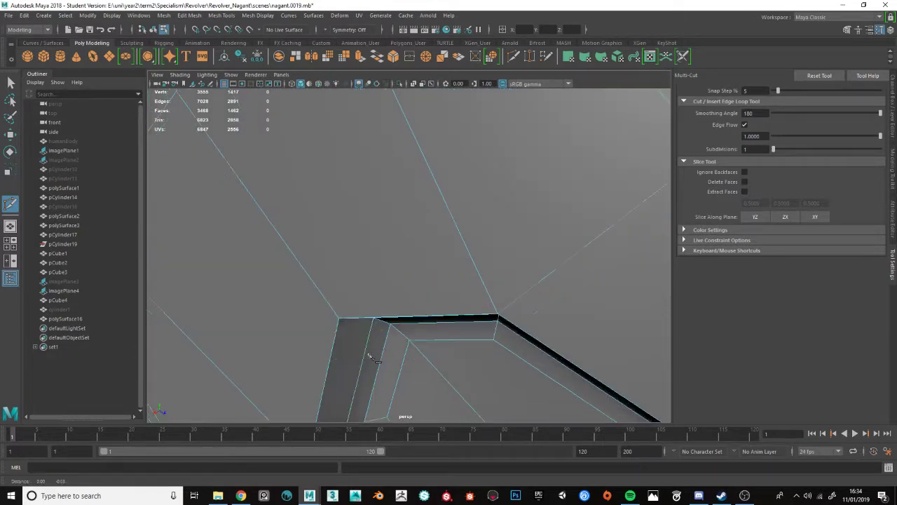
alt+middle_drag(369, 356, 400, 266)
ctrl+click(385, 227)
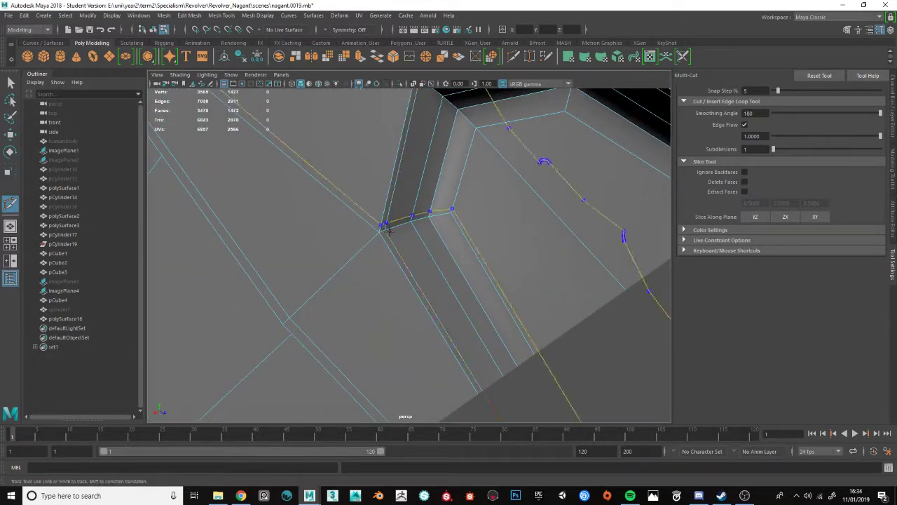
scroll(389, 230, down, 8)
alt+drag(390, 233, 365, 280)
scroll(375, 274, up, 8)
ctrl+click(364, 282)
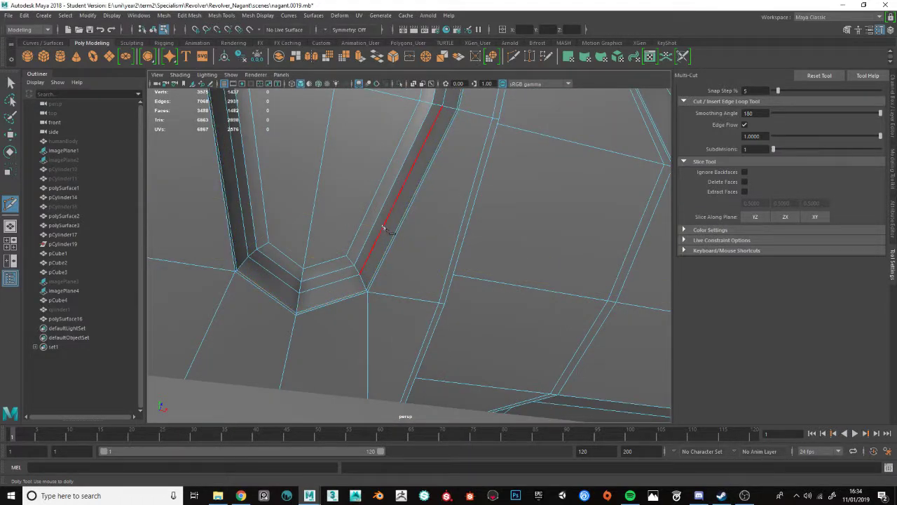
alt+drag(384, 228, 411, 395)
click(446, 258)
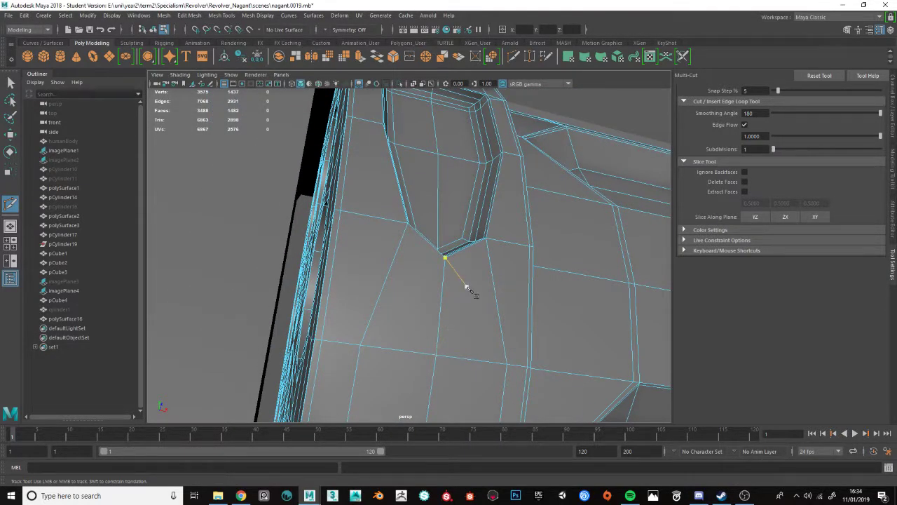
- Return the cylinder to object selection, turn on its smooth mesh preview, and inspect it deselected inside the revolver
key(F8)
key(3)
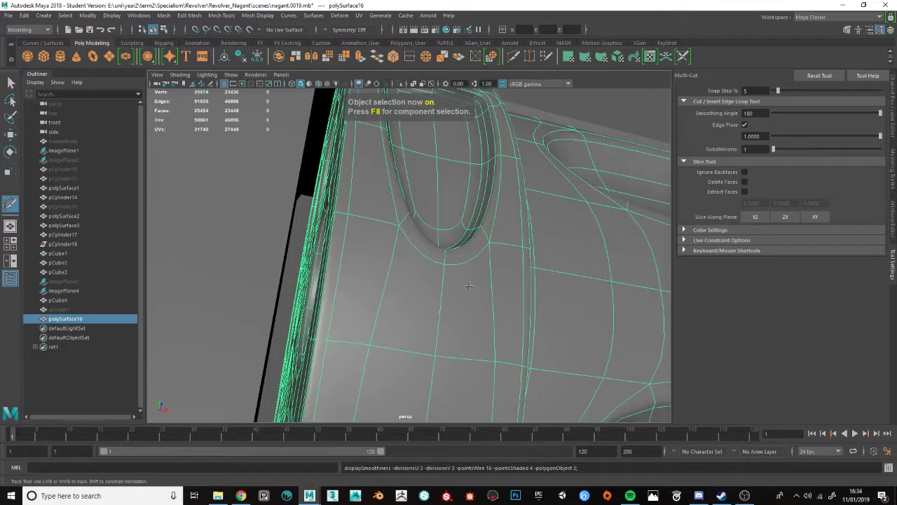
alt+drag(468, 287, 416, 333)
scroll(417, 334, down, 6)
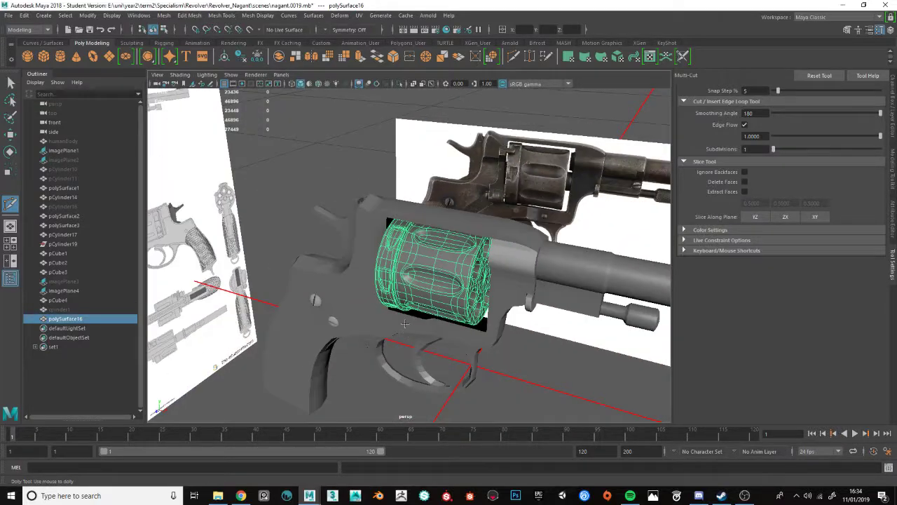
click(291, 150)
alt+drag(291, 150, 433, 264)
scroll(416, 293, down, 3)
scroll(407, 288, up, 5)
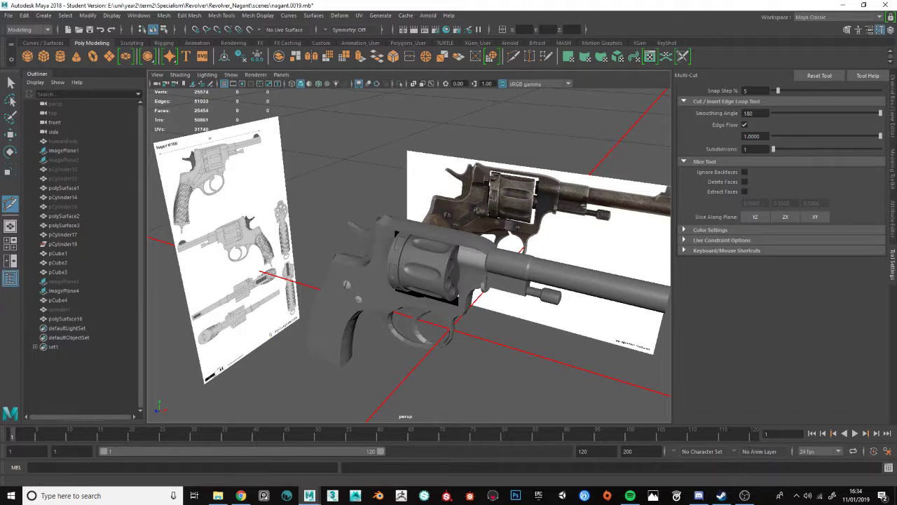
click(699, 496)
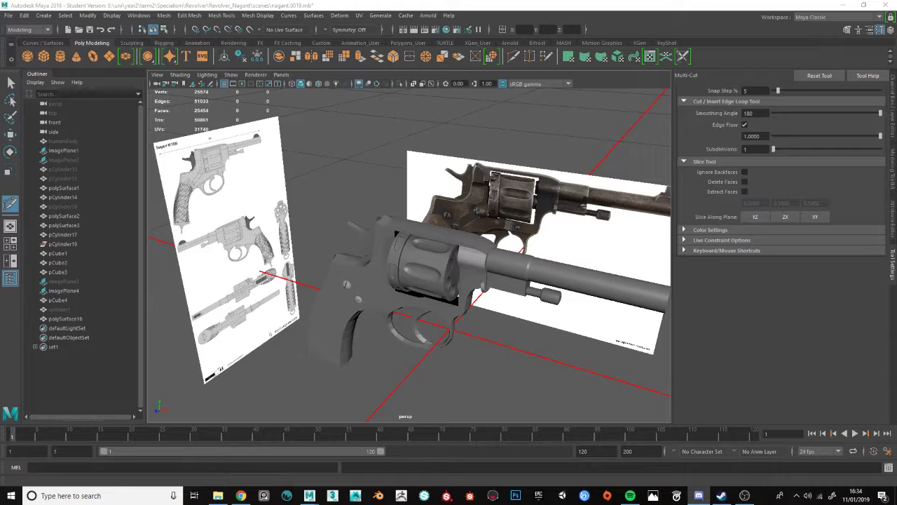
- Put the revolver frame into component selection and activate the Select tool around its grip and screws
alt+drag(419, 234, 440, 220)
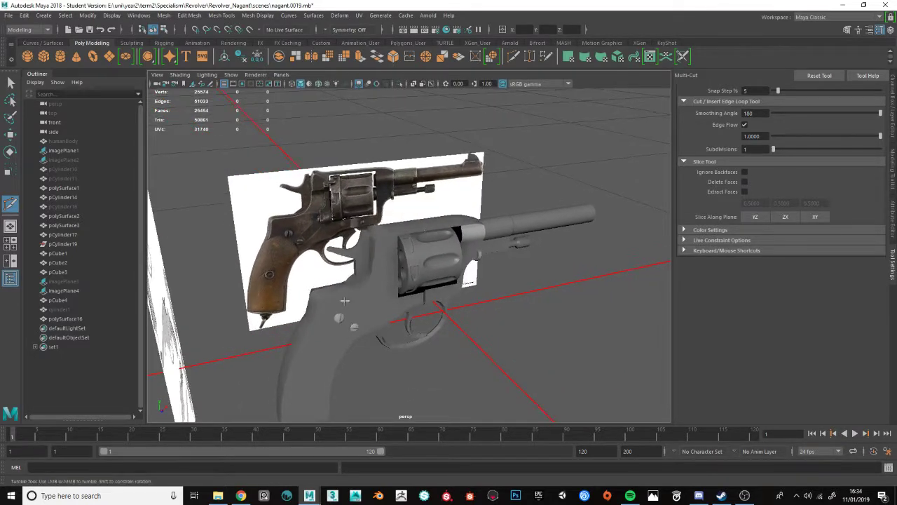
click(338, 315)
scroll(422, 307, up, 3)
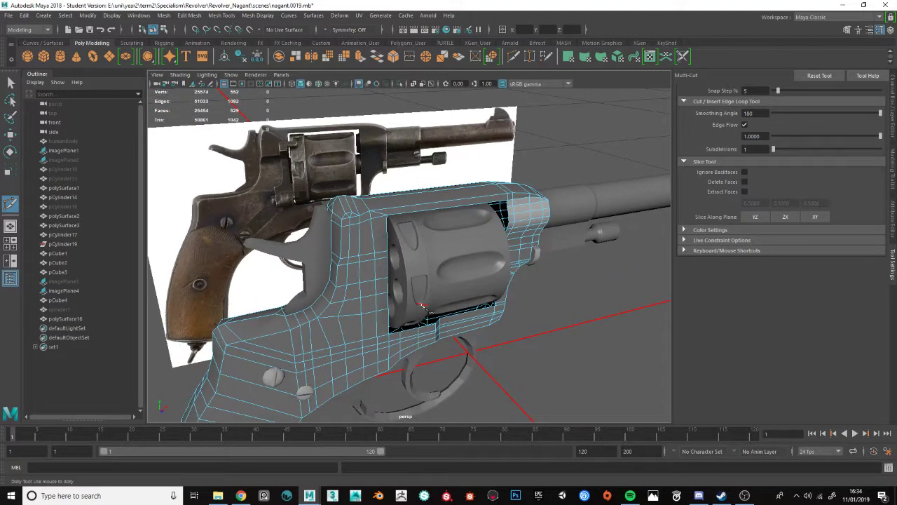
key(q)
alt+drag(329, 346, 480, 240)
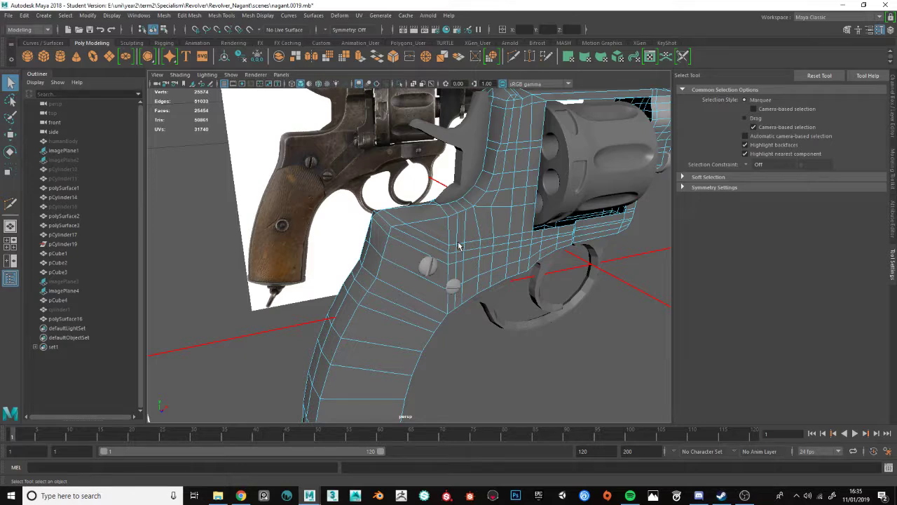
- In the front reference view, select the revolver's cylinder and turn off its smooth mesh preview
mouse_move(459, 246)
alt+mouse_down()
mouse_move(443, 244)
mouse_move(466, 238)
mouse_move(469, 263)
mouse_move(521, 270)
mouse_move(513, 398)
mouse_move(514, 279)
mouse_move(587, 252)
alt+mouse_up()
scroll(470, 263, up, 5)
key(space)
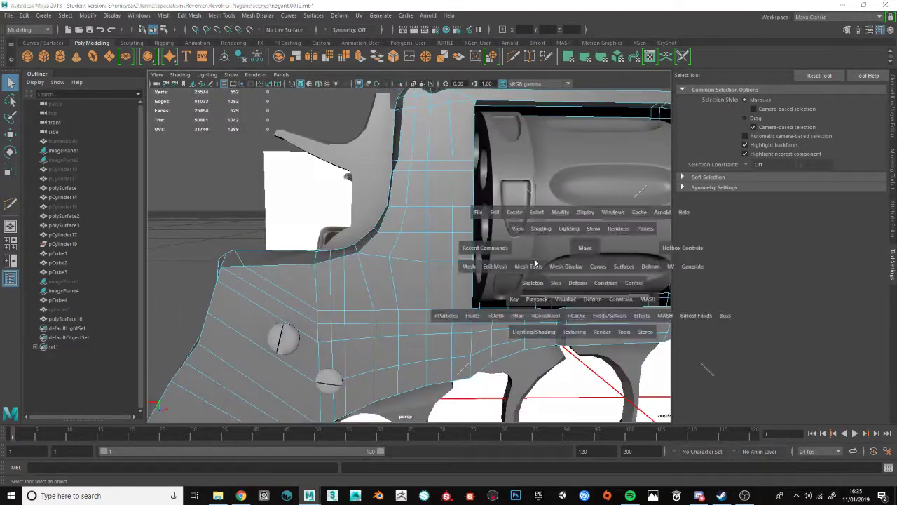
key(space)
alt+middle_drag(552, 219, 468, 222)
scroll(467, 221, up, 2)
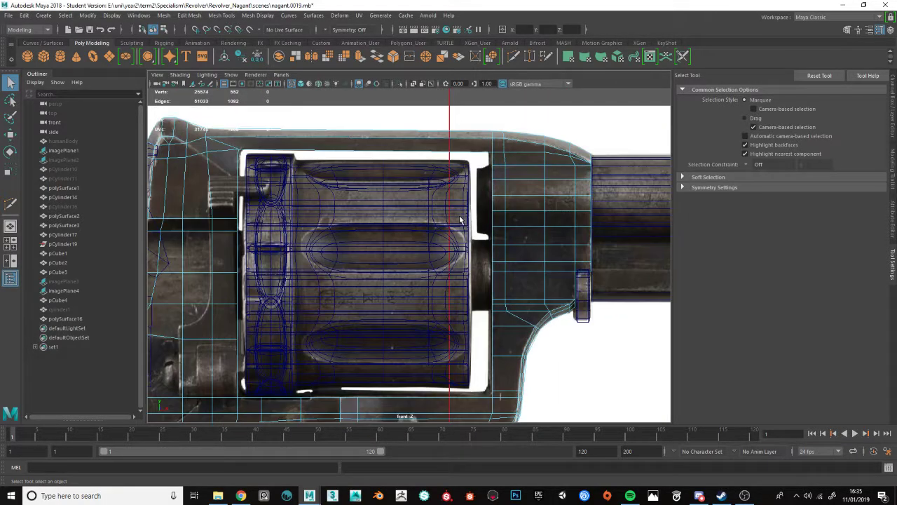
click(459, 219)
key(1)
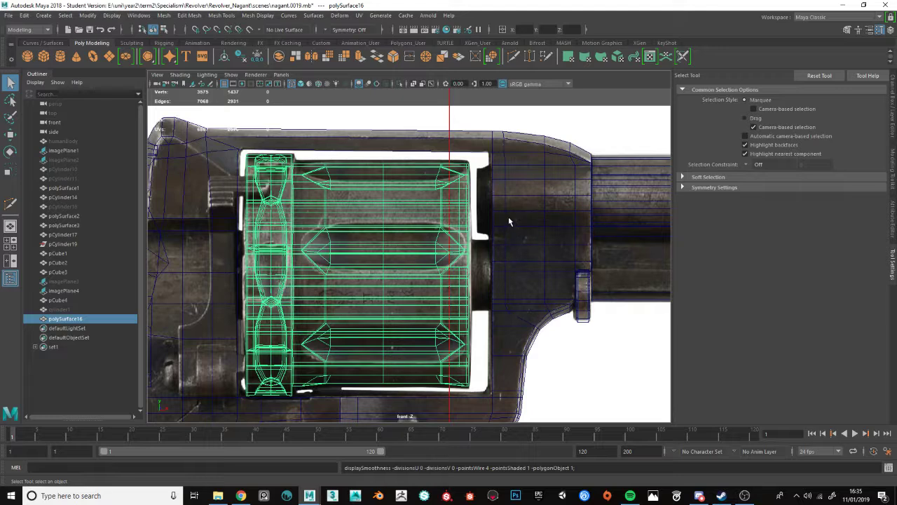
- Select the vertices along the cylinder's muzzle-side end and examine the gap to the frame against the reference photo
key(F9)
drag(552, 121, 465, 399)
scroll(497, 267, up, 2)
scroll(497, 265, up, 1)
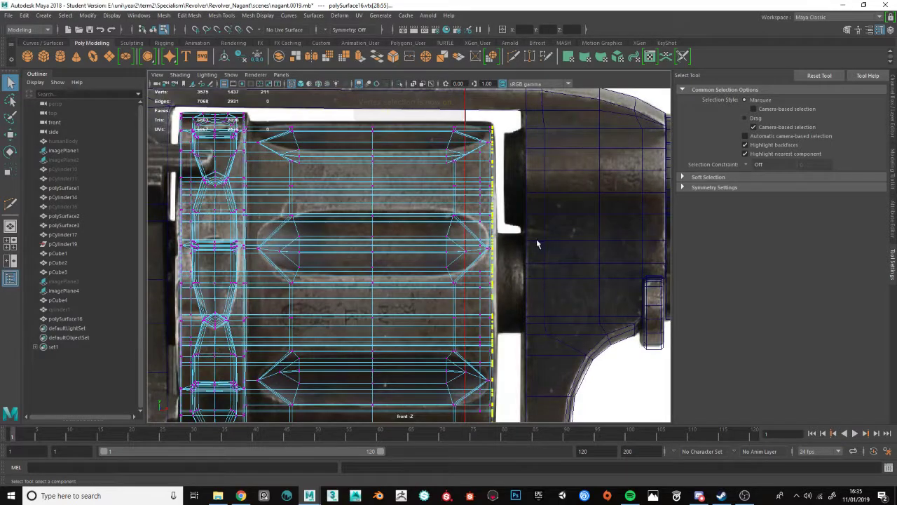
alt+middle_drag(553, 217, 474, 201)
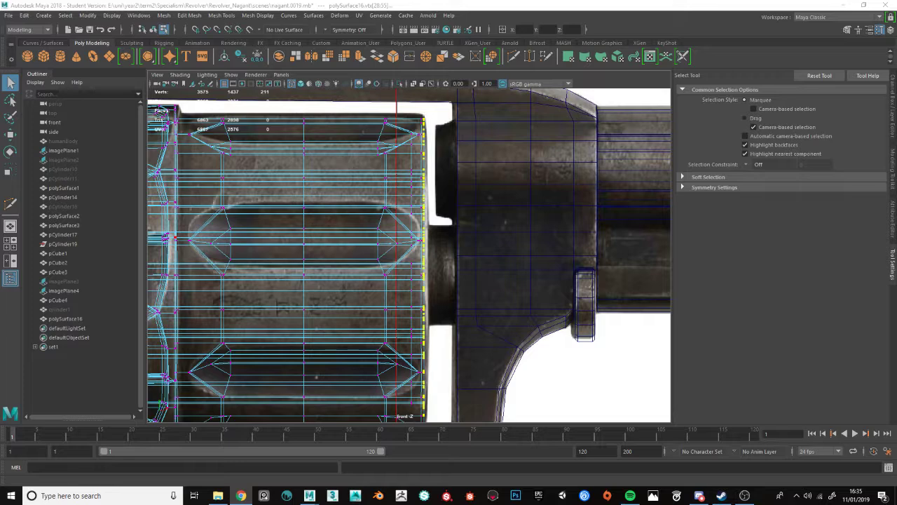
alt+middle_drag(435, 163, 415, 165)
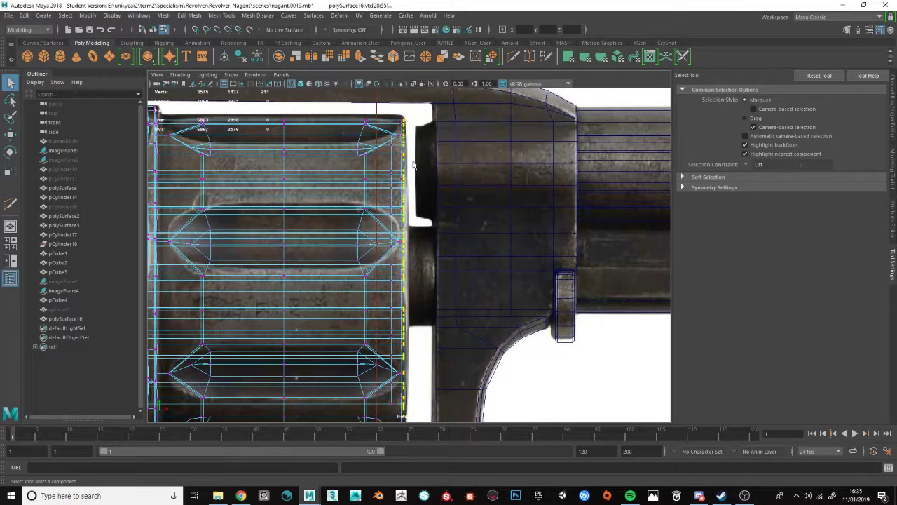
- Create a polygon cylinder and rotate it -90 degrees about Z so it lies along the barrel's direction
click(60, 59)
scroll(380, 205, down, 9)
key(e)
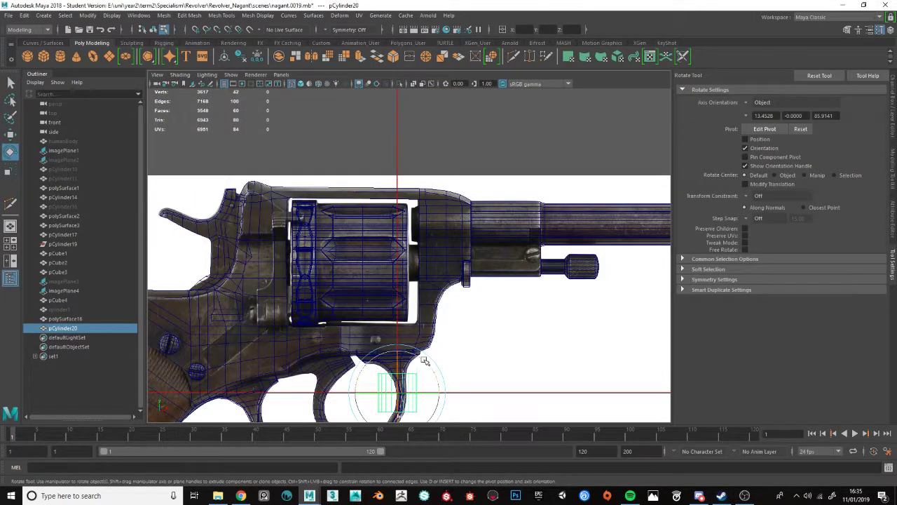
drag(424, 360, 484, 409)
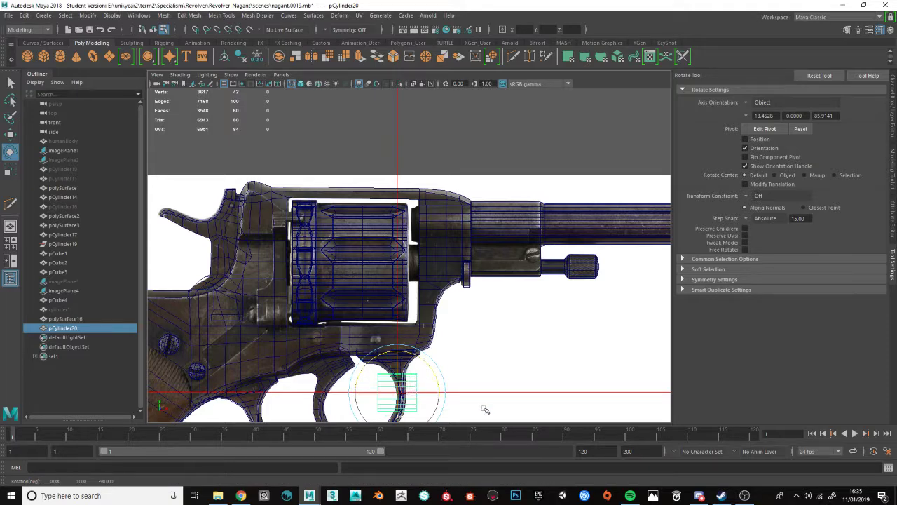
- Move and scale the new cylinder to match the pin in the gap between the revolver's cylinder and the frame's front
key(w)
drag(397, 393, 452, 283)
scroll(415, 262, up, 10)
key(r)
key(w)
key(r)
key(w)
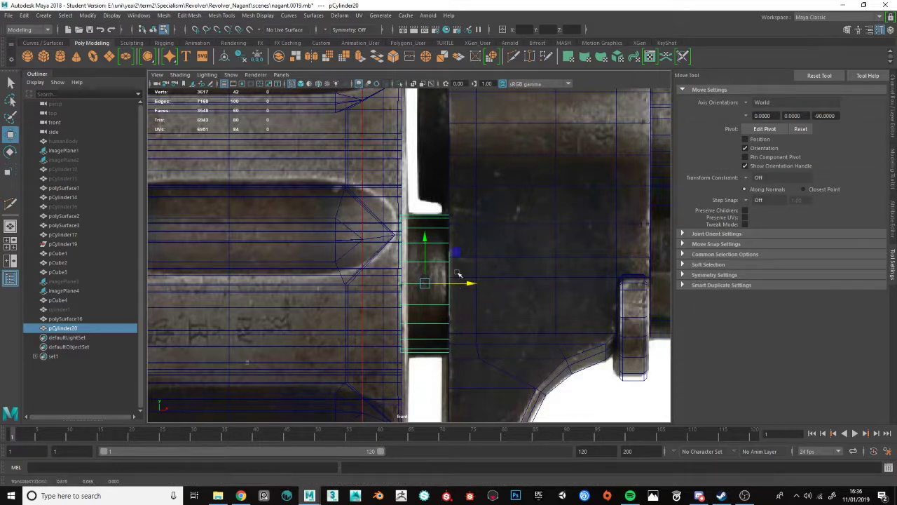
- Adjust the pin's end vertices lengthwise to span the gap between cylinder and frame, and return to object selection
key(F8)
drag(471, 208, 438, 392)
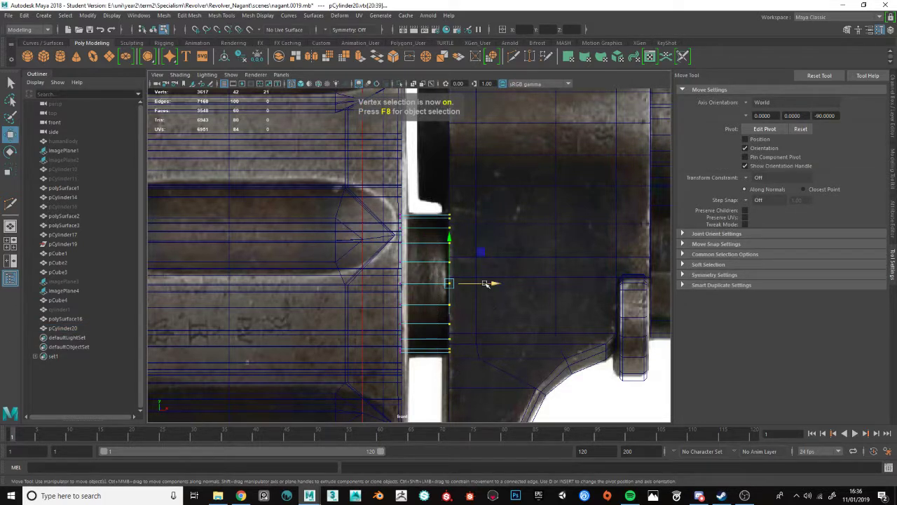
drag(351, 188, 411, 407)
drag(423, 284, 410, 284)
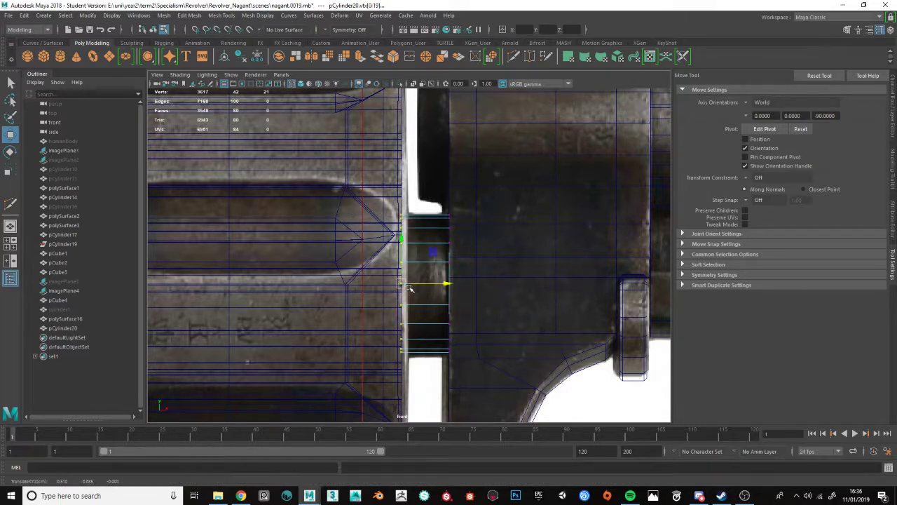
key(F8)
scroll(415, 286, down, 3)
key(F8)
scroll(412, 286, down, 2)
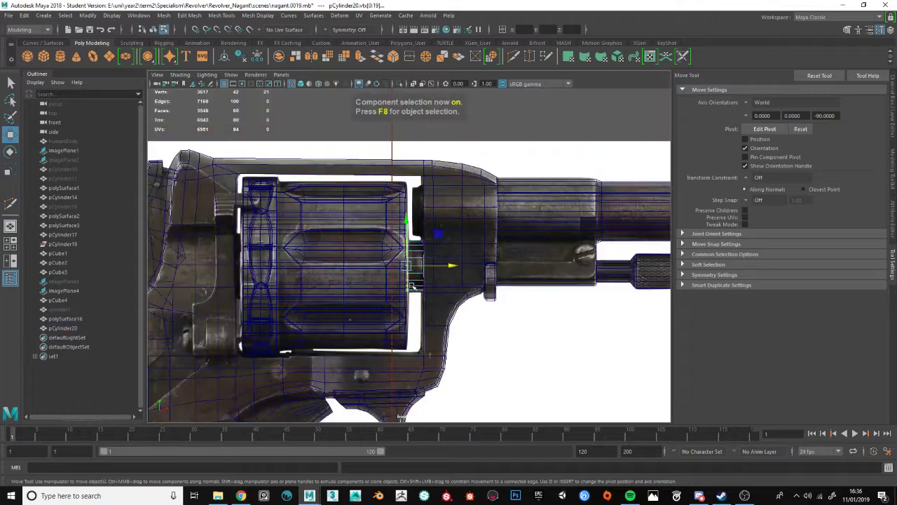
key(F8)
- Inspect the new pin and the whole revolver in the perspective view from the side and the muzzle
key(space)
key(space)
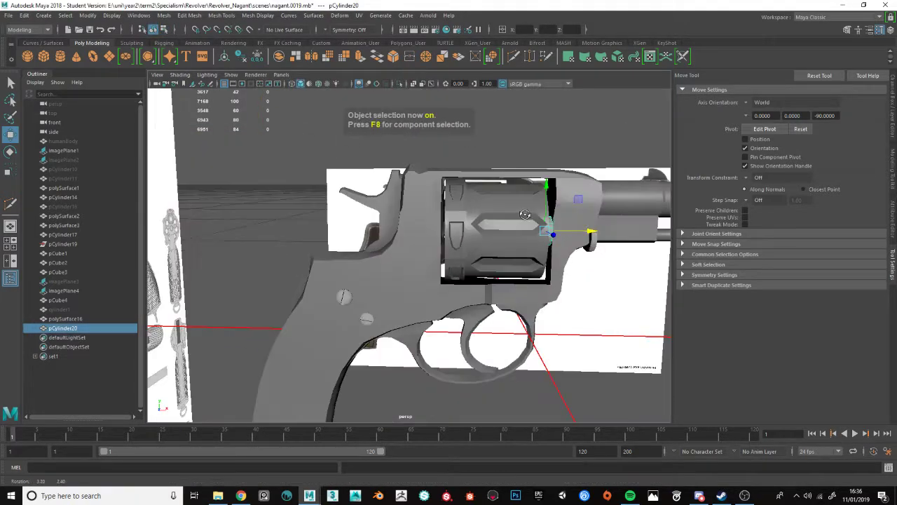
alt+drag(463, 225, 499, 216)
click(395, 148)
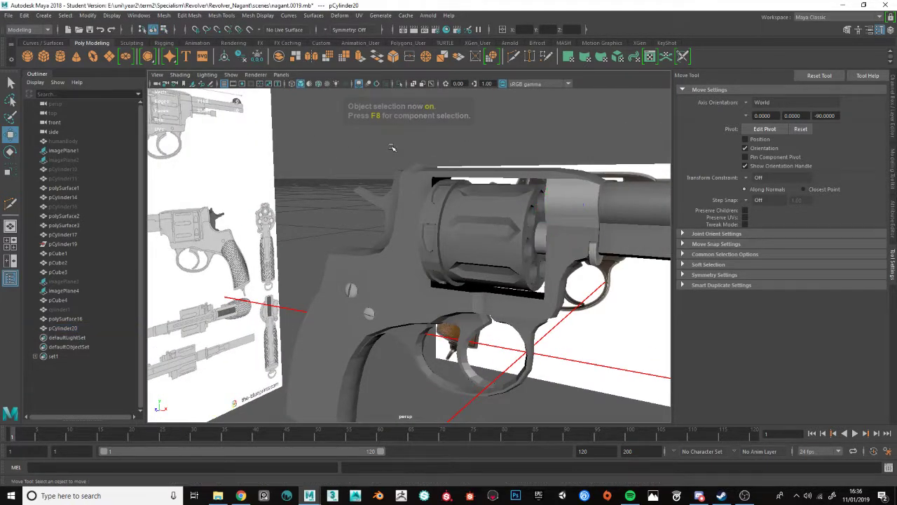
scroll(424, 227, down, 4)
alt+drag(429, 248, 3, 240)
scroll(477, 251, down, 6)
scroll(497, 300, up, 6)
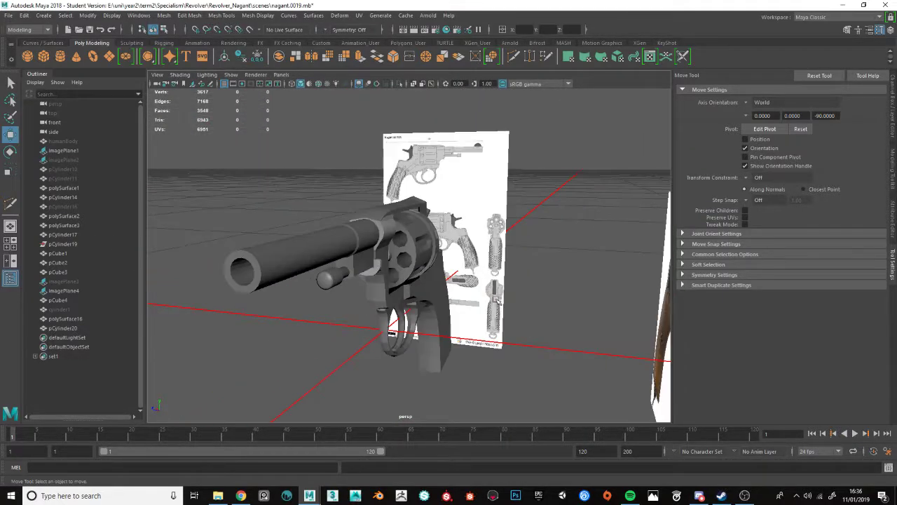
alt+drag(497, 301, 116, 284)
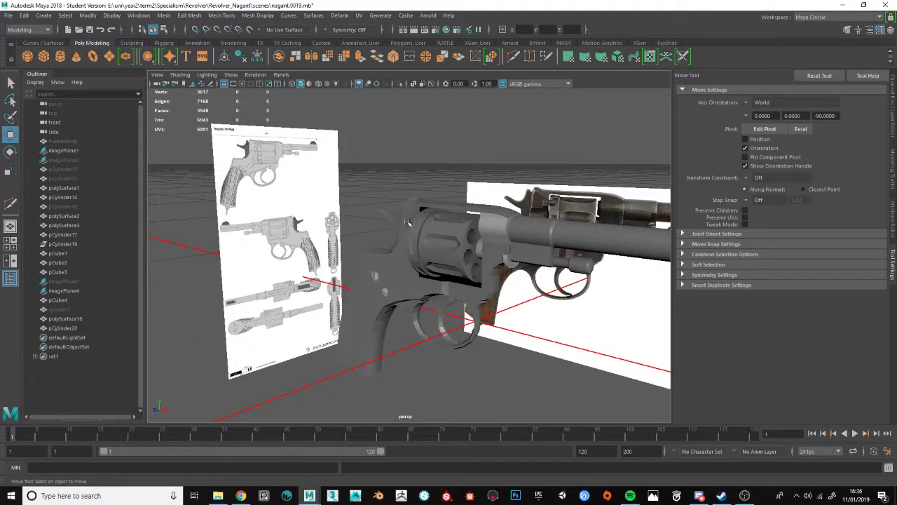
scroll(359, 212, down, 3)
- Select all the revolver's meshes, delete their history and freeze their transformations, and save the scene incrementally as nagant.0020.mb
drag(337, 174, 569, 407)
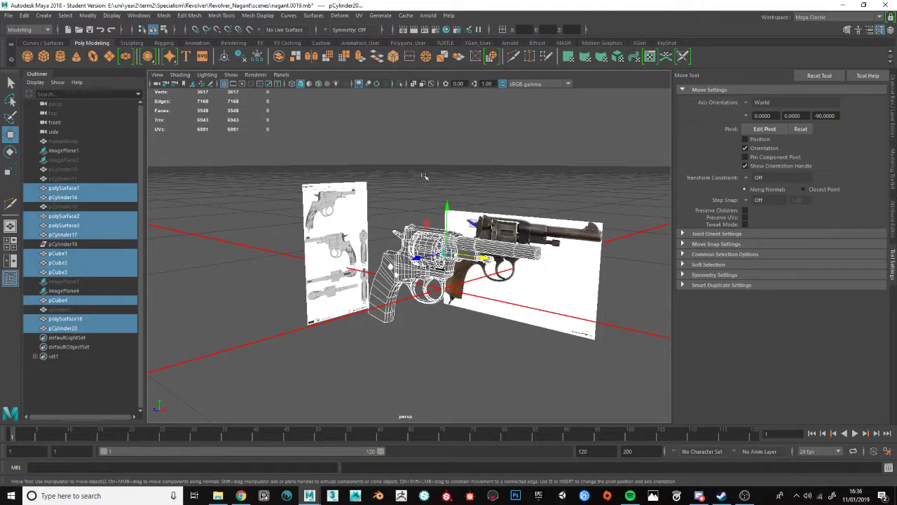
click(225, 57)
click(241, 57)
click(257, 57)
alt+middle_drag(356, 225, 423, 246)
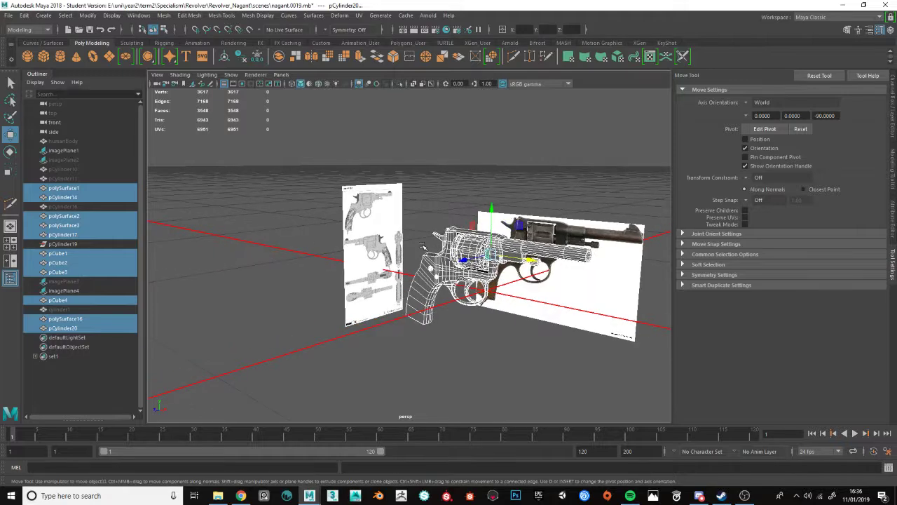
key(ctrl+s)
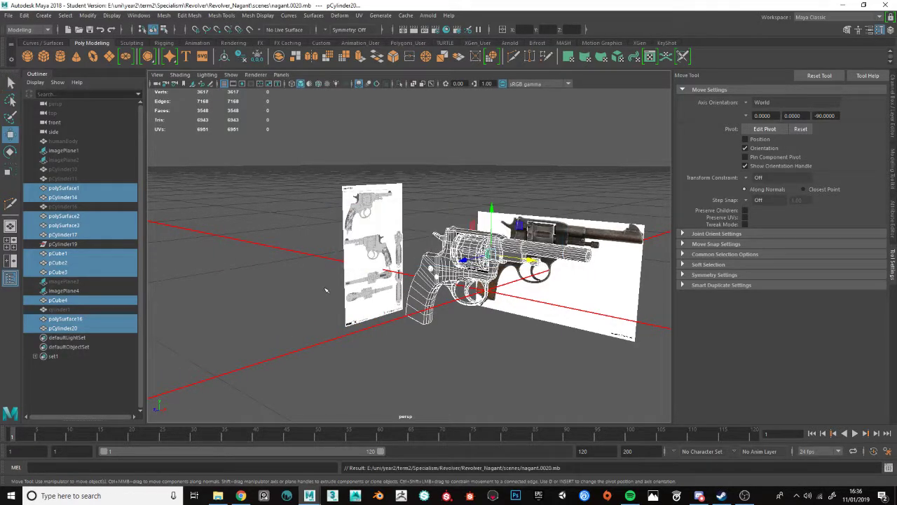
- Rename the hidden cylinder1 mesh as cylinderbackup
scroll(546, 212, up, 7)
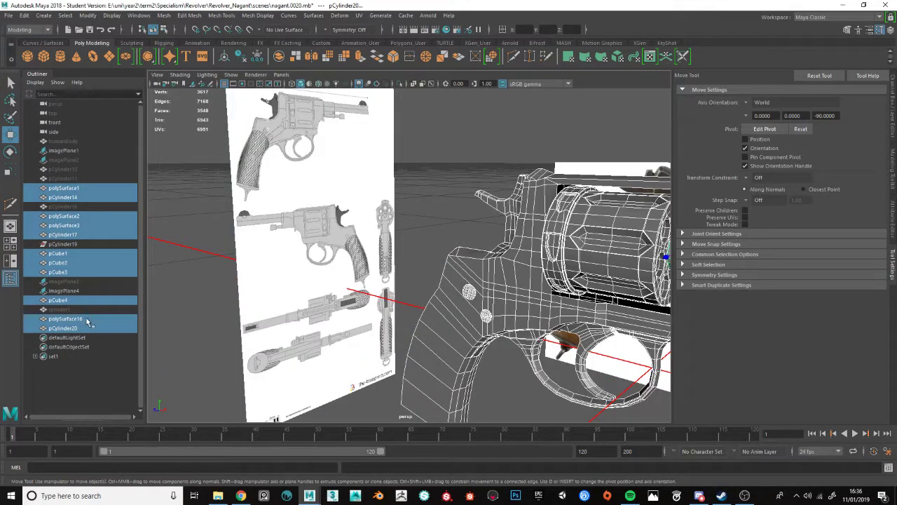
click(63, 310)
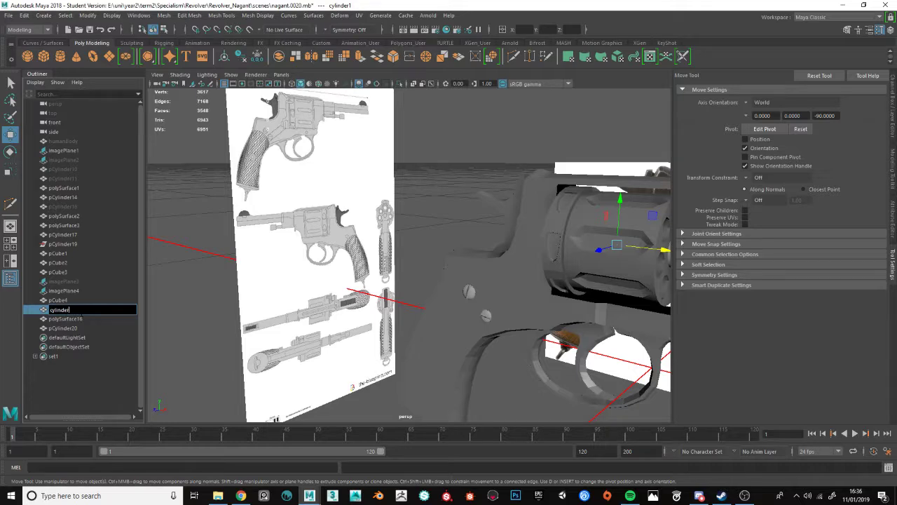
text(cylinderbackup)
key(Return)
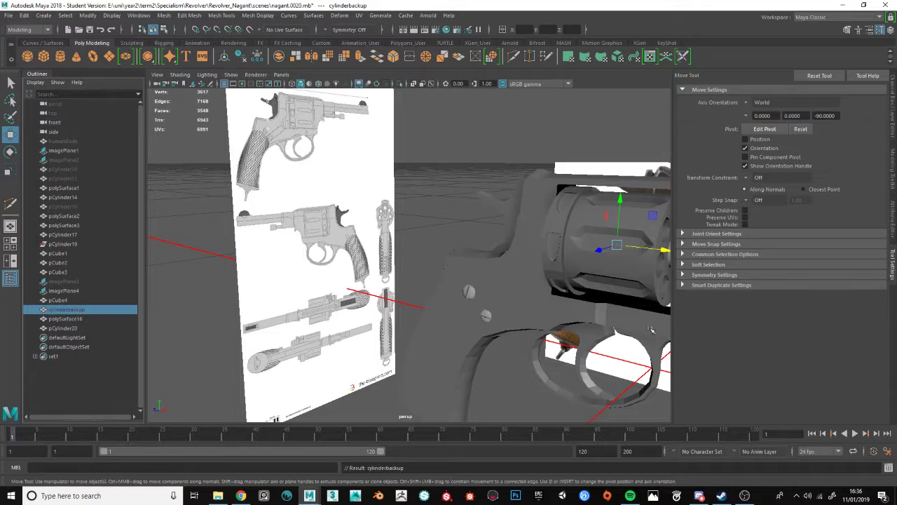
- Rename the revolver's visible cylinder mesh as Cylinder
click(565, 230)
double_click(82, 321)
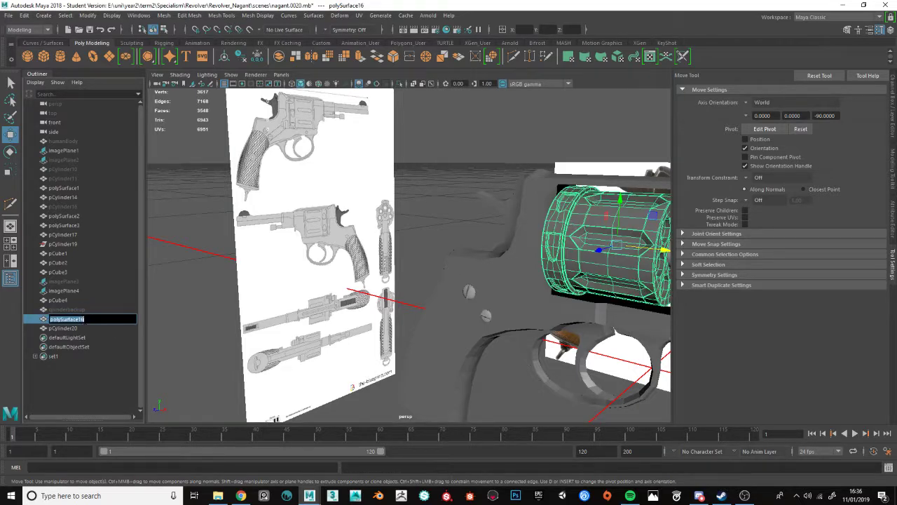
text(c)
text(ylinder)
key(Return)
scroll(421, 200, down, 1)
click(485, 143)
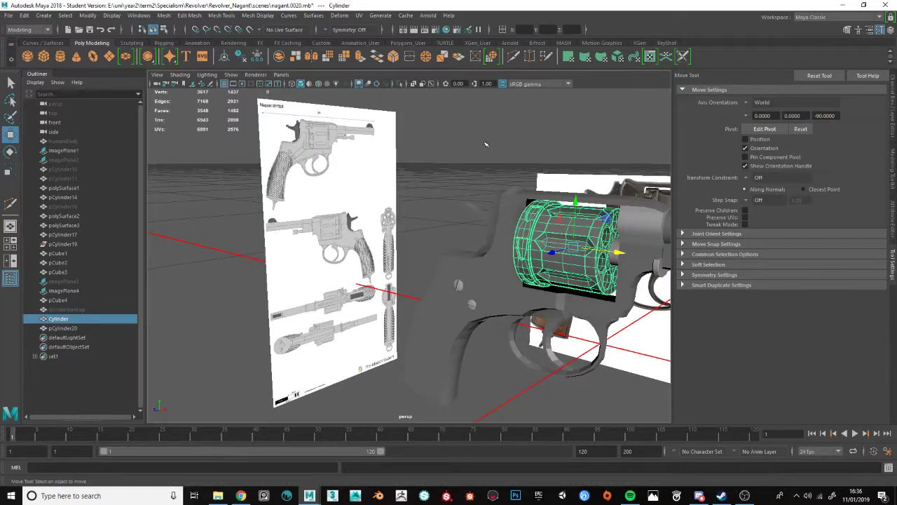
- Rename the trigger mesh inside the guard as trigger
click(550, 327)
double_click(63, 226)
text(tr)
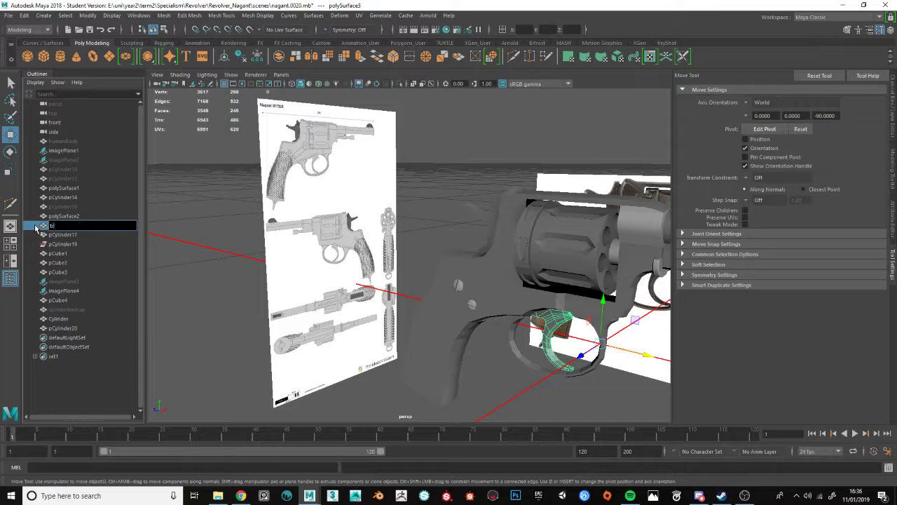
text(igger)
key(Return)
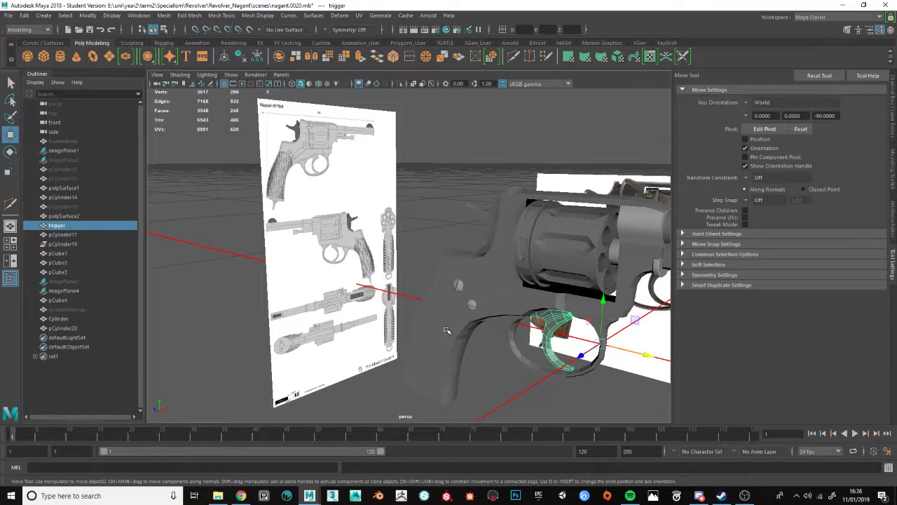
- Rename the frame and grip mesh as body
click(61, 216)
key(f)
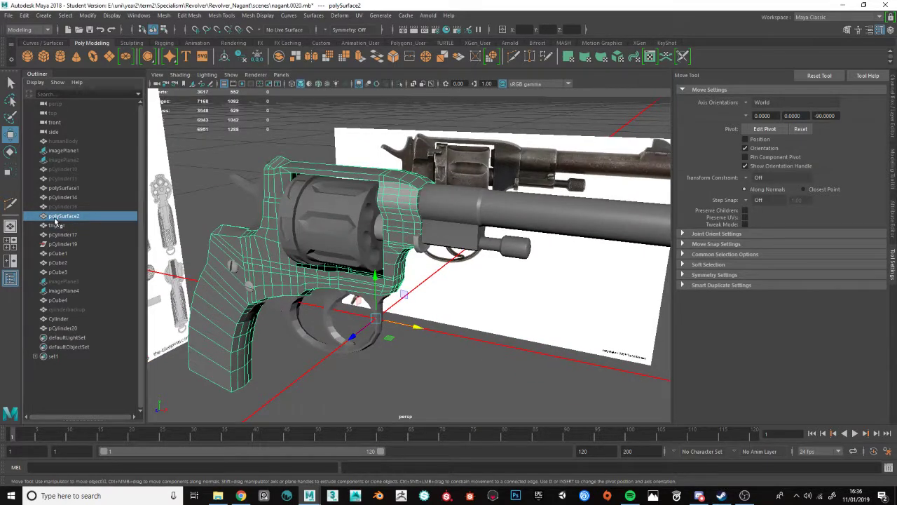
double_click(56, 216)
text(body)
key(Return)
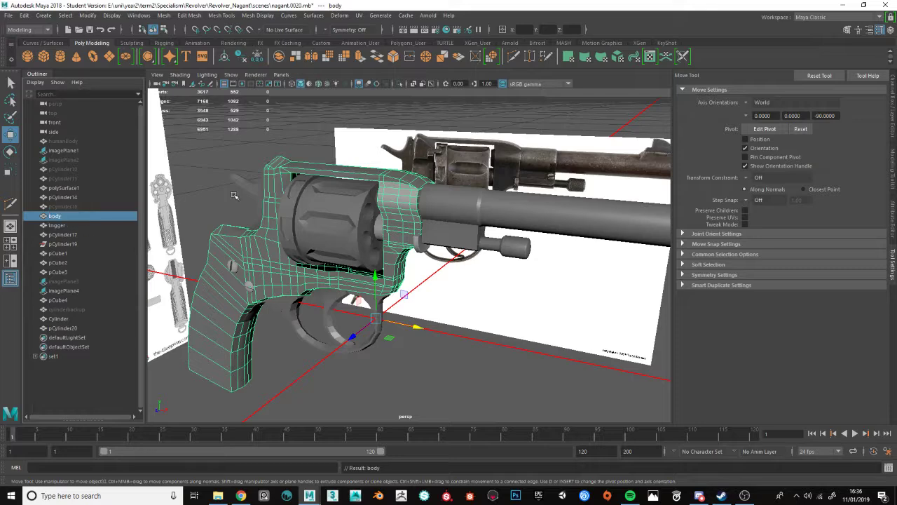
- Rename the barrel mesh as barrel
click(472, 195)
double_click(61, 197)
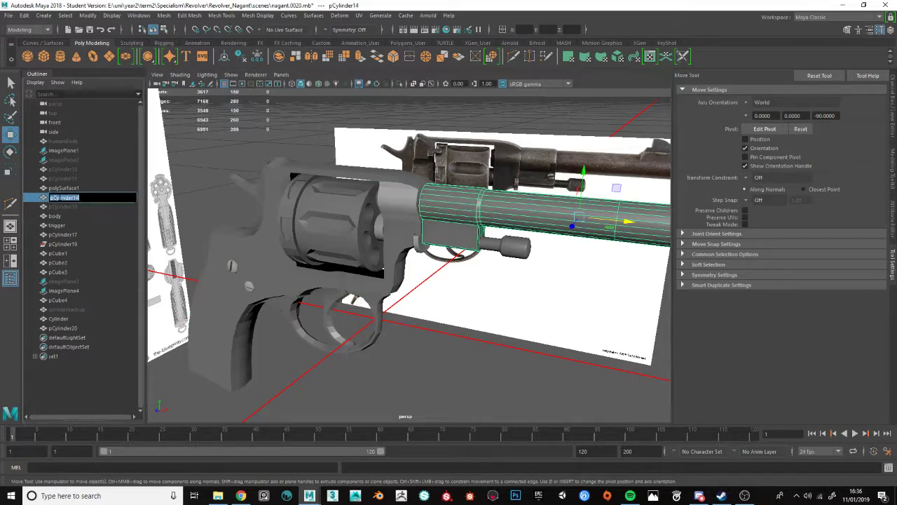
text(barrel)
key(Return)
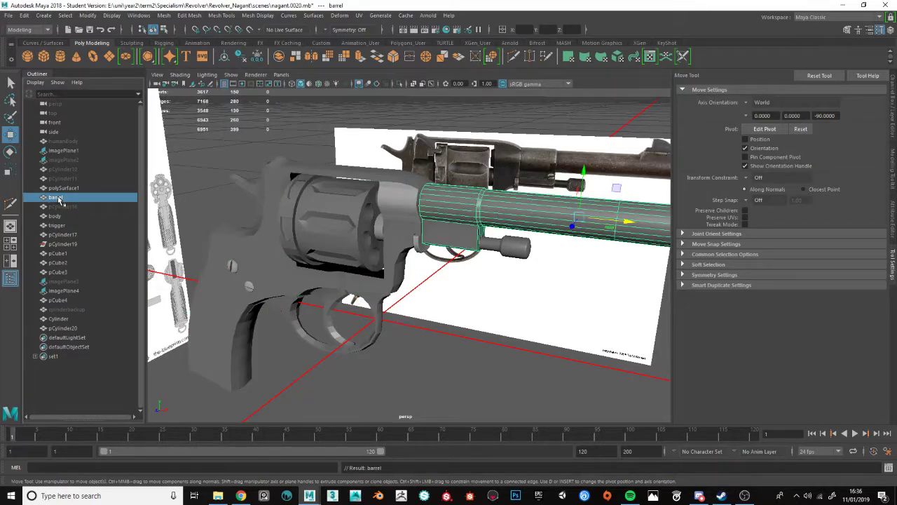
- Rename the hammer mesh behind the frame as hammer
click(519, 247)
scroll(521, 248, down, 3)
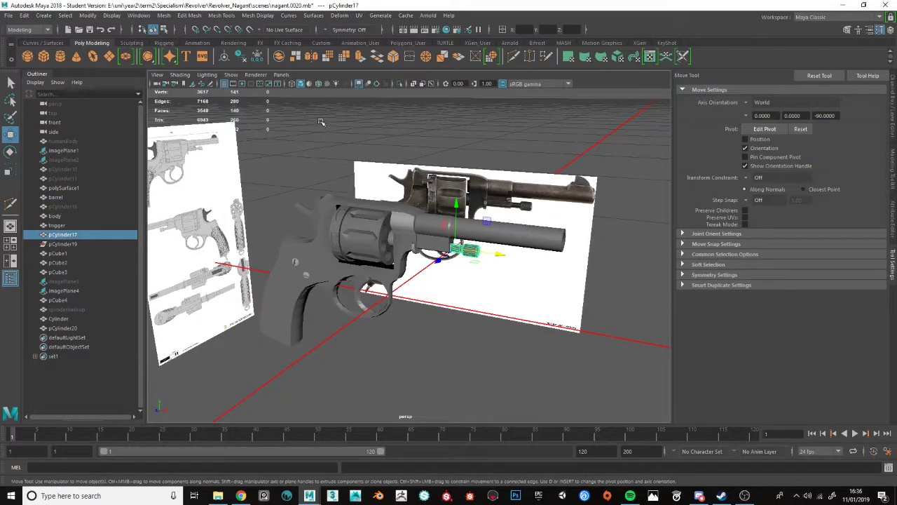
click(322, 122)
scroll(322, 123, down, 3)
alt+drag(321, 147, 385, 170)
click(364, 253)
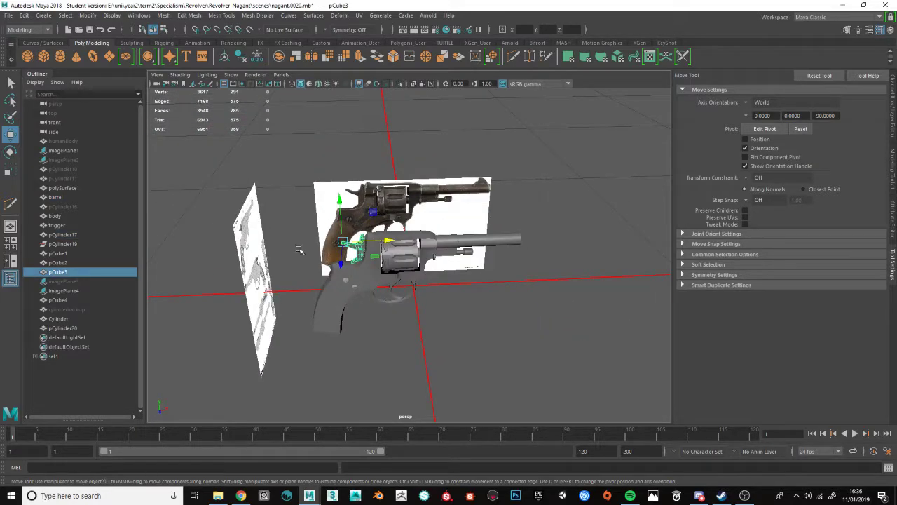
double_click(66, 272)
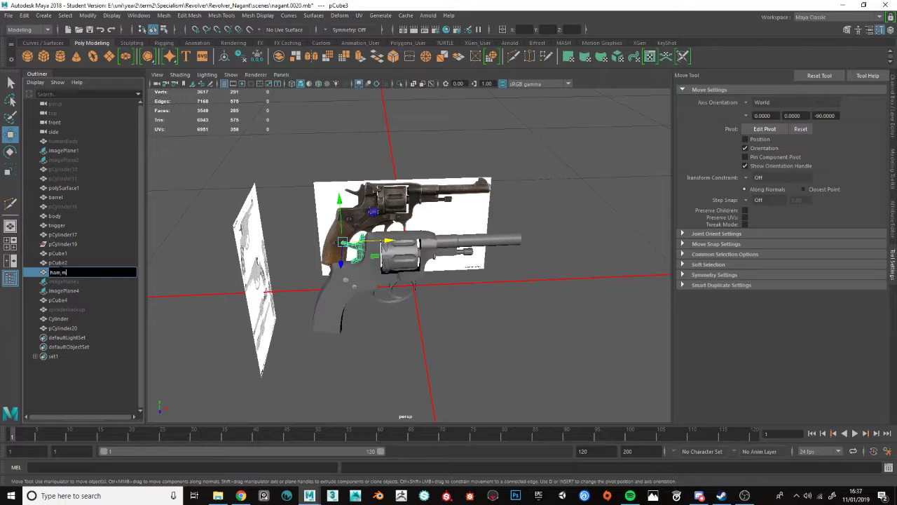
text(hammer)
key(Return)
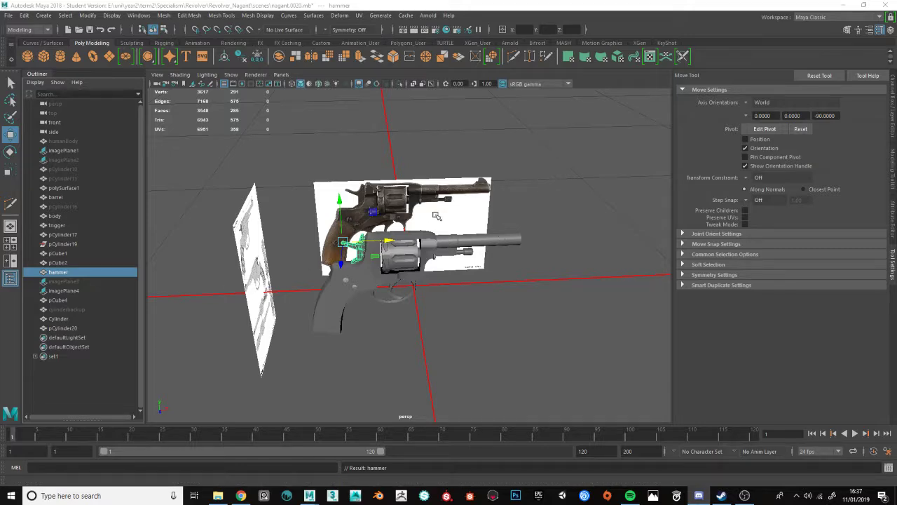
scroll(400, 229, up, 4)
alt+middle_drag(378, 229, 448, 203)
alt+drag(415, 246, 437, 213)
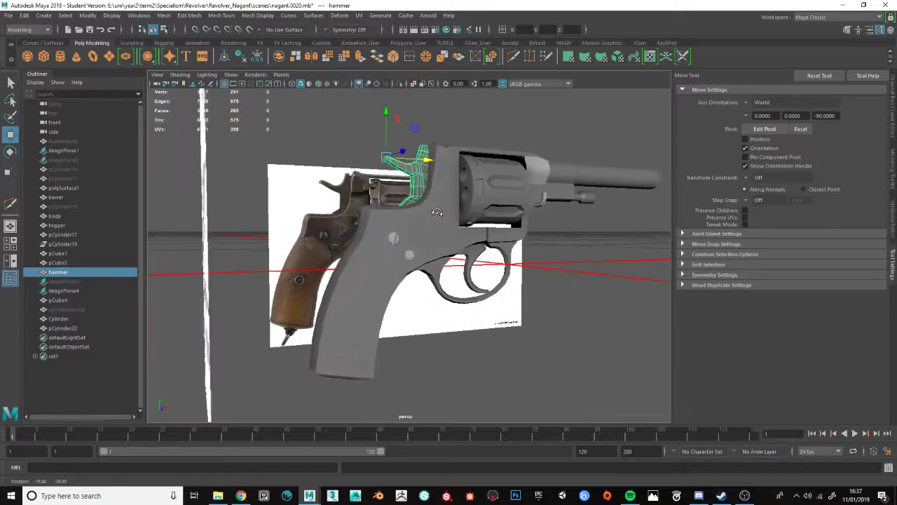
- Try beveling the body's side edge loops that run along the grip and frame, with a fraction of 1
alt+middle_drag(326, 369, 345, 250)
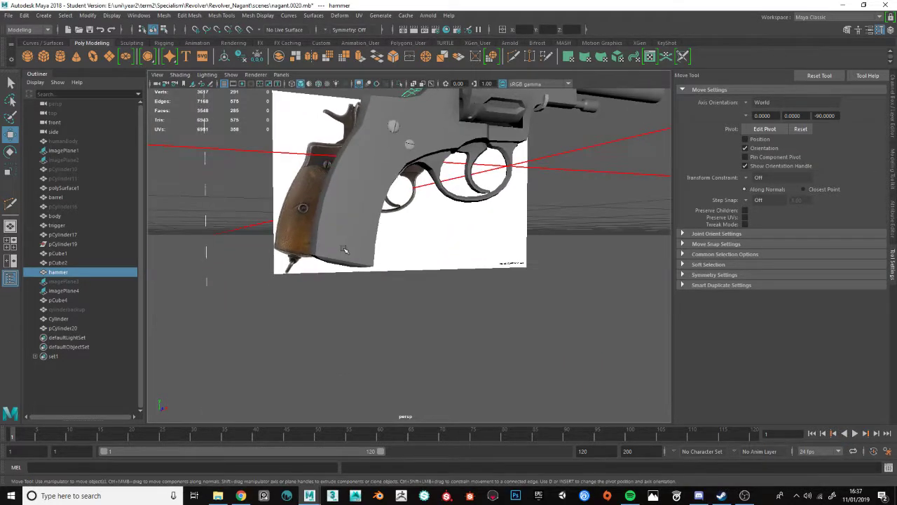
alt+drag(344, 251, 382, 202)
click(356, 175)
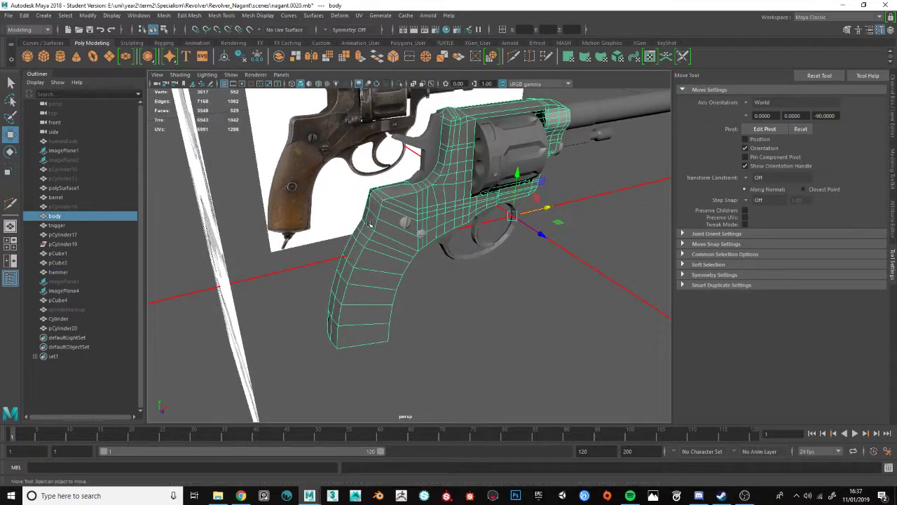
key(F10)
click(366, 257)
scroll(454, 213, up, 8)
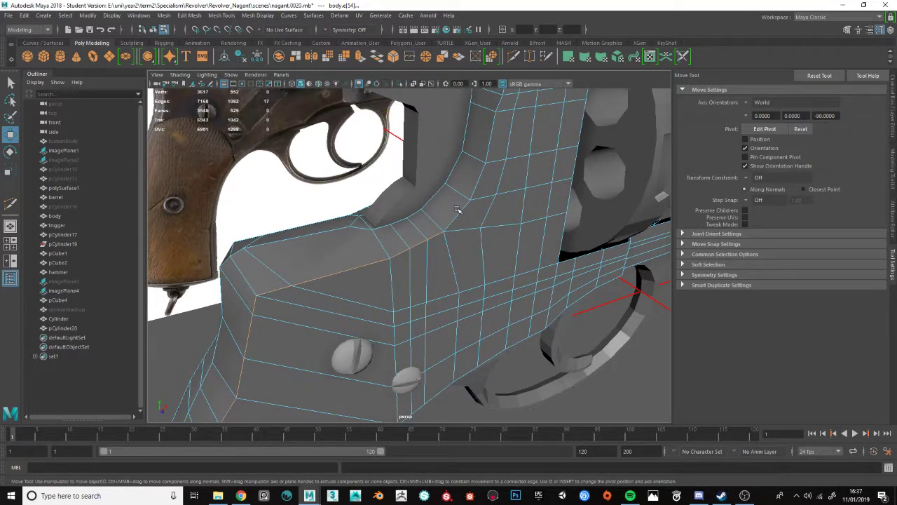
alt+drag(460, 210, 110, 196)
click(514, 225)
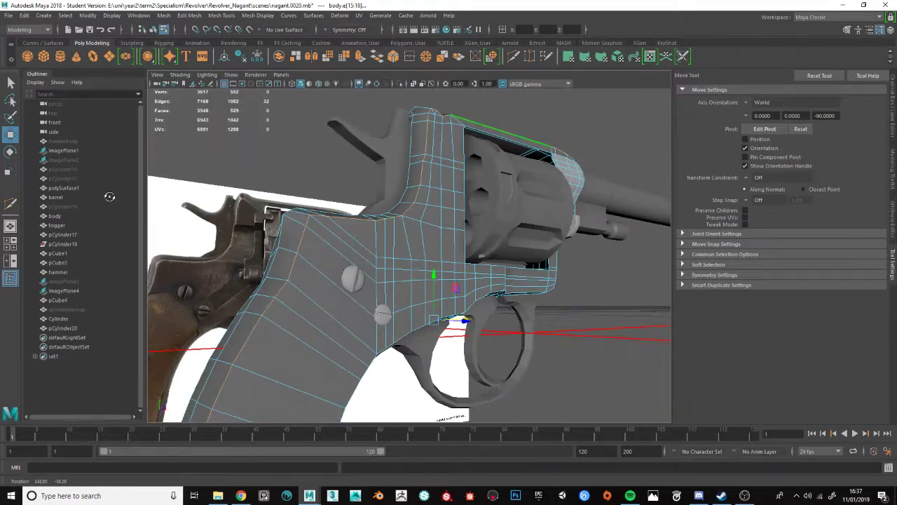
alt+drag(256, 185, 343, 105)
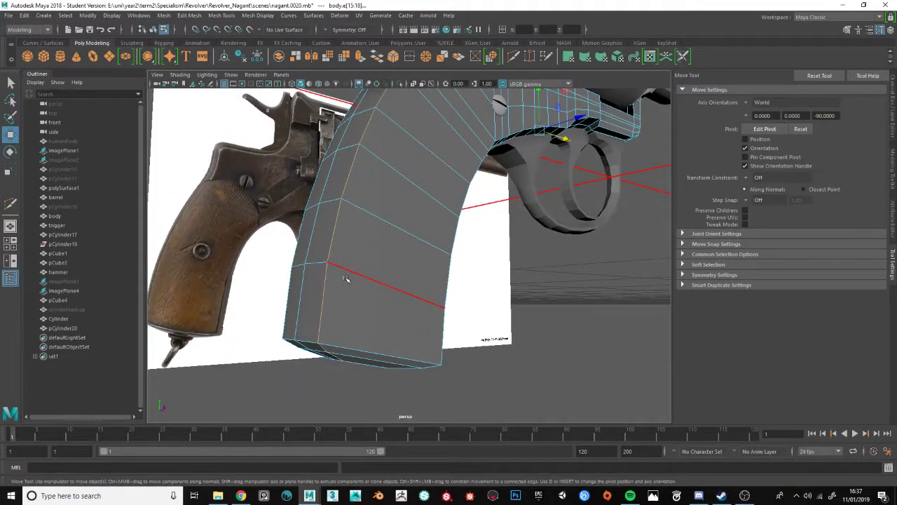
click(345, 278)
key(ctrl+b)
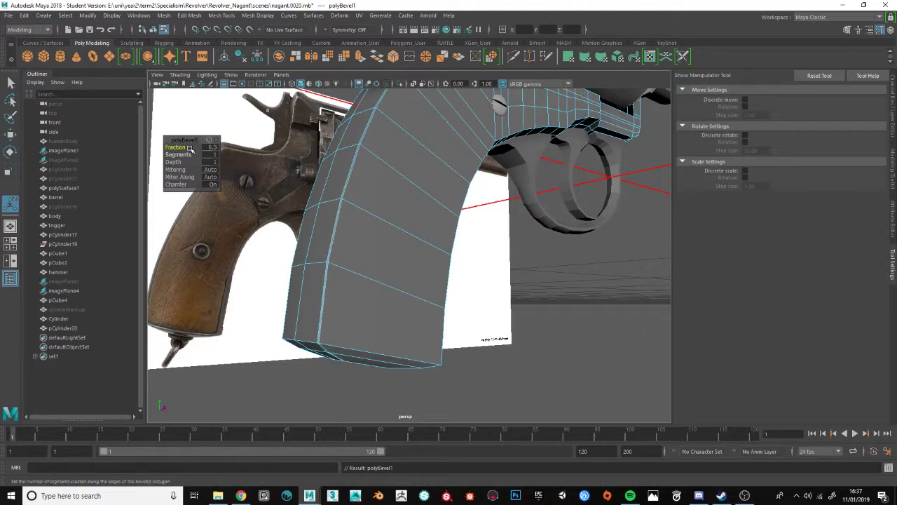
drag(205, 147, 398, 153)
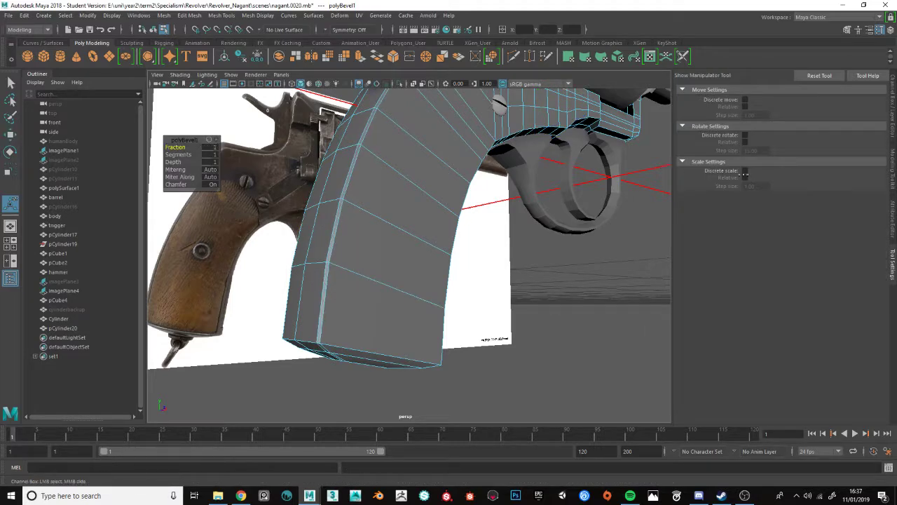
- Set the body bevel to 2 segments and return to object selection
scroll(429, 184, down, 6)
alt+drag(429, 181, 449, 176)
scroll(422, 269, up, 5)
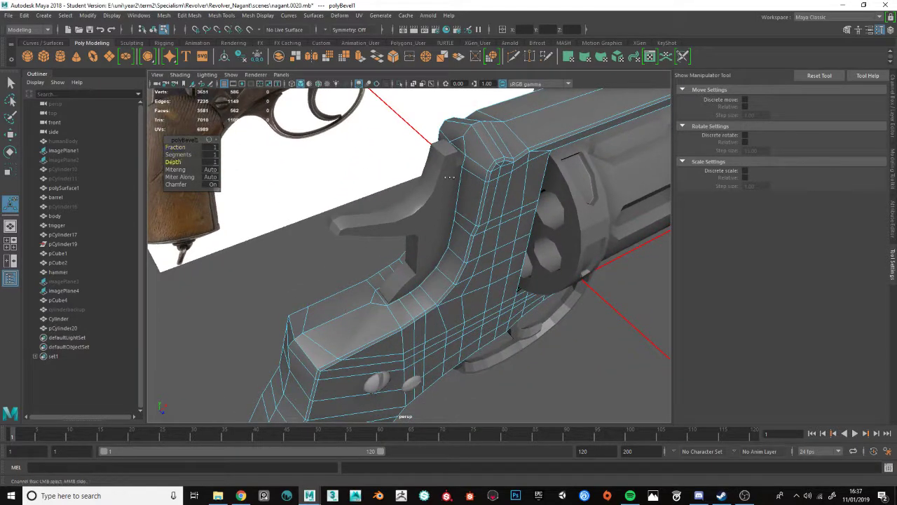
click(188, 154)
middle_drag(253, 156, 543, 199)
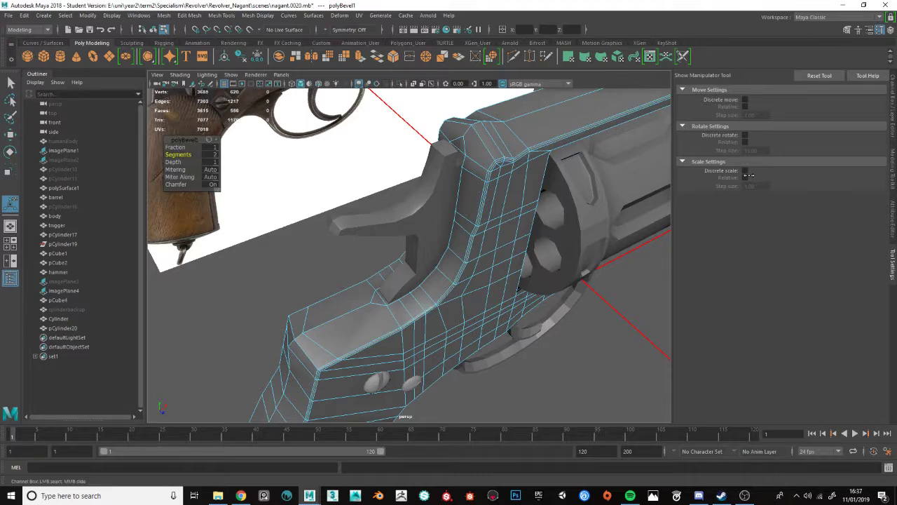
key(q)
key(F8)
click(633, 344)
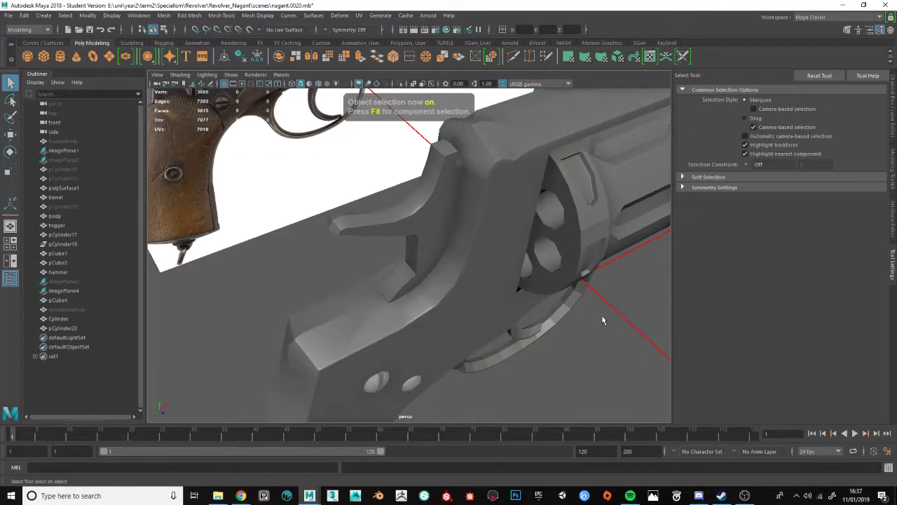
- Undo the segment change and the bevel on the body's side edge loops
key(ctrl+z)
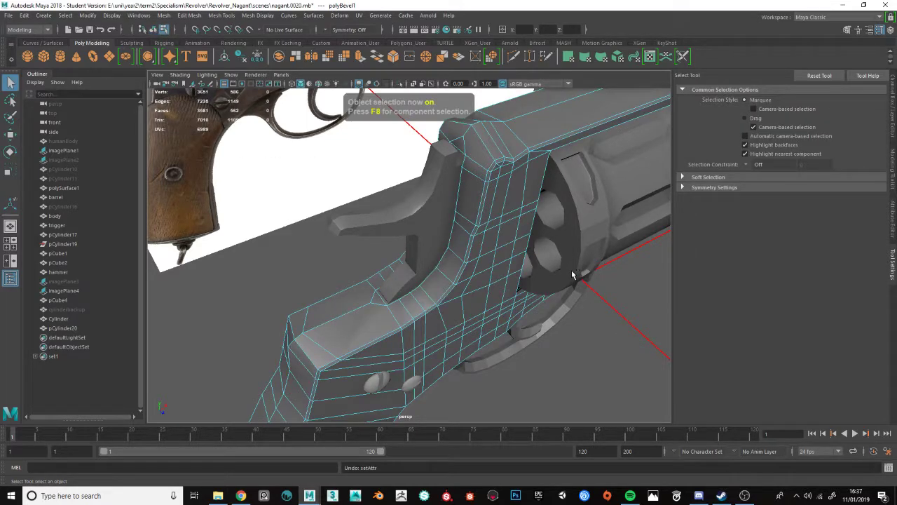
key(ctrl+z)
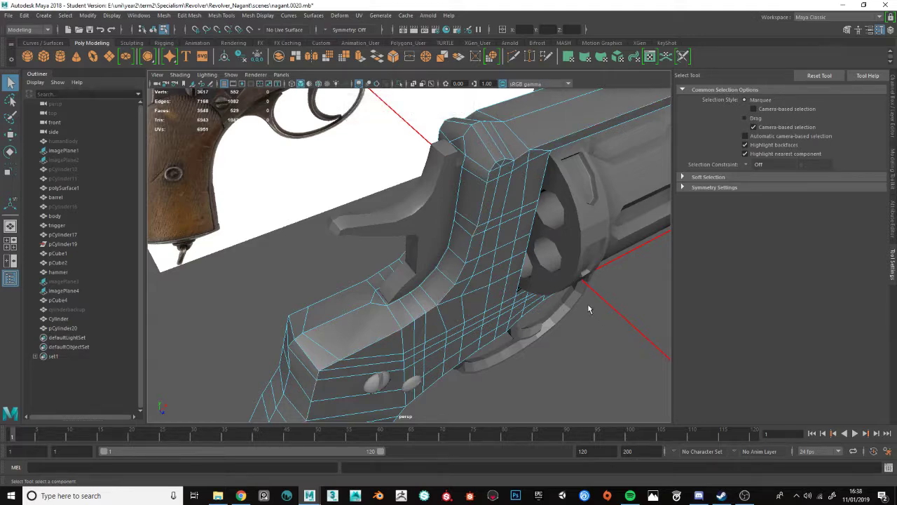
alt+drag(588, 309, 395, 255)
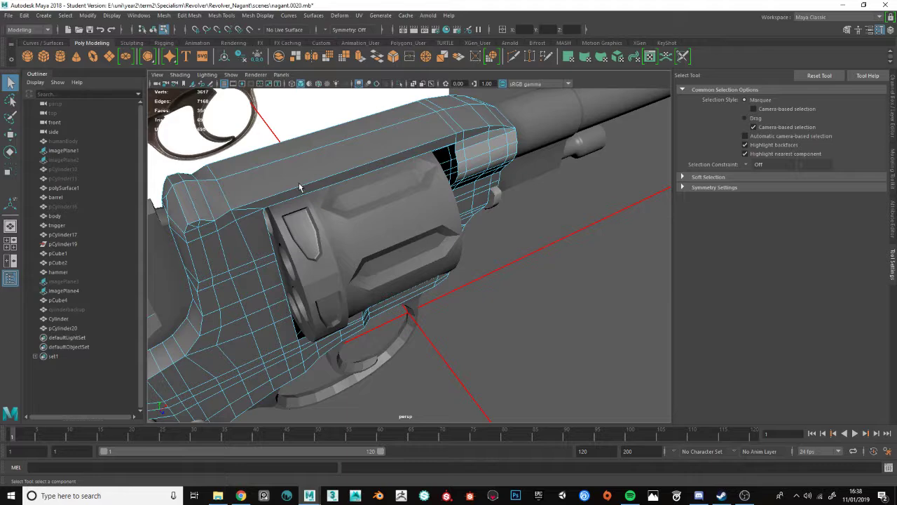
alt+drag(299, 187, 421, 168)
- Try beveling only the near side's edge loop along the back of the body's grip and frame
key(F8)
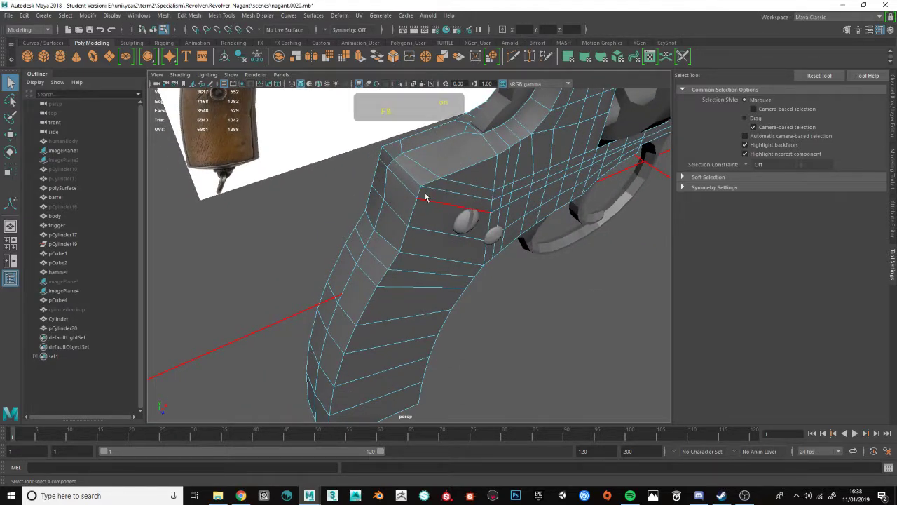
scroll(426, 198, down, 3)
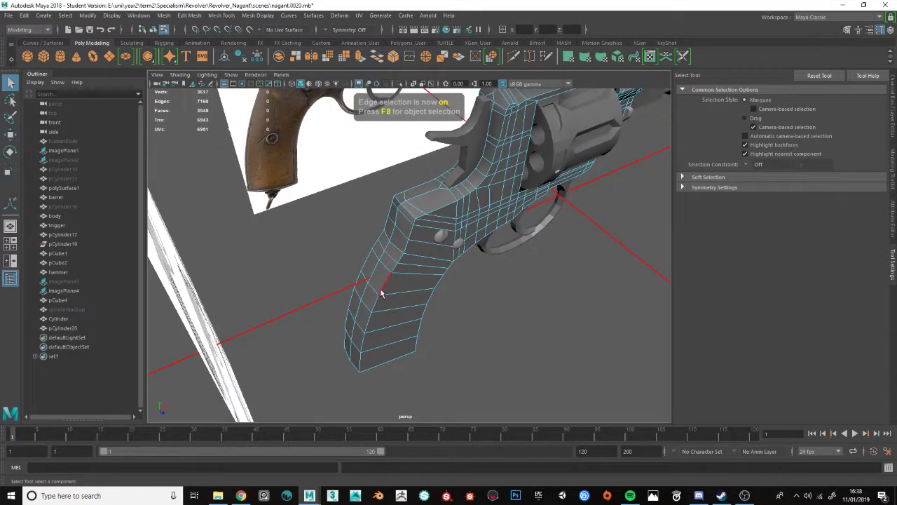
double_click(379, 303)
key(ctrl+b)
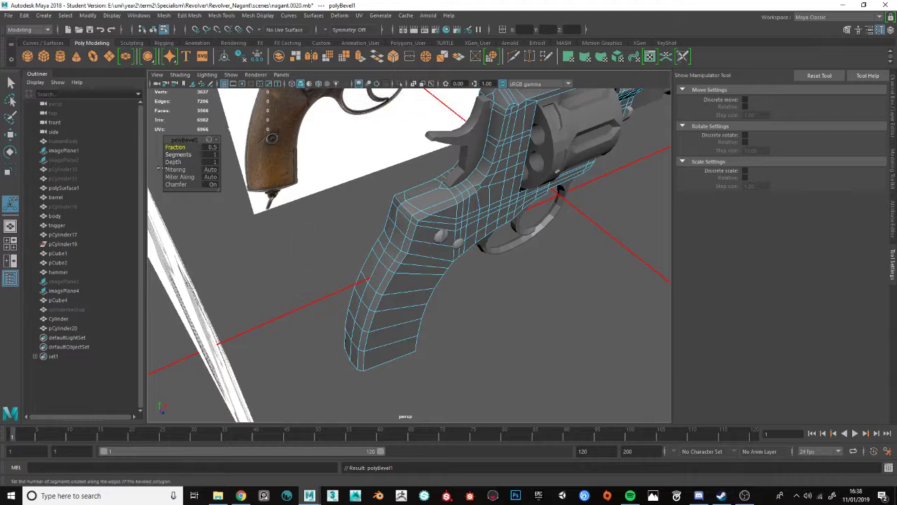
key(alt+Tab)
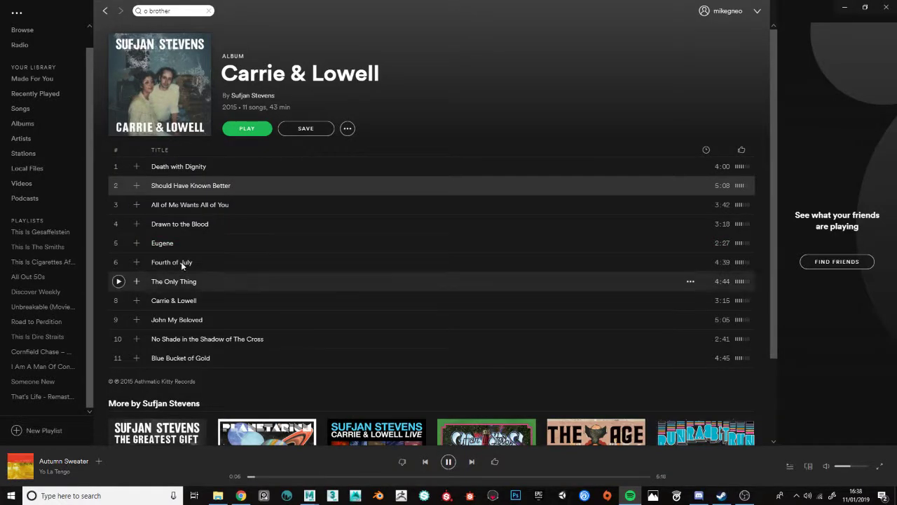
key(alt+Tab)
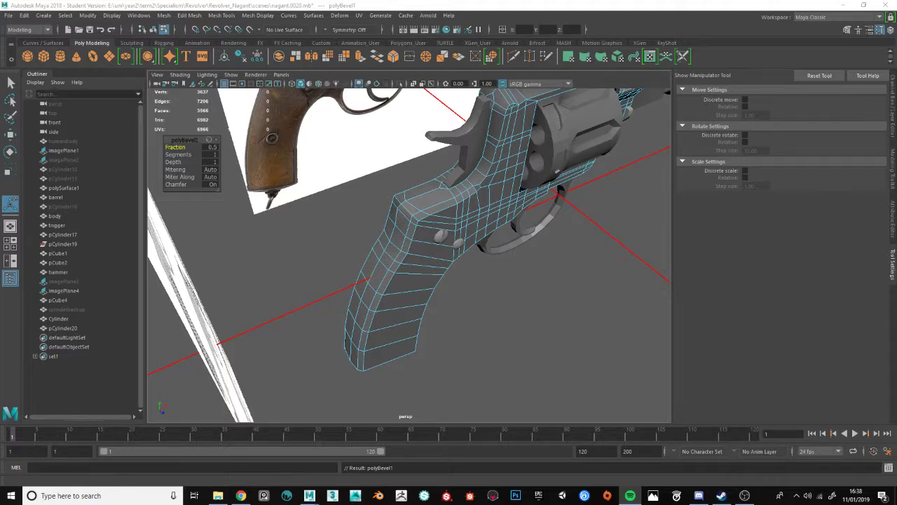
- Try 2 segments and a fraction of 1 on the grip edge bevel, and undo the bevel
alt+drag(393, 242, 435, 242)
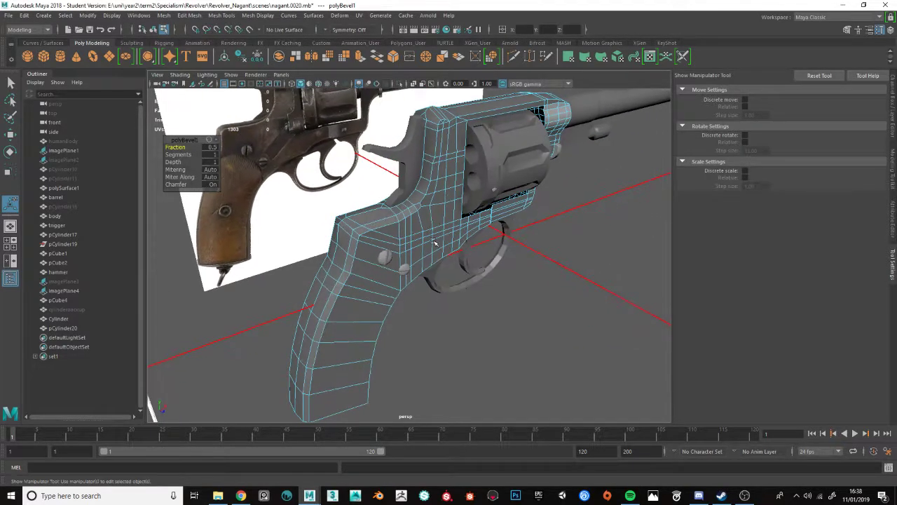
click(174, 155)
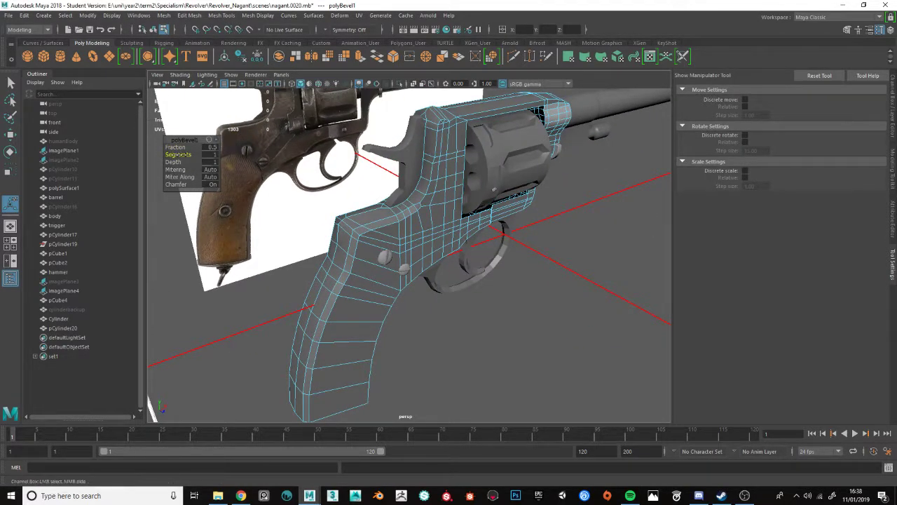
drag(210, 155, 212, 149)
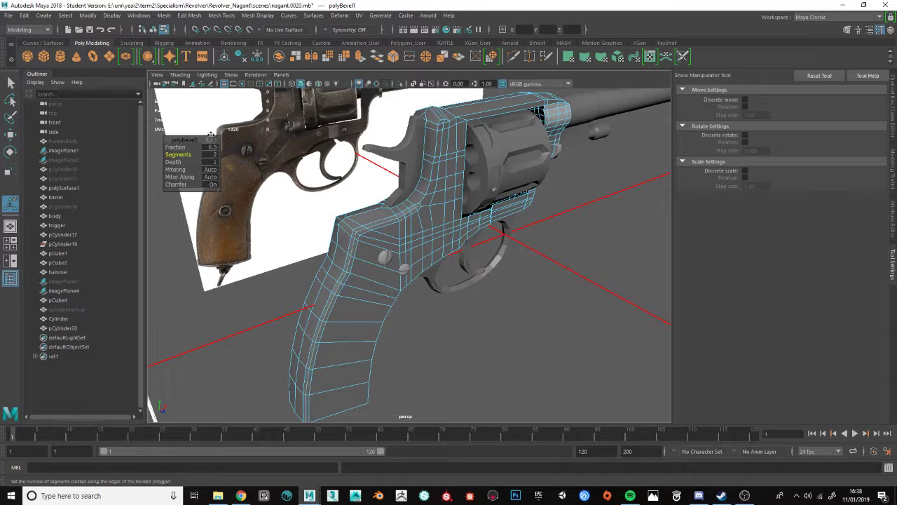
drag(211, 147, 384, 226)
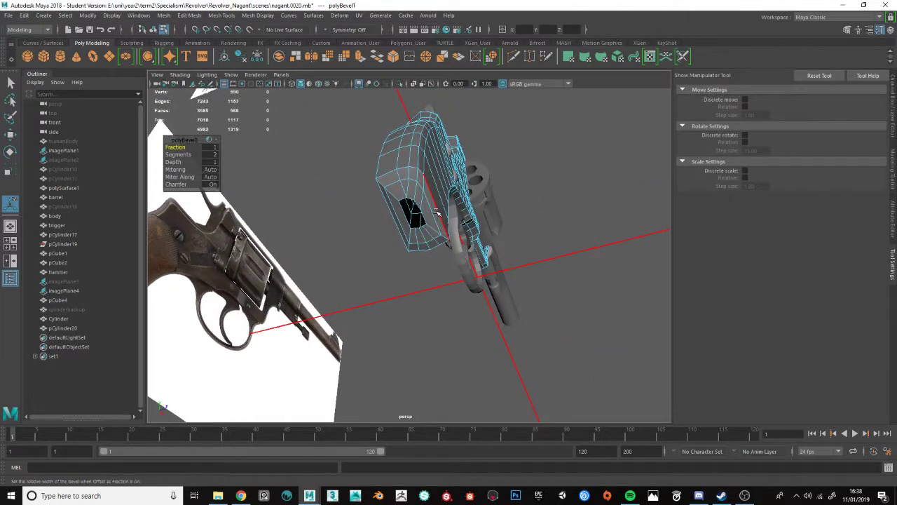
key(ctrl+z)
- Select the trigger guard mesh and switch it to edge selection
alt+drag(437, 211, 389, 342)
alt+drag(424, 242, 443, 253)
scroll(354, 253, up, 5)
click(336, 203)
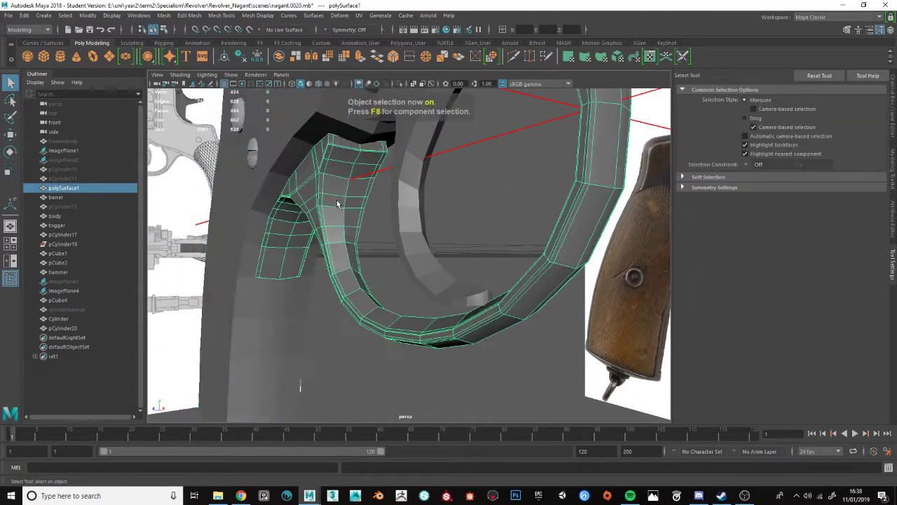
alt+middle_drag(339, 180, 389, 178)
scroll(389, 176, up, 3)
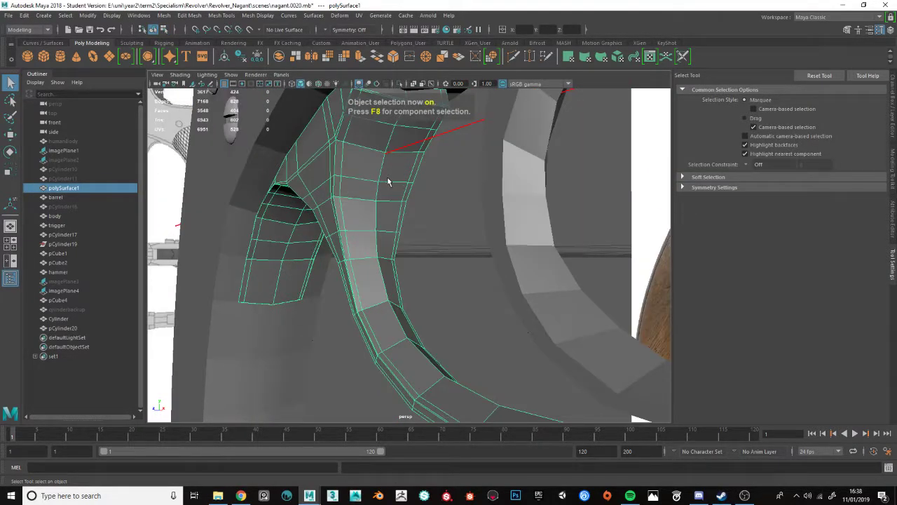
right_drag(388, 177, 370, 127)
- Select a run of cross edges around the inner surface of the trigger guard
click(369, 149)
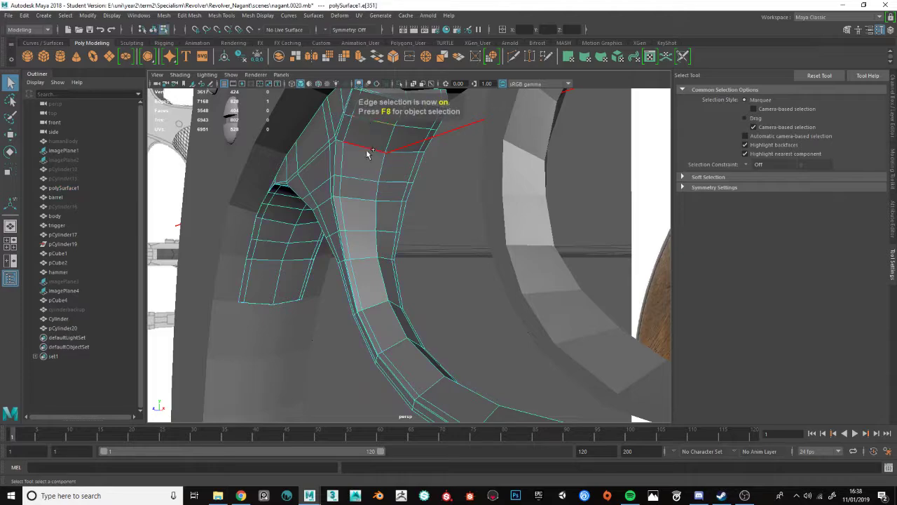
alt+drag(368, 154, 530, 158)
alt+middle_drag(530, 158, 300, 148)
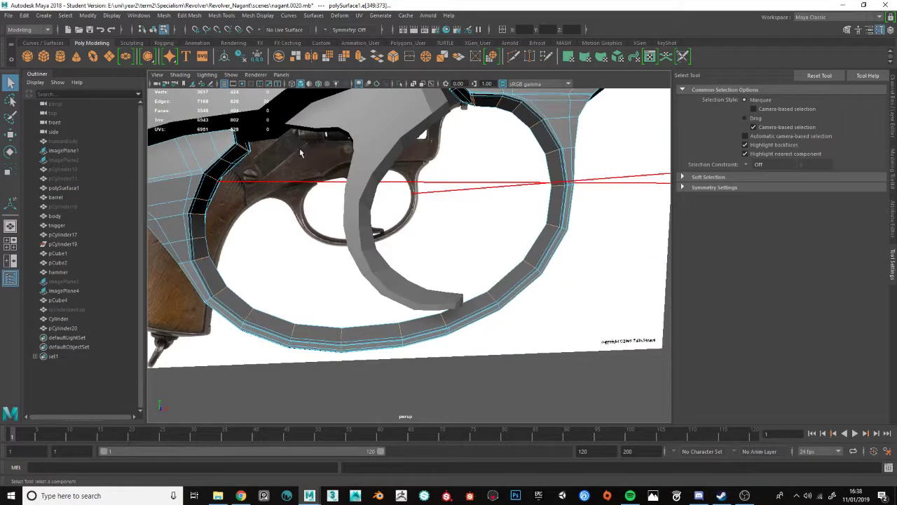
alt+drag(300, 148, 263, 161)
- Soften the cross edges of the faces running around the trigger guard, covering both sides of its inner surface
click(261, 159)
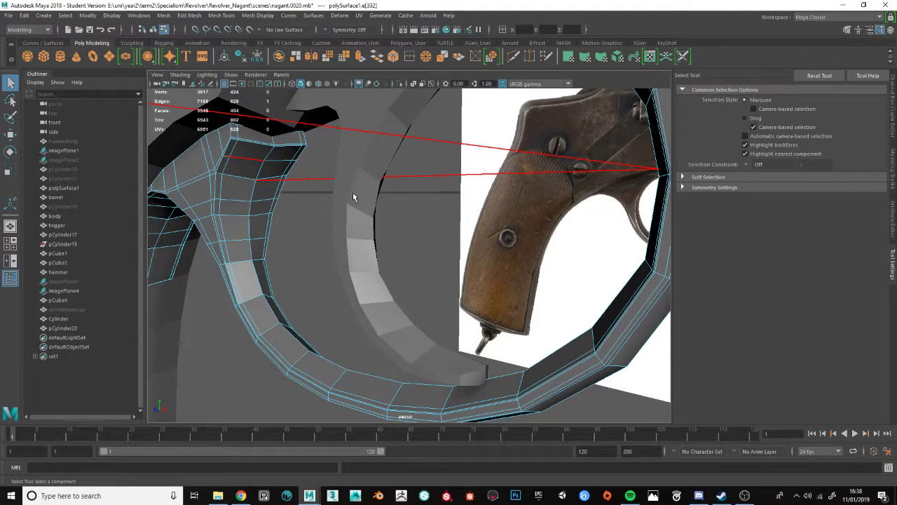
double_click(232, 162)
alt+drag(232, 163, 584, 141)
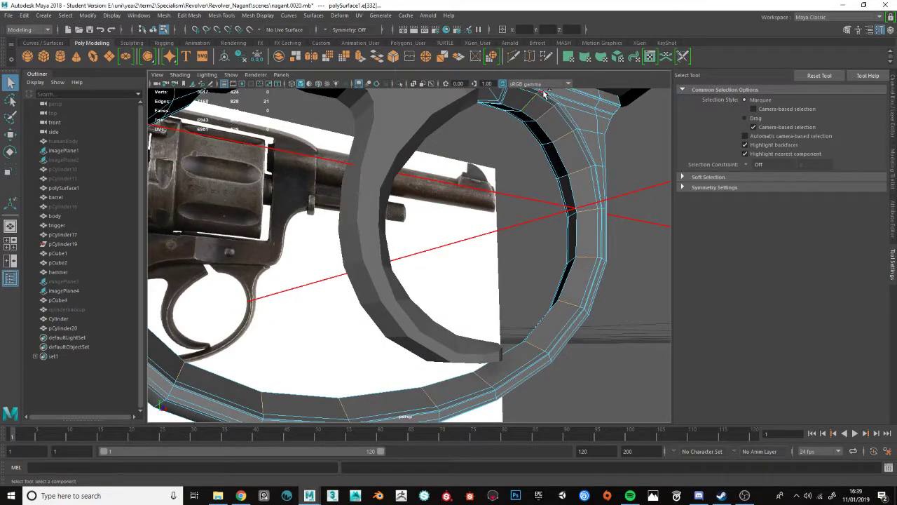
alt+drag(395, 161, 332, 143)
alt+drag(479, 177, 559, 187)
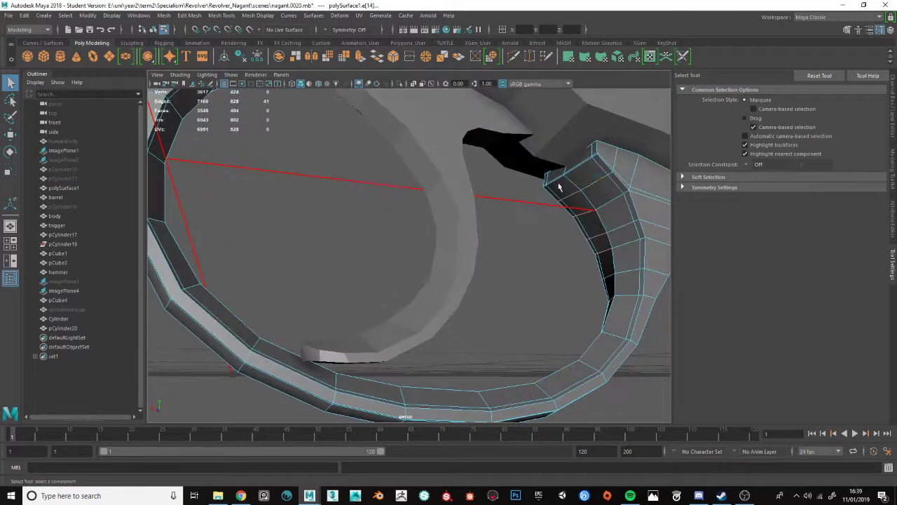
alt+drag(610, 177, 298, 168)
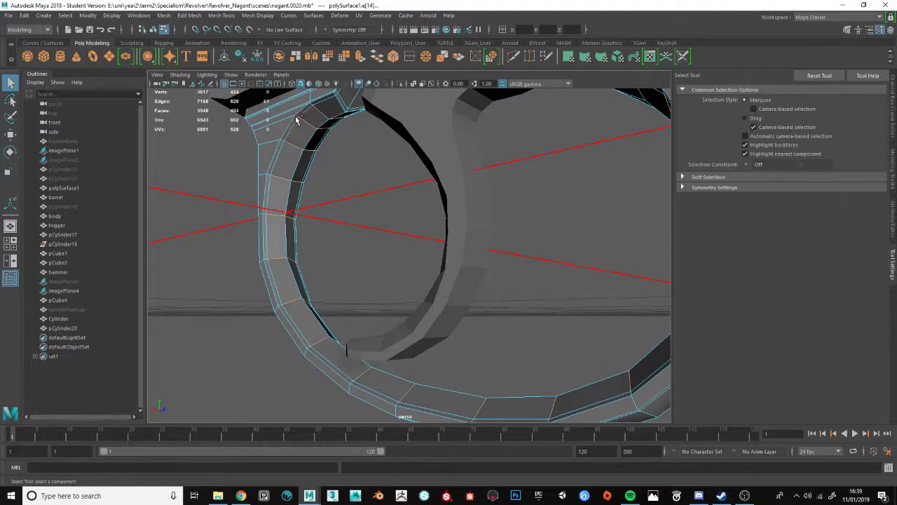
key(ctrl+z)
key(ctrl+z)
shift+click(313, 105)
alt+drag(312, 106, 537, 240)
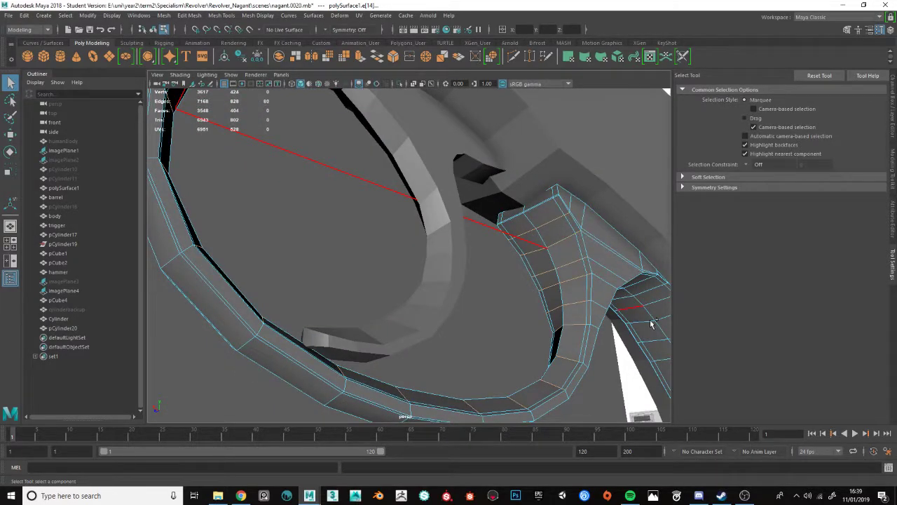
click(258, 14)
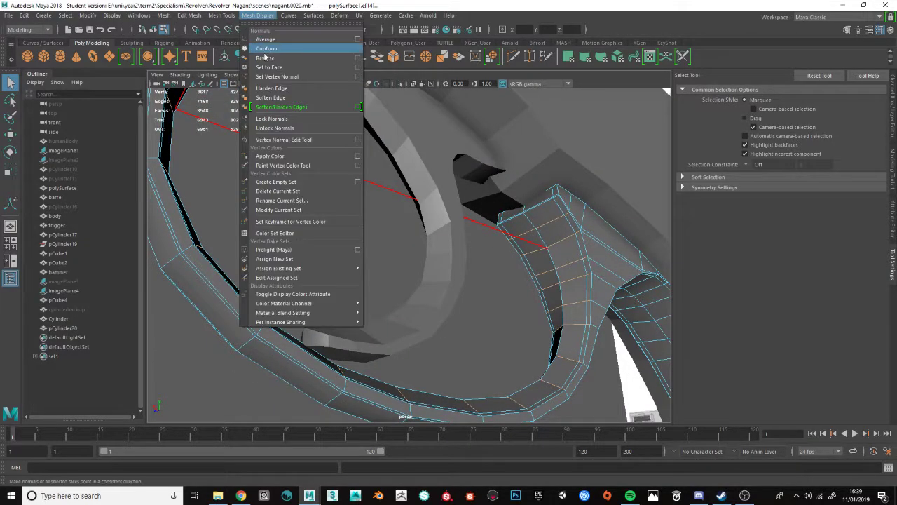
click(271, 97)
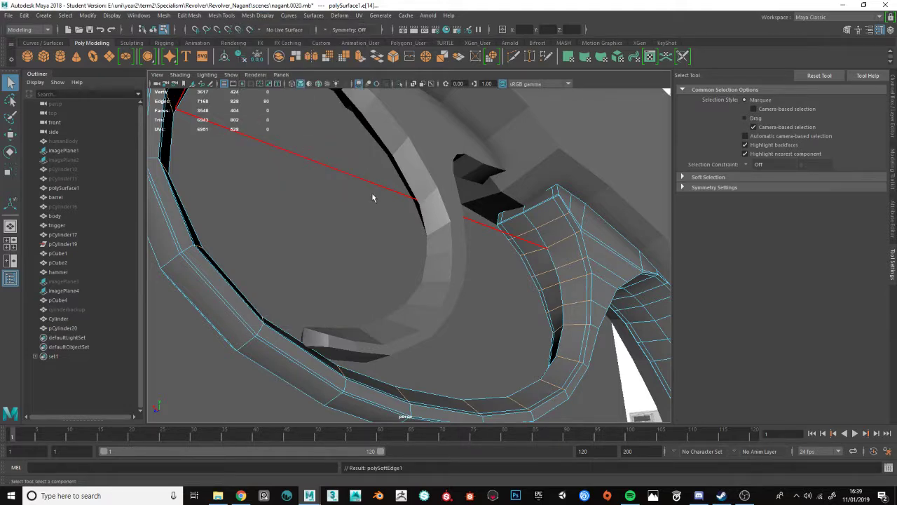
- Select the trigger guard in object mode and examine the shading along its underside and rear
key(F8)
alt+drag(489, 257, 301, 242)
click(296, 214)
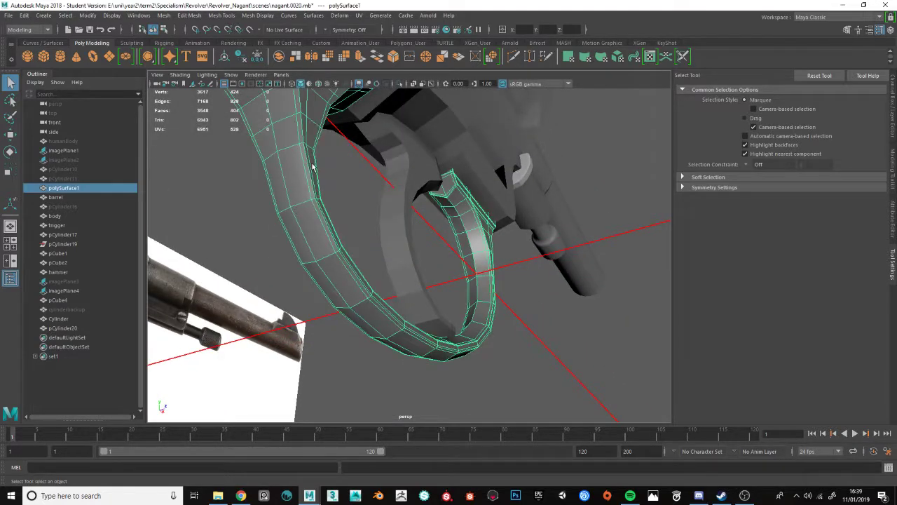
alt+drag(313, 166, 324, 207)
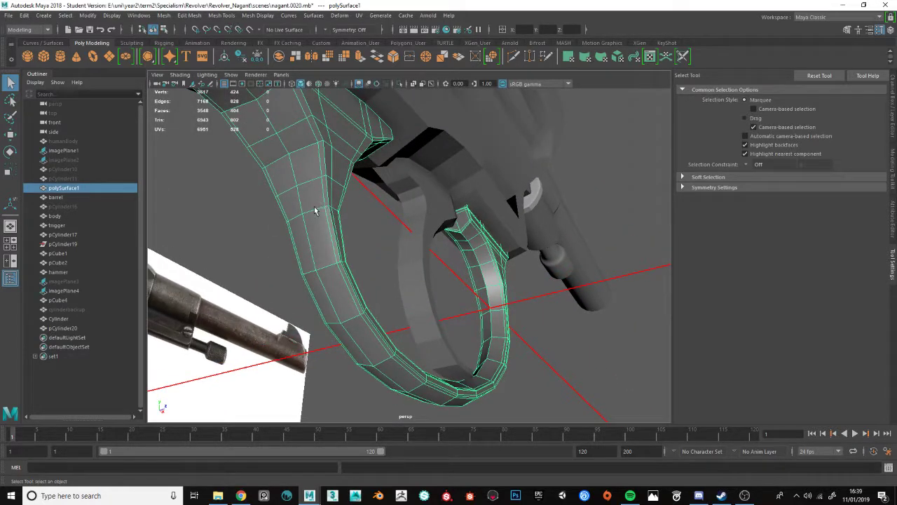
- Select the run of cross edges around the outer surface of the trigger guard up to its front mount
right_drag(314, 206, 331, 182)
click(320, 178)
alt+drag(587, 260, 563, 210)
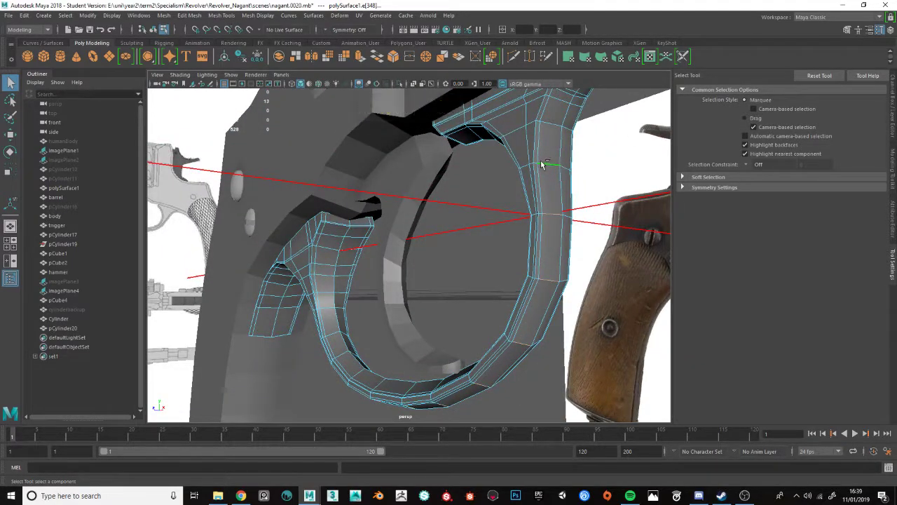
shift+click(536, 165)
alt+drag(536, 166, 422, 199)
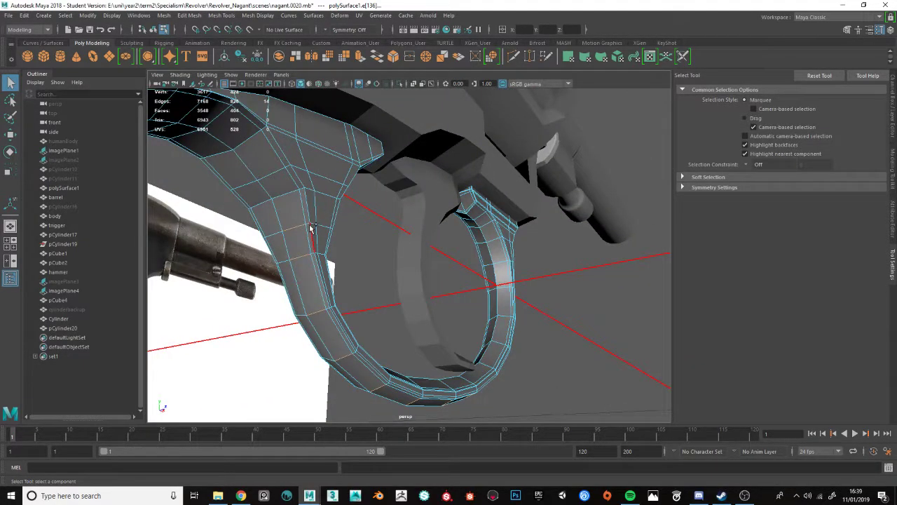
alt+drag(307, 227, 487, 230)
alt+drag(330, 244, 327, 186)
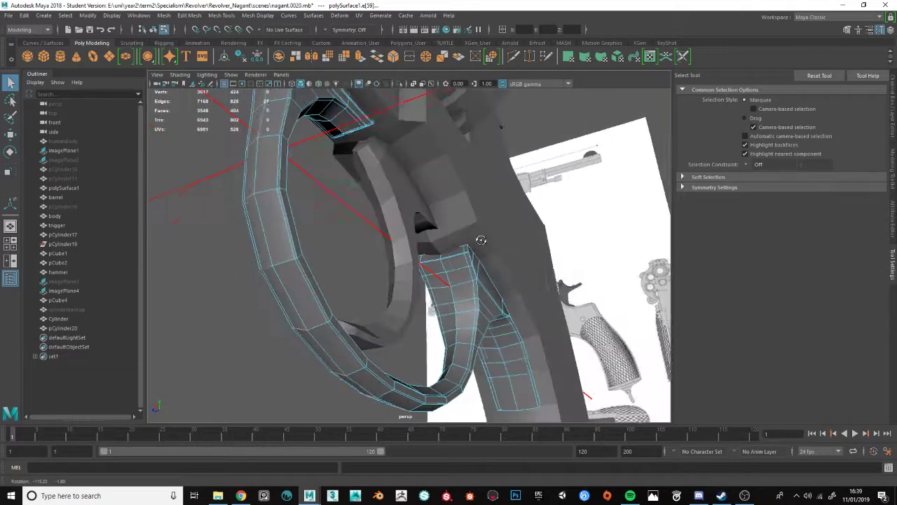
alt+drag(273, 107, 289, 118)
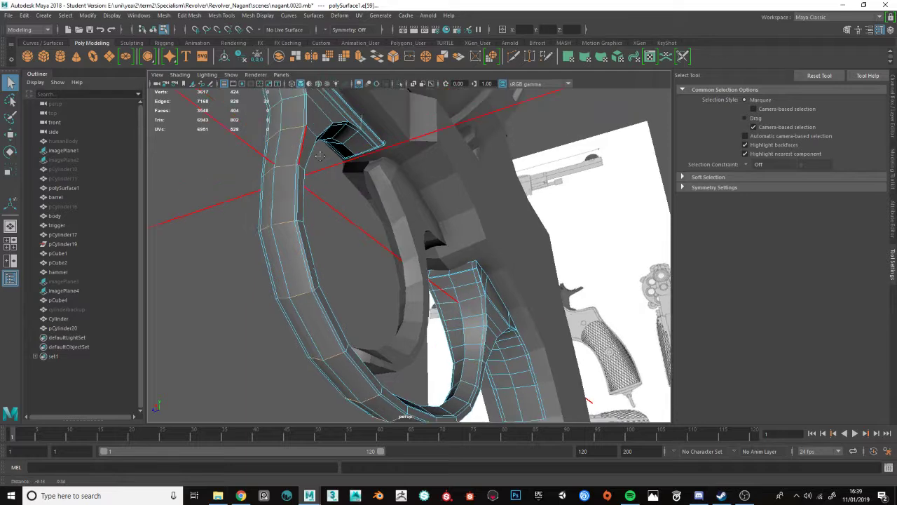
alt+middle_drag(289, 118, 347, 197)
scroll(347, 198, up, 2)
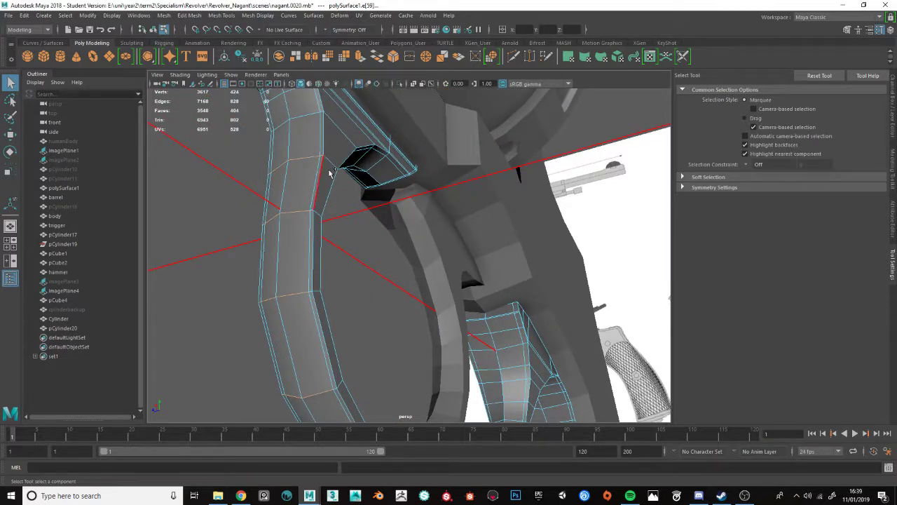
alt+drag(330, 174, 455, 295)
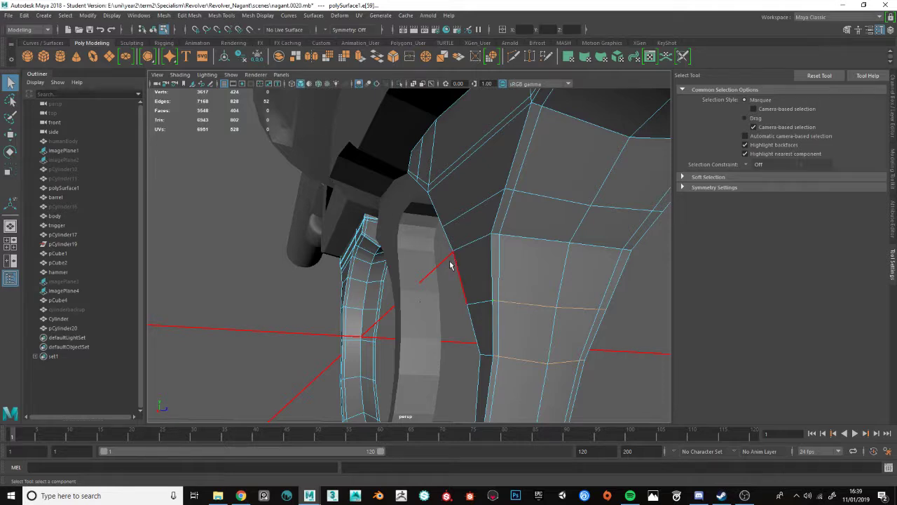
- Soften the selected cross edges on the trigger guard's outer surface and return to object mode
click(258, 16)
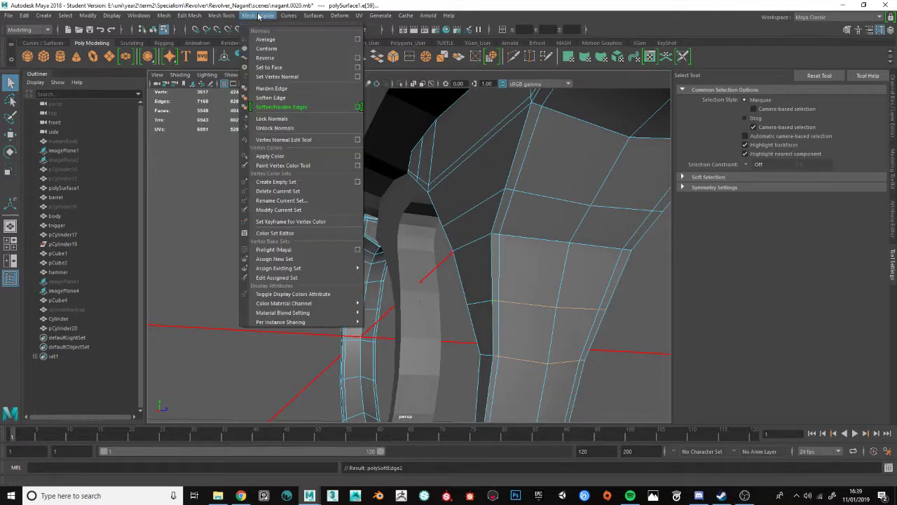
click(272, 99)
key(F8)
click(267, 292)
scroll(267, 293, down, 3)
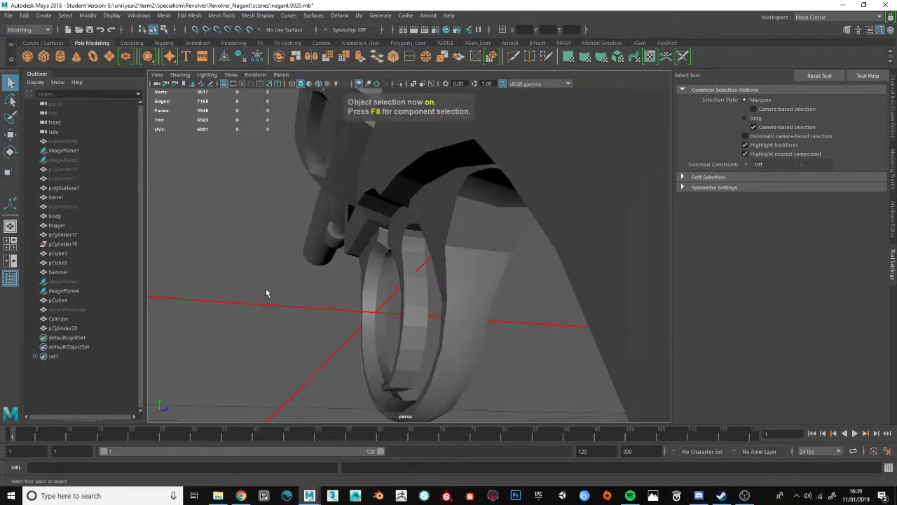
- Examine the shading and edge flow at the trigger guard's front mount, comparing it with the reference
alt+drag(356, 268, 363, 236)
click(349, 201)
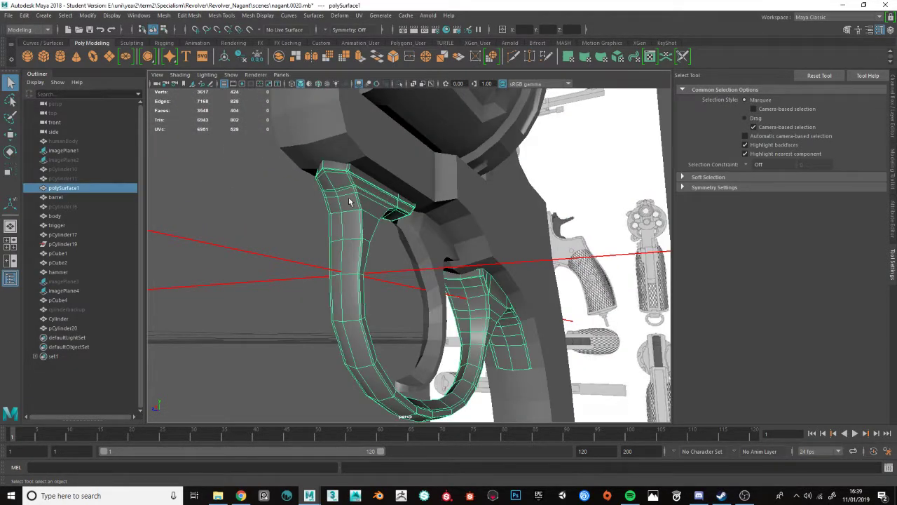
scroll(381, 175, up, 5)
scroll(421, 232, down, 1)
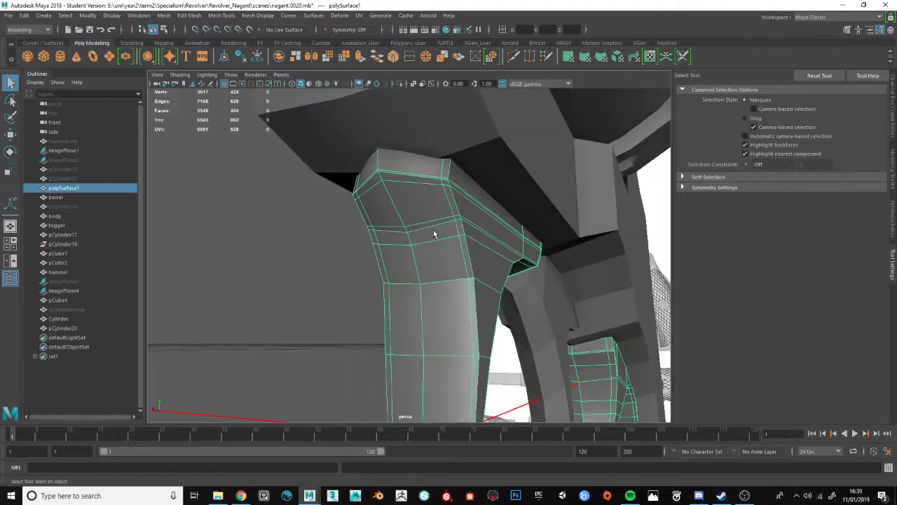
key(F10)
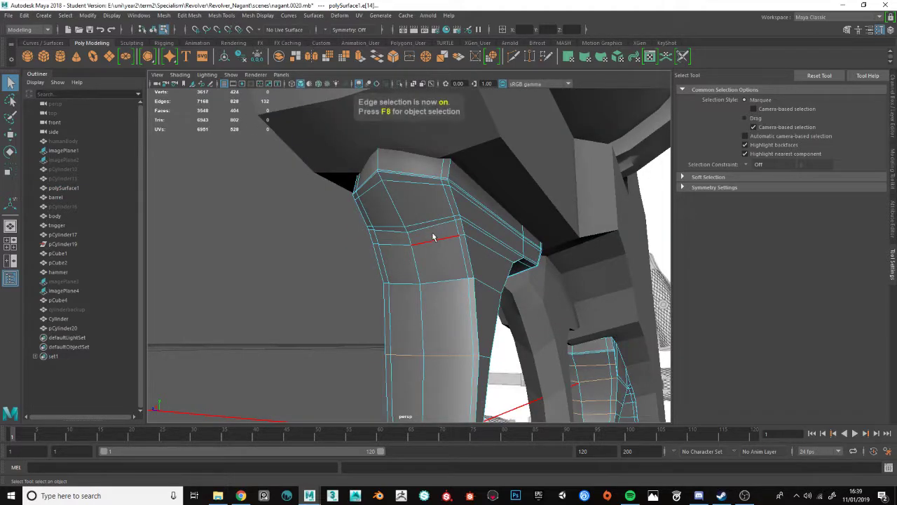
scroll(431, 234, down, 1)
key(F8)
click(305, 291)
scroll(307, 288, down, 5)
alt+drag(309, 265, 390, 235)
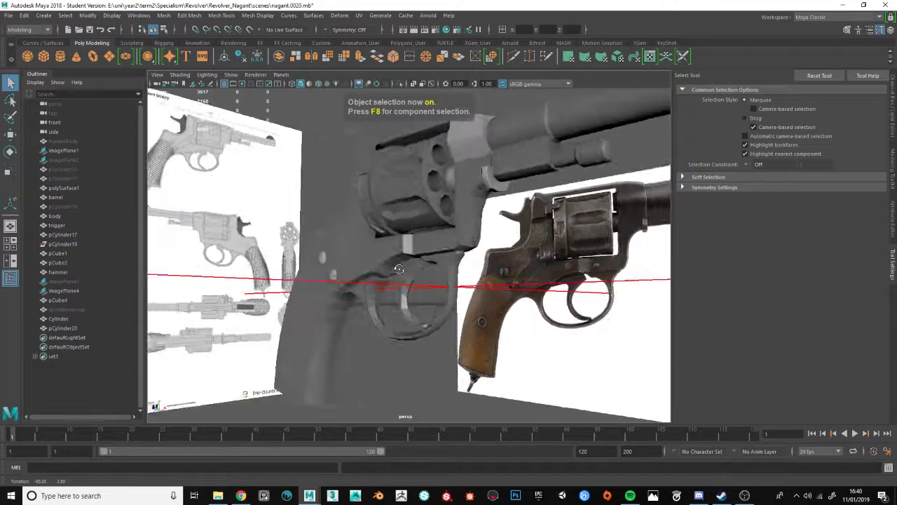
- Soften the upper three rows of cross edges on the body's curved front face below the barrel
scroll(407, 300, up, 6)
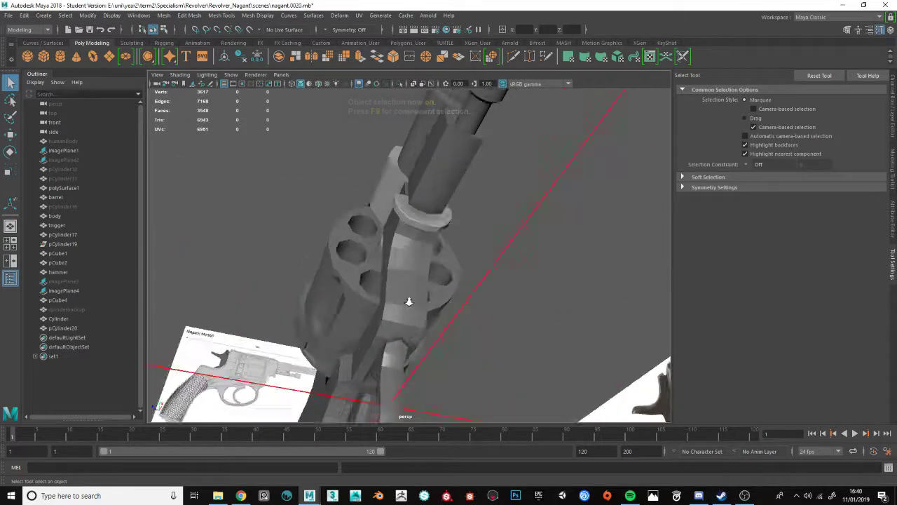
click(402, 332)
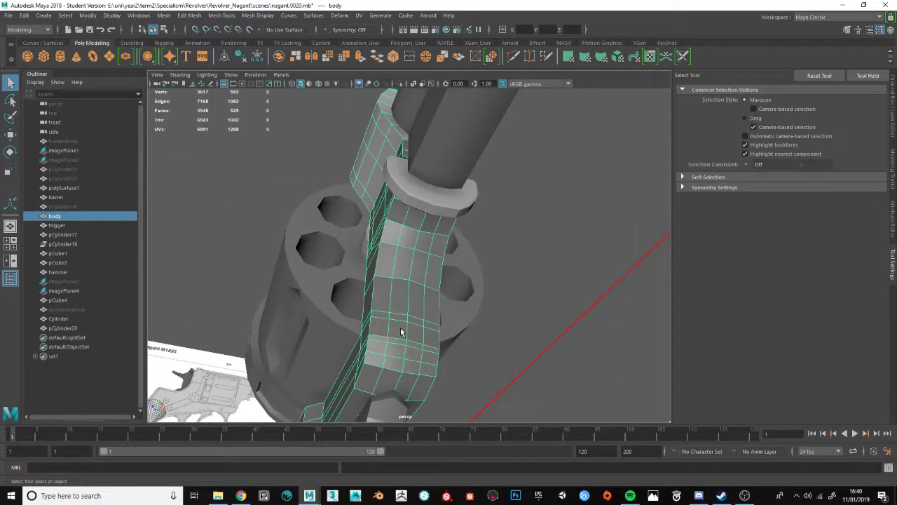
key(F10)
click(391, 282)
shift+double_click(430, 287)
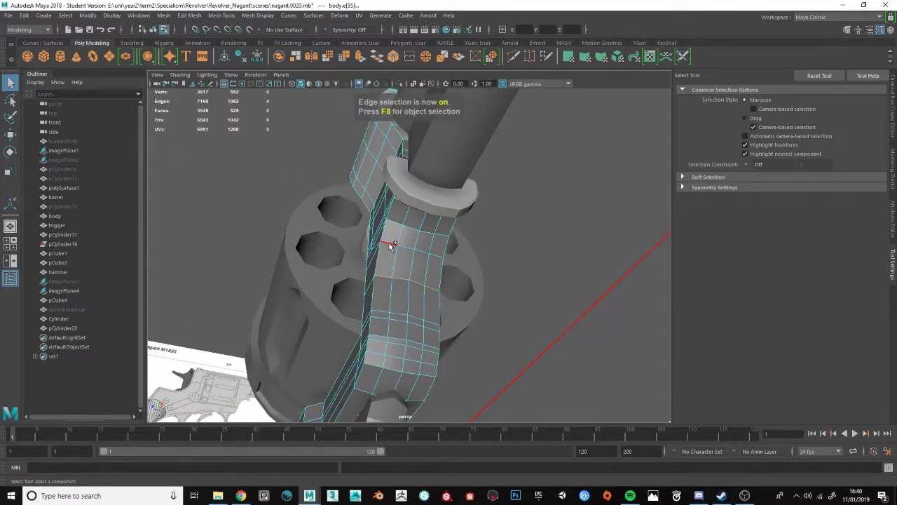
shift+double_click(441, 237)
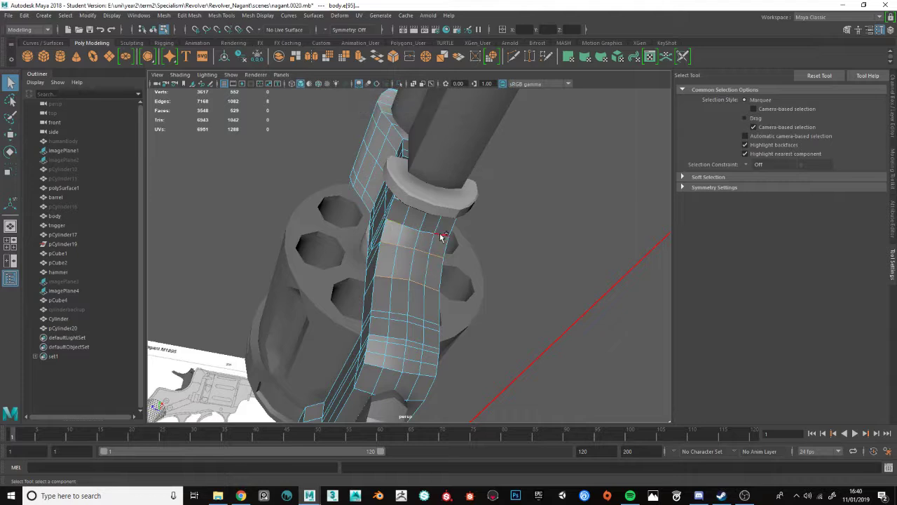
key(g)
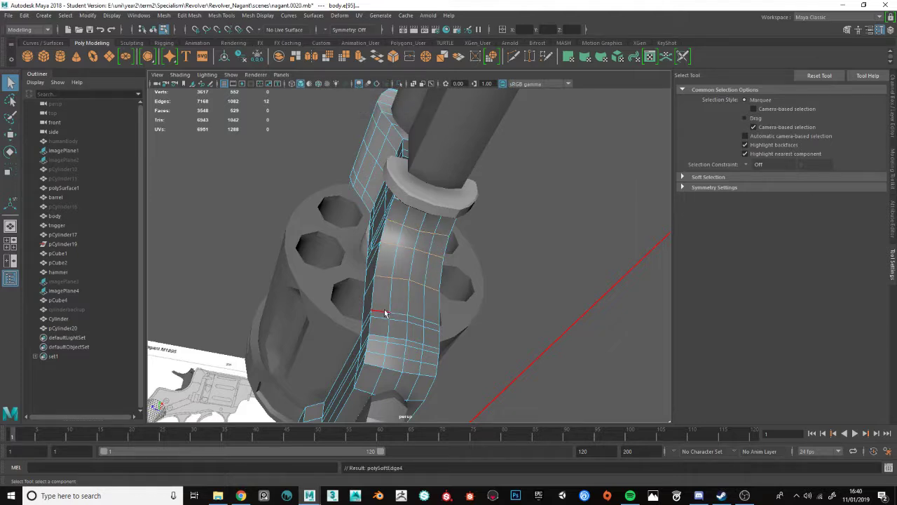
- Soften the remaining rows of cross edges further down the body's front face toward the trigger guard
click(385, 313)
double_click(380, 315)
shift+click(380, 334)
shift+click(431, 351)
key(g)
shift+click(376, 353)
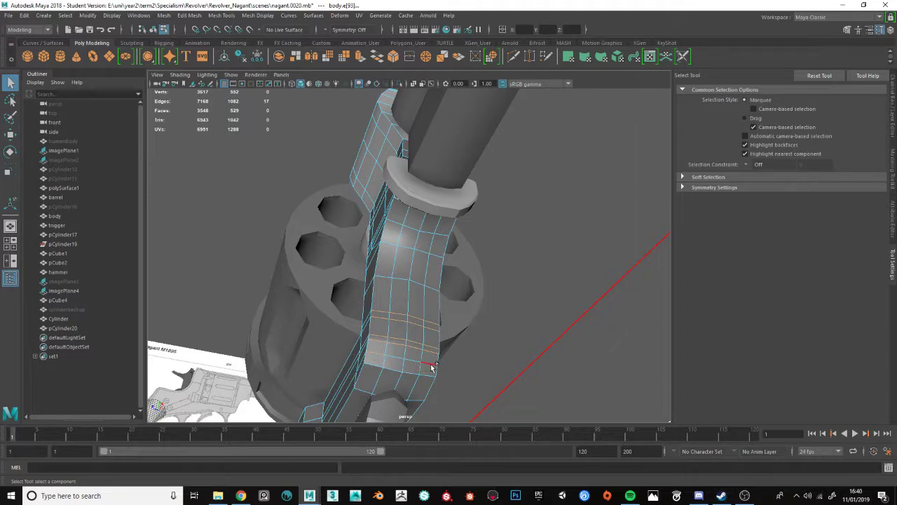
click(389, 366)
key(g)
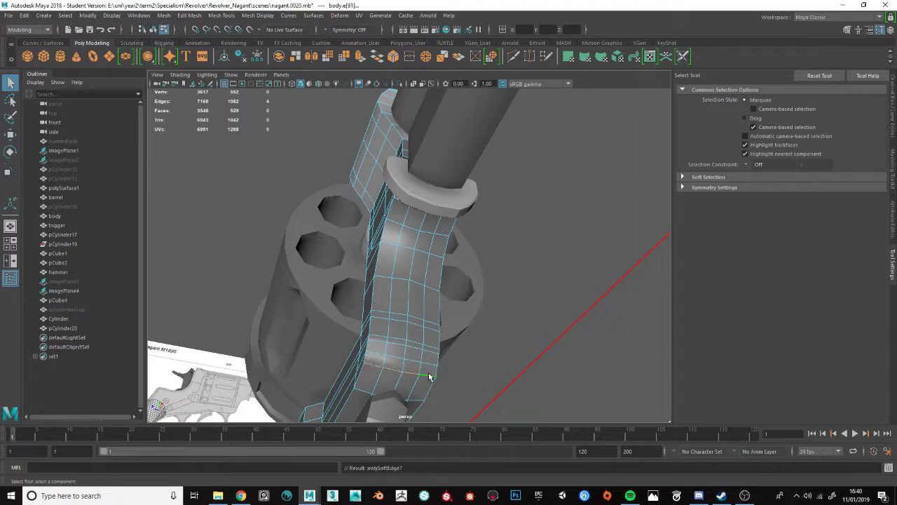
- Return to object mode and save the scene as an incremental file, accepting the student version notice
key(F8)
alt+drag(565, 227, 454, 263)
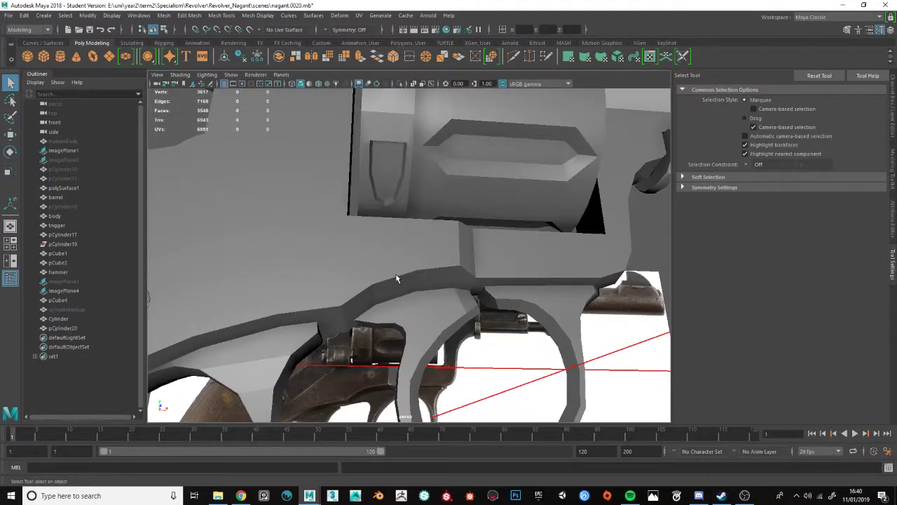
scroll(386, 283, down, 2)
scroll(385, 283, down, 8)
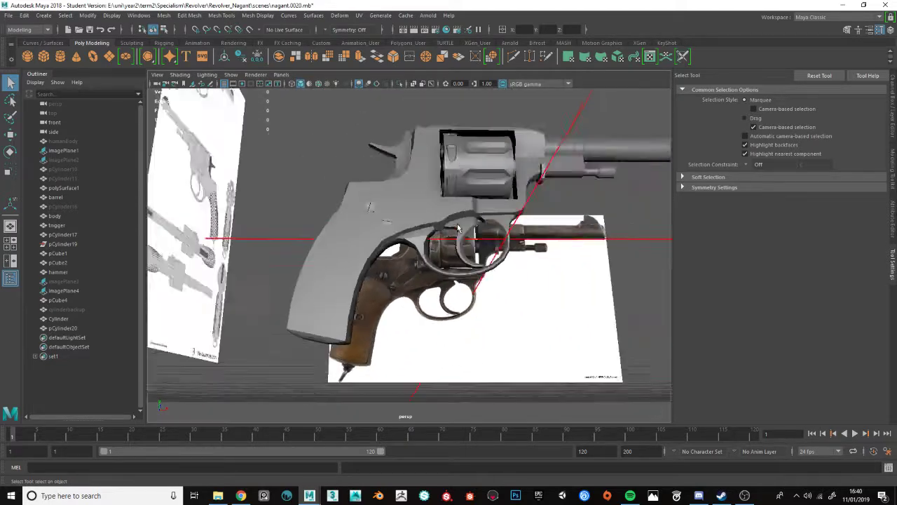
alt+drag(495, 190, 438, 264)
key(ctrl+s)
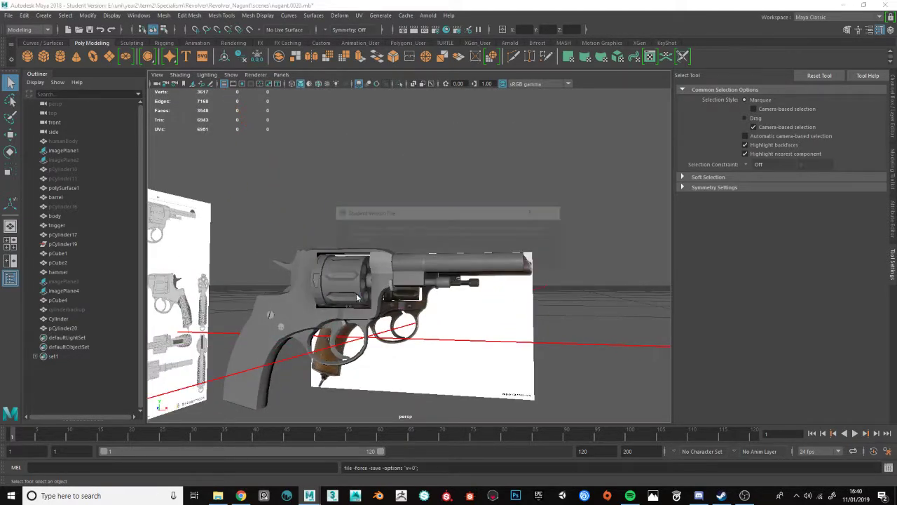
click(435, 258)
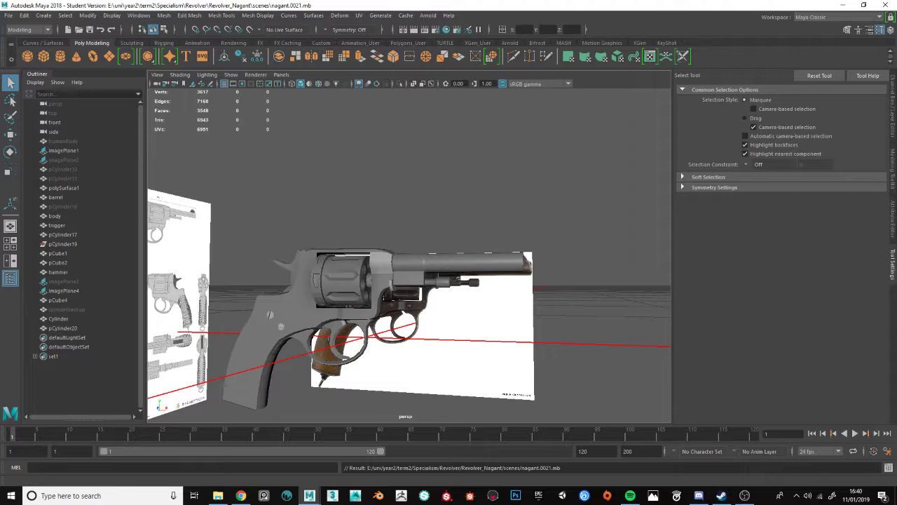
- Display the revolver's cylinder in smooth mesh preview and deselect it
alt+drag(324, 281, 390, 295)
click(391, 295)
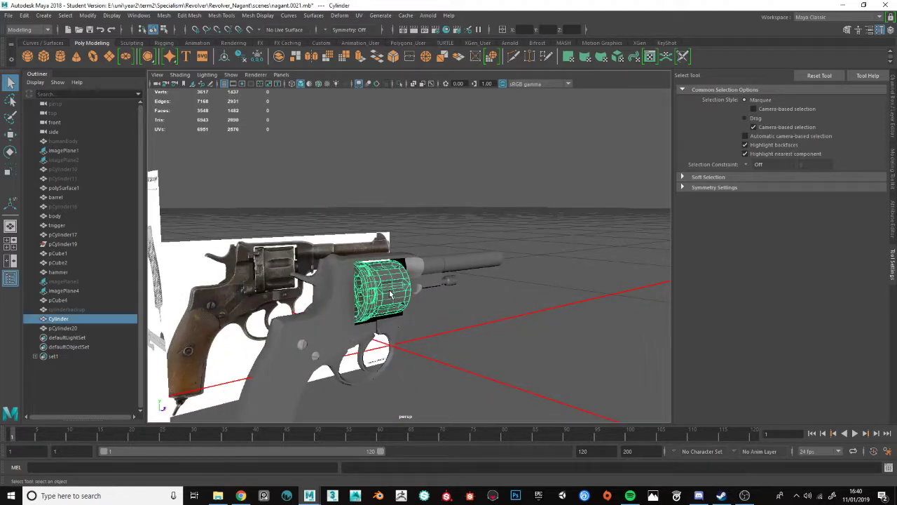
click(566, 203)
alt+drag(566, 203, 436, 277)
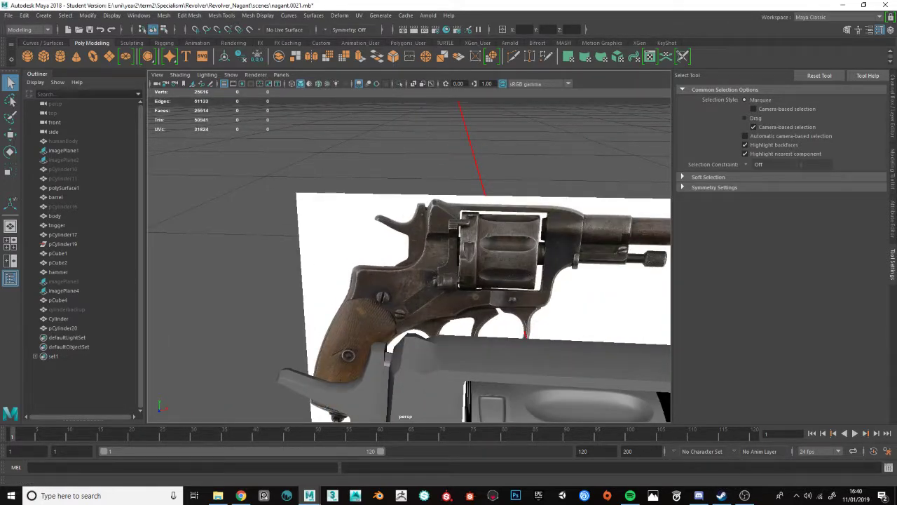
key(alt+Tab)
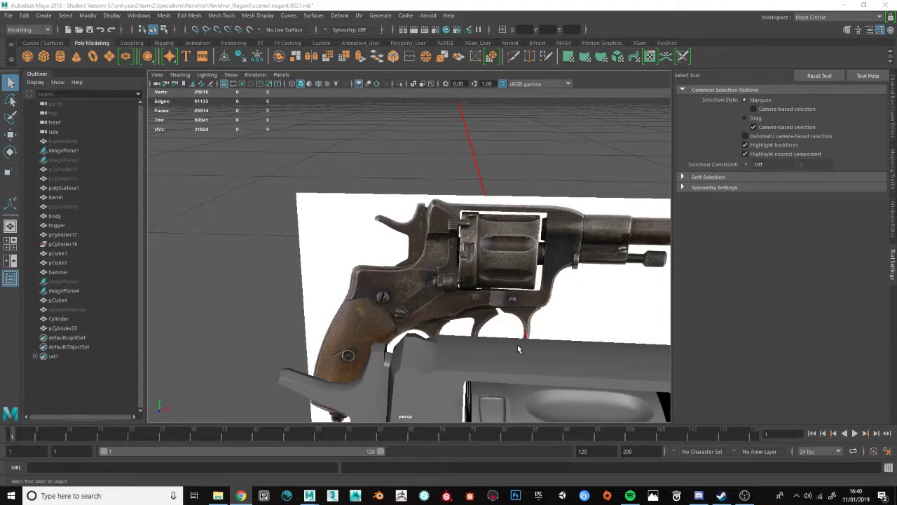
alt+middle_drag(519, 348, 214, 243)
alt+drag(214, 243, 302, 247)
click(455, 254)
scroll(301, 247, up, 5)
alt+middle_drag(302, 247, 328, 259)
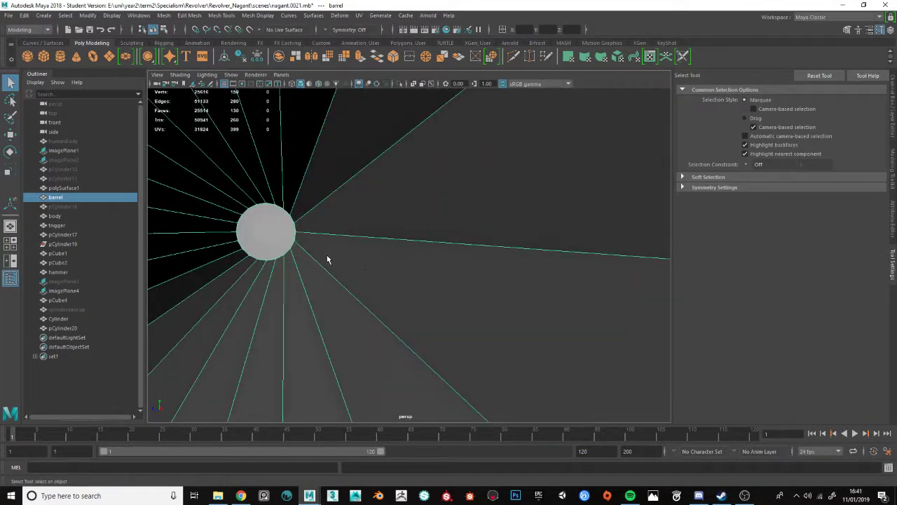
key(F11)
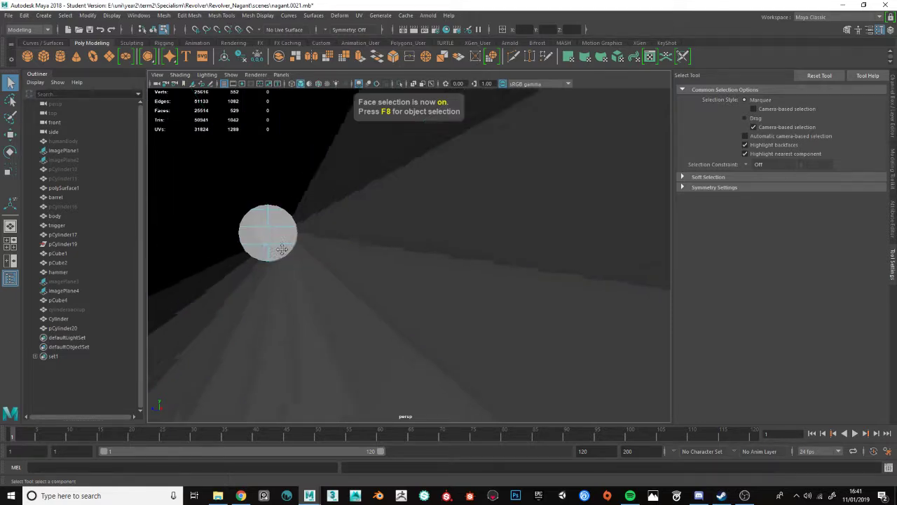
alt+drag(282, 249, 512, 276)
- Isolate the barrel and bridge the inner and outer edge rings at its open rear end
key(F8)
click(432, 260)
key(ctrl+1)
key(F10)
double_click(478, 208)
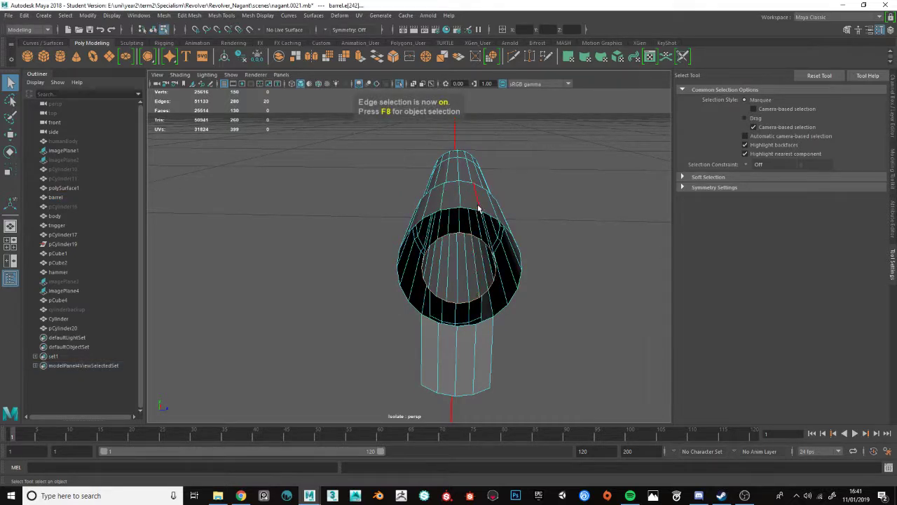
click(376, 56)
alt+drag(393, 253, 427, 253)
key(q)
key(F8)
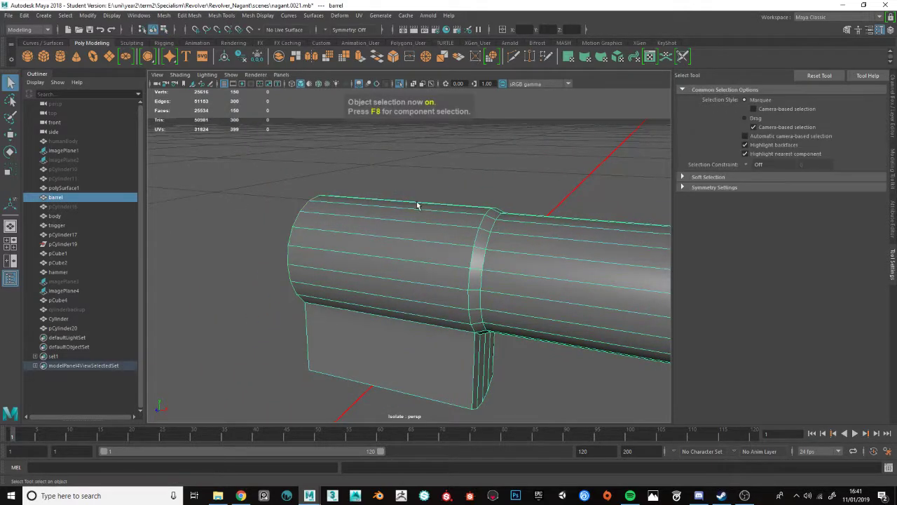
- Leave the barrel's isolated view and check the barrel within the assembled revolver
key(ctrl+1)
alt+drag(417, 204, 399, 256)
key(ctrl+s)
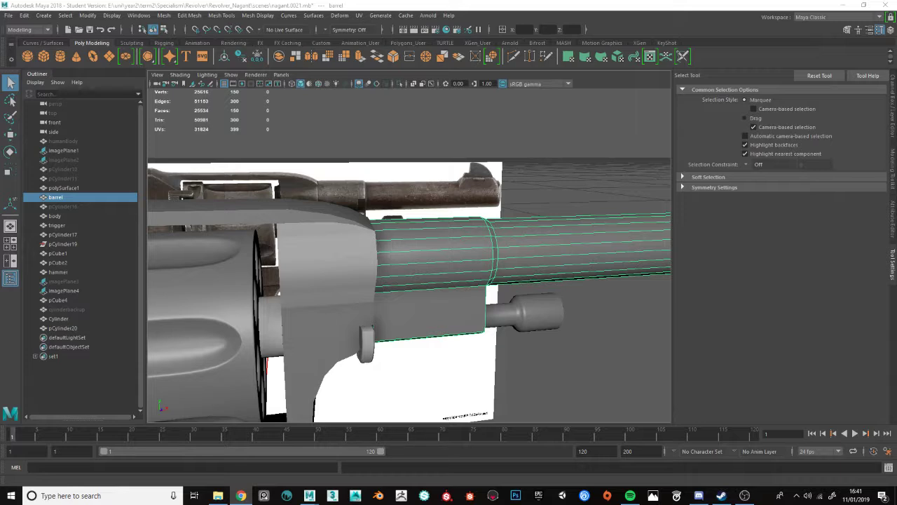
alt+drag(243, 305, 500, 273)
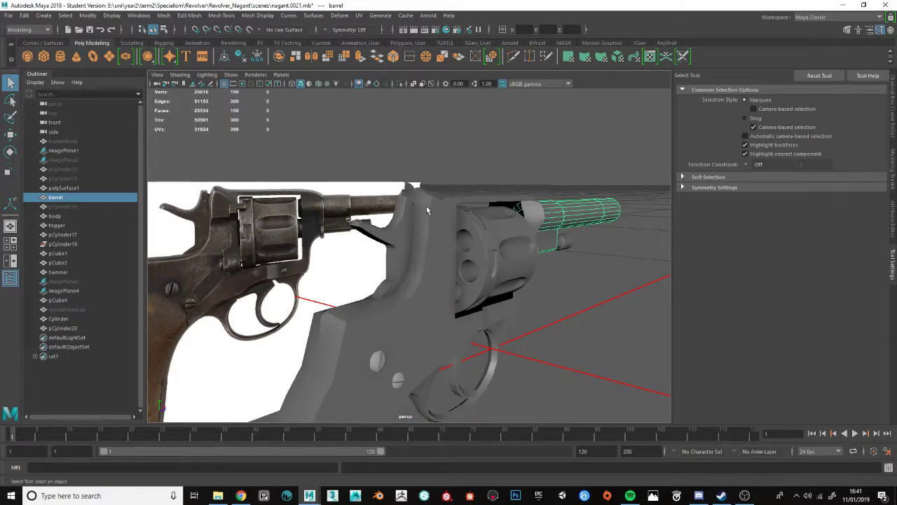
key(alt+Tab)
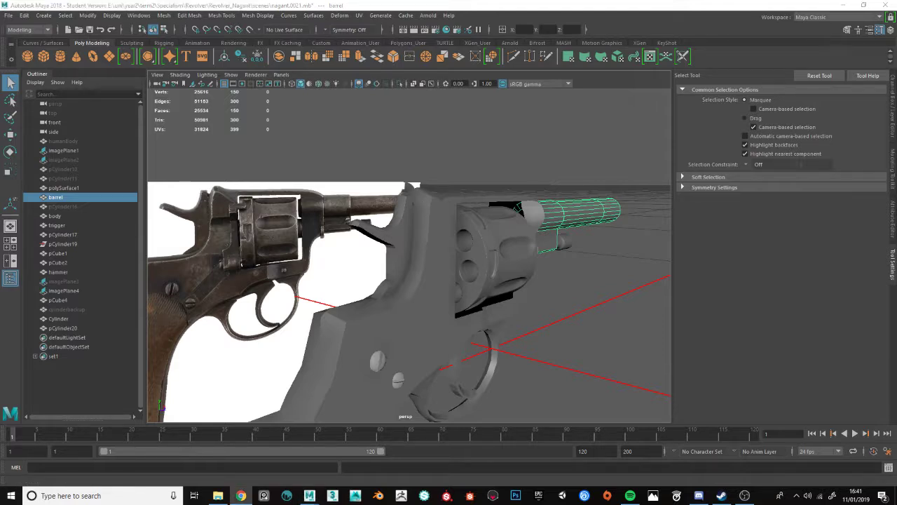
- Select the body and isolate it, framing its upper rear end behind the cylinder opening
alt+drag(458, 215, 376, 294)
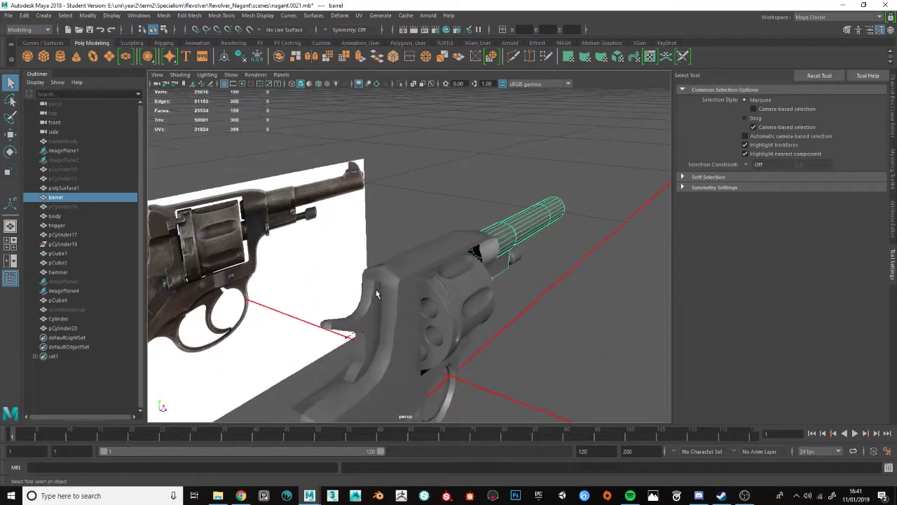
scroll(376, 295, up, 5)
click(344, 301)
scroll(373, 298, up, 3)
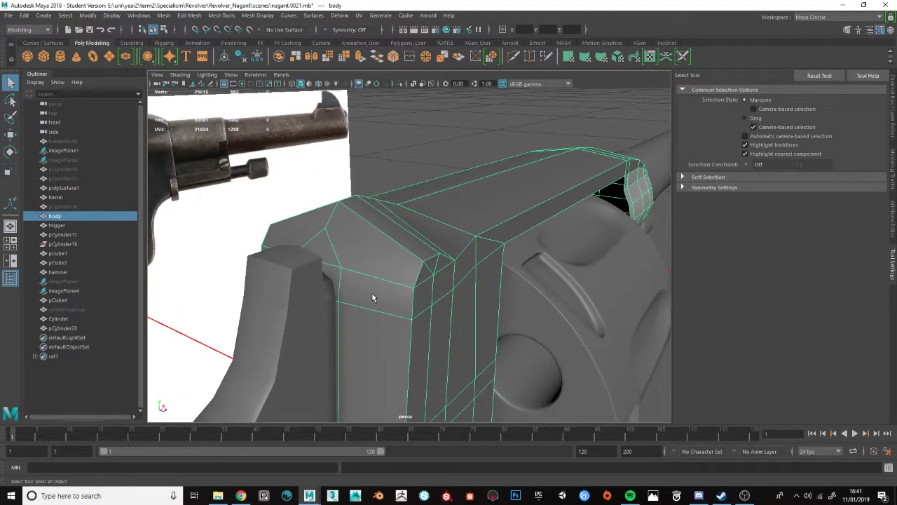
key(ctrl+1)
alt+middle_drag(376, 297, 444, 248)
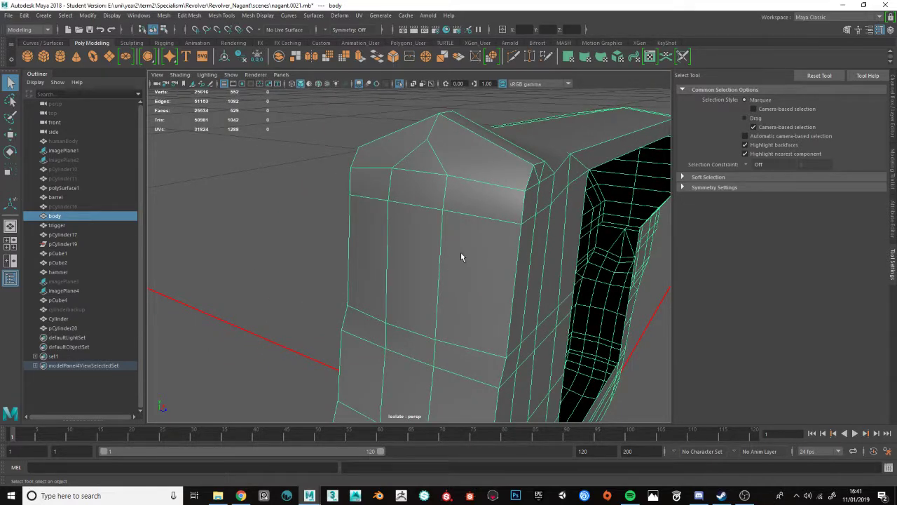
- Try to connect the two middle vertices on the upper back edge of the body with the Connect tool
key(F8)
click(445, 175)
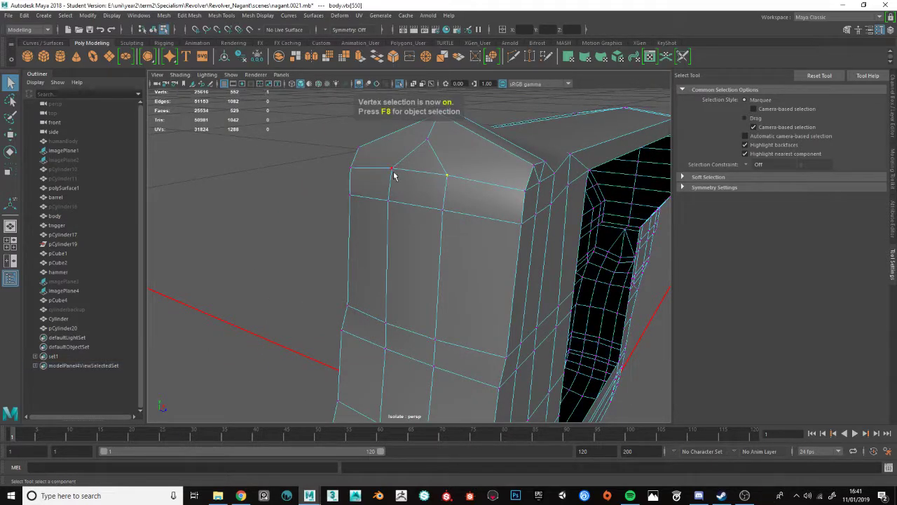
shift+click(392, 168)
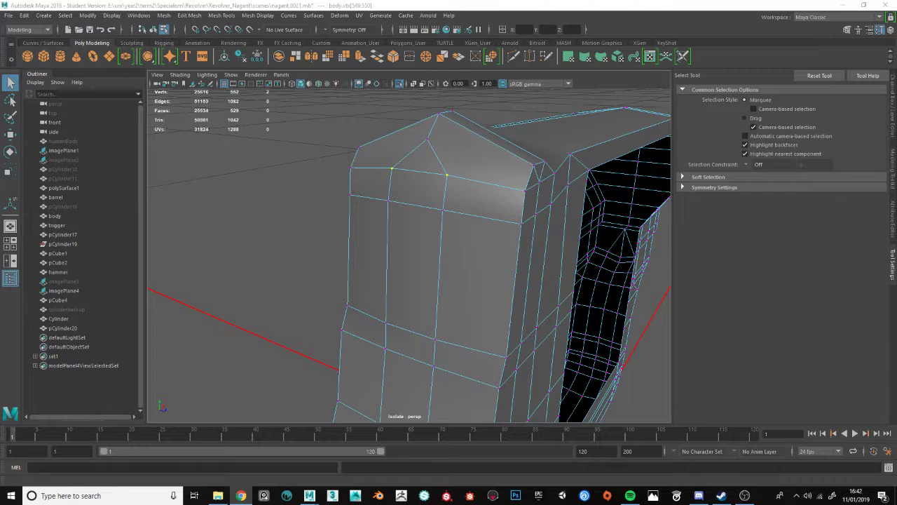
alt+drag(417, 215, 467, 190)
shift+right_click(480, 187)
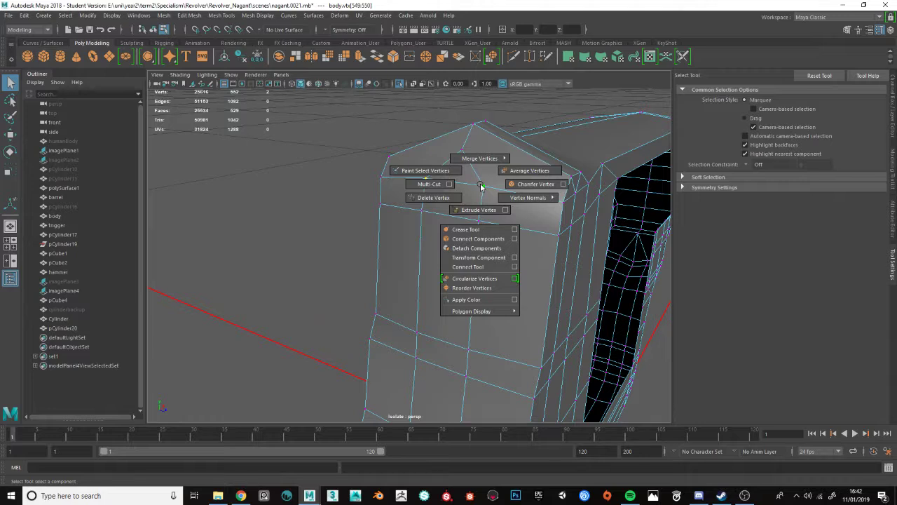
mouse_move(481, 186)
shift+right_down()
mouse_move(499, 176)
mouse_move(486, 188)
mouse_move(448, 177)
mouse_move(449, 204)
mouse_move(490, 265)
mouse_move(477, 239)
mouse_move(474, 274)
shift+right_up()
key(ctrl+z)
click(483, 186)
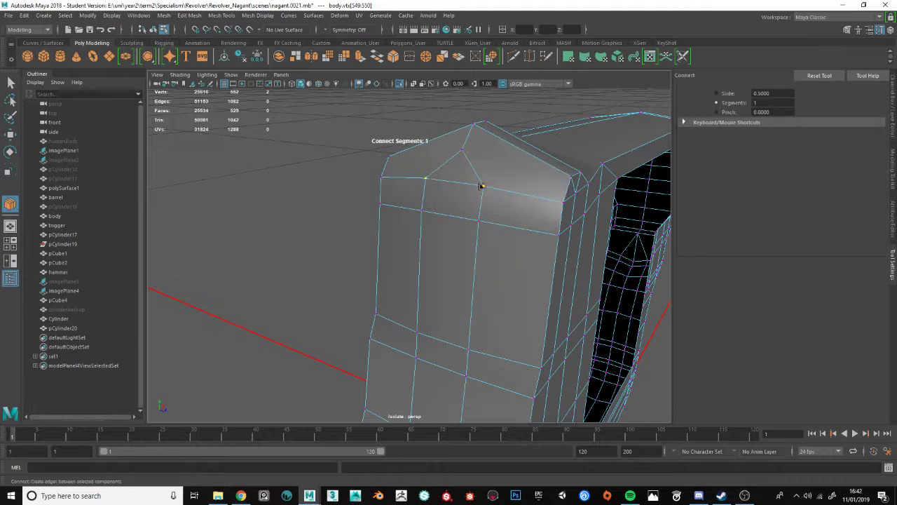
click(426, 180)
click(426, 179)
shift+click(485, 188)
key(q)
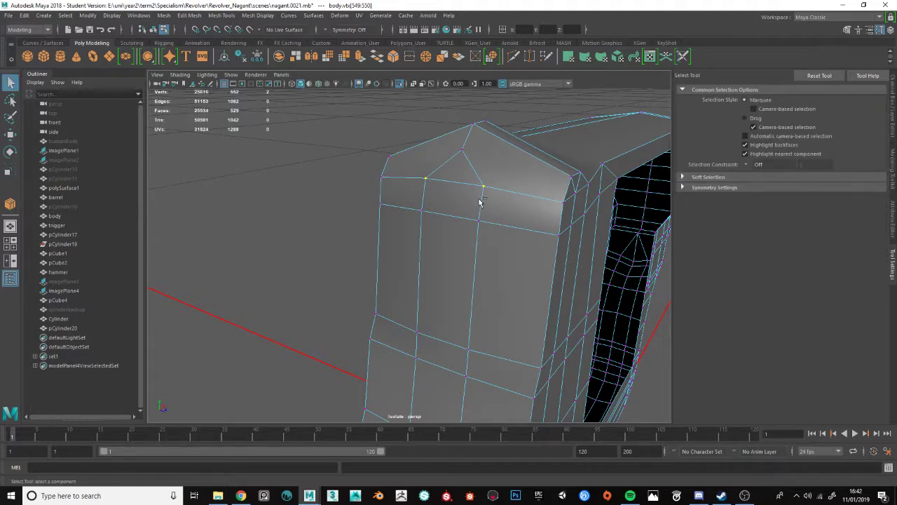
key(ctrl+z)
- Target-weld the left inner vertex column onto the right one in the upper rows of the body's back face
scroll(474, 199, down, 6)
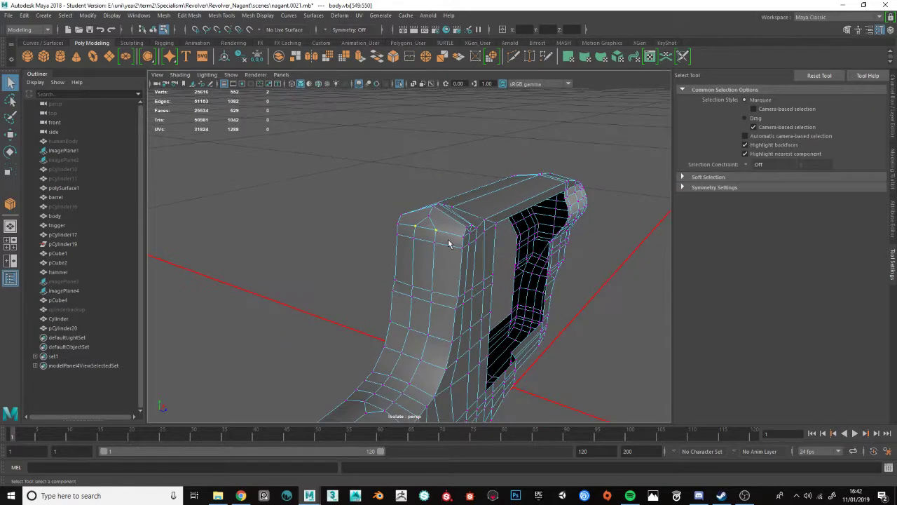
alt+drag(449, 242, 481, 241)
scroll(474, 247, up, 4)
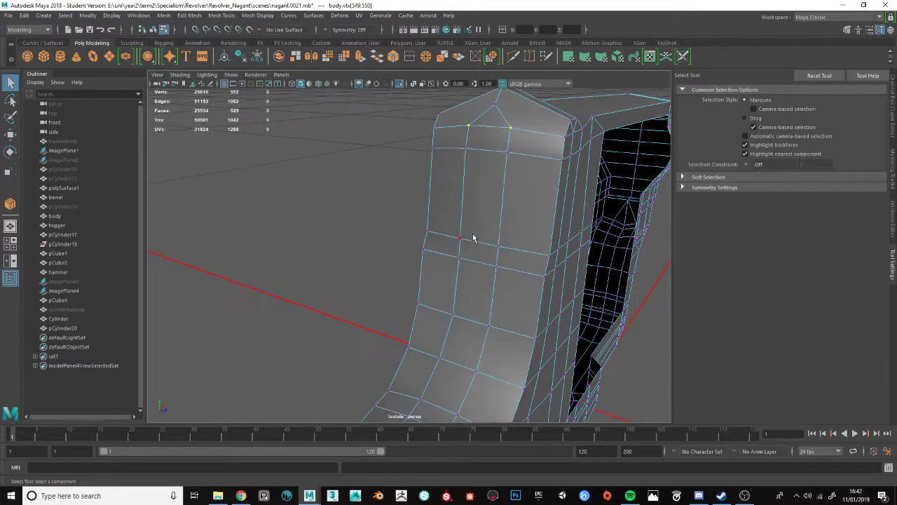
click(531, 57)
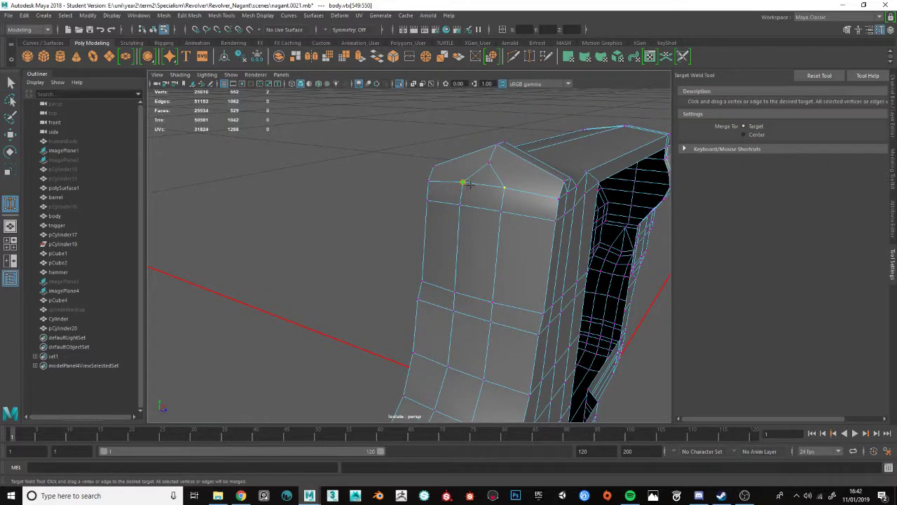
drag(463, 182, 502, 212)
alt+middle_drag(481, 283, 479, 217)
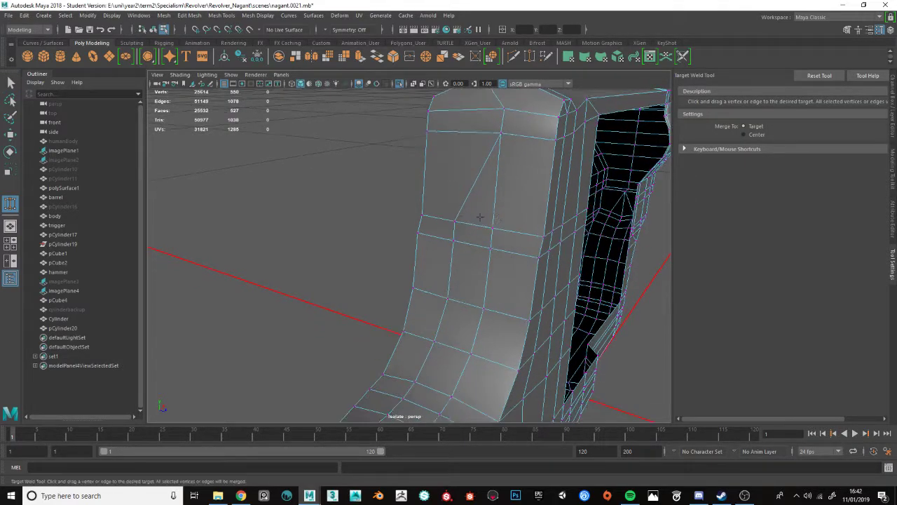
drag(455, 221, 493, 249)
alt+middle_drag(470, 286, 469, 214)
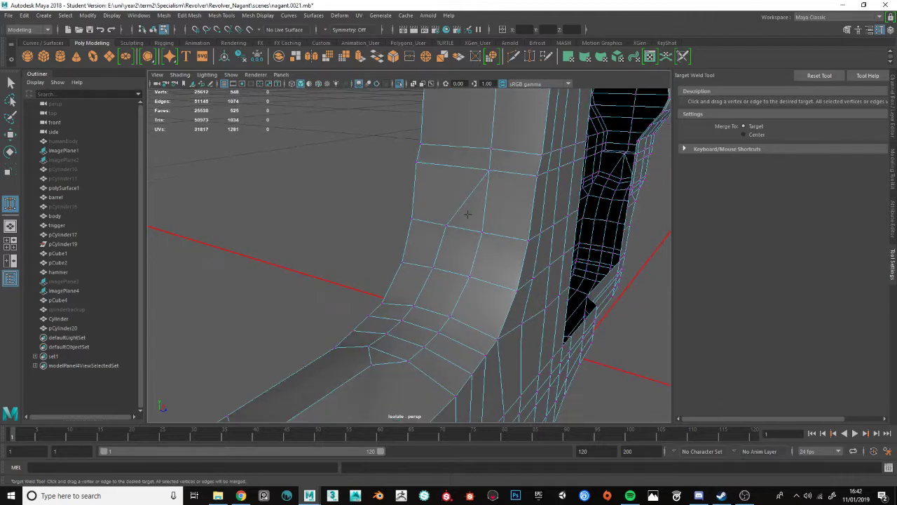
- Target-weld the remaining left inner vertices onto the right ones down the curved lower part of the back face
drag(447, 225, 483, 233)
drag(437, 262, 469, 276)
drag(413, 306, 439, 333)
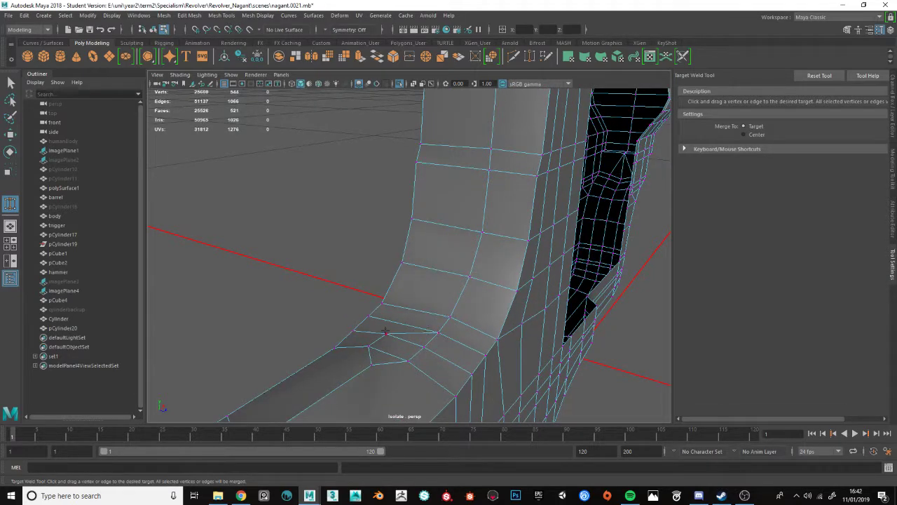
drag(385, 332, 424, 346)
drag(369, 346, 405, 360)
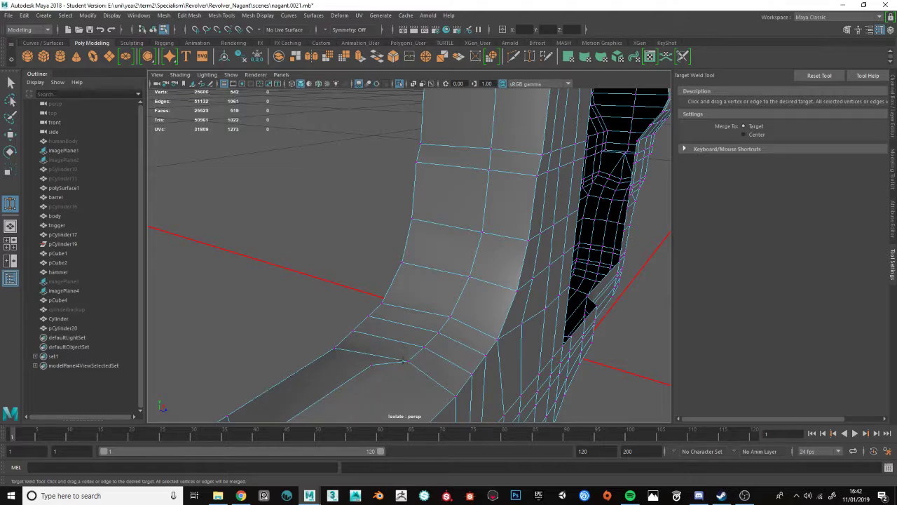
- Select the merged vertical edge line on the back face and move it sideways, snapped to the body's top centre vertex
key(F10)
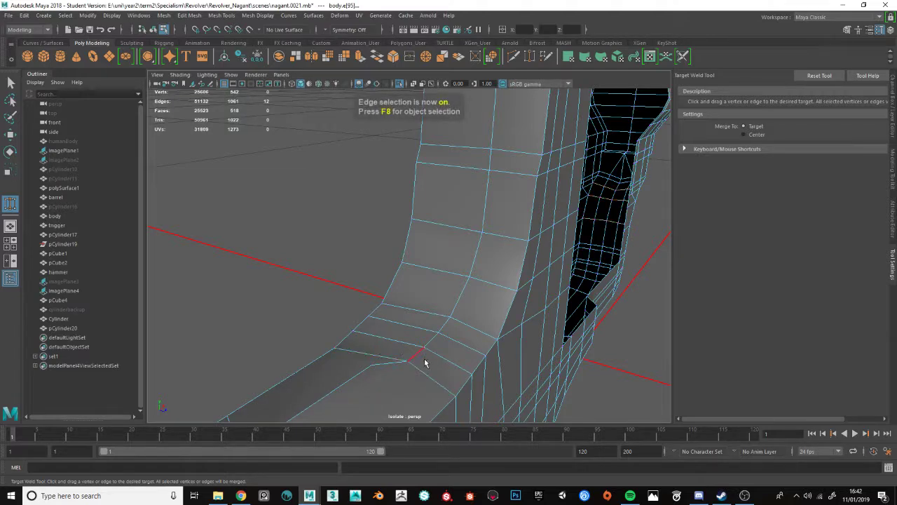
key(q)
click(422, 354)
alt+middle_drag(466, 207, 457, 308)
shift+double_click(492, 165)
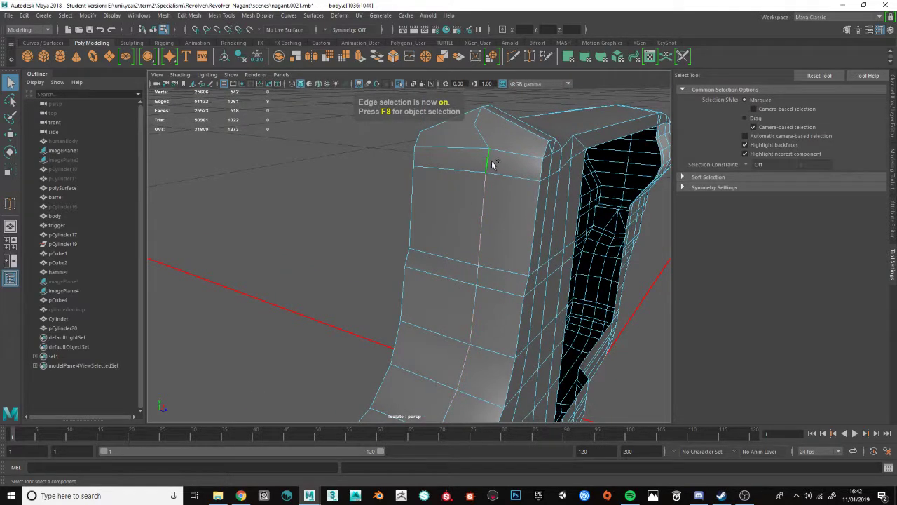
key(w)
alt+drag(483, 248, 457, 306)
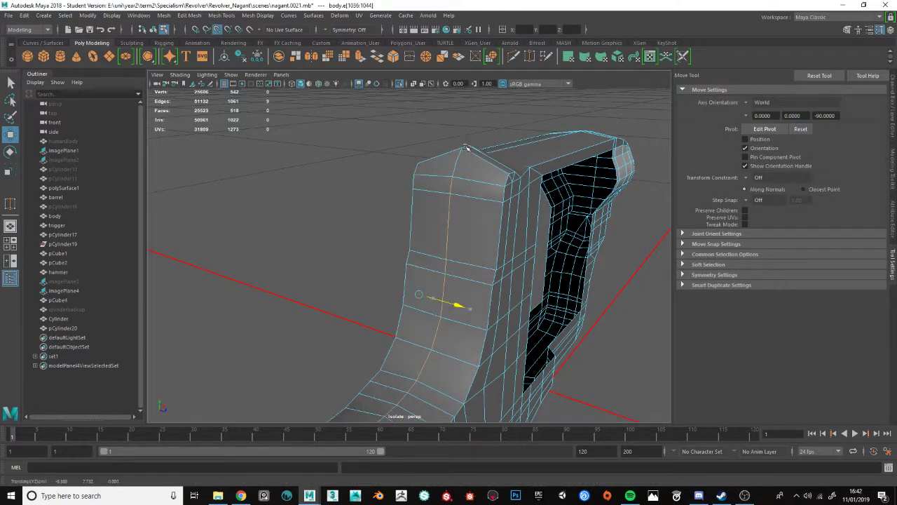
- Delete the two redundant vertices on the back's centre line, one near the top and one just below the curve, keeping the edges
key(F9)
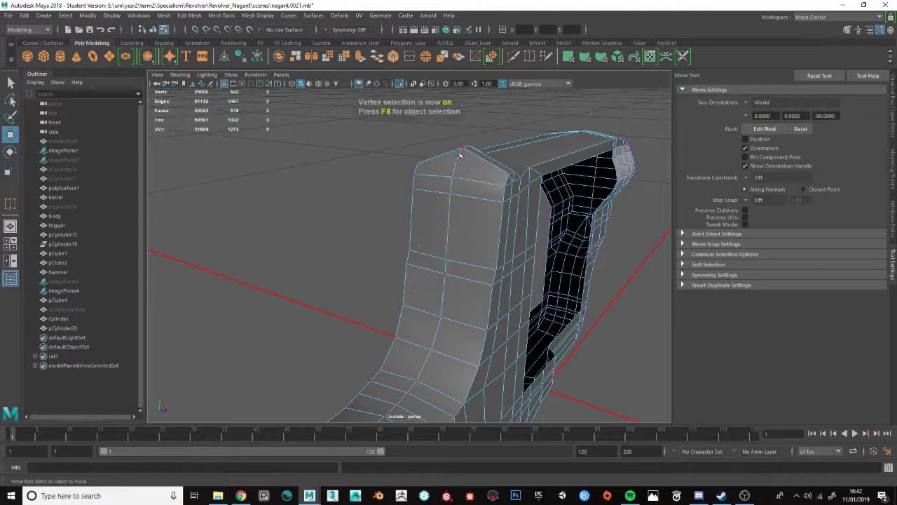
click(457, 160)
alt+drag(425, 294, 433, 254)
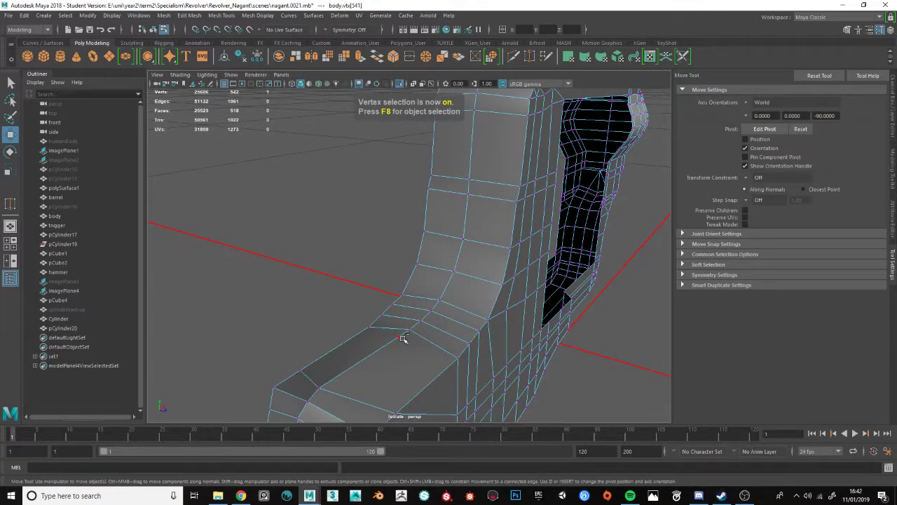
key(ctrl+z)
key(ctrl+z)
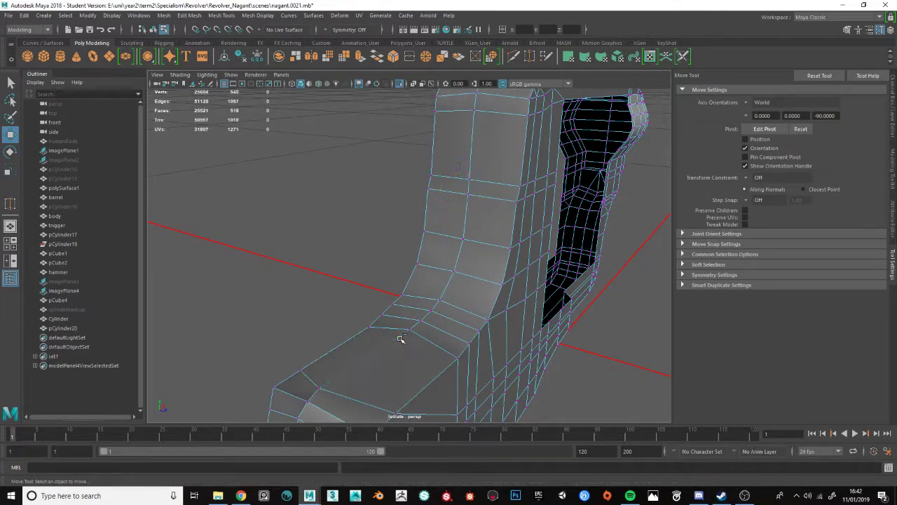
key(ctrl+z)
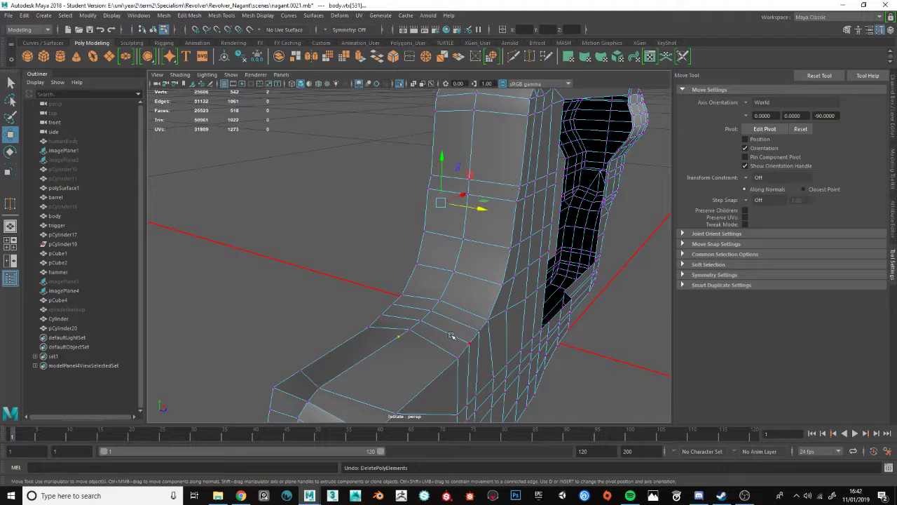
key(ctrl+Delete)
key(ctrl+z)
click(407, 344)
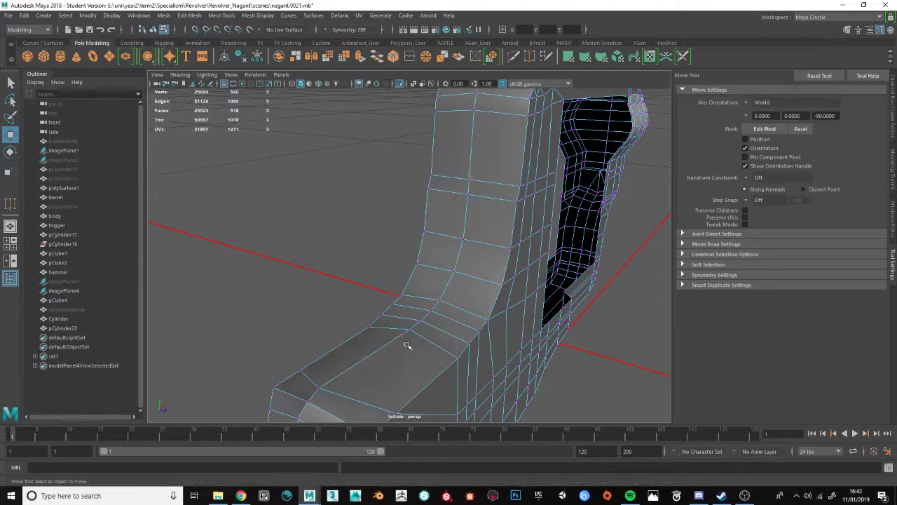
scroll(414, 327, down, 4)
alt+drag(435, 285, 442, 300)
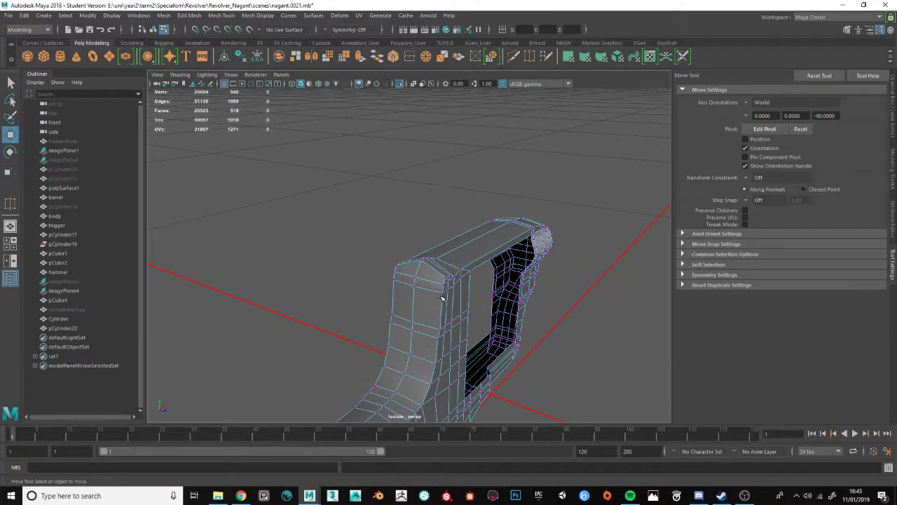
key(alt+Tab)
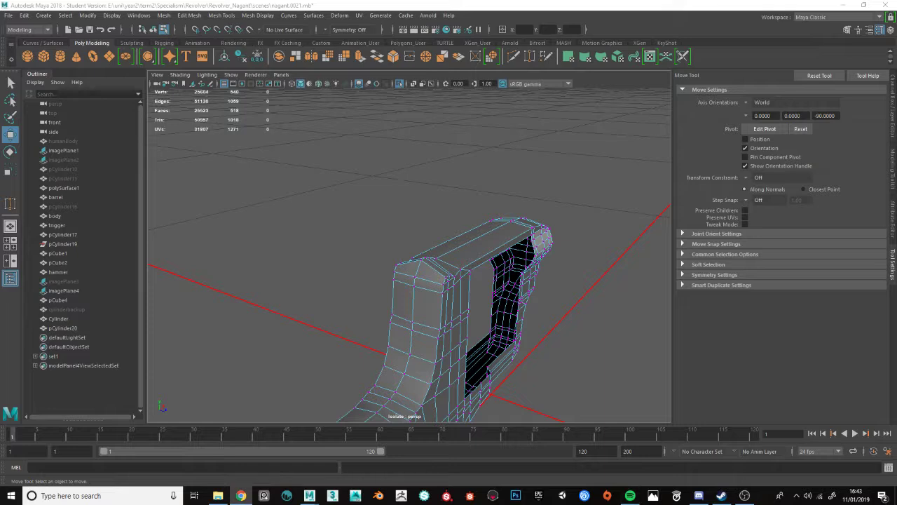
scroll(486, 289, down, 1)
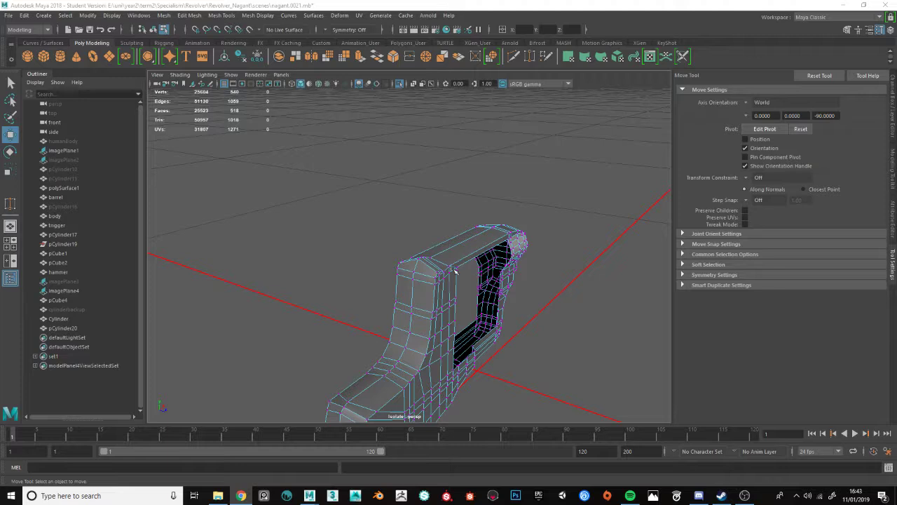
scroll(433, 275, up, 3)
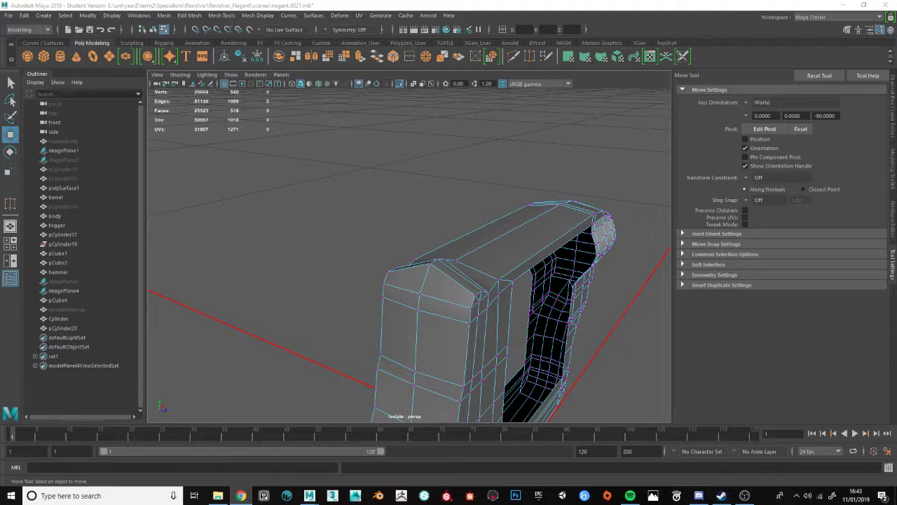
alt+drag(468, 311, 462, 333)
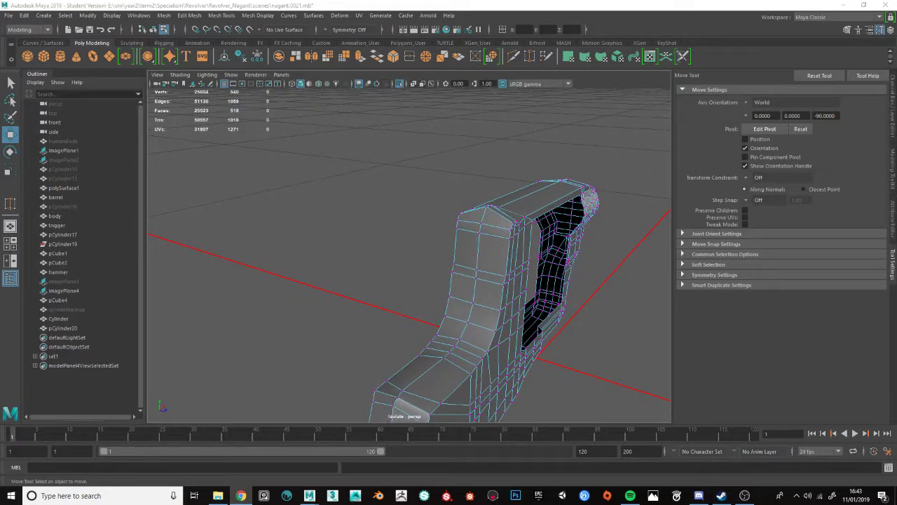
alt+drag(420, 367, 241, 210)
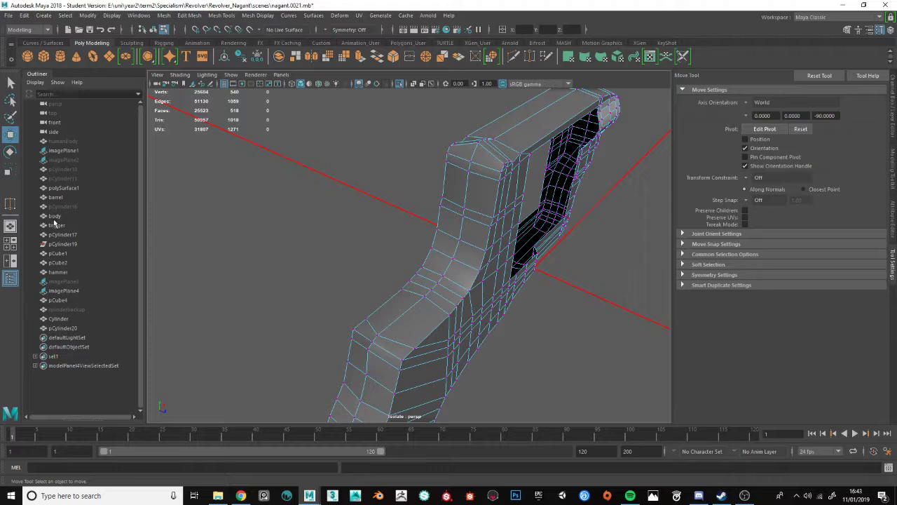
- Turn off the body's isolation to show the whole revolver, and select a centre edge in edge selection mode
key(ctrl+1)
scroll(423, 306, up, 3)
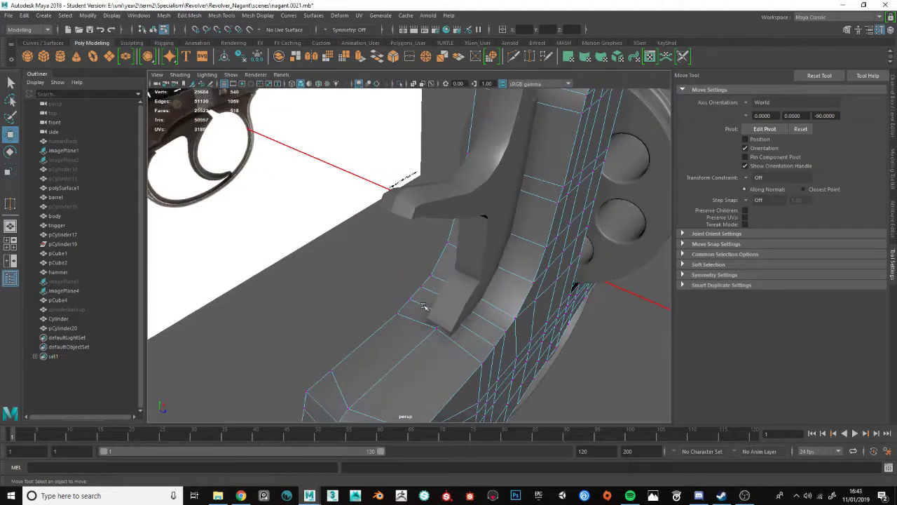
key(F10)
click(448, 329)
alt+drag(450, 328, 472, 397)
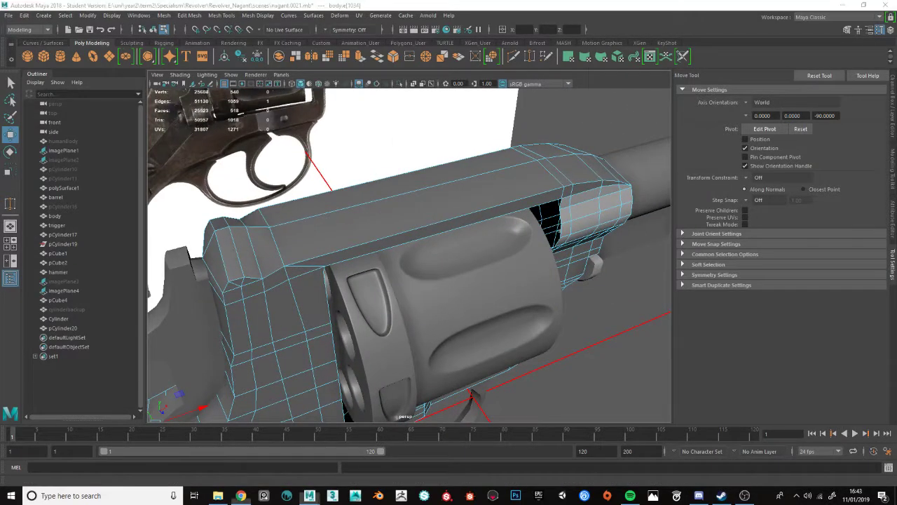
alt+drag(499, 243, 385, 275)
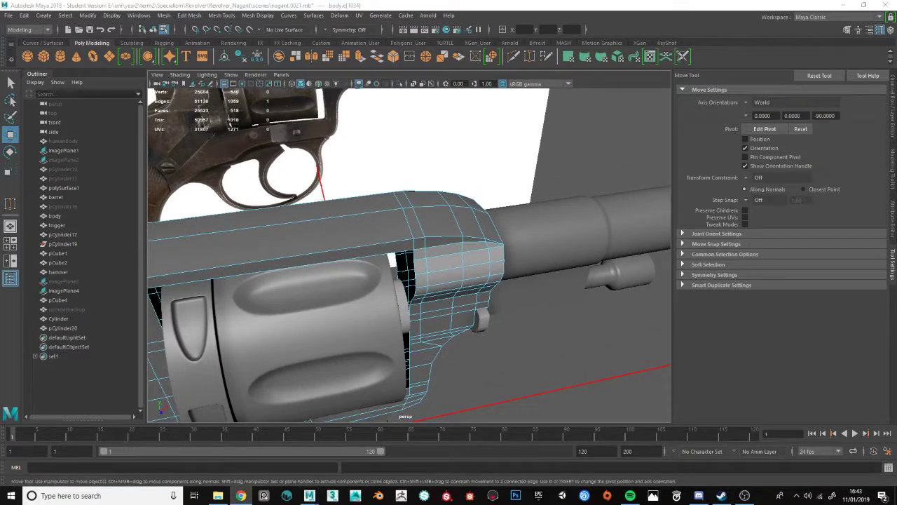
- Bevel the centre edge loop running along the top and back of the body with a fraction of 0.55
double_click(441, 207)
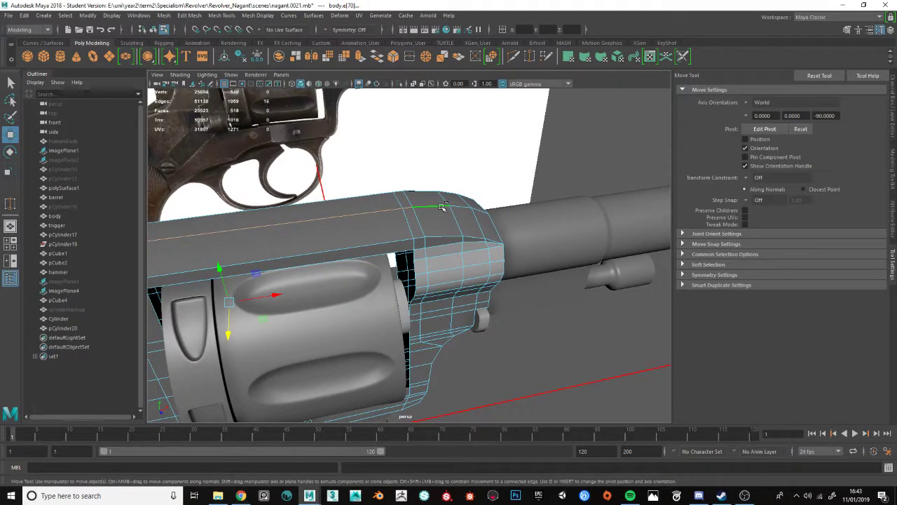
scroll(387, 233, down, 5)
alt+drag(326, 261, 409, 251)
key(ctrl+b)
alt+drag(386, 306, 287, 226)
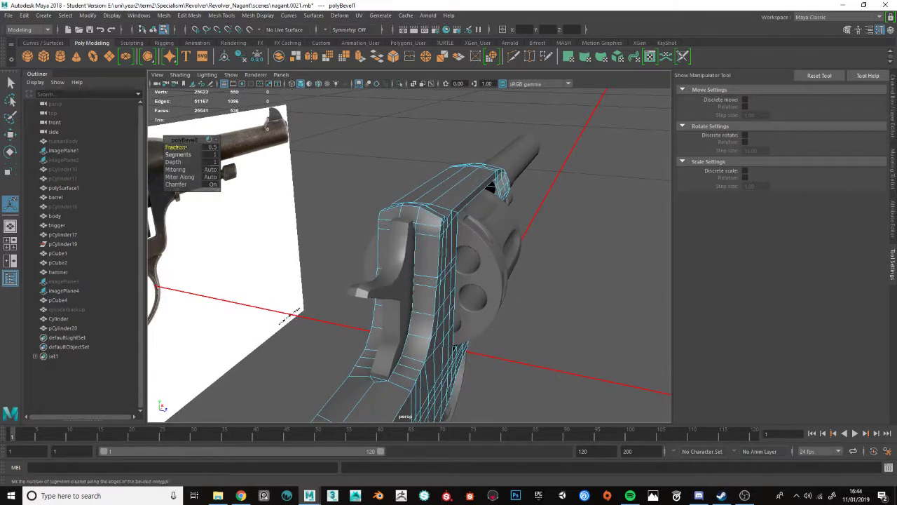
drag(176, 148, 181, 148)
alt+drag(368, 292, 423, 365)
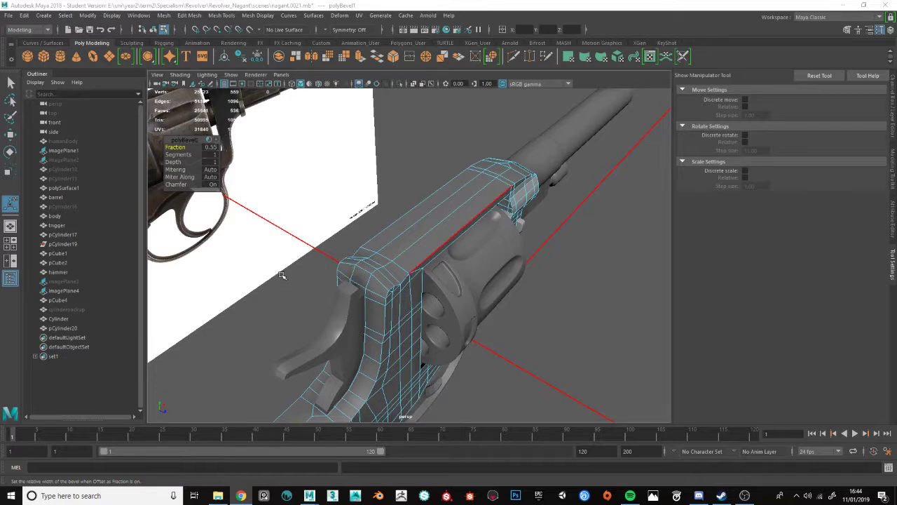
- Return to object selection, select the body, and show it in the side view over the reference photo
alt+drag(591, 278, 445, 296)
key(q)
key(F8)
click(393, 379)
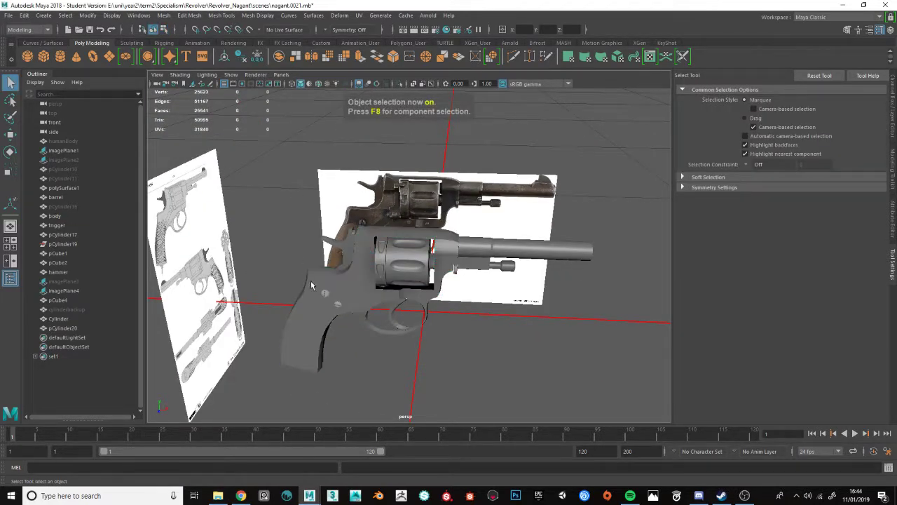
alt+drag(393, 378, 294, 336)
click(371, 305)
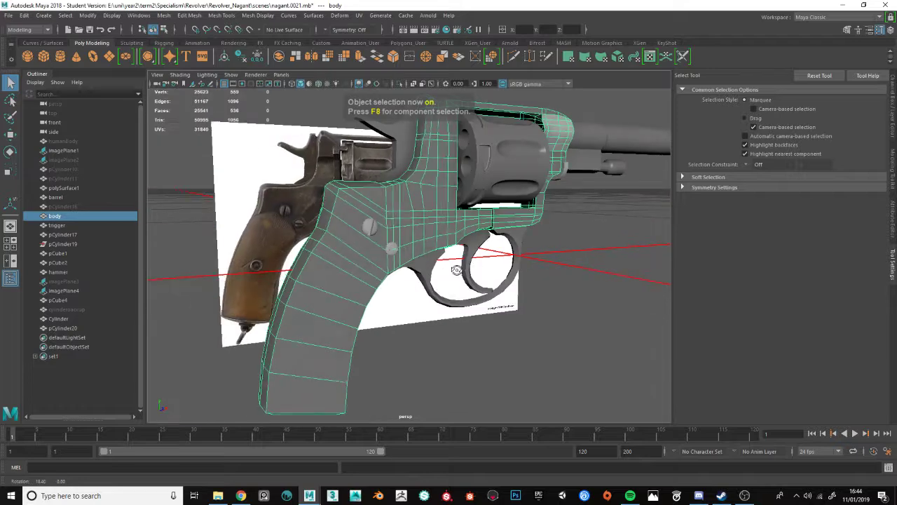
key(space)
key(space)
scroll(406, 266, down, 2)
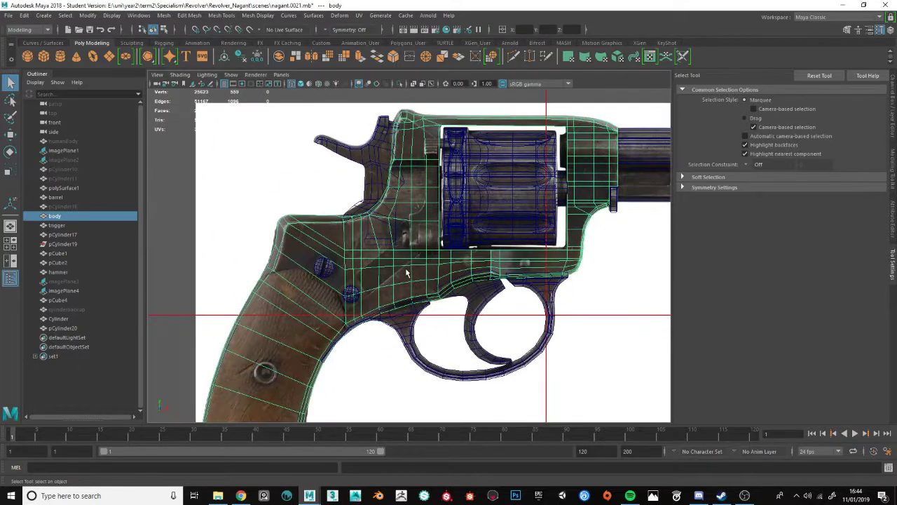
- Inspect the body's grip outline against the reference photo in the front view
scroll(451, 205, up, 4)
scroll(436, 209, up, 1)
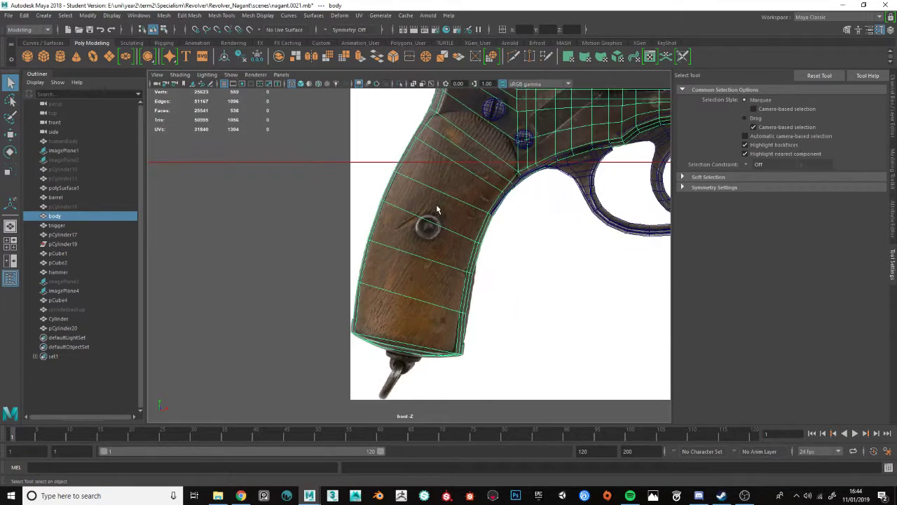
scroll(405, 305, up, 1)
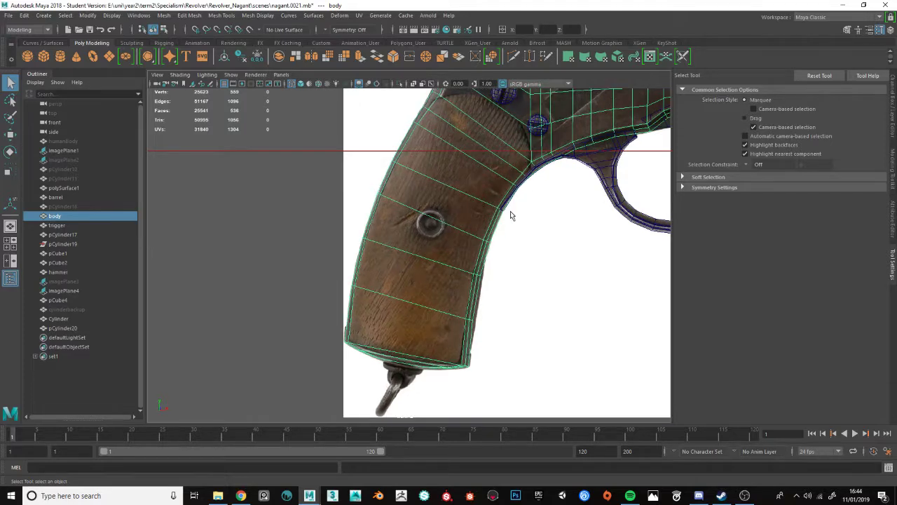
alt+middle_drag(511, 215, 454, 295)
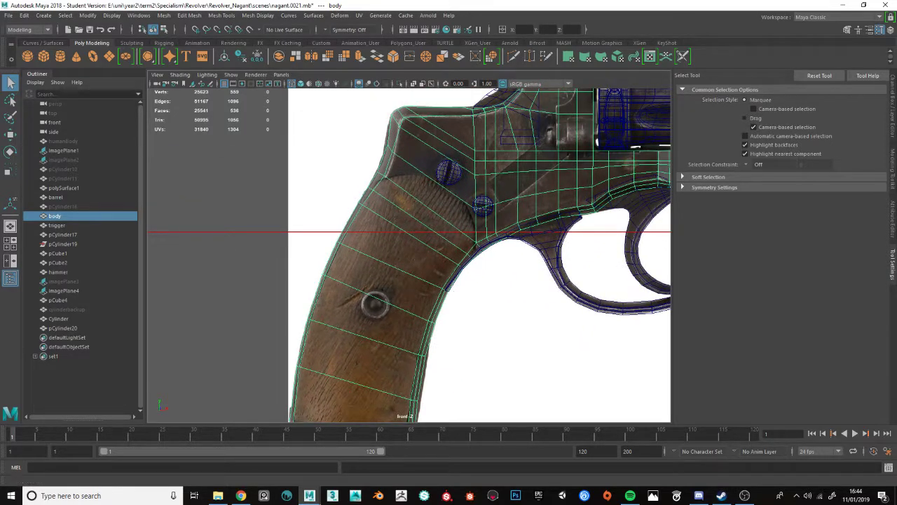
key(alt+Tab)
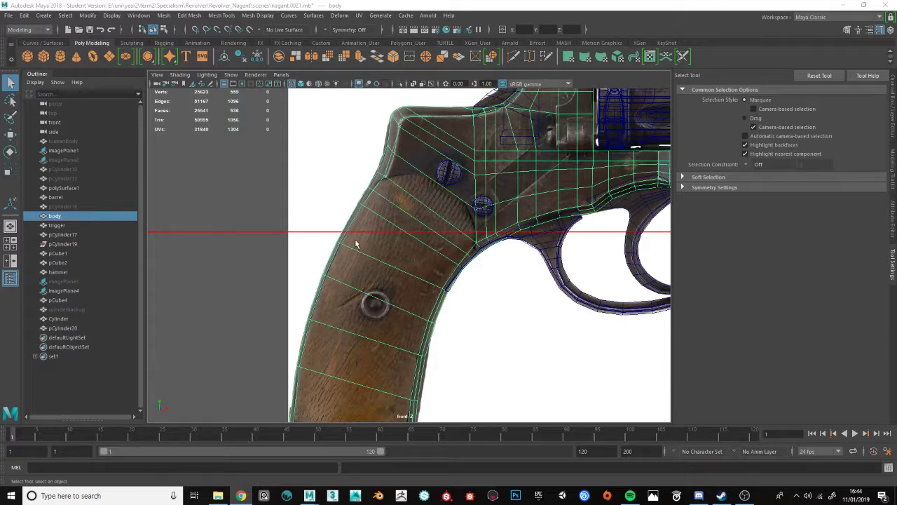
scroll(405, 257, down, 2)
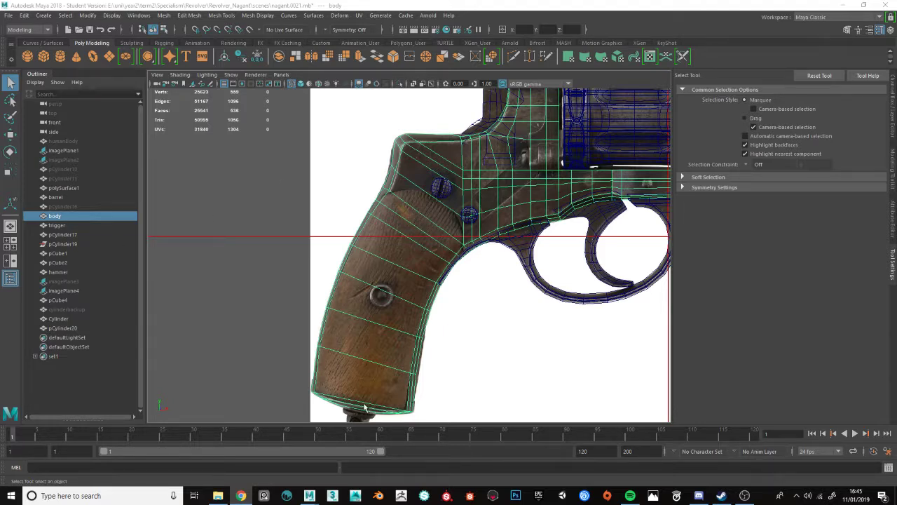
alt+drag(356, 379, 345, 370)
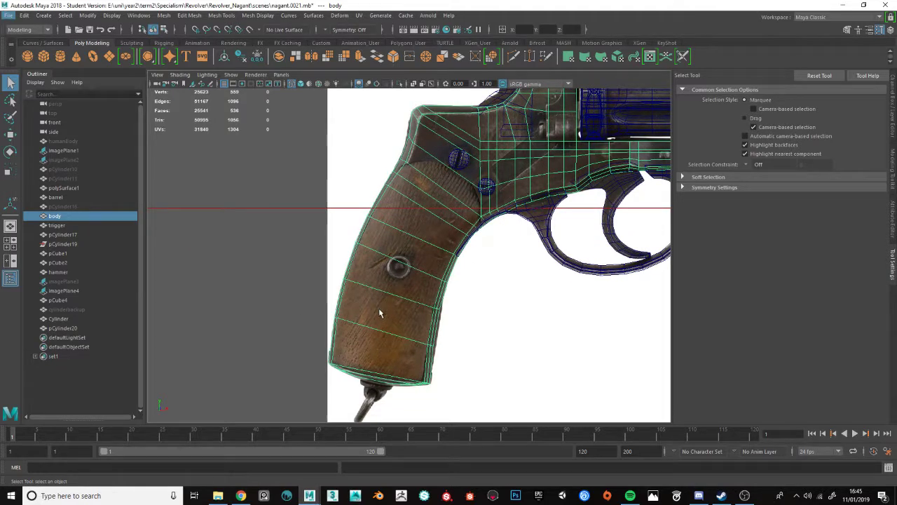
- Select all faces of the body's grip, from the butt up to the wood's upper boundary
key(F8)
drag(284, 393, 481, 233)
scroll(379, 169, up, 2)
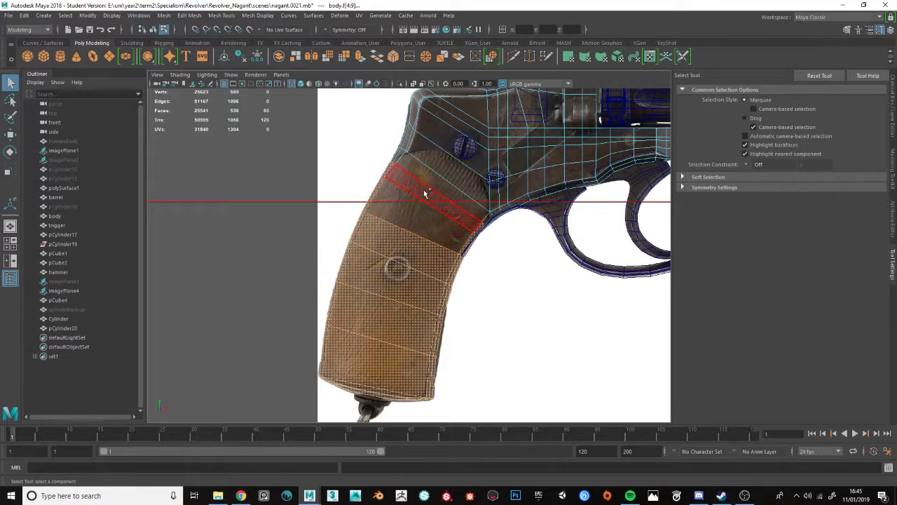
alt+middle_drag(371, 164, 398, 203)
scroll(398, 202, up, 3)
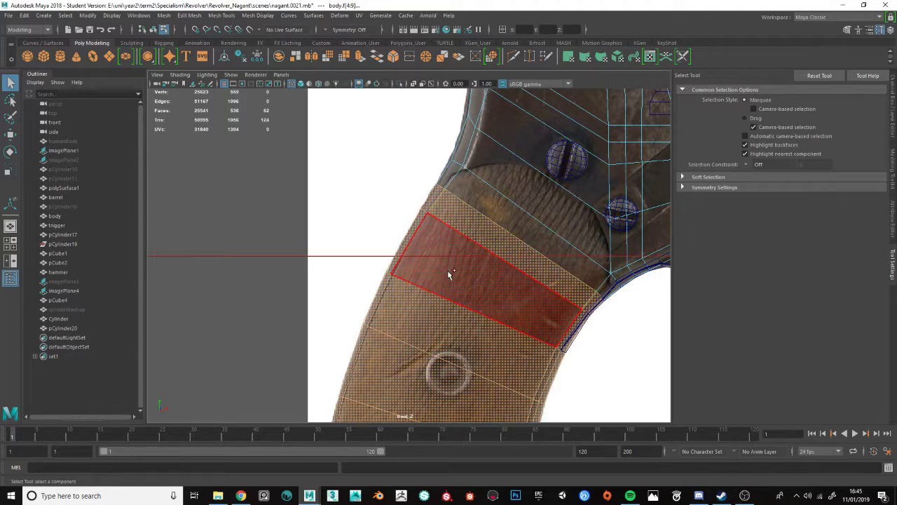
shift+click(465, 283)
alt+middle_drag(612, 258, 538, 298)
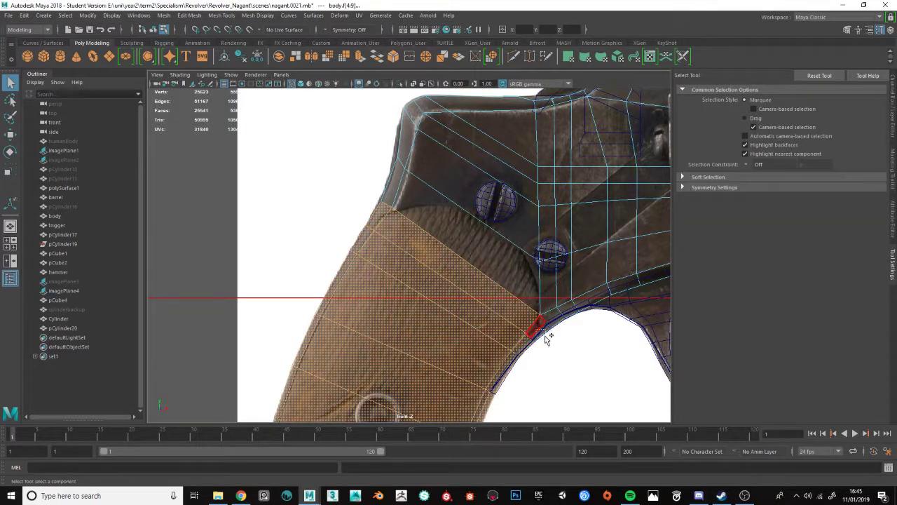
shift+drag(537, 329, 546, 337)
- Try to scale the selected grip faces across the grip's thickness in the perspective view
key(space)
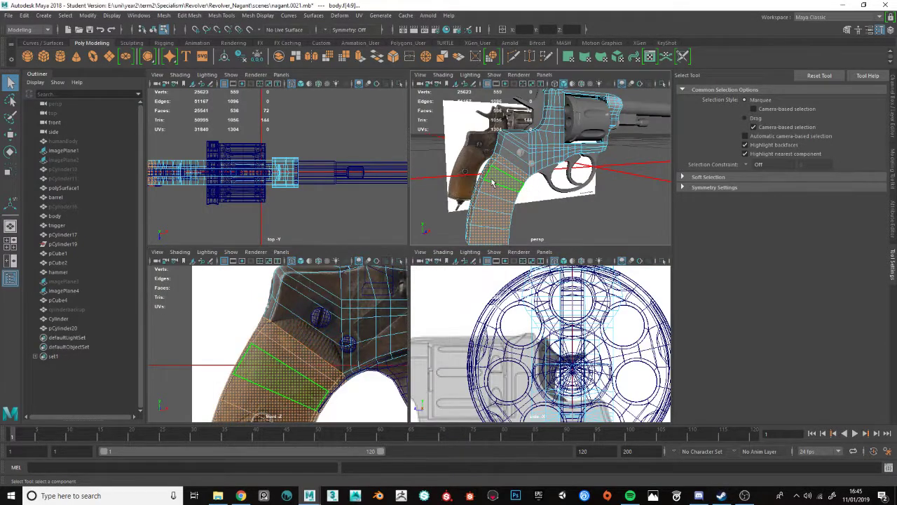
key(space)
alt+drag(269, 206, 435, 196)
key(r)
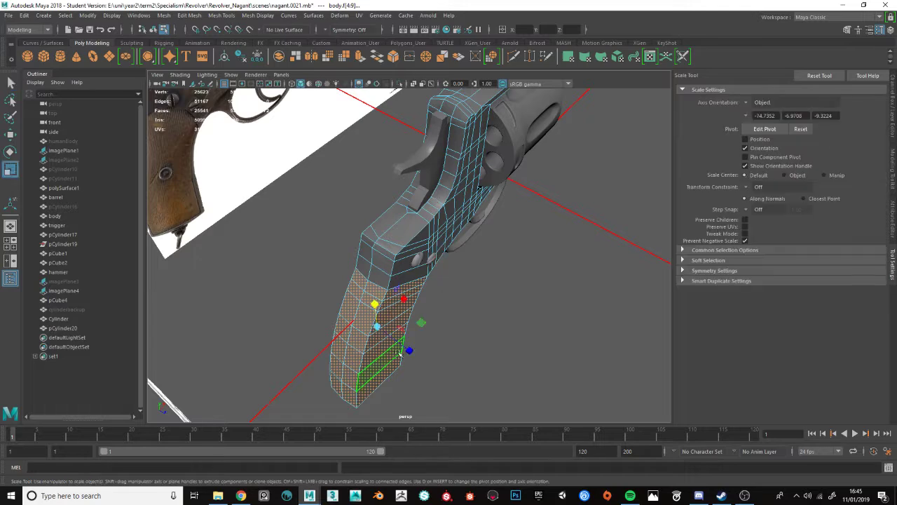
drag(408, 352, 268, 244)
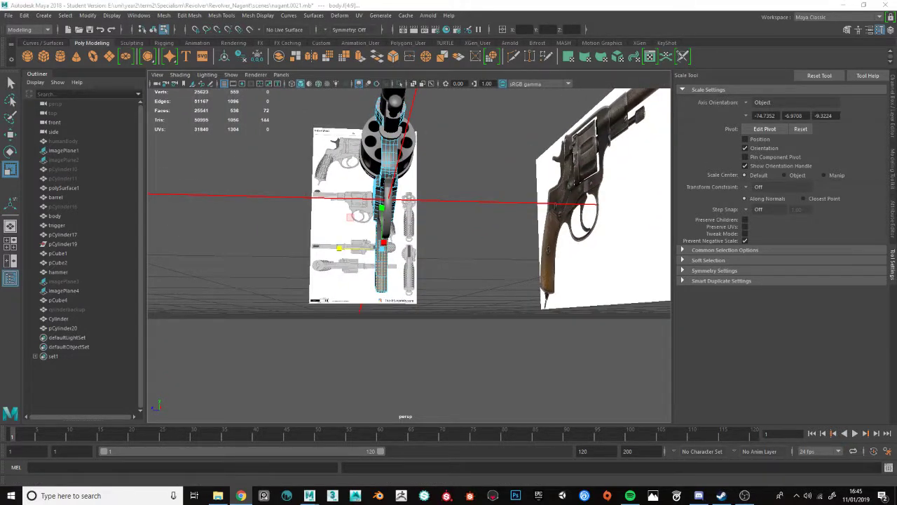
scroll(382, 228, up, 8)
alt+middle_drag(382, 228, 440, 261)
alt+drag(441, 262, 426, 230)
key(ctrl+z)
- Return to object selection, duplicate the body, hide the copy as a backup, and reselect the original body
key(F8)
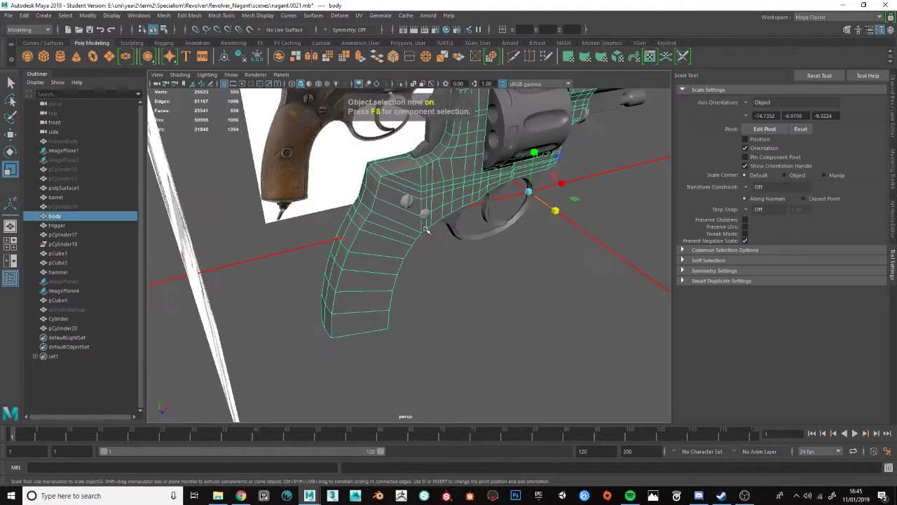
key(ctrl+d)
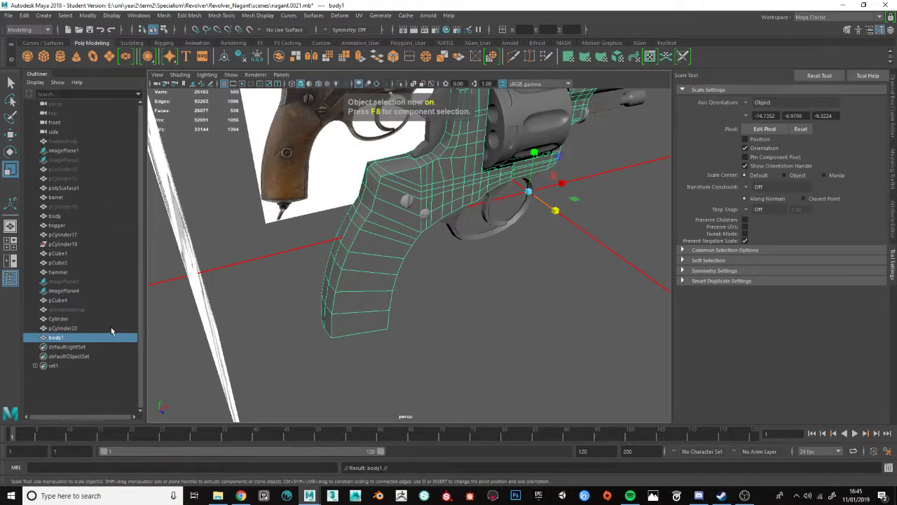
key(ctrl+h)
click(355, 217)
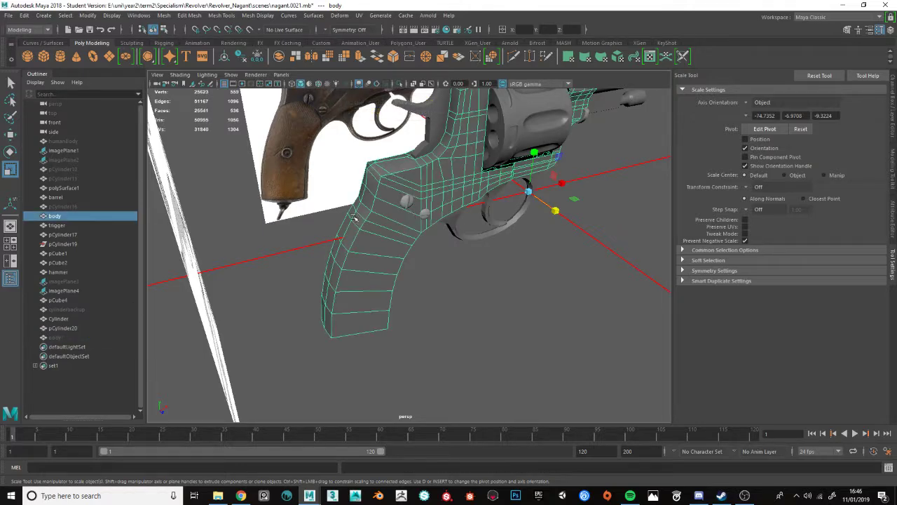
- Examine the revolver in the perspective view, especially the gap between the cylinder and the front of the frame
alt+drag(463, 214, 426, 190)
scroll(484, 203, up, 5)
alt+drag(416, 341, 312, 274)
scroll(316, 274, down, 10)
alt+drag(385, 276, 495, 231)
scroll(495, 231, up, 10)
click(548, 181)
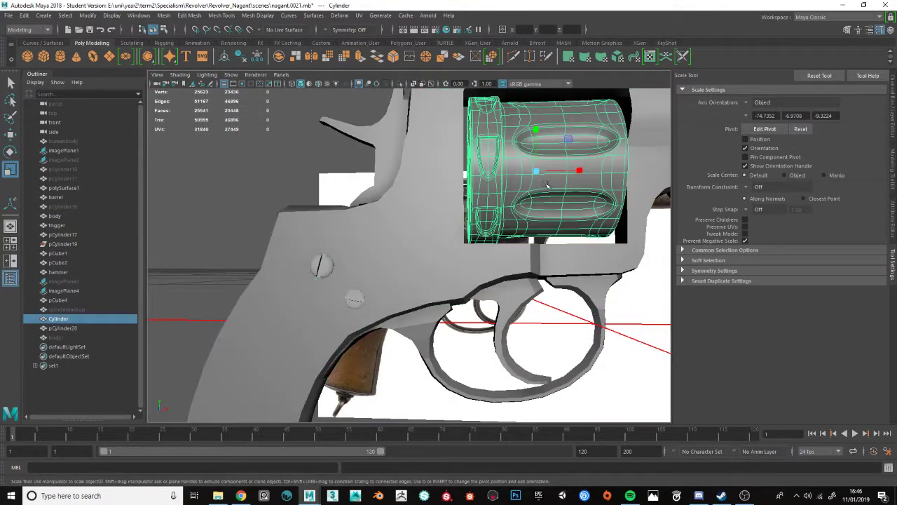
alt+middle_drag(548, 182, 377, 252)
alt+drag(377, 252, 402, 254)
scroll(404, 255, down, 3)
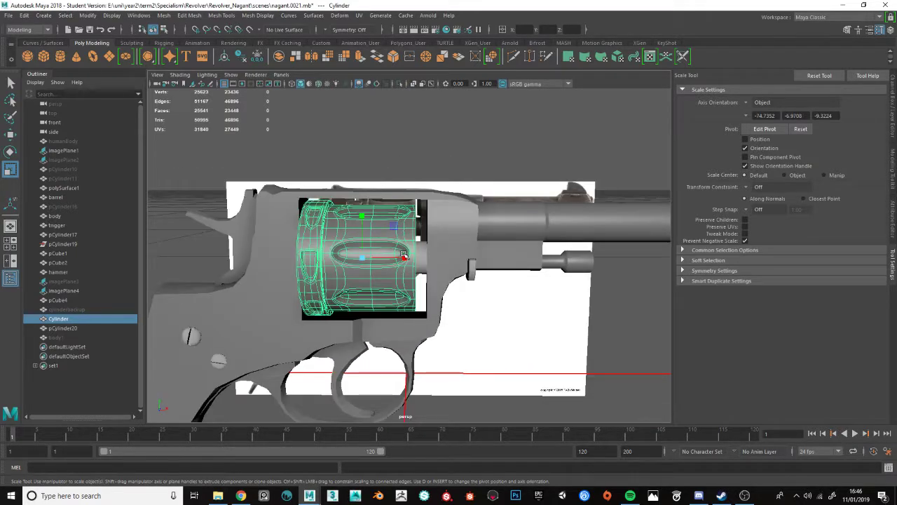
scroll(404, 255, up, 2)
- Create a new polygon cylinder for the barrel's rear end, working in the front view
key(space)
key(space)
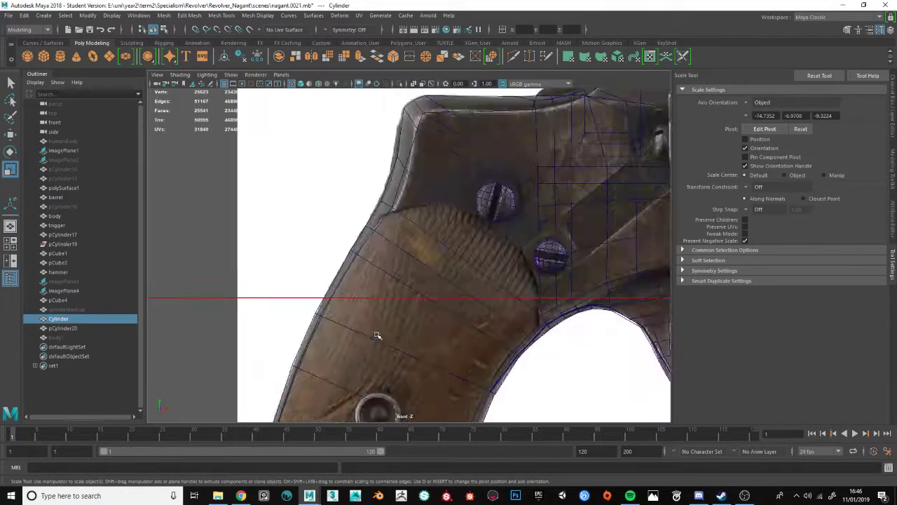
scroll(363, 333, down, 3)
scroll(391, 169, up, 3)
scroll(391, 169, up, 5)
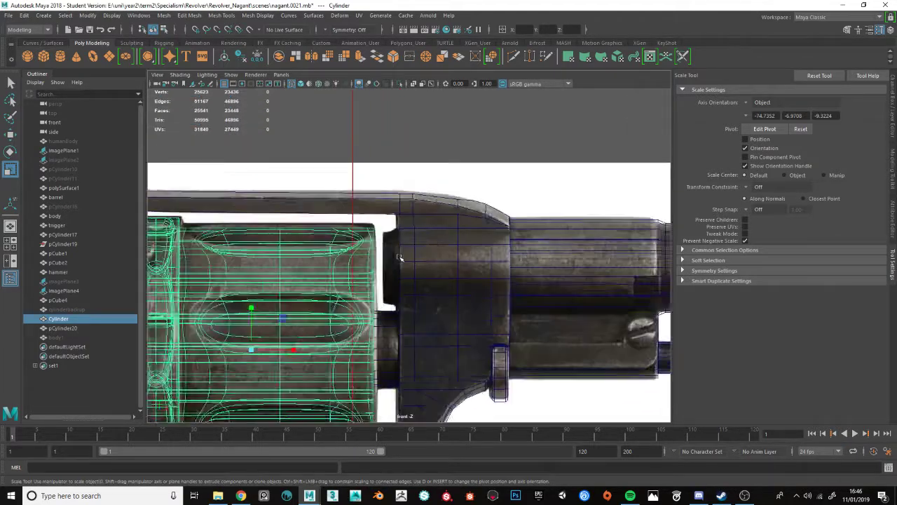
click(60, 56)
scroll(435, 275, down, 4)
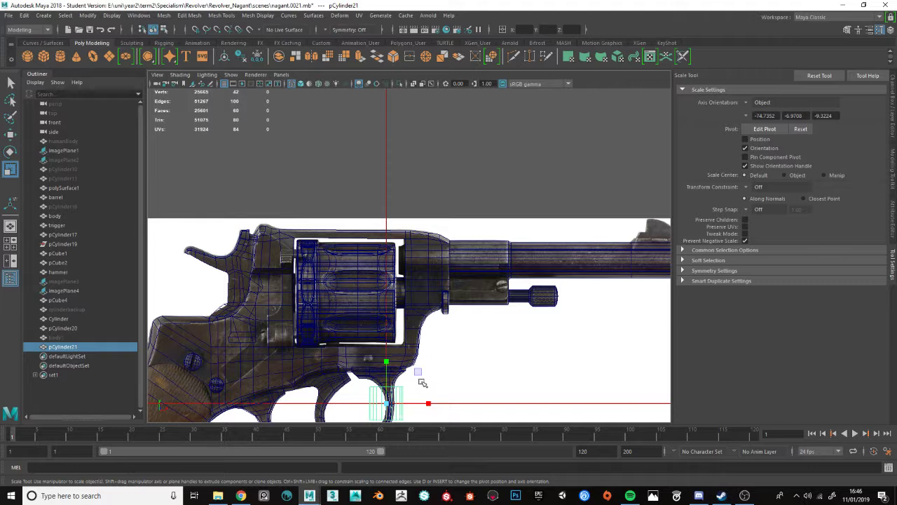
- Rotate the new cylinder -90° and fit it over the barrel's dark rear end in the reference photo
key(e)
drag(421, 382, 379, 275)
key(w)
scroll(407, 261, up, 10)
key(r)
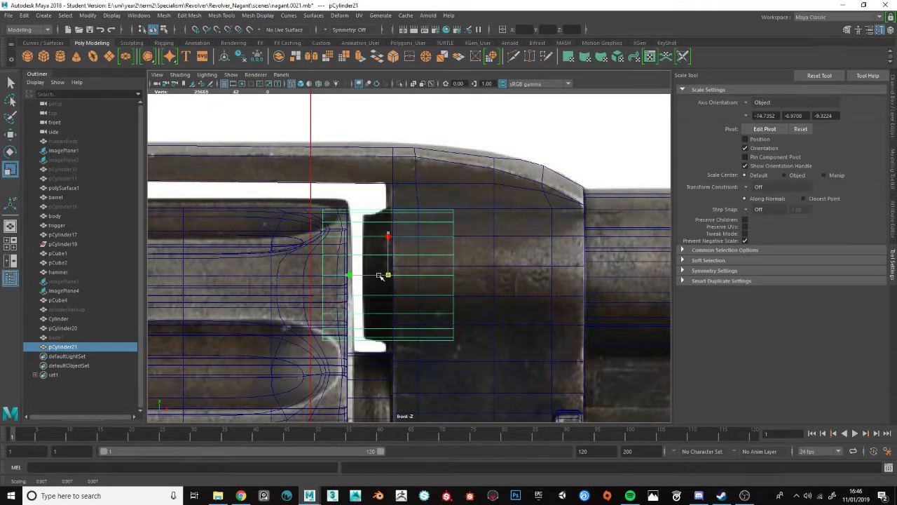
- Shorten the new cylinder by moving its rear vertices to the frame's inner edge, and scale the whole piece slightly
key(F9)
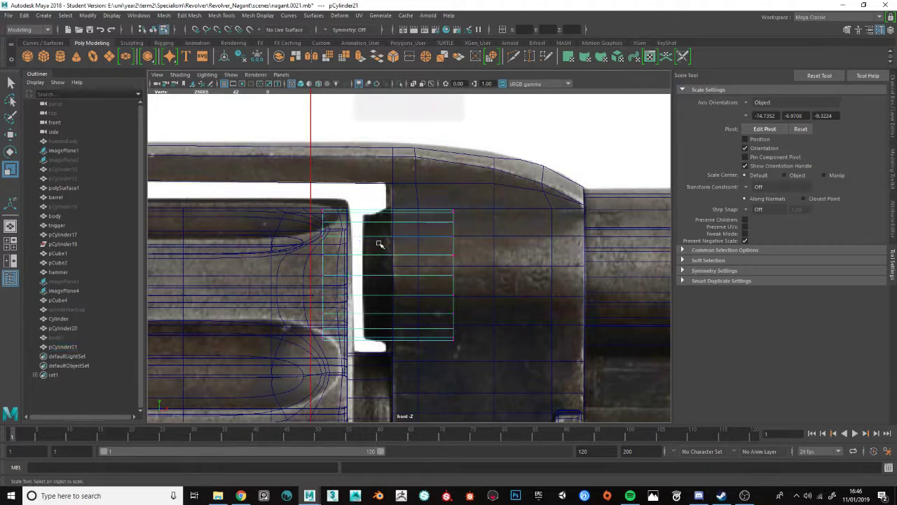
drag(291, 189, 361, 366)
key(w)
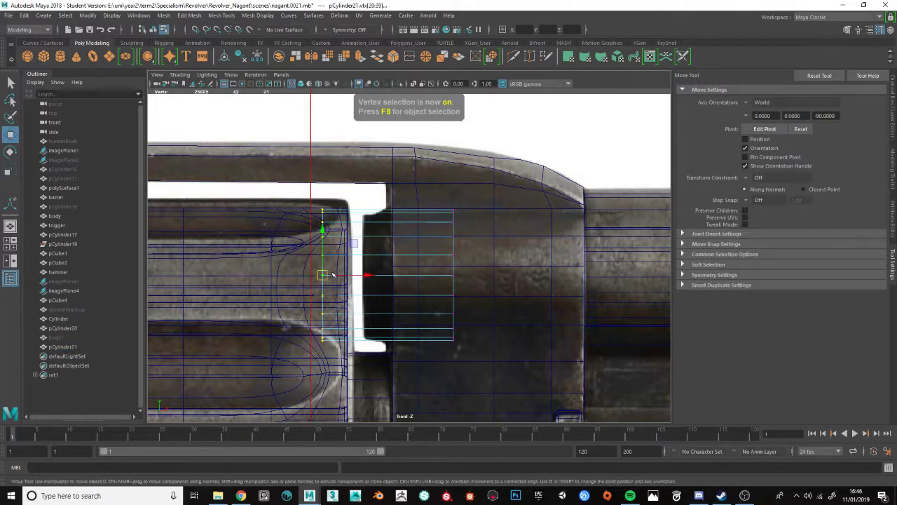
drag(344, 276, 411, 288)
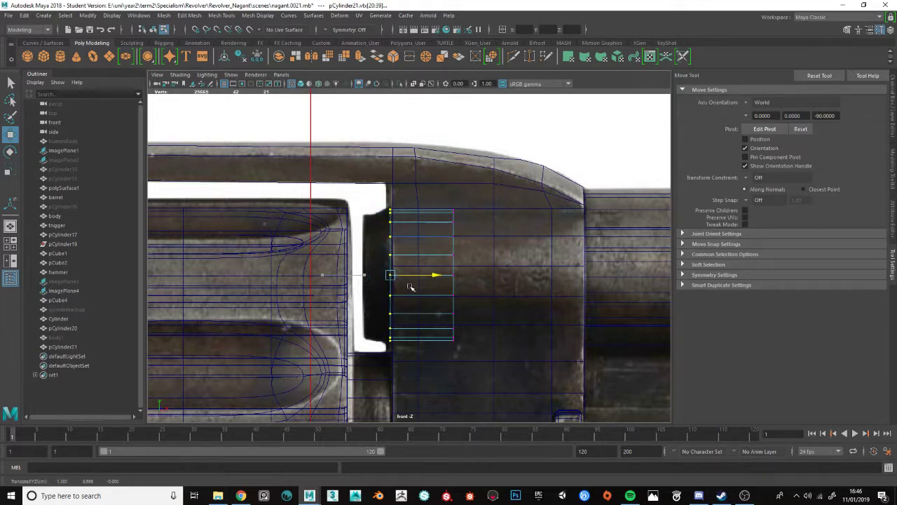
drag(374, 205, 528, 363)
key(r)
drag(424, 276, 430, 277)
- Delete the cap faces at both ends of the new cylinder
key(F11)
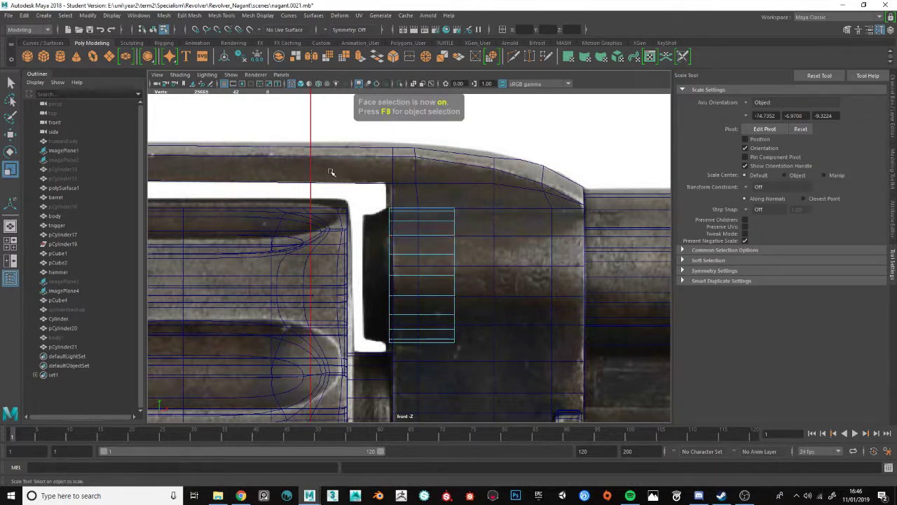
drag(328, 171, 484, 362)
drag(410, 157, 435, 399)
- Extrude the open cylinder's rear edge loop slightly towards the revolver's cylinder and scale it inwards
key(F10)
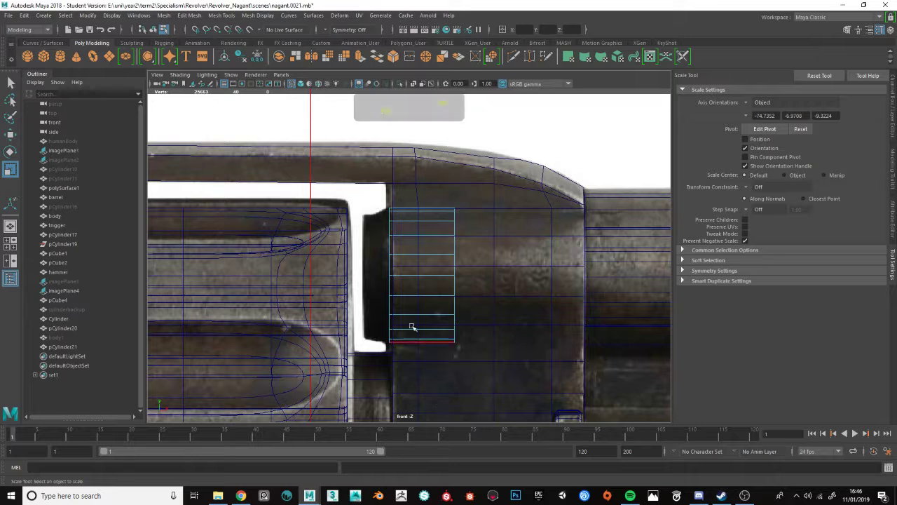
double_click(391, 261)
key(w)
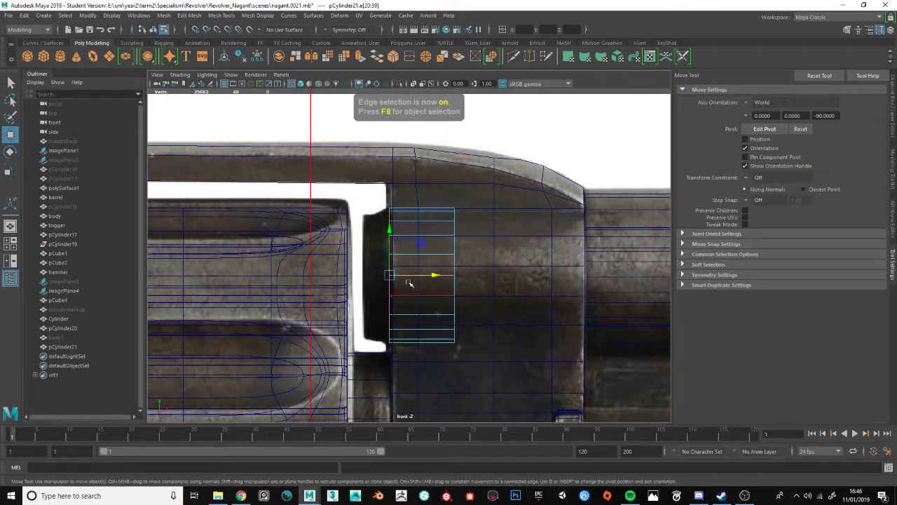
shift+drag(414, 276, 383, 277)
key(r)
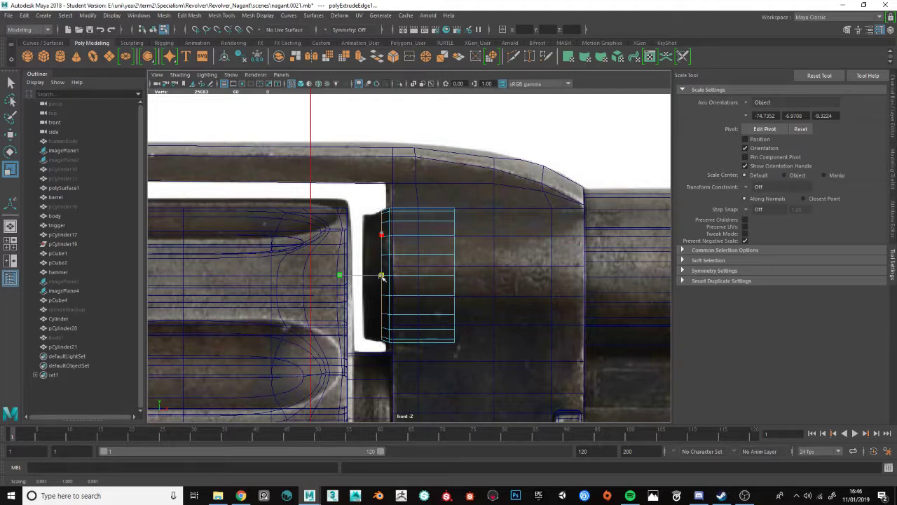
- Extrude the rear edge loop a second time and scale it to follow the bevel in the reference photo
key(w)
shift+drag(412, 274, 376, 250)
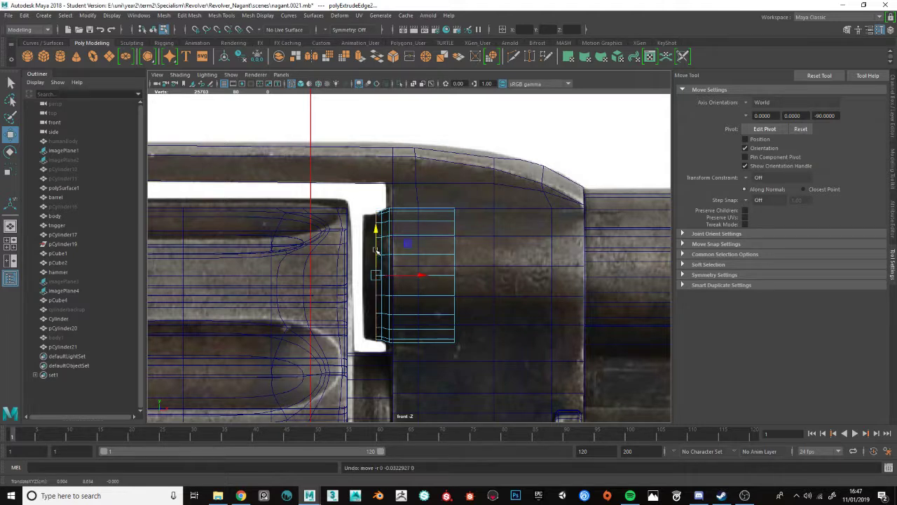
key(r)
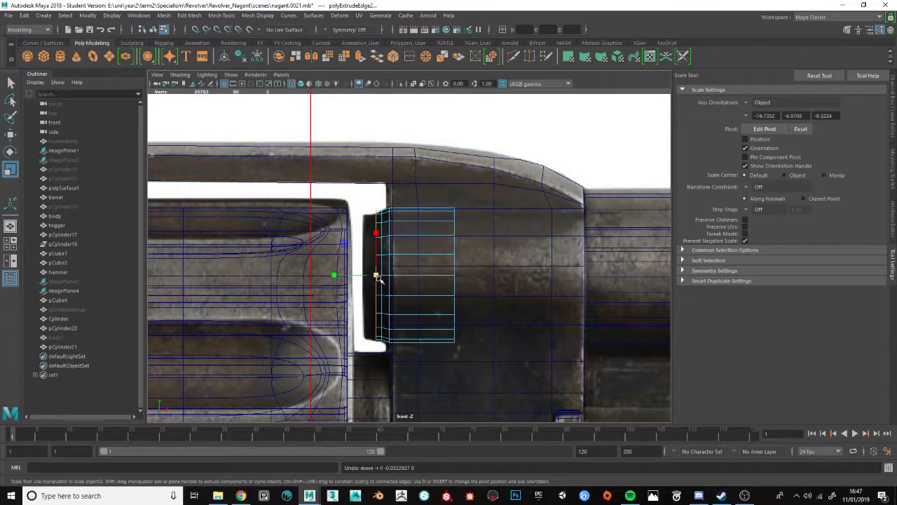
key(alt+Tab)
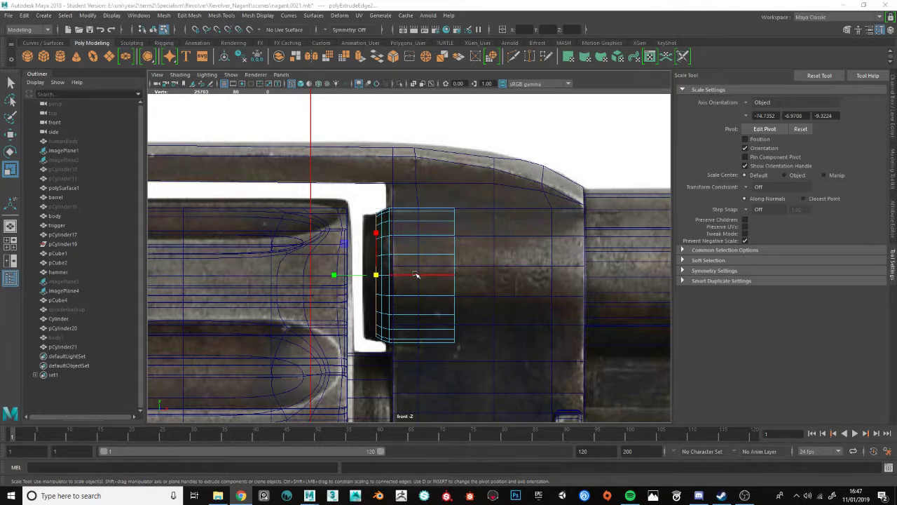
- Extrude the rear edge loop a third time, out to the rear face of the barrel end in the photo
drag(416, 274, 390, 279)
alt+middle_drag(408, 278, 420, 278)
key(w)
drag(412, 280, 403, 279)
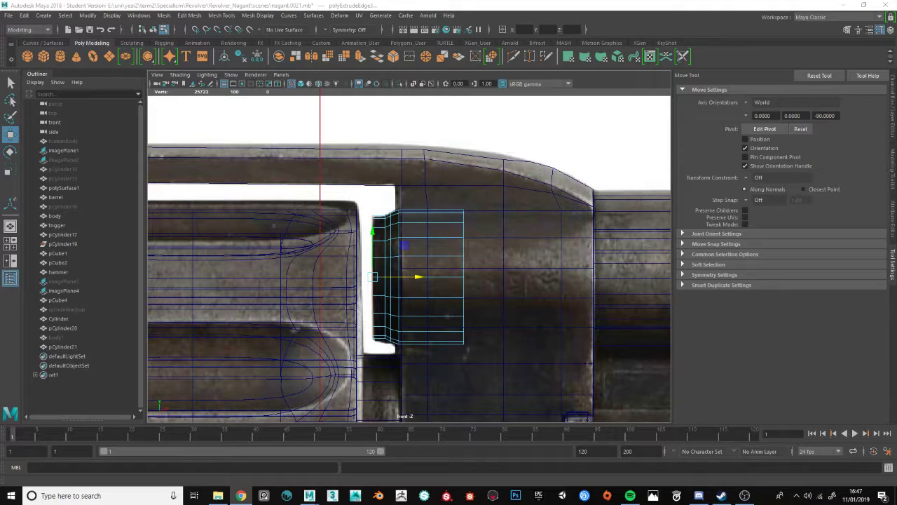
- Extrude the barrel end's rear edge loop and scale it inwards to give the rear face its thickness
key(space)
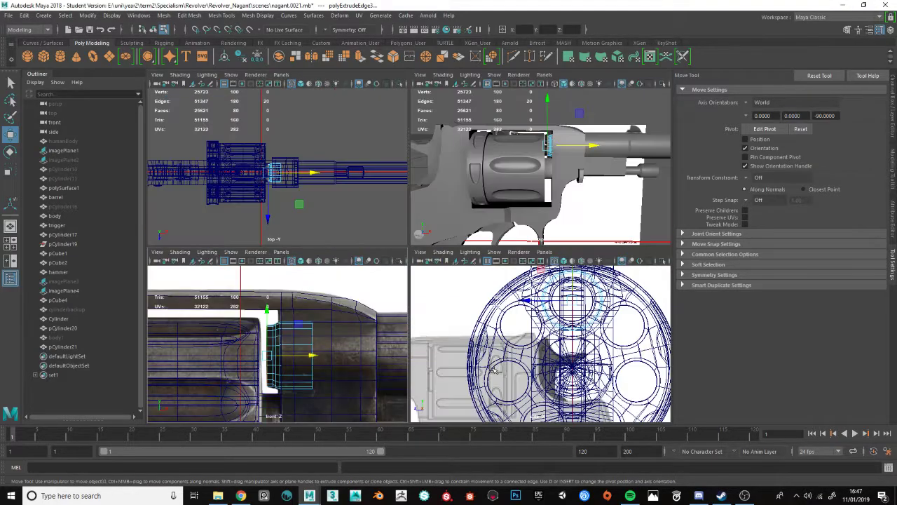
key(space)
scroll(421, 275, up, 6)
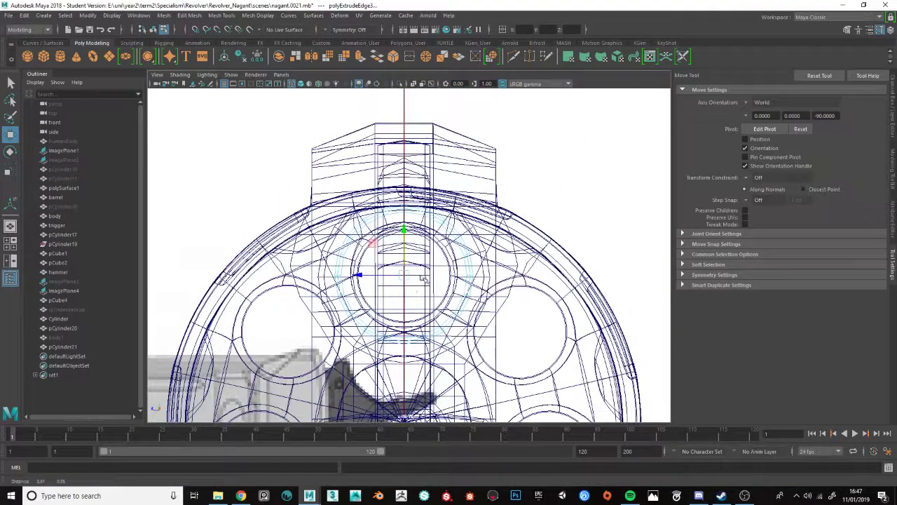
scroll(421, 275, up, 2)
key(r)
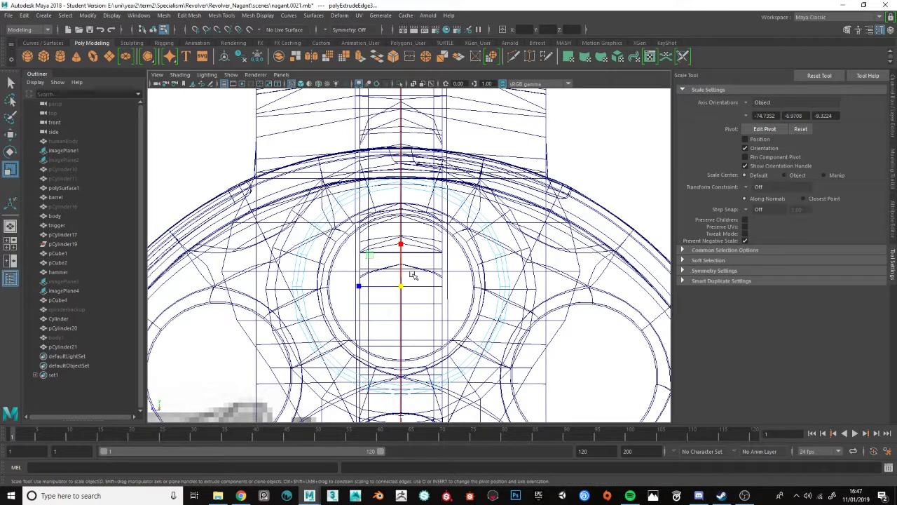
drag(404, 287, 372, 309)
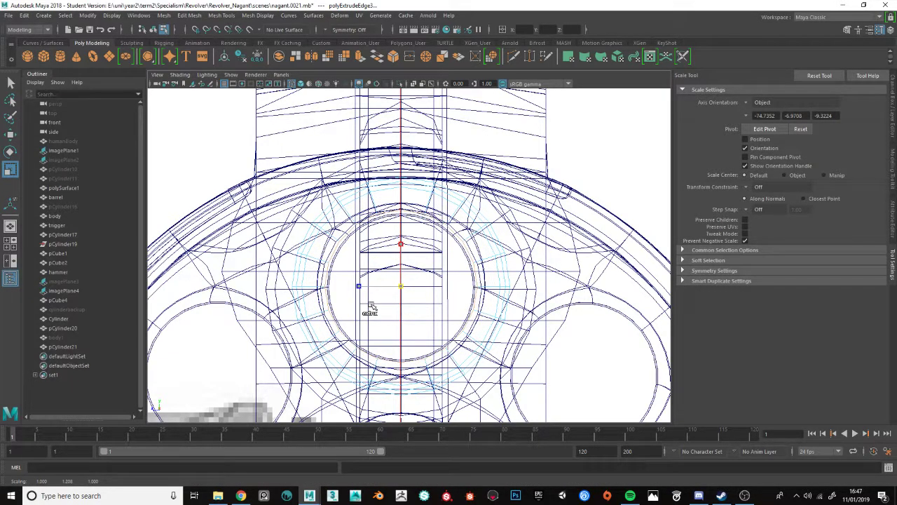
key(space)
key(space)
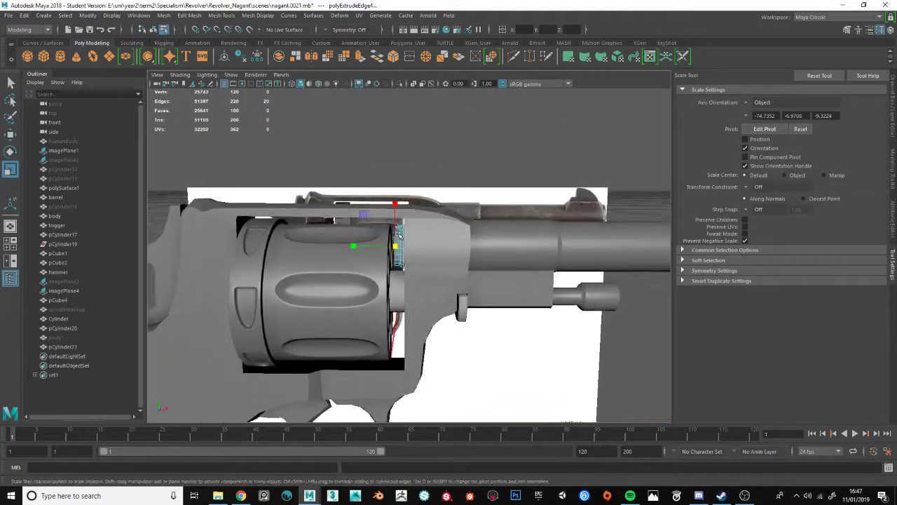
- Extrude the inner rear edge loop forward into the barrel end to form the bore's inner wall
alt+drag(400, 235, 444, 228)
alt+right_drag(444, 228, 484, 232)
alt+middle_drag(483, 232, 441, 250)
alt+drag(441, 250, 415, 274)
key(w)
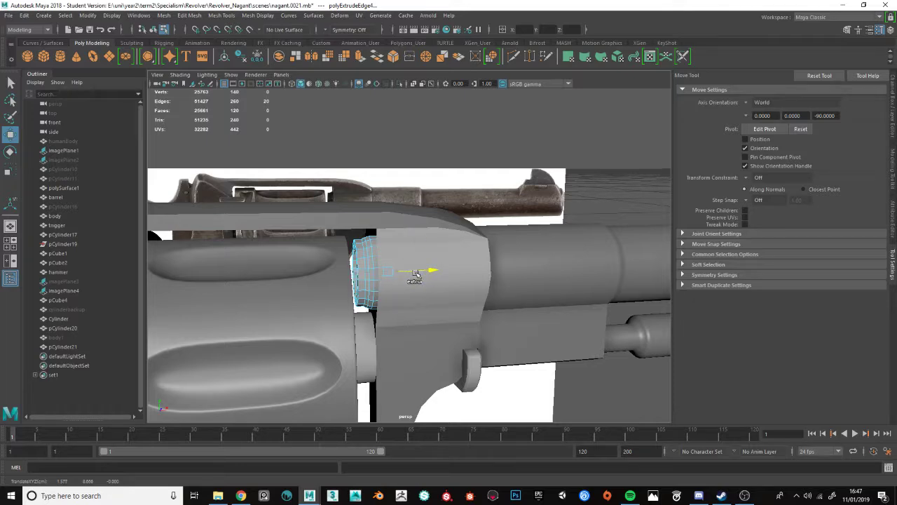
key(F8)
click(406, 148)
scroll(407, 163, down, 5)
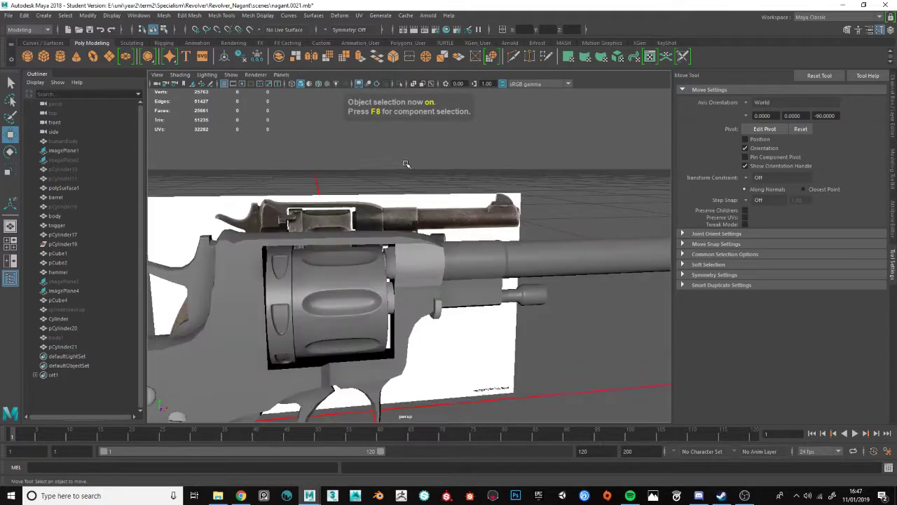
alt+drag(406, 164, 414, 214)
scroll(386, 186, down, 5)
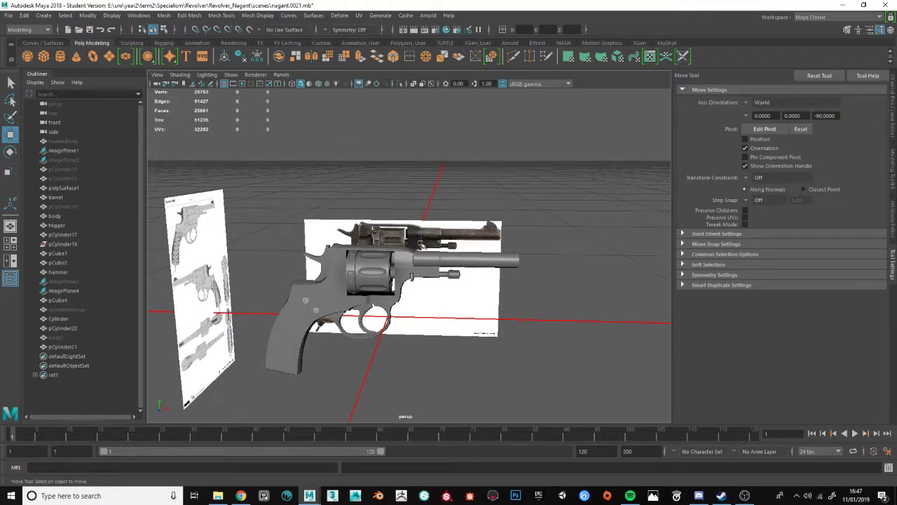
click(629, 496)
- Soften the edges of the face bands around the outside of the barrel end cylinder
scroll(519, 281, up, 10)
scroll(497, 269, up, 5)
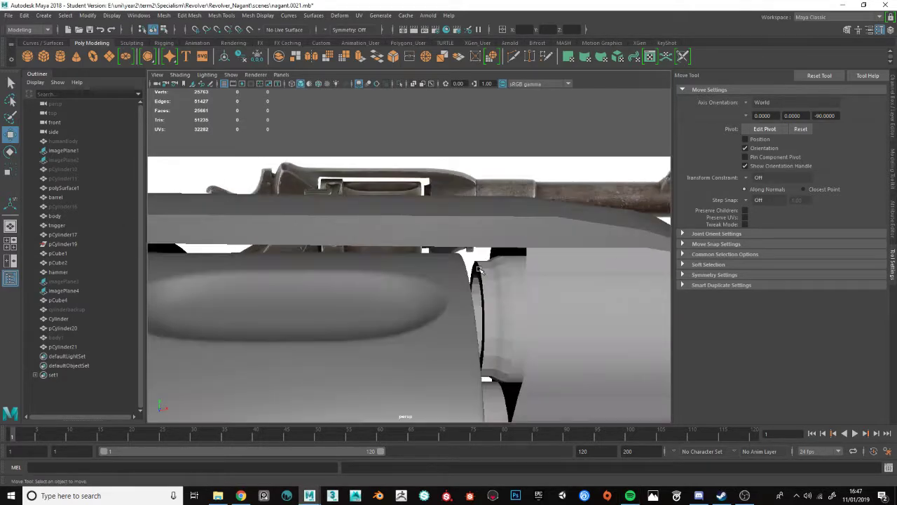
click(446, 274)
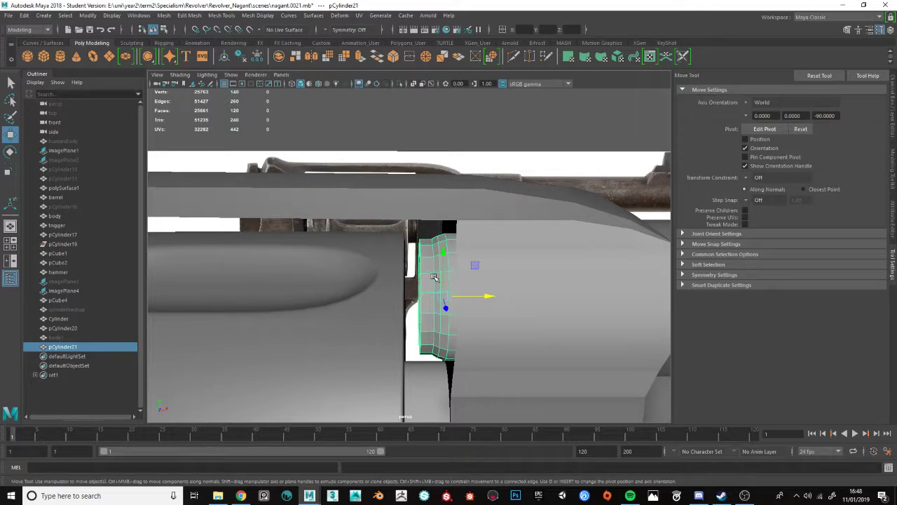
key(F10)
double_click(441, 273)
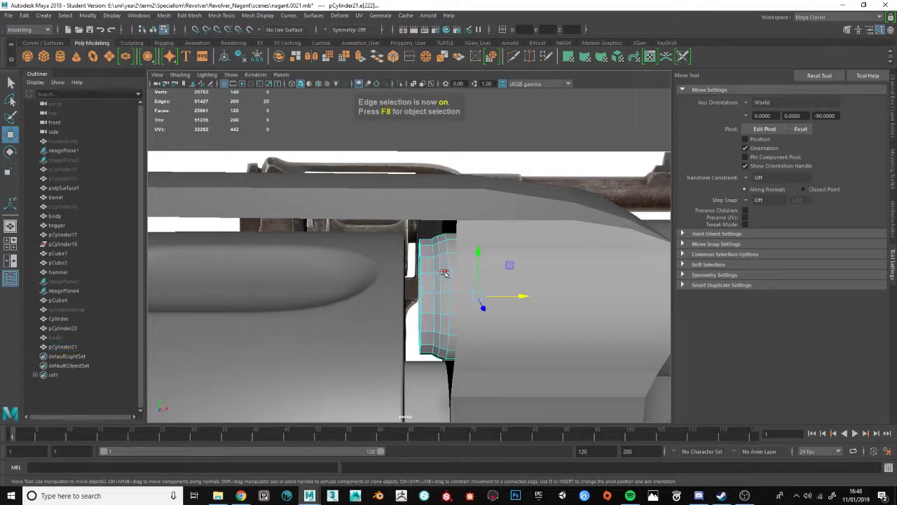
key(F11)
alt+drag(442, 274, 450, 277)
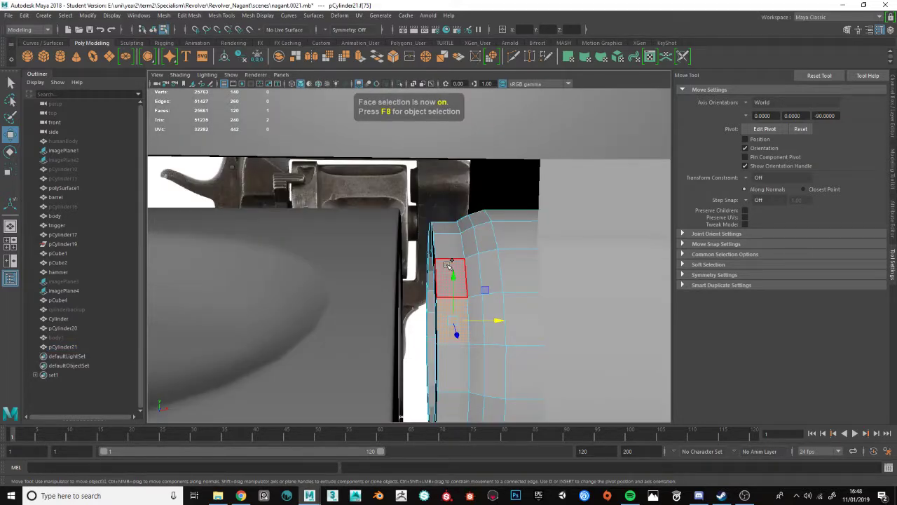
shift+double_click(486, 239)
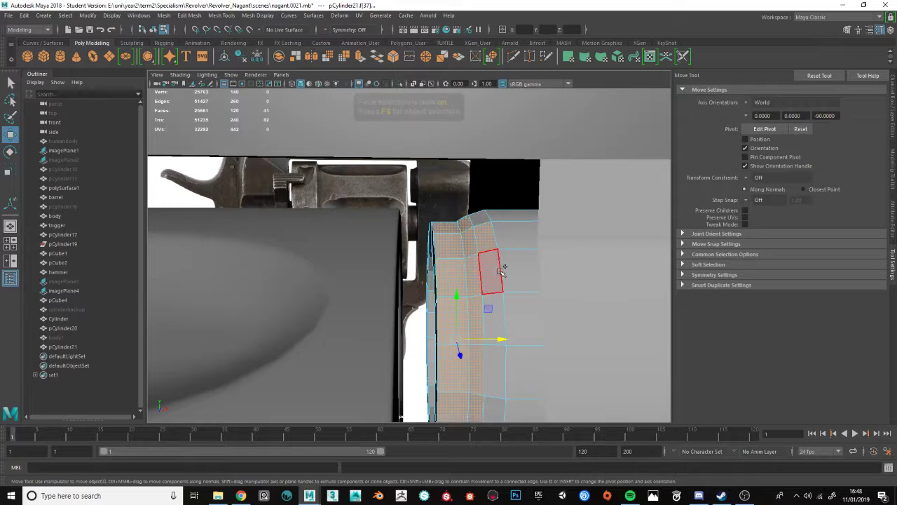
shift+double_click(492, 281)
shift+double_click(522, 237)
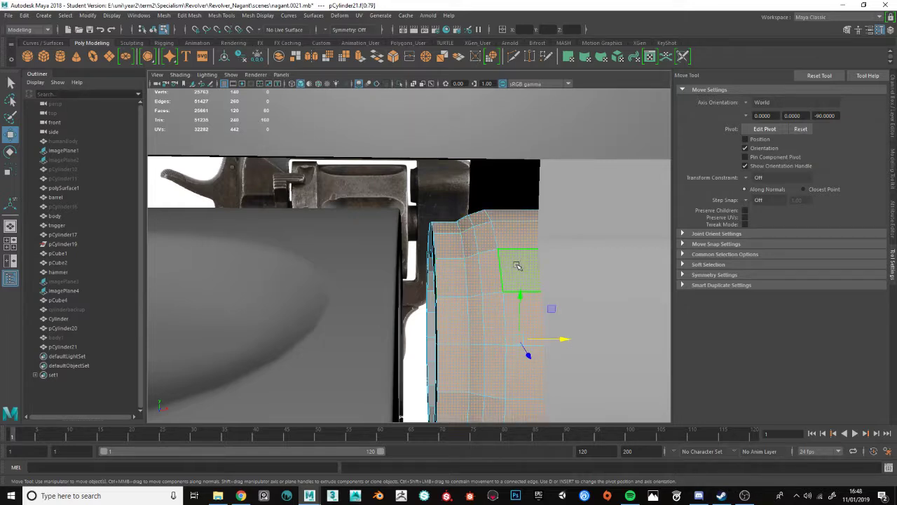
key(F10)
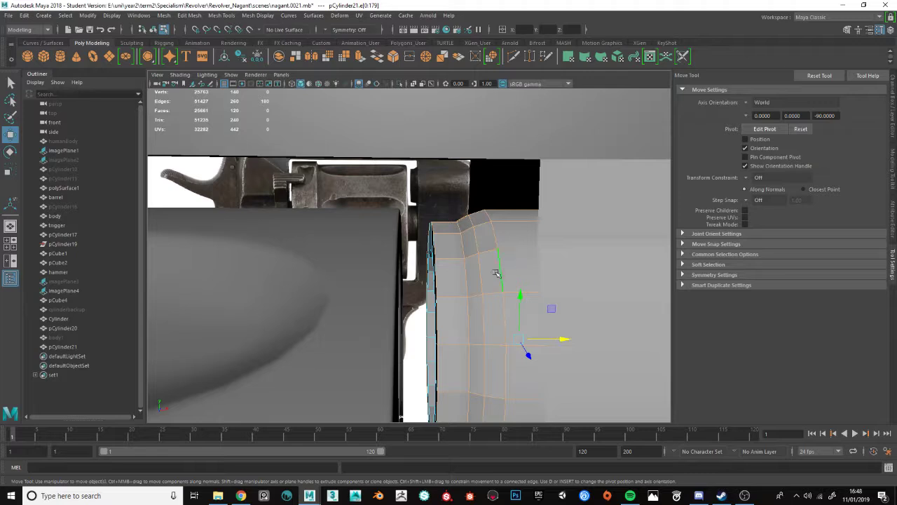
key(F10)
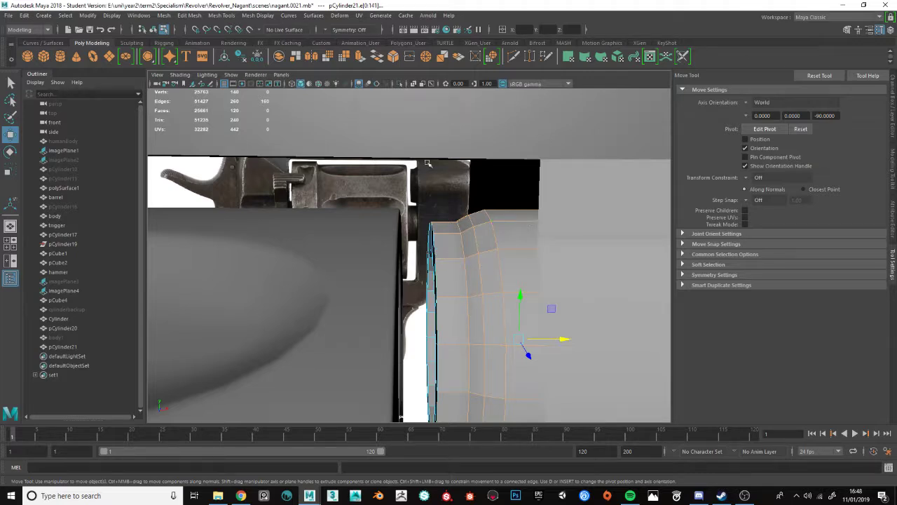
click(247, 17)
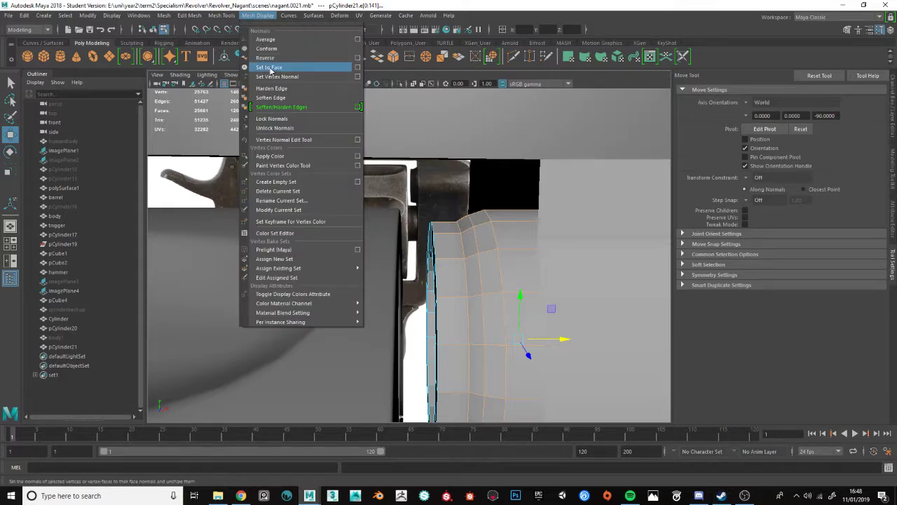
click(274, 100)
- Select the outer edge loop of the barrel end's rear rim
alt+drag(474, 304, 478, 229)
click(472, 214)
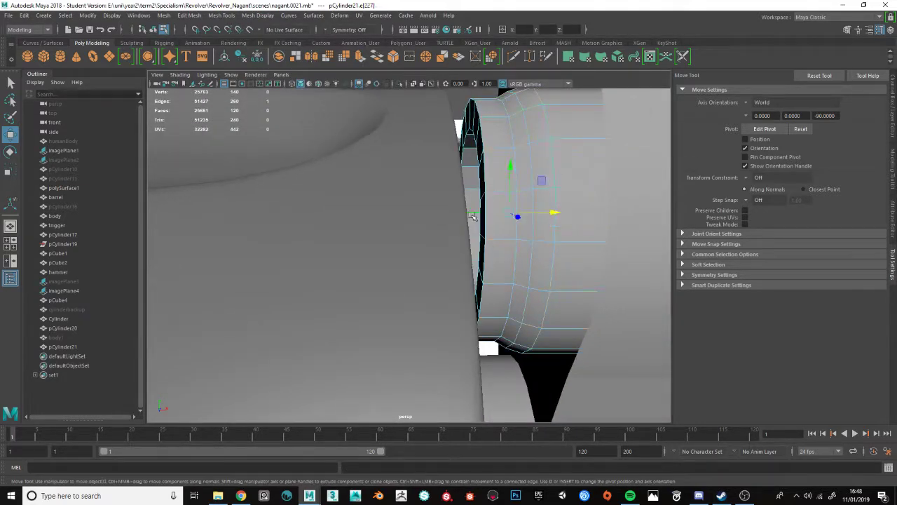
click(484, 220)
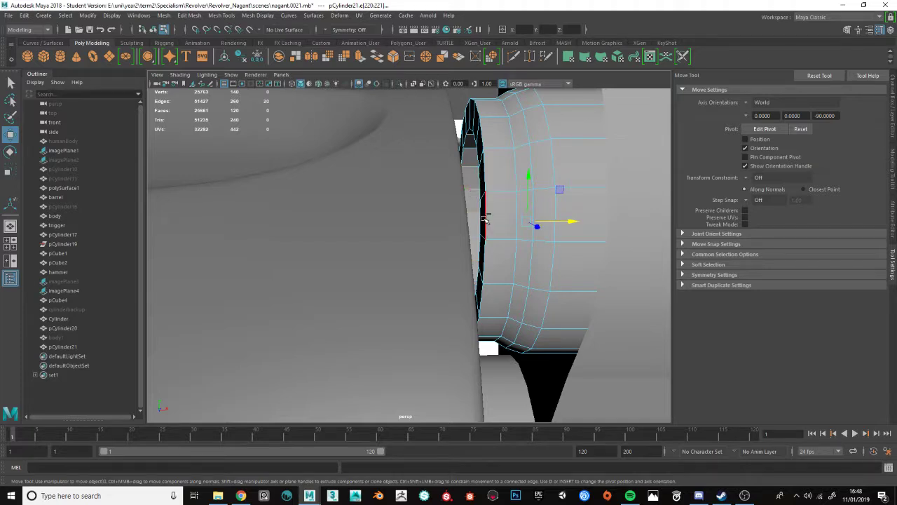
click(486, 158)
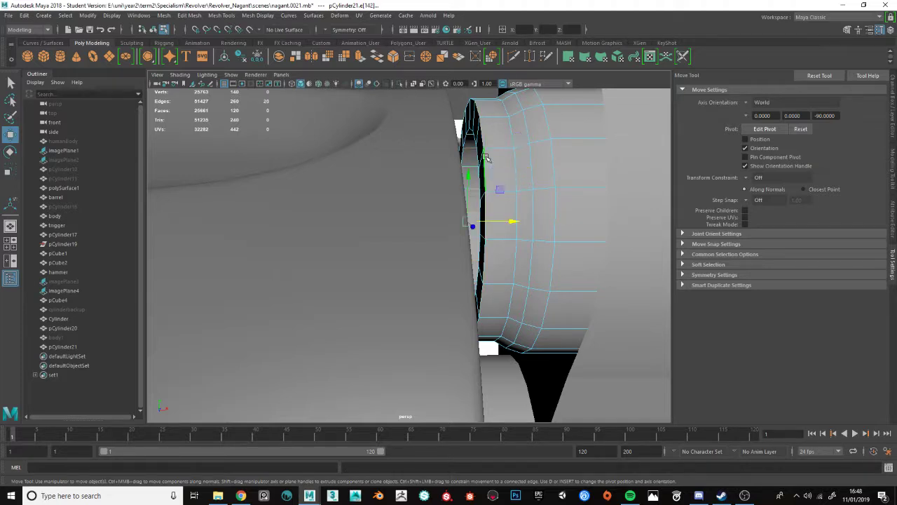
- Try a bevel on the rear rim's outer edge loop with fraction 0.58 and 2 segments
key(ctrl+b)
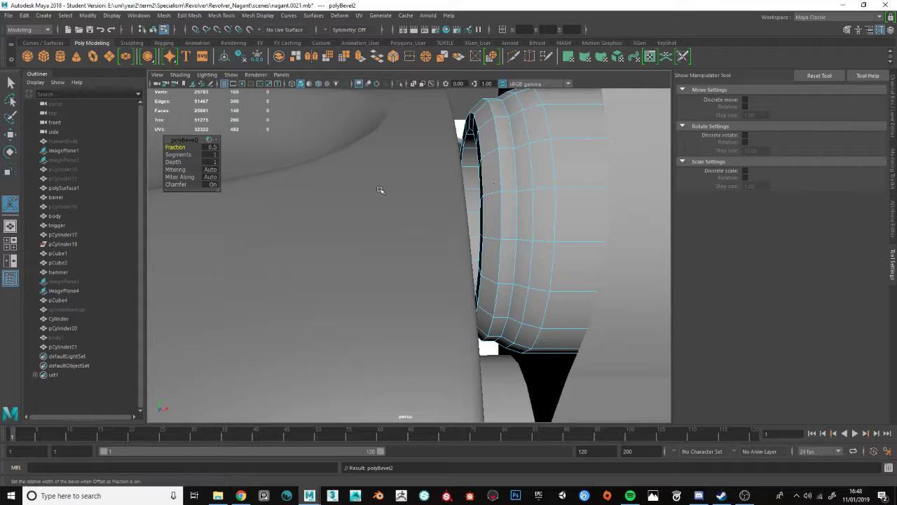
middle_drag(175, 147, 222, 157)
click(178, 154)
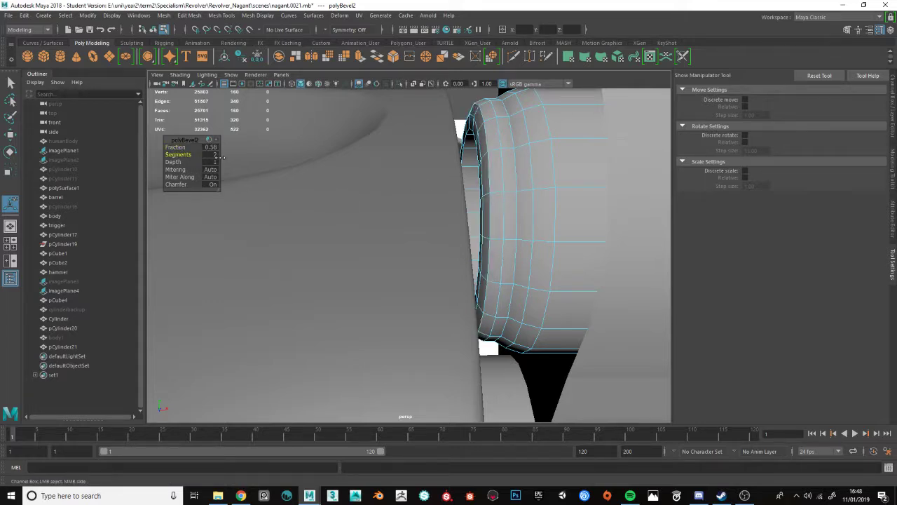
key(q)
key(F8)
scroll(477, 253, down, 5)
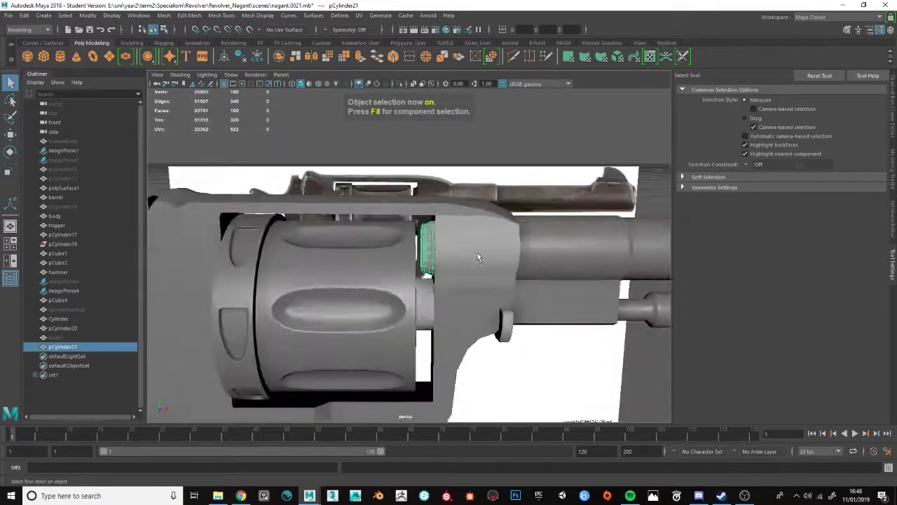
- Undo the two-segment bevel on the barrel end's rear rim
click(542, 168)
alt+drag(542, 169, 493, 197)
mouse_move(432, 220)
alt+mouse_down()
mouse_move(415, 230)
mouse_move(451, 251)
mouse_move(442, 254)
alt+mouse_up()
scroll(415, 230, up, 10)
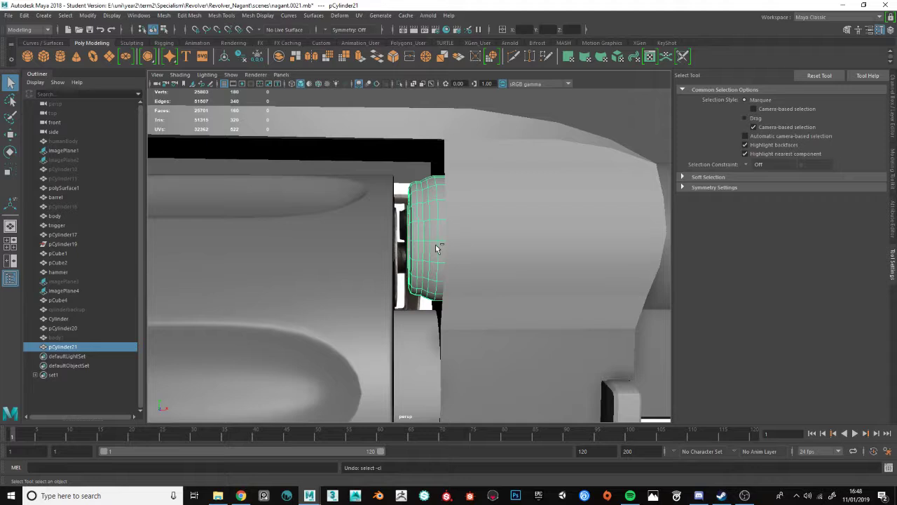
key(ctrl+z)
key(ctrl+z)
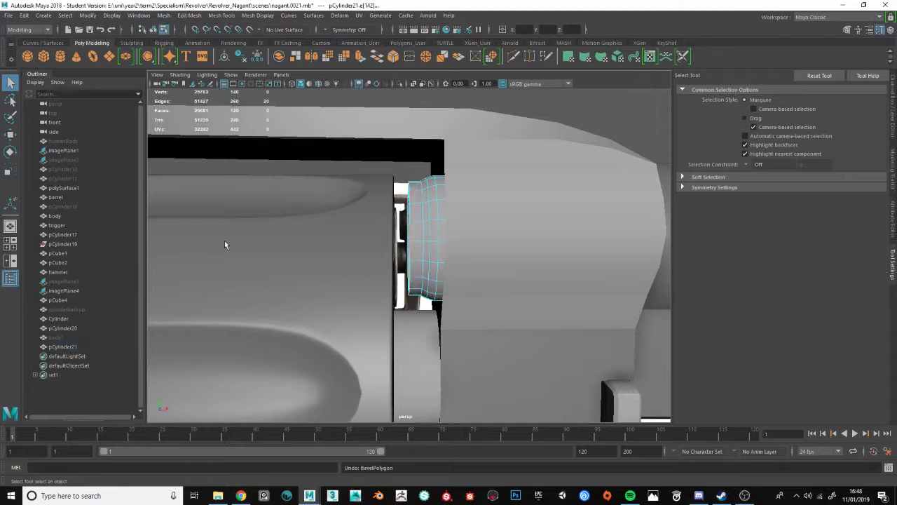
- Bevel the rear rim's outer edge loop with one segment and a fraction below 0.5
key(ctrl+b)
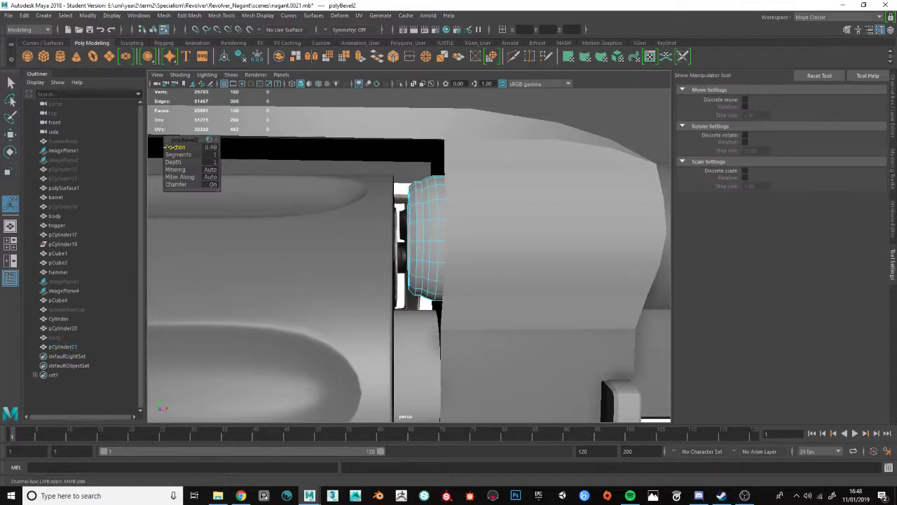
drag(162, 147, 160, 147)
key(q)
key(F8)
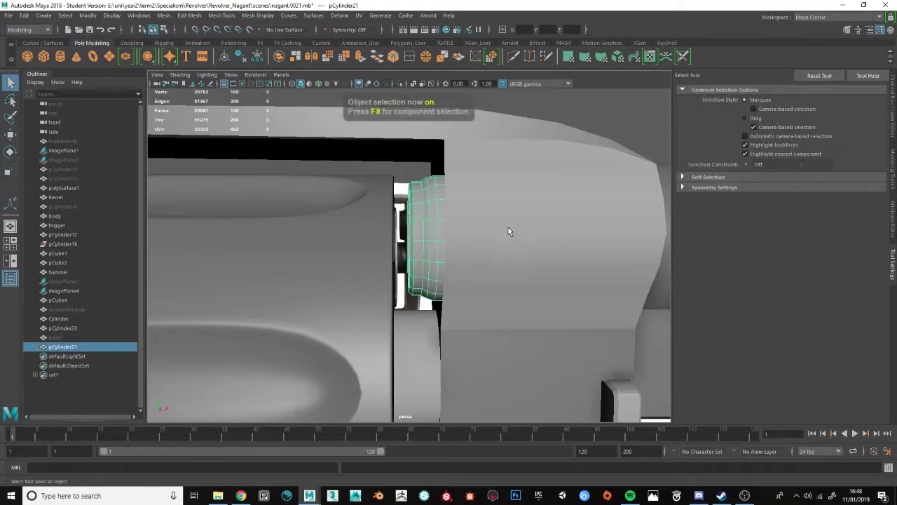
scroll(504, 208, down, 5)
click(515, 161)
- Examine how the barrel end sits between the frame and the revolver's cylinder from the opposite side
alt+drag(514, 161, 283, 183)
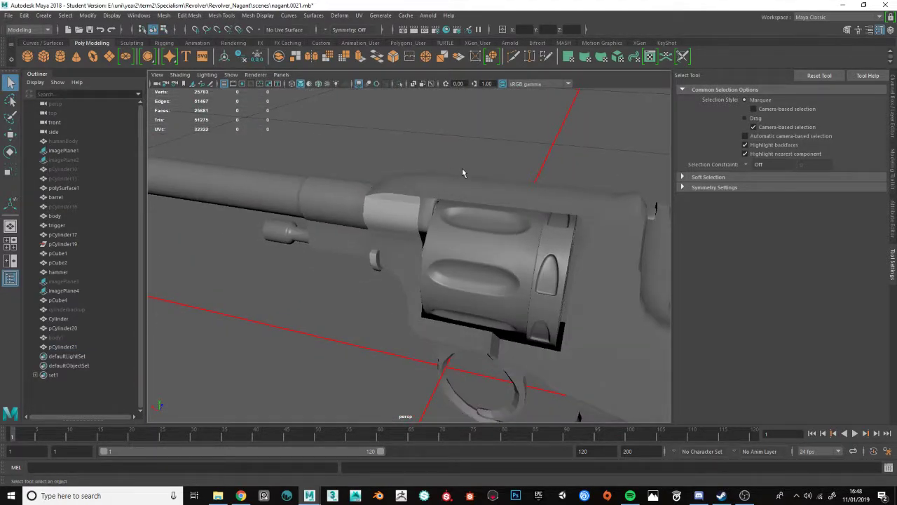
scroll(462, 168, up, 5)
alt+drag(459, 177, 414, 365)
scroll(413, 369, down, 1)
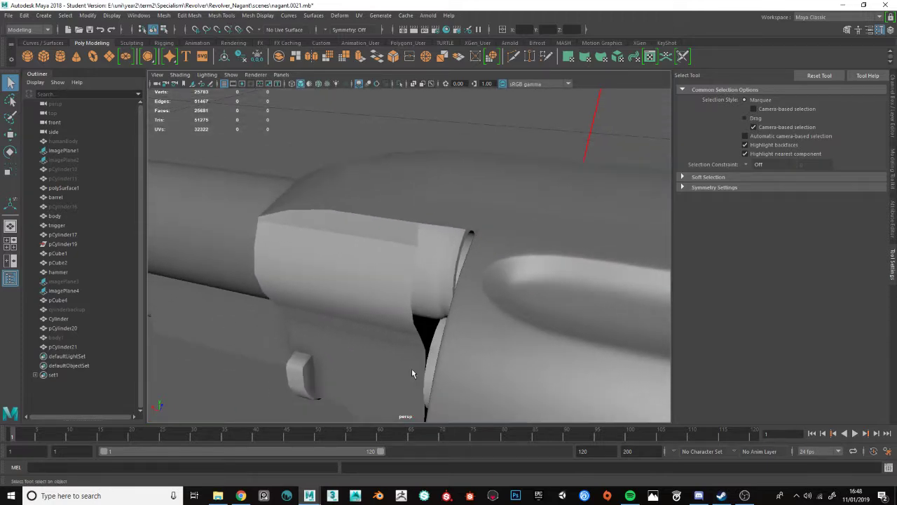
scroll(432, 249, up, 3)
scroll(472, 210, up, 2)
scroll(542, 216, down, 3)
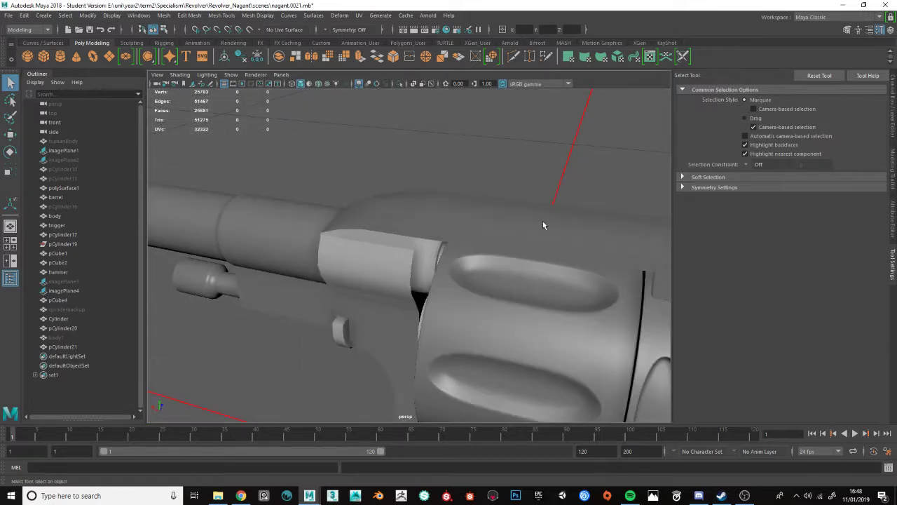
alt+drag(540, 226, 484, 251)
- Try inserting an edge loop across the body just above the lower edge of the cylinder opening, aligned with the front-view reference
click(484, 232)
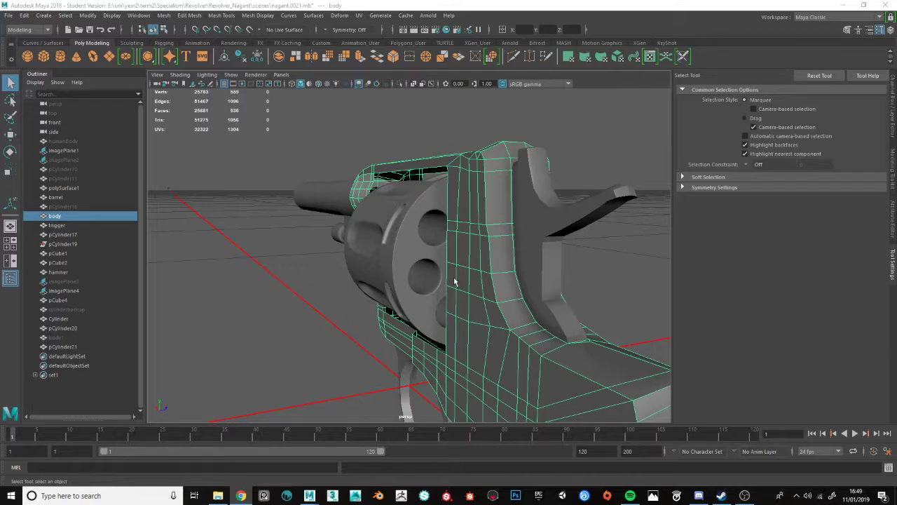
alt+drag(454, 281, 502, 290)
key(F10)
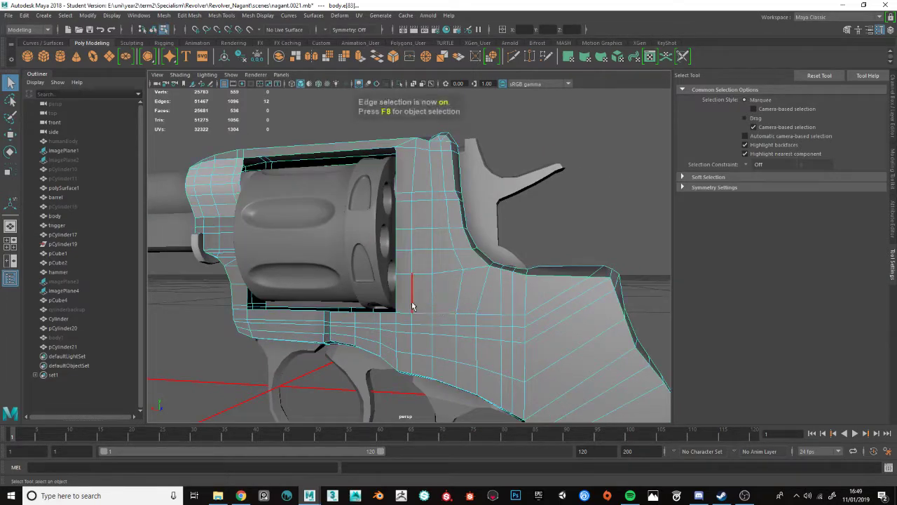
shift+right_drag(412, 302, 398, 366)
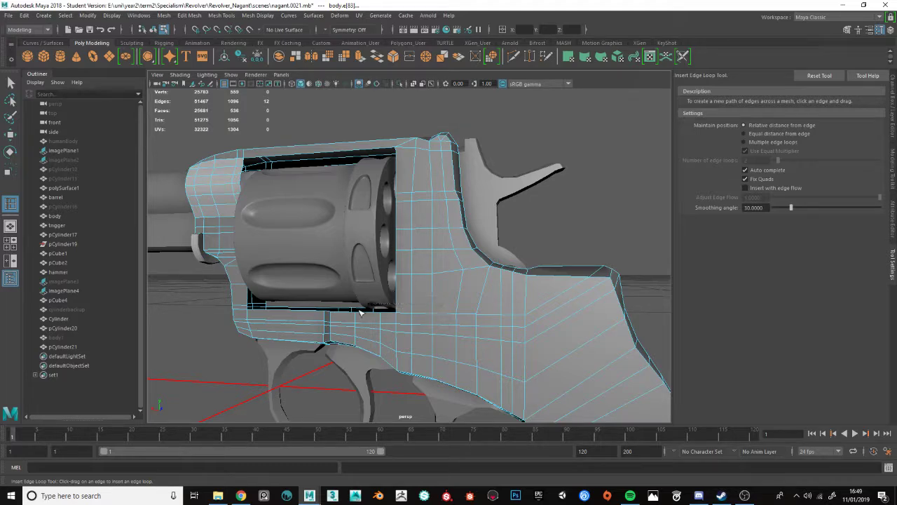
key(space)
key(space)
scroll(397, 252, up, 10)
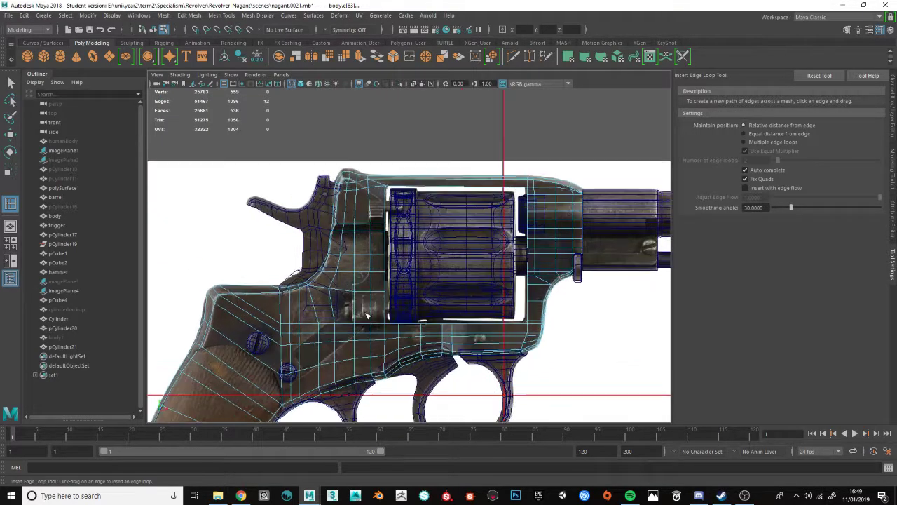
scroll(381, 319, up, 4)
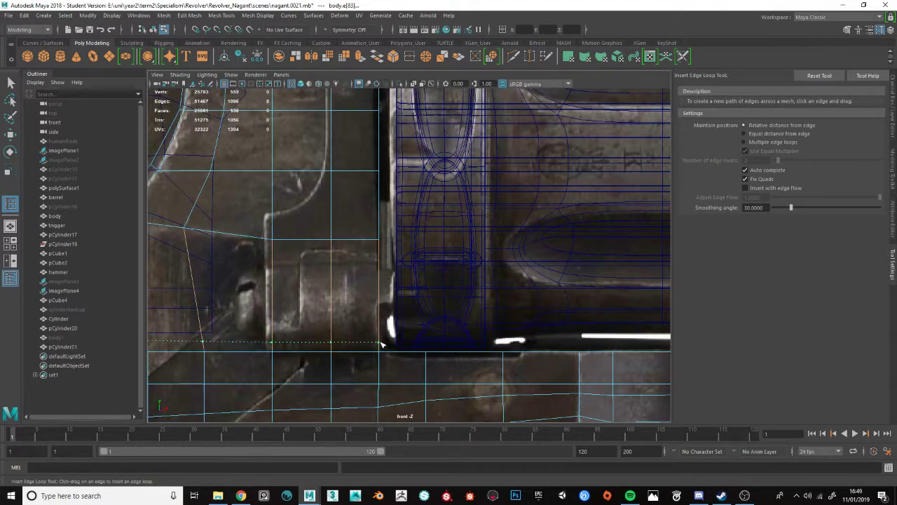
scroll(381, 343, down, 10)
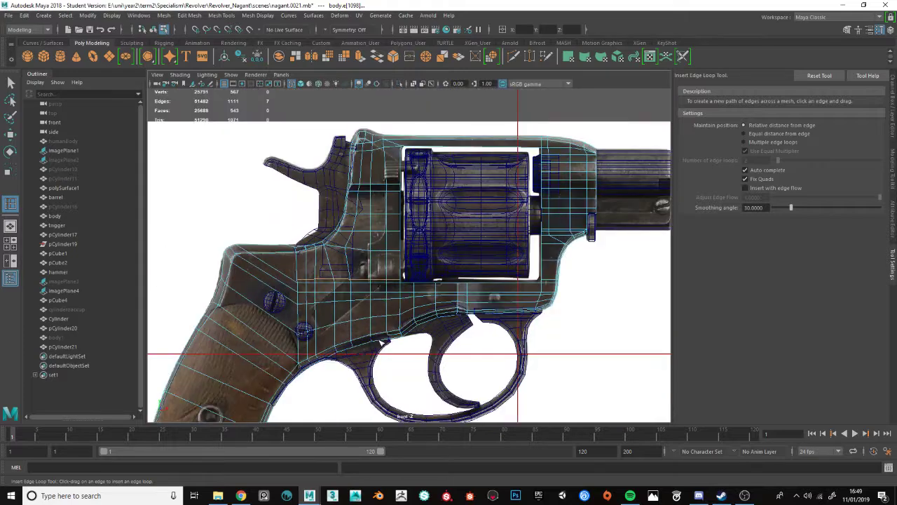
- Undo the edge loop inserted across the body
key(space)
key(space)
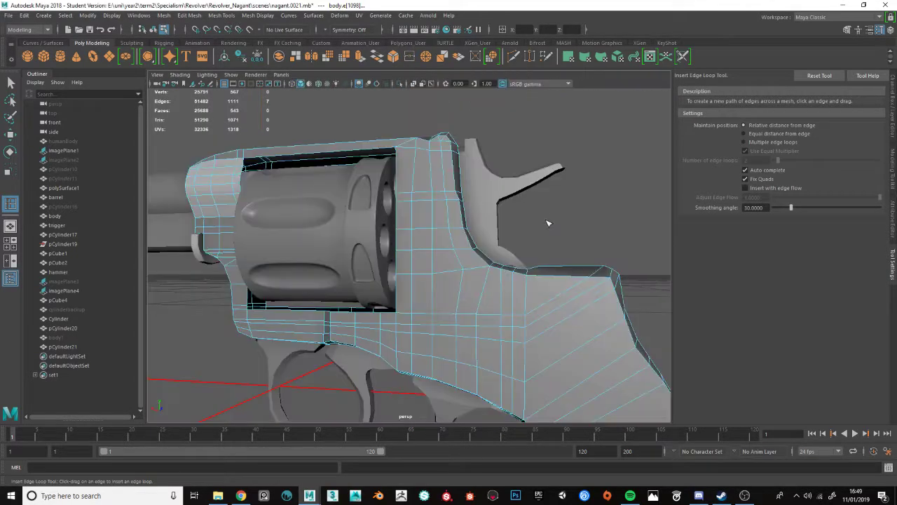
key(ctrl+z)
- Examine the whole revolver against the photo and blueprint reference planes in perspective, with the body's edge selection closed
key(f)
scroll(490, 271, down, 10)
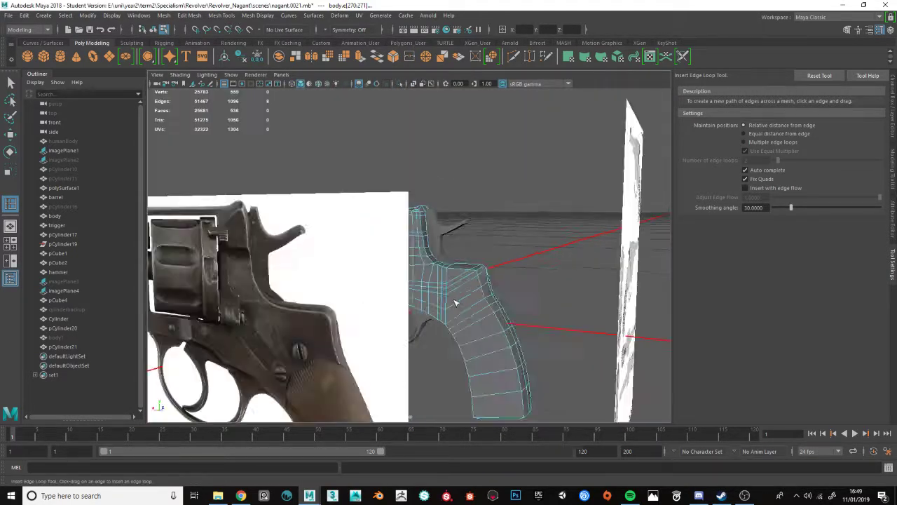
scroll(360, 290, up, 8)
scroll(363, 291, down, 5)
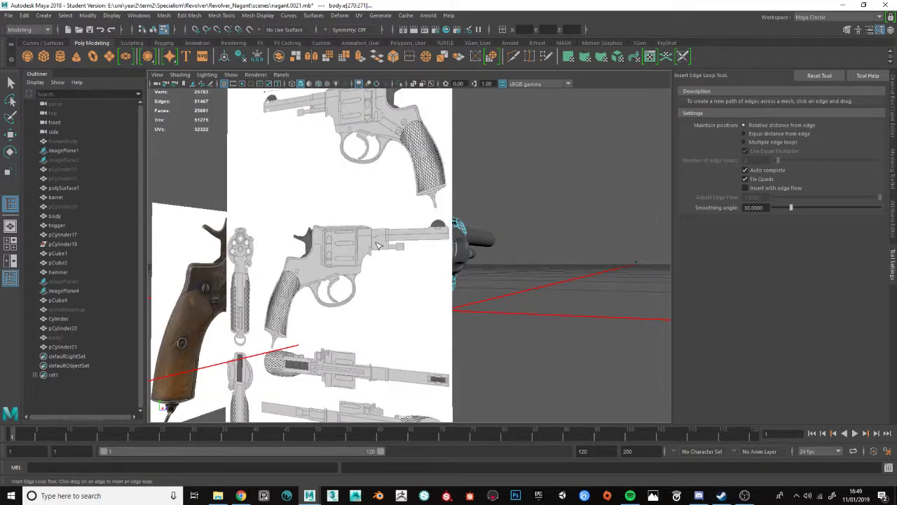
alt+middle_drag(521, 245, 507, 305)
alt+drag(506, 304, 398, 296)
key(space)
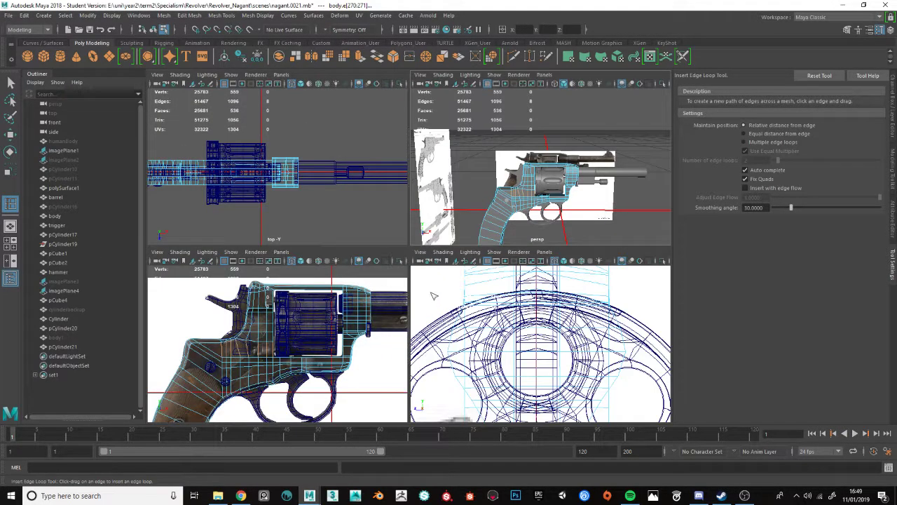
key(space)
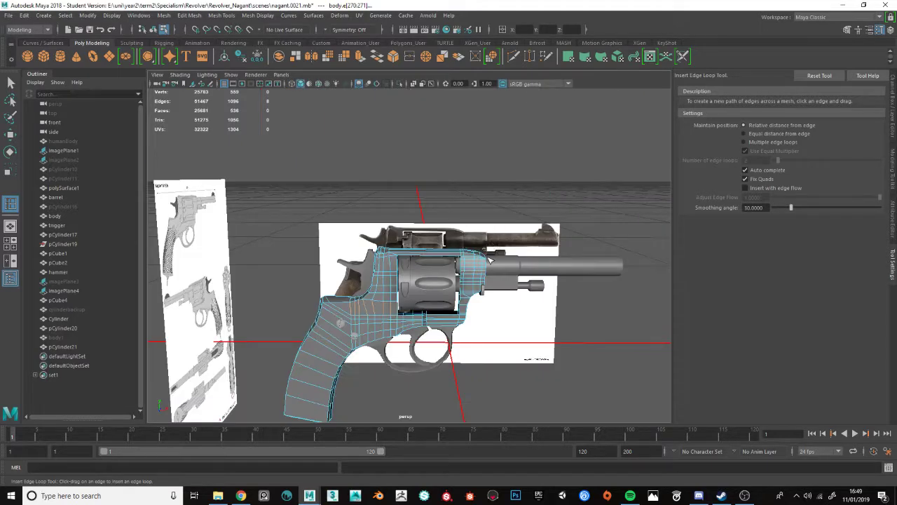
key(F8)
key(q)
alt+drag(518, 202, 91, 238)
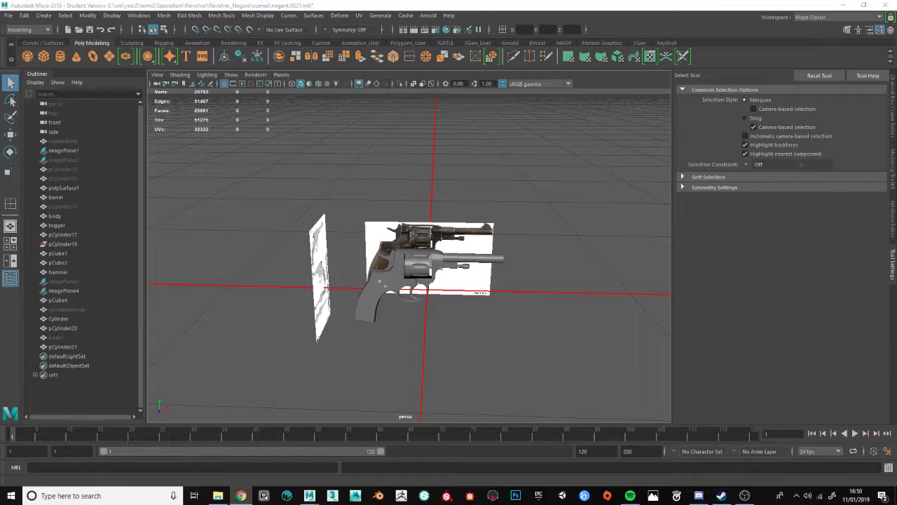
scroll(456, 276, up, 5)
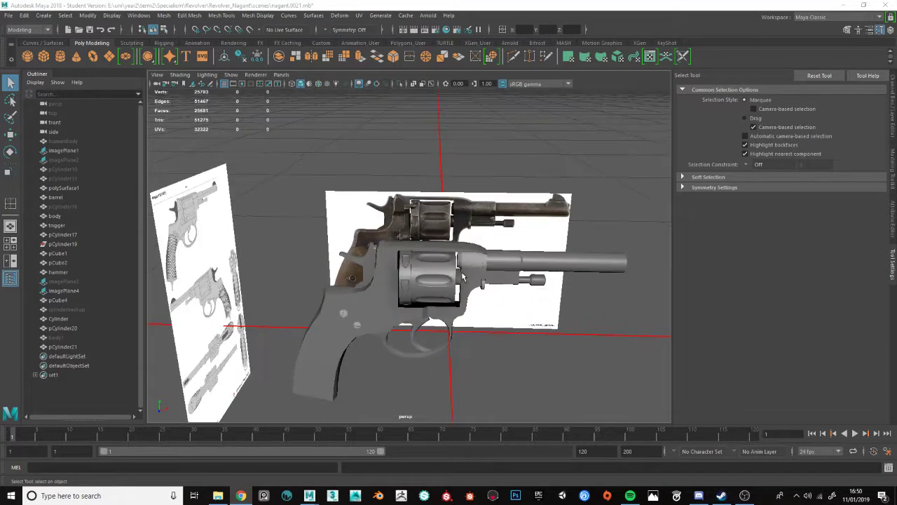
alt+middle_drag(456, 276, 435, 306)
mouse_move(435, 305)
alt+mouse_down()
mouse_move(402, 309)
mouse_move(422, 304)
alt+mouse_up()
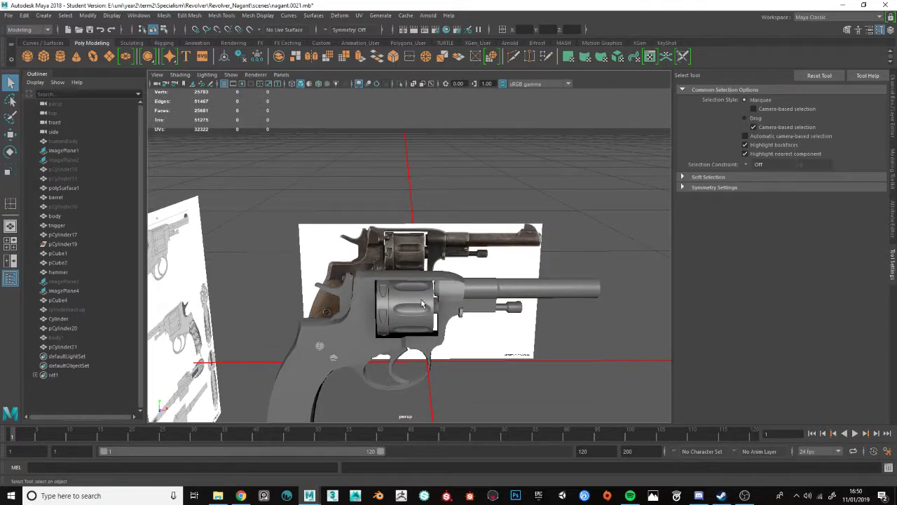
alt+drag(389, 338, 232, 295)
- Slide the body vertex at the grip's upper front corner, near the trigger guard, onto the wooden panel's corner in the reference
click(295, 293)
scroll(363, 298, up, 6)
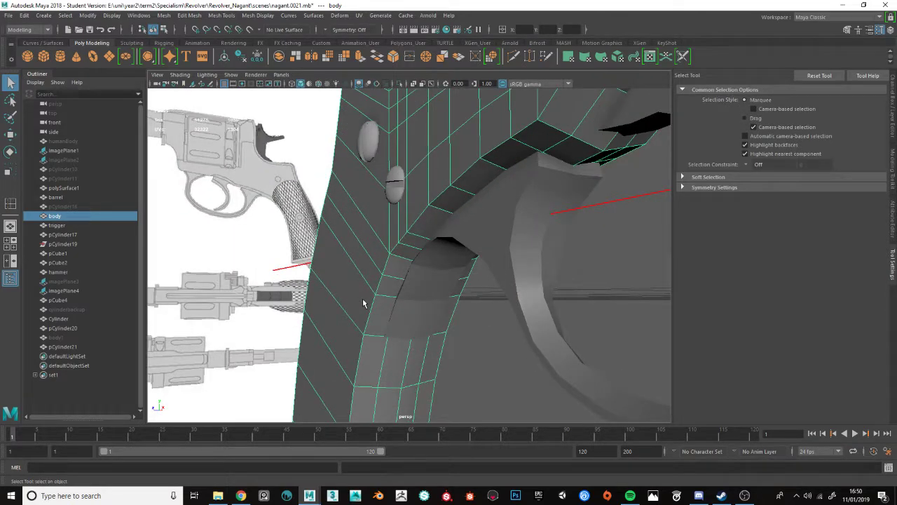
key(space)
key(space)
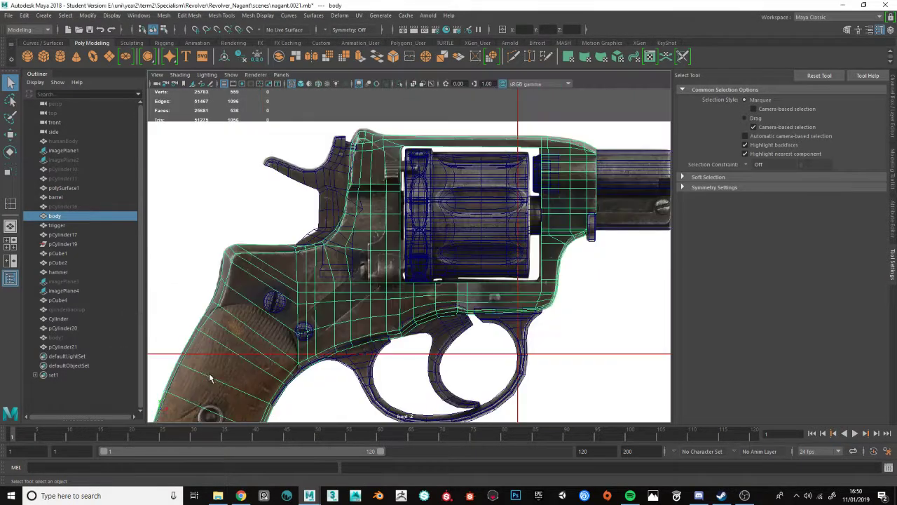
scroll(181, 334, up, 3)
alt+middle_drag(176, 338, 378, 233)
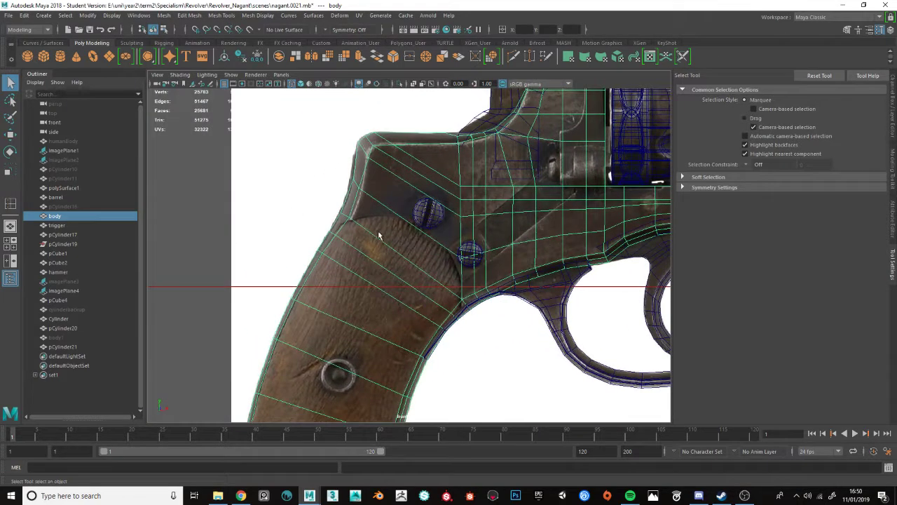
scroll(372, 241, up, 2)
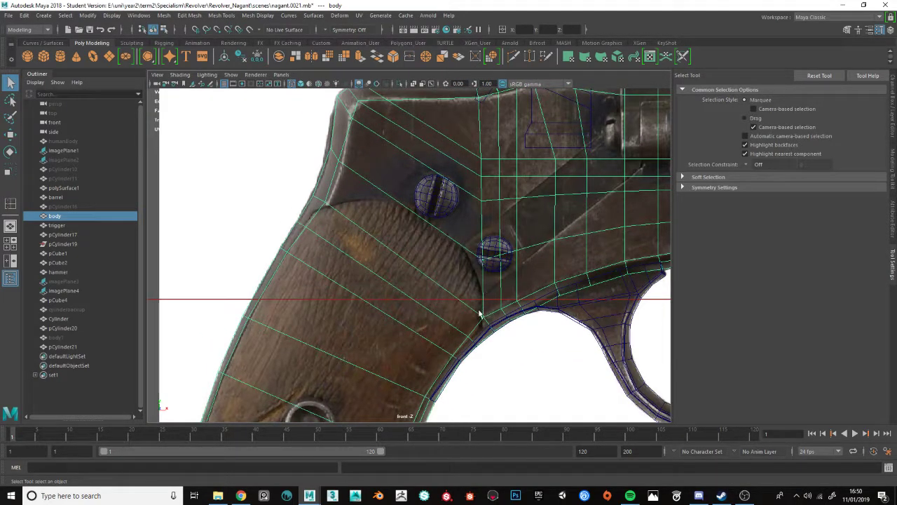
key(F9)
scroll(483, 329, up, 3)
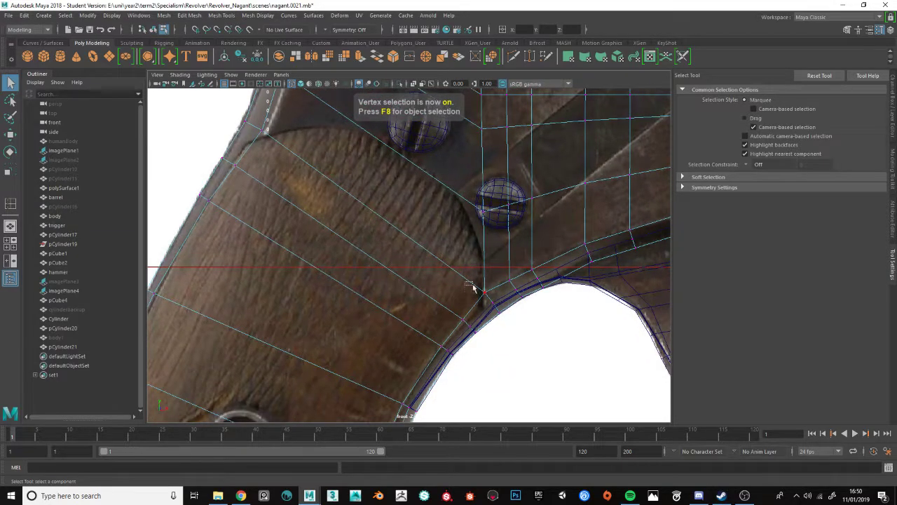
click(493, 303)
key(w)
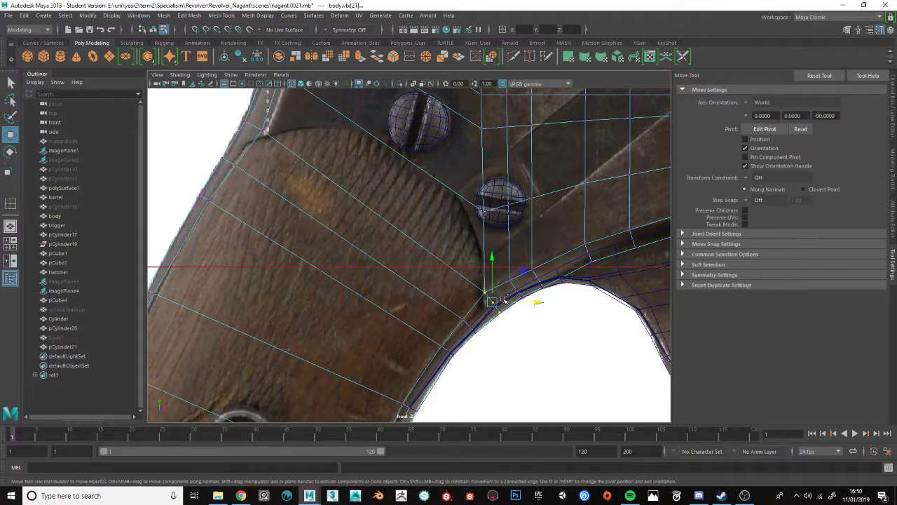
mouse_move(504, 306)
ctrl+shift+mouse_down()
mouse_move(489, 306)
mouse_move(494, 310)
ctrl+shift+mouse_up()
- Move the inner vertices at the grip's upper rear corner to follow the metal strip's inner edge and the wooden panel's corner
drag(220, 111, 249, 144)
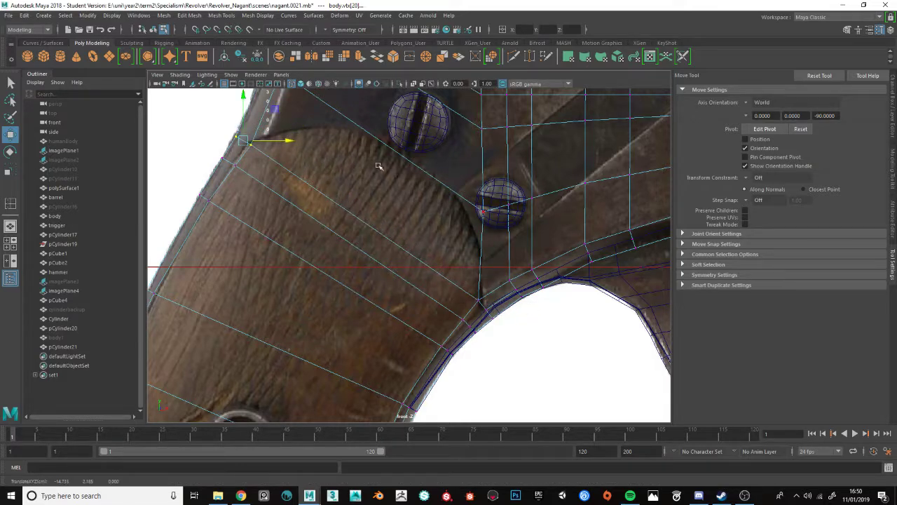
scroll(385, 172, down, 3)
scroll(395, 177, up, 2)
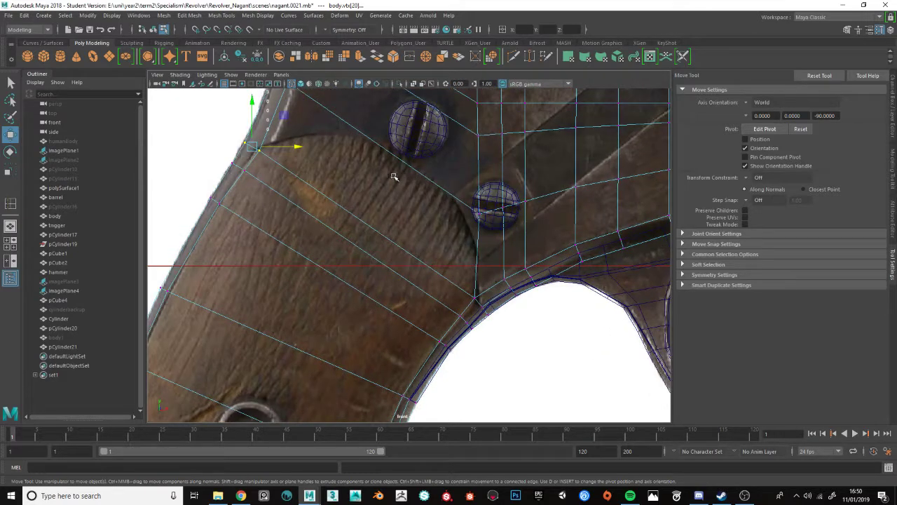
scroll(380, 232, up, 1)
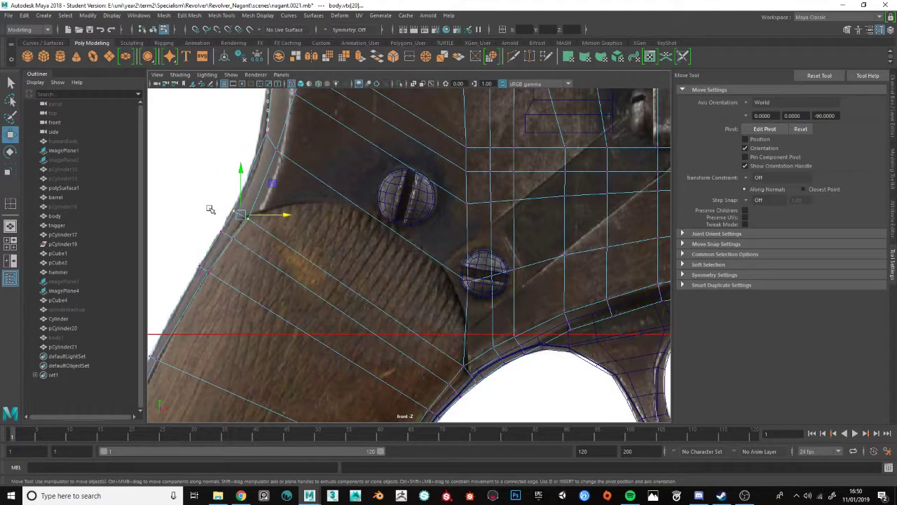
scroll(251, 220, up, 3)
scroll(388, 229, down, 5)
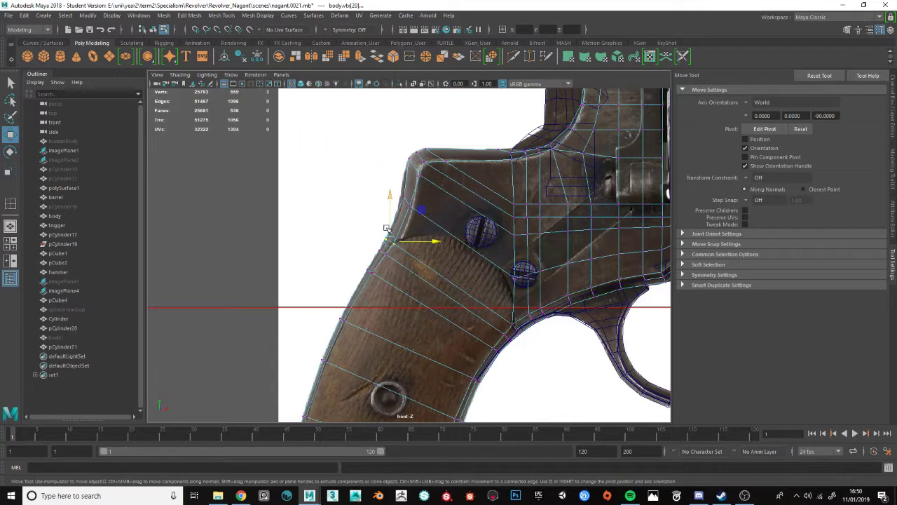
scroll(389, 230, up, 5)
click(390, 235)
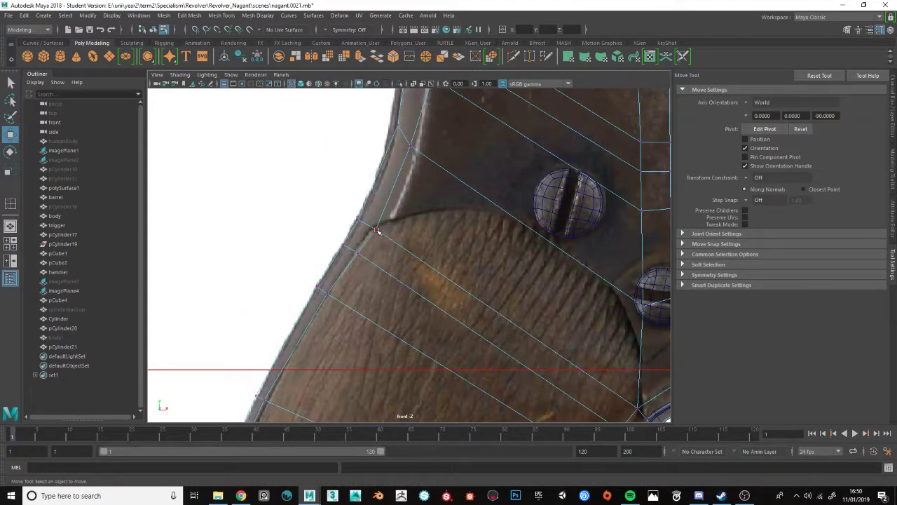
click(376, 229)
ctrl+shift+drag(397, 231, 402, 235)
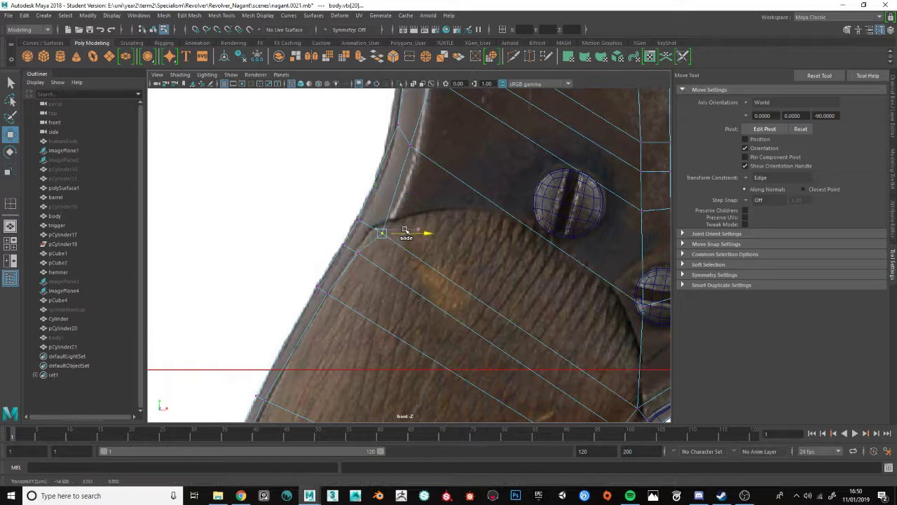
click(416, 150)
click(386, 226)
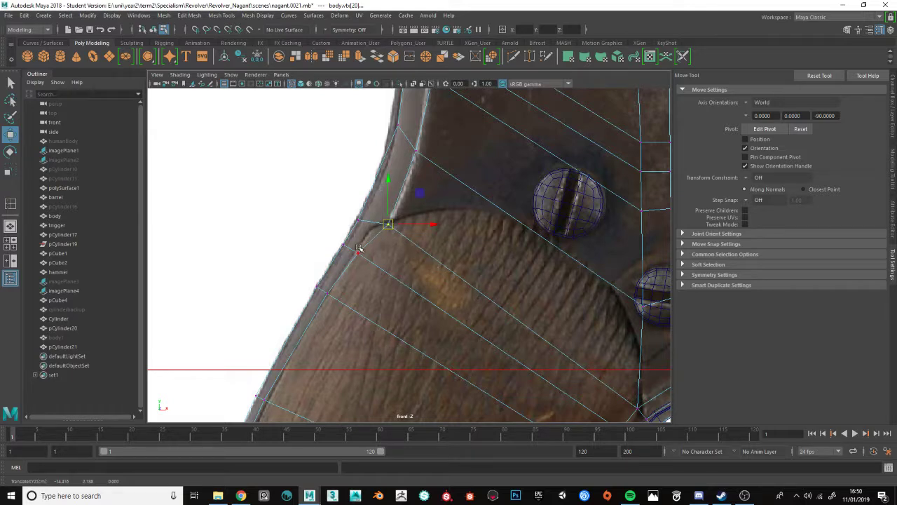
- Slide the next three inner vertices down the upper part of the grip's back inward to match the wooden panel's edge
click(363, 255)
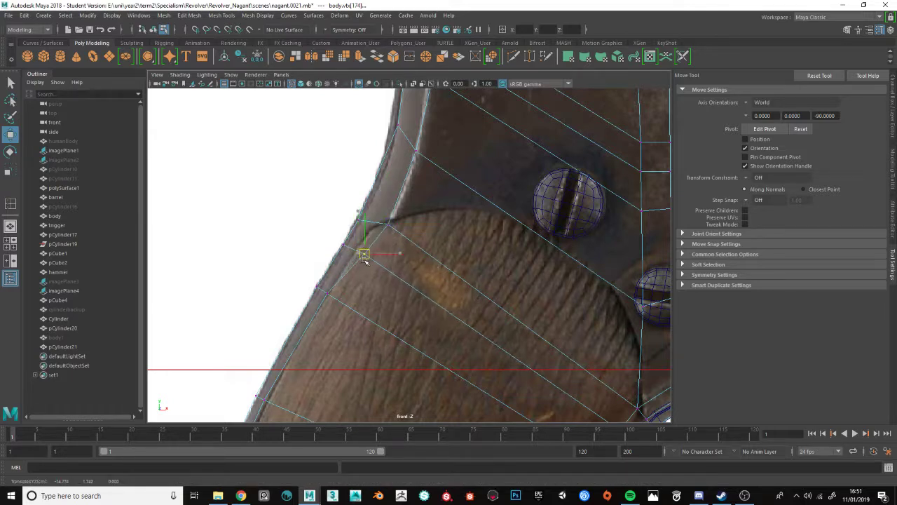
alt+middle_drag(343, 292, 349, 231)
click(353, 239)
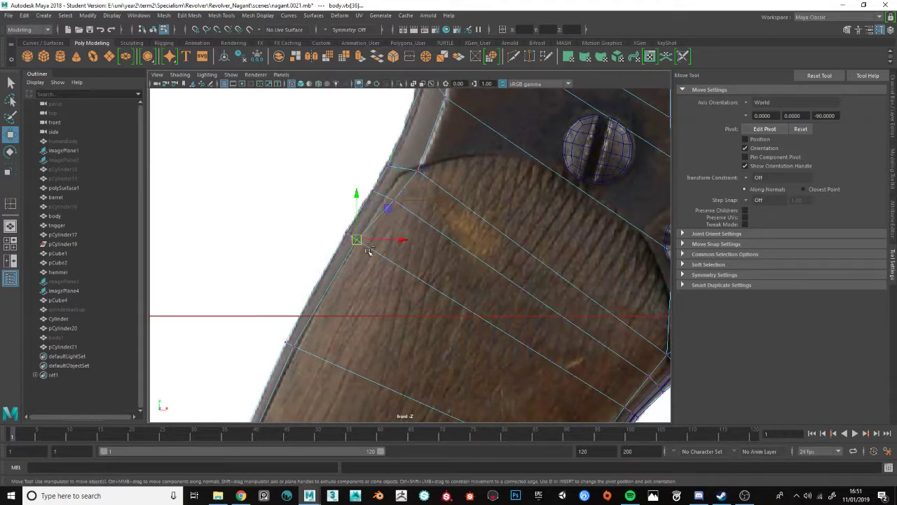
drag(376, 242, 385, 245)
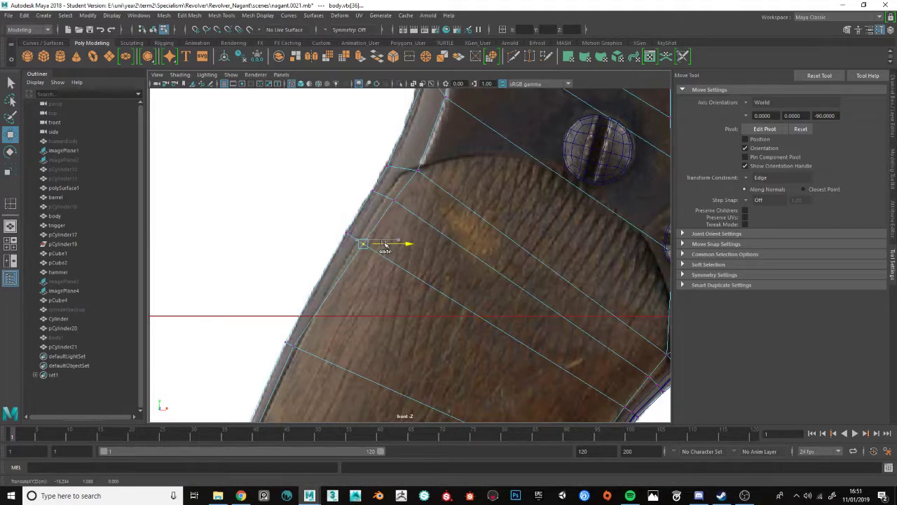
click(292, 343)
ctrl+shift+drag(311, 349, 316, 352)
alt+middle_drag(313, 361, 442, 207)
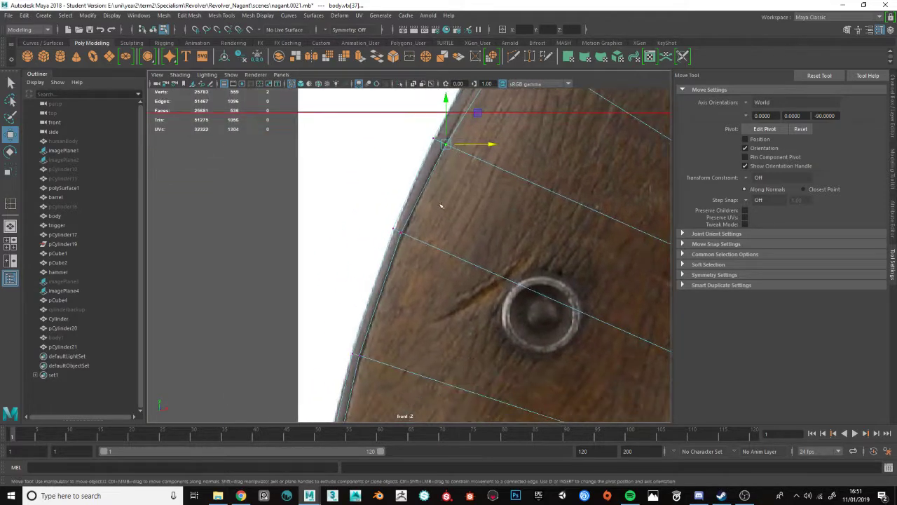
- Slide the inner vertices along the lower part of the grip's back inward to match the wooden panel's edge
click(401, 230)
ctrl+shift+drag(409, 232, 419, 235)
alt+middle_drag(414, 259, 428, 232)
click(390, 271)
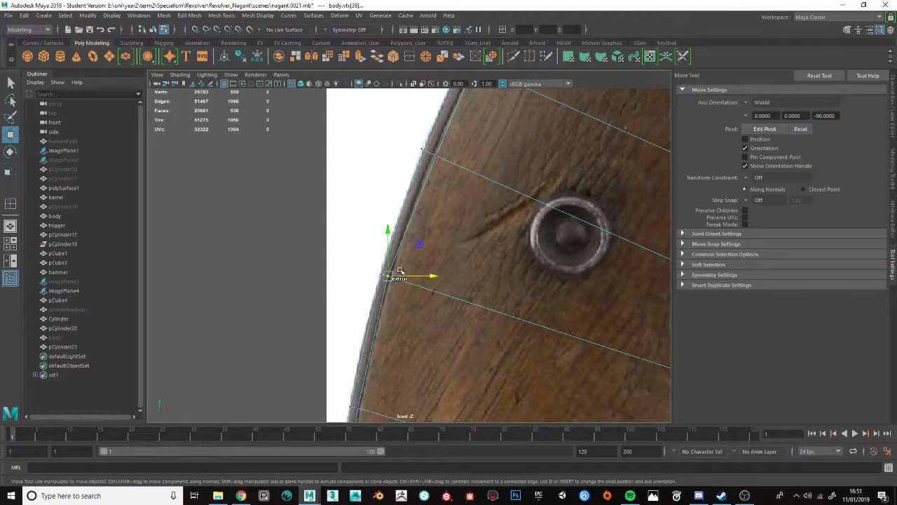
alt+middle_drag(409, 337, 394, 261)
ctrl+shift+drag(422, 254, 430, 256)
- Slide the inner vertex at the grip's bottom rear corner slightly inward to match the wooden panel's corner in the reference
alt+middle_drag(393, 360, 421, 225)
scroll(416, 258, up, 2)
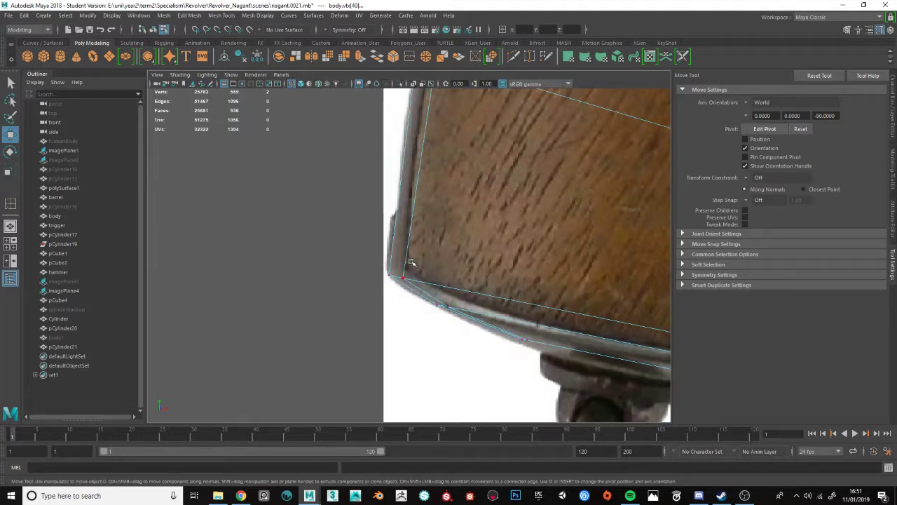
click(400, 272)
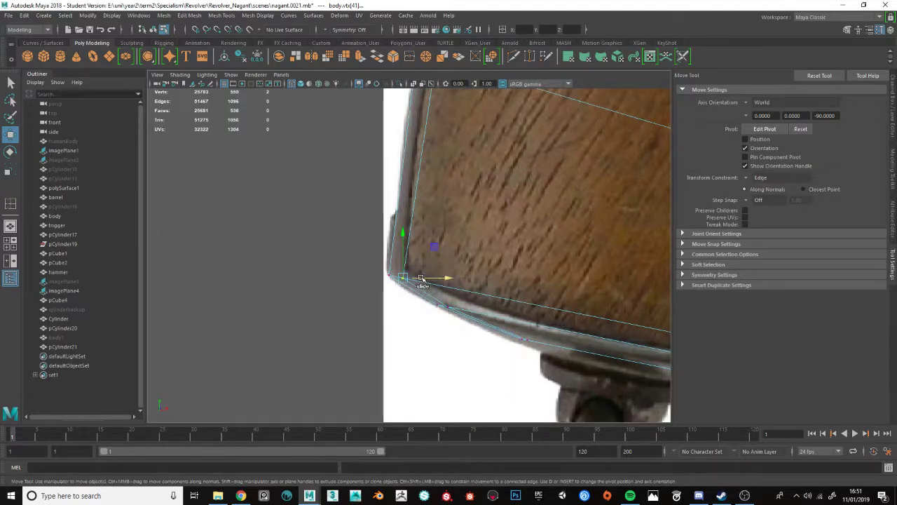
ctrl+shift+drag(421, 279, 427, 279)
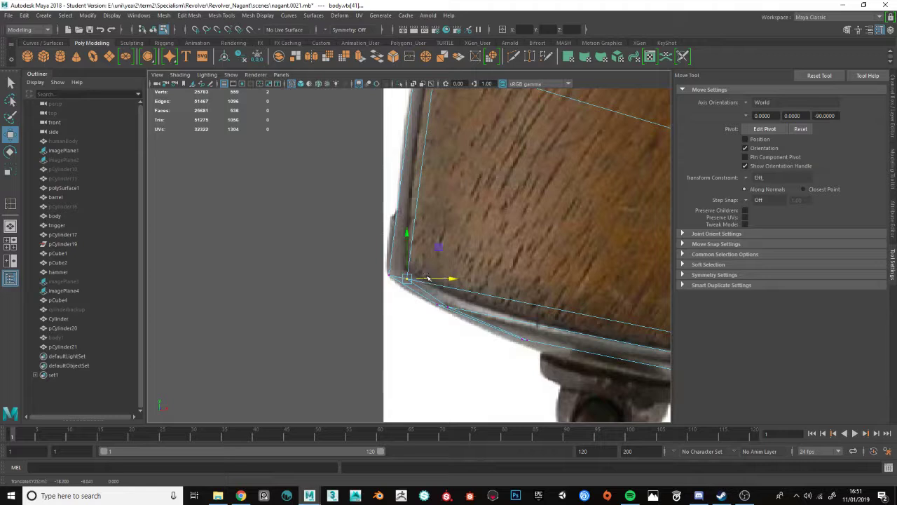
- Connect the grip's crosswise edges with one segment at a slide of 0.5 to run an edge line down the grip's middle
scroll(421, 257, down, 3)
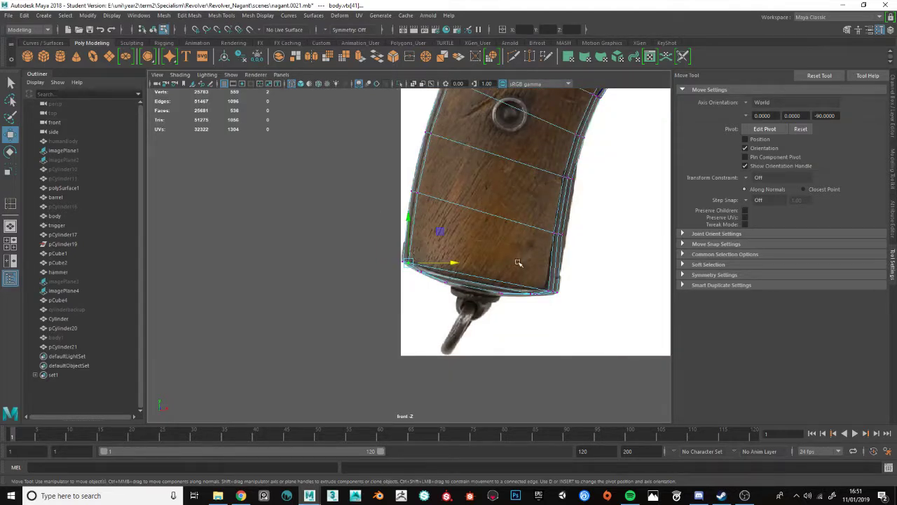
scroll(518, 263, up, 3)
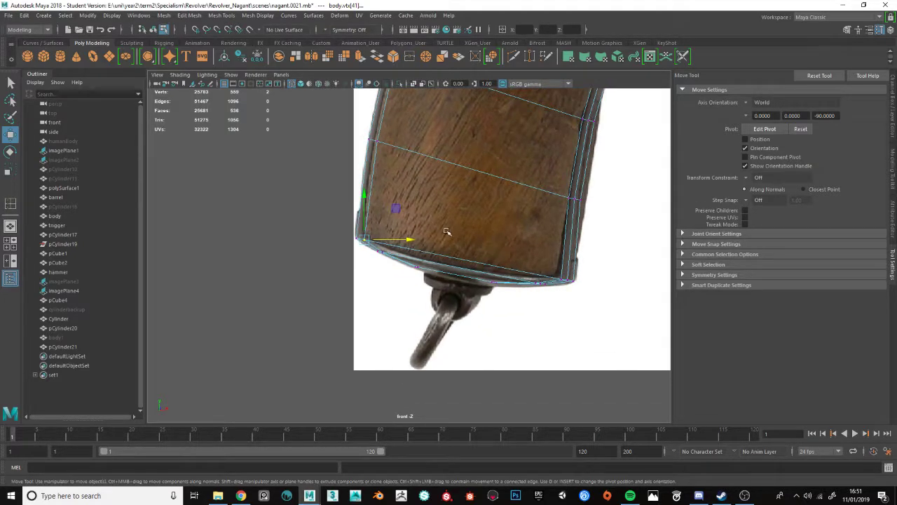
scroll(446, 233, down, 3)
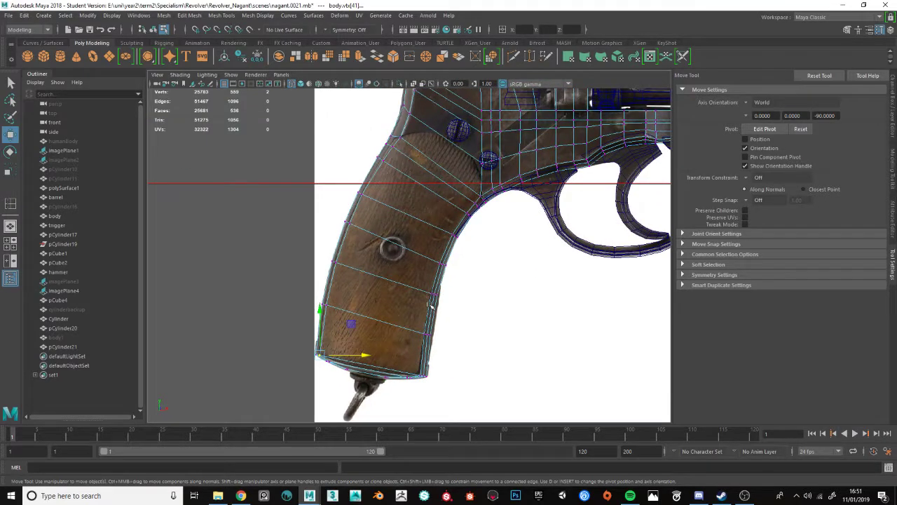
key(F10)
right_drag(374, 329, 365, 317)
click(365, 318)
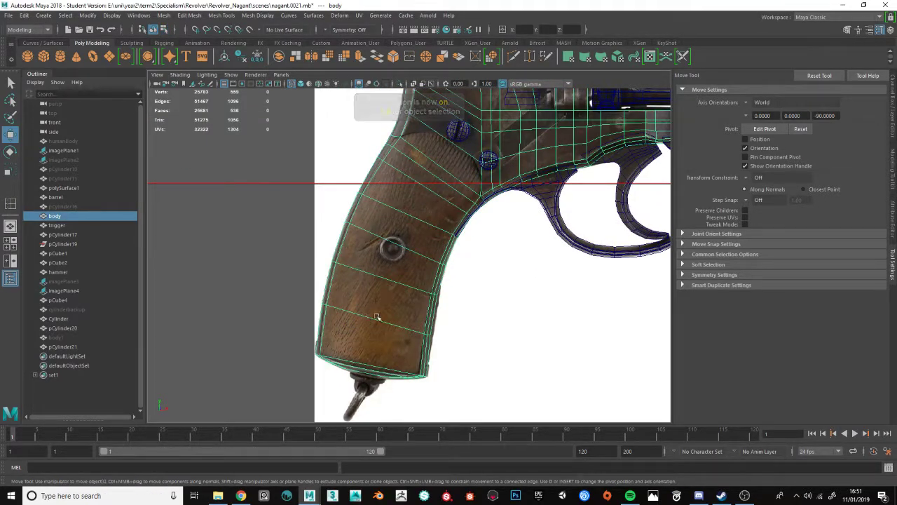
key(F10)
double_click(370, 316)
shift+right_click(377, 316)
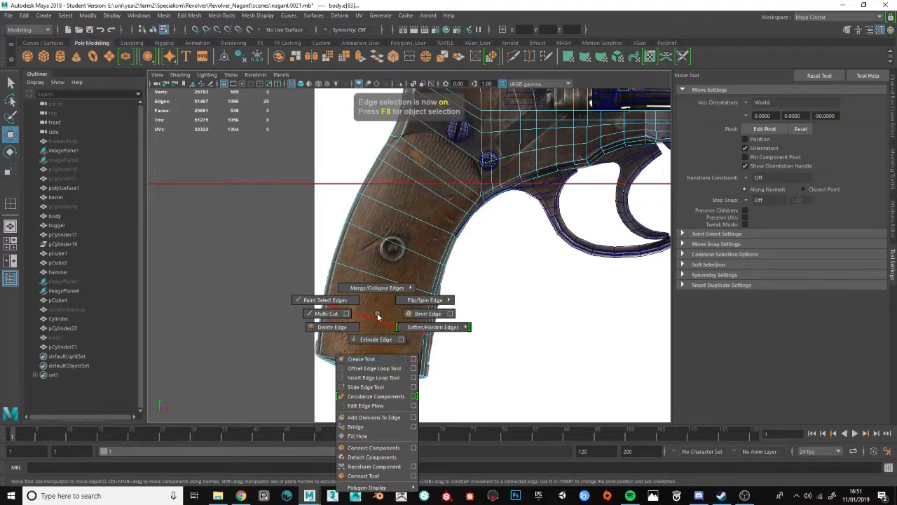
click(363, 476)
alt+drag(420, 263, 414, 292)
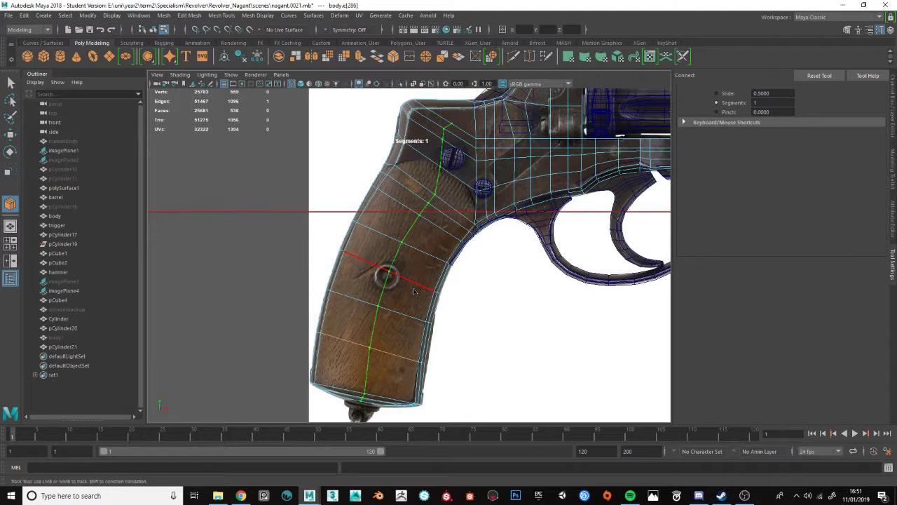
key(w)
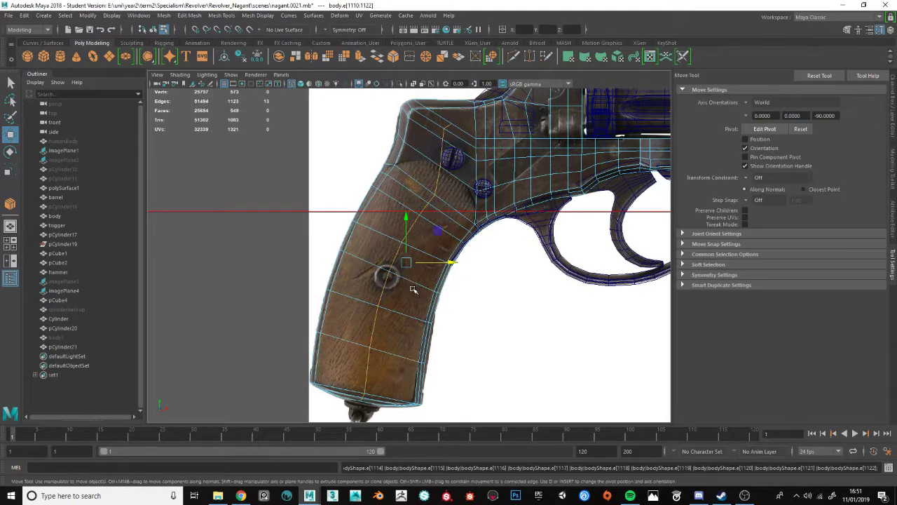
- Move the three vertices where the new middle edge line meets the grip's bottom to follow the butt in the reference
scroll(403, 280, up, 3)
alt+middle_drag(484, 294, 486, 140)
scroll(481, 192, up, 2)
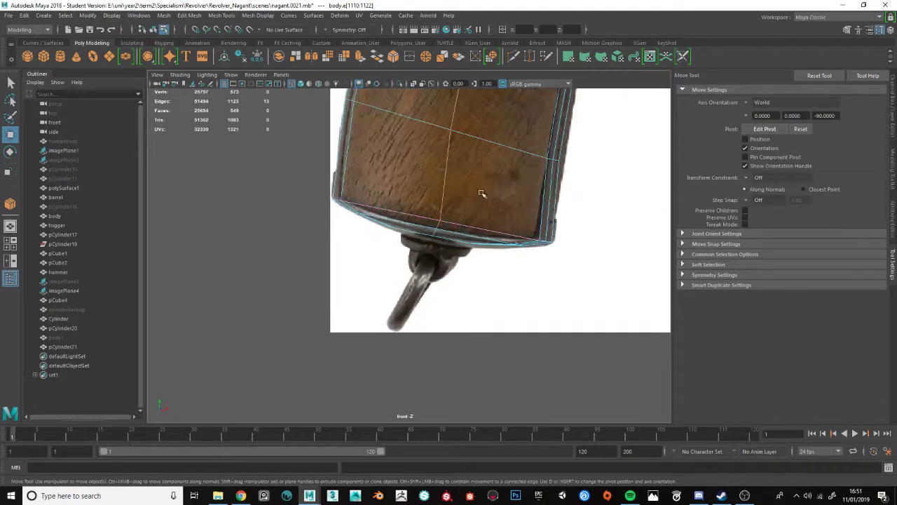
key(F9)
key(q)
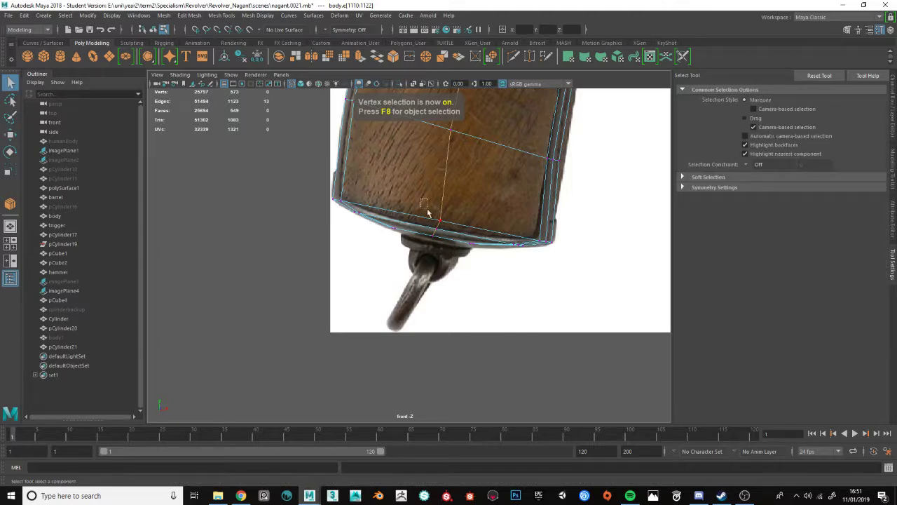
drag(428, 213, 435, 247)
key(w)
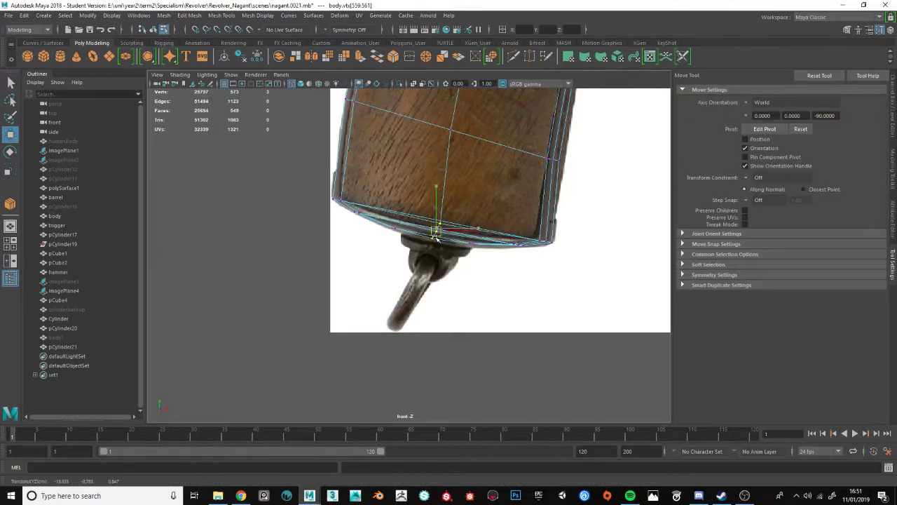
key(ctrl+z)
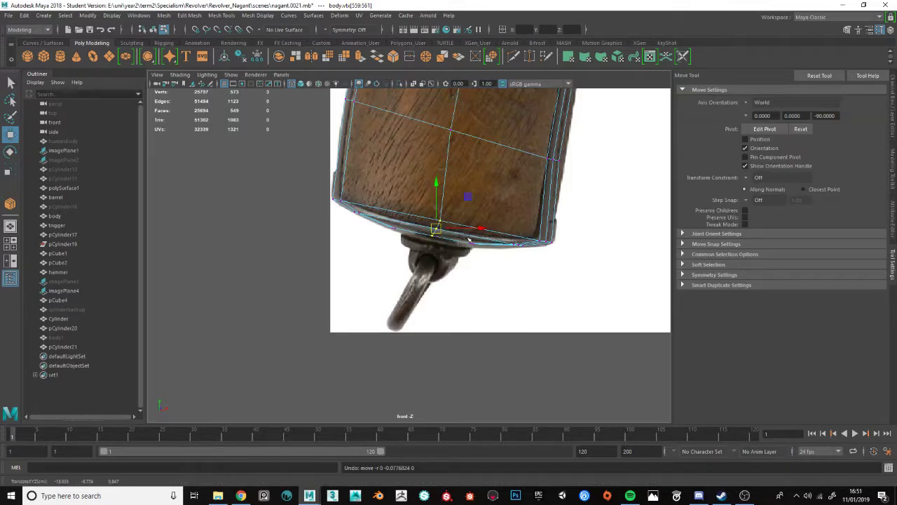
alt+middle_drag(468, 240, 419, 319)
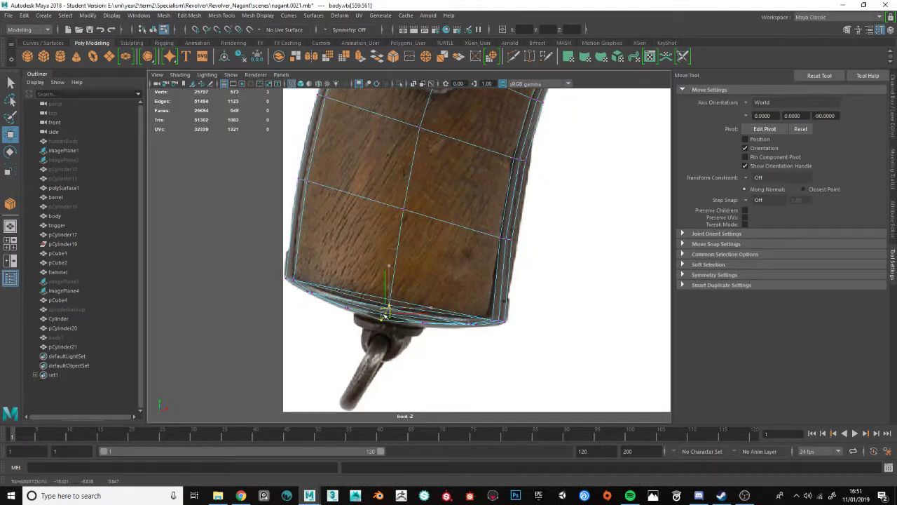
- Shift the vertex groups on both sides of the grip's bottom middle to match the curved butt outline in the reference
scroll(385, 312, up, 3)
drag(294, 357, 324, 331)
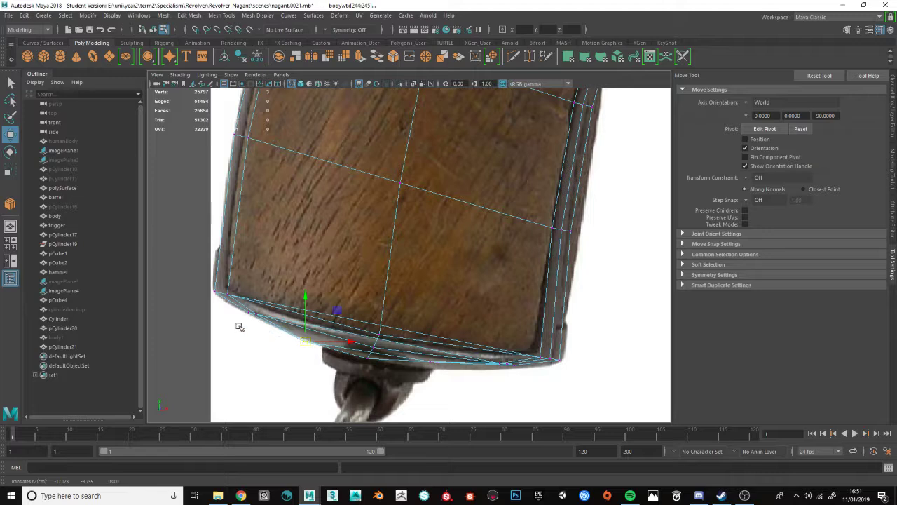
drag(424, 350, 463, 380)
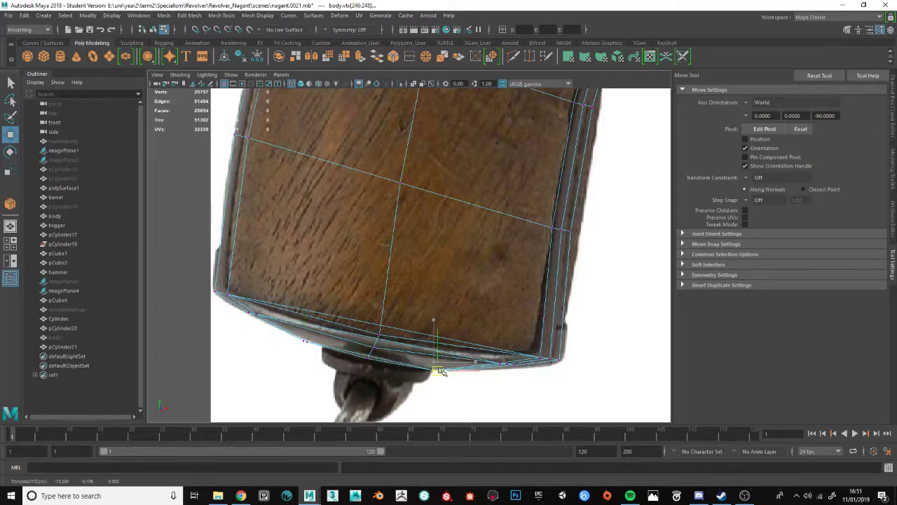
drag(523, 387, 517, 368)
scroll(397, 242, down, 8)
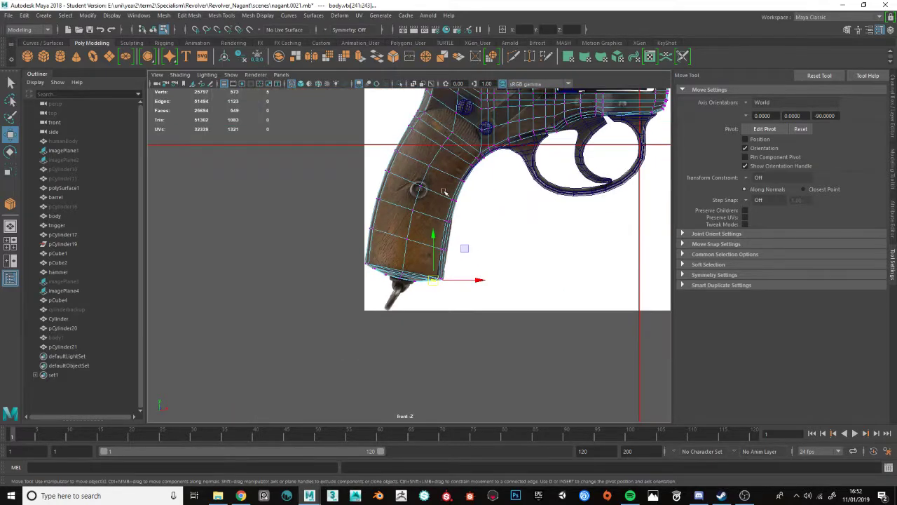
- Return to object selection and examine the reshaped grip from the side and from below in the perspective view
key(F8)
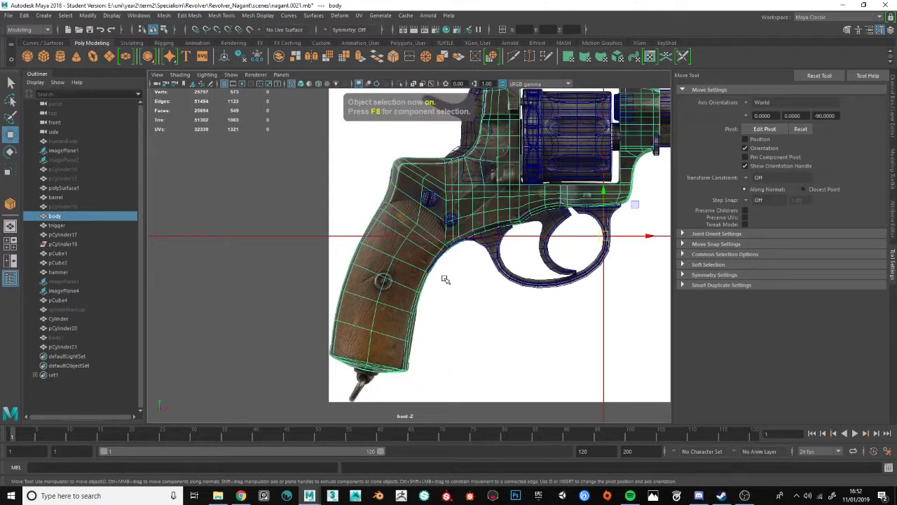
key(space)
key(space)
alt+drag(523, 200, 599, 230)
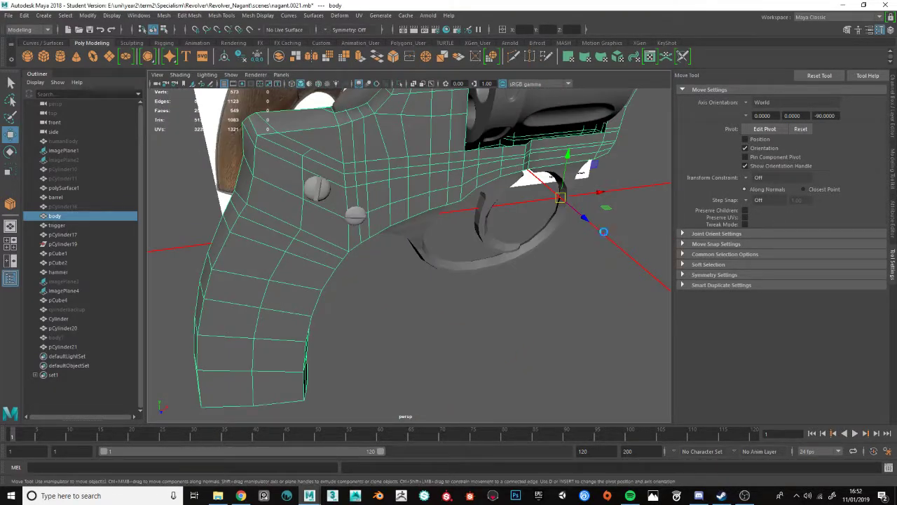
key(ctrl+b)
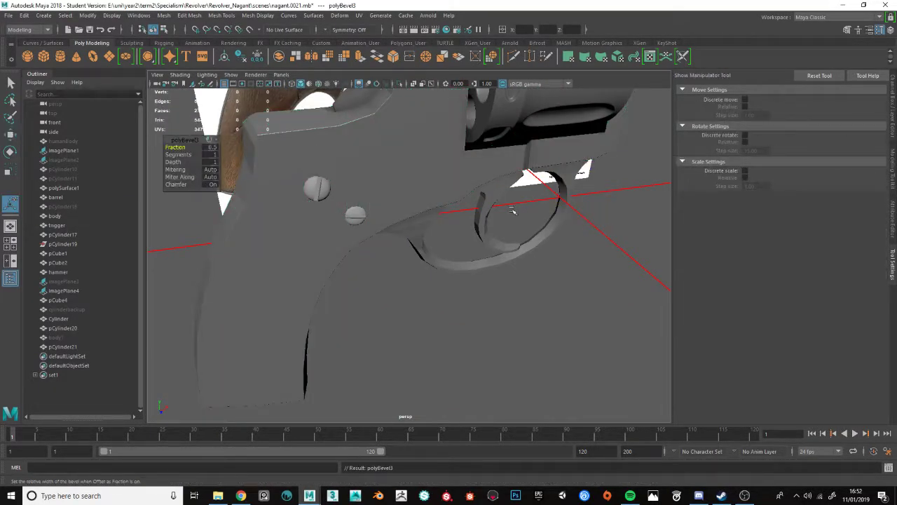
key(ctrl+z)
alt+drag(340, 153, 133, 207)
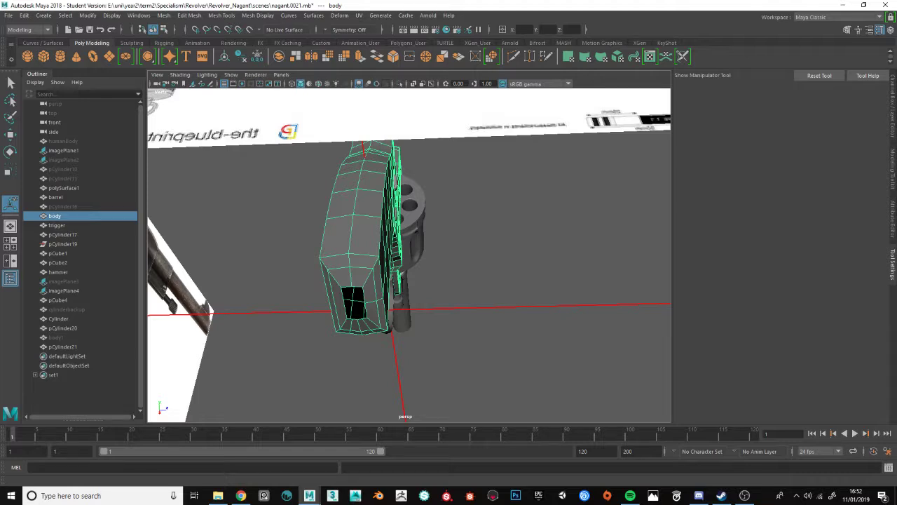
key(alt+Tab)
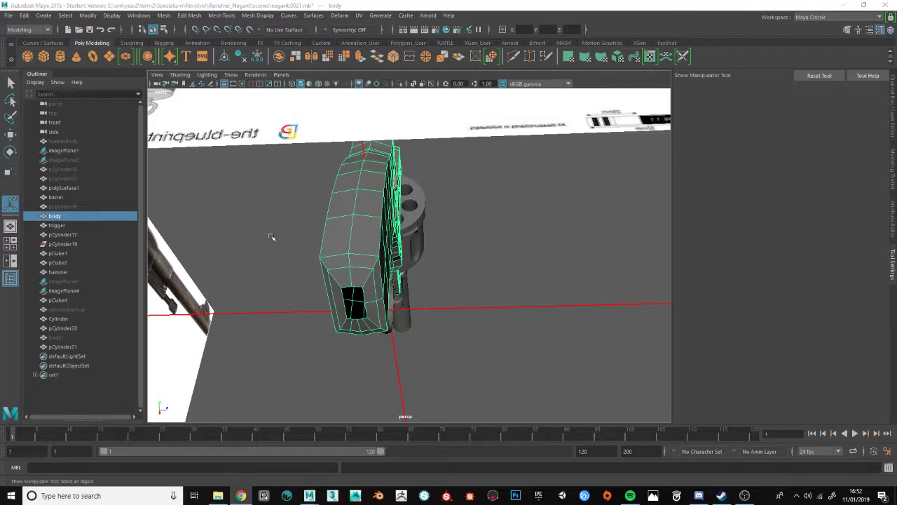
alt+drag(419, 285, 311, 332)
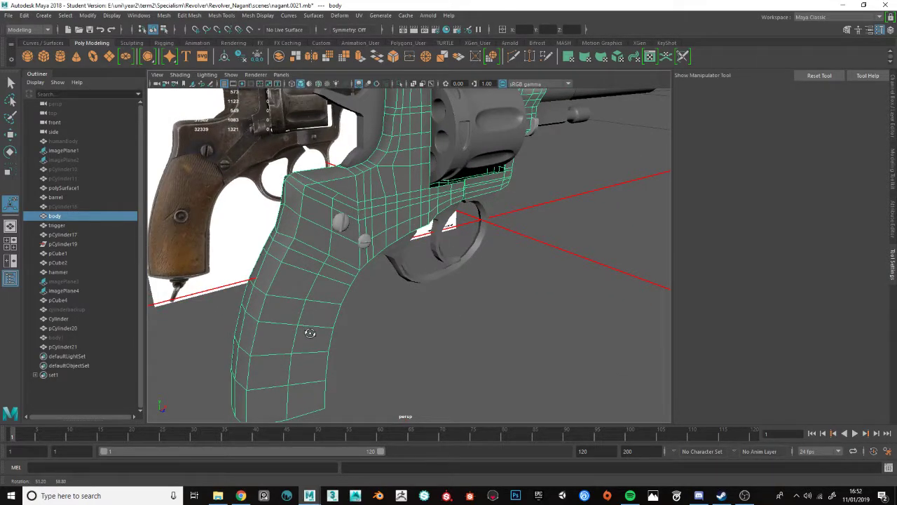
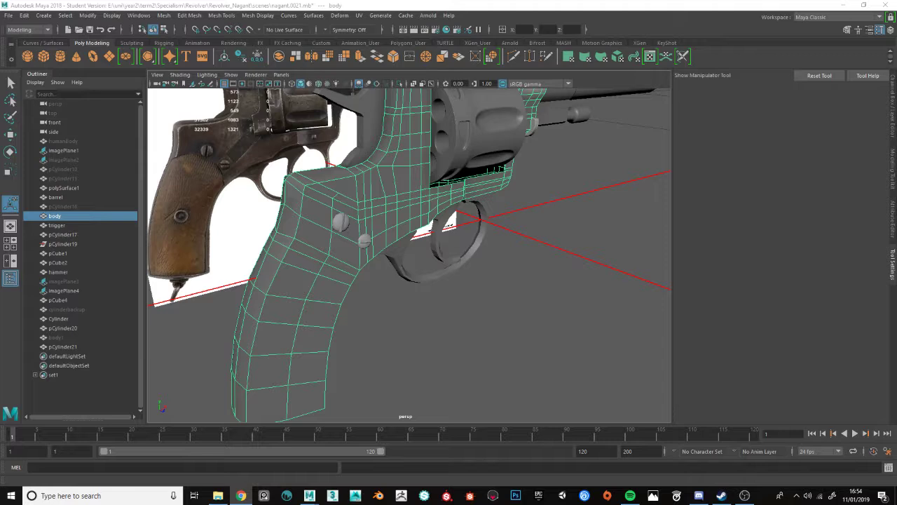
- Examine the cylinder and its recesses up close, from above and from the side
scroll(583, 234, down, 3)
alt+drag(583, 234, 391, 262)
scroll(390, 263, up, 10)
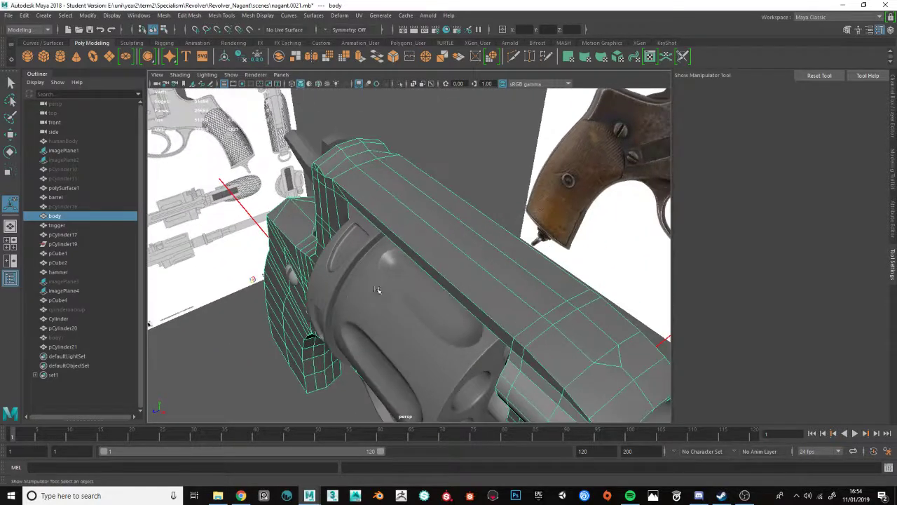
scroll(403, 230, up, 3)
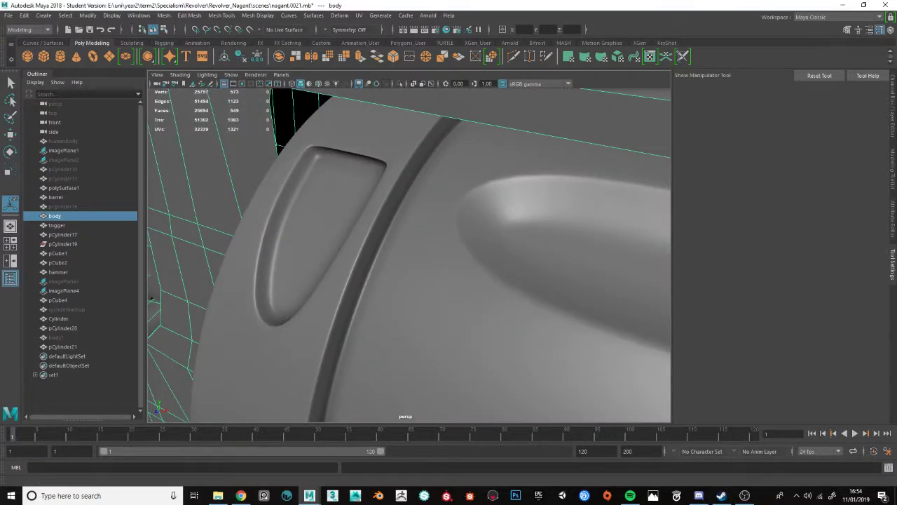
click(56, 225)
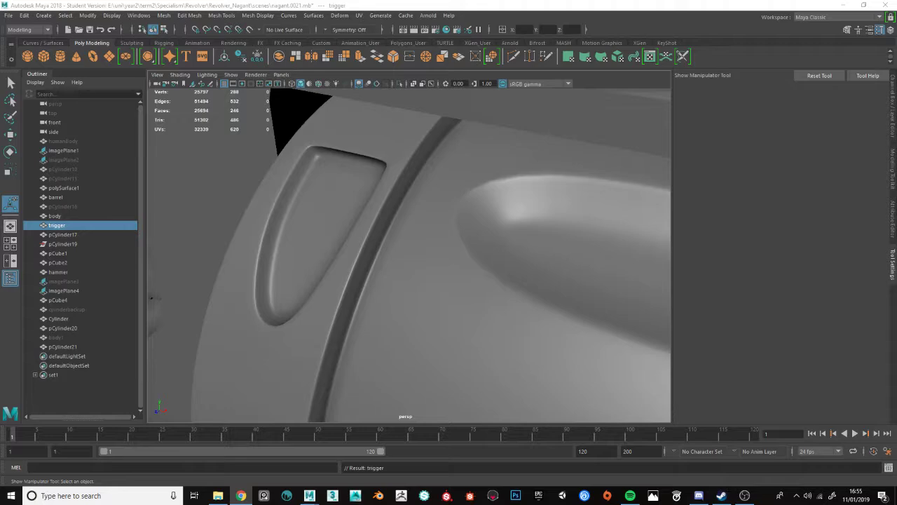
alt+drag(151, 298, 357, 258)
click(358, 258)
scroll(437, 256, down, 5)
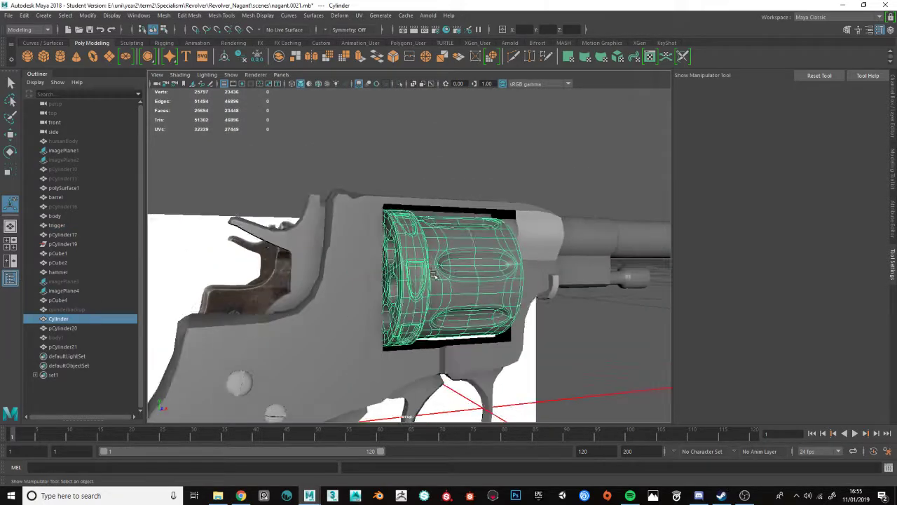
- Select the hammer and shift its pivot from the spur's tip down toward the base, ready for rotating
key(w)
alt+drag(516, 306, 368, 241)
click(321, 295)
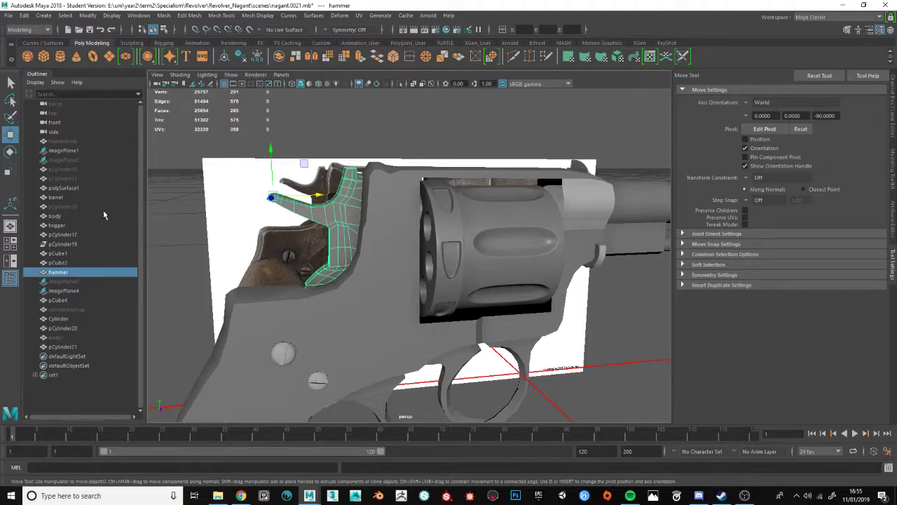
key(d)
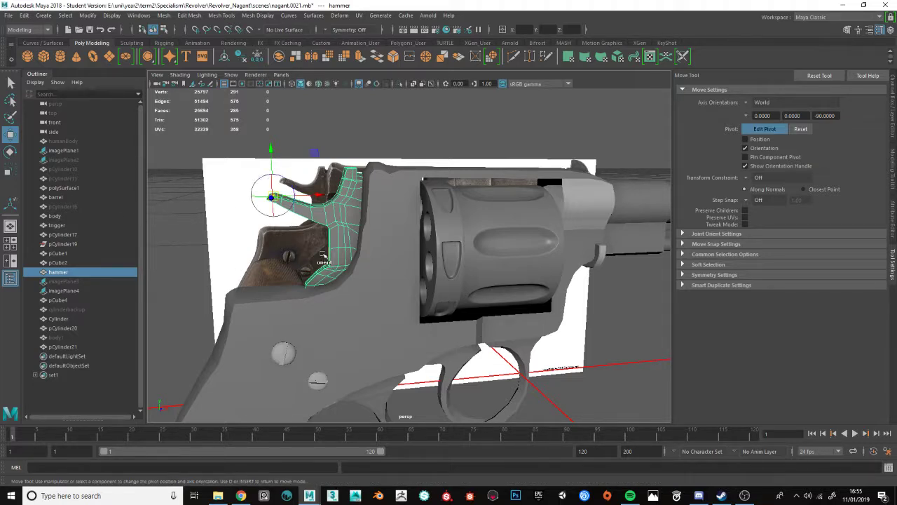
key(x)
click(313, 193)
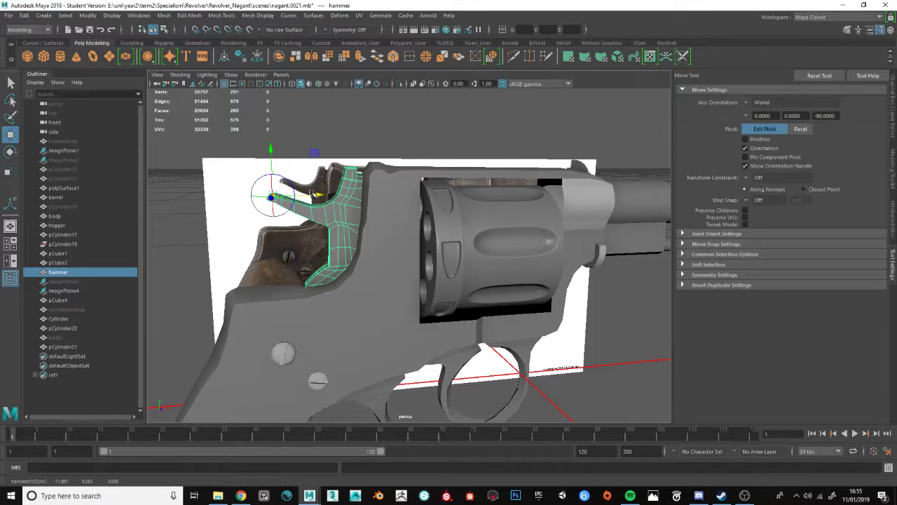
drag(313, 193, 291, 251)
key(e)
- Try rotating the cylinder about its long axis to test its motion
scroll(474, 276, down, 4)
alt+drag(475, 275, 487, 247)
click(489, 247)
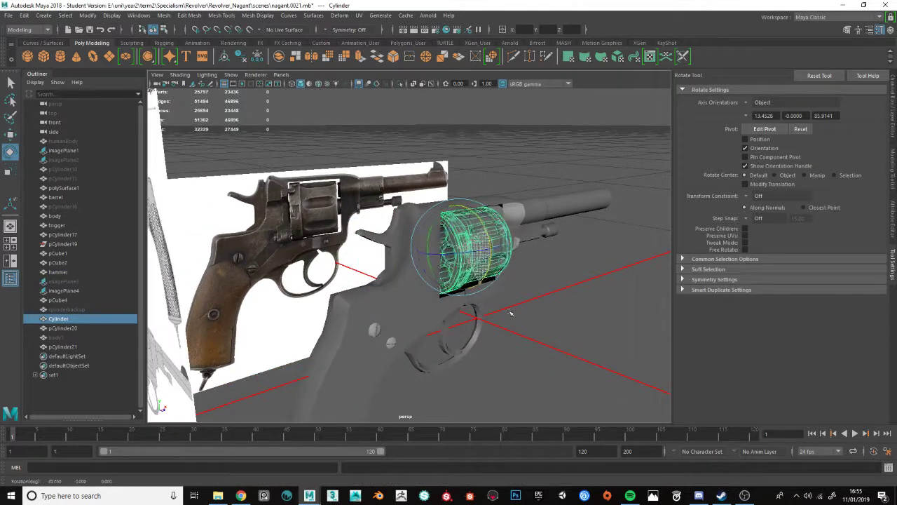
drag(510, 313, 496, 293)
key(ctrl+z)
- Snap the trigger's pivot to a vertex at the trigger's upper end, where it meets the frame
alt+middle_drag(440, 348, 369, 275)
click(370, 274)
key(f)
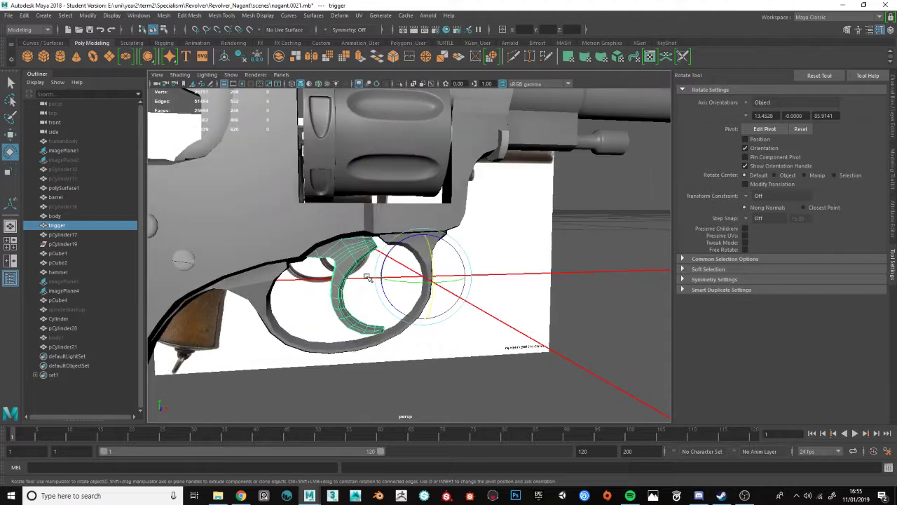
key(d)
key(v)
drag(471, 277, 341, 251)
key(d)
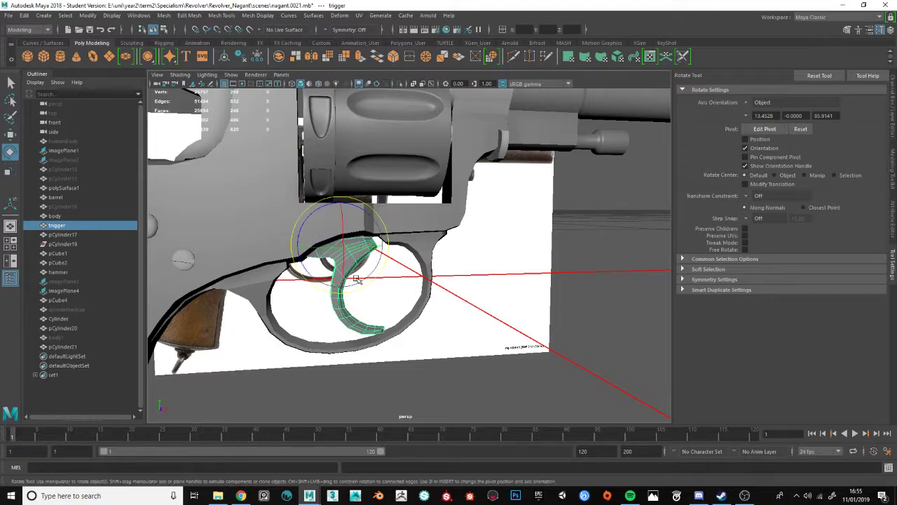
- Try rotating the trigger backward about its new pivot to test its motion
drag(367, 210, 392, 232)
scroll(412, 240, down, 4)
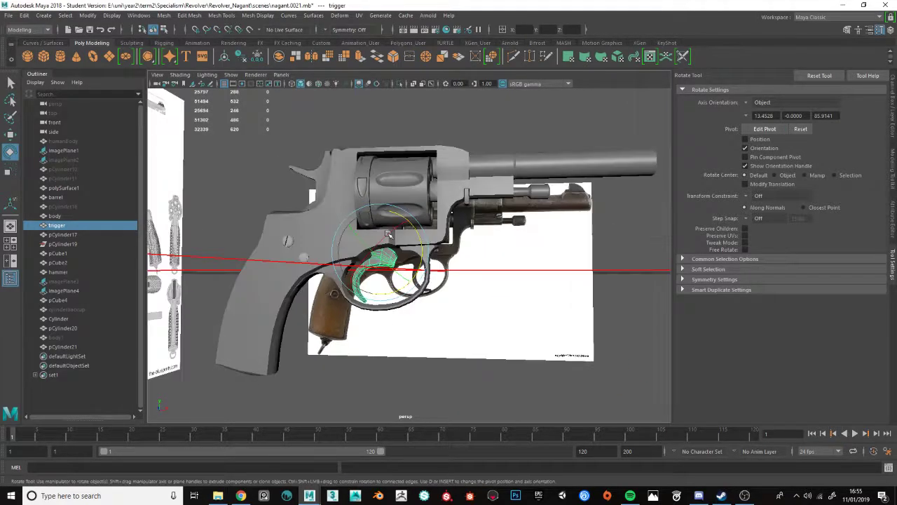
key(ctrl+z)
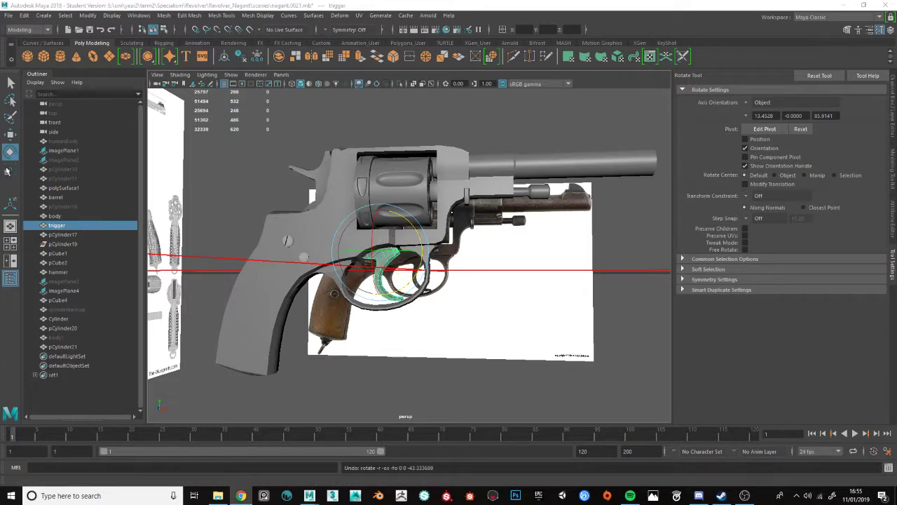
scroll(409, 250, up, 6)
alt+drag(409, 250, 482, 248)
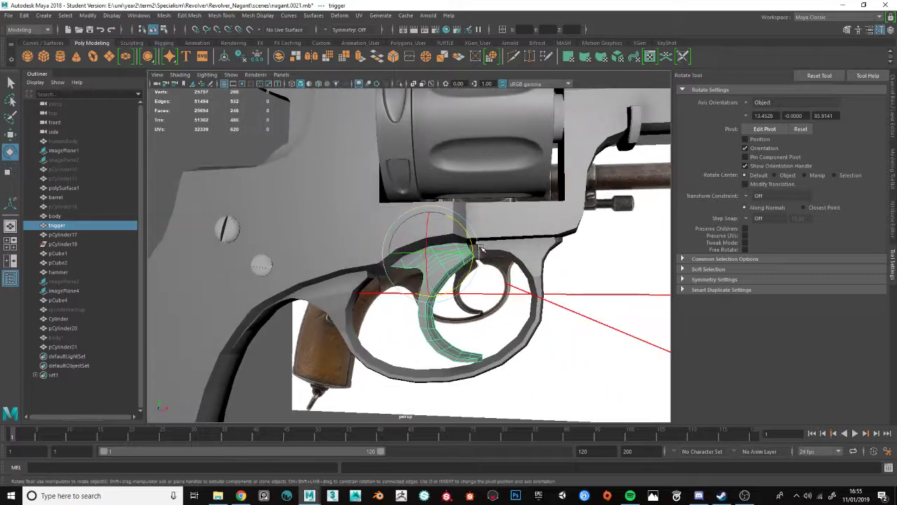
- Raise the trigger's pivot above the trigger's upper end into the frame, and undo the trial rotation
key(w)
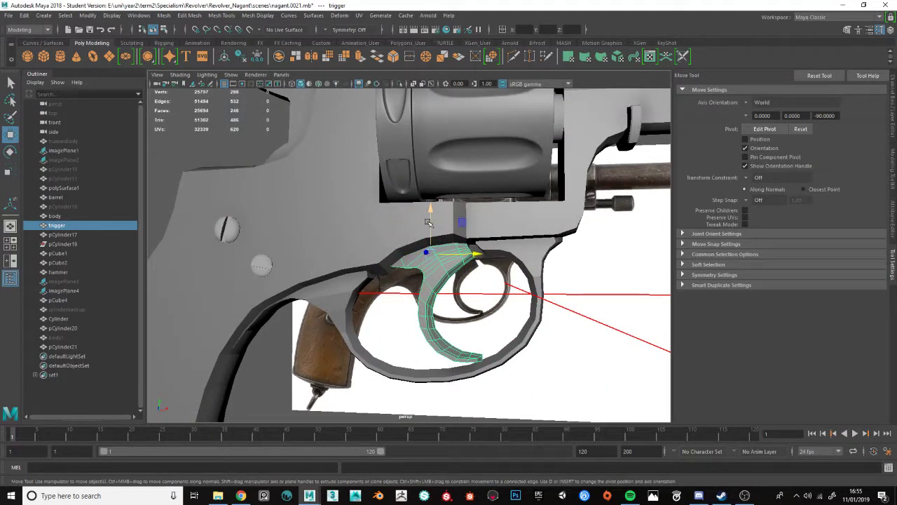
key(d)
drag(430, 222, 388, 258)
key(e)
key(ctrl+z)
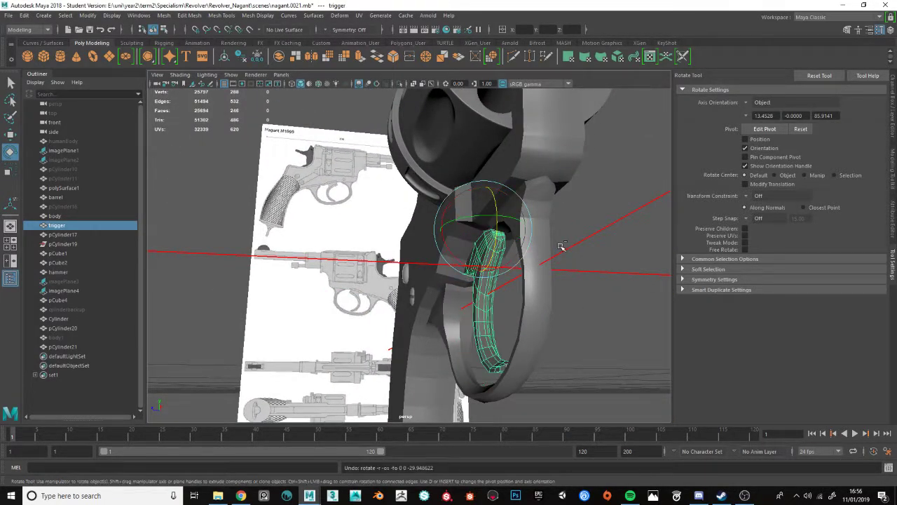
- Try rotating the trigger backward about its raised pivot to test its motion, and undo the rotation
alt+drag(506, 239, 585, 250)
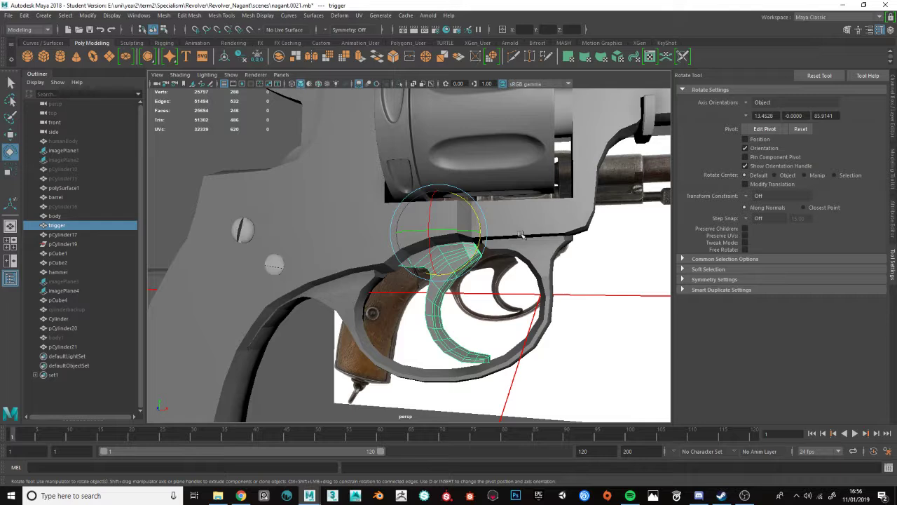
mouse_move(484, 240)
mouse_down()
mouse_move(479, 220)
mouse_move(480, 247)
mouse_move(472, 240)
mouse_up()
key(ctrl+z)
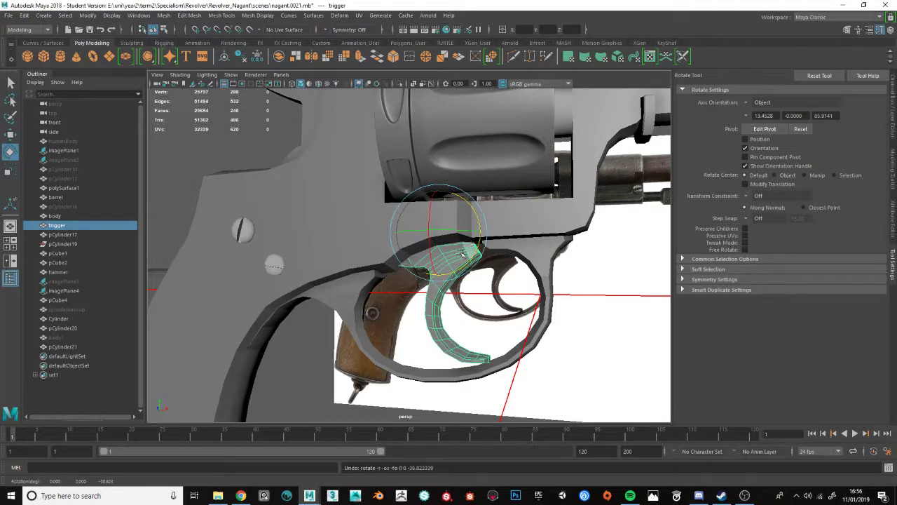
scroll(462, 253, down, 4)
key(w)
scroll(365, 168, down, 3)
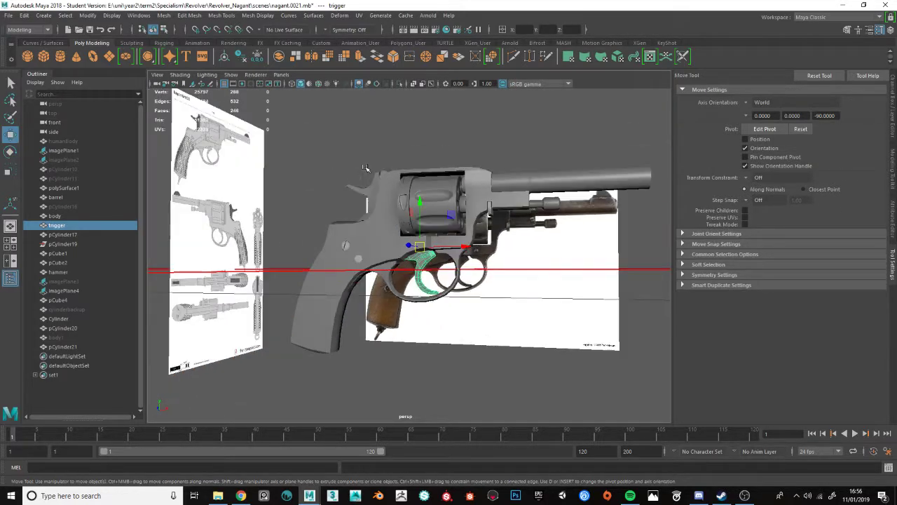
- Select the body and examine the rear of the frame around the hammer slot from several angles
click(359, 140)
scroll(384, 191, down, 5)
alt+drag(387, 193, 309, 273)
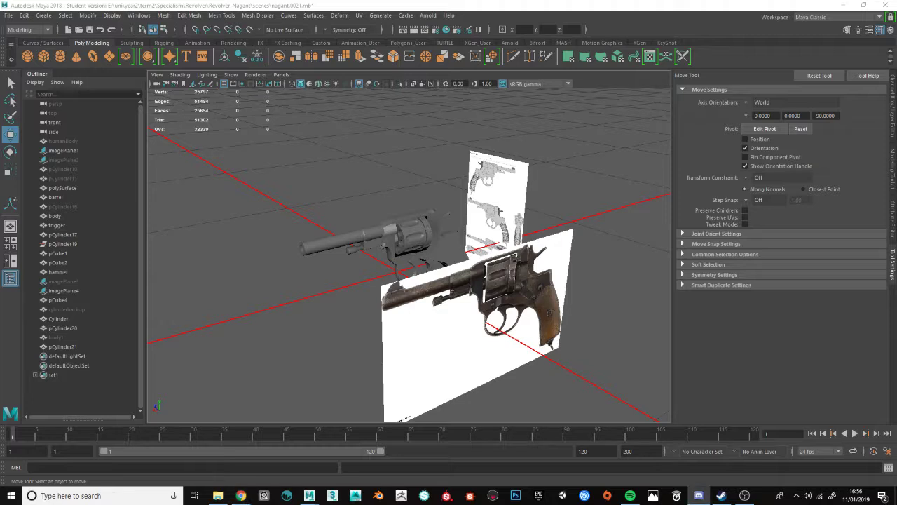
scroll(456, 171, up, 6)
alt+drag(455, 172, 306, 271)
click(367, 183)
alt+drag(367, 183, 441, 264)
scroll(441, 264, up, 5)
alt+middle_drag(471, 261, 477, 223)
alt+drag(476, 223, 432, 224)
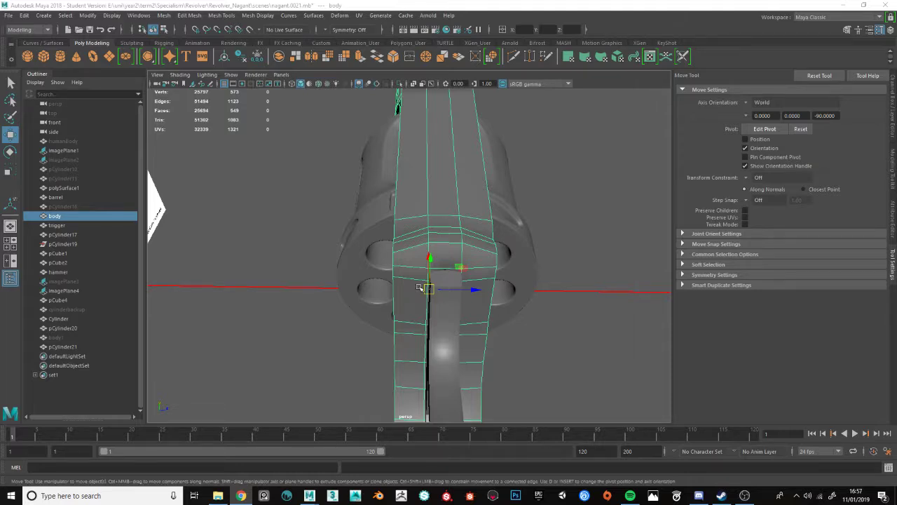
alt+drag(425, 287, 393, 283)
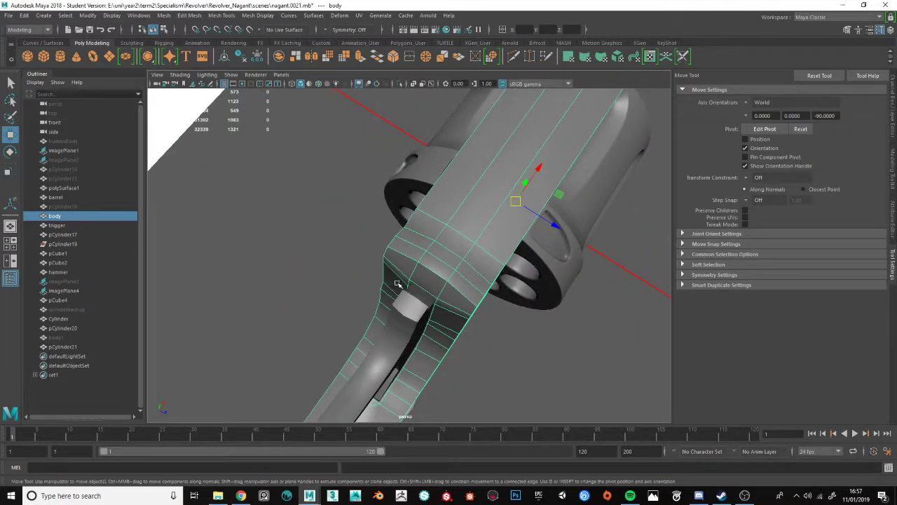
alt+drag(450, 292, 394, 240)
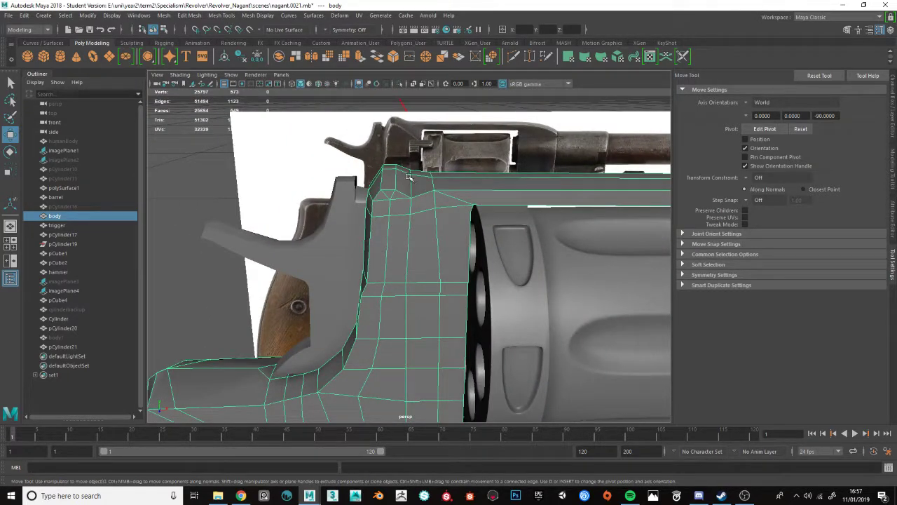
alt+drag(411, 179, 415, 230)
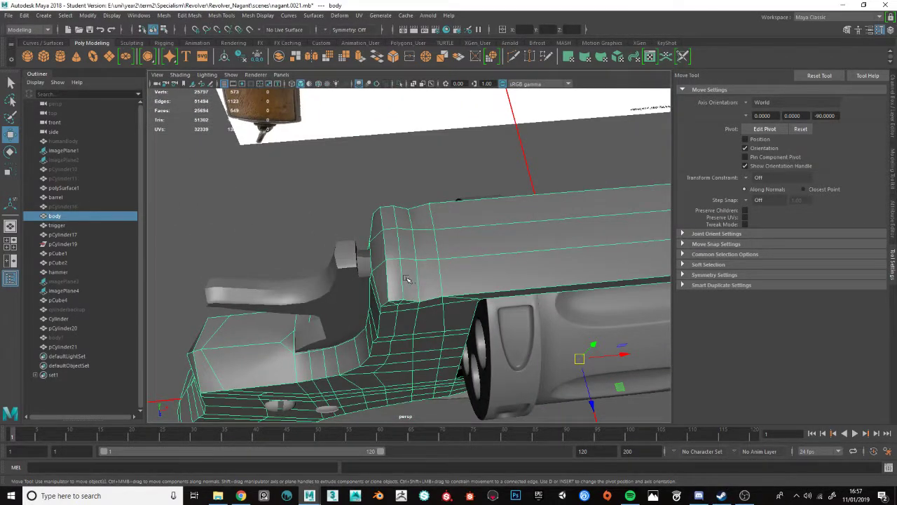
- Try deleting the strip of body faces lining the hammer slot, from the top bridge down to the slot's lower end
key(F11)
click(407, 243)
alt+middle_drag(313, 342, 380, 315)
scroll(372, 327, up, 5)
key(shift+period)
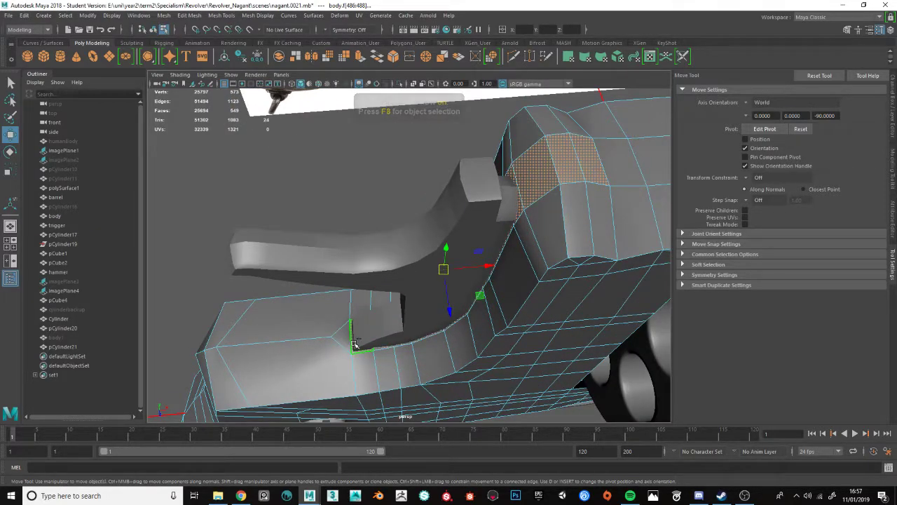
click(352, 345)
alt+drag(352, 345, 483, 243)
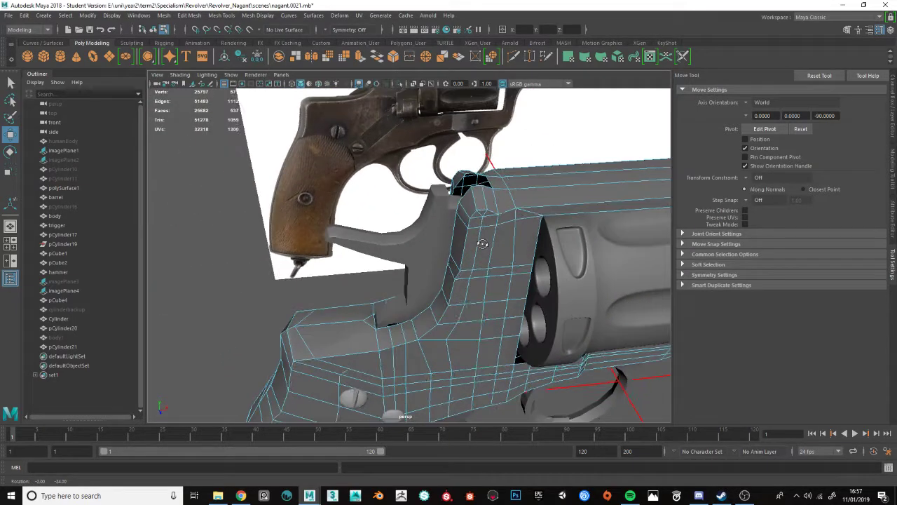
alt+drag(474, 201, 483, 218)
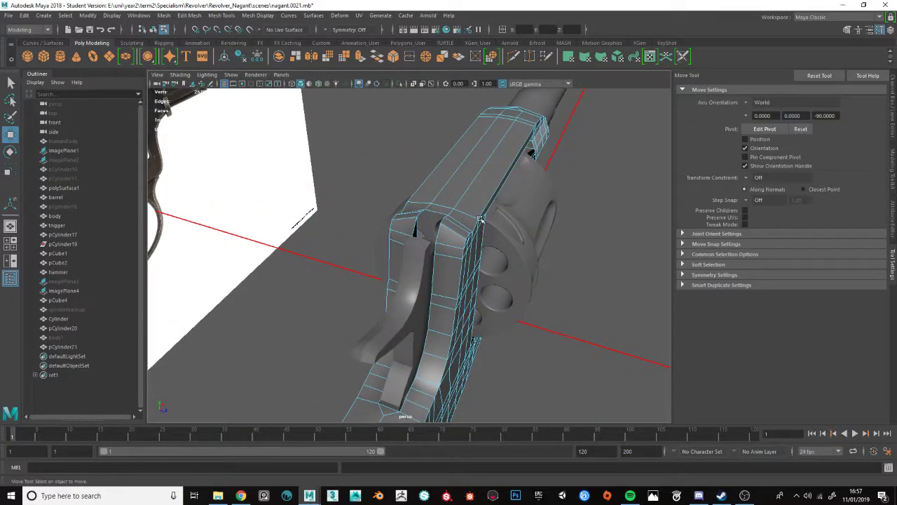
scroll(527, 143, up, 5)
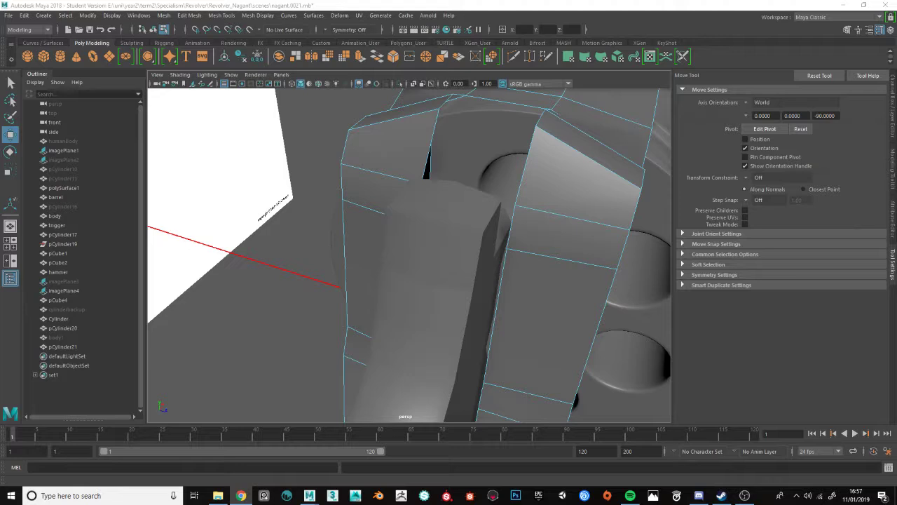
scroll(387, 210, down, 6)
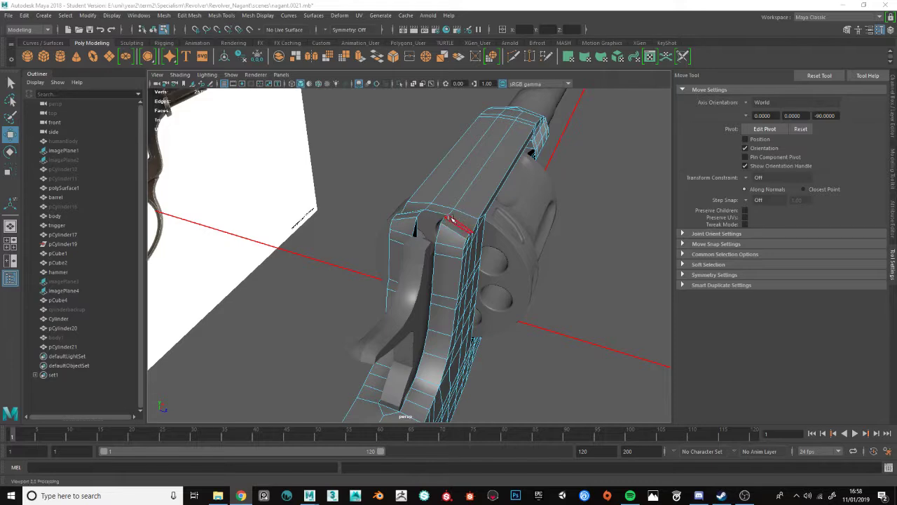
- Try deleting the hammer slot's face strip again, leaving out the forward face on the top bridge
alt+drag(457, 231, 422, 234)
click(423, 233)
scroll(420, 234, up, 5)
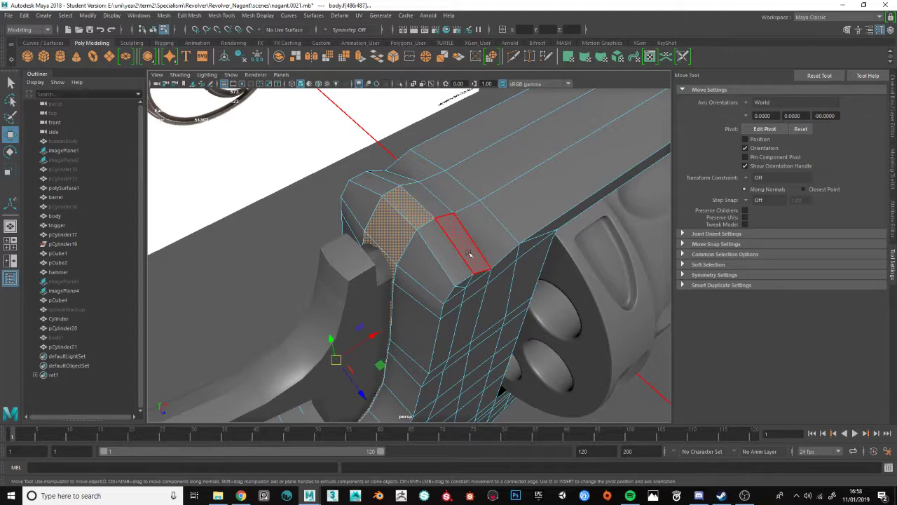
key(Delete)
mouse_move(471, 245)
alt+mouse_down()
mouse_move(394, 234)
mouse_move(498, 232)
mouse_move(460, 238)
alt+mouse_up()
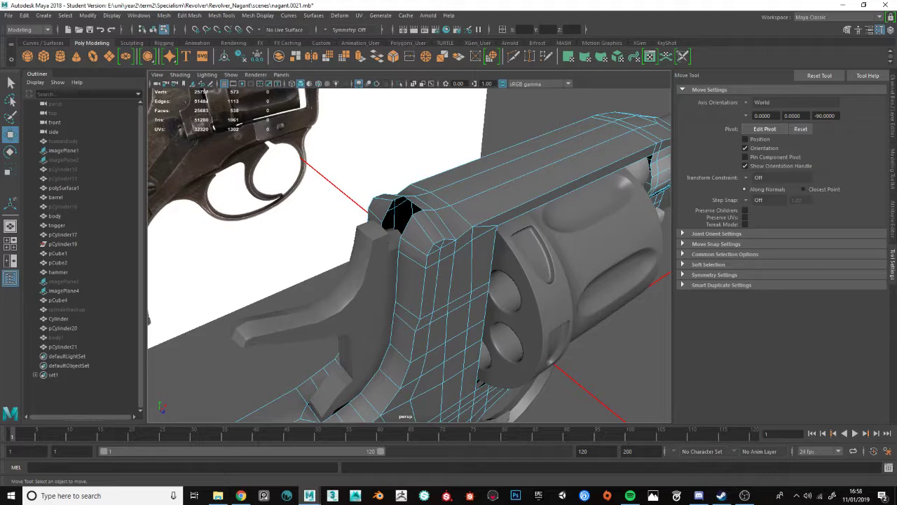
alt+drag(395, 365, 487, 206)
mouse_move(397, 262)
alt+mouse_down()
mouse_move(450, 246)
mouse_move(394, 251)
alt+mouse_up()
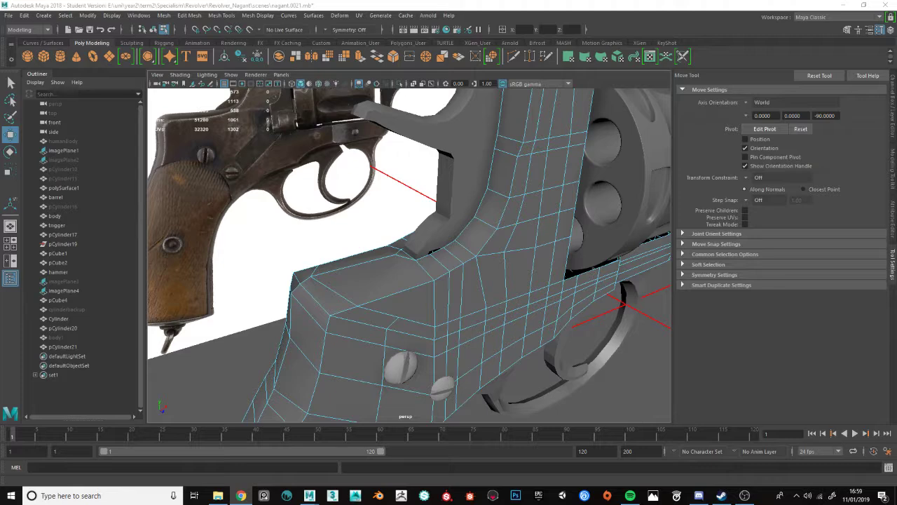
- Undo the last deletion of the hammer slot faces and clear the face selection
alt+drag(381, 271, 294, 320)
alt+middle_drag(294, 320, 419, 238)
alt+drag(418, 239, 455, 243)
key(ctrl+z)
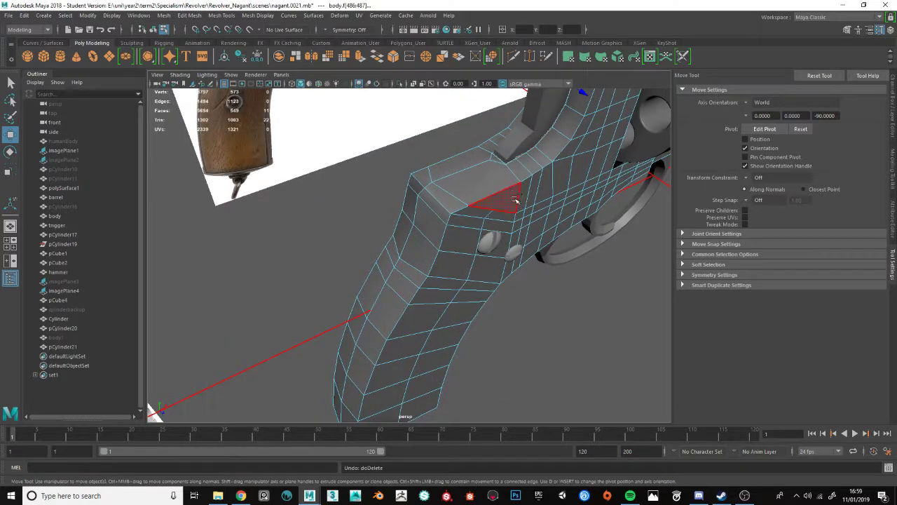
alt+middle_drag(515, 199, 416, 305)
mouse_move(415, 305)
alt+mouse_down()
mouse_move(451, 286)
mouse_move(498, 283)
mouse_move(404, 316)
mouse_move(413, 322)
alt+mouse_up()
key(ctrl+z)
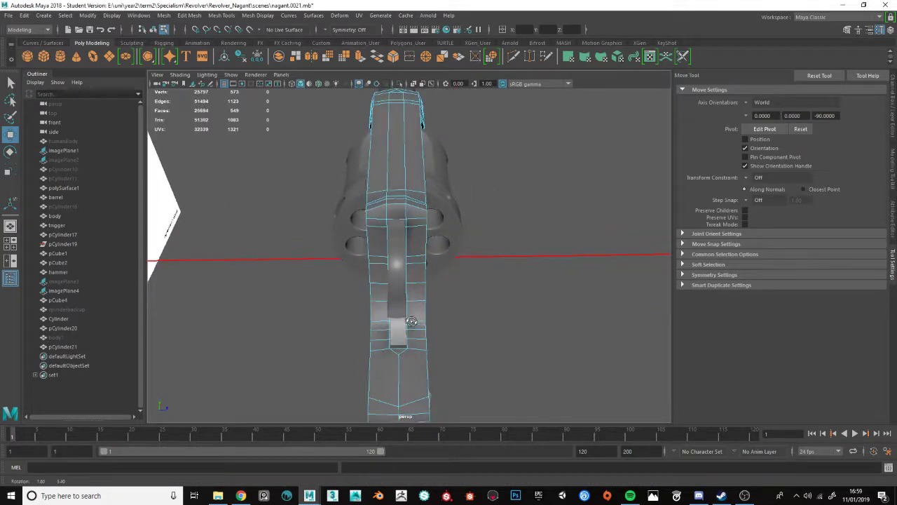
- Connect a one-segment edge loop down the centre of the body's top strap and hammer slot, with slide 0.5
key(F10)
click(394, 204)
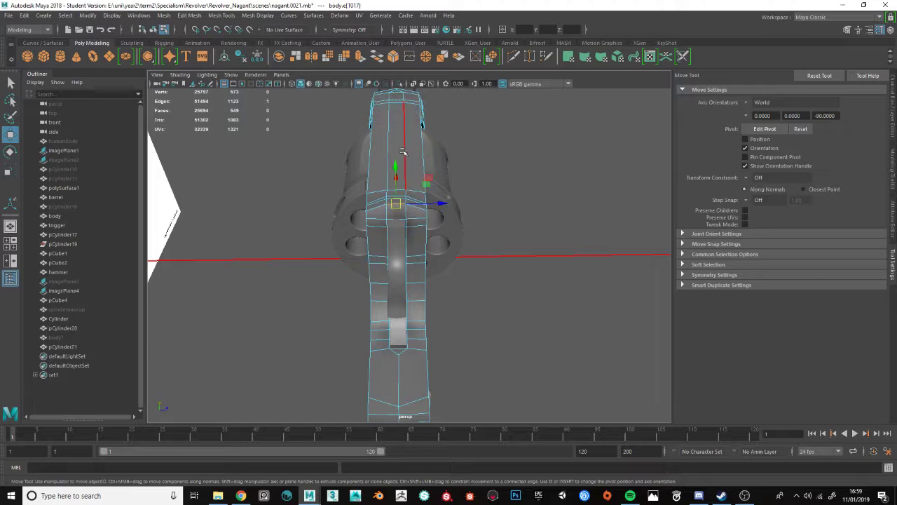
shift+right_drag(398, 114, 378, 262)
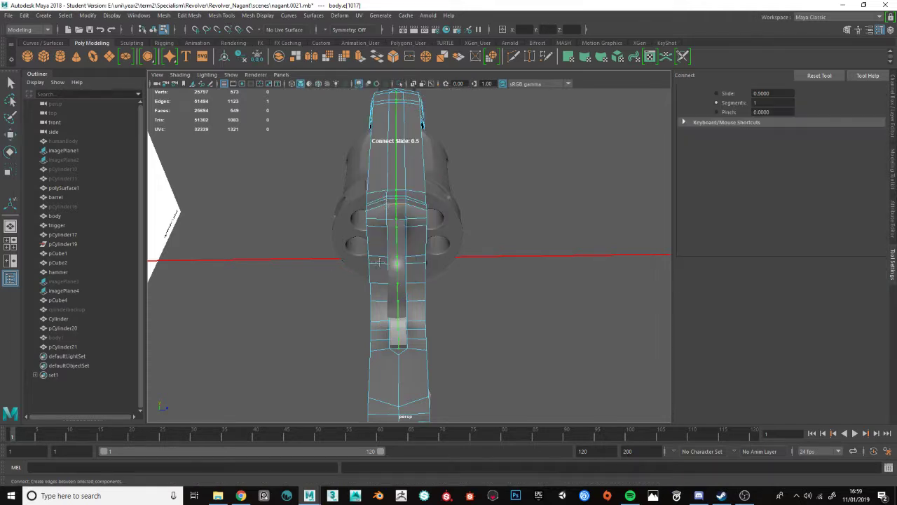
key(w)
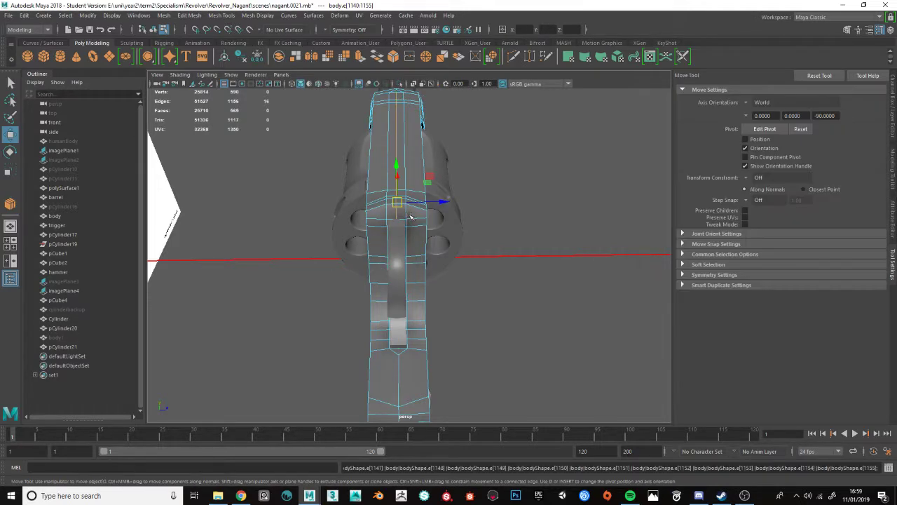
- Try a Multi-Cut from the centre loop's lower end to the centre vertex below the hammer slot, and undo the cut
click(513, 62)
scroll(411, 365, up, 10)
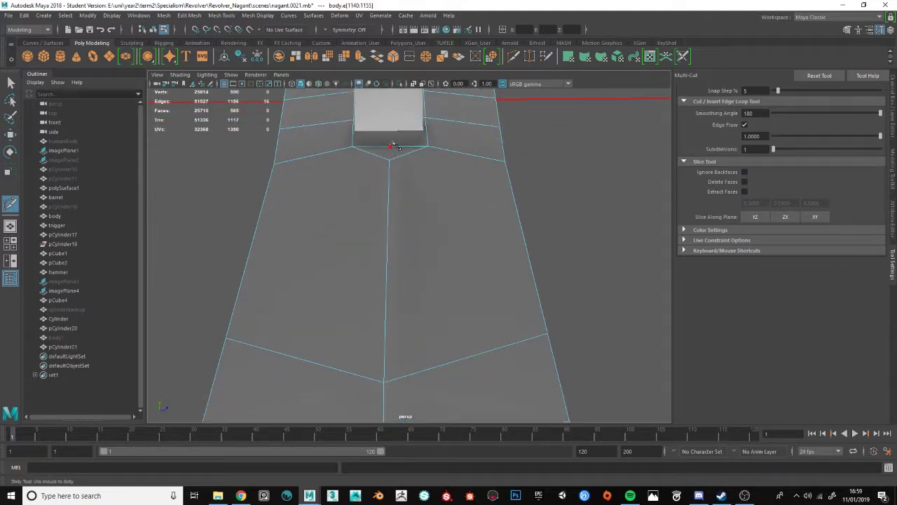
key(F9)
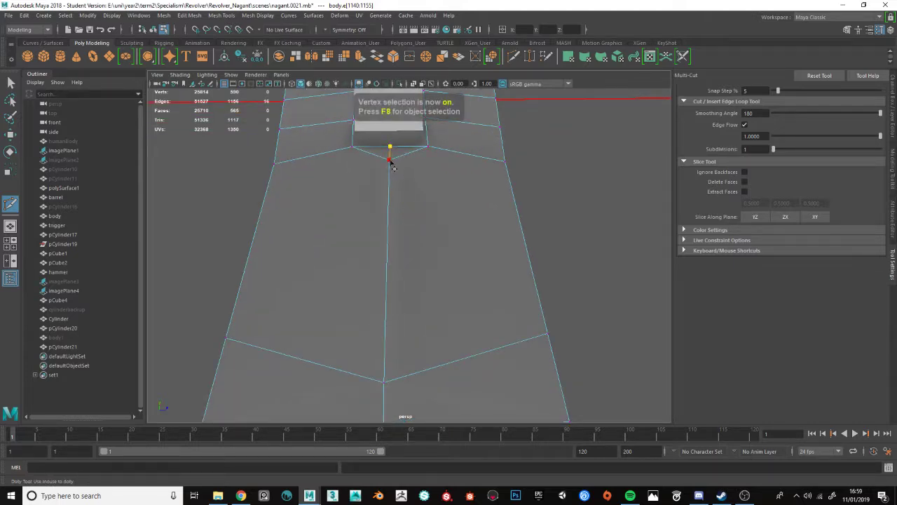
right_click(383, 161)
scroll(405, 216, down, 5)
alt+drag(431, 176, 397, 242)
key(ctrl+z)
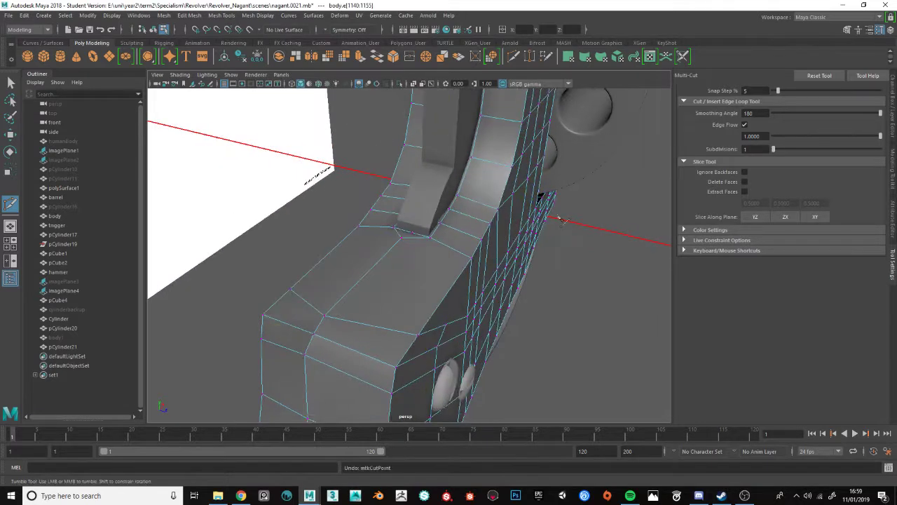
- Turn off Edge Flow and cut an edge joining the centre loop's lower end to the vertex below the hammer slot
click(745, 124)
scroll(375, 227, up, 5)
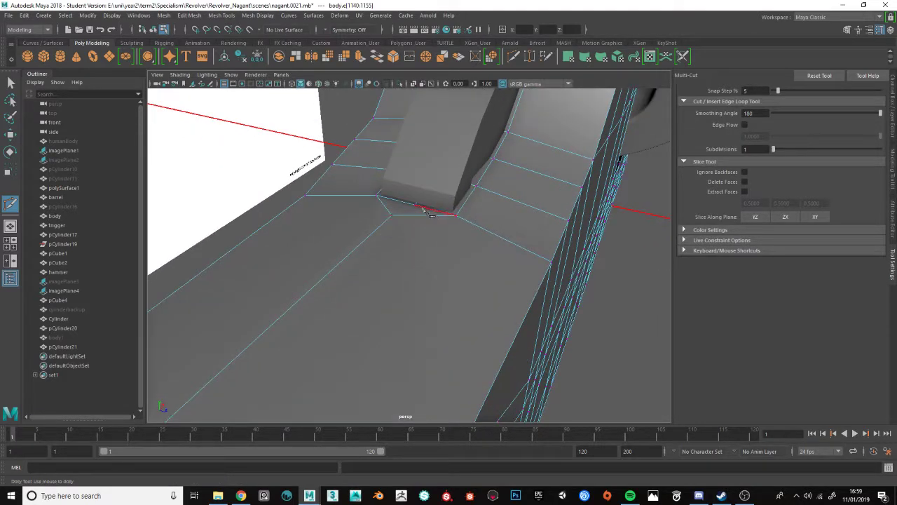
click(392, 216)
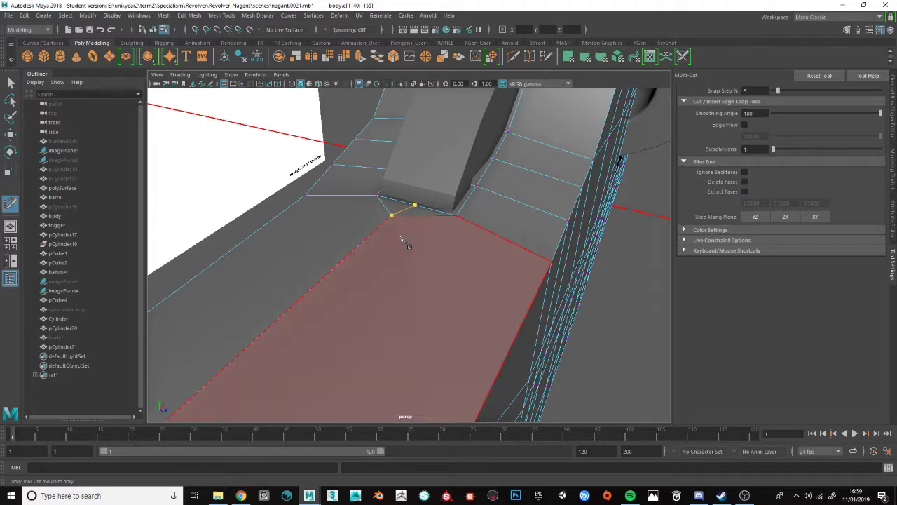
alt+drag(403, 240, 477, 267)
right_click(485, 278)
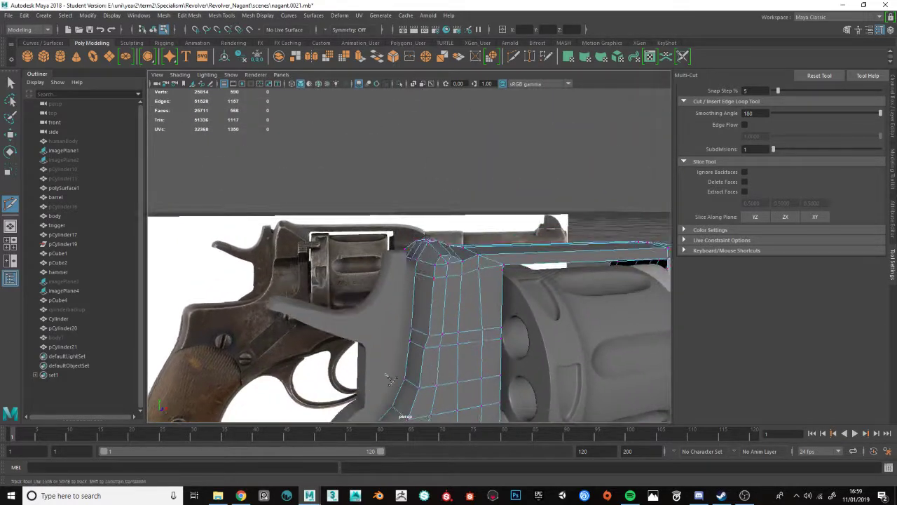
- Undo the joining cut below the hammer slot and the connected centre edge loop on the body
alt+right_drag(477, 266, 483, 280)
alt+middle_drag(482, 280, 516, 210)
alt+drag(515, 210, 437, 326)
key(ctrl+z)
key(ctrl+z)
key(ctrl+z)
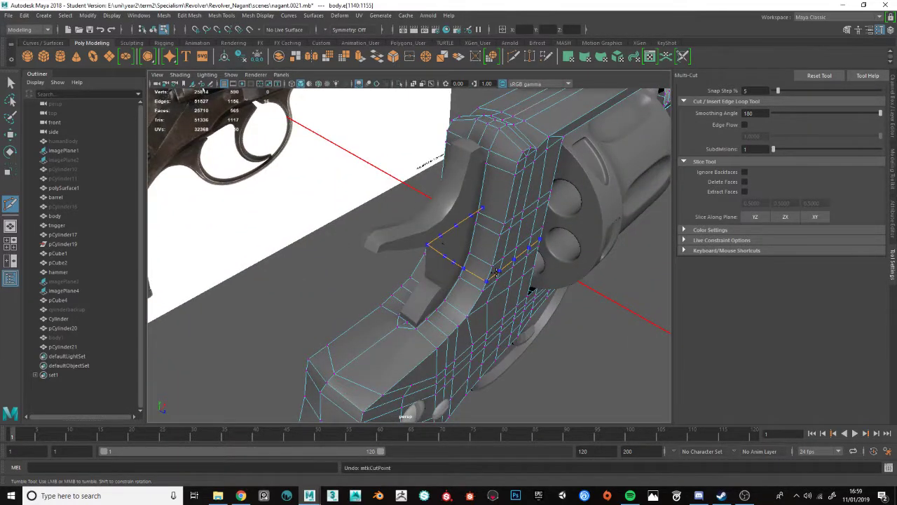
key(ctrl+z)
key(ctrl+z)
alt+right_drag(389, 319, 418, 337)
alt+middle_drag(419, 337, 446, 320)
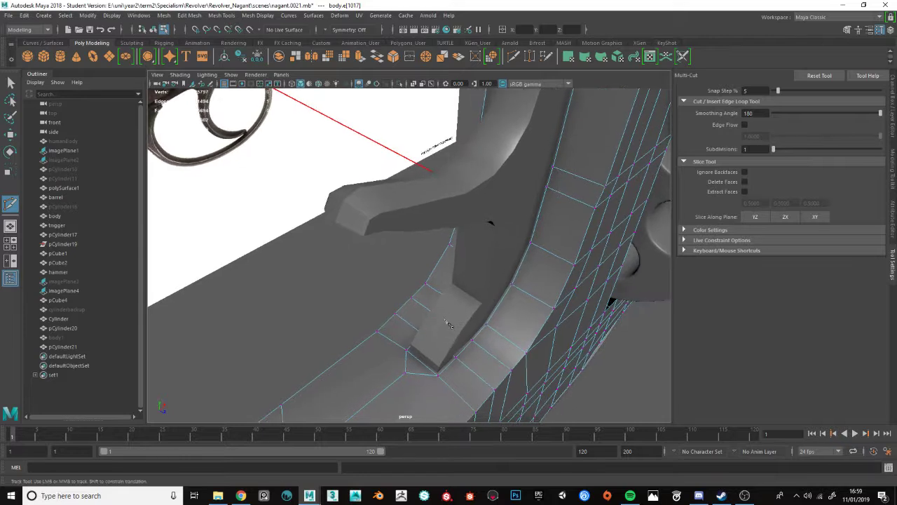
key(q)
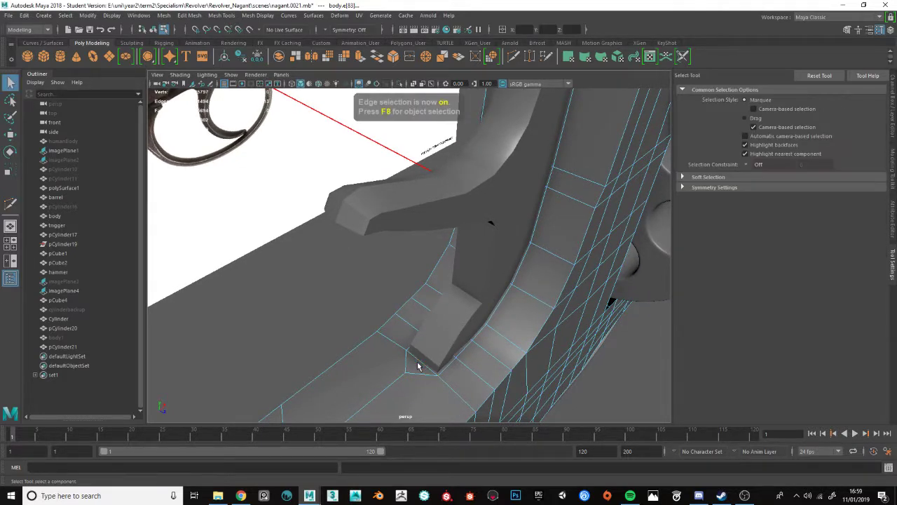
scroll(436, 352, down, 2)
scroll(436, 353, up, 2)
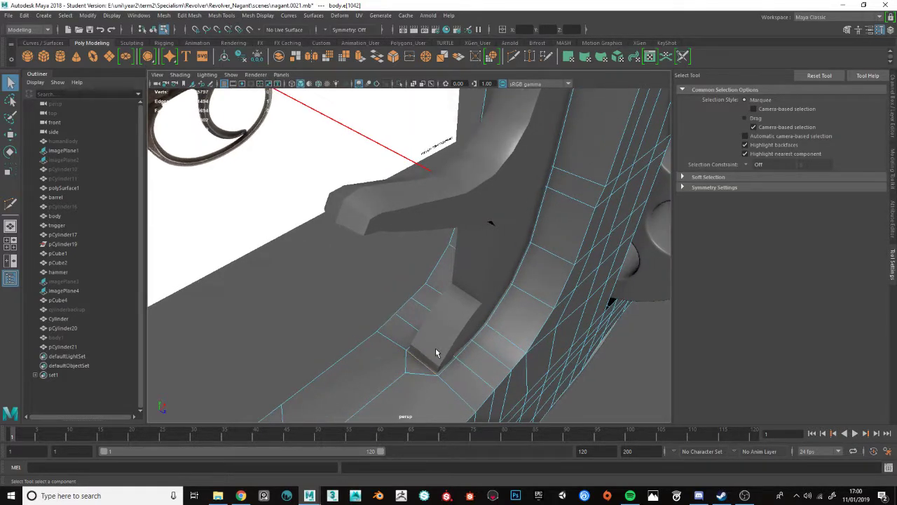
click(513, 56)
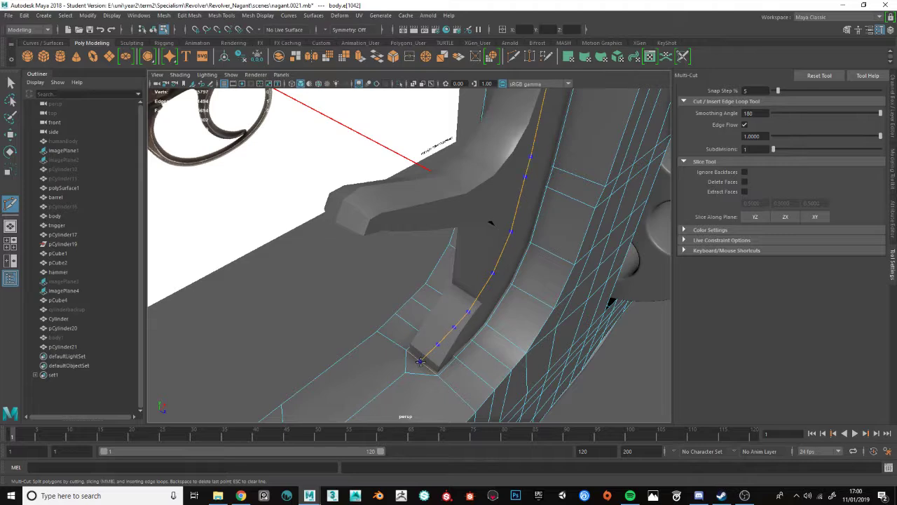
mouse_move(420, 361)
alt+mouse_down()
mouse_move(502, 297)
mouse_move(430, 353)
alt+mouse_up()
scroll(428, 355, up, 4)
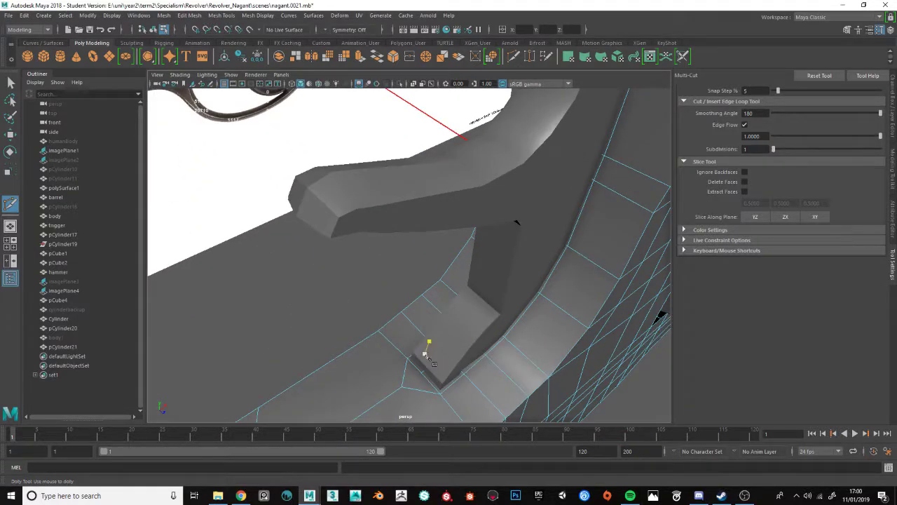
key(F9)
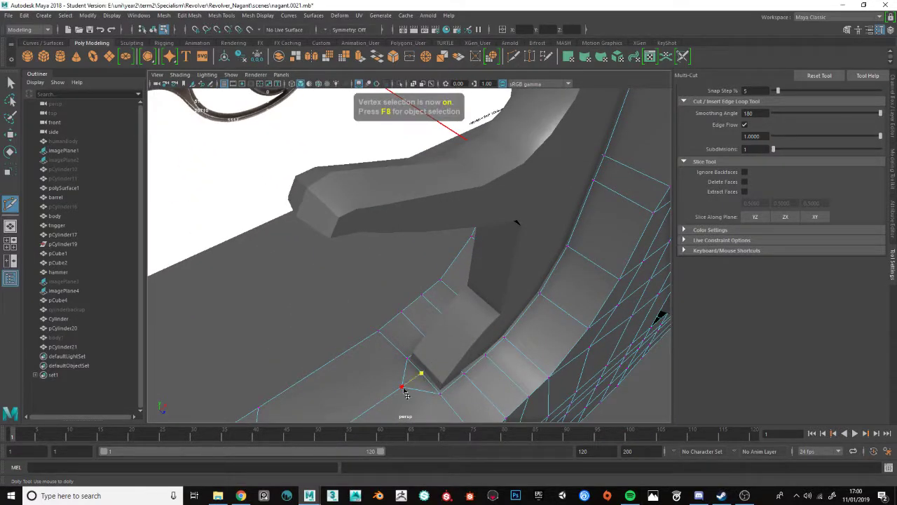
ctrl+click(526, 348)
alt+drag(525, 347, 393, 363)
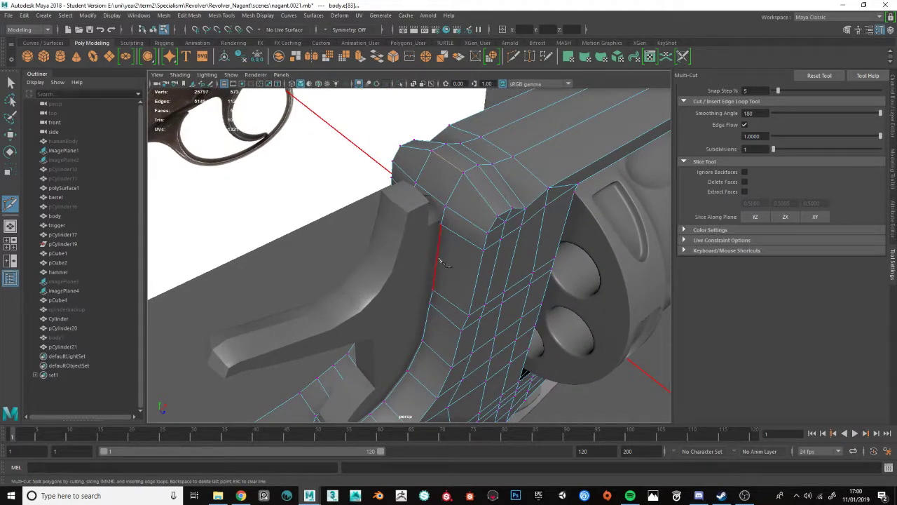
key(q)
- Connect a one-segment edge loop with slide 0.5 along the centre of the body's top strap and through the hammer slot
shift+right_drag(434, 203, 432, 366)
click(451, 165)
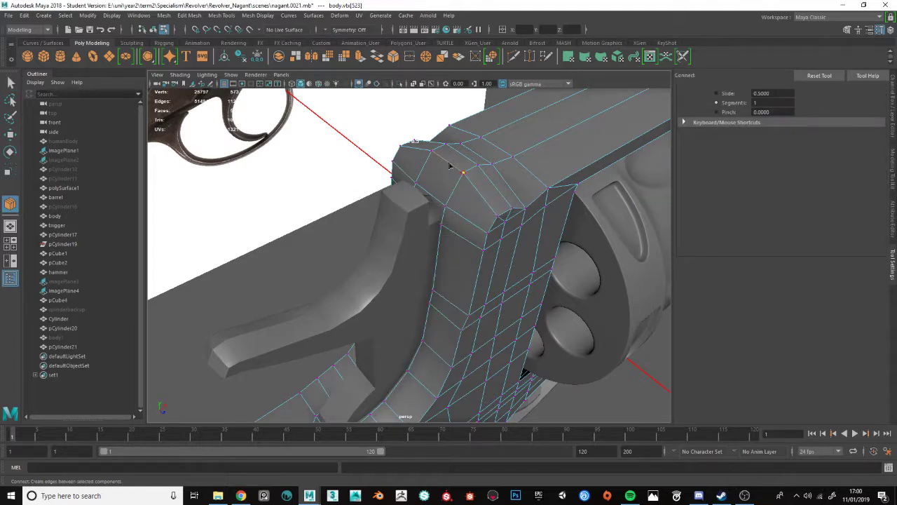
key(ctrl+z)
click(449, 164)
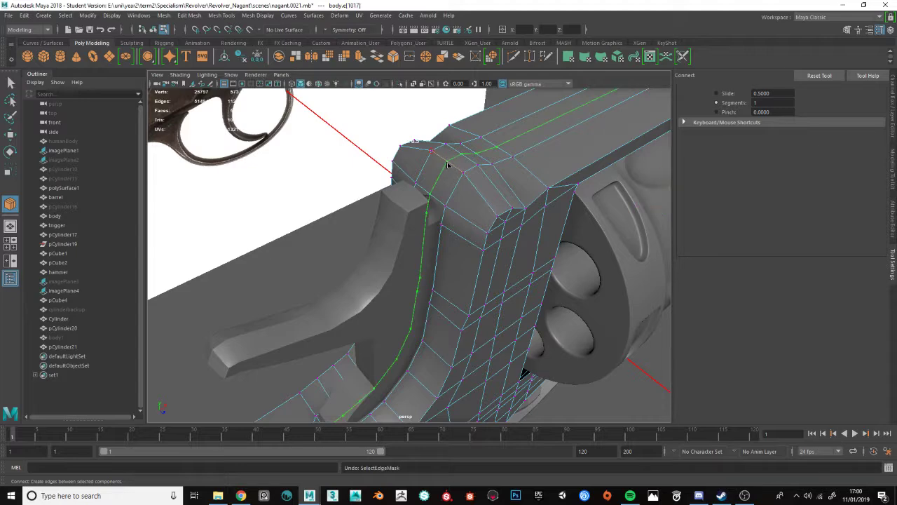
key(q)
- Multi-Cut an edge from the centre loop's lower end to the vertex below the hammer slot, undoing the first try and turning Edge Flow off
alt+drag(448, 164, 454, 226)
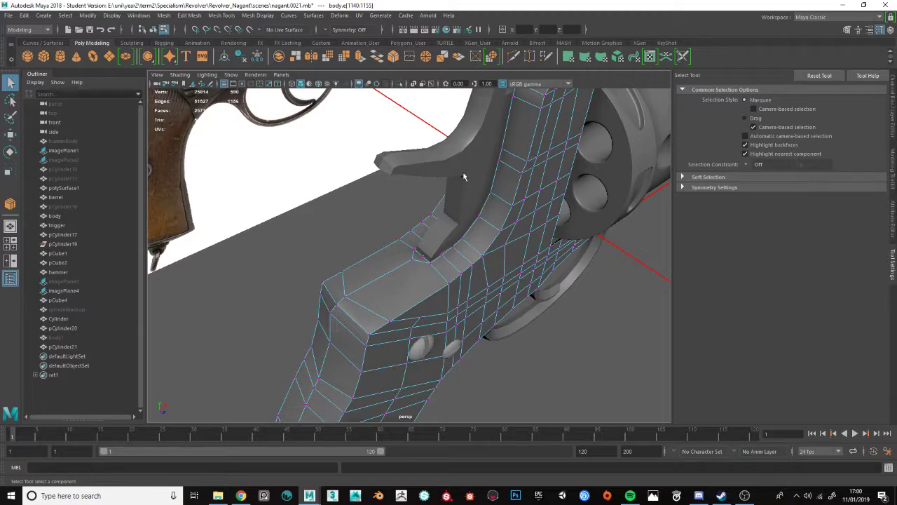
click(524, 56)
scroll(453, 270, up, 5)
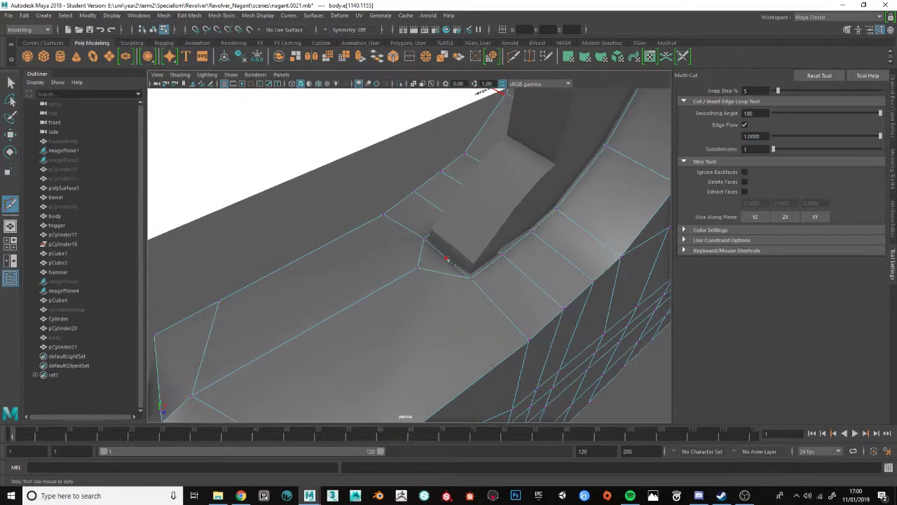
click(417, 269)
right_click(420, 270)
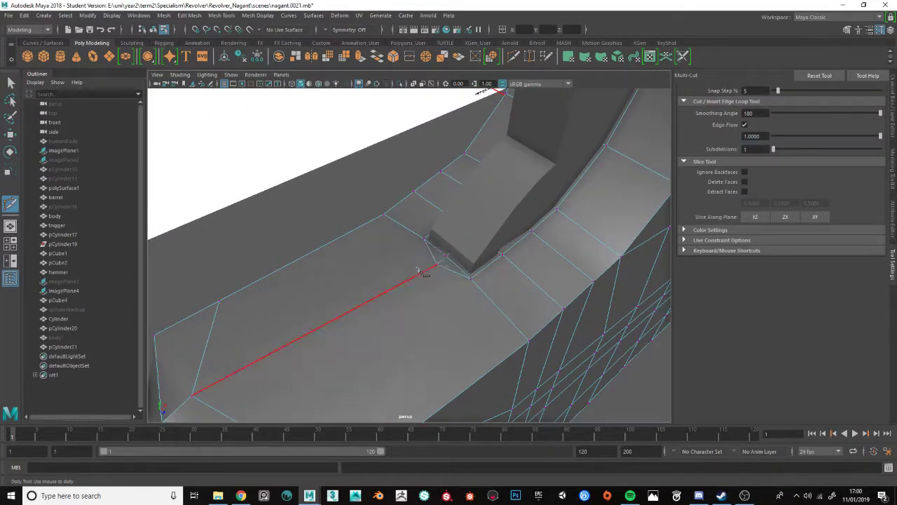
key(ctrl+z)
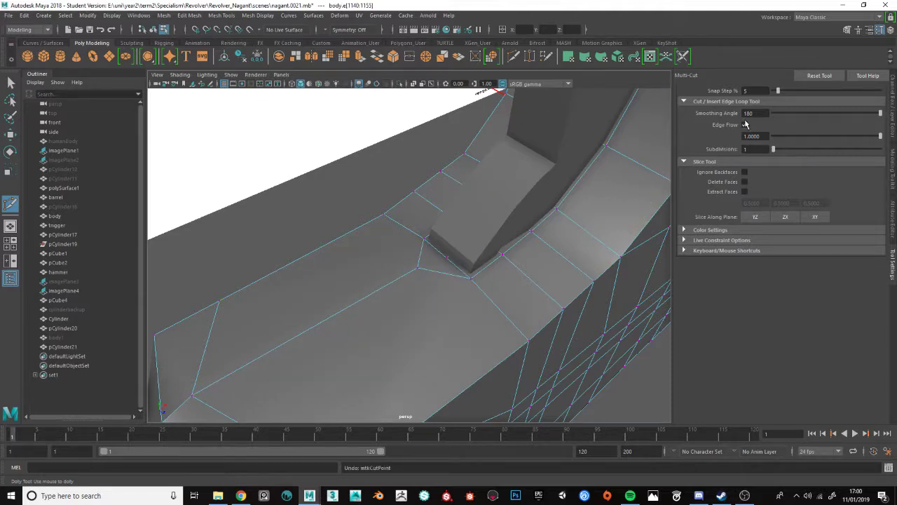
click(746, 125)
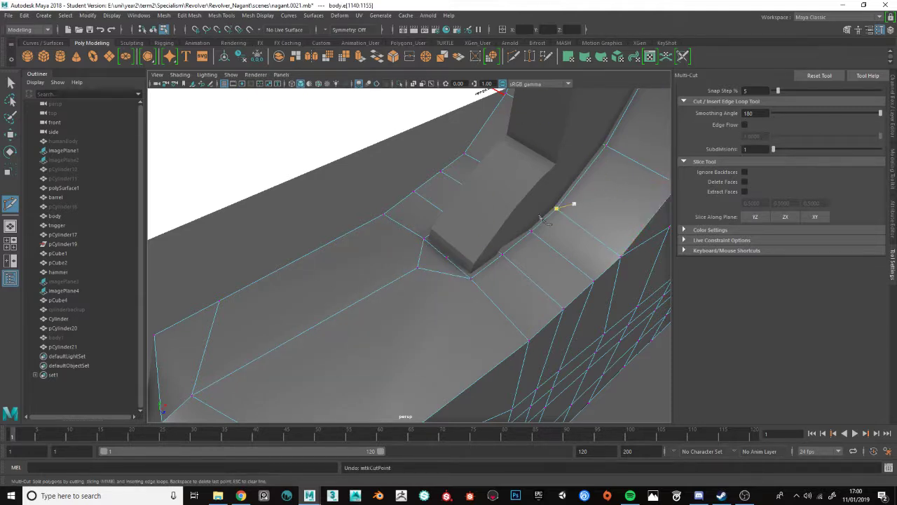
click(447, 259)
right_click(415, 273)
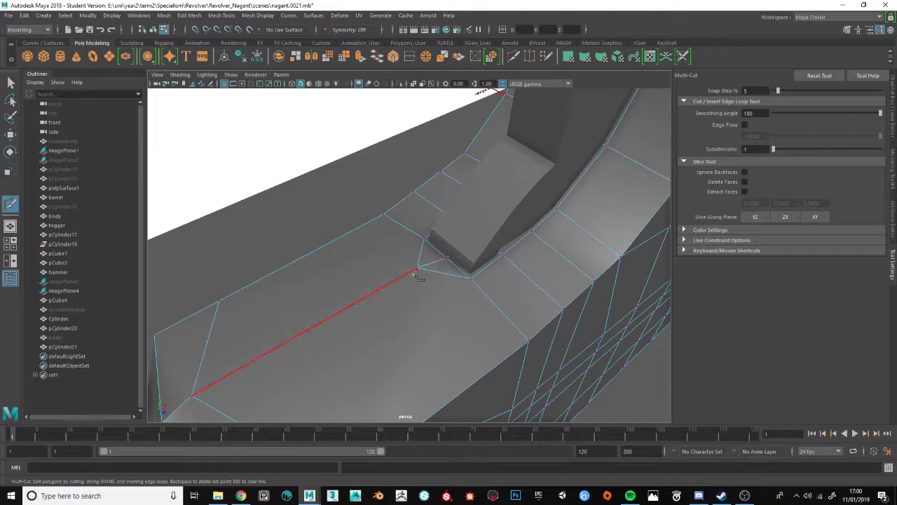
- Cut an edge joining the centre loop's front end to the centre vertex at the barrel end of the top strap
scroll(420, 278, down, 8)
alt+middle_drag(582, 147, 435, 288)
scroll(523, 203, up, 2)
alt+middle_drag(524, 205, 418, 289)
scroll(421, 286, up, 4)
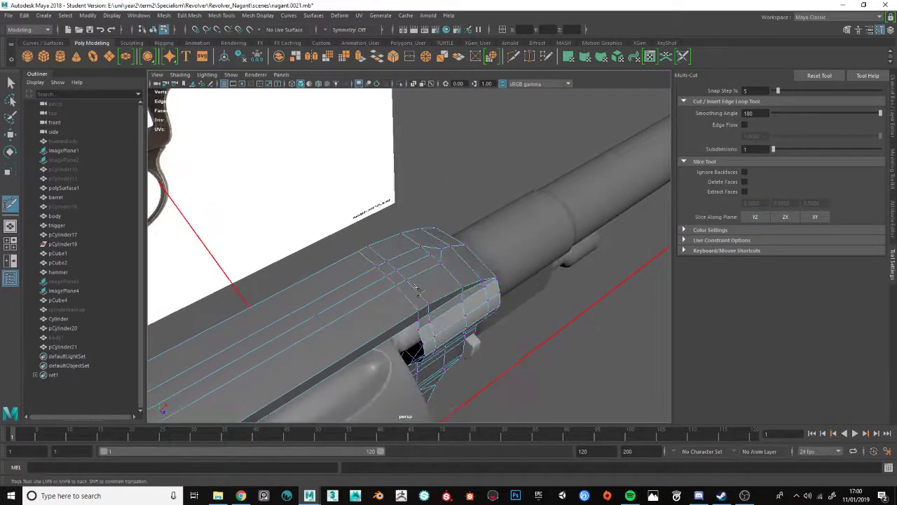
click(450, 254)
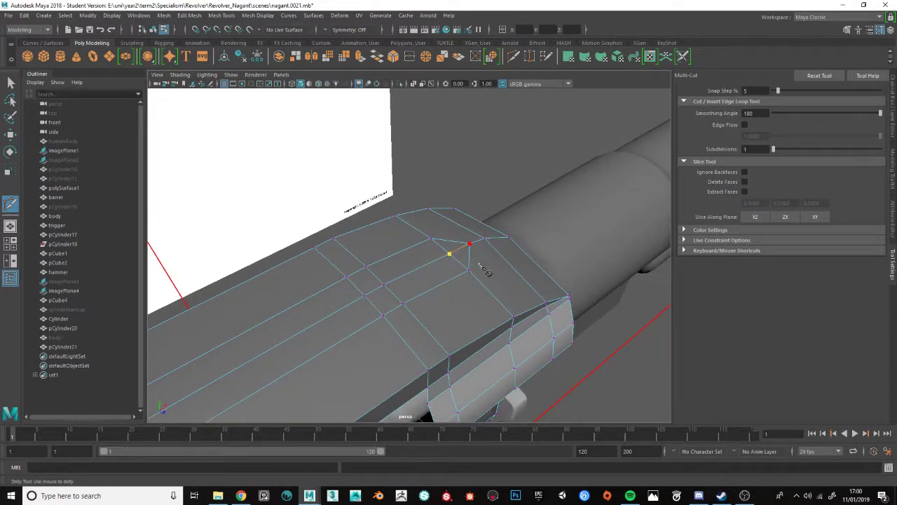
mouse_move(470, 266)
alt+middle_down()
mouse_move(459, 257)
mouse_move(484, 259)
alt+middle_up()
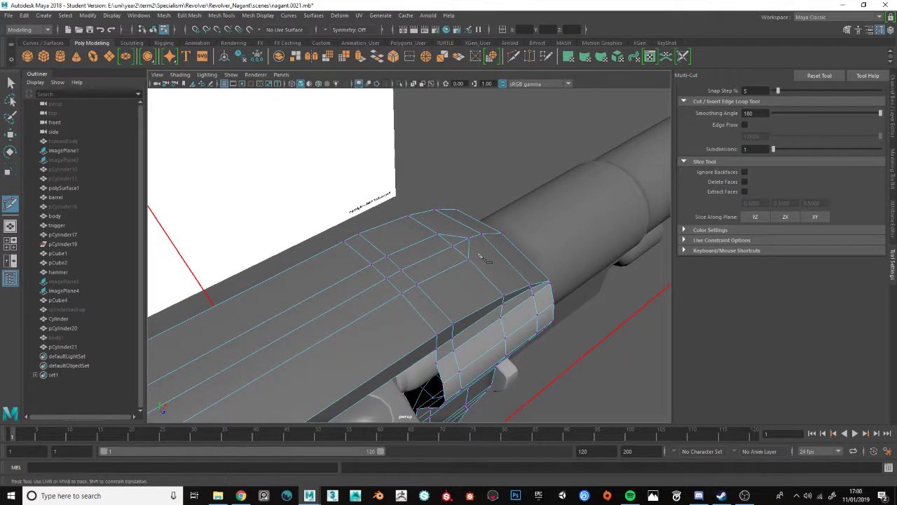
- Select and delete the old edge loops on either side of the new centre loop on the body
key(F10)
key(q)
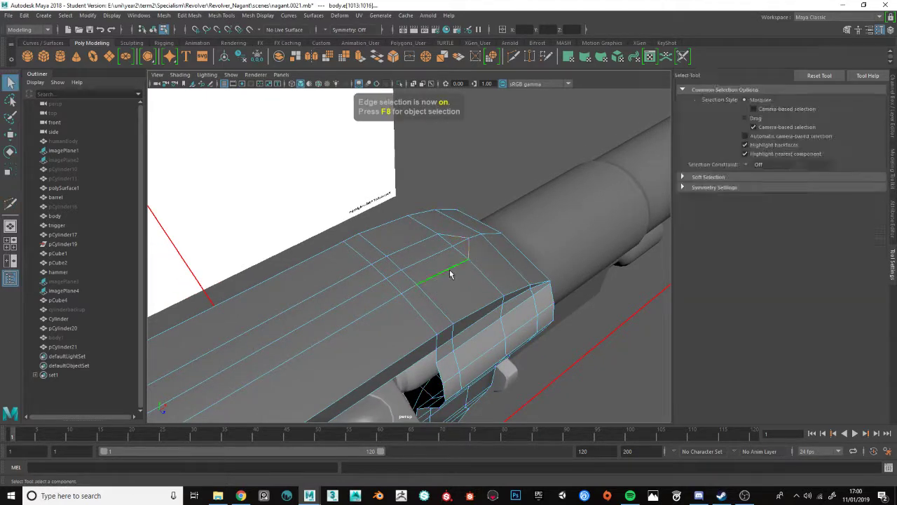
alt+drag(431, 271, 515, 346)
alt+drag(388, 226, 298, 311)
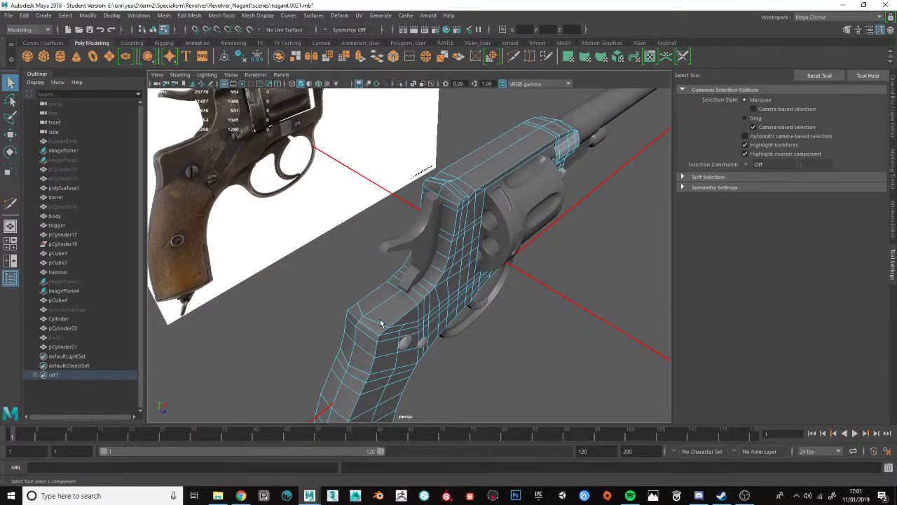
- Select the body's centre edge loop along the grip, hammer slot and top strap, and bevel it
alt+drag(383, 324, 418, 232)
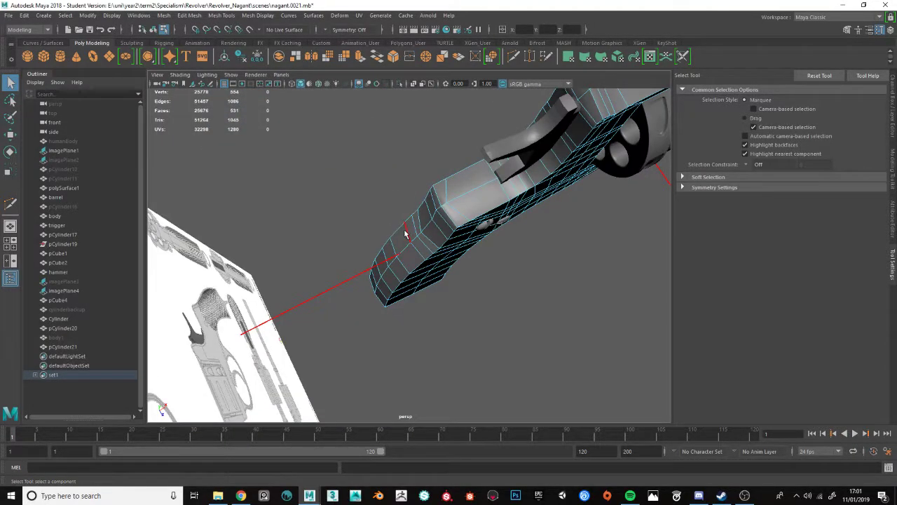
key(F10)
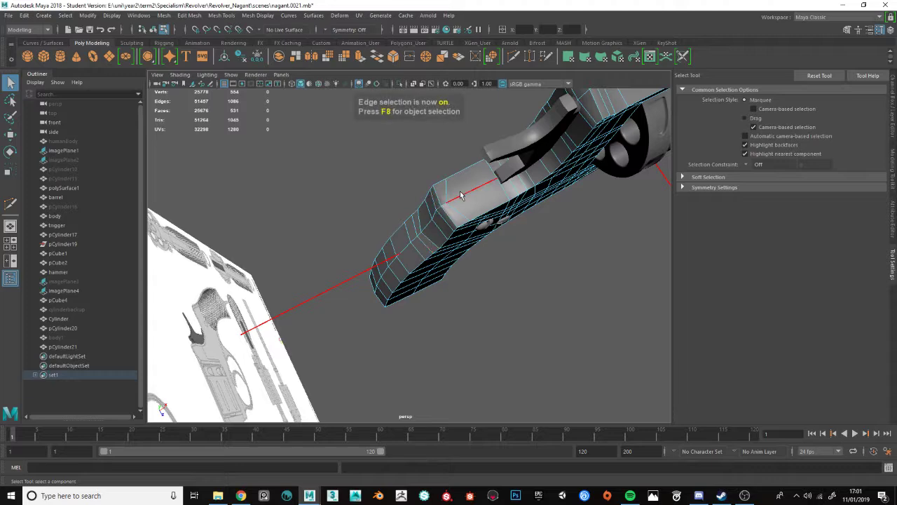
click(456, 196)
alt+drag(456, 196, 399, 202)
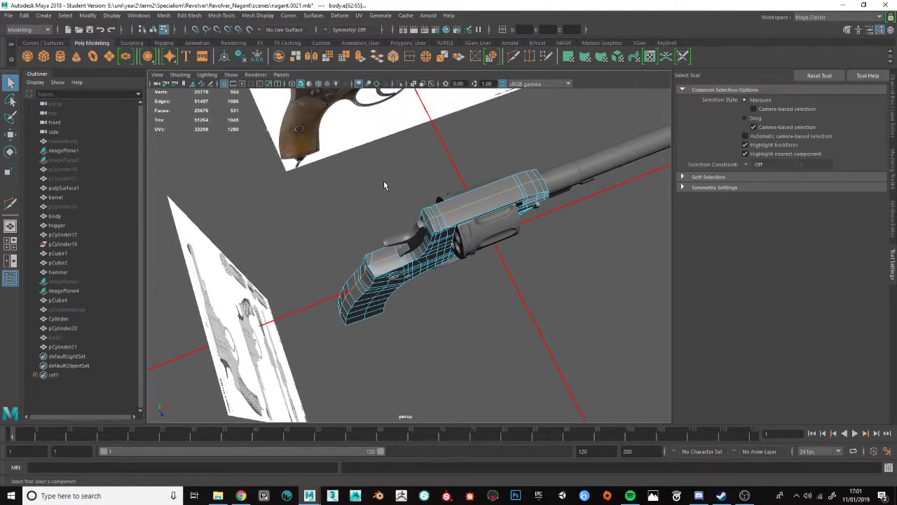
key(ctrl+b)
scroll(378, 248, up, 3)
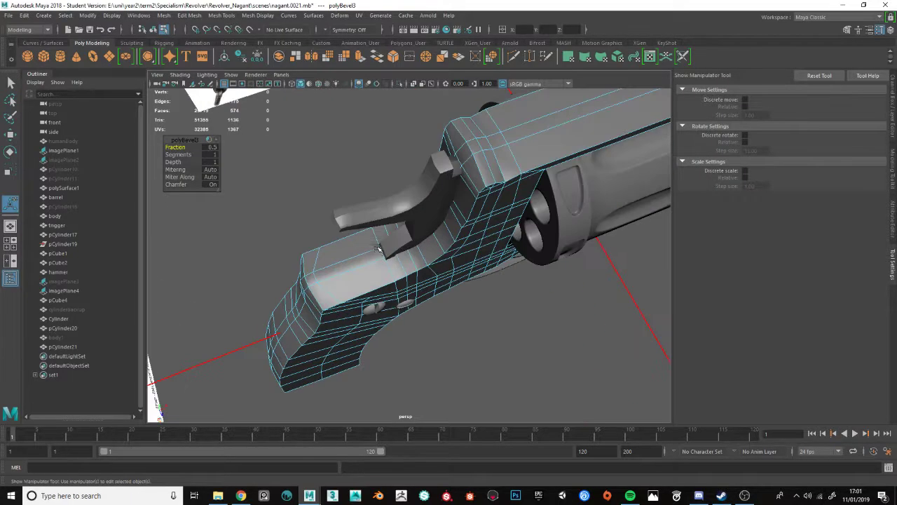
- Set the centre loop bevel's fraction to 0.92 to match the width of the hammer slot
alt+drag(379, 248, 376, 222)
drag(177, 148, 189, 147)
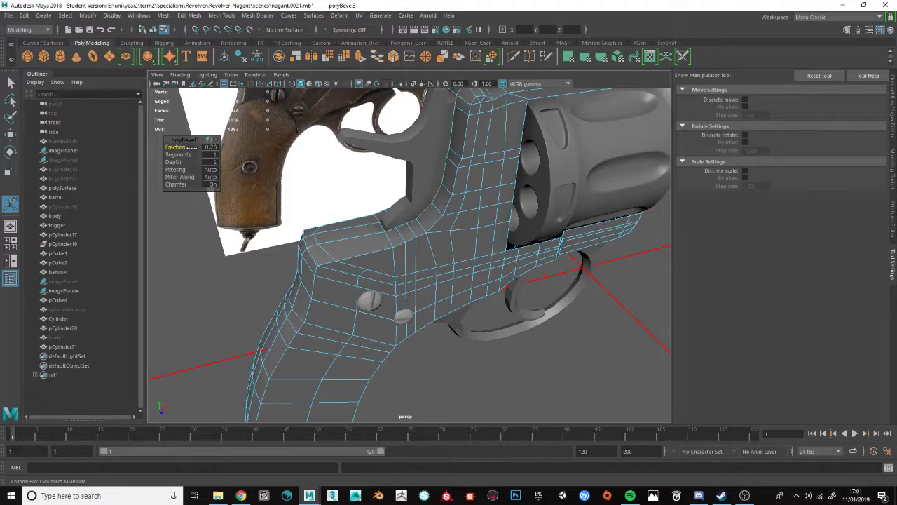
alt+drag(350, 211, 407, 158)
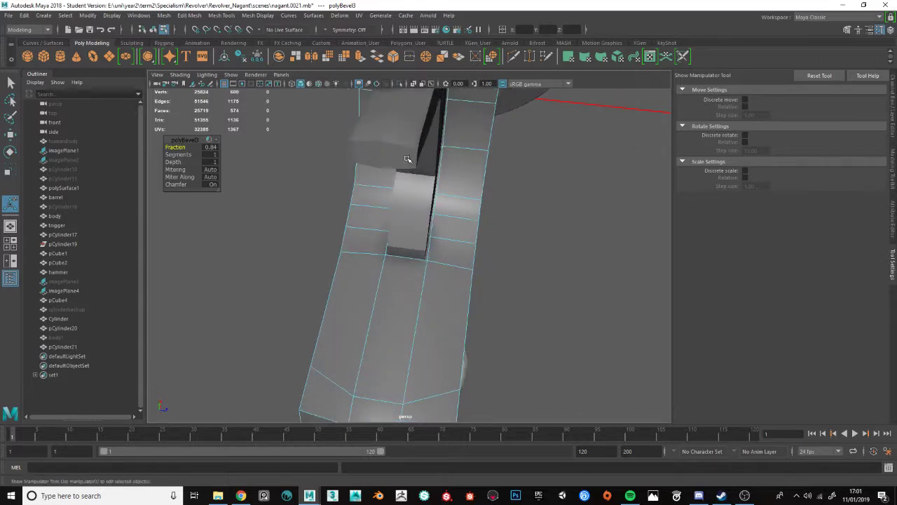
click(175, 147)
middle_drag(176, 147, 185, 147)
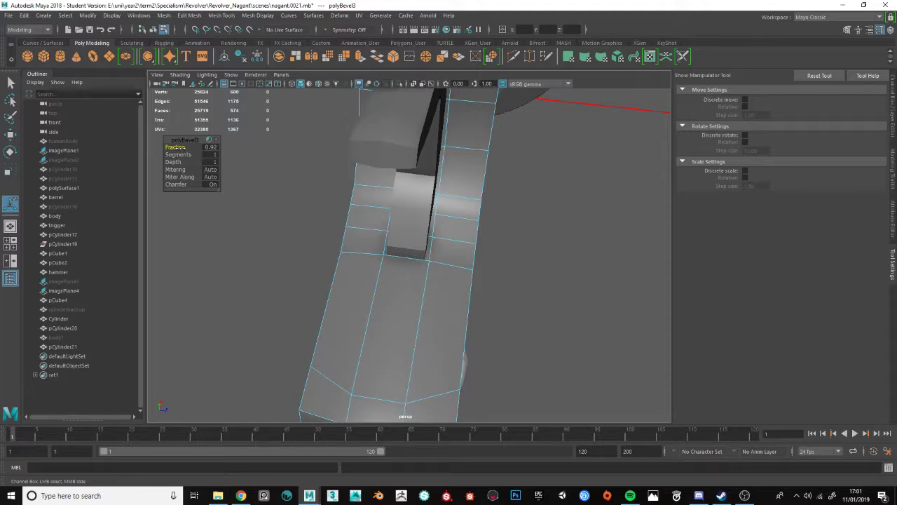
alt+drag(393, 236, 326, 226)
scroll(275, 296, up, 3)
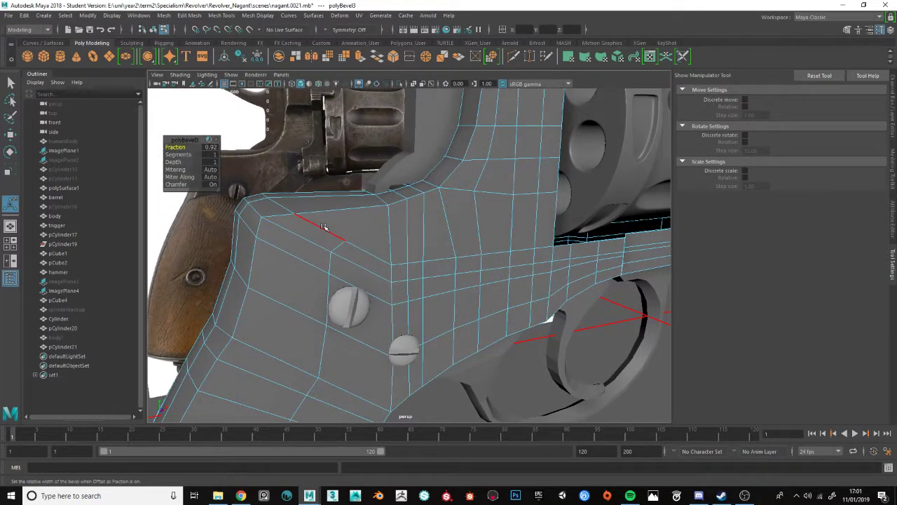
scroll(324, 227, down, 5)
key(q)
- Show the wireframe over the shaded model and scale the hammer slightly wider across its thickness
key(F8)
click(416, 183)
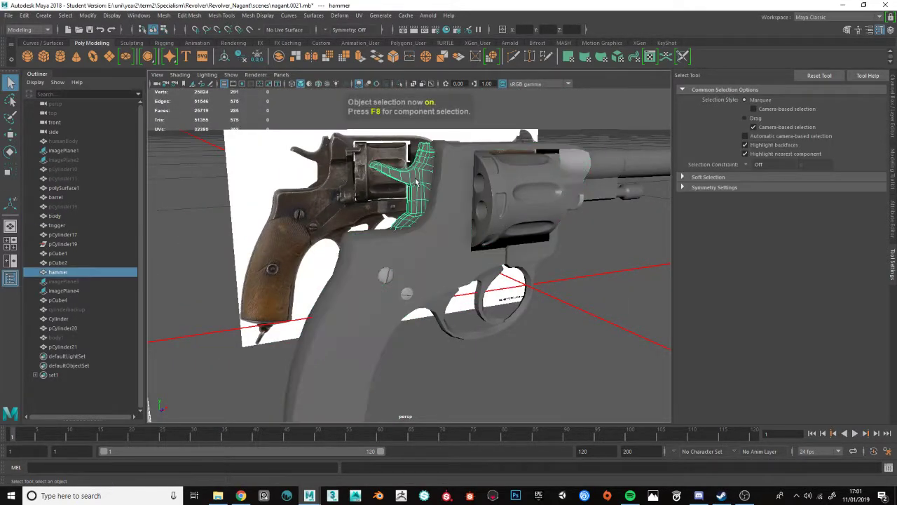
key(f)
alt+drag(415, 182, 435, 239)
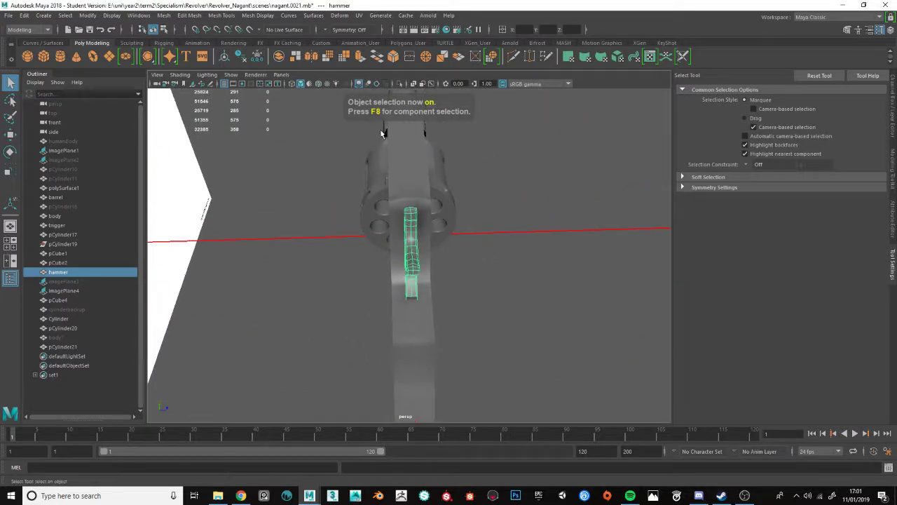
click(319, 84)
scroll(507, 231, up, 3)
mouse_move(507, 231)
alt+mouse_down()
mouse_move(481, 231)
mouse_move(489, 232)
alt+mouse_up()
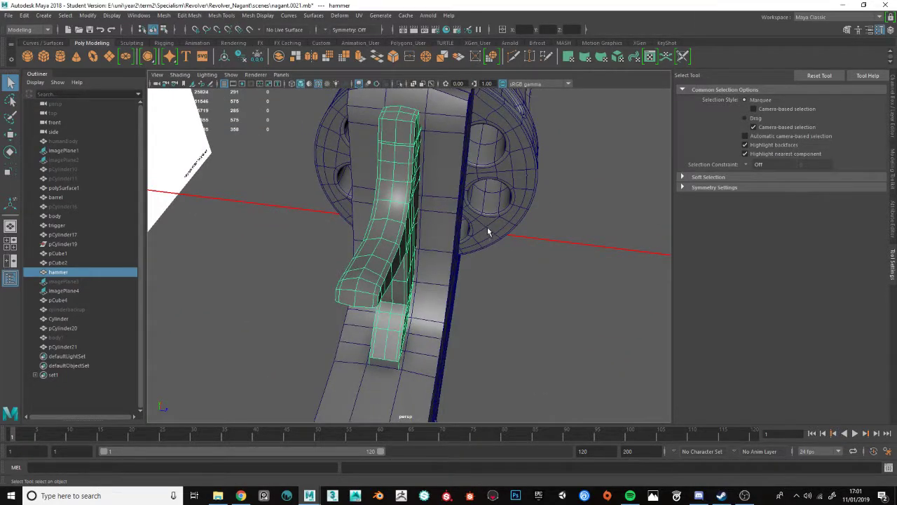
key(r)
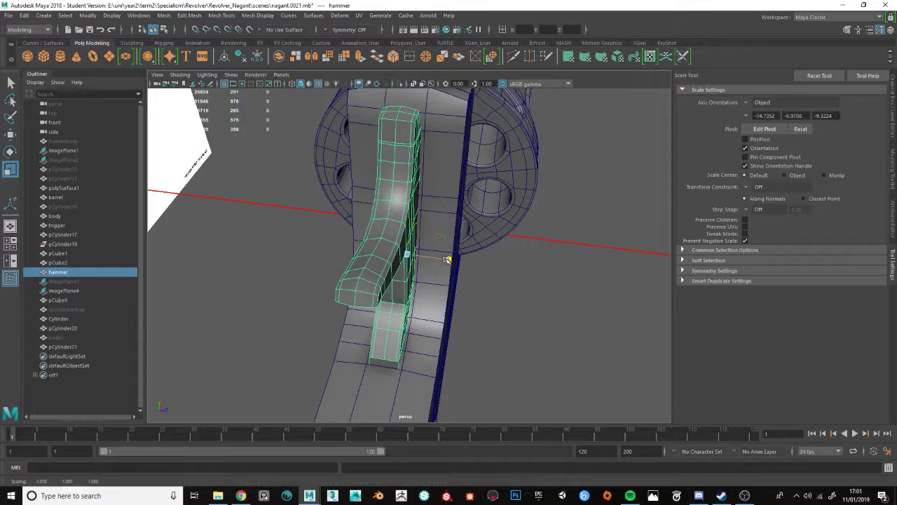
drag(448, 257, 449, 259)
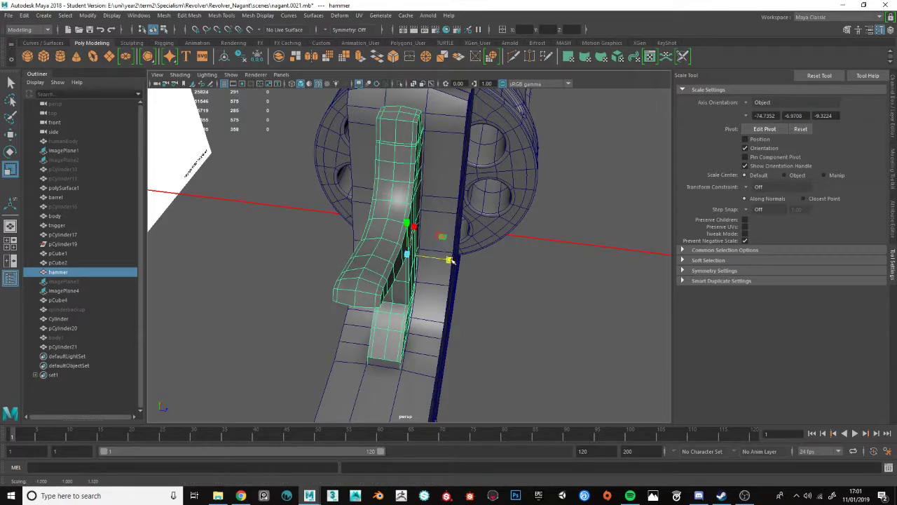
- Hide the wireframe overlay and examine how the hammer sits in the frame from the side and above
key(F8)
scroll(566, 275, down, 4)
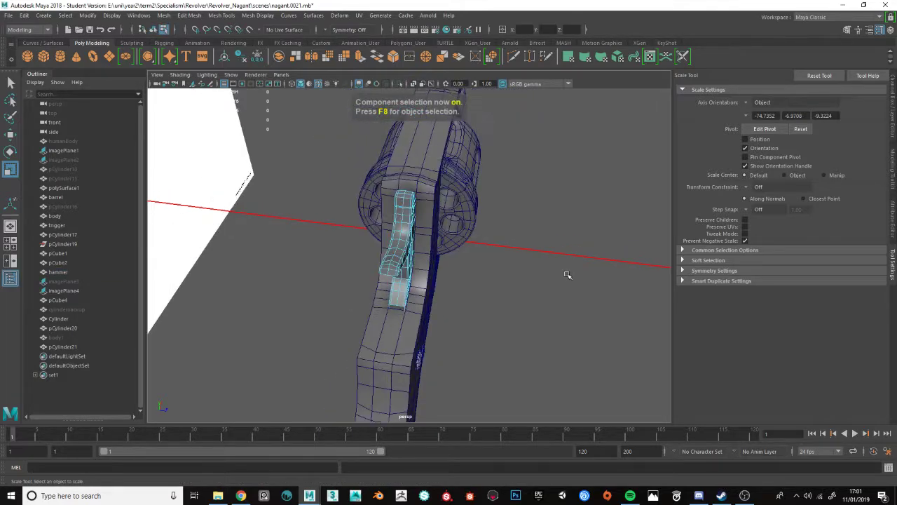
mouse_move(566, 274)
alt+mouse_down()
mouse_move(518, 249)
mouse_move(459, 242)
alt+mouse_up()
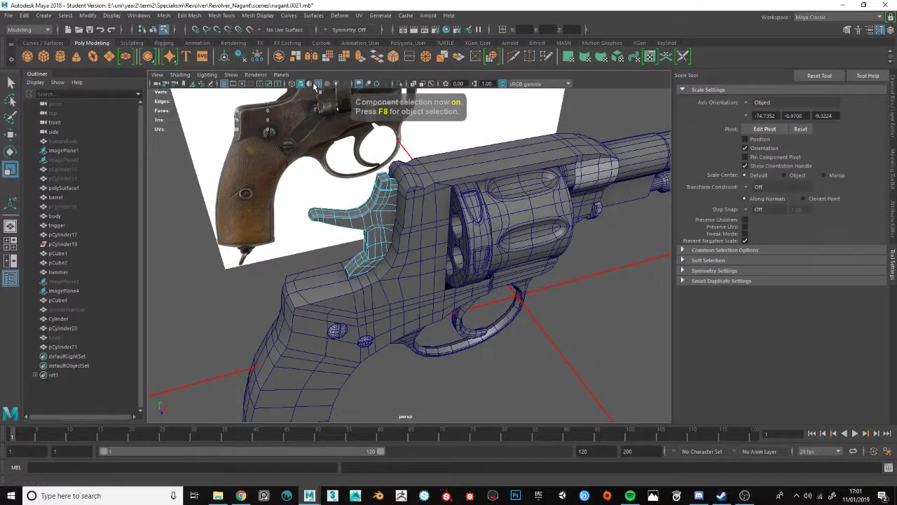
click(310, 84)
alt+drag(434, 209, 435, 257)
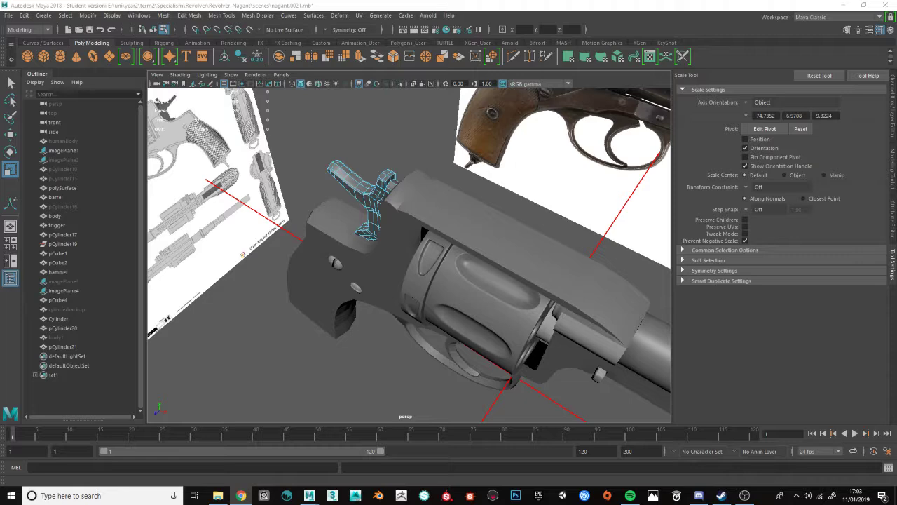
- Examine the whole revolver against the reference images, comparing the hammer's position in the frame from several angles and in the four-view layout
scroll(453, 287, down, 4)
alt+drag(452, 286, 42, 246)
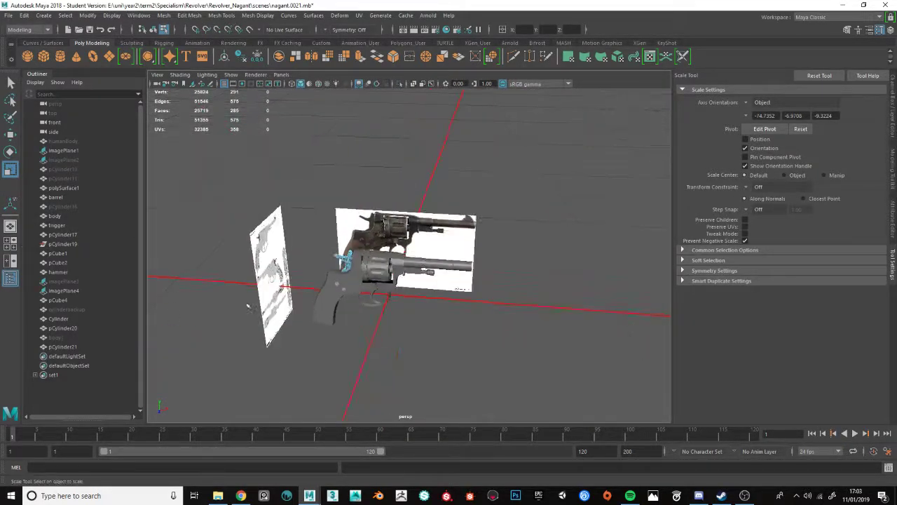
scroll(281, 281, up, 7)
alt+middle_drag(296, 264, 451, 191)
alt+drag(451, 191, 465, 201)
key(space)
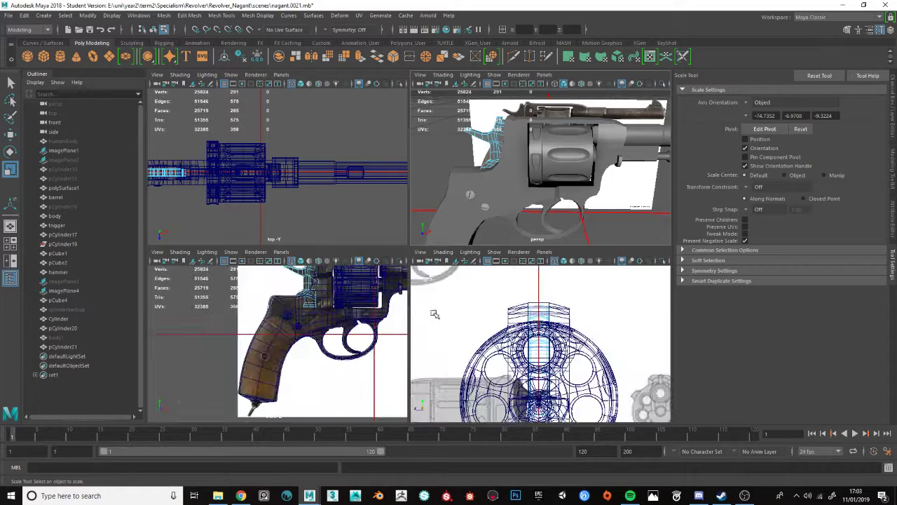
key(space)
key(space)
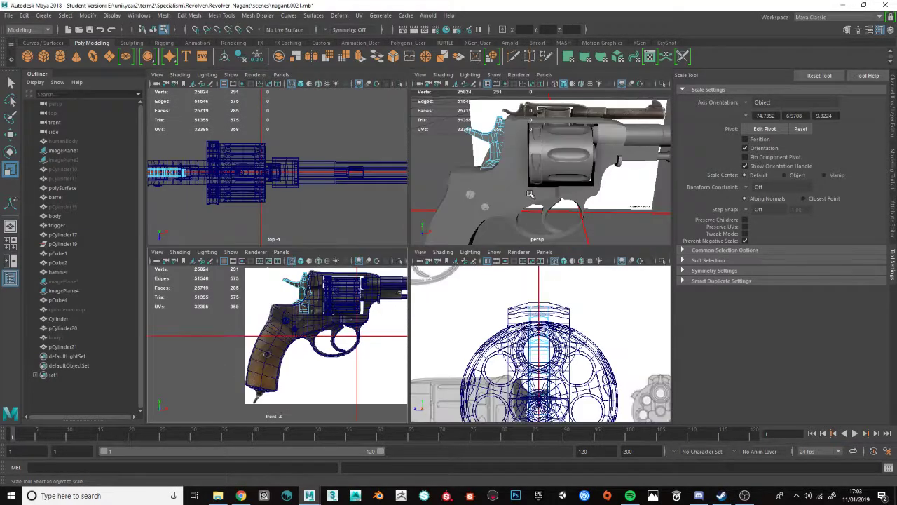
key(space)
alt+drag(459, 211, 484, 204)
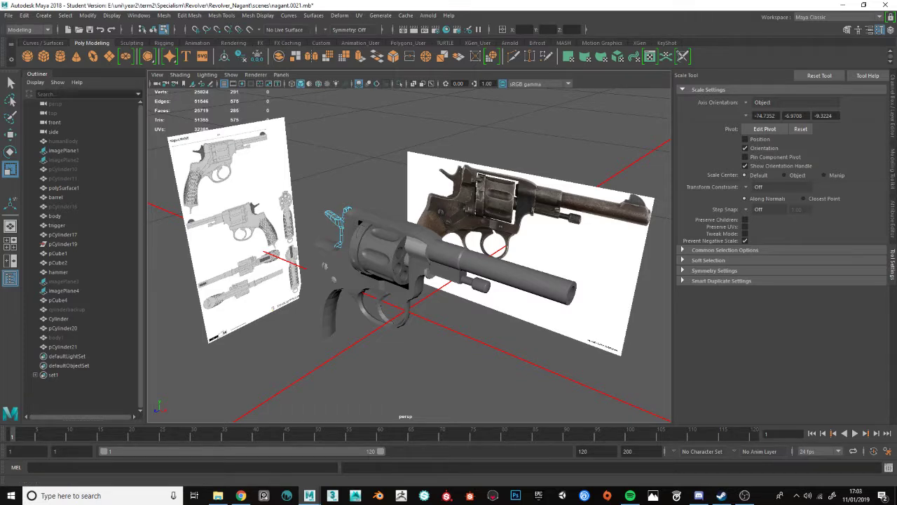
key(alt+Tab)
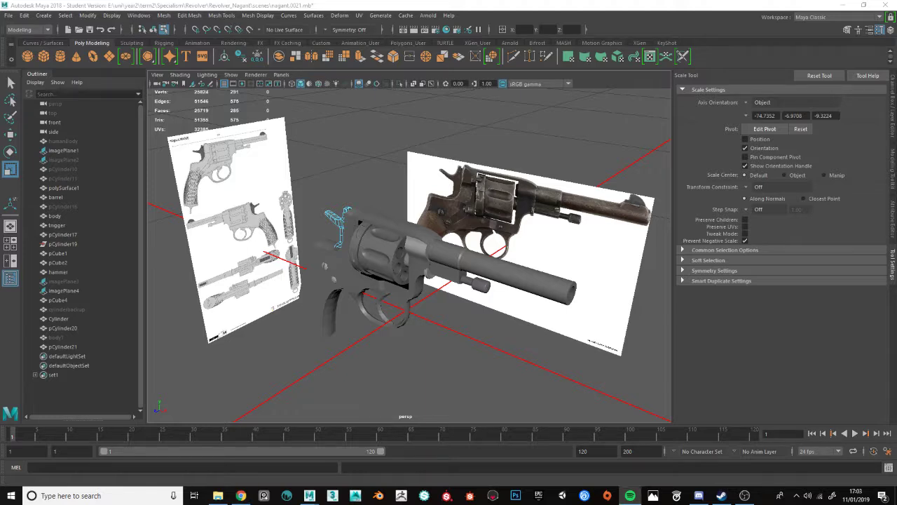
alt+middle_drag(423, 254, 460, 258)
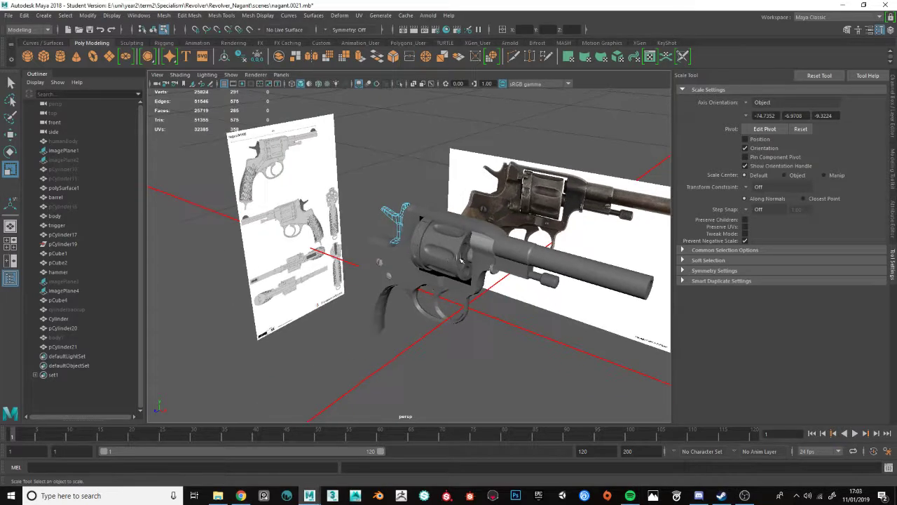
mouse_move(460, 258)
alt+mouse_down()
mouse_move(495, 260)
mouse_move(463, 256)
alt+mouse_up()
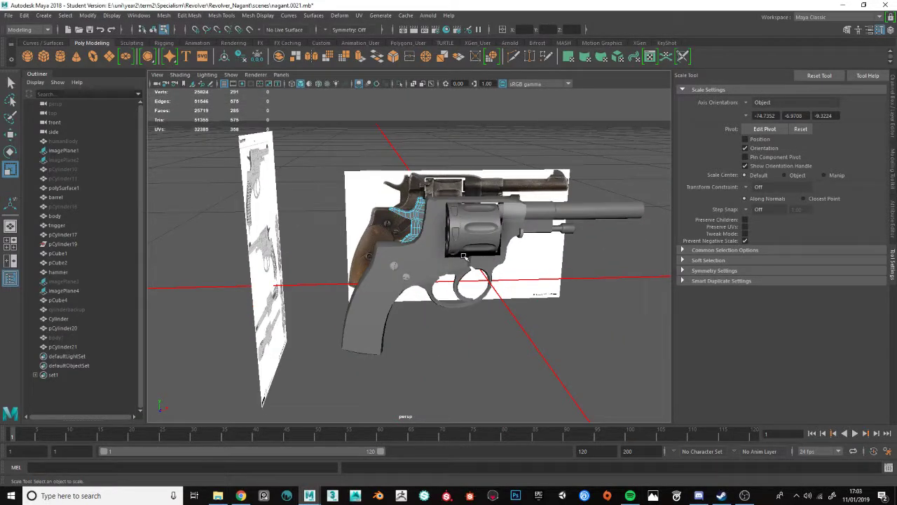
alt+middle_drag(420, 259, 459, 282)
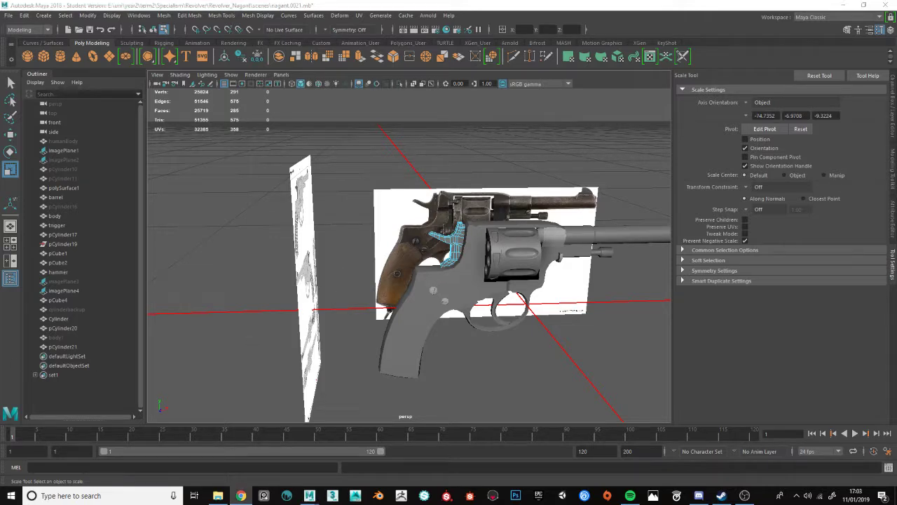
scroll(427, 265, up, 5)
alt+drag(433, 267, 481, 267)
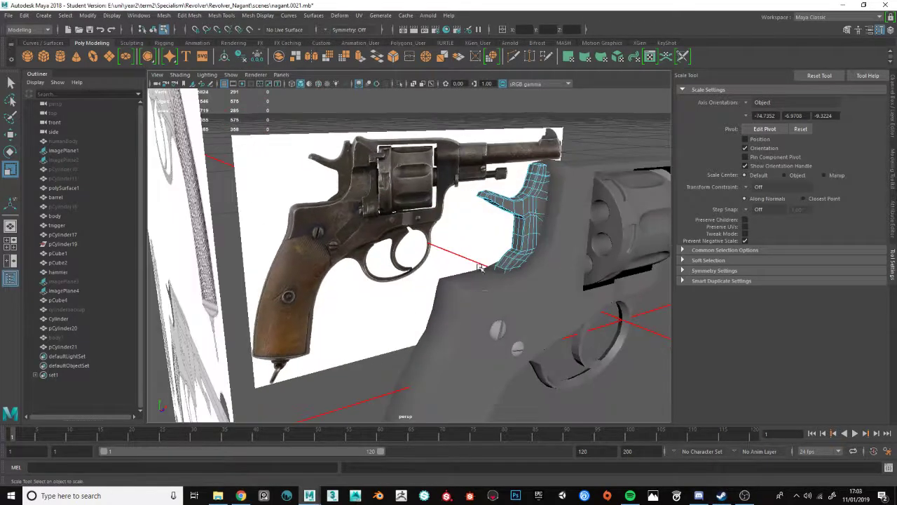
- Enter face editing on the body, select the narrow centre face on the flat behind the hammer, and try scaling it vertically
right_drag(484, 310, 483, 290)
scroll(389, 236, up, 5)
alt+middle_drag(577, 273, 397, 212)
alt+drag(397, 213, 378, 185)
scroll(392, 189, up, 3)
alt+middle_drag(407, 193, 416, 237)
click(436, 269)
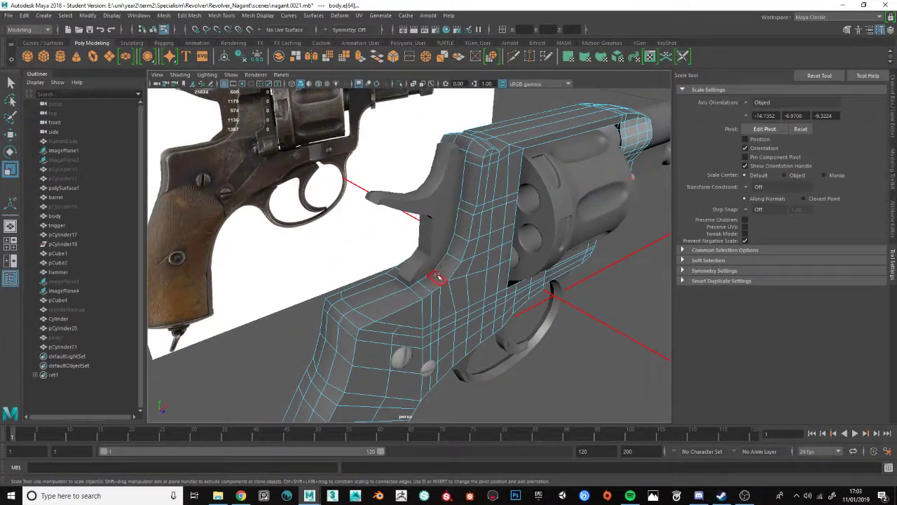
scroll(428, 284, up, 5)
key(F11)
click(327, 341)
alt+drag(327, 341, 359, 224)
click(360, 224)
drag(379, 186, 395, 340)
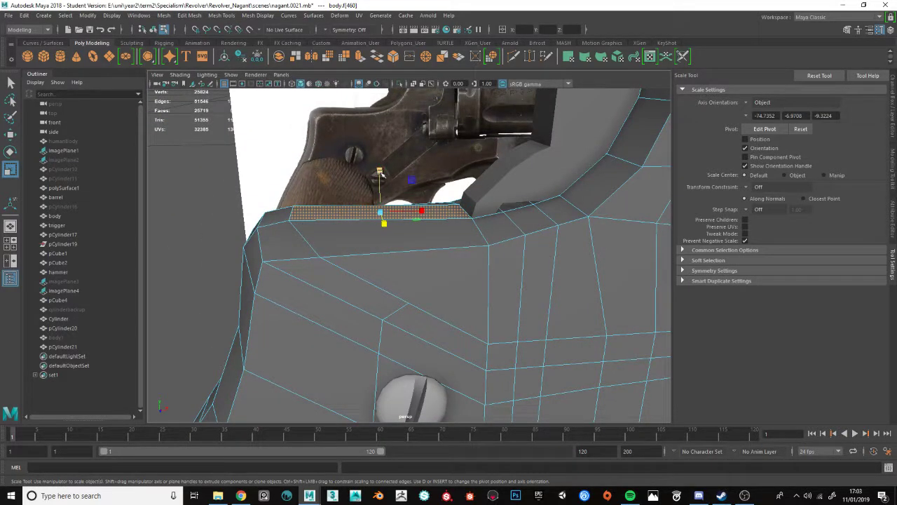
- Delete the centre strip of body faces running from the hammer's base up to the top strap, and return to object selection
alt+drag(425, 260, 390, 232)
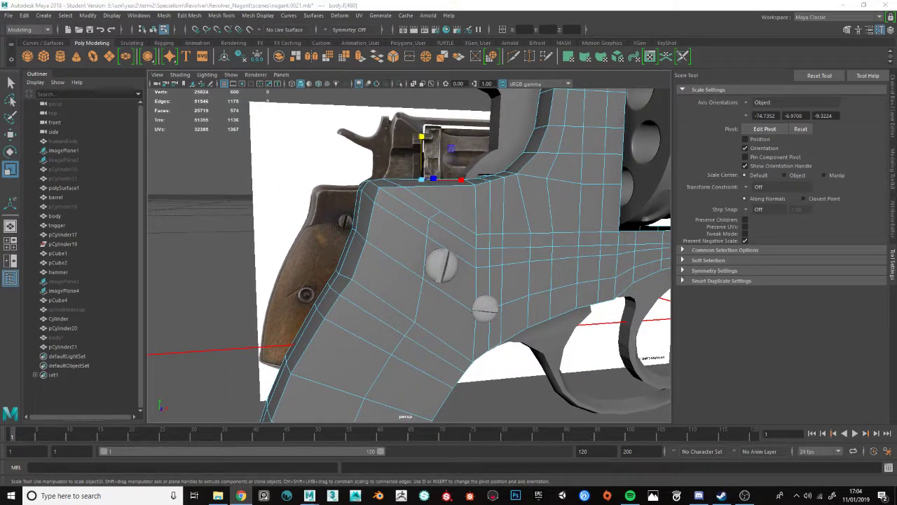
scroll(525, 266, down, 3)
alt+middle_drag(525, 266, 467, 310)
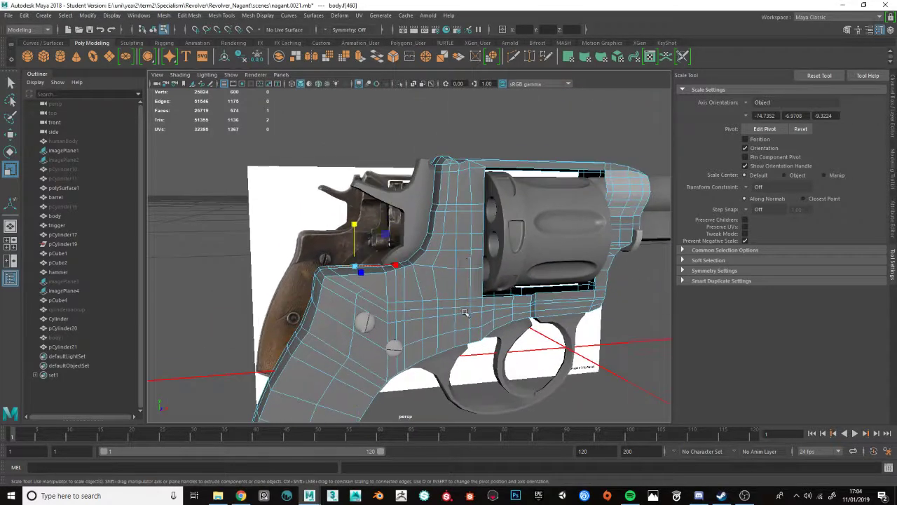
alt+drag(466, 311, 505, 274)
scroll(452, 280, up, 4)
scroll(452, 280, up, 3)
click(401, 305)
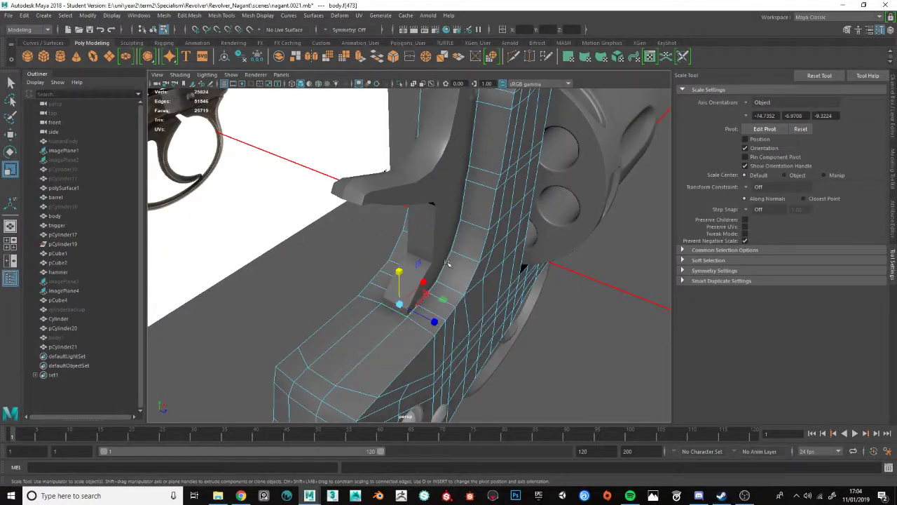
alt+middle_drag(471, 211, 440, 323)
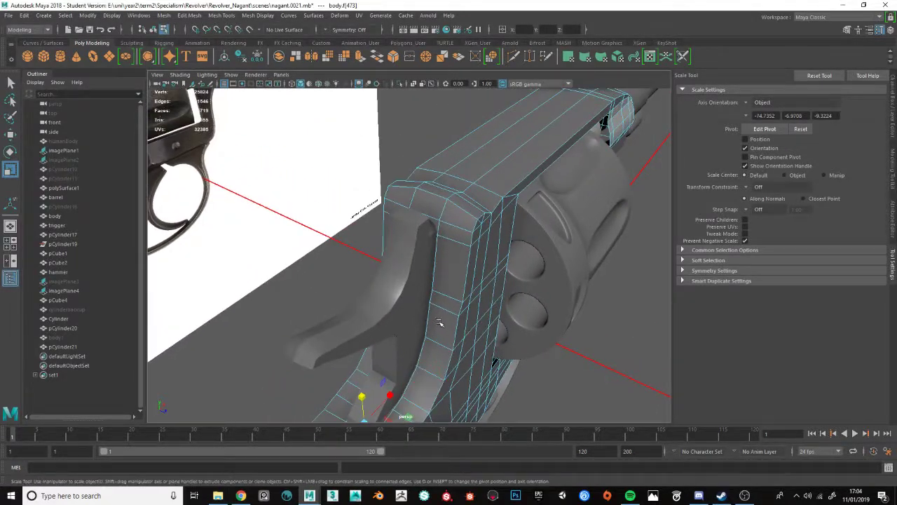
shift+double_click(436, 190)
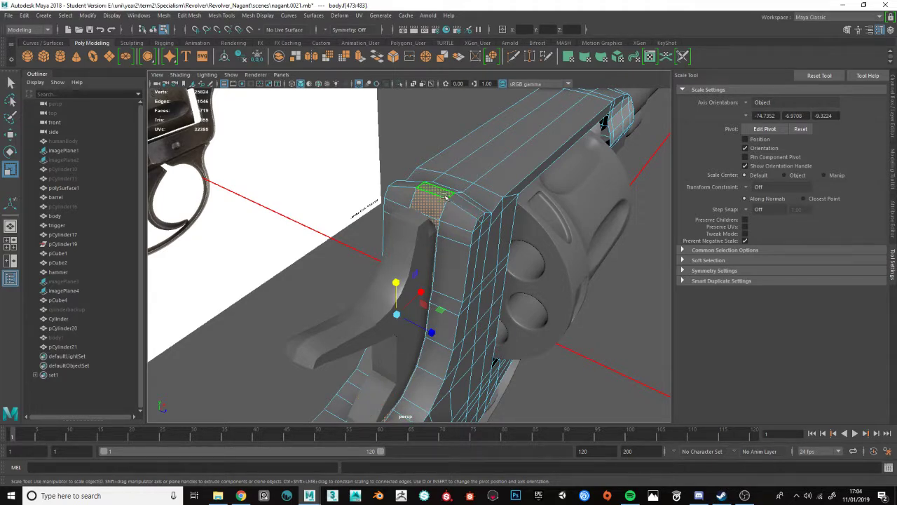
alt+drag(445, 197, 390, 218)
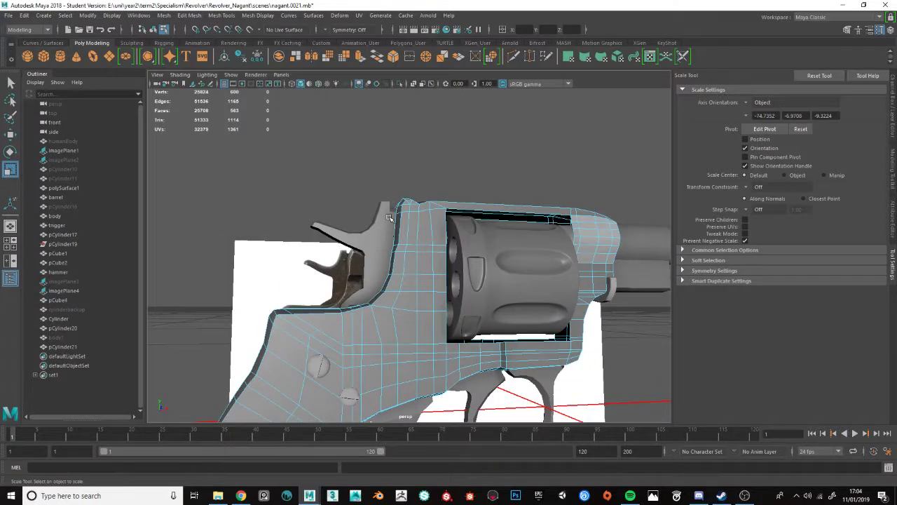
scroll(407, 231, down, 10)
key(F8)
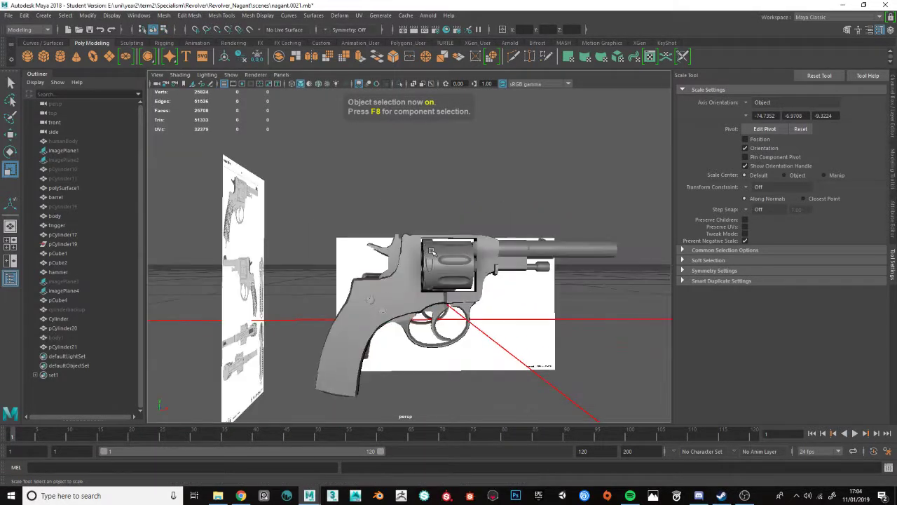
- Select the body and examine the opened hammer slot and rear frame from the opposite side and from above
alt+drag(432, 251, 341, 254)
scroll(393, 246, up, 8)
click(424, 213)
alt+drag(425, 213, 120, 265)
scroll(391, 248, up, 2)
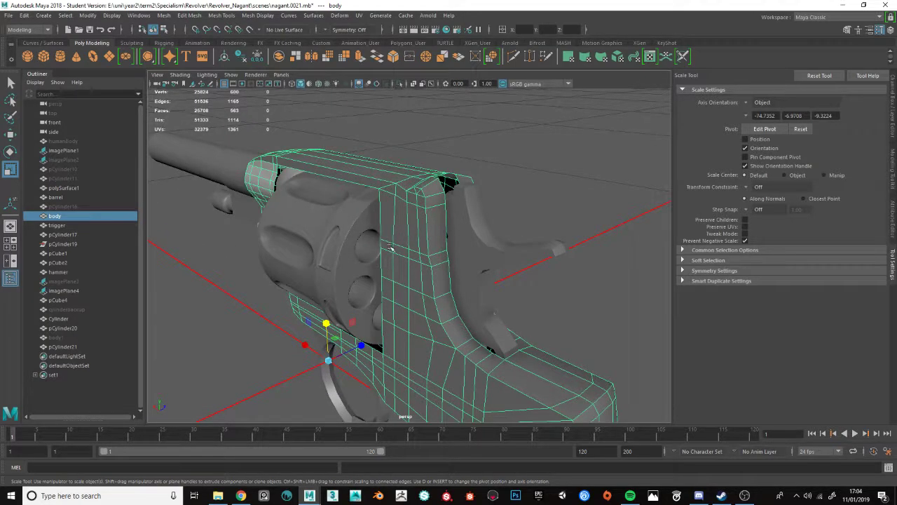
alt+drag(391, 249, 393, 319)
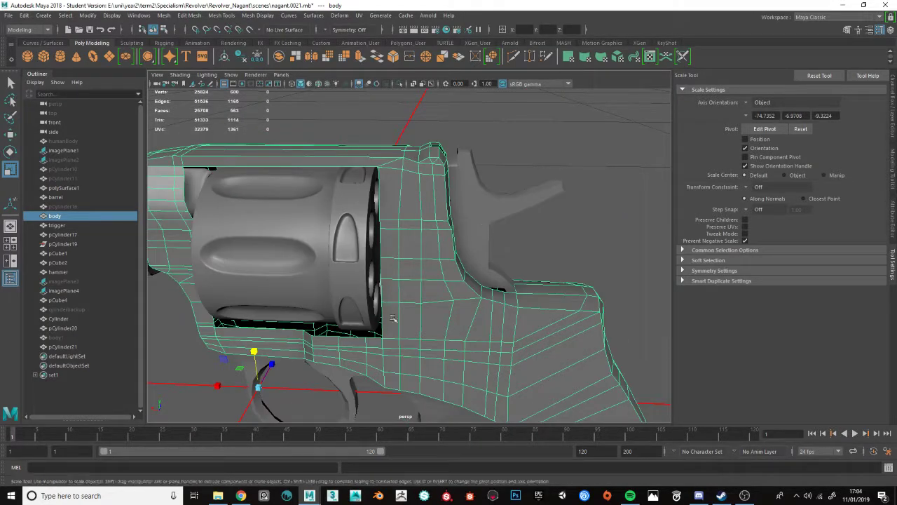
scroll(393, 319, up, 2)
scroll(395, 327, down, 2)
alt+drag(395, 328, 425, 276)
alt+drag(442, 311, 407, 247)
- In the front view, move the vertices on the upper side of the frame's rear corner up to the reference outline
key(space)
key(space)
scroll(377, 244, up, 5)
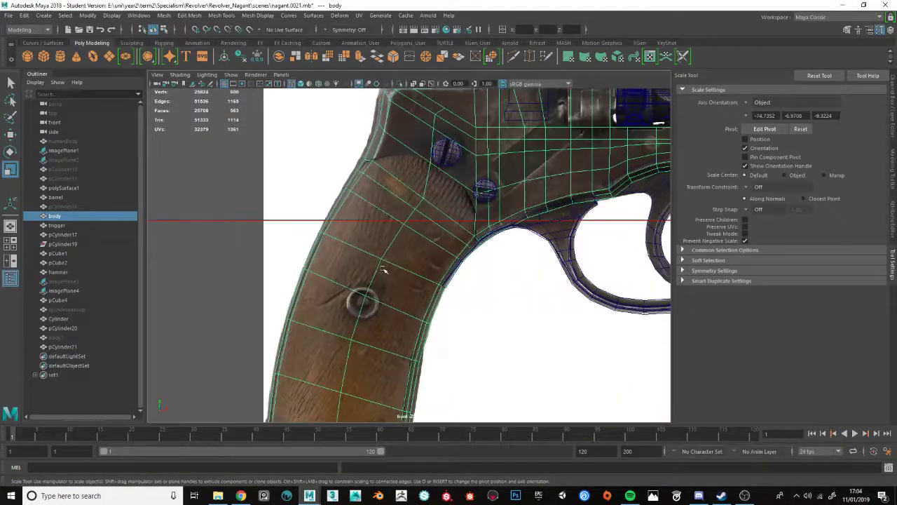
scroll(369, 168, down, 2)
alt+middle_drag(369, 168, 490, 194)
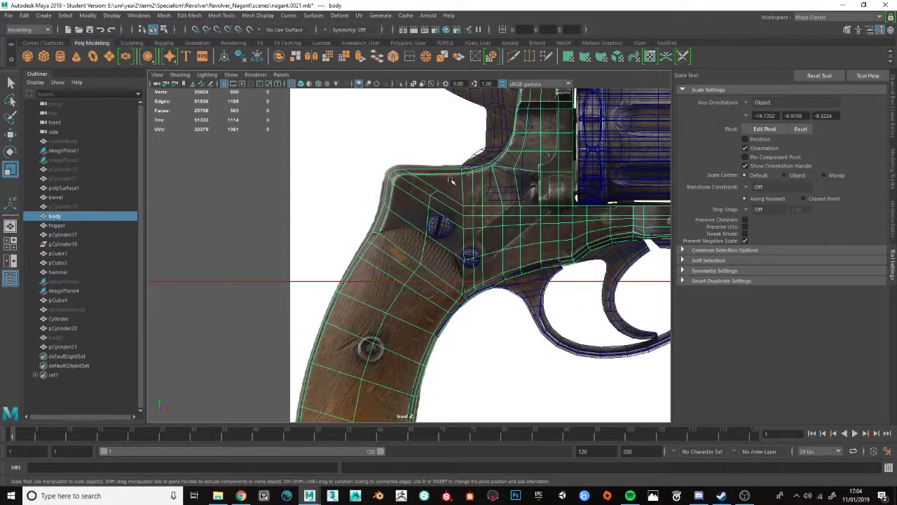
scroll(414, 162, up, 3)
scroll(414, 162, up, 4)
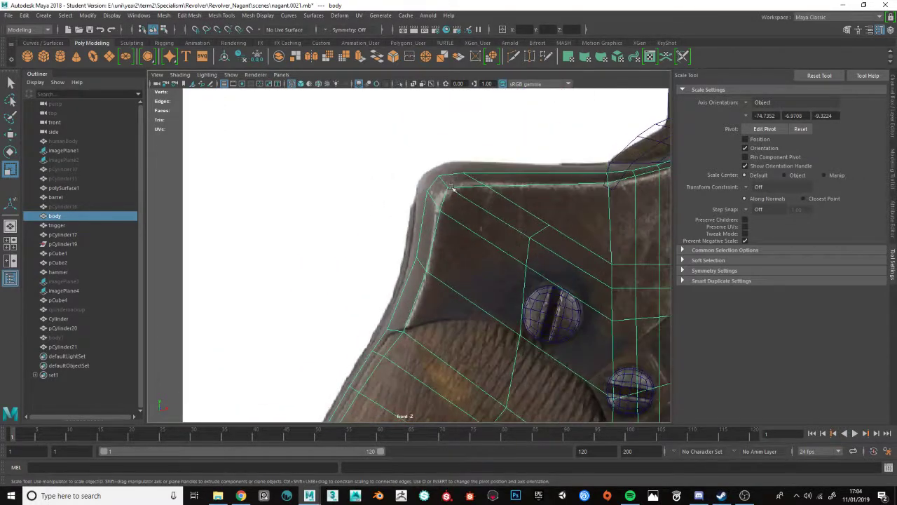
key(F9)
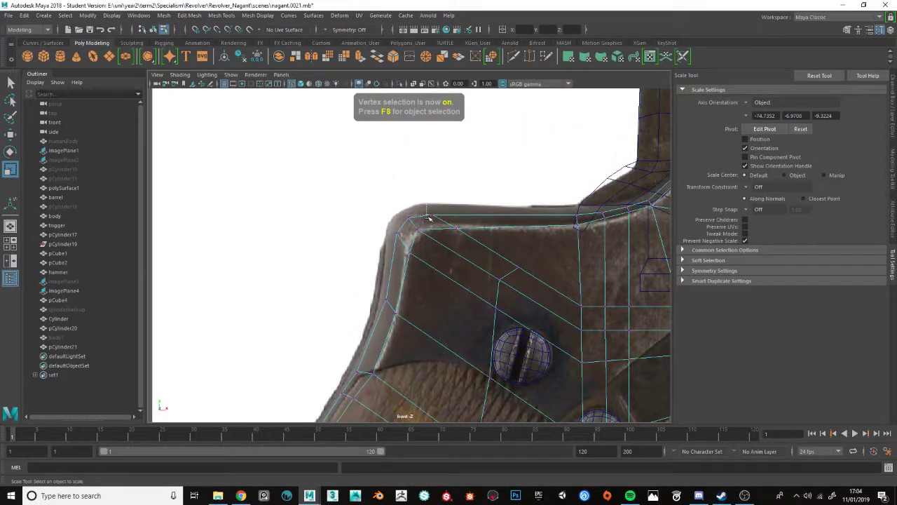
drag(442, 223, 443, 223)
key(w)
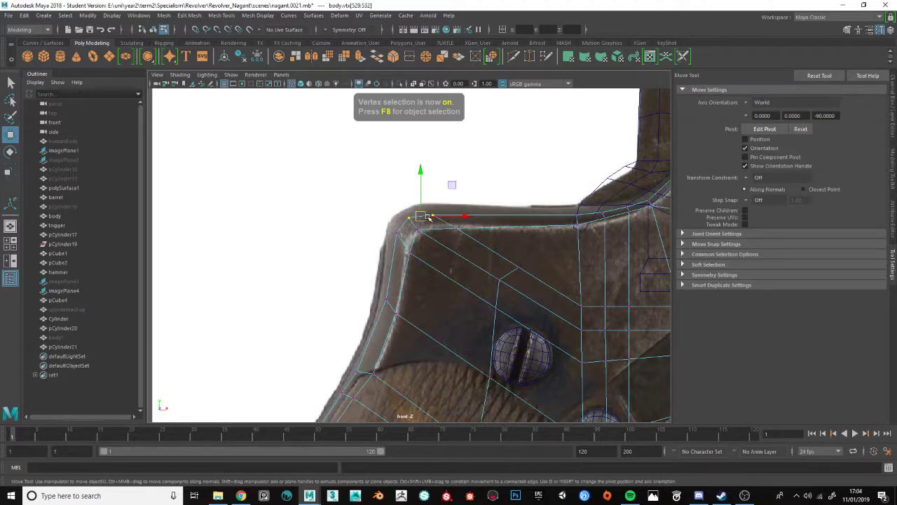
click(417, 207)
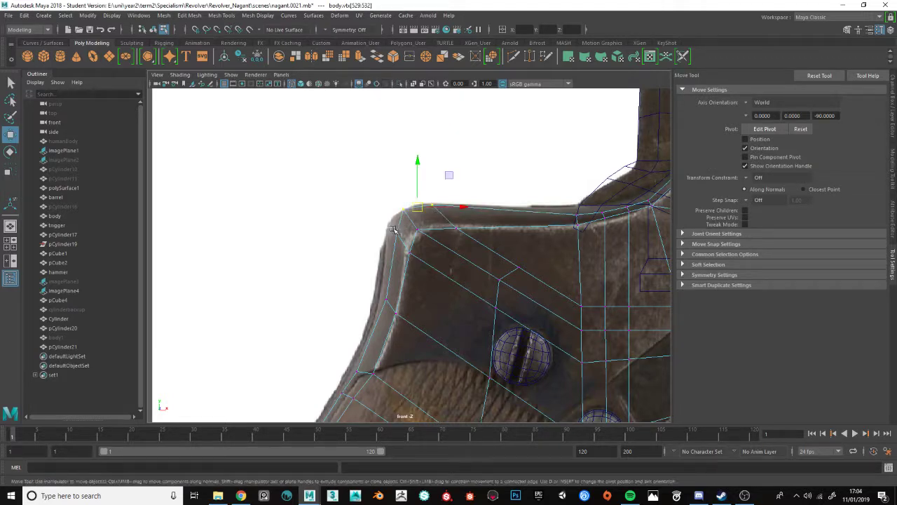
- Move the vertices on the rear side of the frame's corner out to the reference silhouette and check the shape in perspective
drag(388, 227, 396, 235)
key(space)
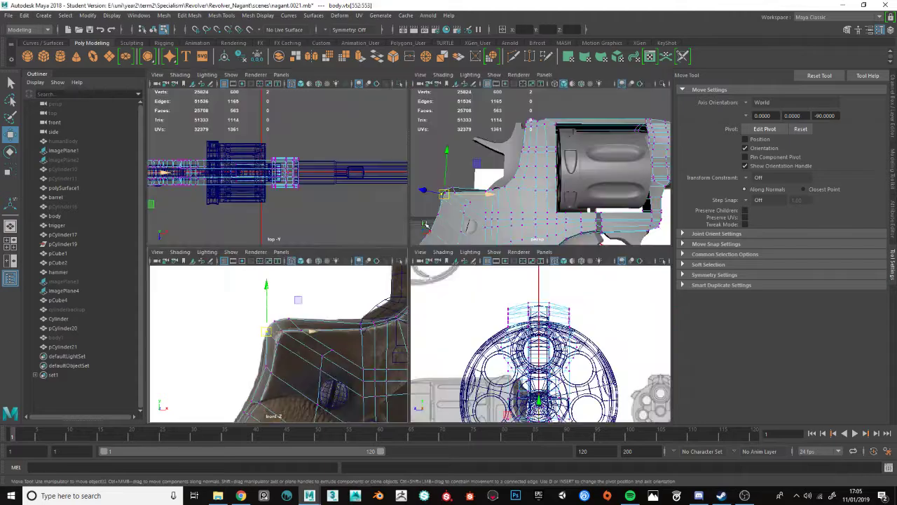
key(space)
alt+drag(463, 235, 371, 292)
key(space)
key(space)
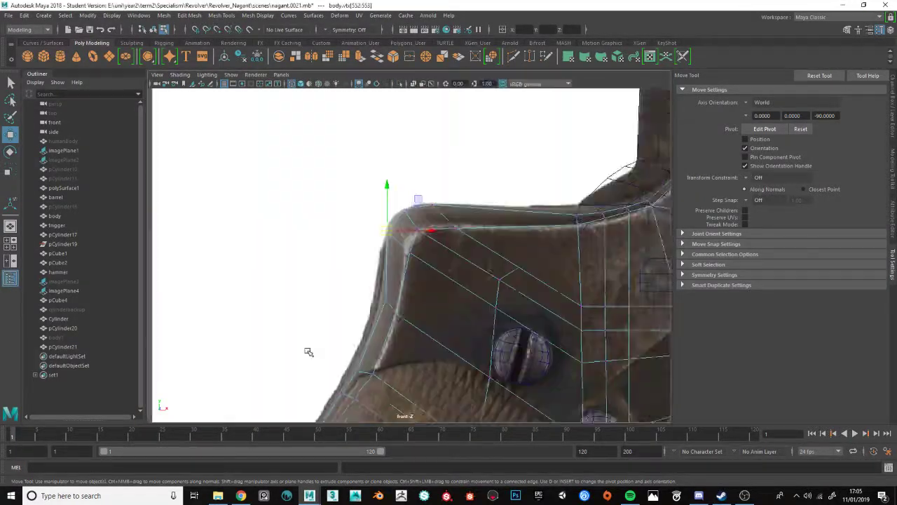
- Align the rear frame vertices between the corner and the wooden grip with the reference outline
alt+middle_drag(311, 353, 387, 246)
click(410, 242)
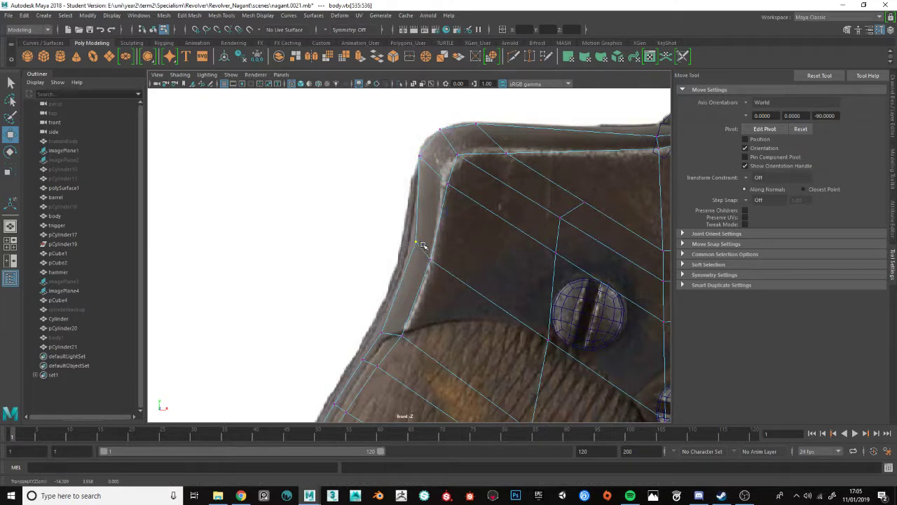
click(377, 329)
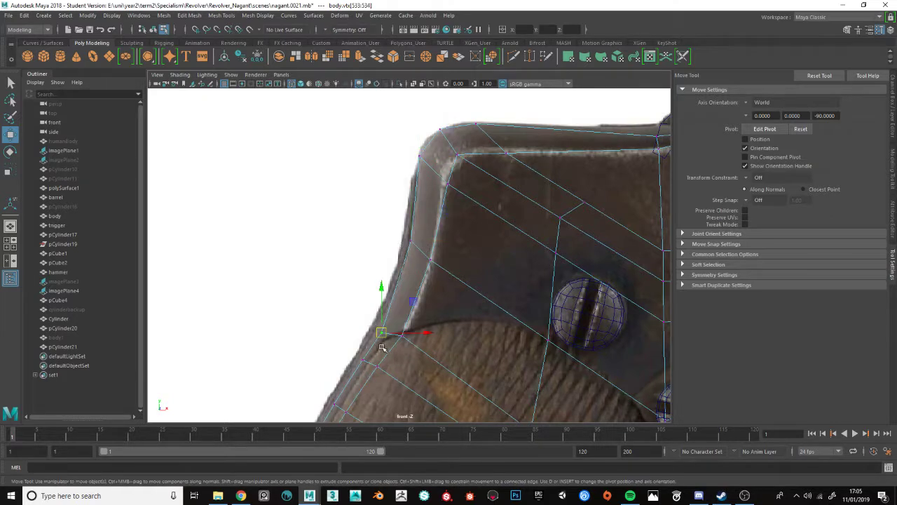
- Align the backstrap vertices along the upper part of the wooden grip with the reference outline in the front view
alt+middle_drag(389, 336, 443, 234)
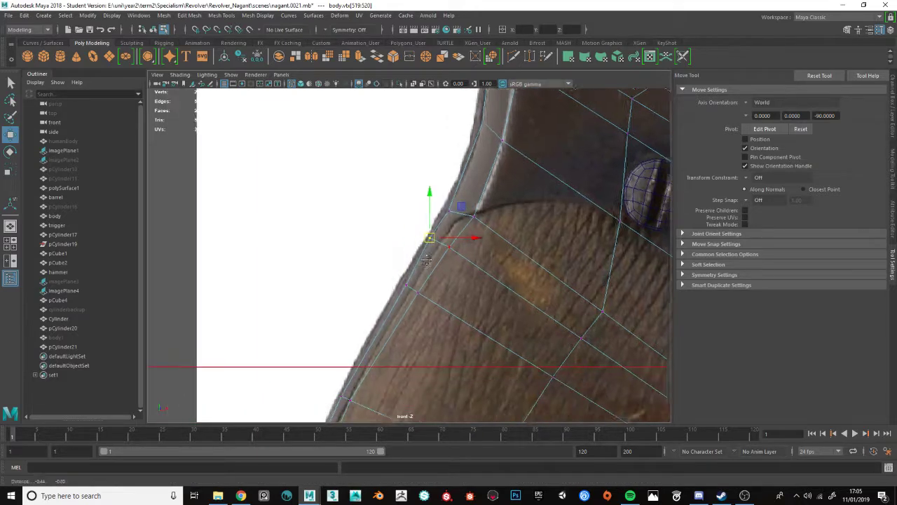
alt+middle_drag(417, 283, 427, 236)
alt+middle_drag(403, 329, 440, 225)
click(407, 288)
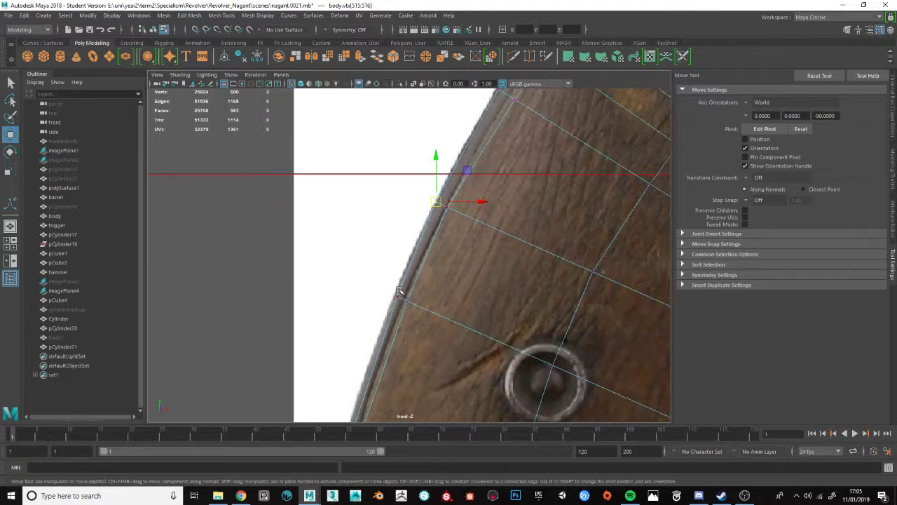
click(397, 297)
drag(398, 301, 397, 299)
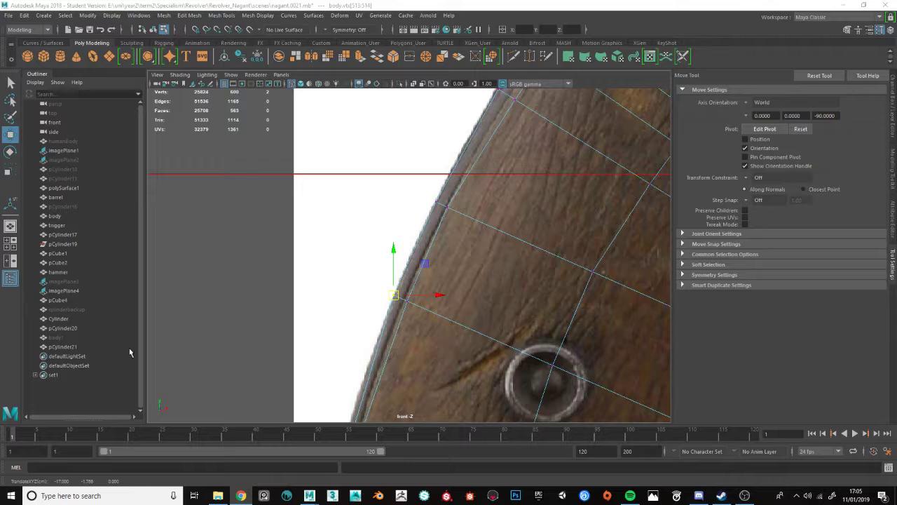
- Fit the lower backstrap vertices to the reference silhouette, continuing down to the rear corner of the grip's butt
alt+middle_drag(347, 420, 428, 267)
click(436, 279)
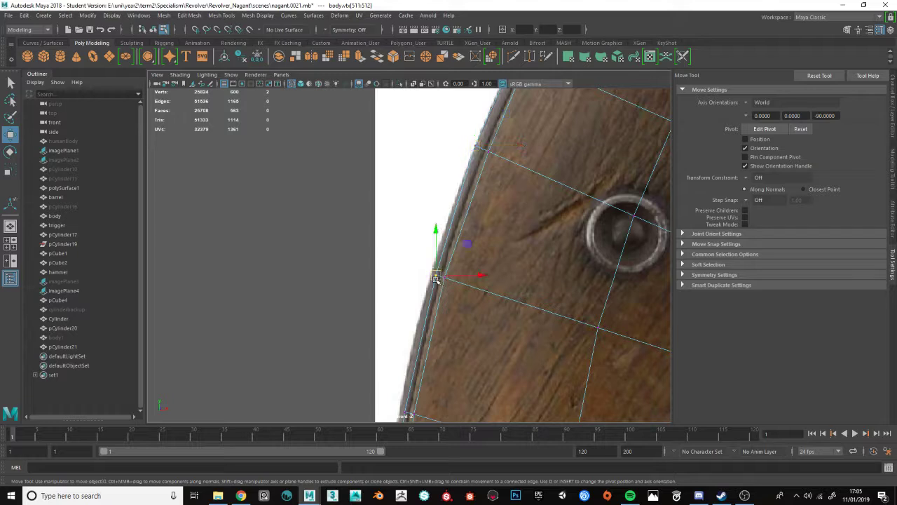
alt+middle_drag(427, 379, 449, 238)
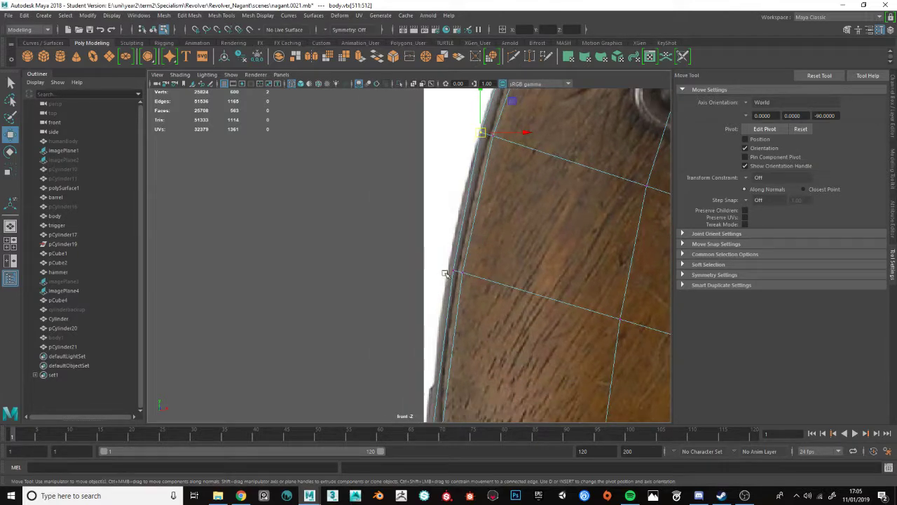
click(449, 272)
alt+middle_drag(474, 343, 494, 185)
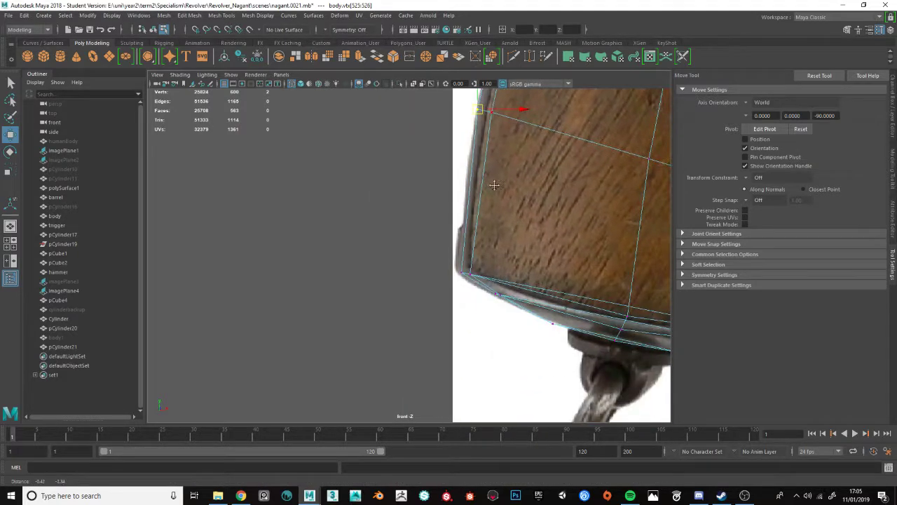
click(470, 275)
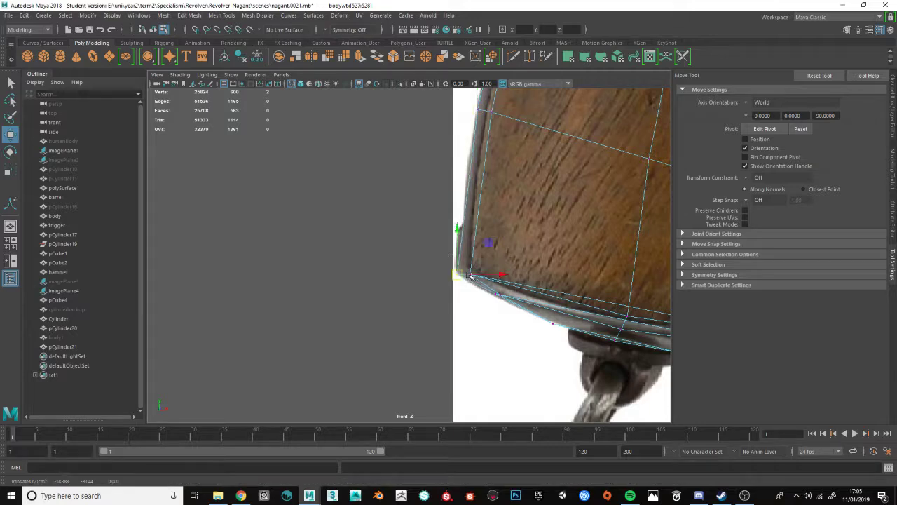
scroll(450, 285, down, 4)
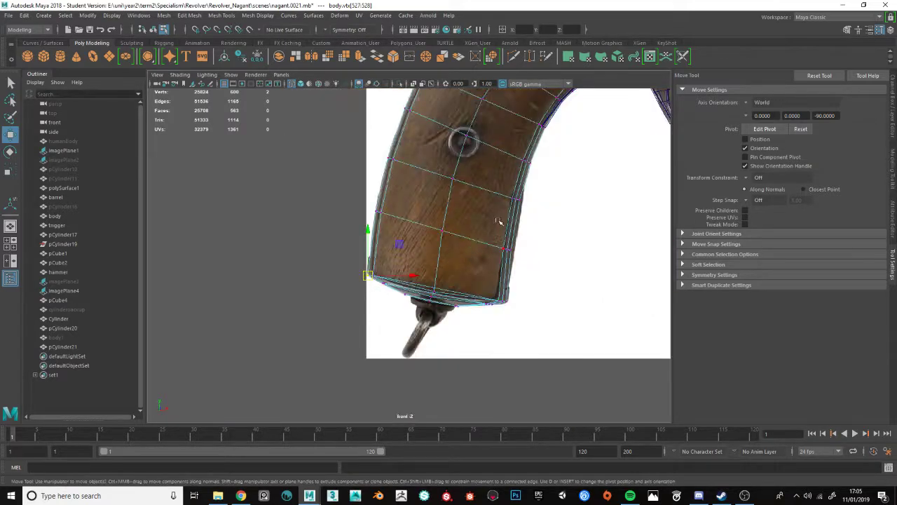
- In the side view, select the body faces on one side of the centre line and inspect the selection in perspective
key(space)
key(space)
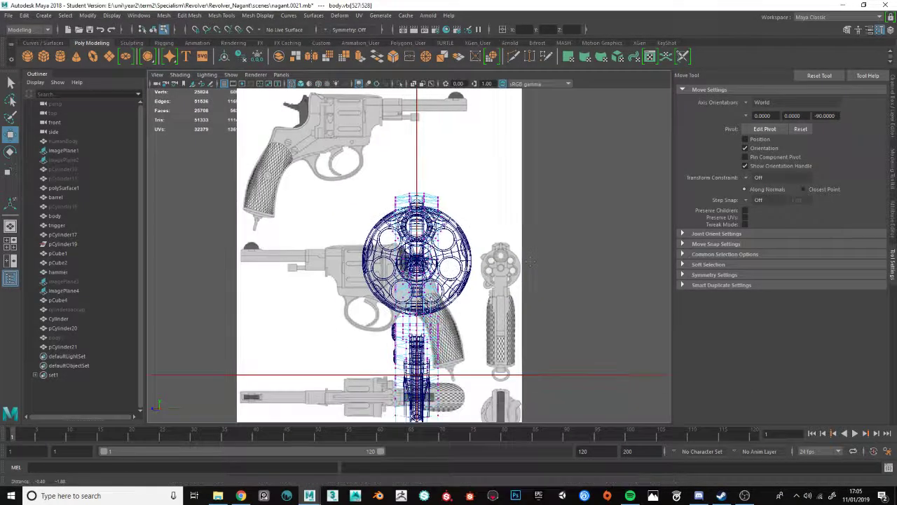
scroll(531, 262, down, 6)
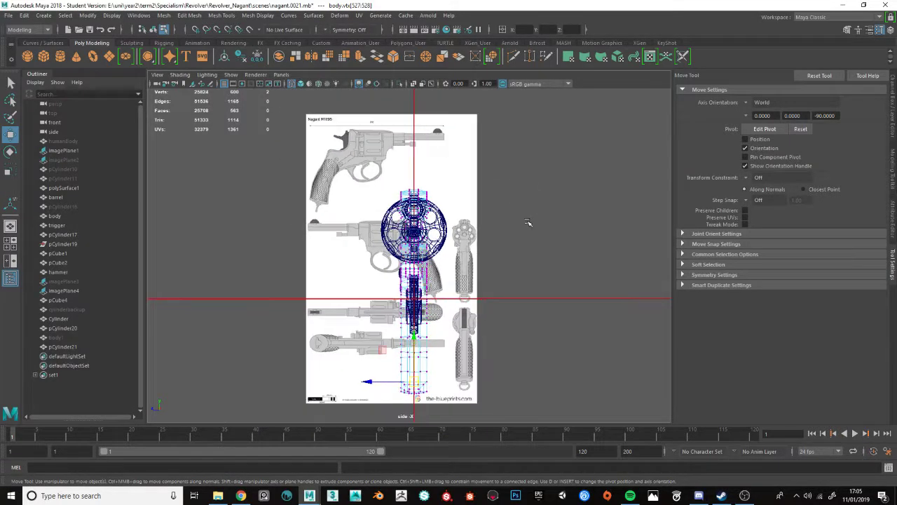
key(F11)
drag(521, 149, 418, 408)
key(space)
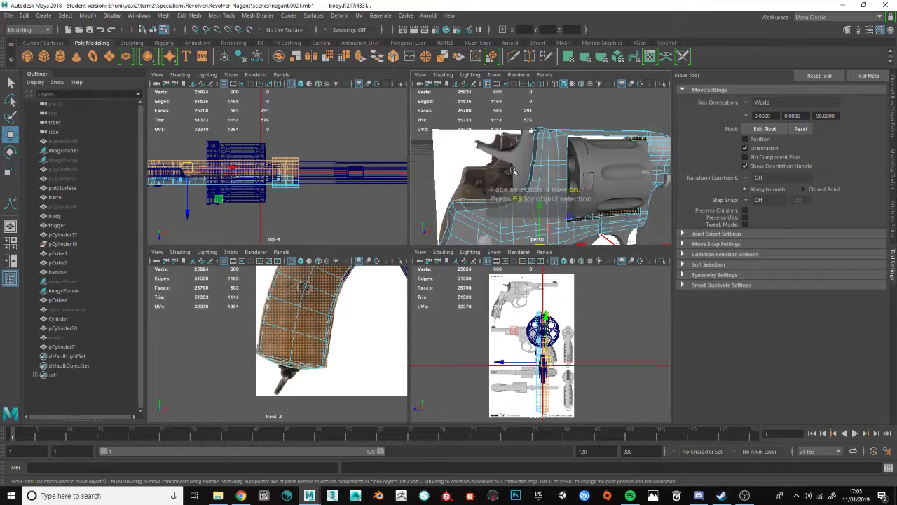
key(space)
- Connect the edges across the top strap with one segment at slide 0.5, adding a lengthwise centre loop
alt+drag(514, 170, 611, 231)
key(F10)
alt+drag(531, 182, 449, 184)
click(427, 214)
shift+right_drag(432, 216, 429, 371)
alt+drag(438, 205, 372, 192)
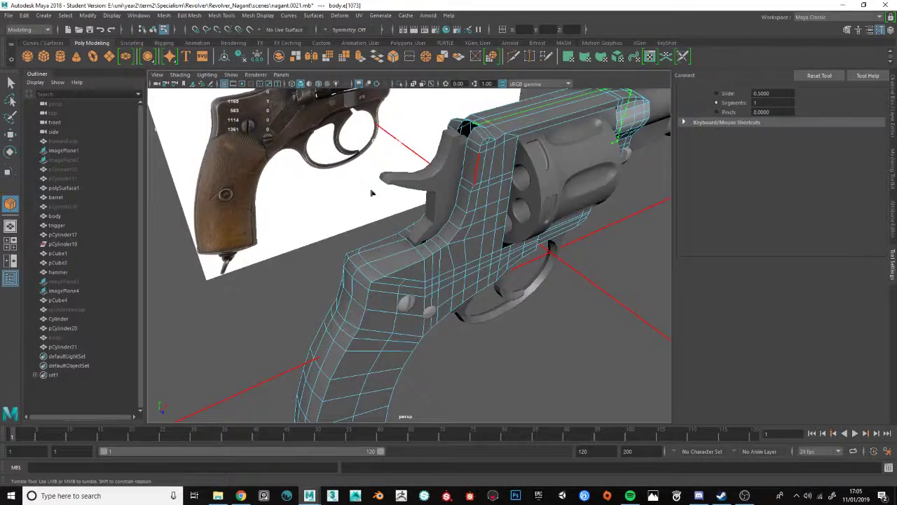
key(w)
- Add another Connect loop from the rear frame edge behind the hammer slot and check the body from the front in face selection mode
key(g)
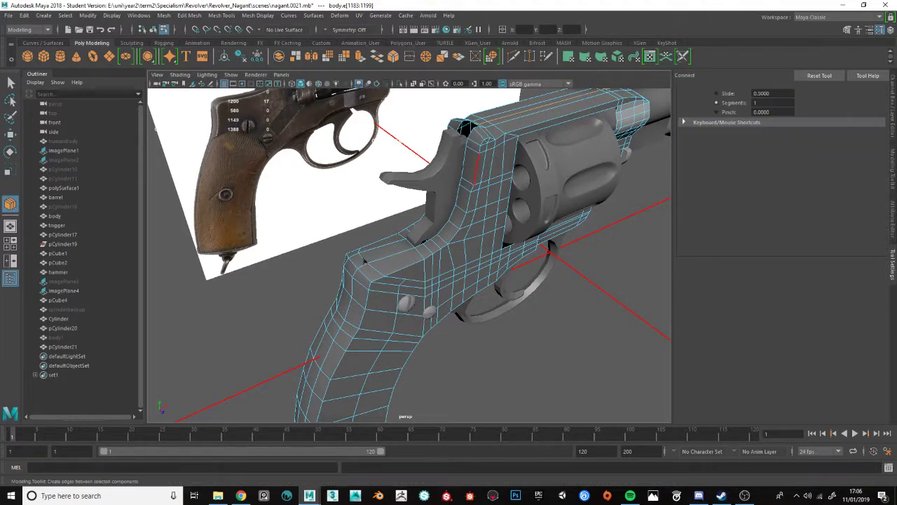
click(366, 258)
key(w)
alt+drag(425, 265, 303, 231)
key(F11)
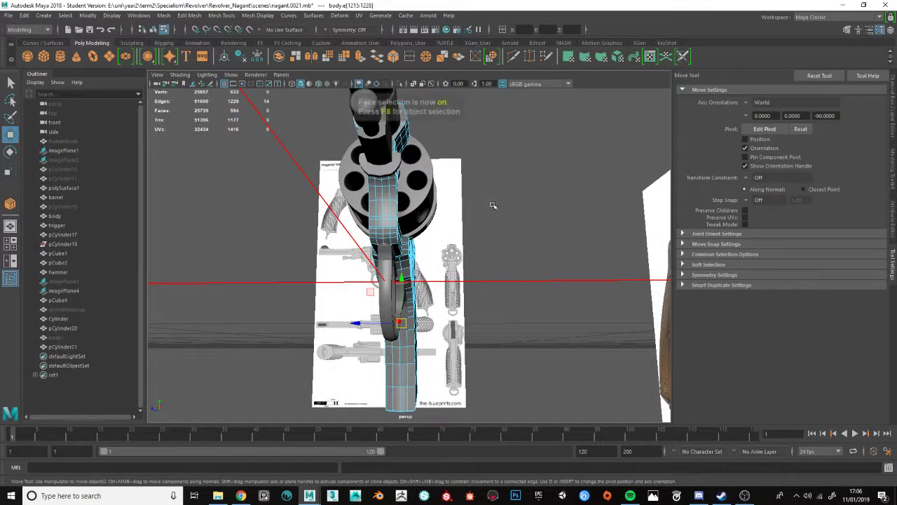
alt+drag(491, 202, 445, 226)
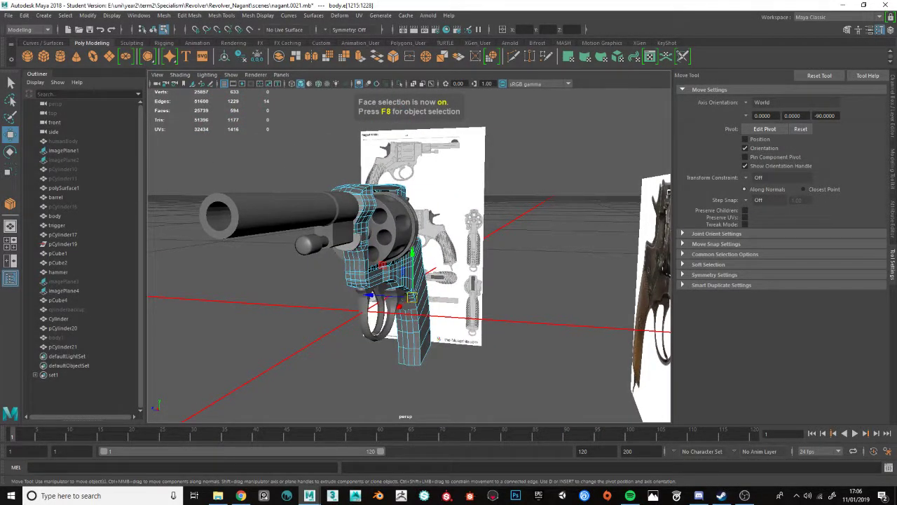